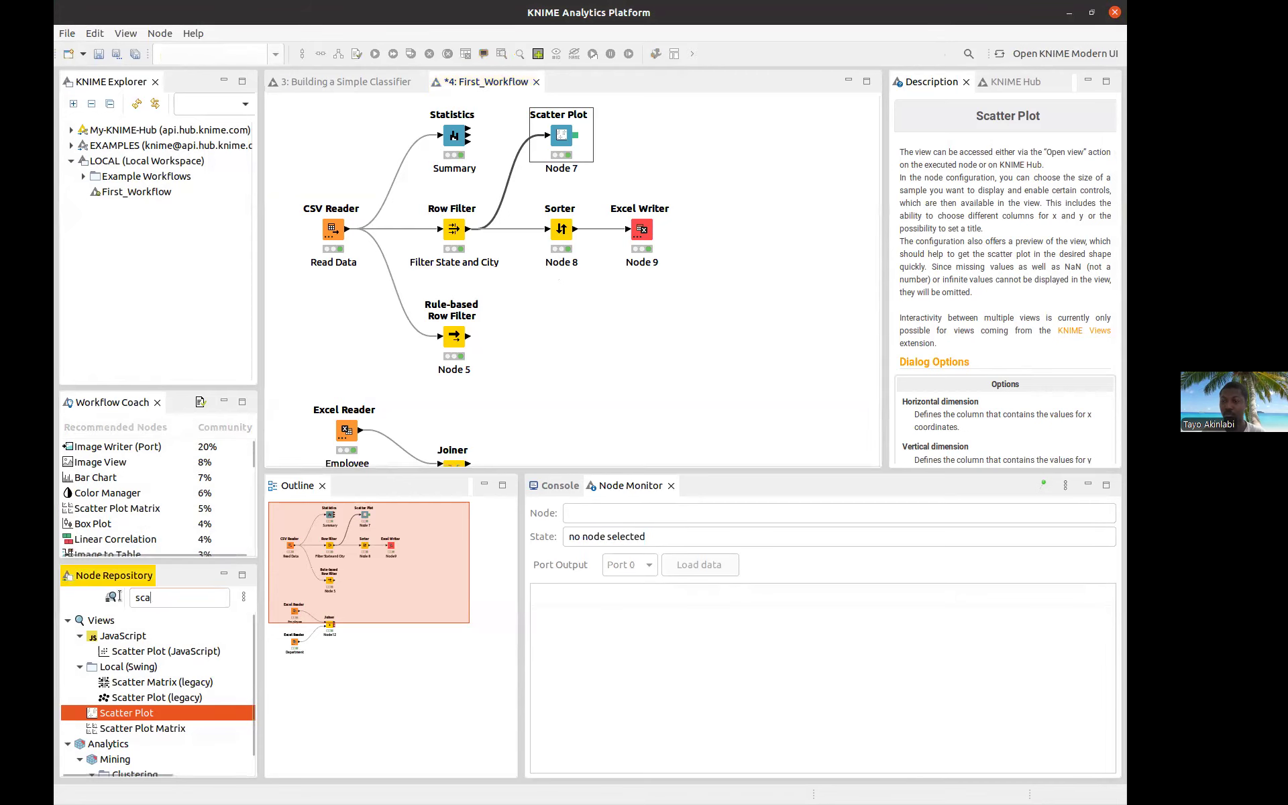
# Clear the node repository search and move the Excel Writer node down to the Rule-based Row Filter's row.
pyautogui.press('BackSpace')
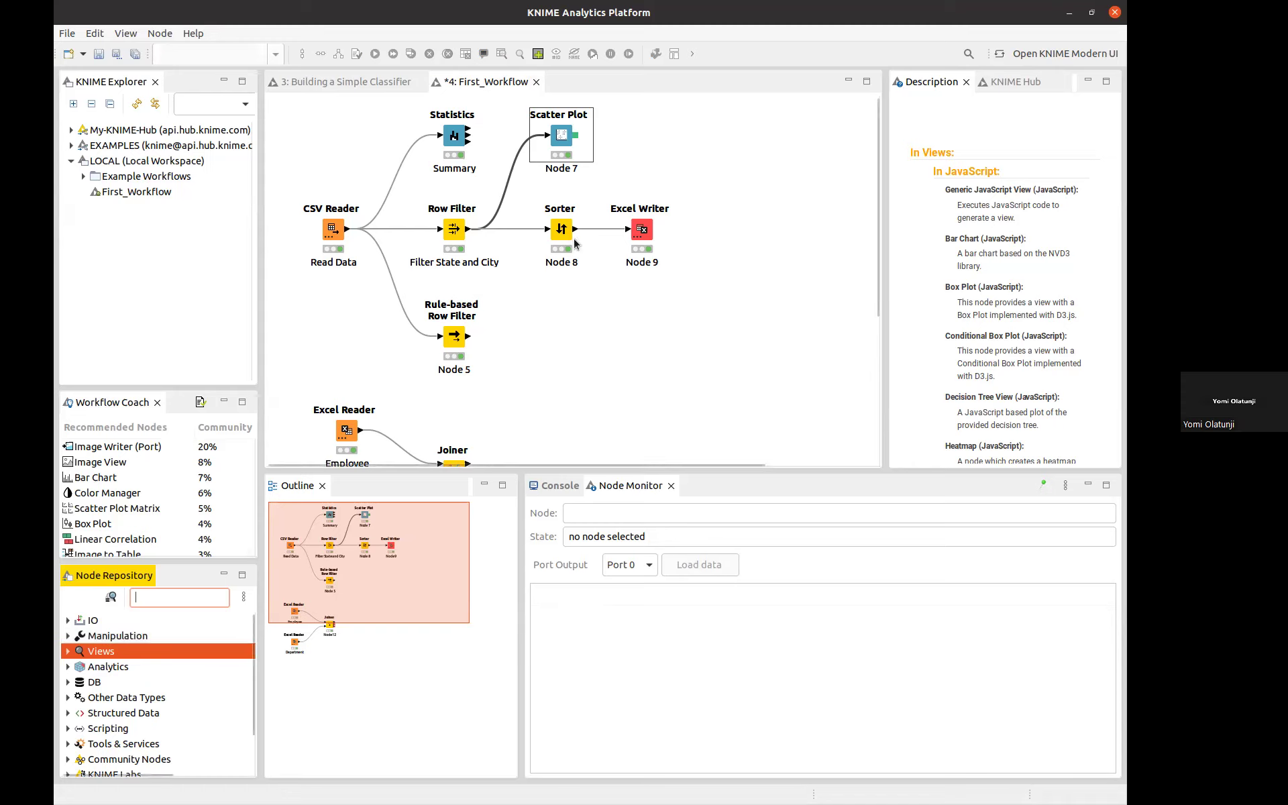
pyautogui.click(645, 230)
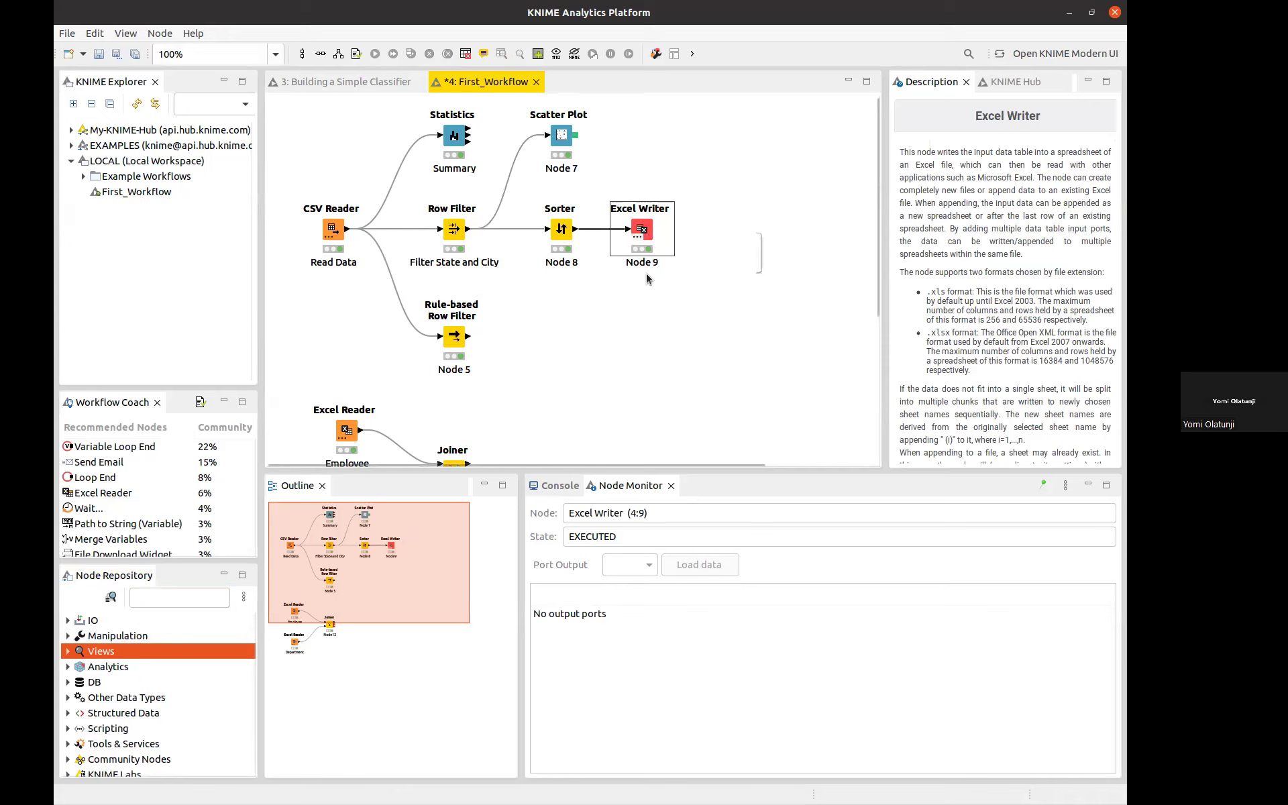
pyautogui.click(675, 313)
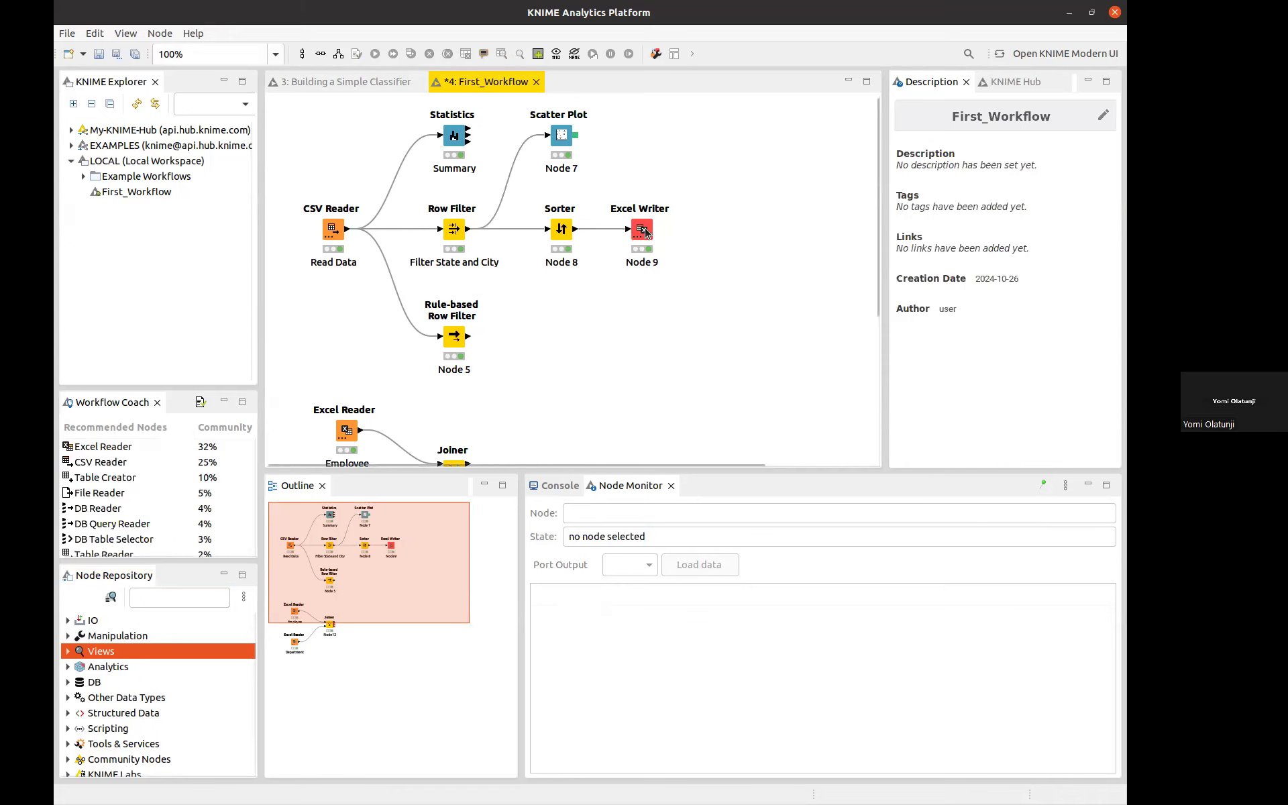
pyautogui.click(646, 232)
pyautogui.moveTo(642, 233); pyautogui.dragTo(656, 328)
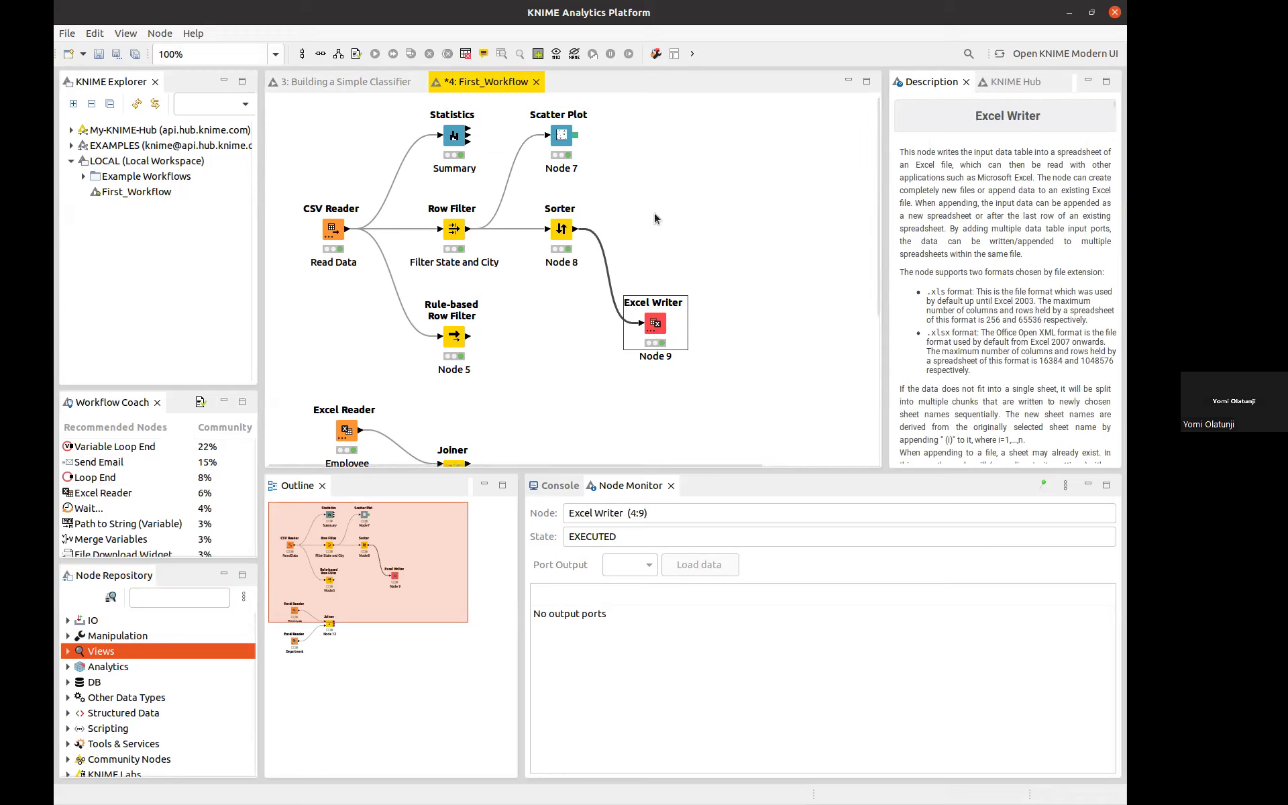
pyautogui.click(590, 285)
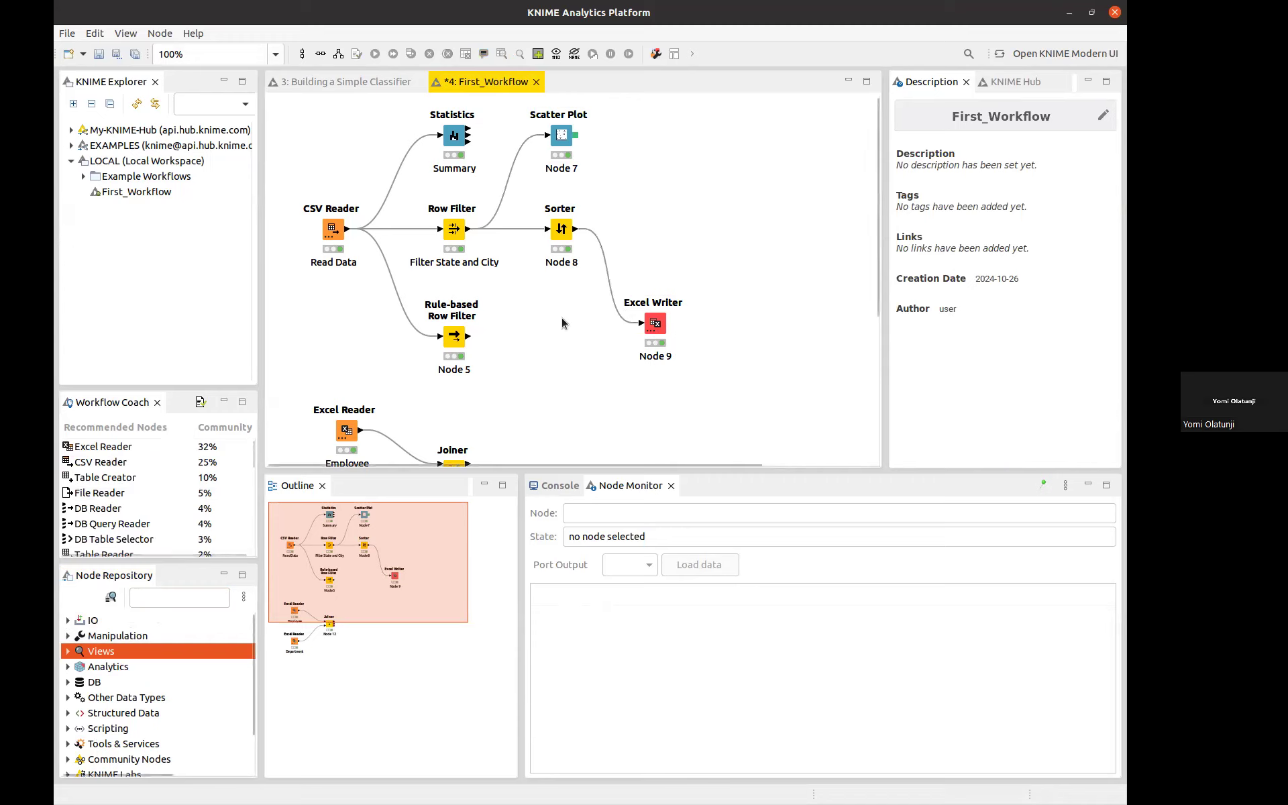
# Expand the Scripting category in the node repository and examine its Conda, Java and Python groups.
pyautogui.click(67, 729)
pyautogui.scroll(-3, 135, 735)
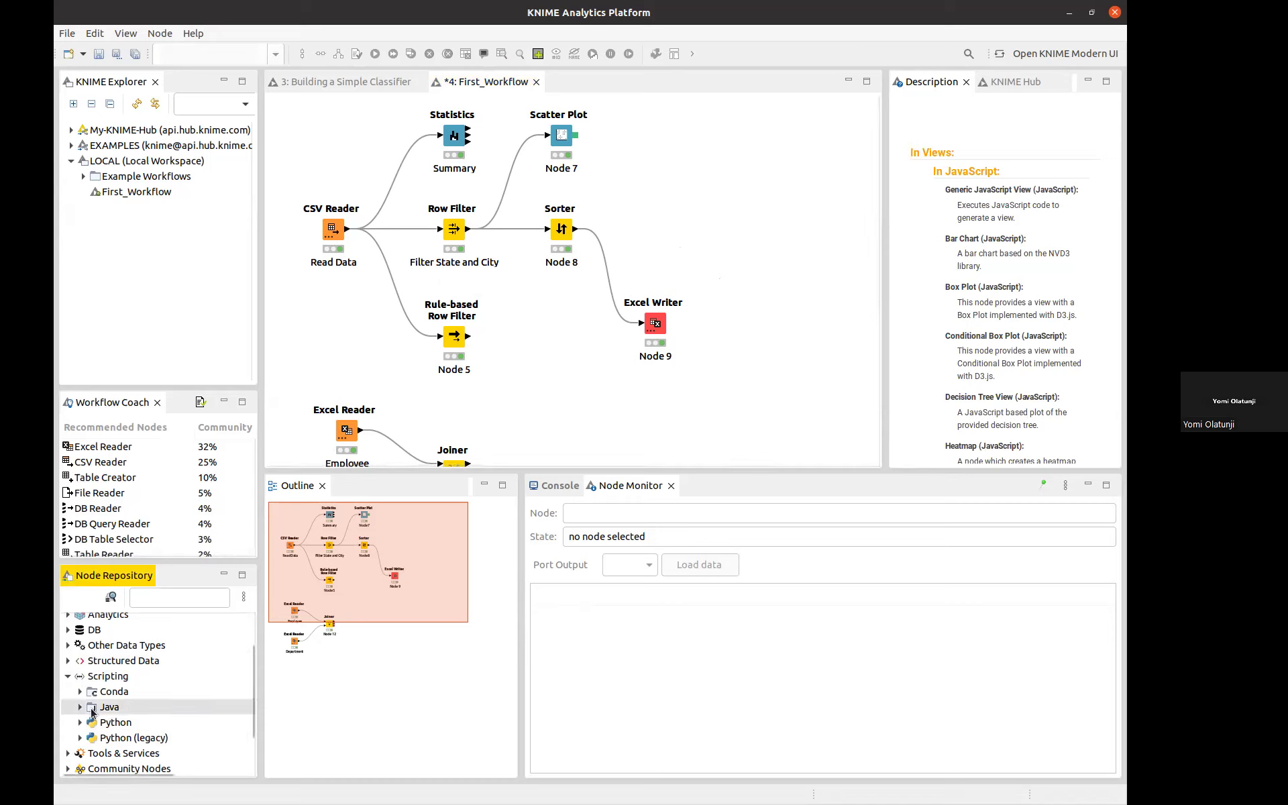
pyautogui.scroll(-2, 131, 699)
pyautogui.click(79, 656)
pyautogui.click(80, 655)
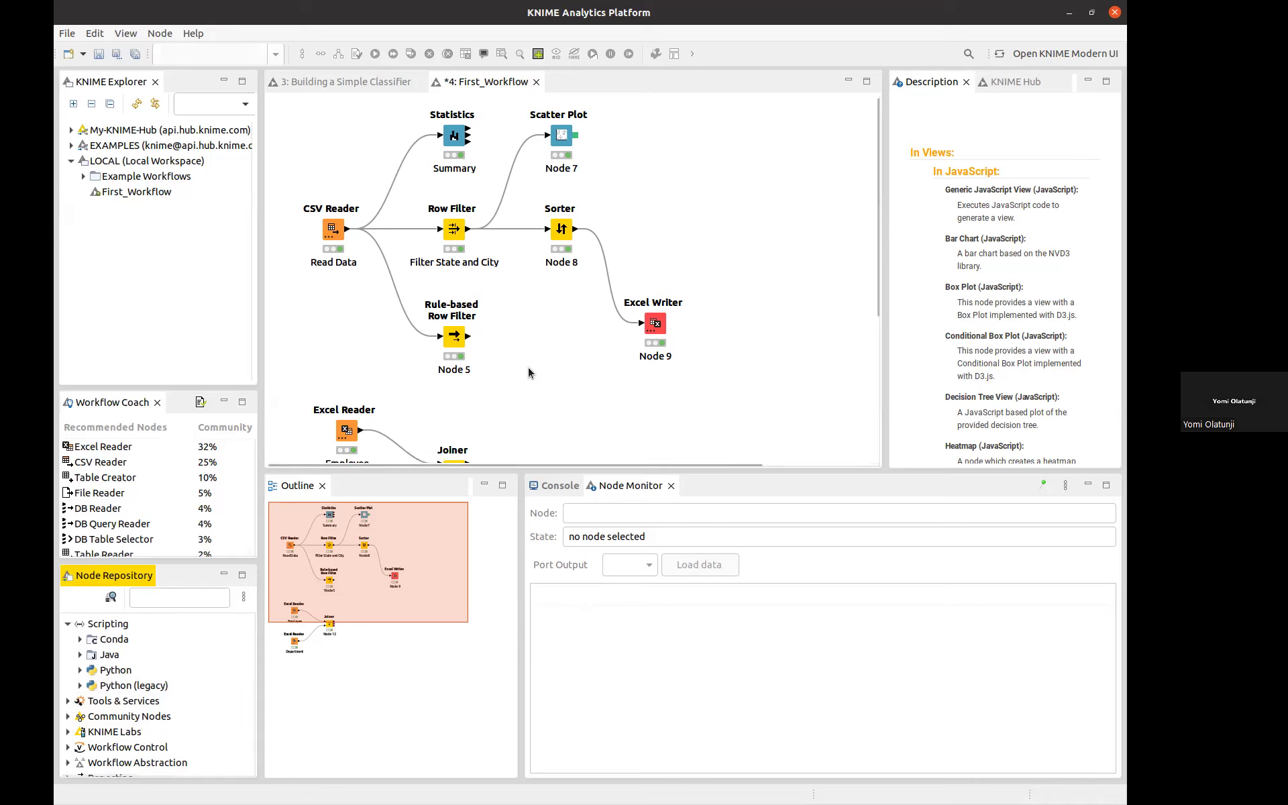
pyautogui.click(554, 232)
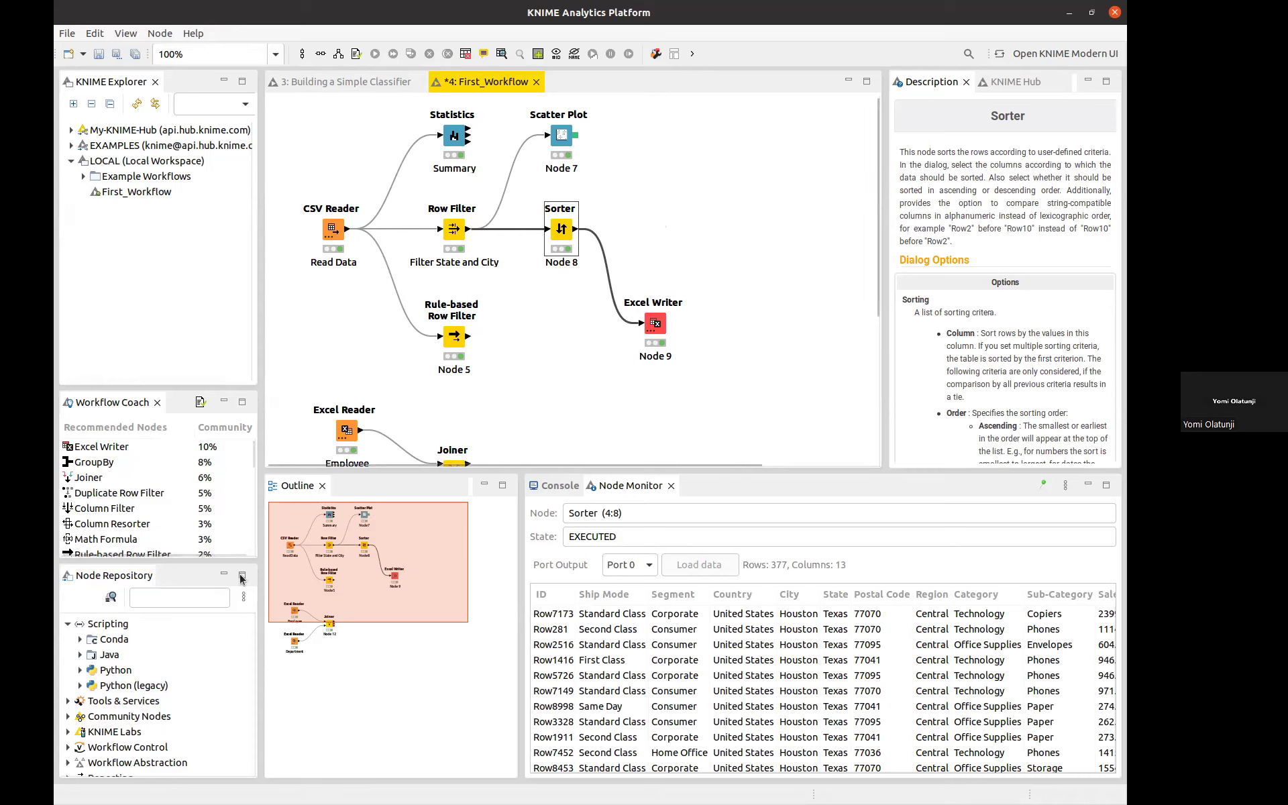
pyautogui.click(66, 32)
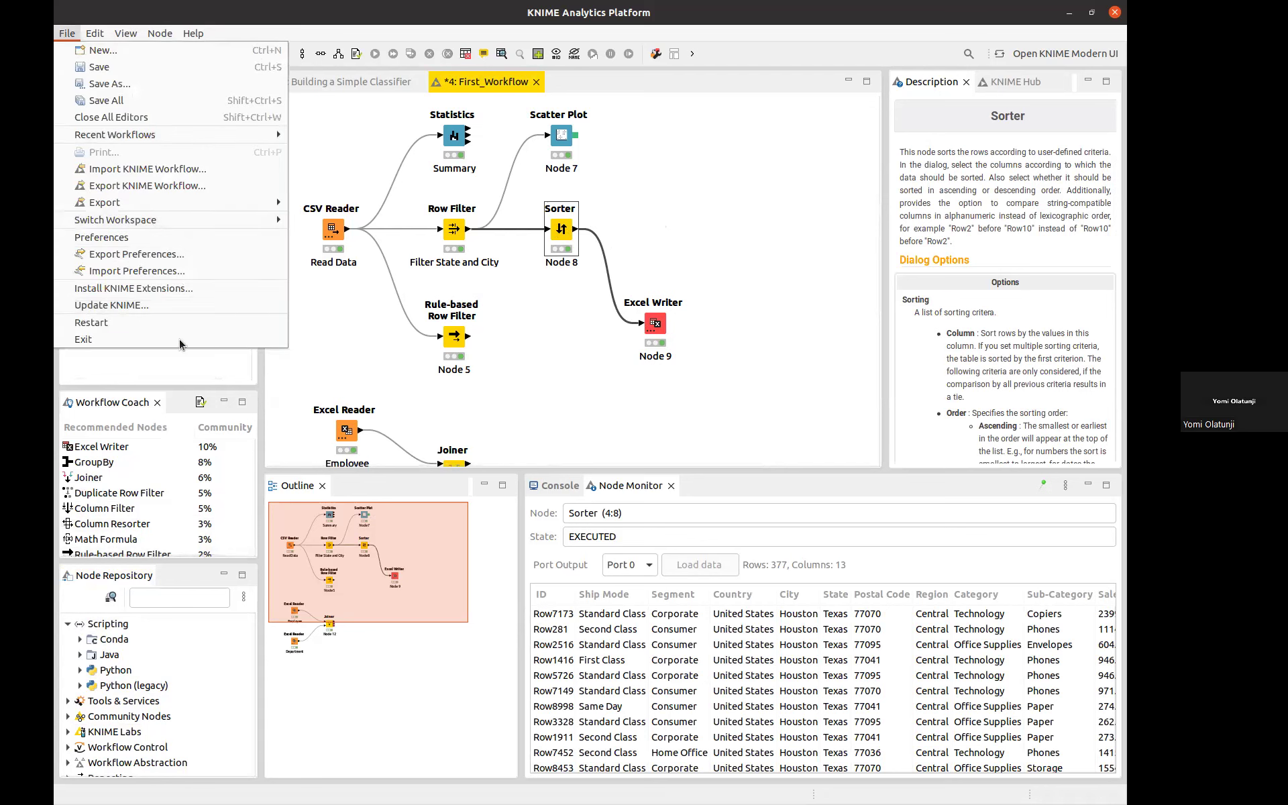
pyautogui.click(118, 670)
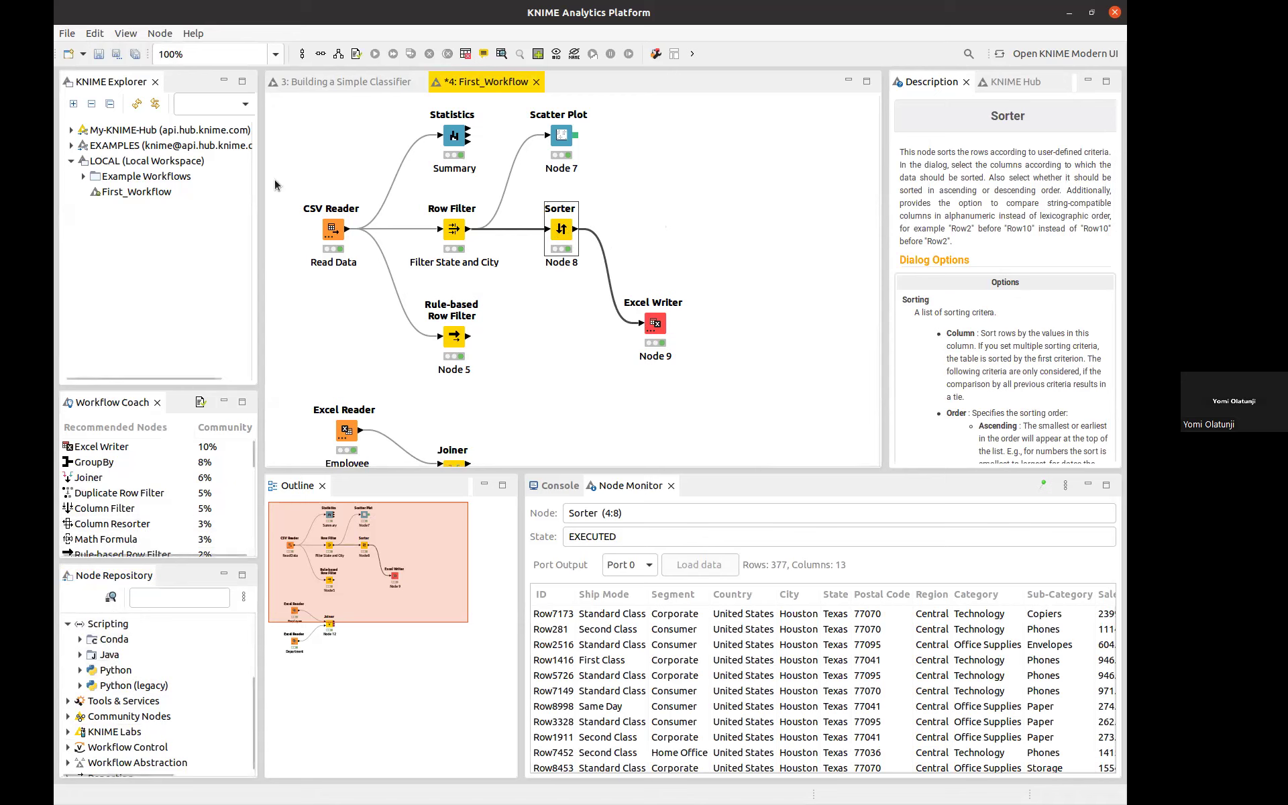
pyautogui.click(66, 34)
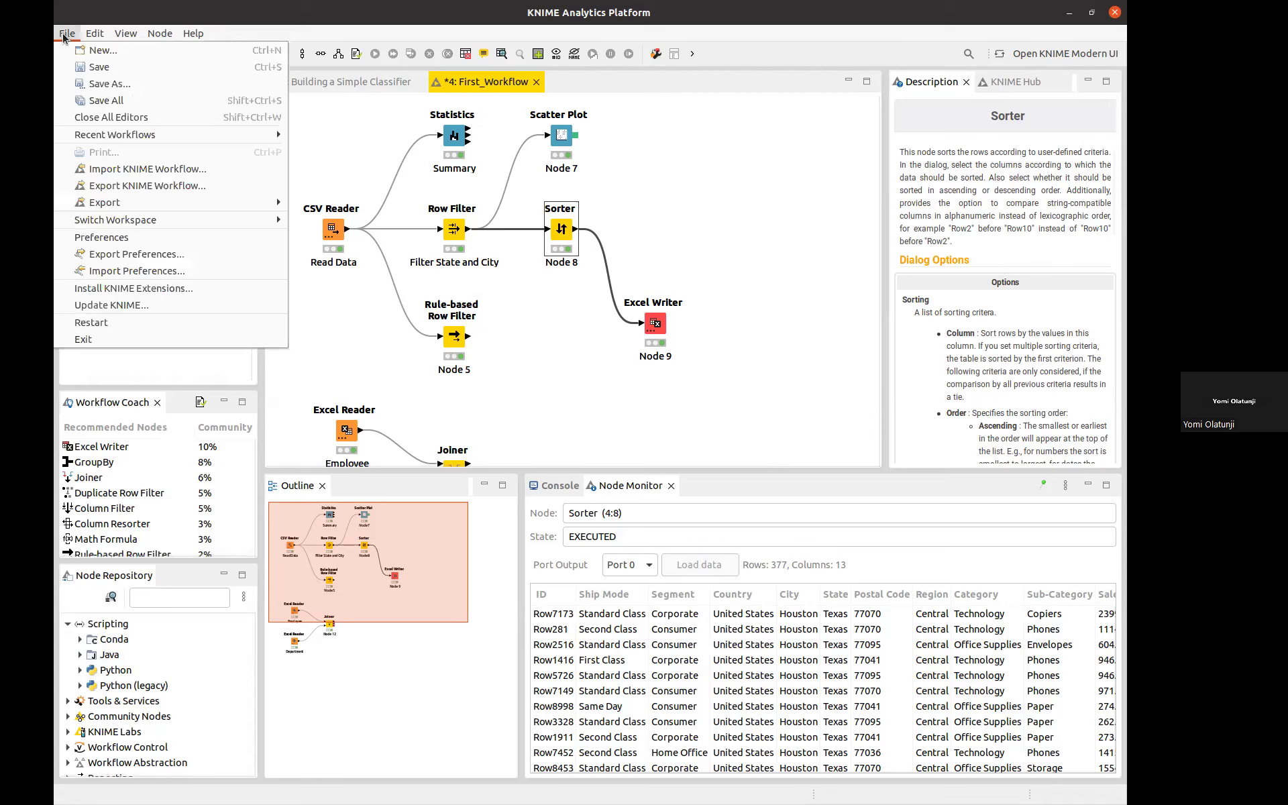
pyautogui.click(125, 289)
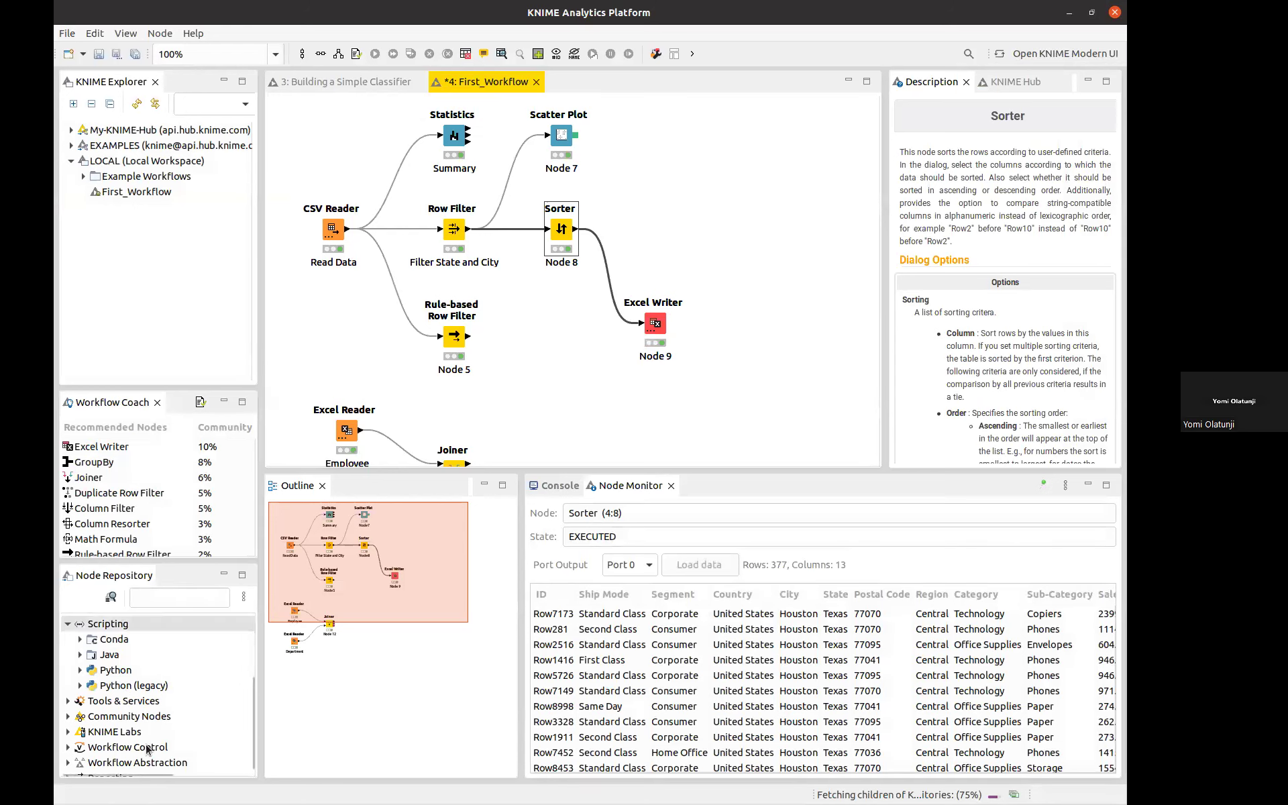
# Collapse and re-expand the Scripting category in the node repository to review its groups.
pyautogui.scroll(3, 76, 670)
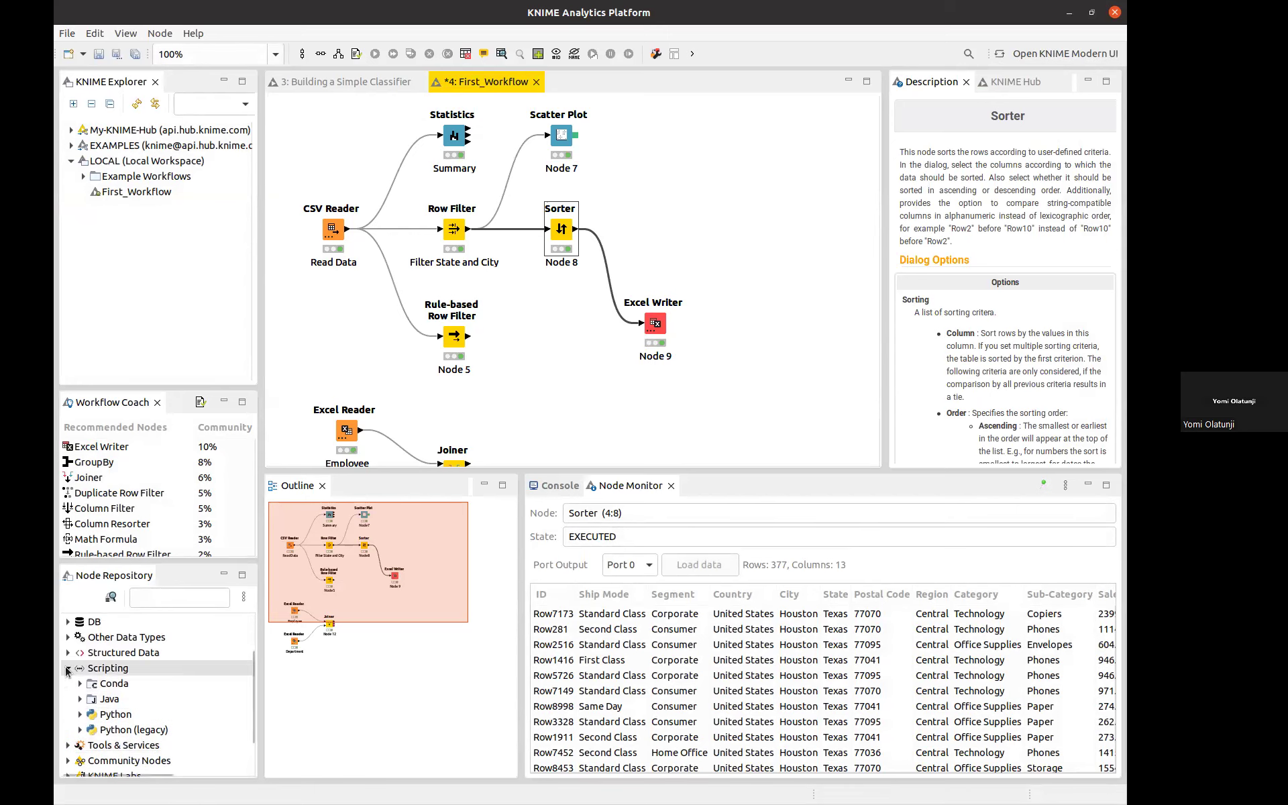
pyautogui.doubleClick(95, 670)
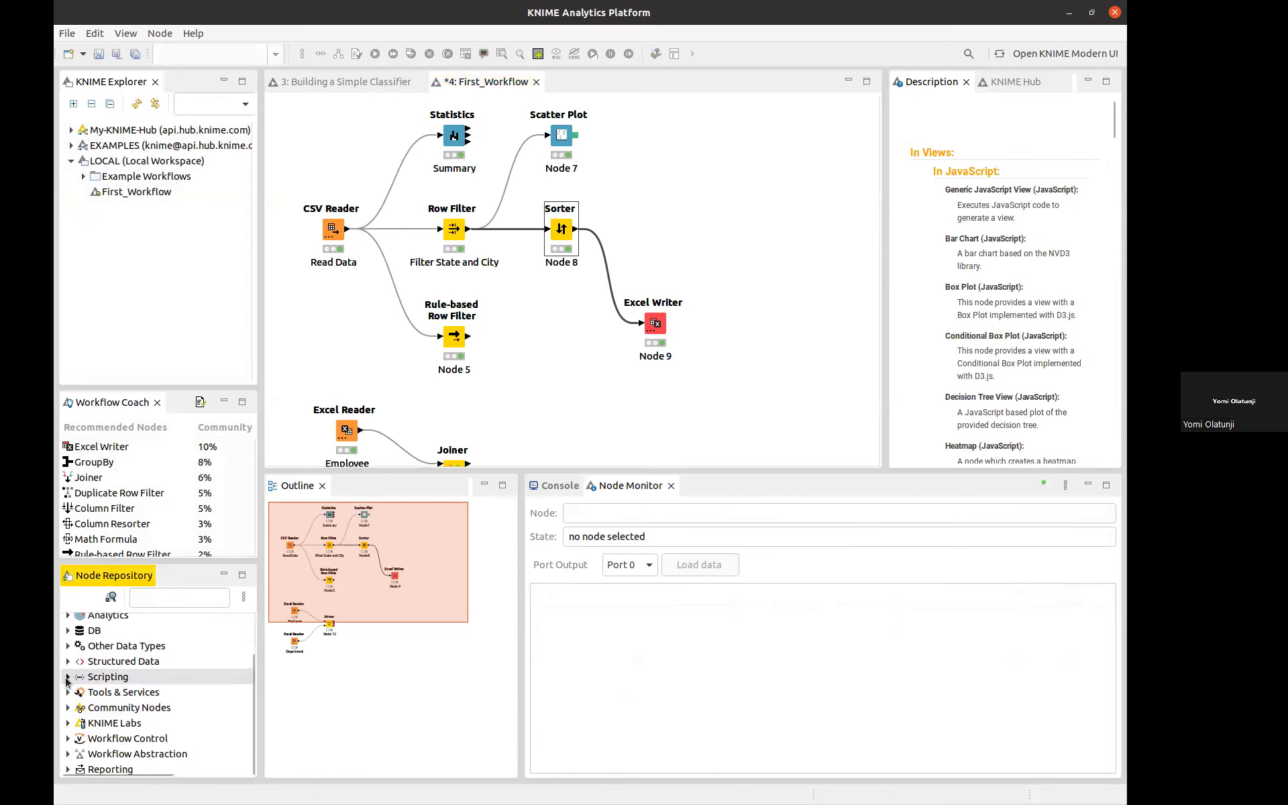
pyautogui.click(67, 677)
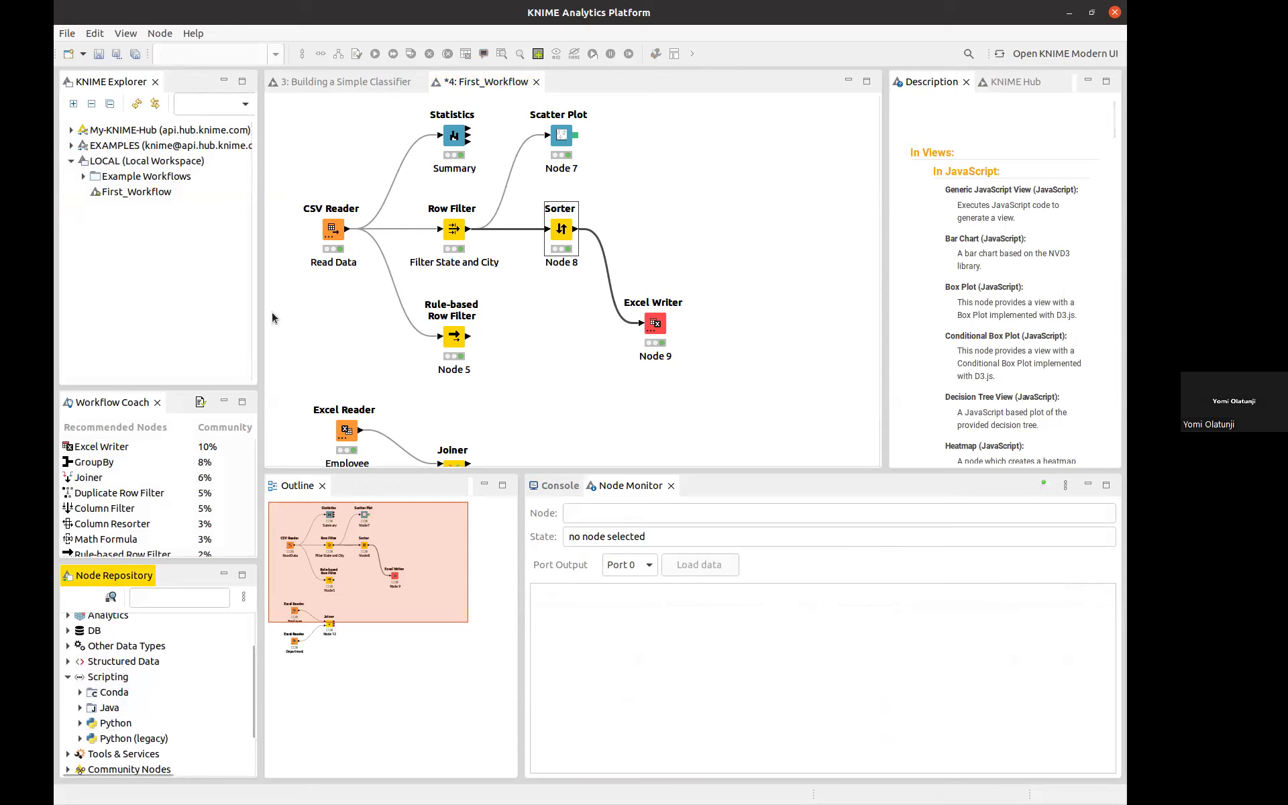
pyautogui.click(66, 34)
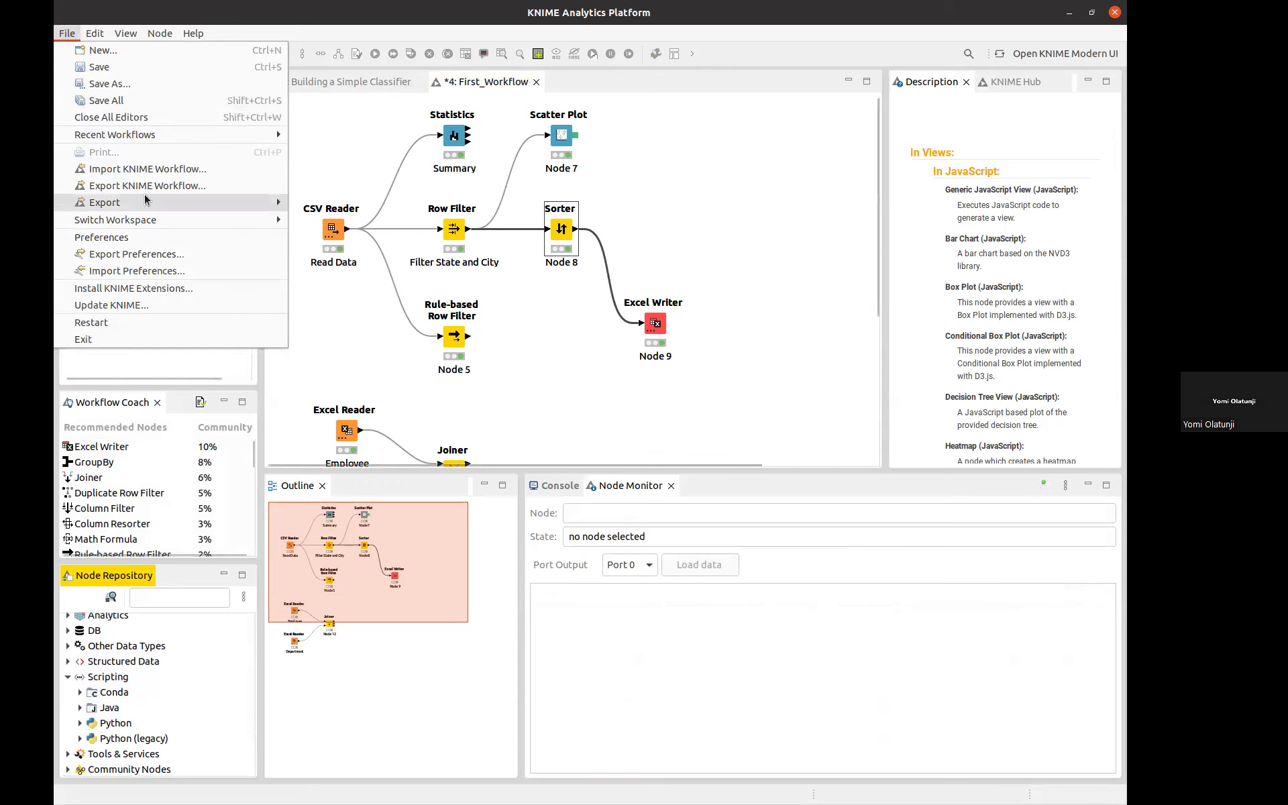
pyautogui.click(147, 240)
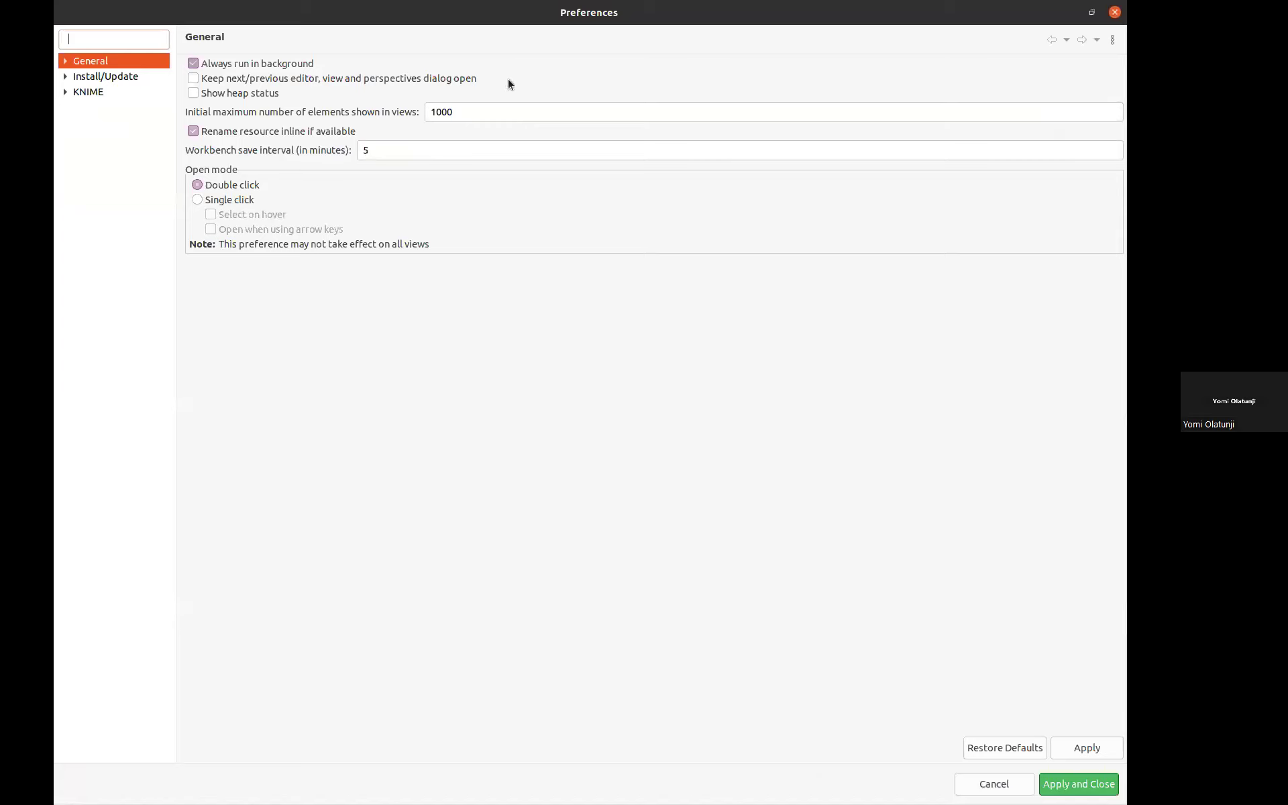
pyautogui.click(1115, 14)
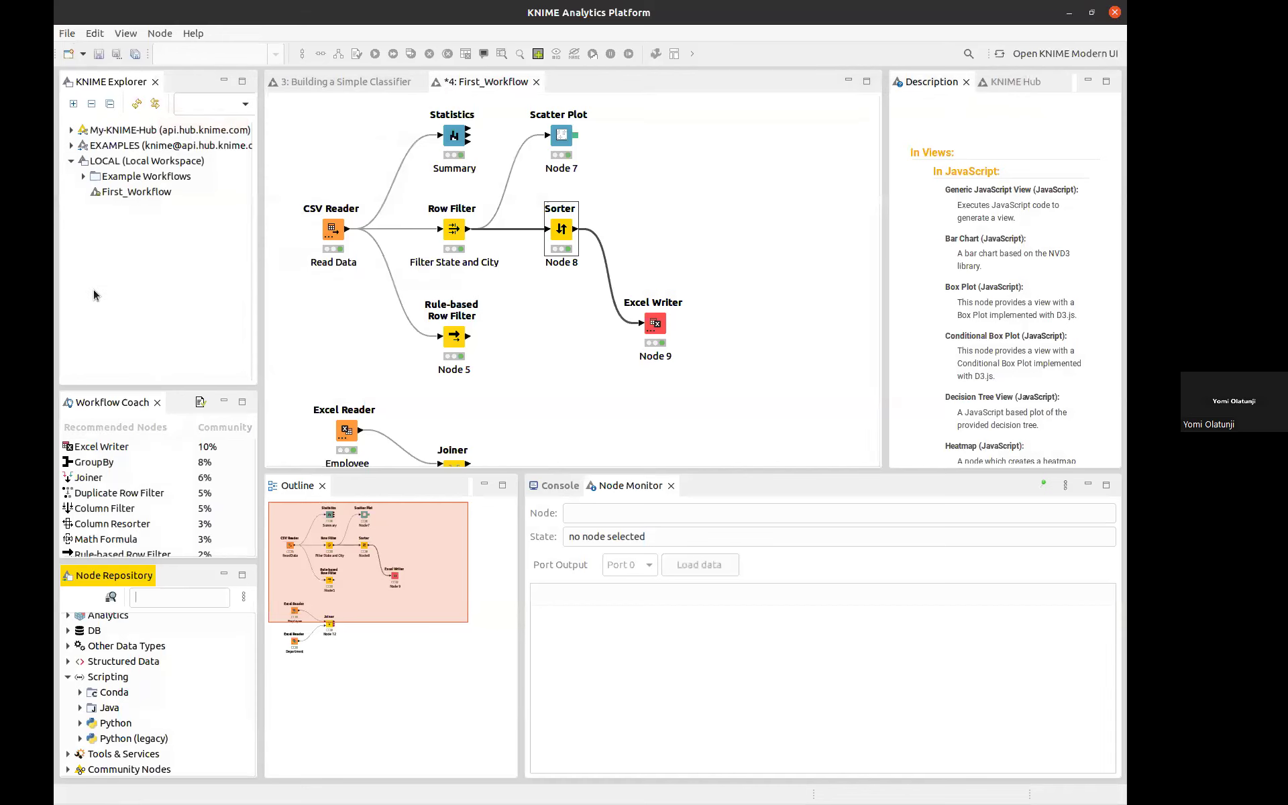
# Open the KNIME extension installer and filter the available software for "python".
pyautogui.click(67, 34)
pyautogui.click(131, 287)
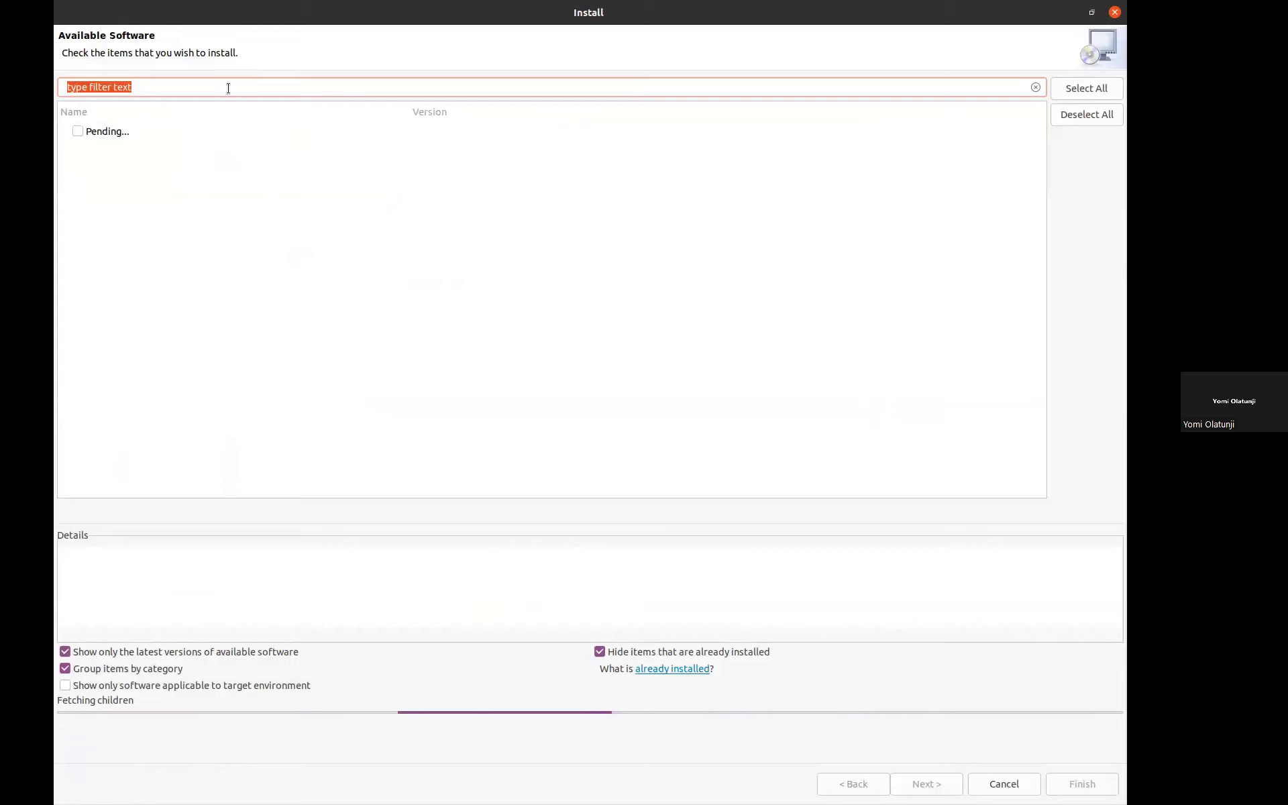
pyautogui.click(169, 85)
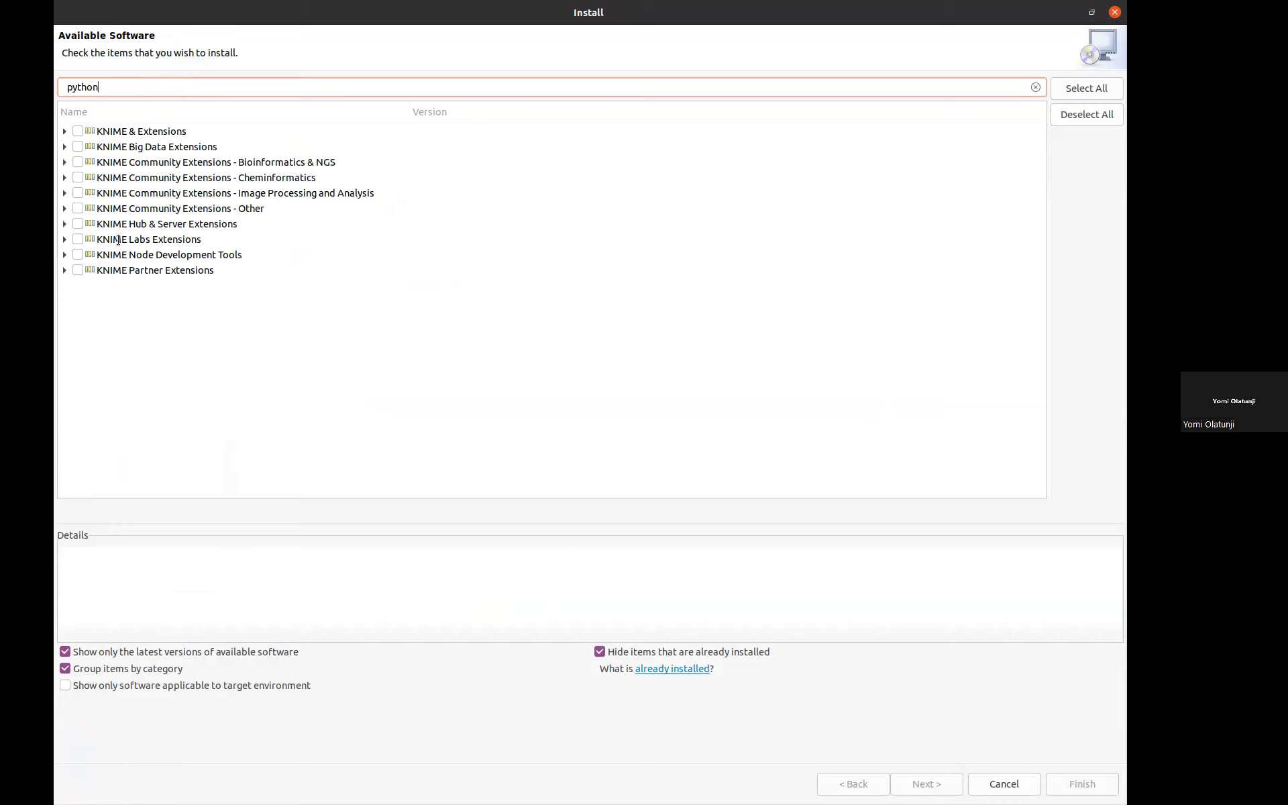
pyautogui.press('Return')
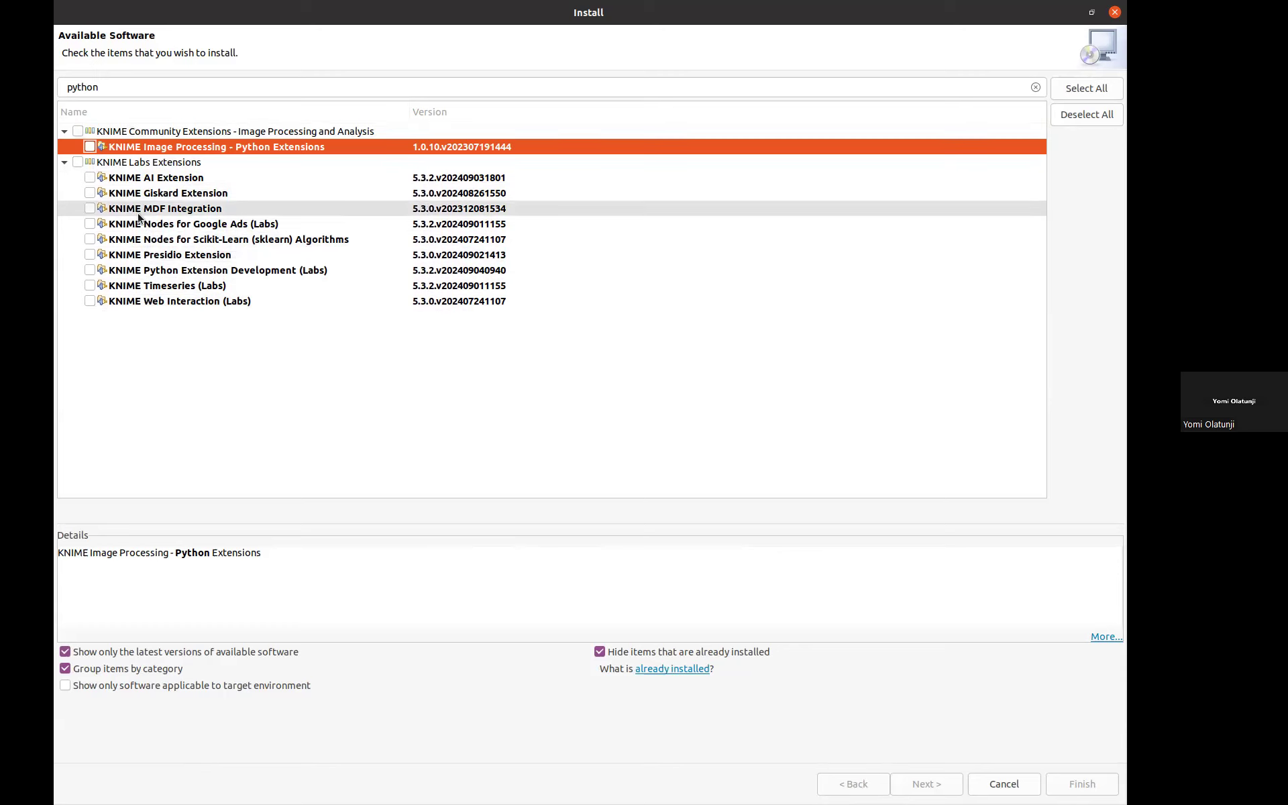
# Clear the software filter and examine the extensions in the Image Processing and Analysis and KNIME Labs Extensions categories.
pyautogui.doubleClick(110, 88)
pyautogui.press('BackSpace')
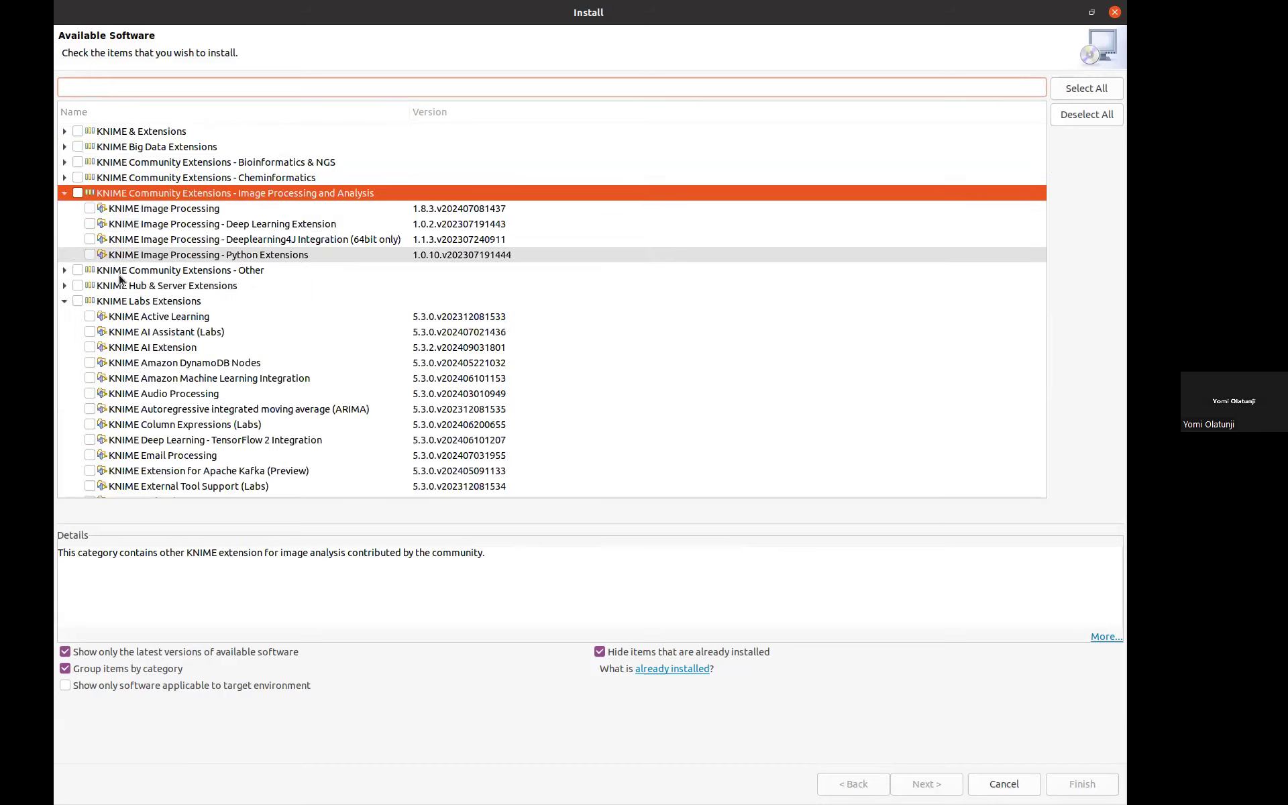
pyautogui.scroll(-3, 211, 403)
pyautogui.scroll(-7, 211, 403)
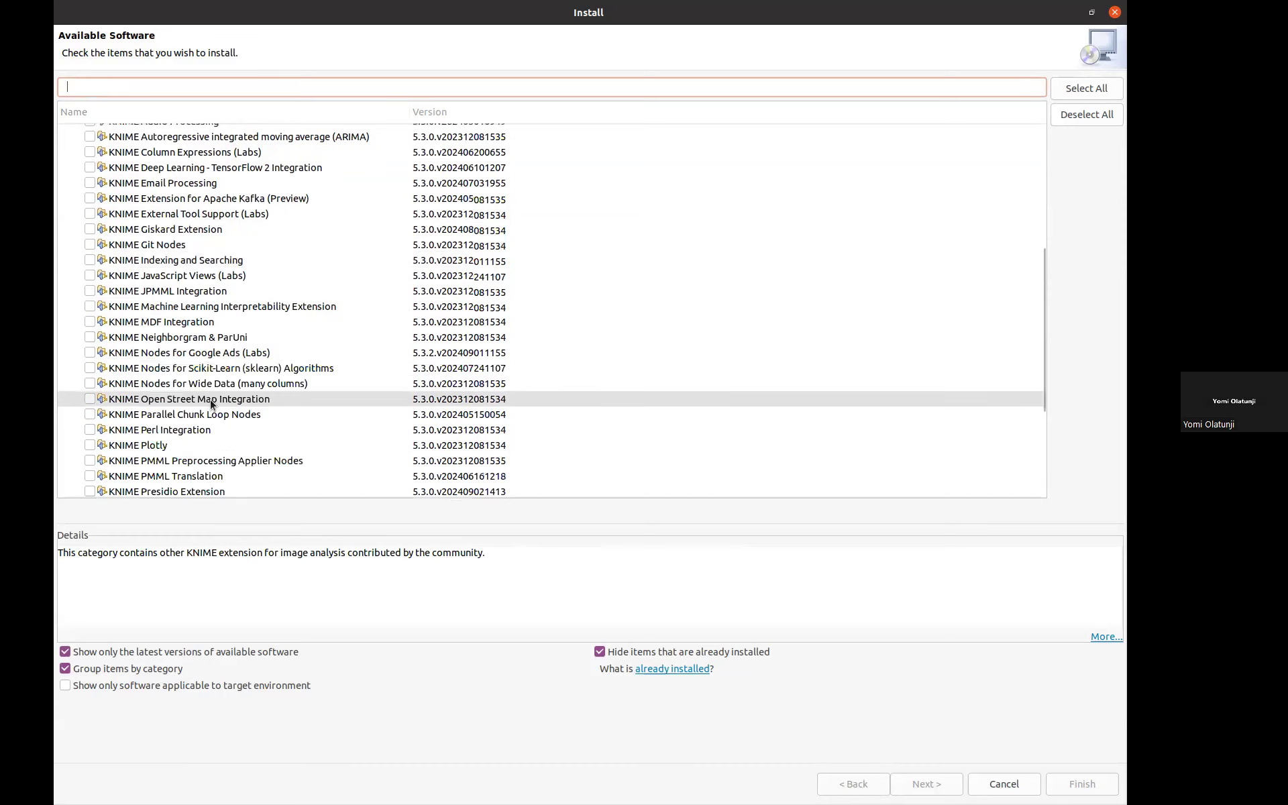
pyautogui.scroll(1, 211, 403)
pyautogui.scroll(-1, 211, 403)
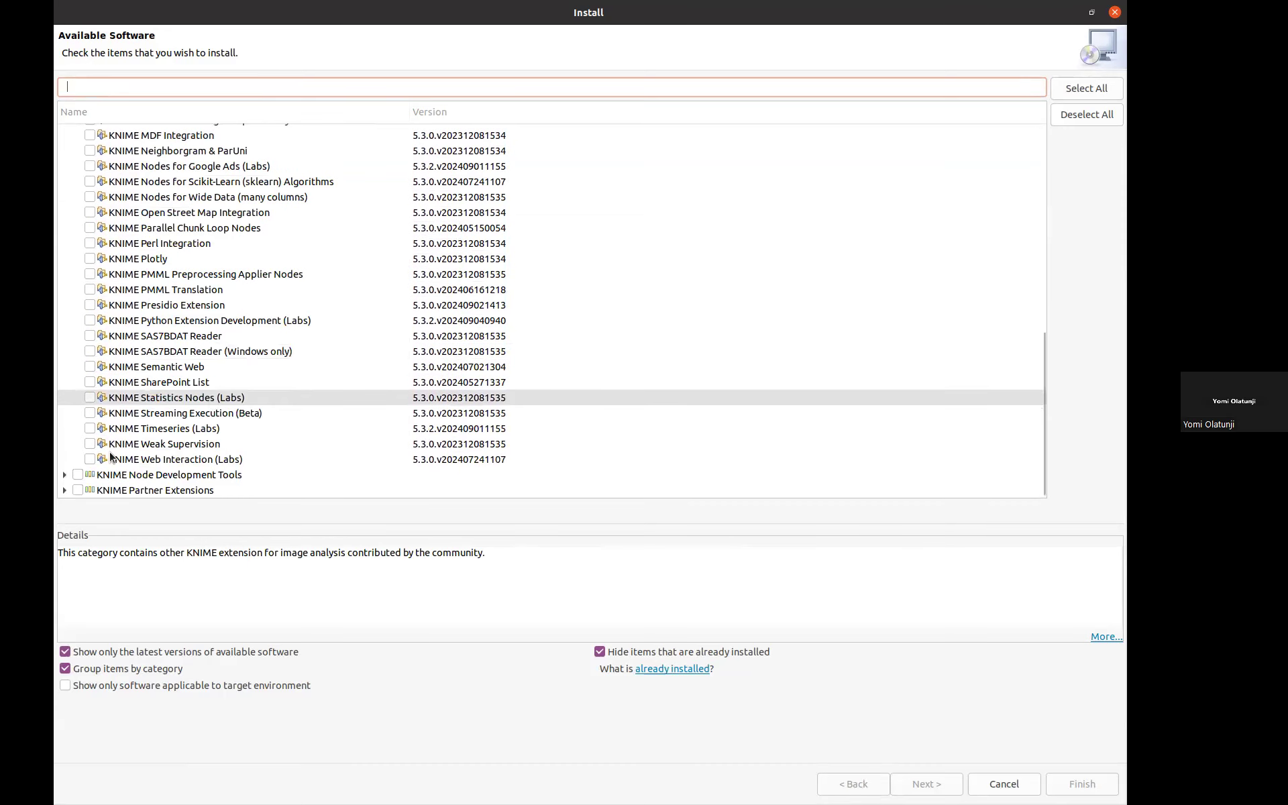
pyautogui.scroll(6, 165, 319)
pyautogui.scroll(4, 165, 320)
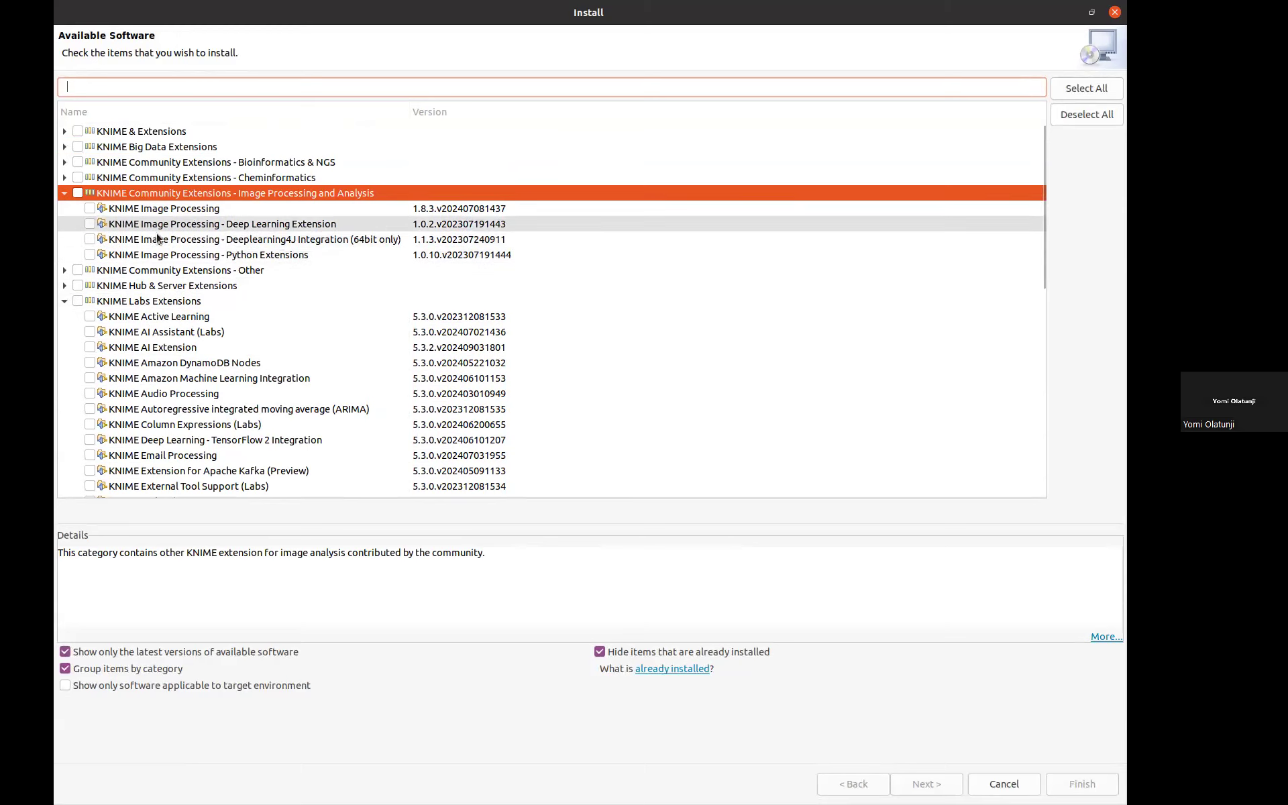
pyautogui.scroll(-1, 171, 339)
pyautogui.scroll(-1, 170, 339)
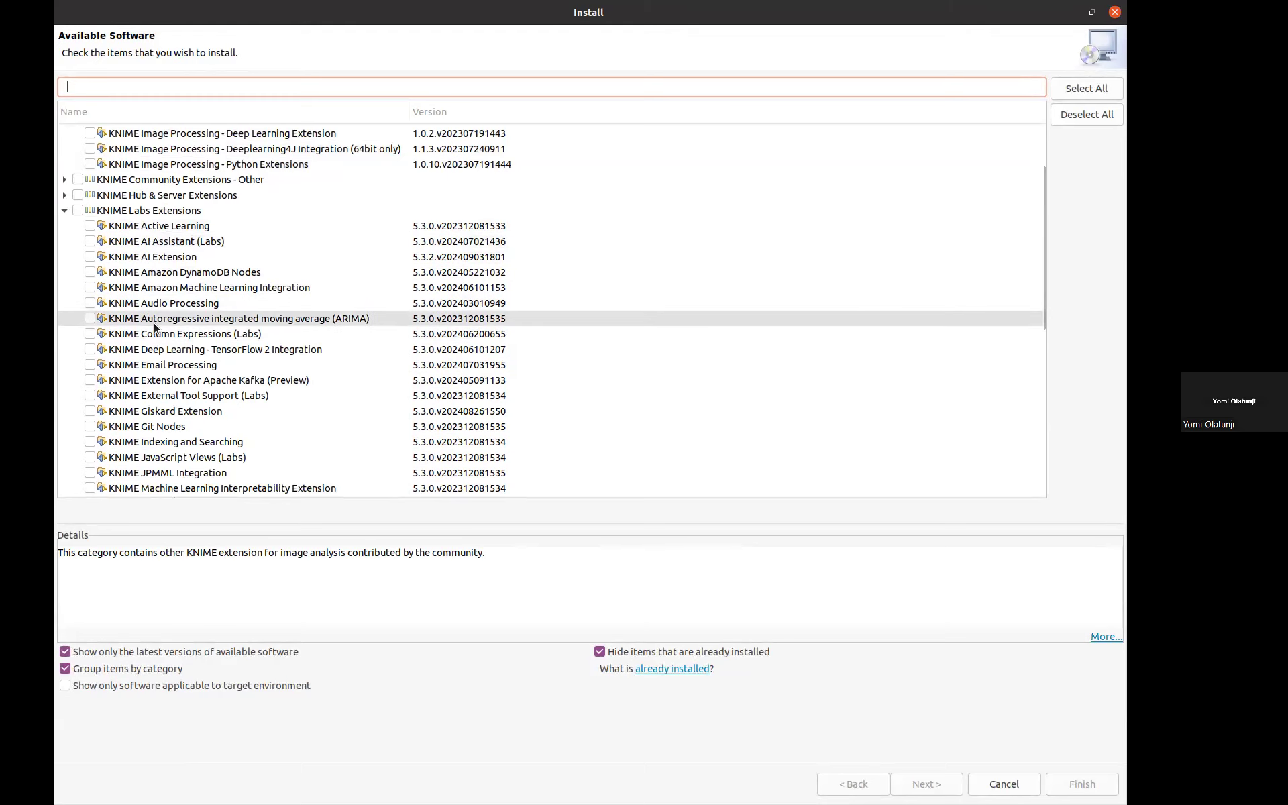
pyautogui.scroll(-2, 215, 381)
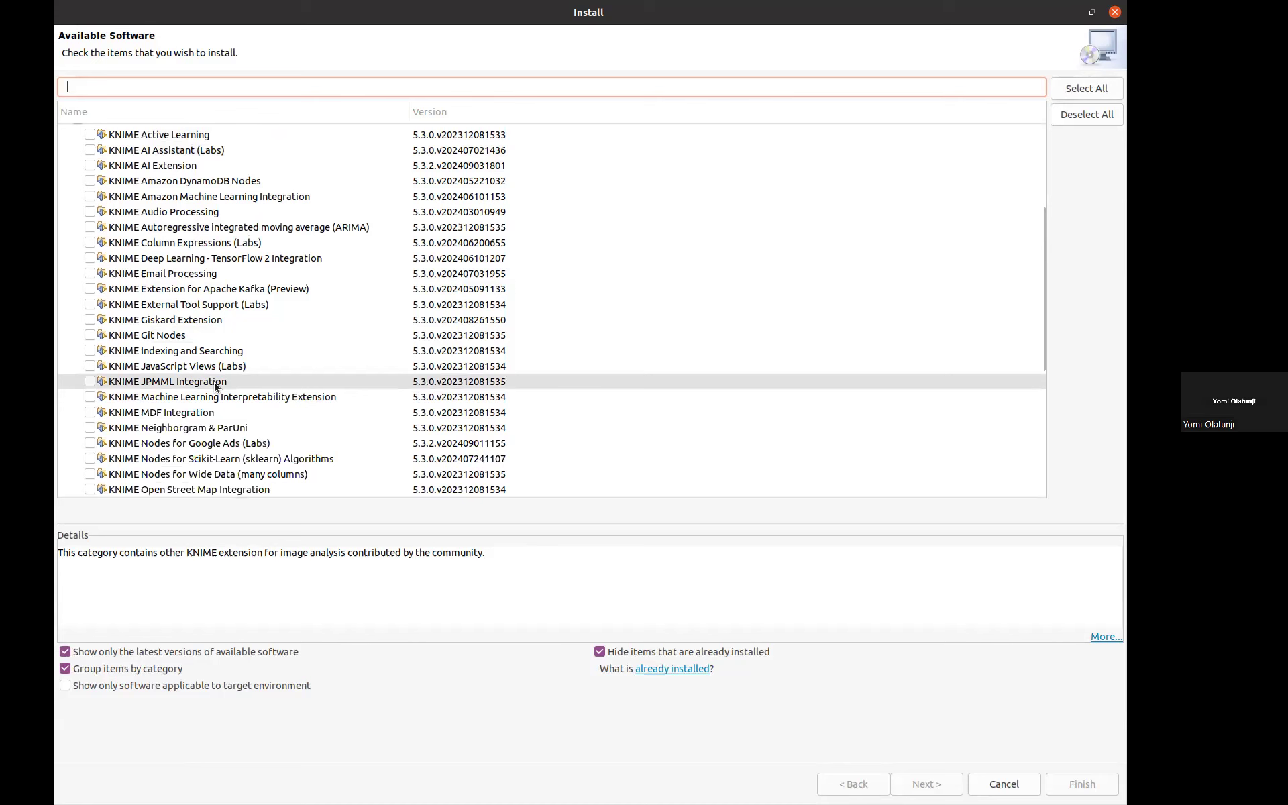
pyautogui.scroll(-3, 215, 381)
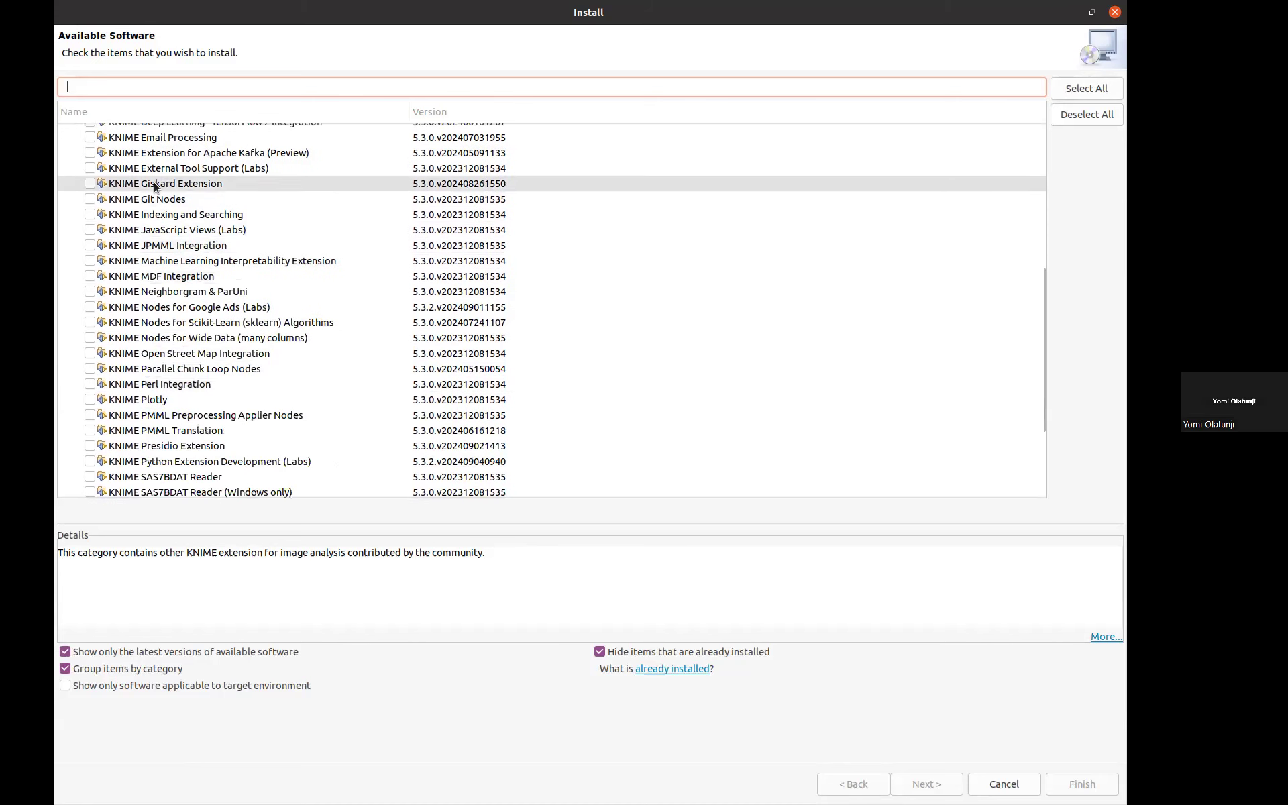
pyautogui.scroll(-3, 144, 393)
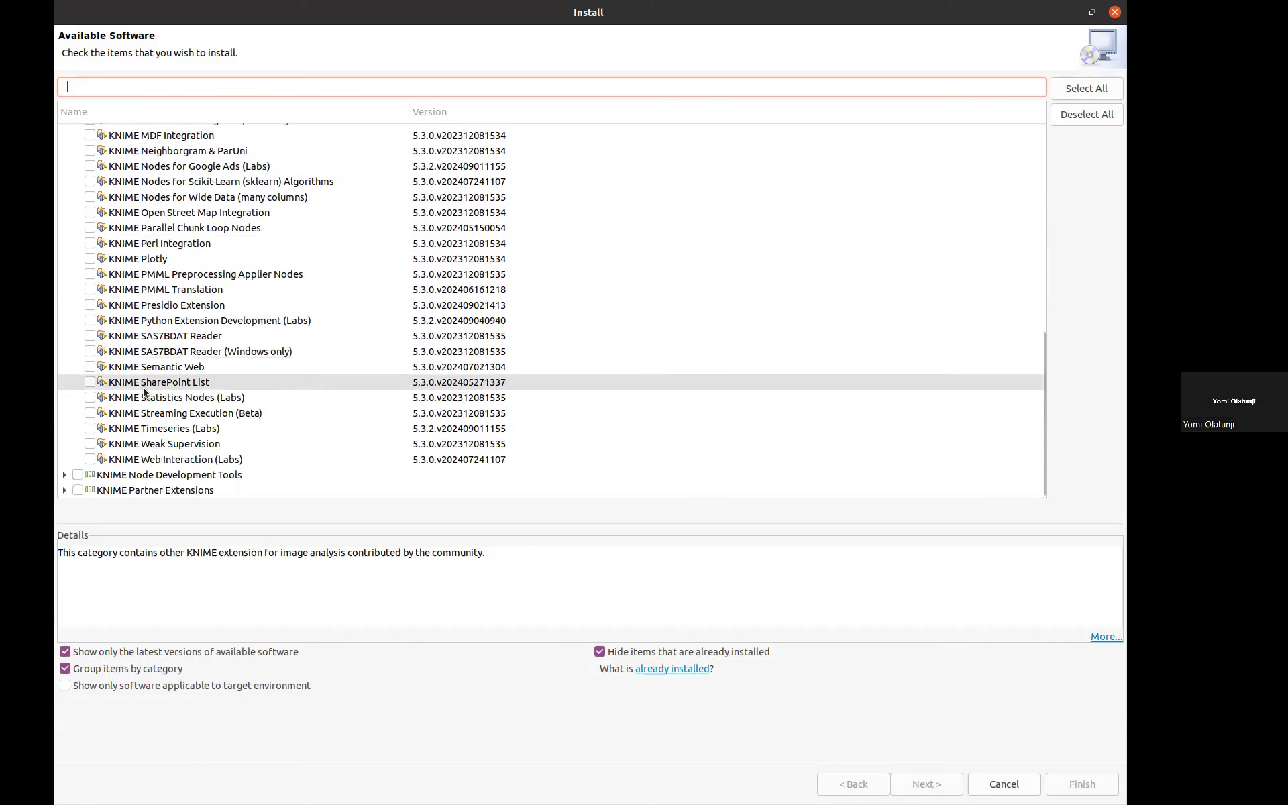
pyautogui.scroll(2, 144, 393)
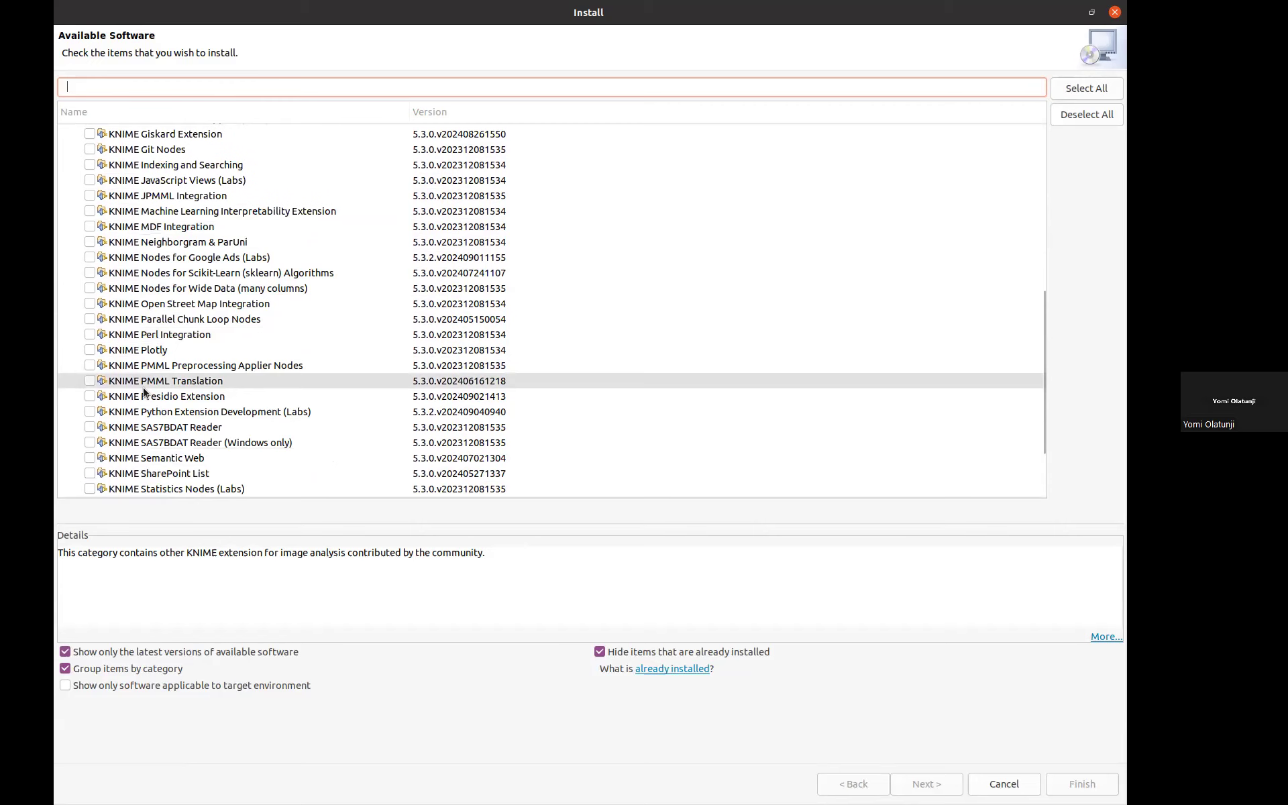
pyautogui.scroll(10, 145, 392)
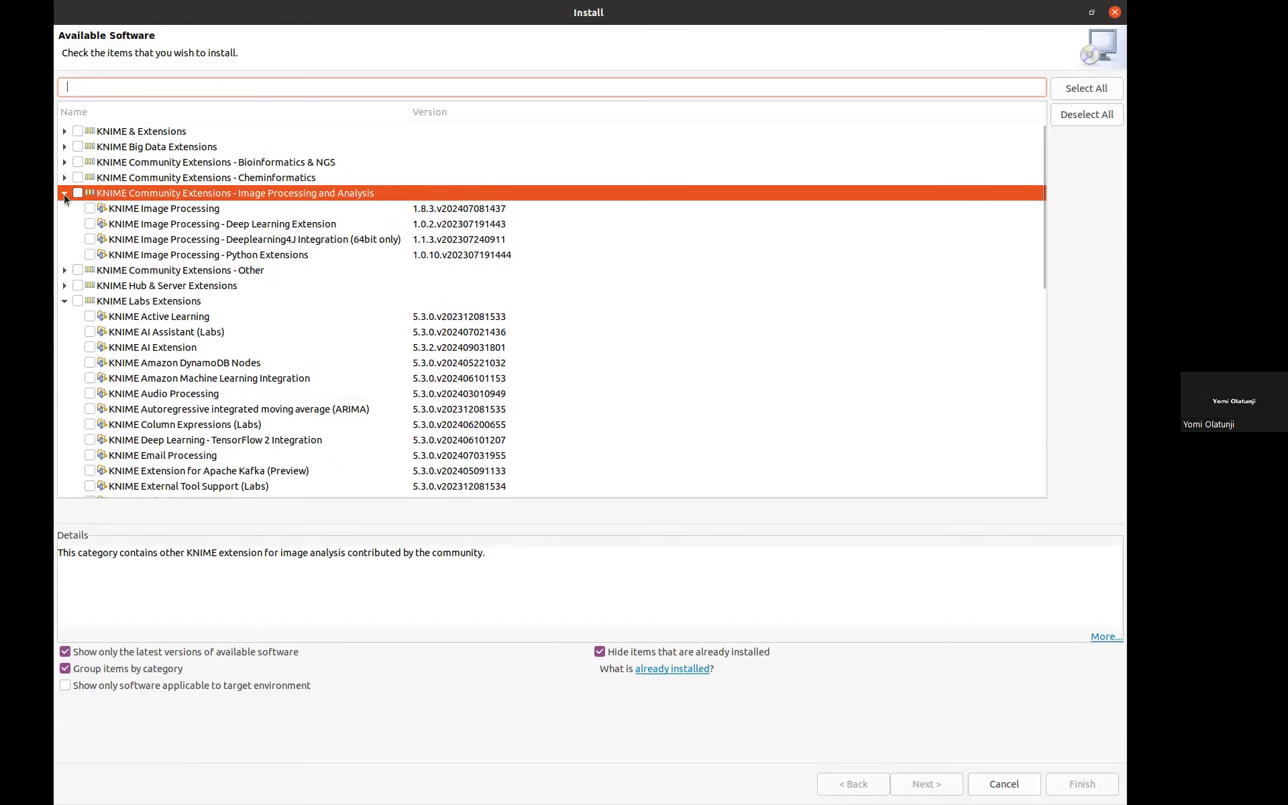
# Collapse the open extension categories and examine the extensions listed under KNIME & Extensions.
pyautogui.click(63, 194)
pyautogui.click(62, 240)
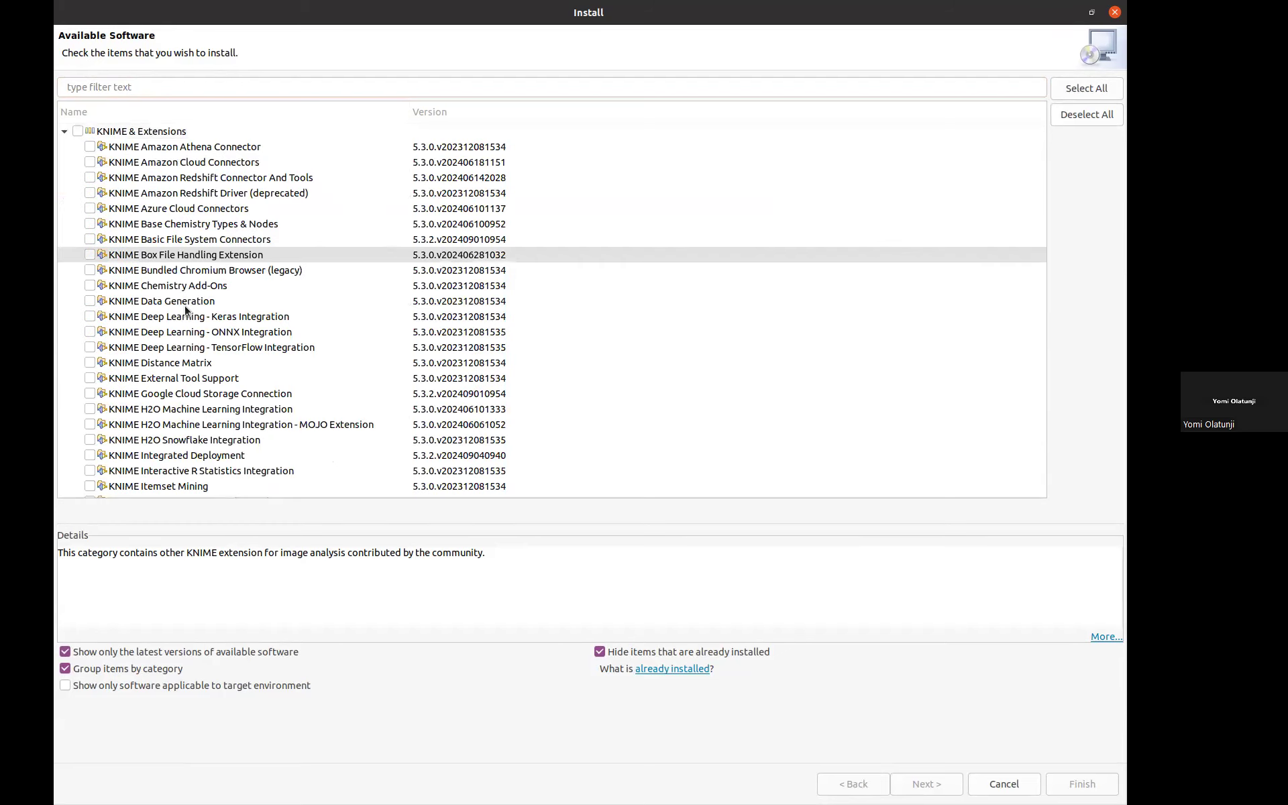
pyautogui.scroll(-8, 186, 309)
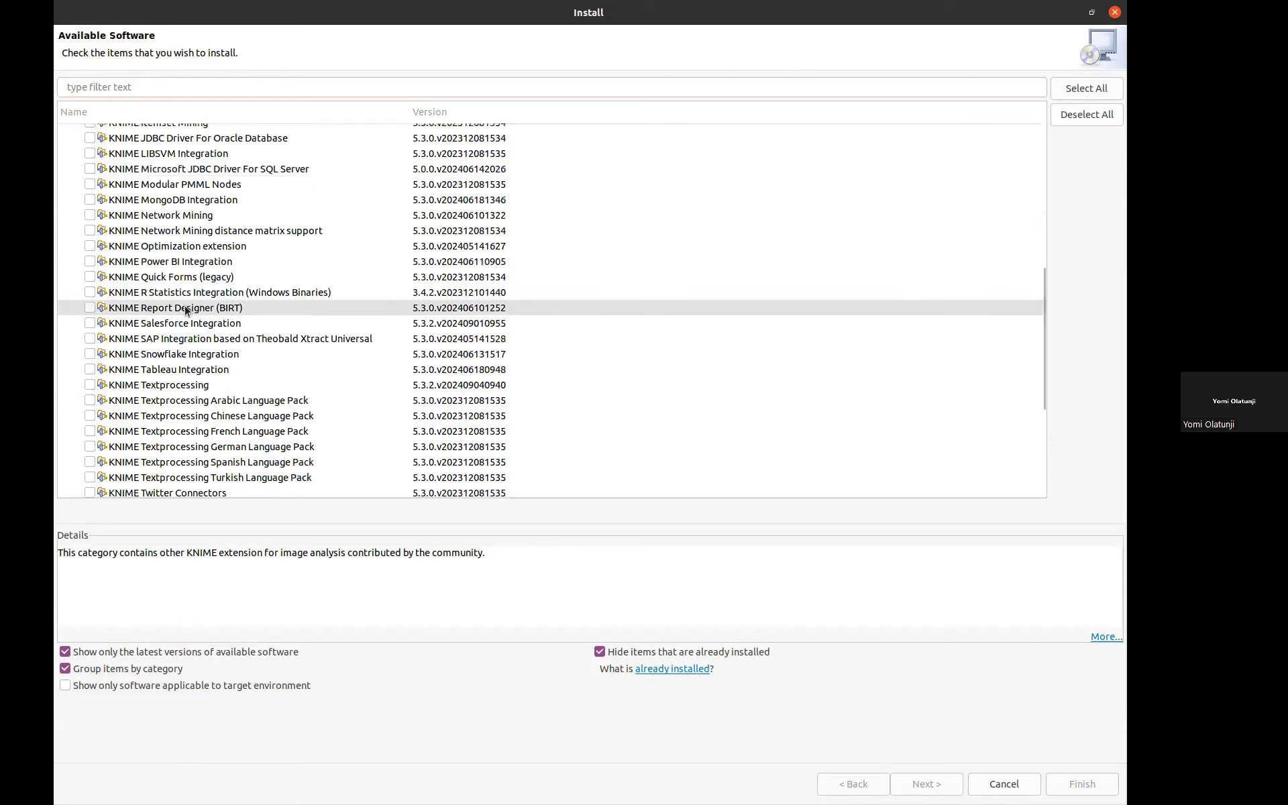
pyautogui.scroll(-2, 171, 355)
pyautogui.scroll(-2, 175, 386)
pyautogui.scroll(4, 181, 349)
pyautogui.scroll(2, 193, 303)
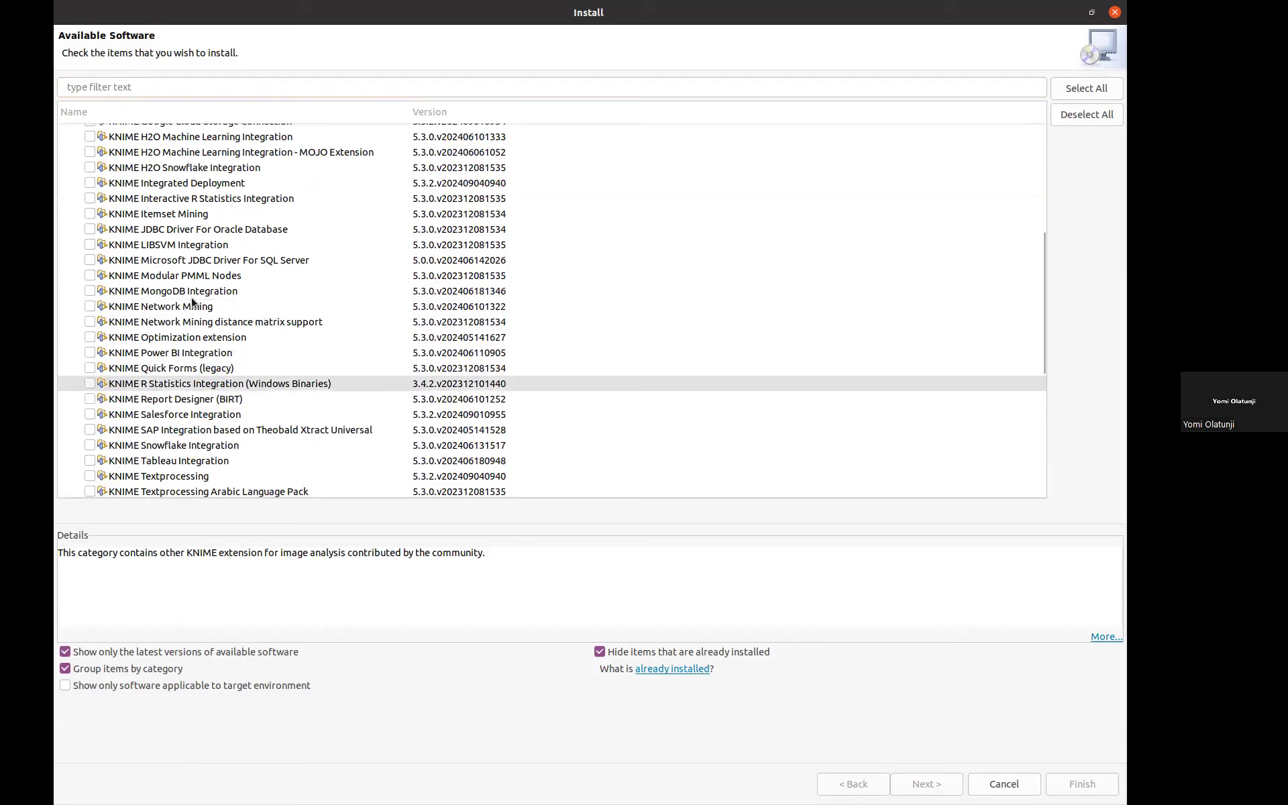
pyautogui.scroll(5, 191, 335)
pyautogui.scroll(1, 191, 302)
pyautogui.scroll(-15, 178, 307)
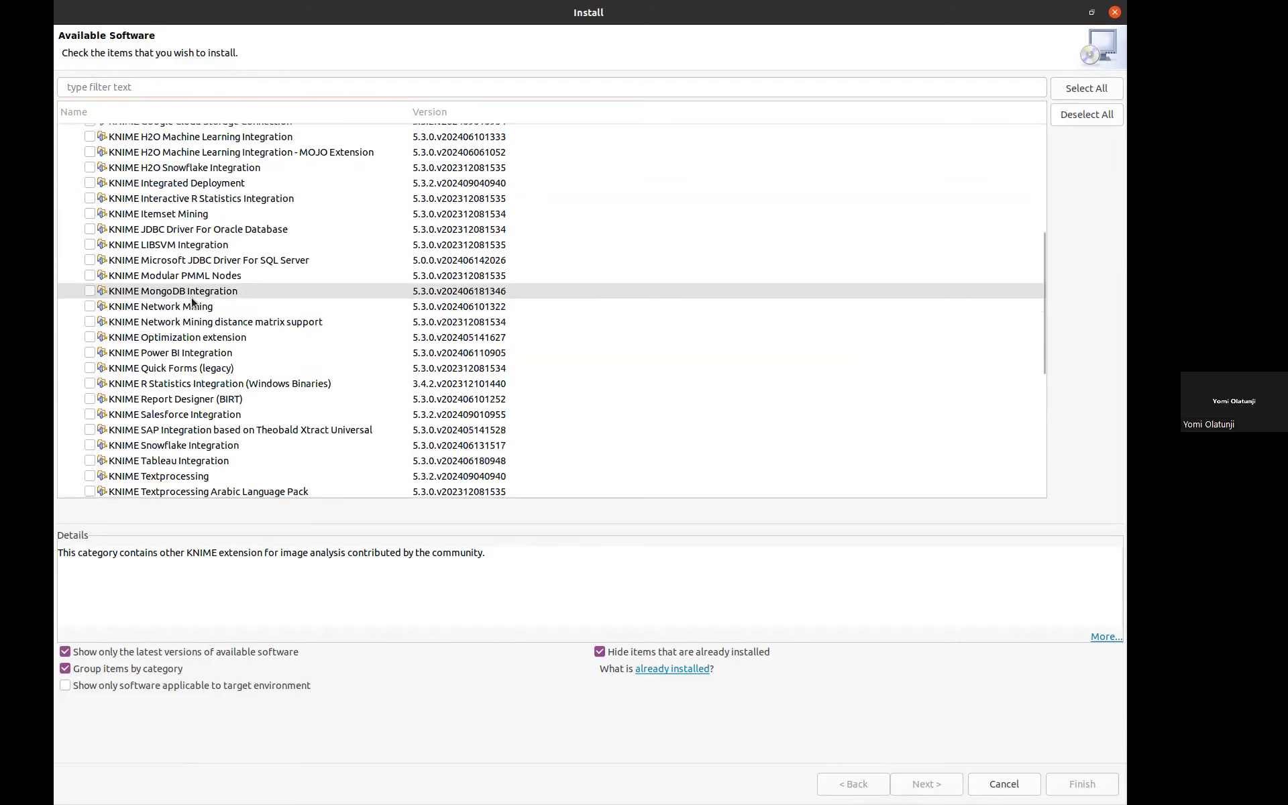
pyautogui.scroll(10, 67, 130)
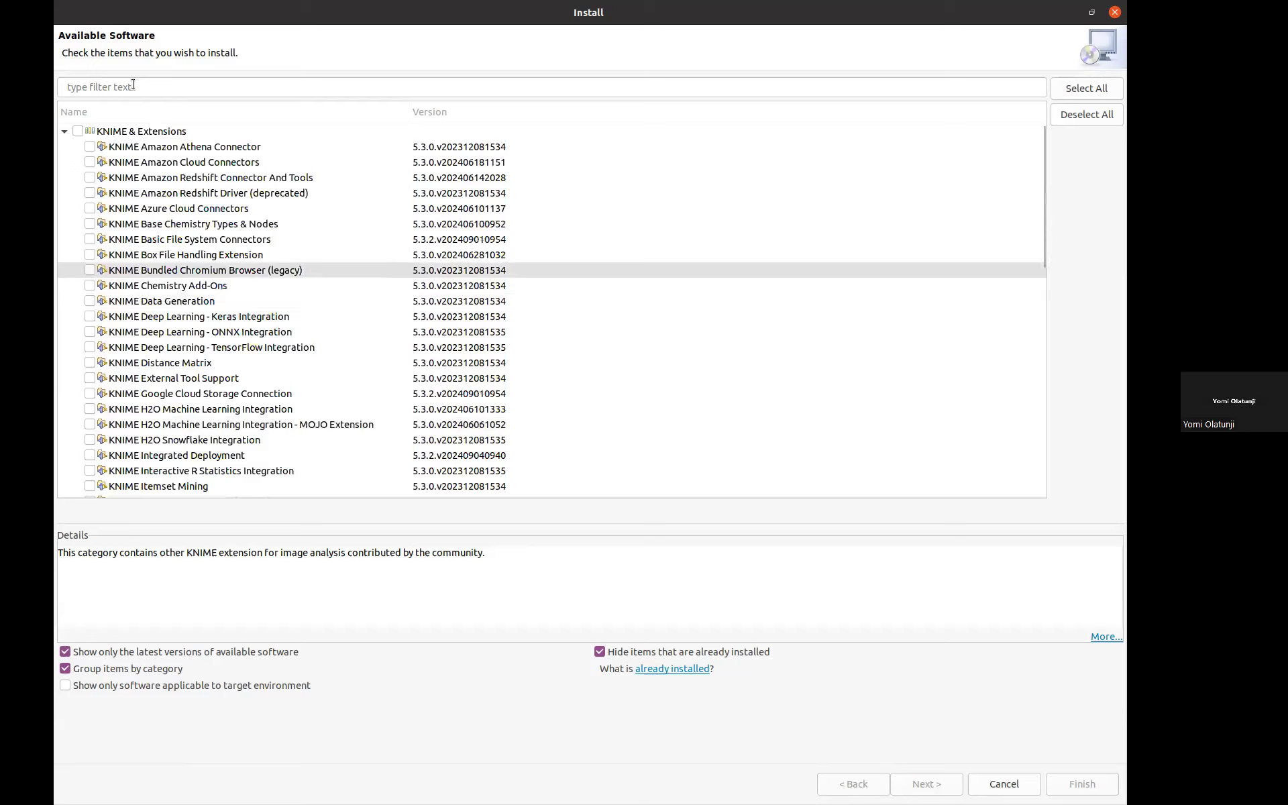
# Filter the available software for "python" and select the KNIME Python Extension Development (Labs) extension.
pyautogui.click(133, 84)
pyautogui.write('py')
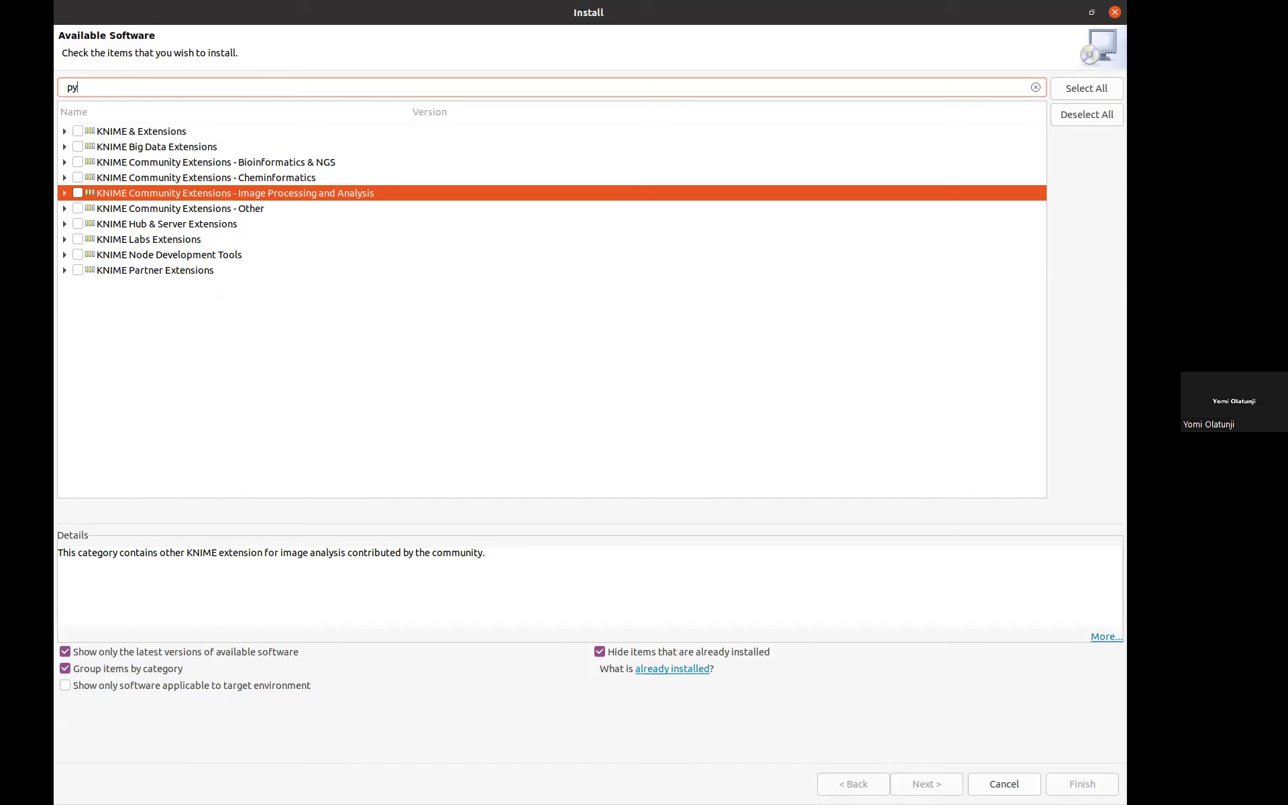
pyautogui.write('thon')
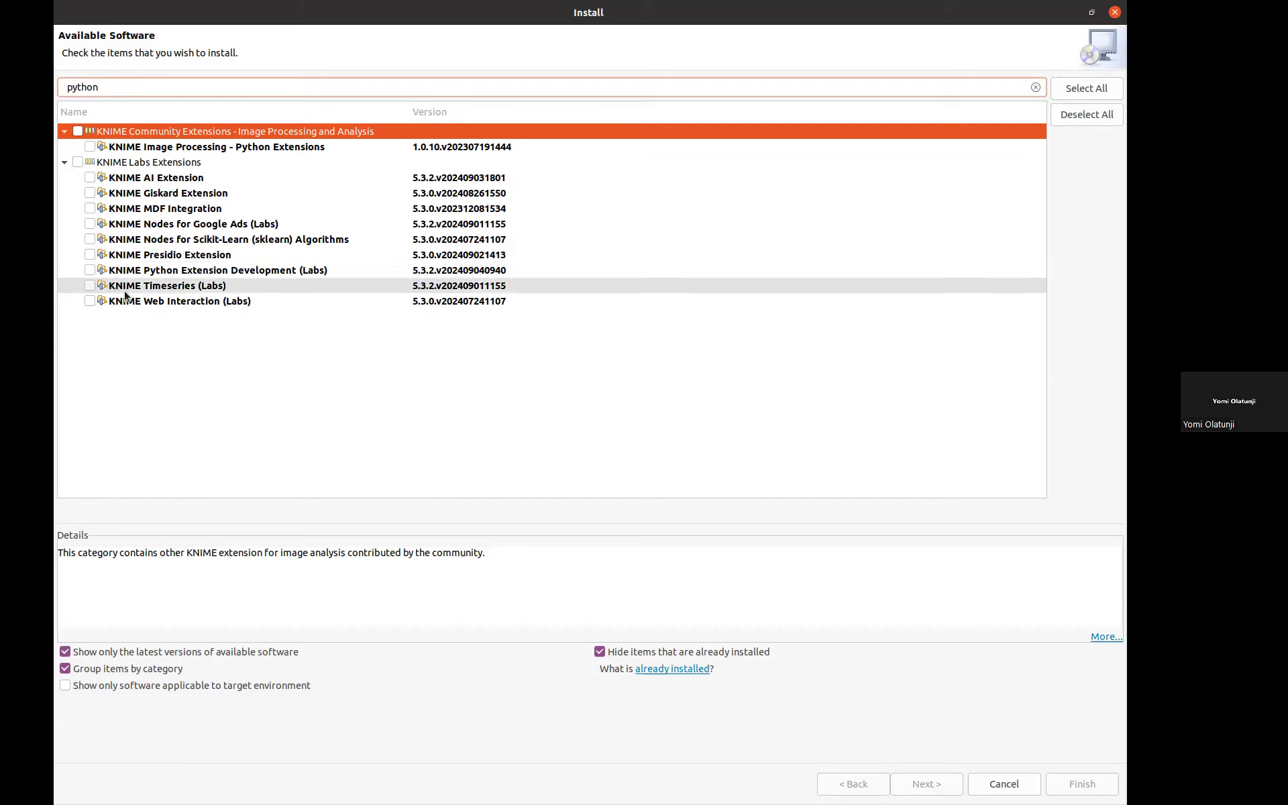
pyautogui.click(90, 271)
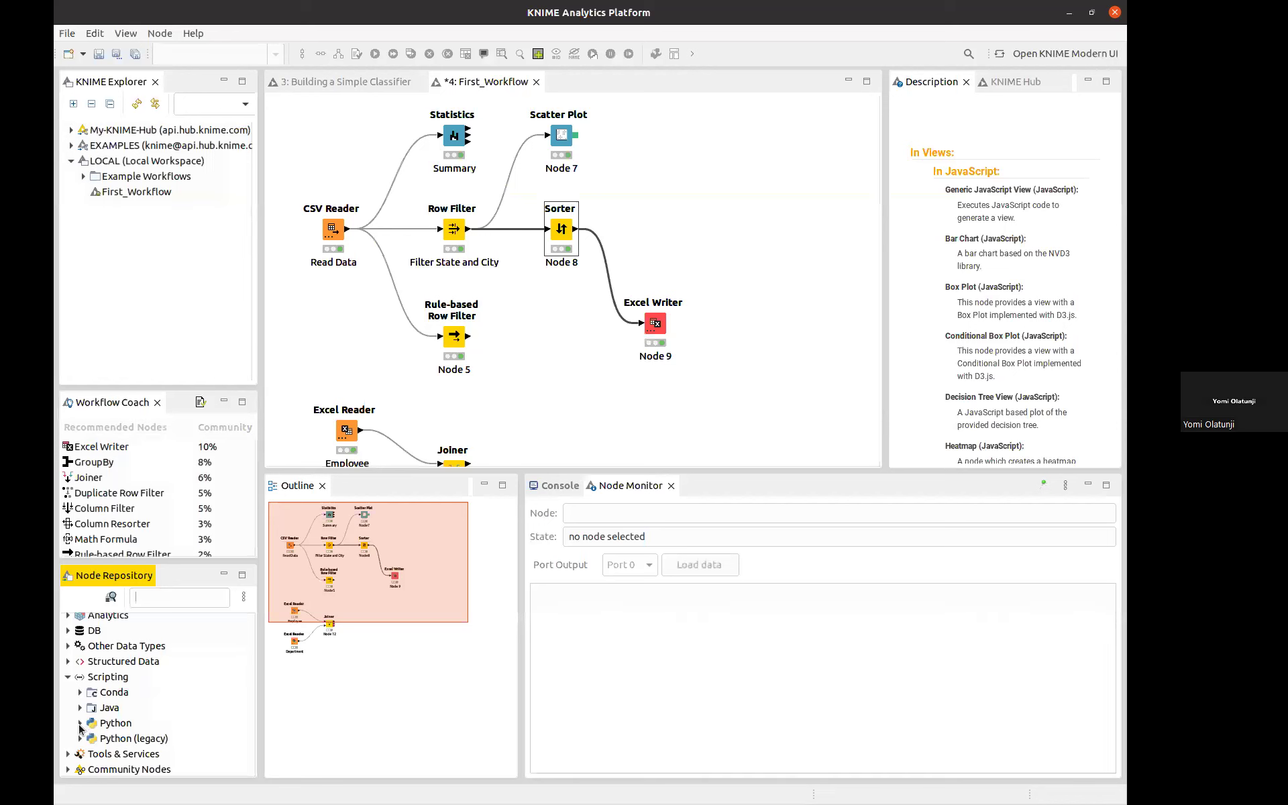
# Examine the nodes in the Python and Python (legacy) groups of the node repository, then collapse both groups.
pyautogui.click(80, 723)
pyautogui.scroll(-2, 77, 721)
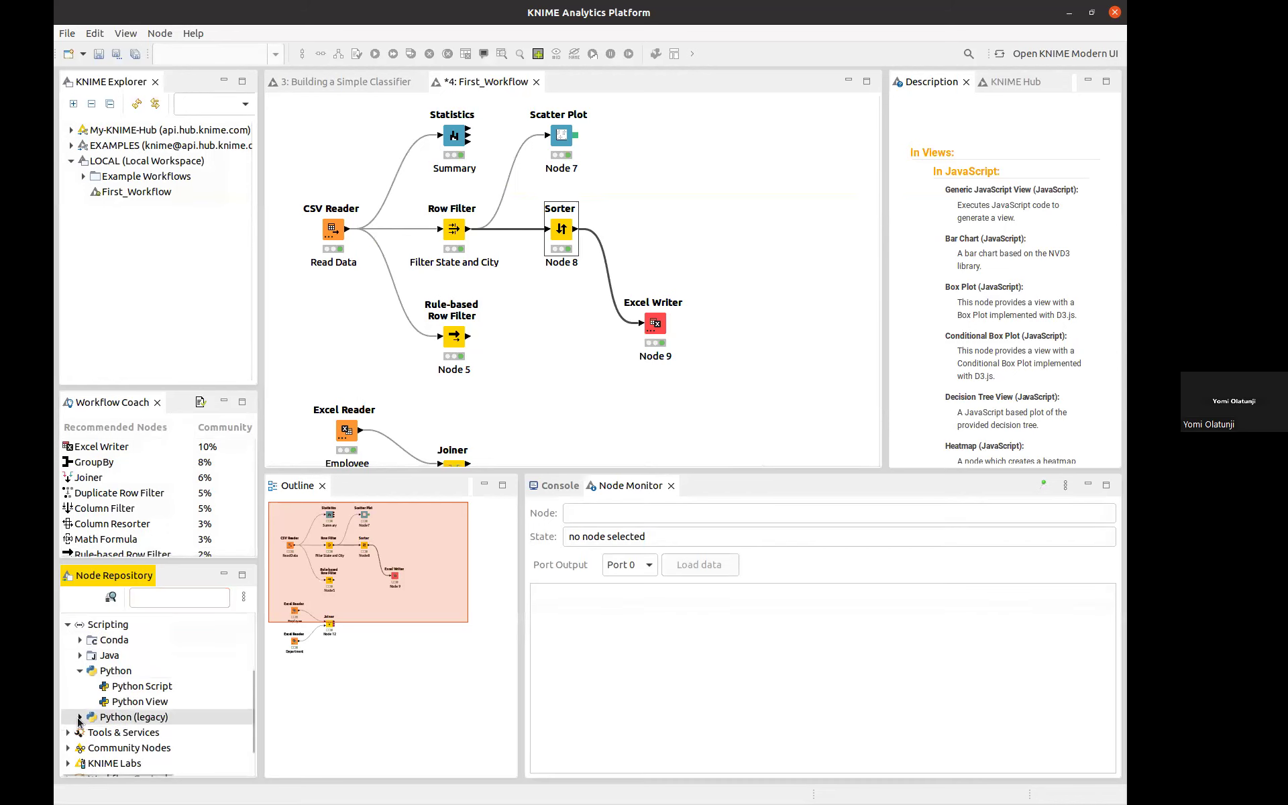
pyautogui.click(79, 717)
pyautogui.scroll(-5, 125, 722)
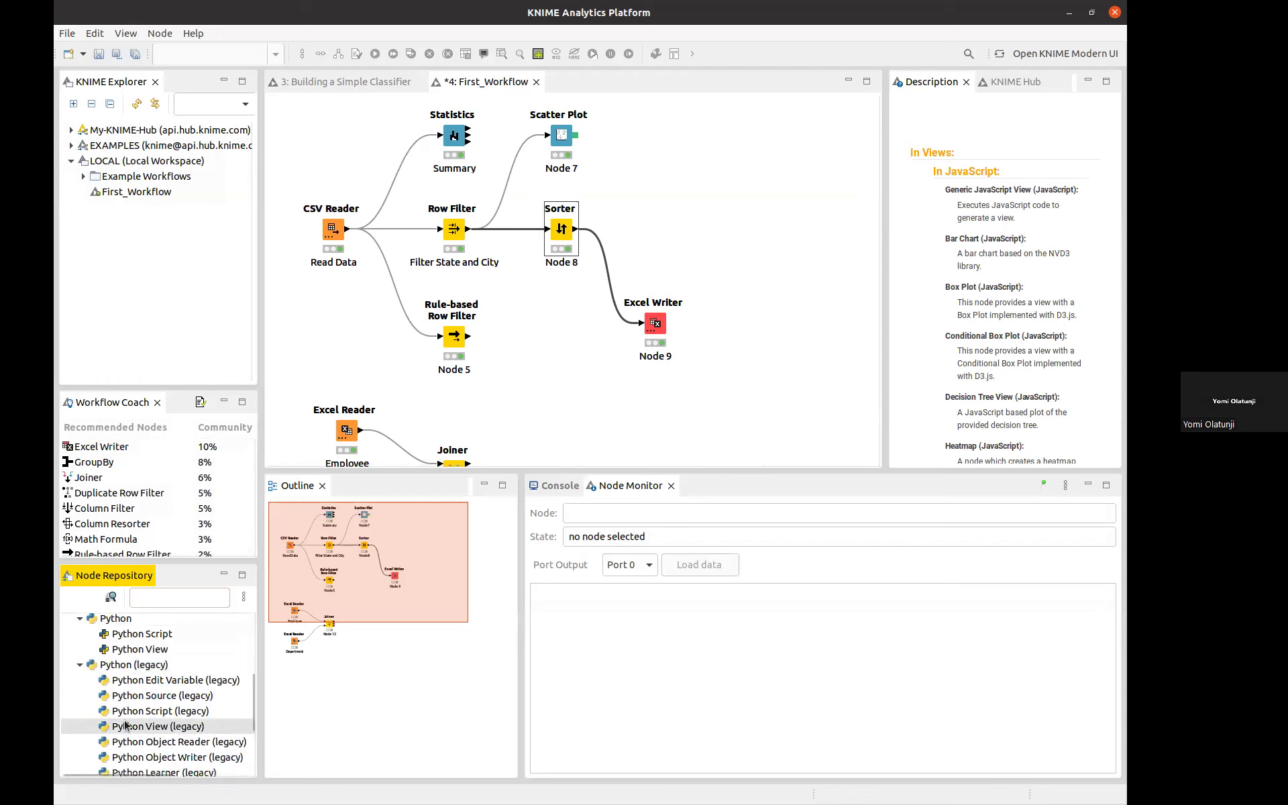
pyautogui.scroll(3, 125, 722)
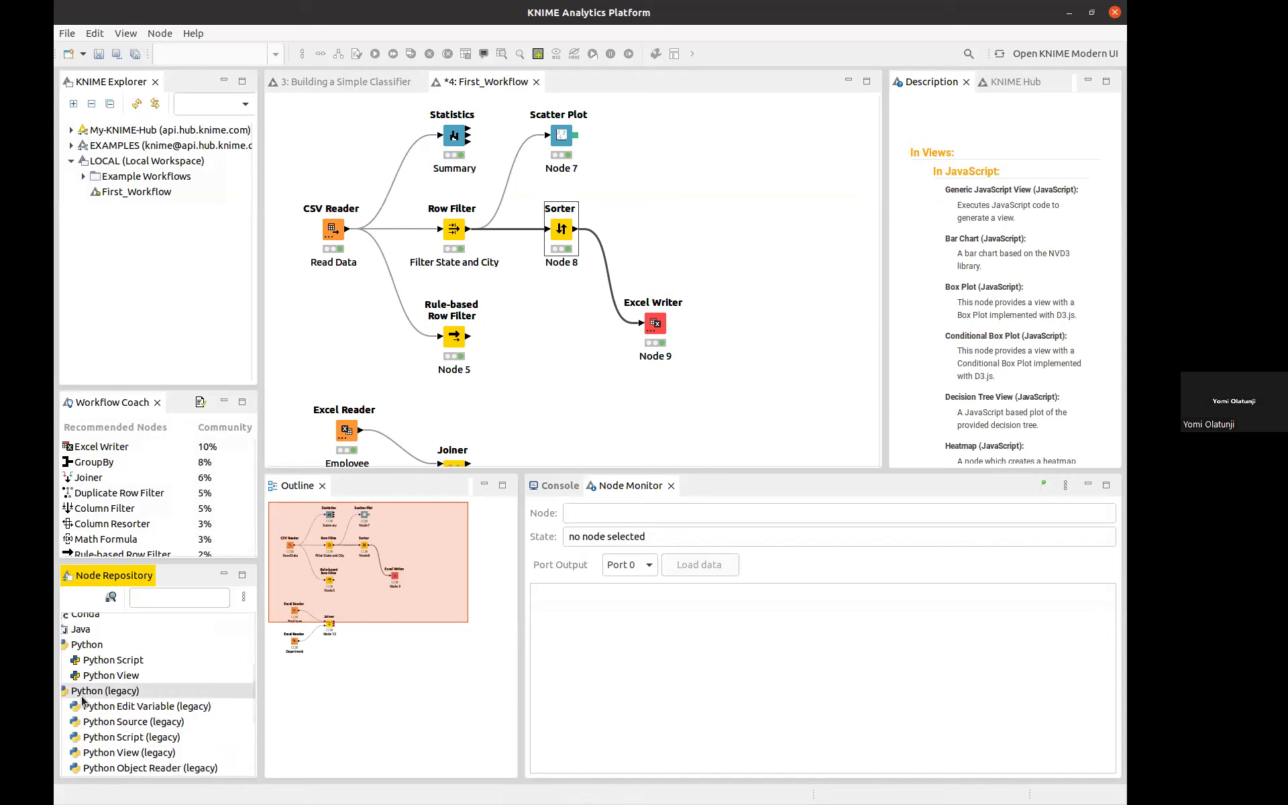
pyautogui.hscroll(-2, 86, 695)
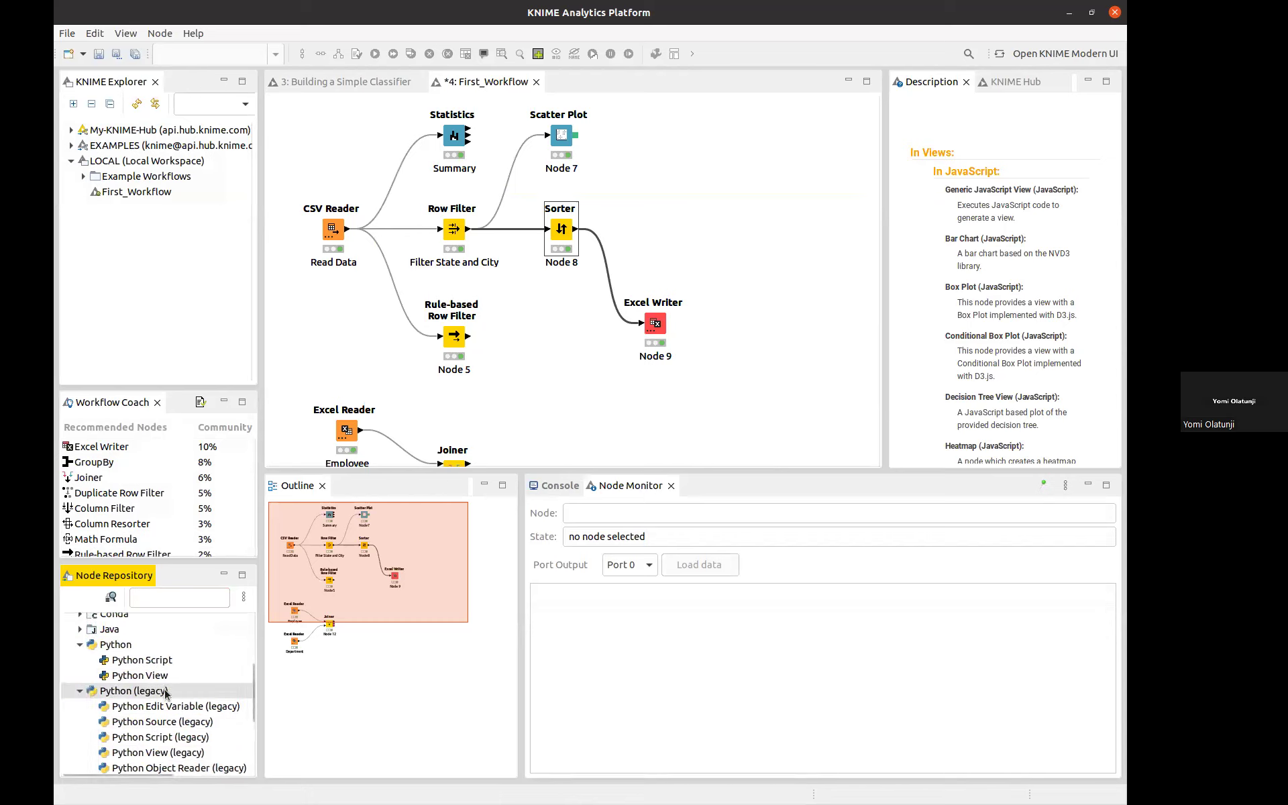
pyautogui.click(81, 695)
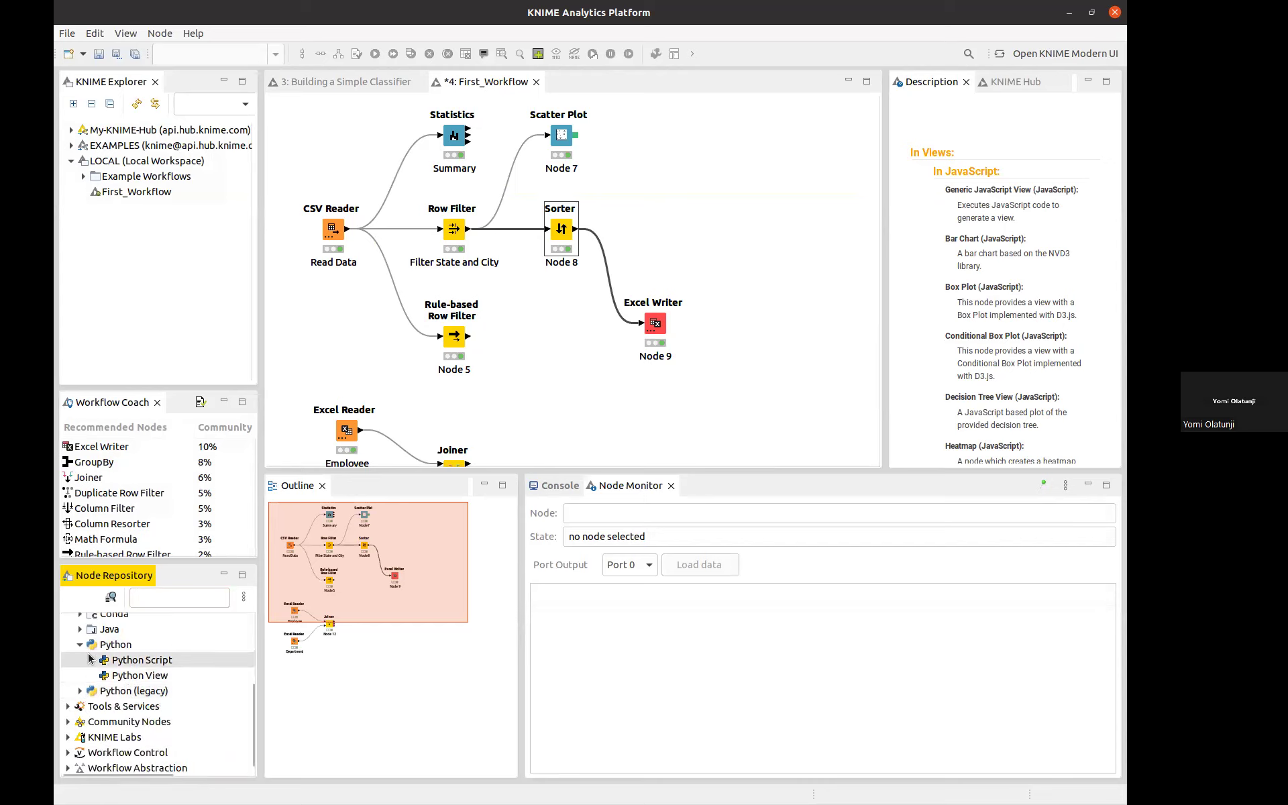
pyautogui.click(79, 647)
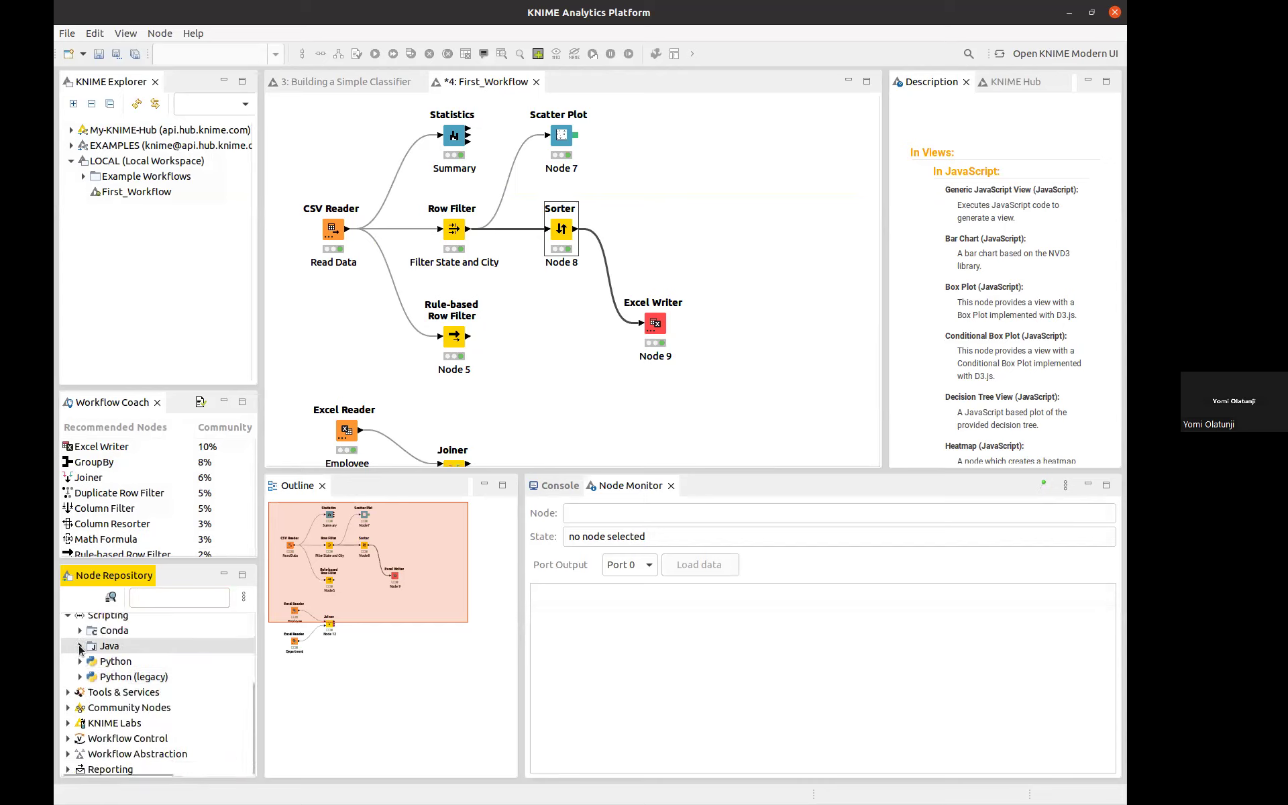
# Add a Python Script node from the Python group to First_Workflow and connect the Sorter's output to it.
pyautogui.click(79, 663)
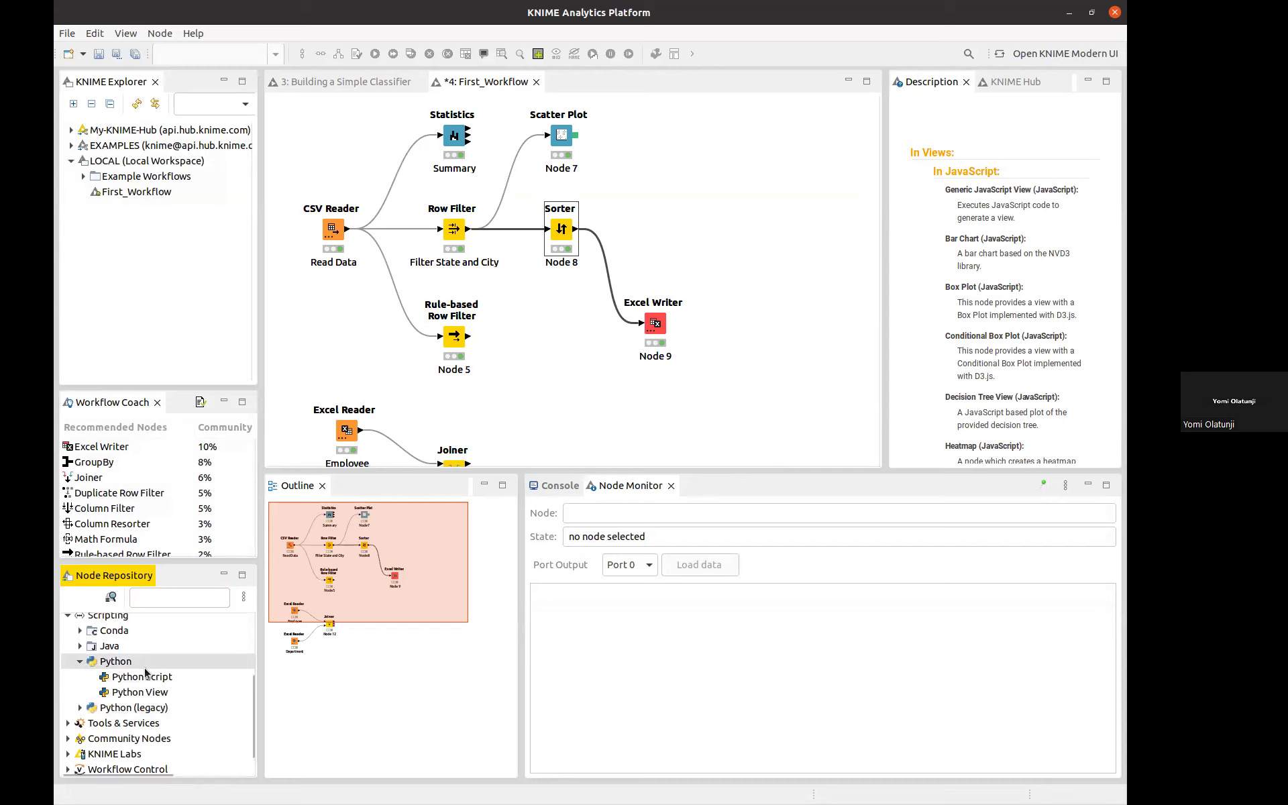
pyautogui.moveTo(145, 673); pyautogui.dragTo(666, 183)
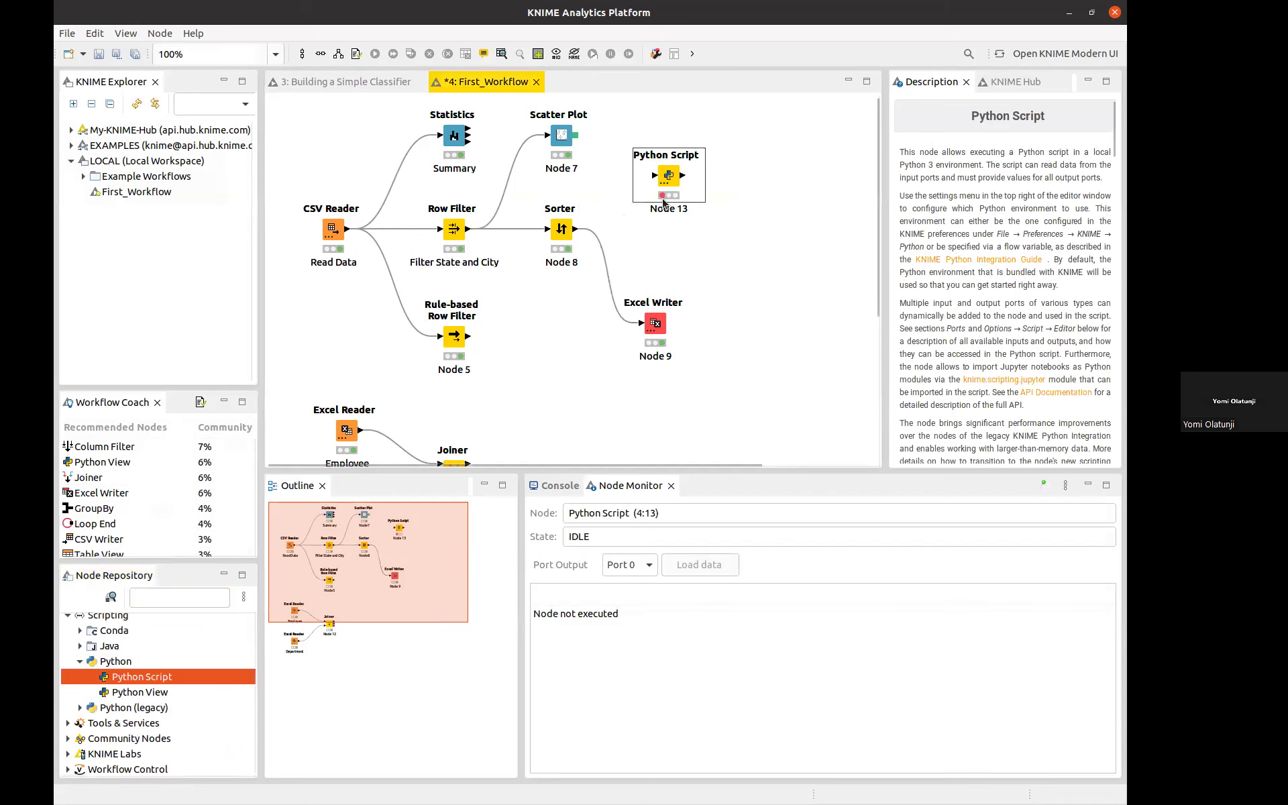
pyautogui.moveTo(575, 230); pyautogui.dragTo(654, 202)
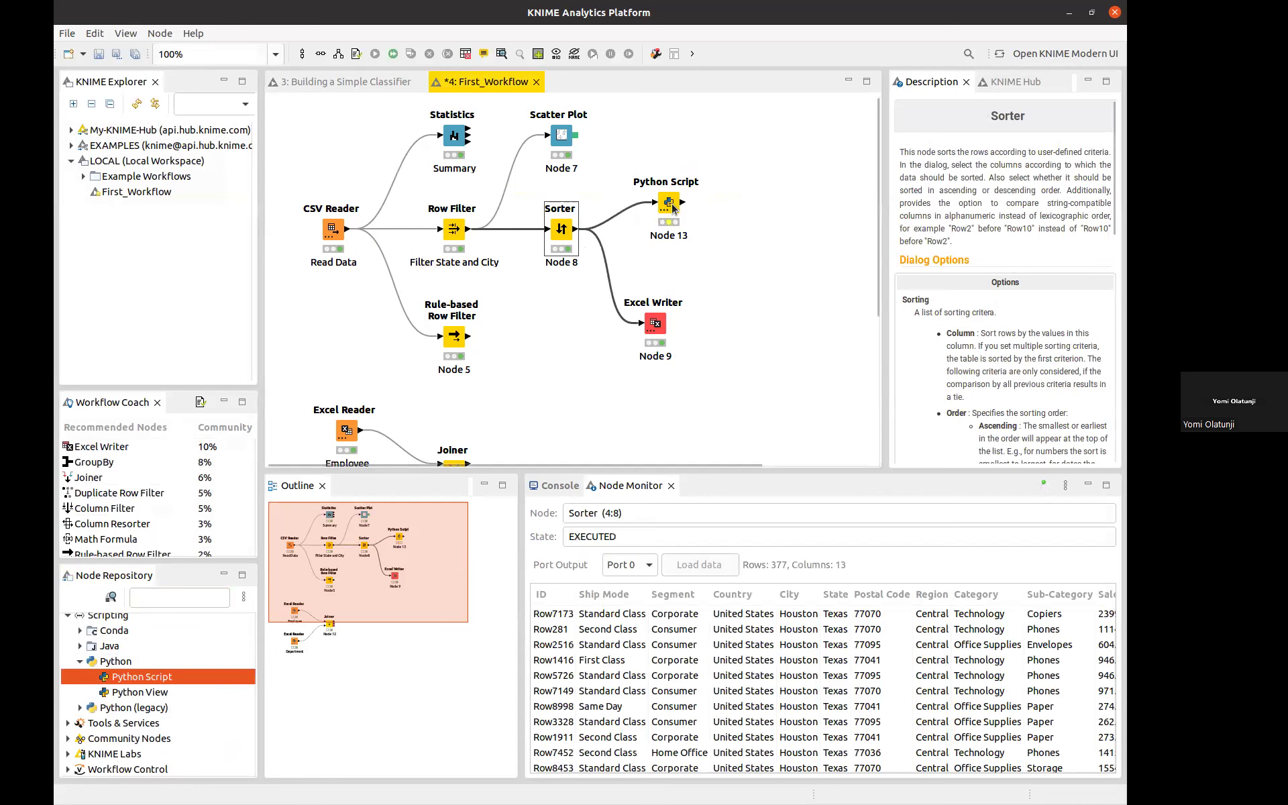
# Try to open the Python Script node's configuration, then delete the node from the workflow.
pyautogui.click(673, 209)
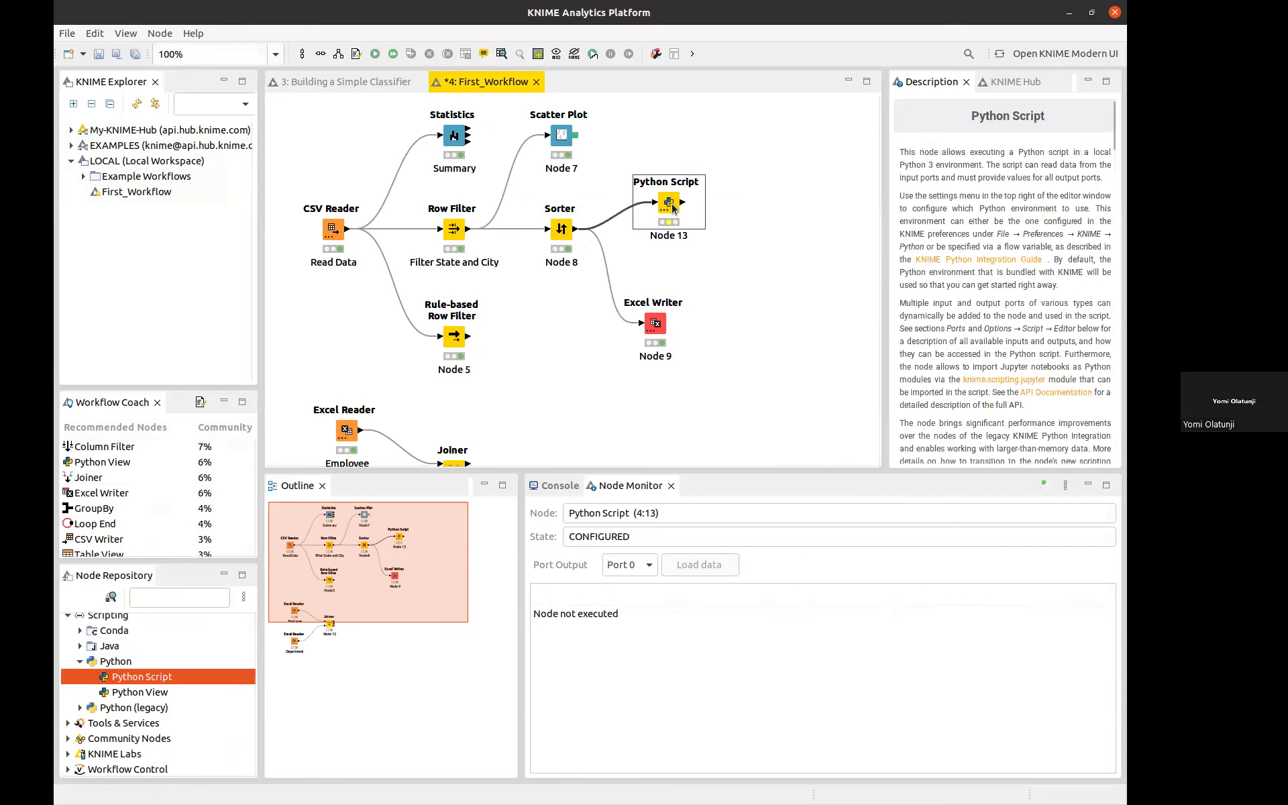
pyautogui.doubleClick(673, 208)
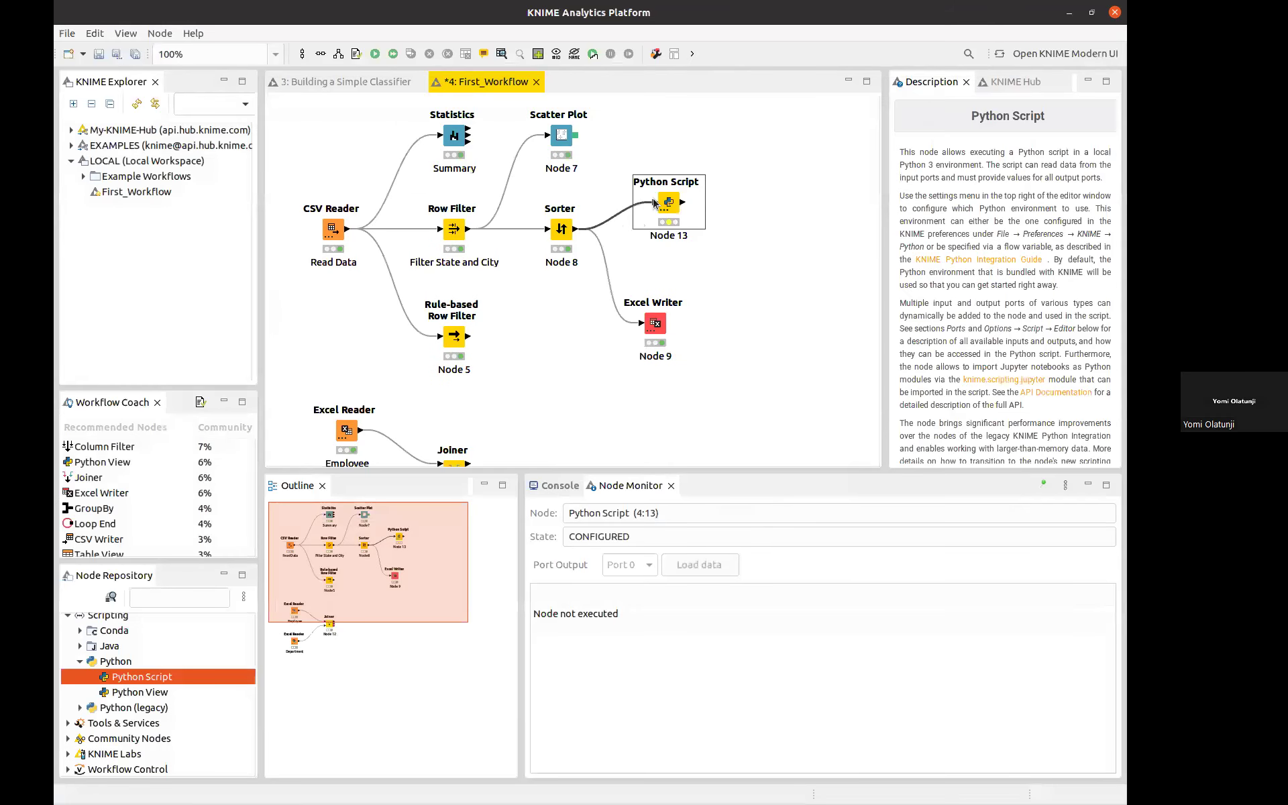
pyautogui.click(521, 346)
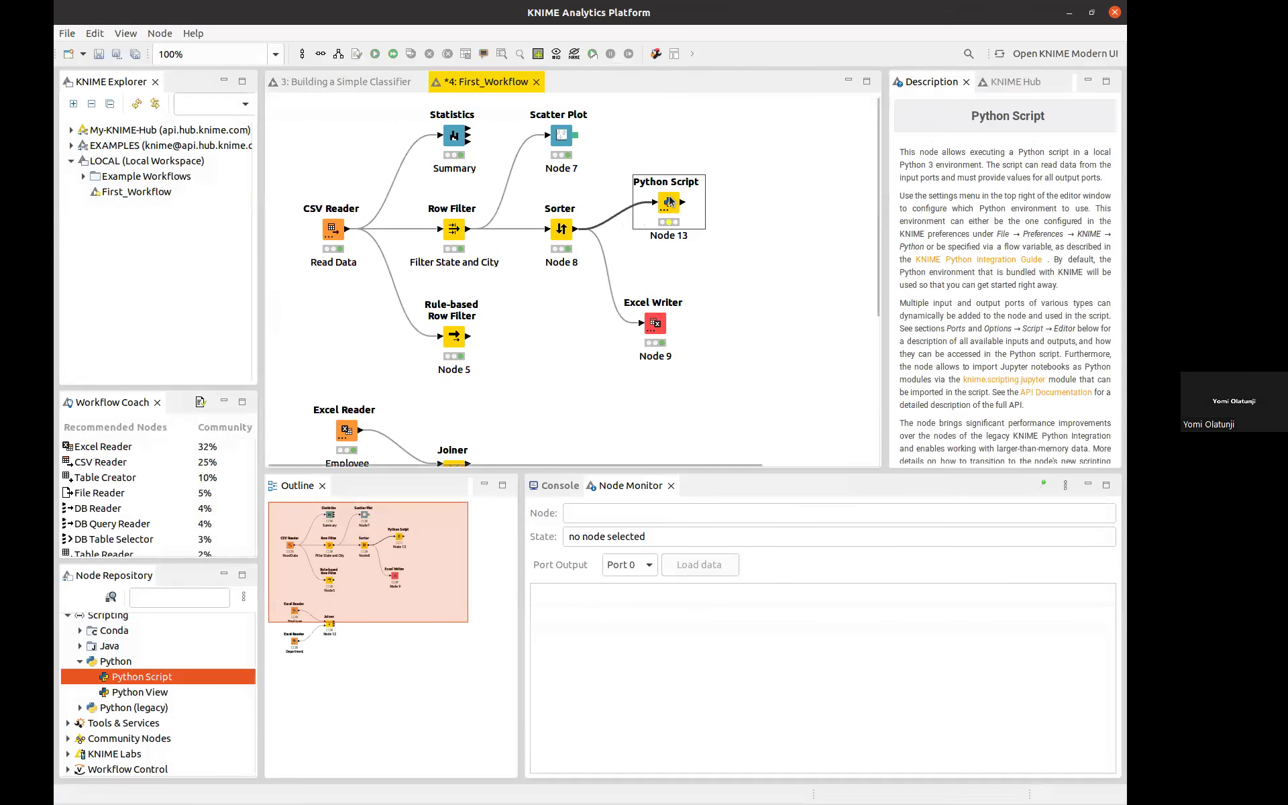
pyautogui.press('Delete')
# Add a new Python Script node to the workflow, check its port options and place it above the Excel Writer.
pyautogui.moveTo(141, 676); pyautogui.dragTo(719, 255)
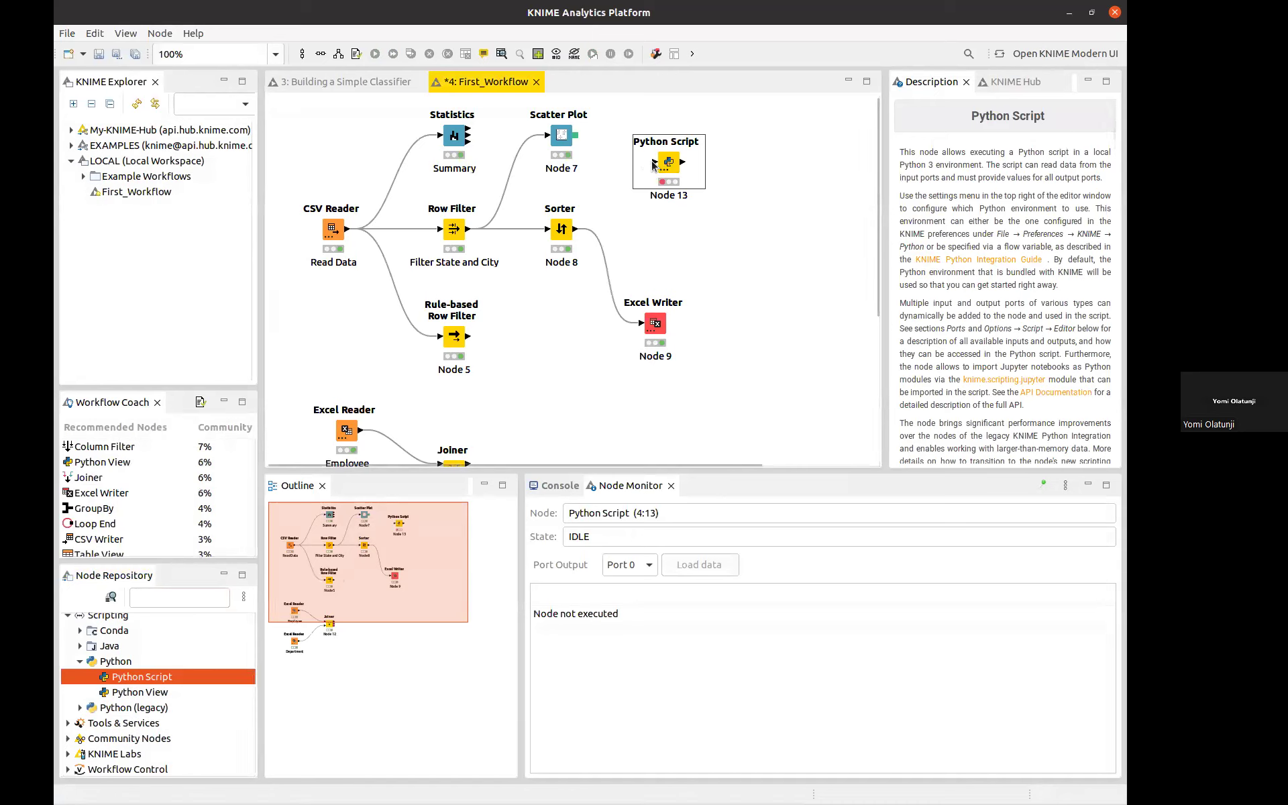
pyautogui.click(663, 174)
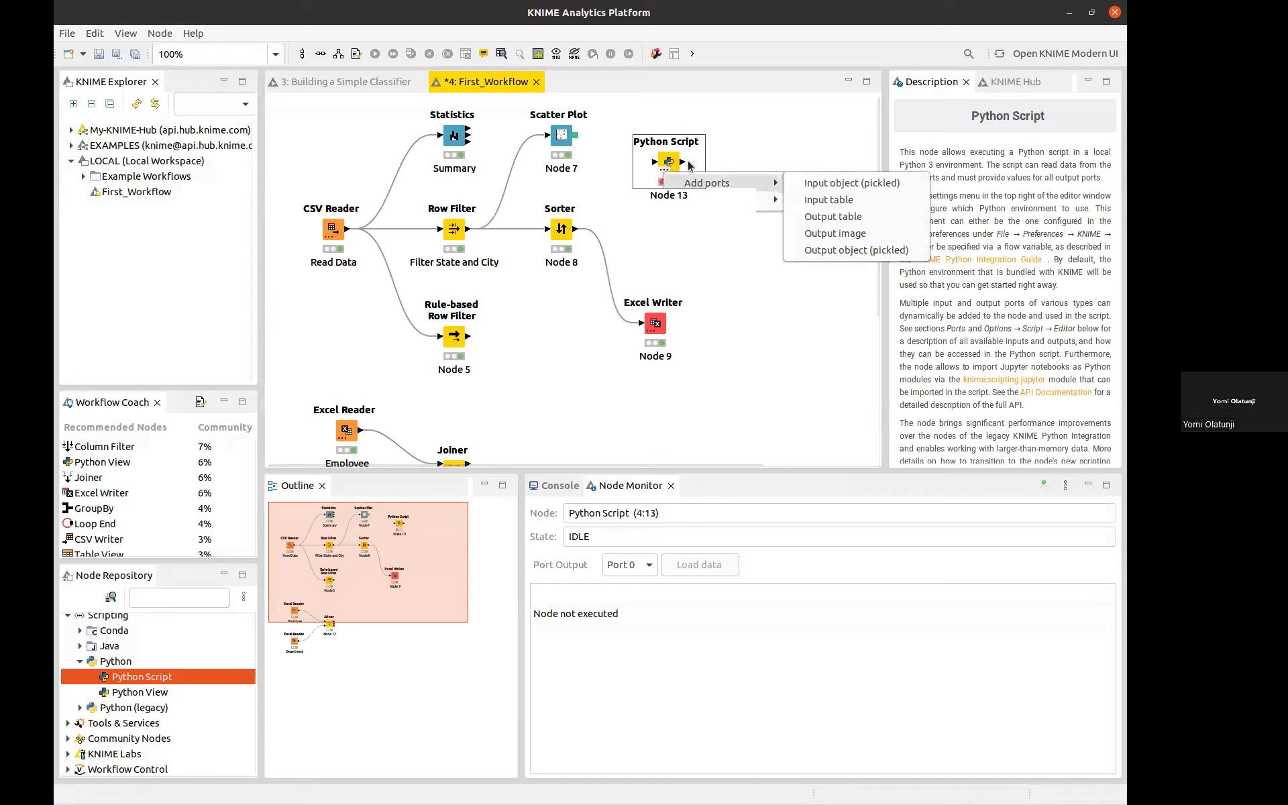
pyautogui.click(648, 238)
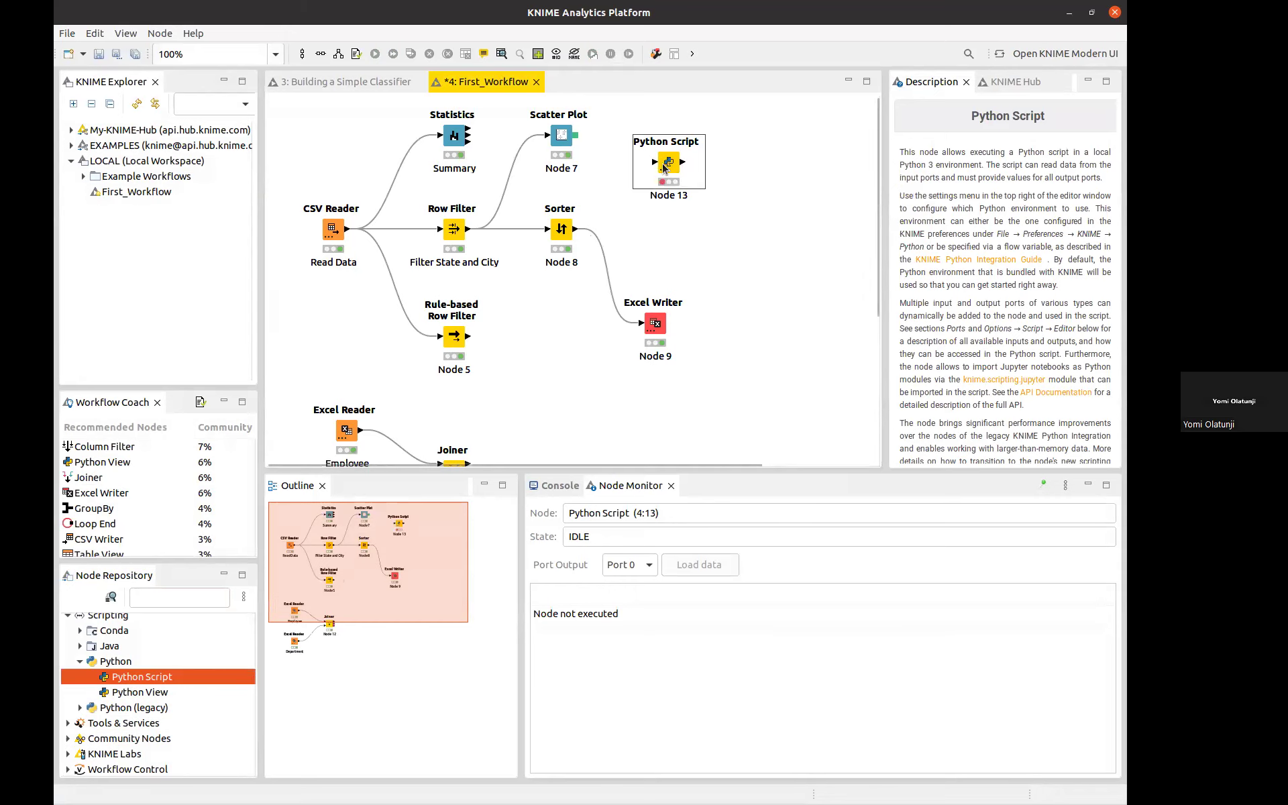
pyautogui.moveTo(665, 166); pyautogui.dragTo(659, 204)
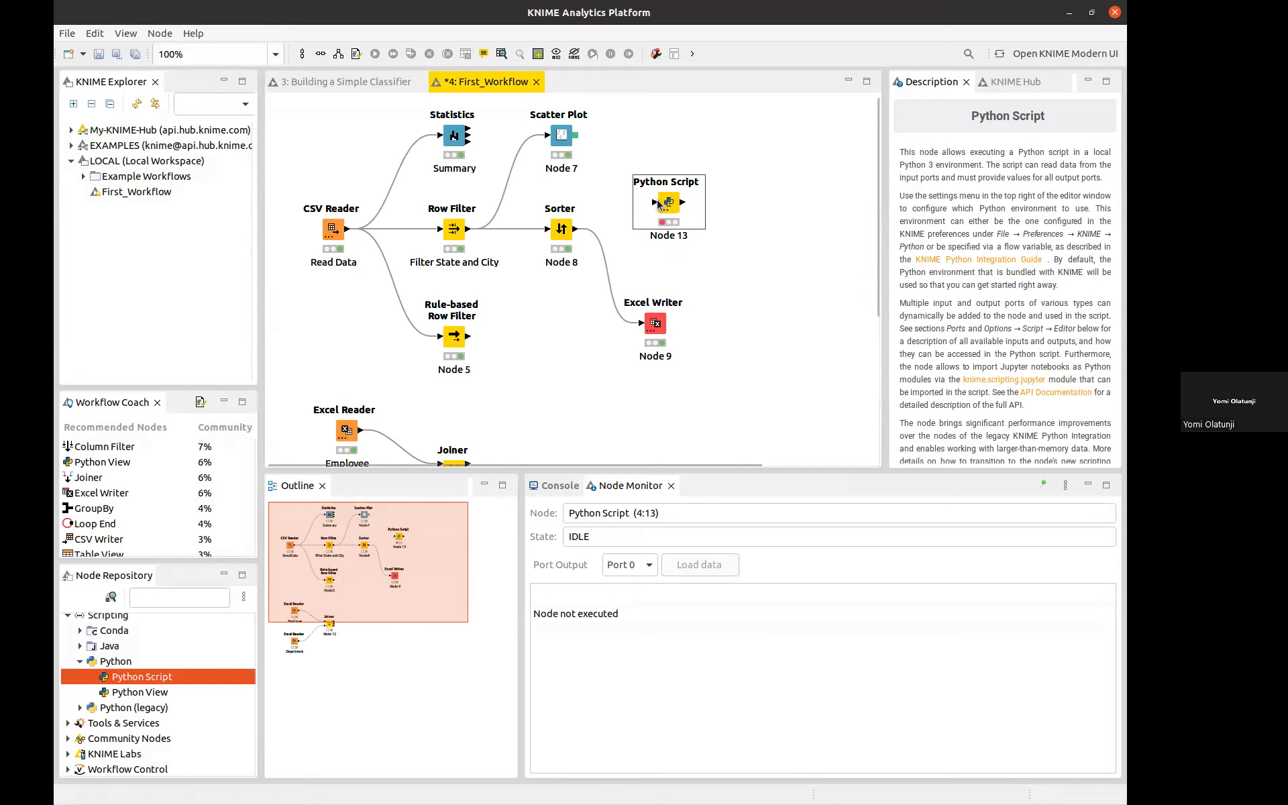
pyautogui.click(710, 182)
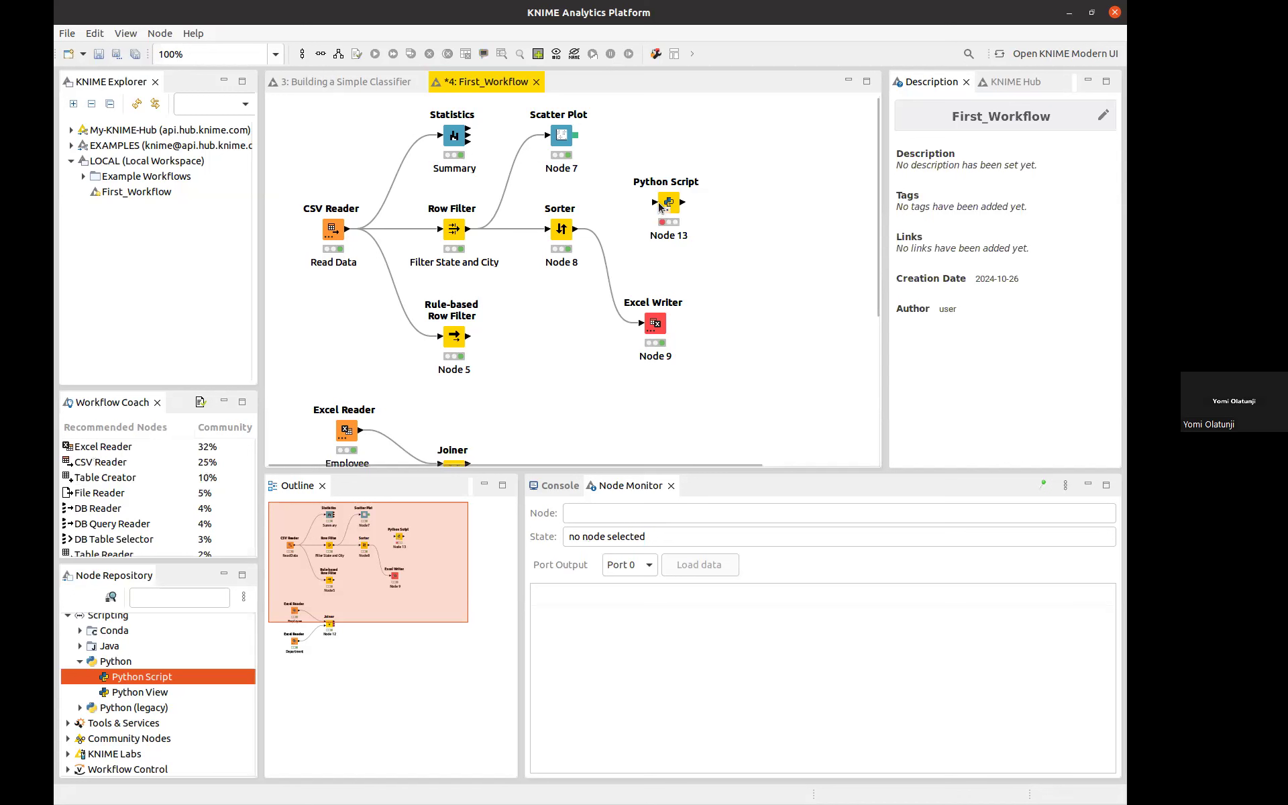
pyautogui.click(672, 198)
pyautogui.moveTo(666, 205); pyautogui.dragTo(653, 205)
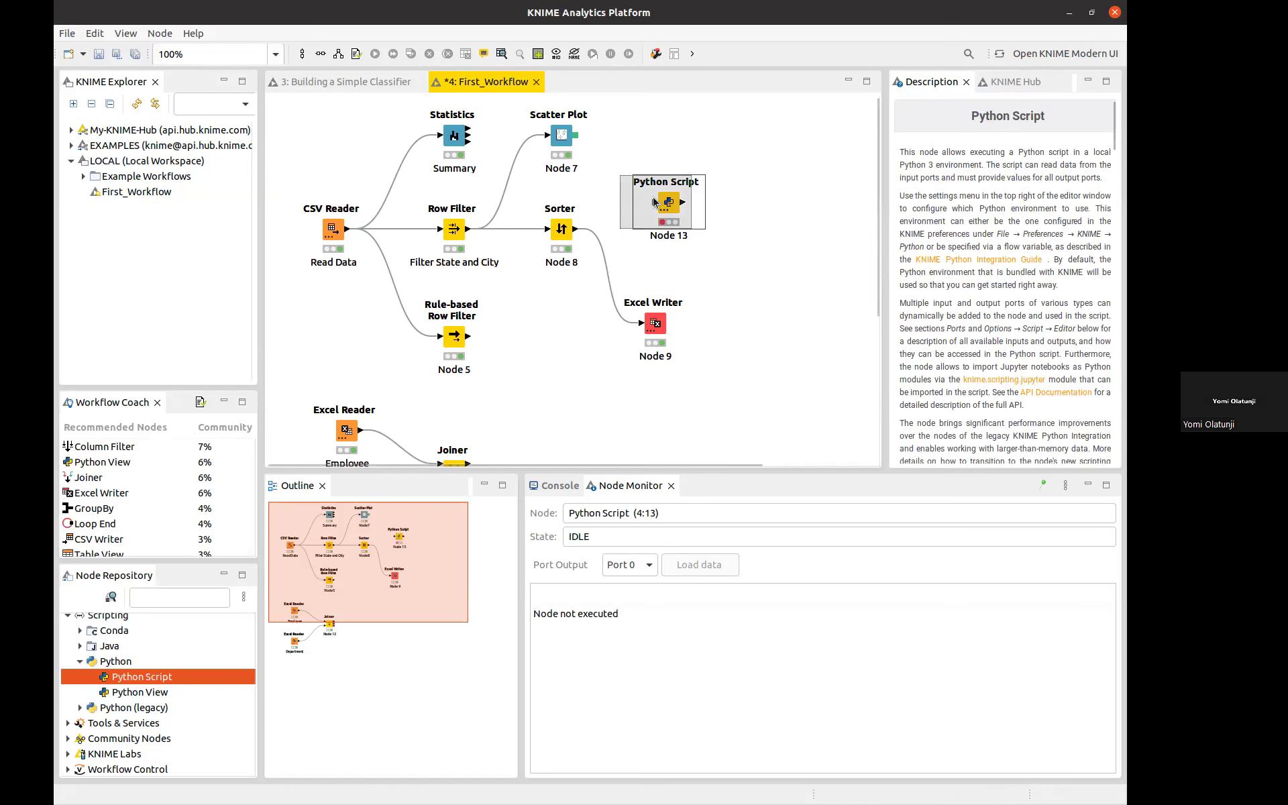
pyautogui.click(670, 142)
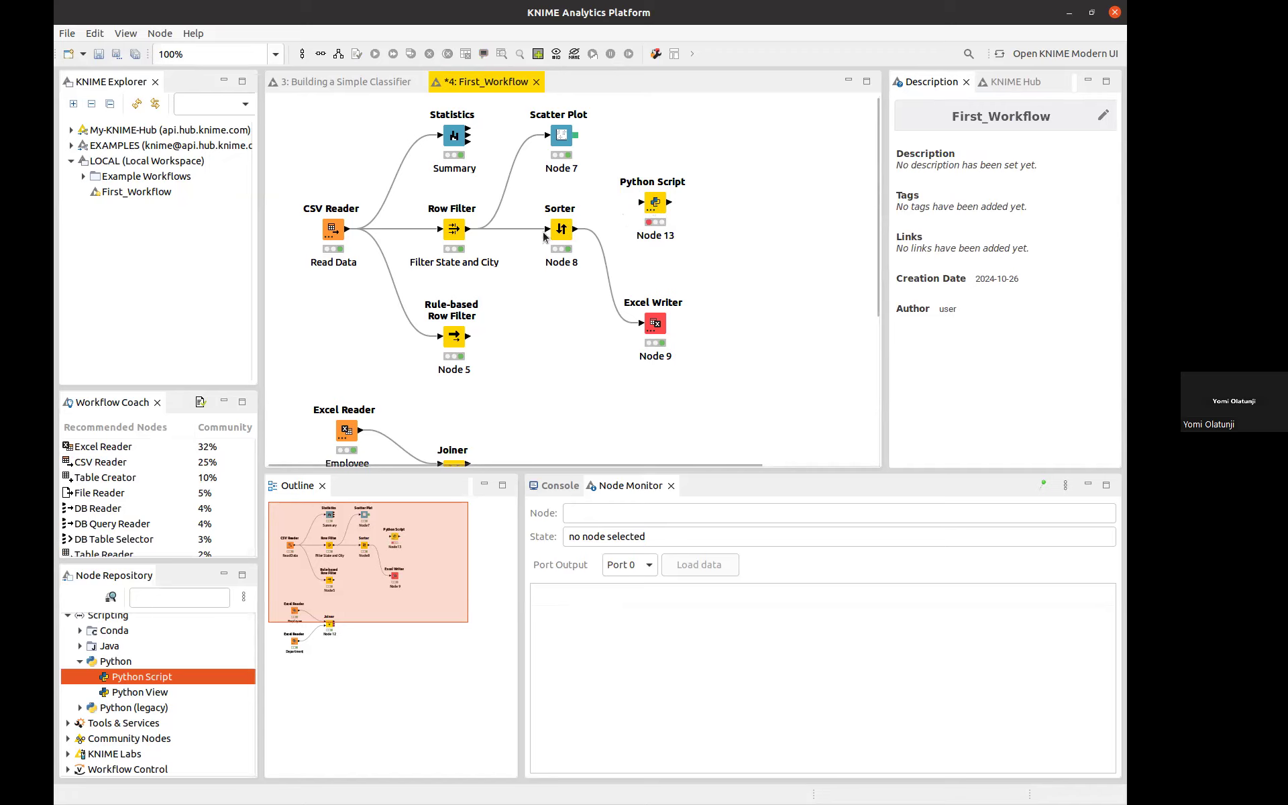
# Review which ports can be added to or removed from the Python Script node.
pyautogui.click(656, 205)
pyautogui.moveTo(706, 235)
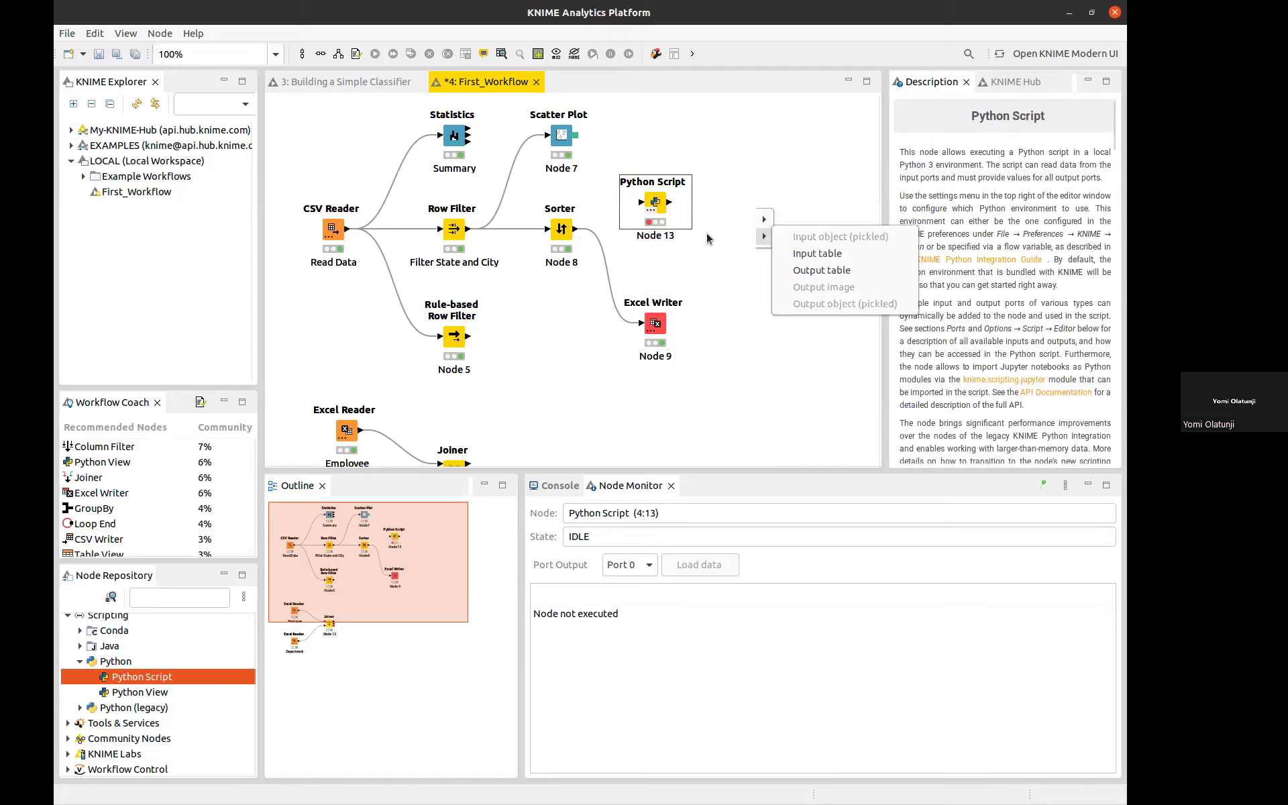
pyautogui.click(730, 162)
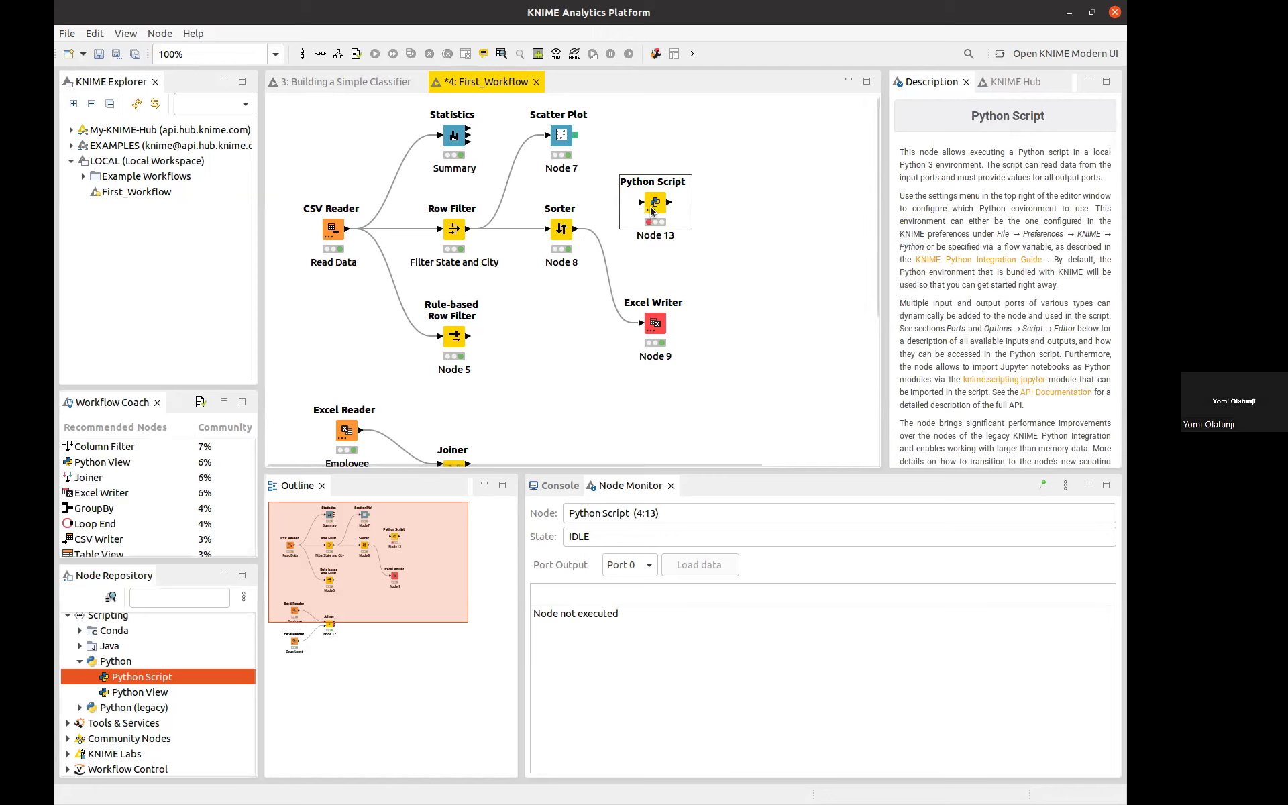
# Inspect the CSV Reader node's port options for adding or removing a file system connection.
pyautogui.click(326, 241)
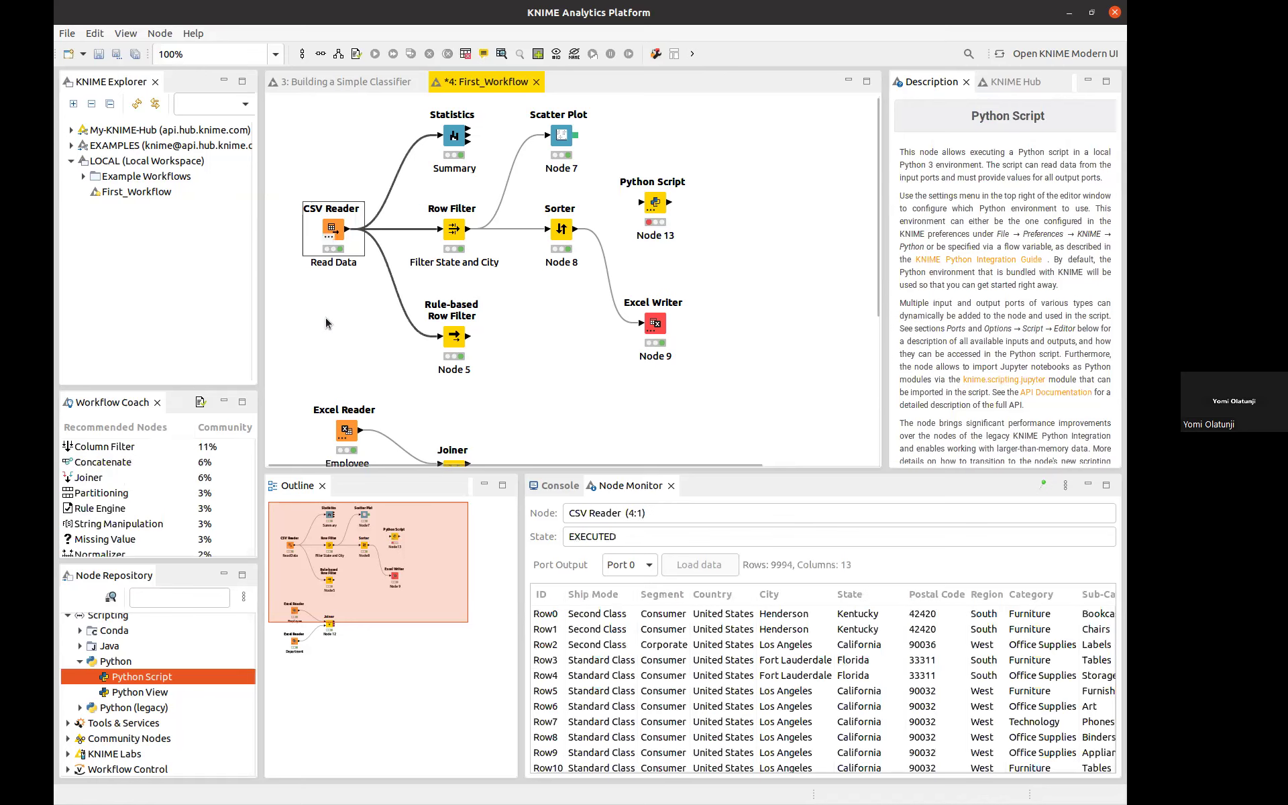
pyautogui.click(329, 237)
pyautogui.click(328, 236)
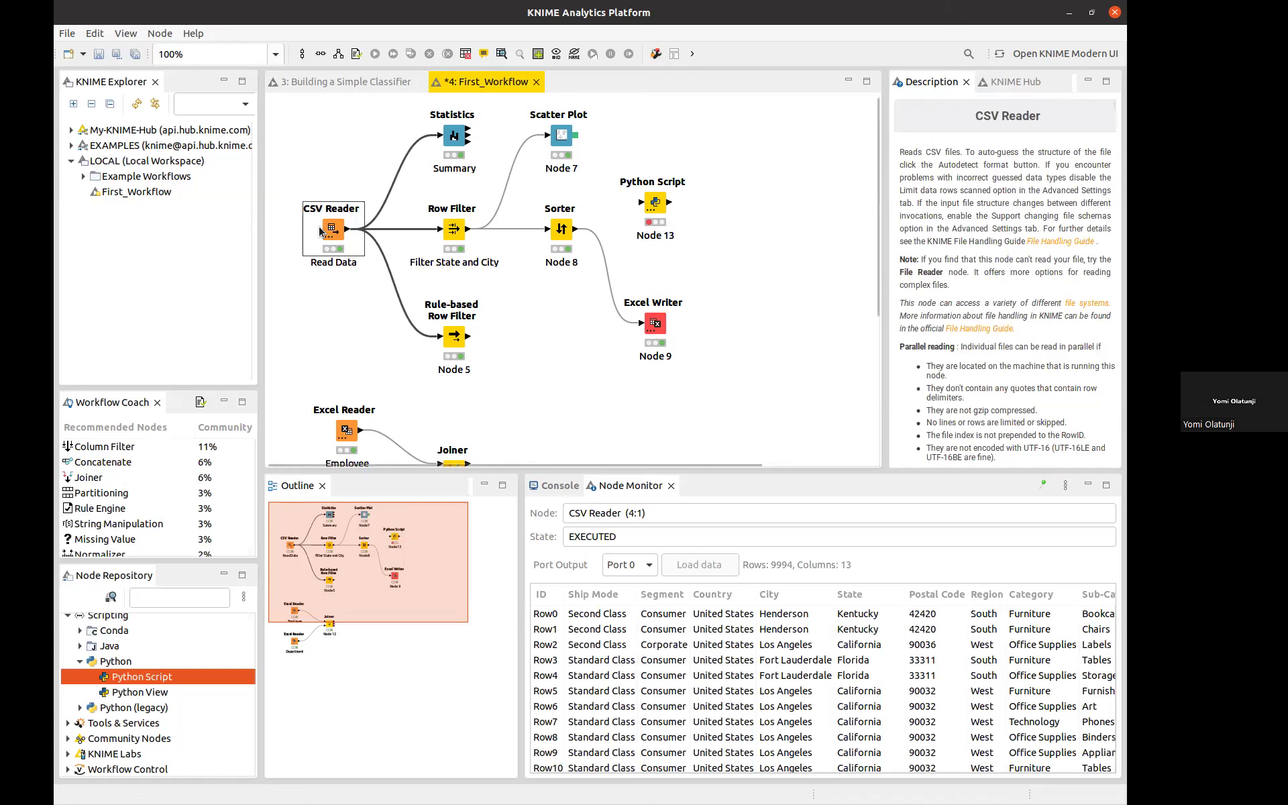
pyautogui.click(321, 308)
pyautogui.click(329, 236)
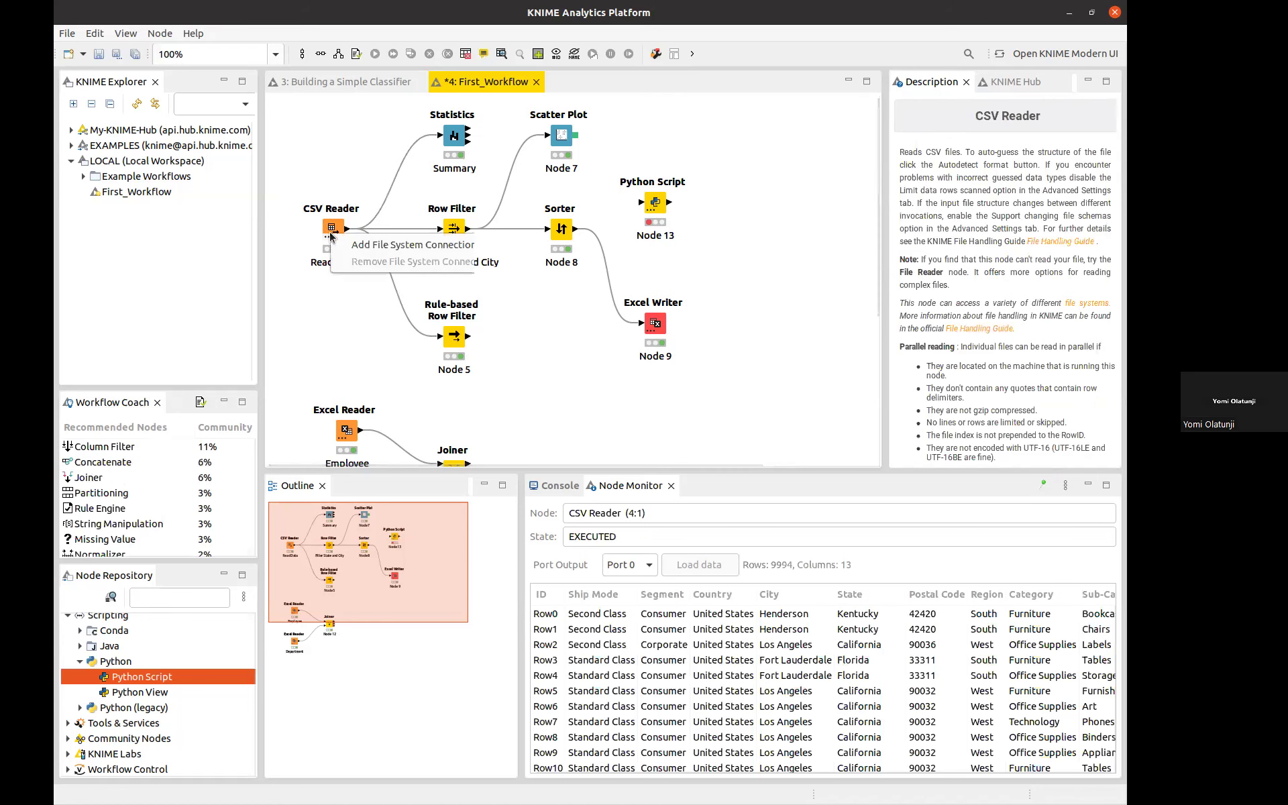
pyautogui.click(343, 273)
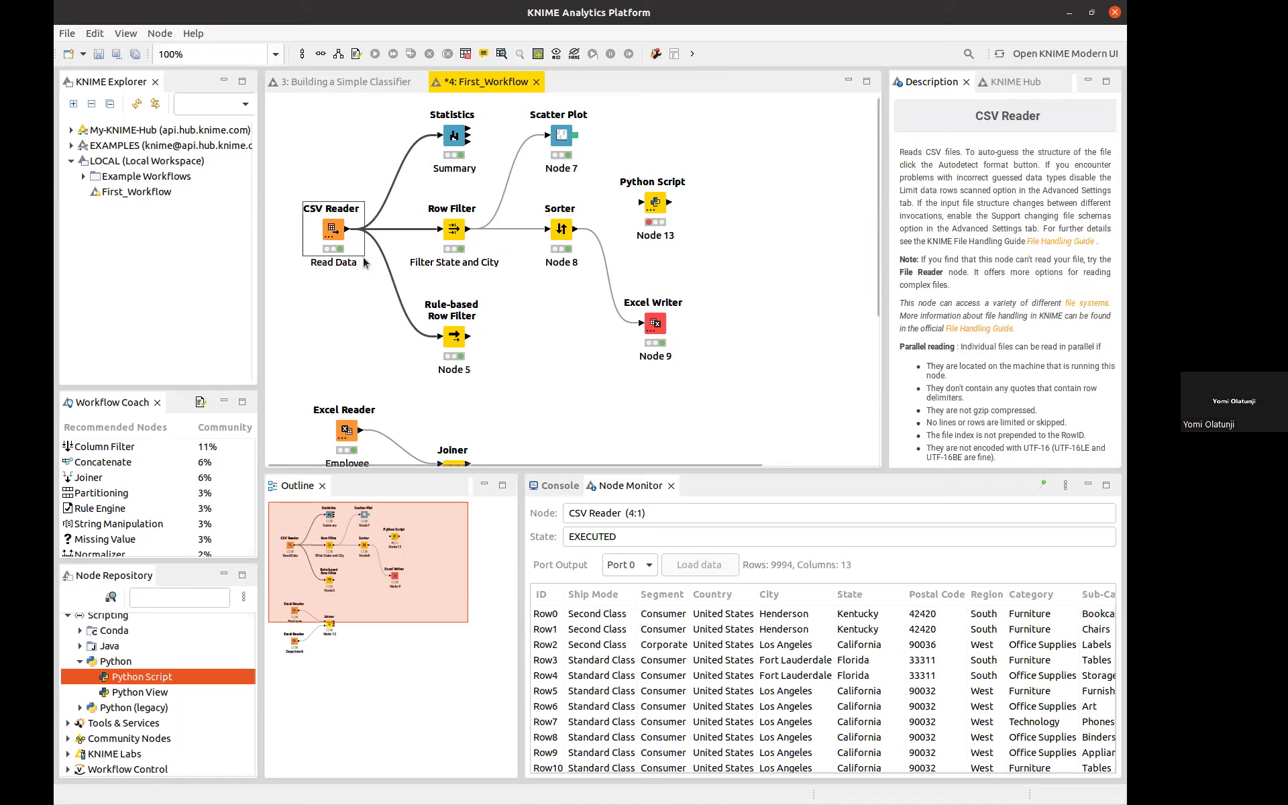
# Remove the input table port from the Python Script node above the Excel Writer.
pyautogui.click(650, 212)
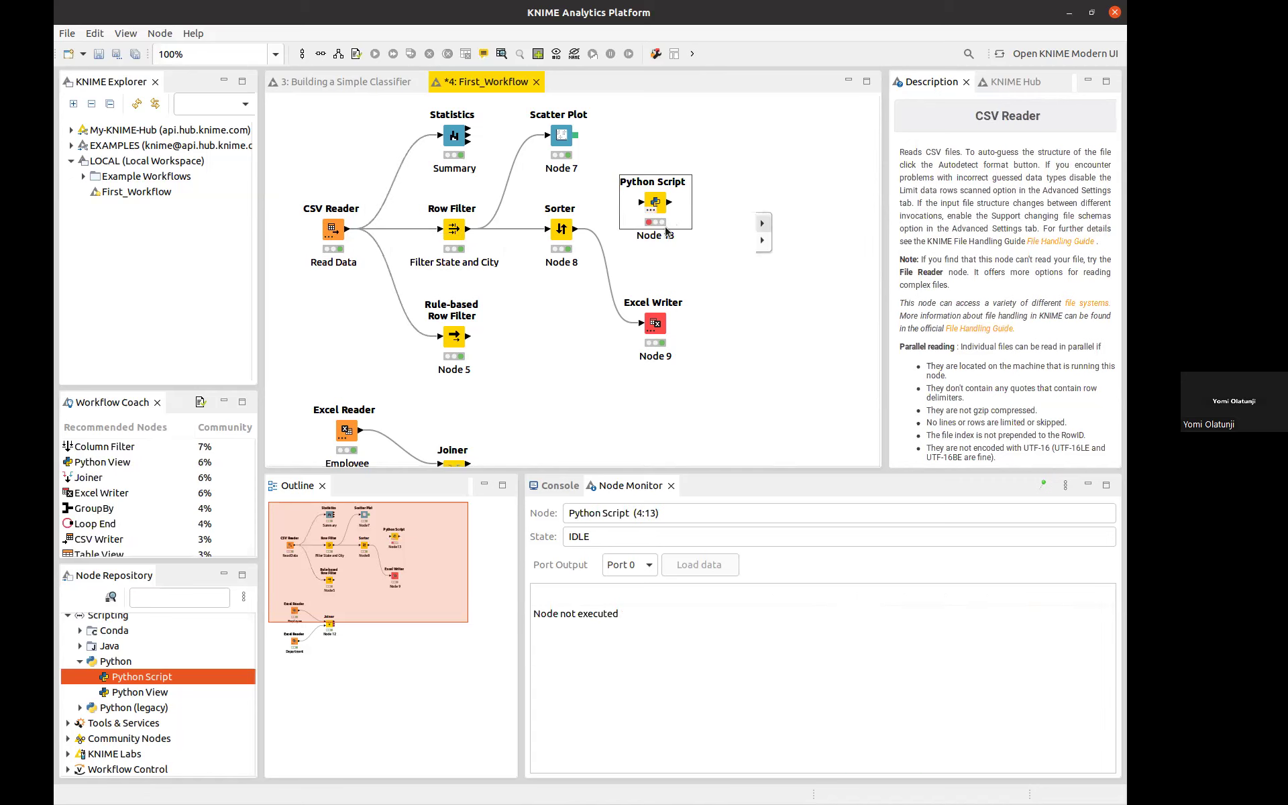
pyautogui.moveTo(763, 240)
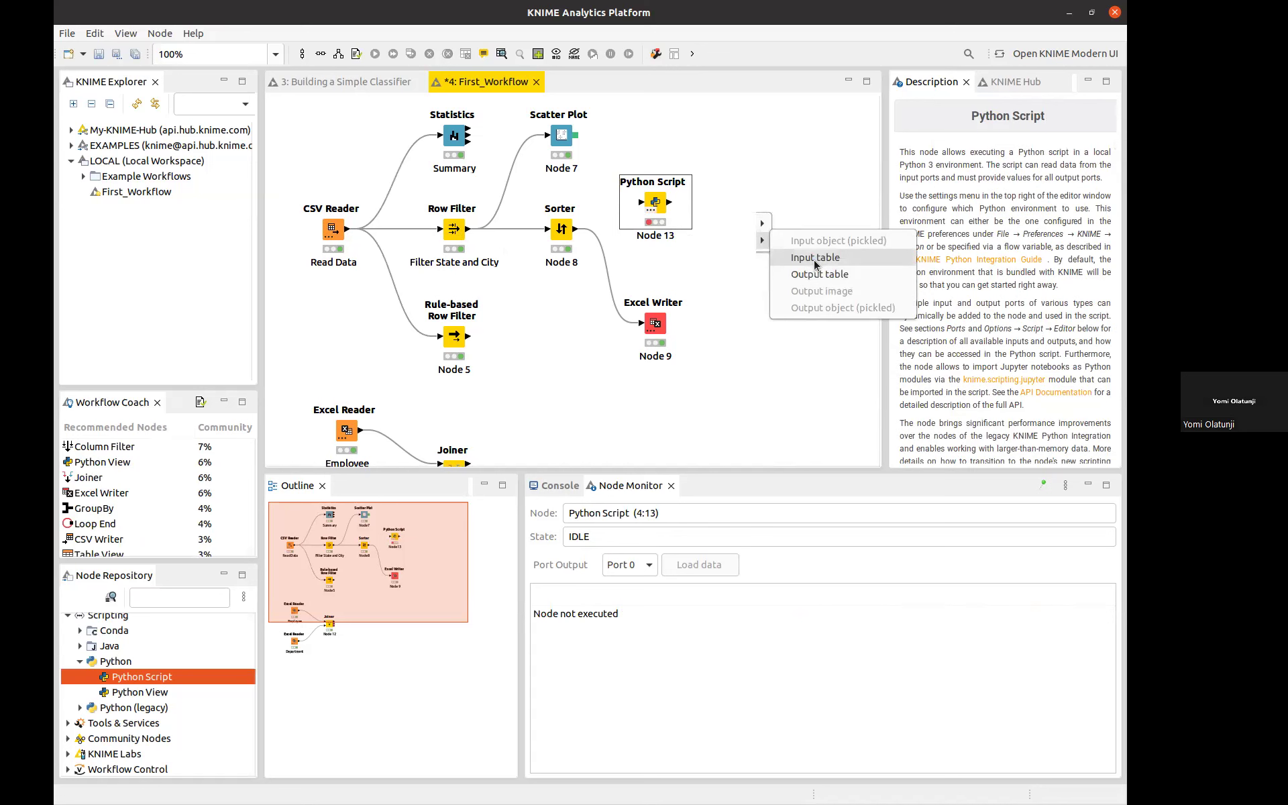
pyautogui.click(816, 262)
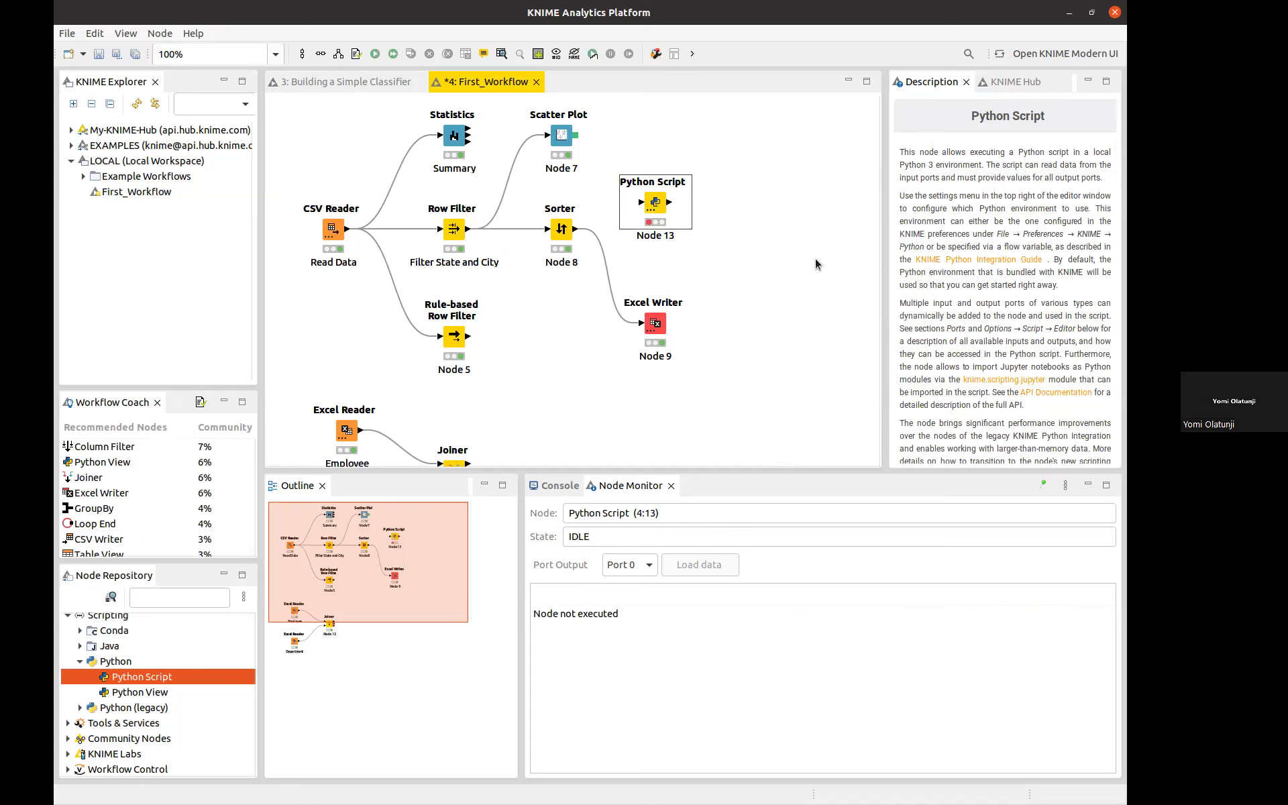
# Open the Python Script node's script editor and add a blank line after the example code.
pyautogui.doubleClick(652, 203)
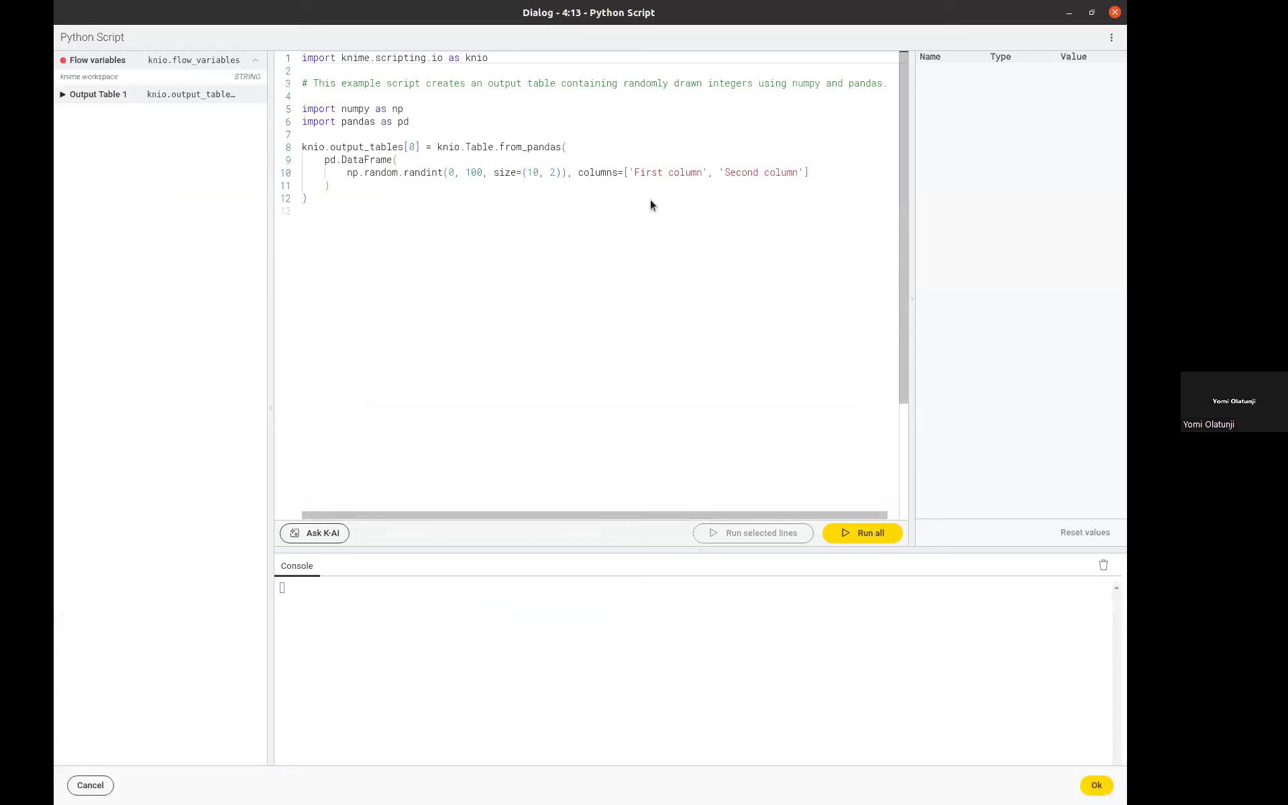
pyautogui.click(376, 217)
pyautogui.press('Return')
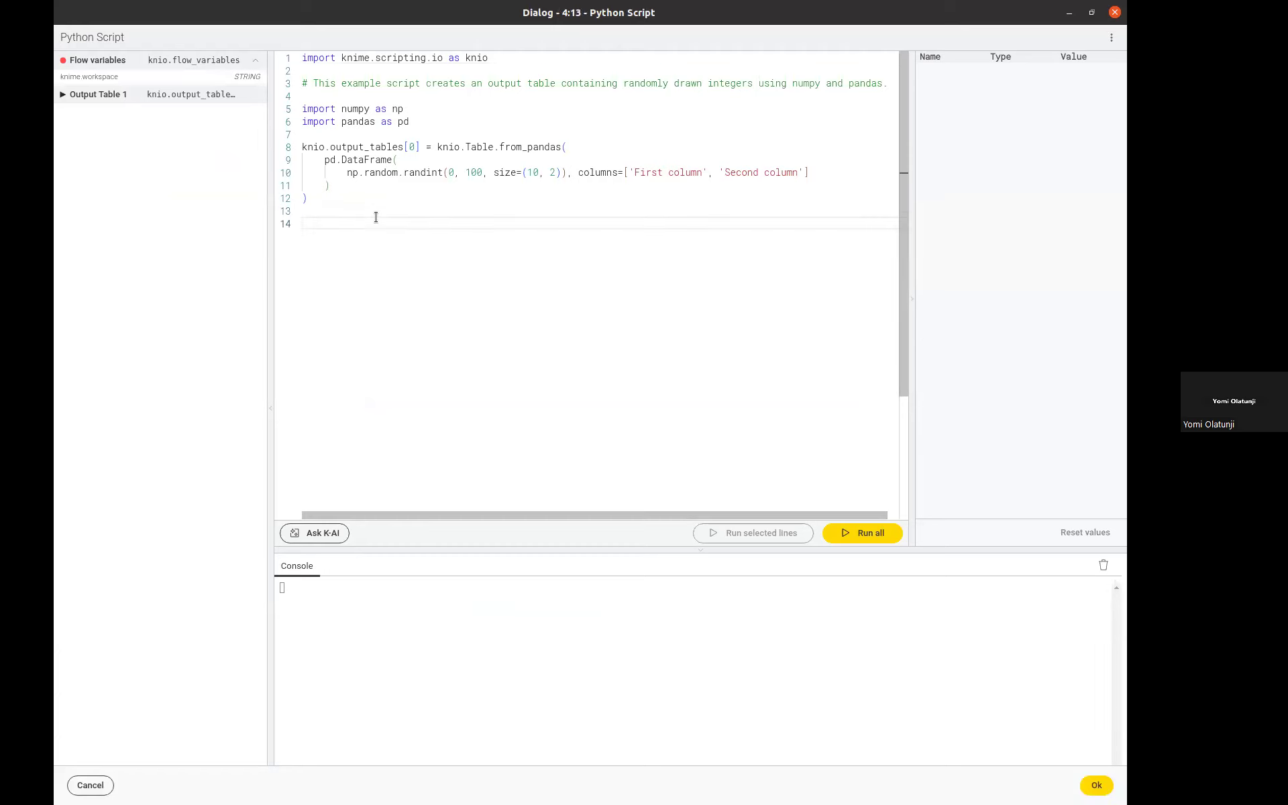
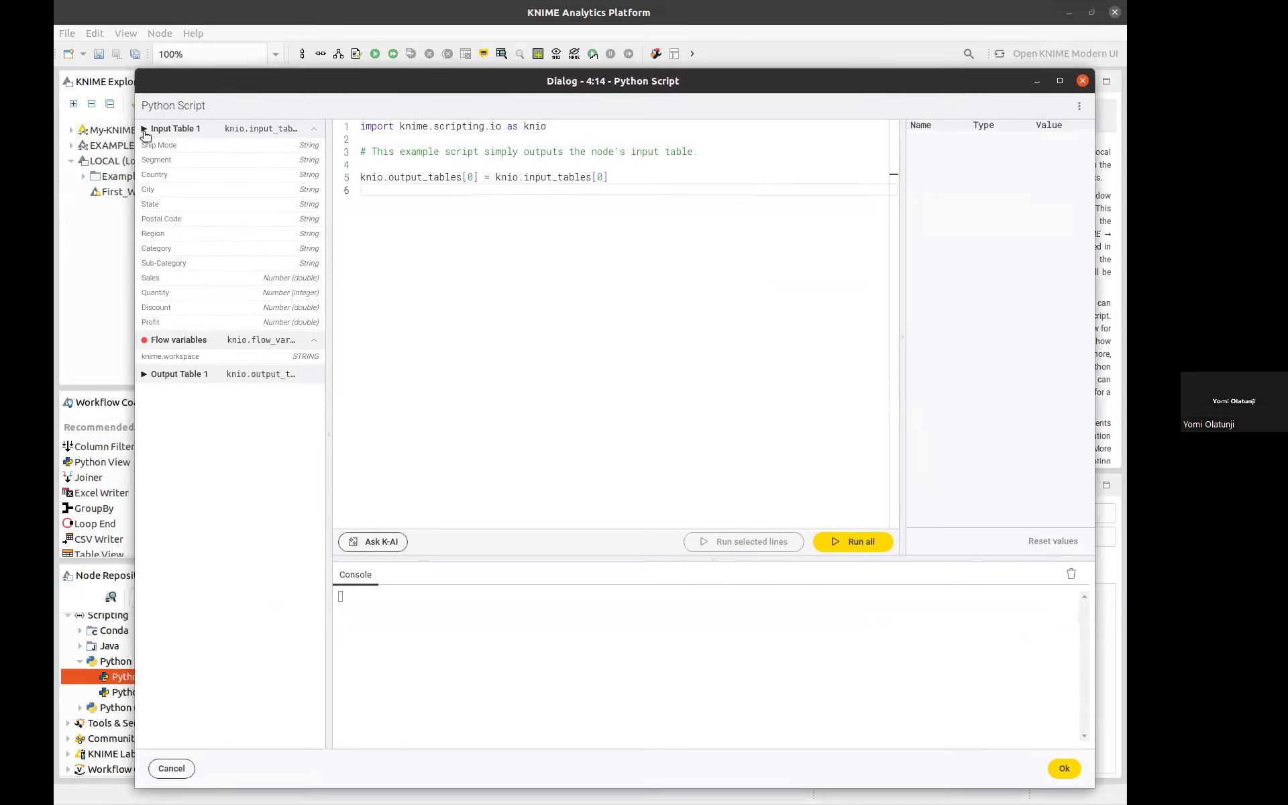
# Collapse the Input Table 1 and Flow variables lists in the script dialog, and expand the Input Table 1 columns again.
pyautogui.click(150, 133)
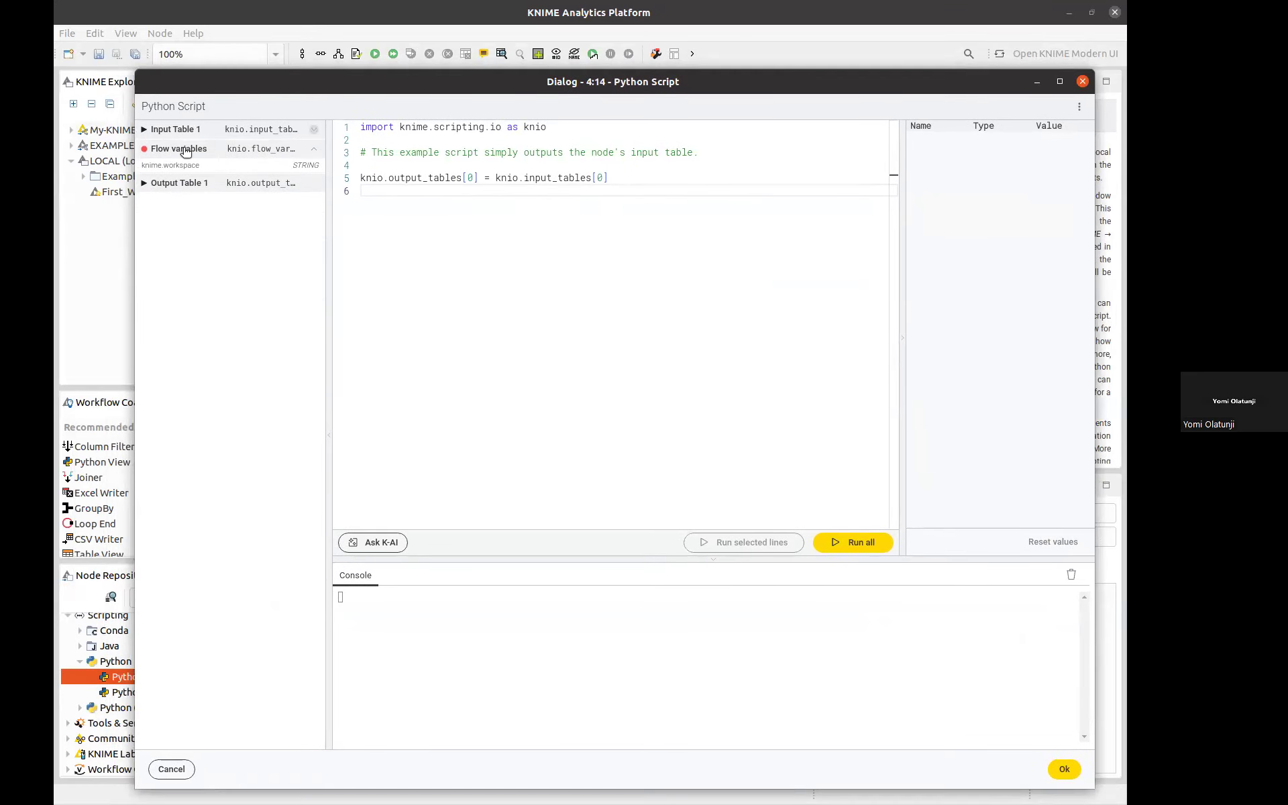
pyautogui.click(314, 149)
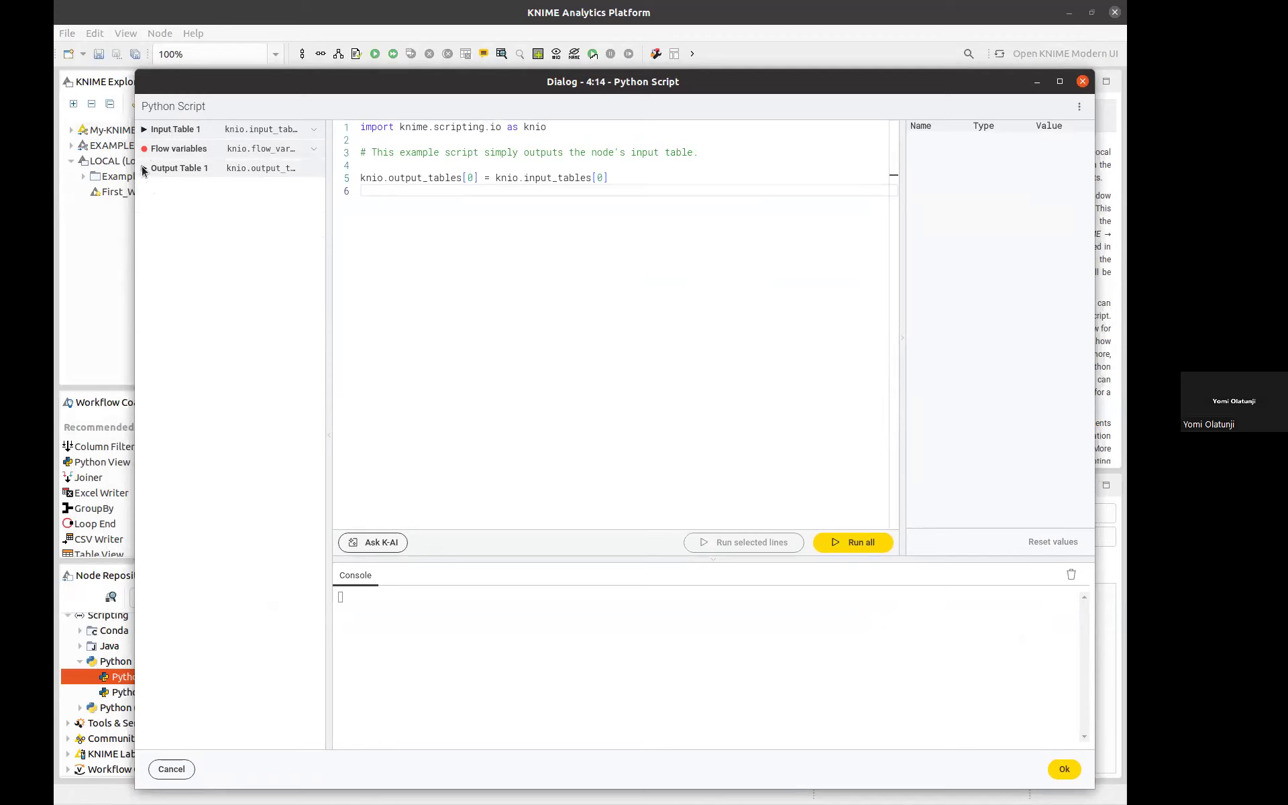
pyautogui.click(144, 130)
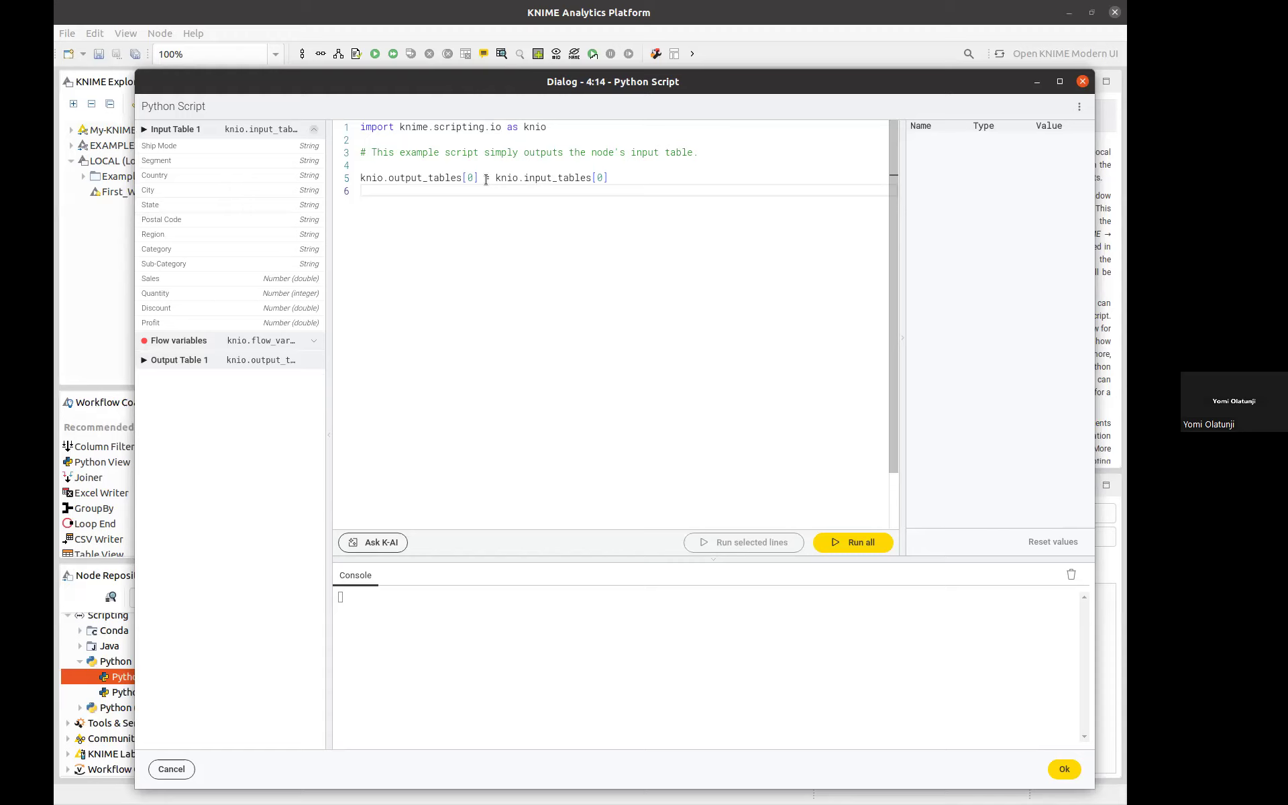
# Move the script dialog to compare the script with the Python Script node connected to the Sorter.
pyautogui.moveTo(766, 87); pyautogui.dragTo(707, 530)
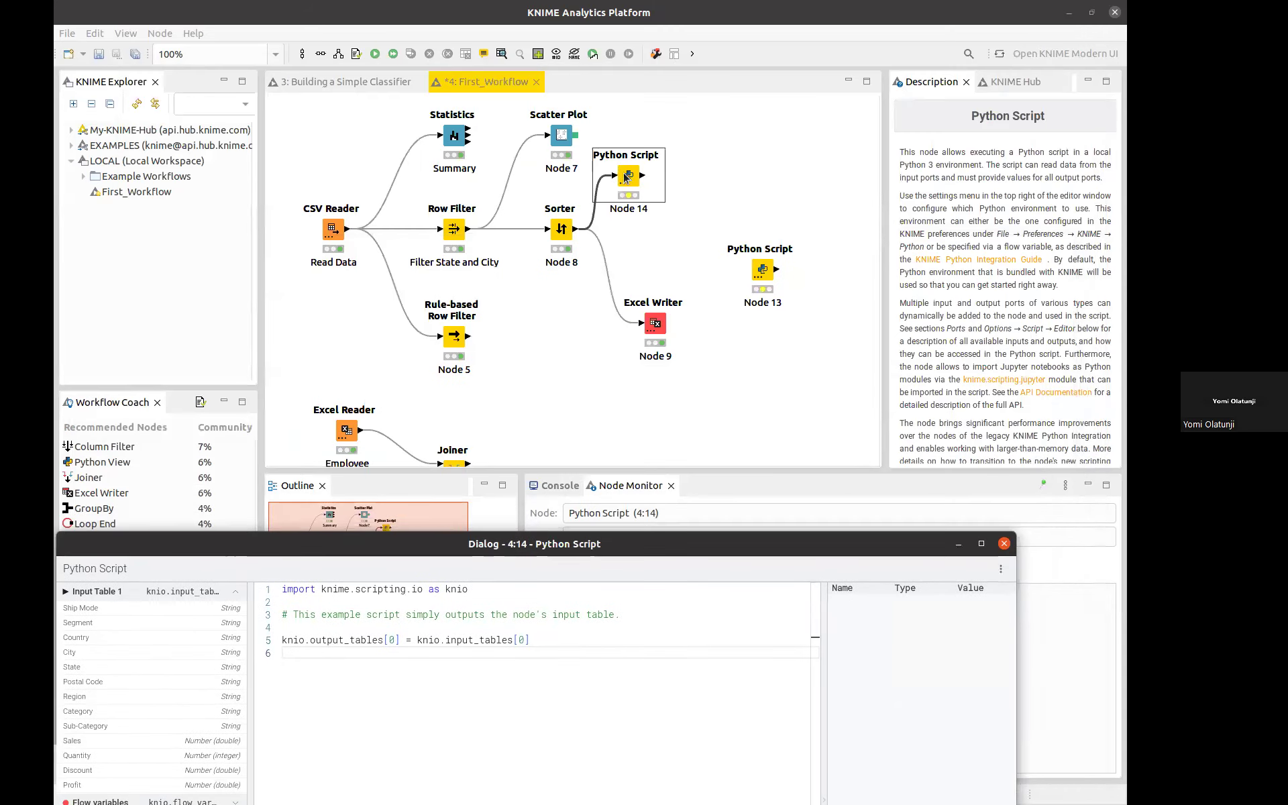
pyautogui.moveTo(575, 546); pyautogui.dragTo(660, 405)
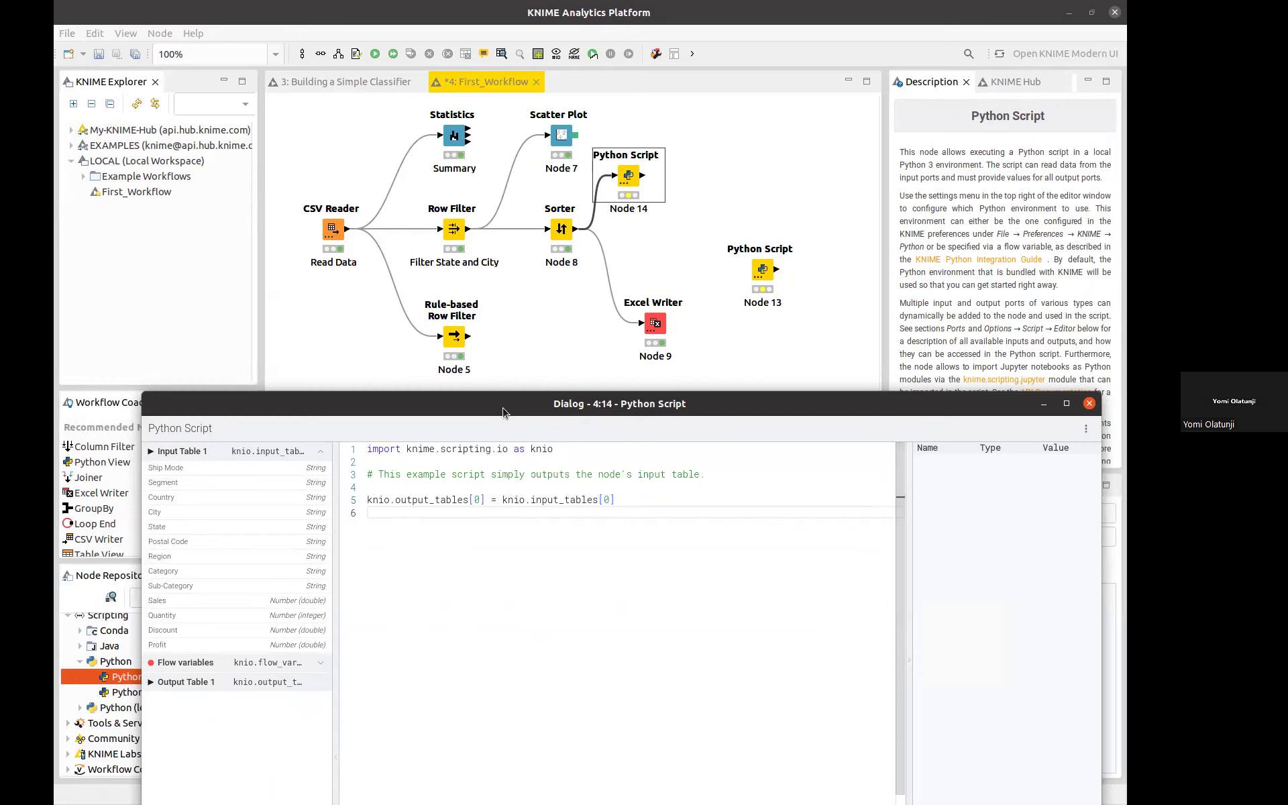
pyautogui.moveTo(501, 410); pyautogui.dragTo(491, 145)
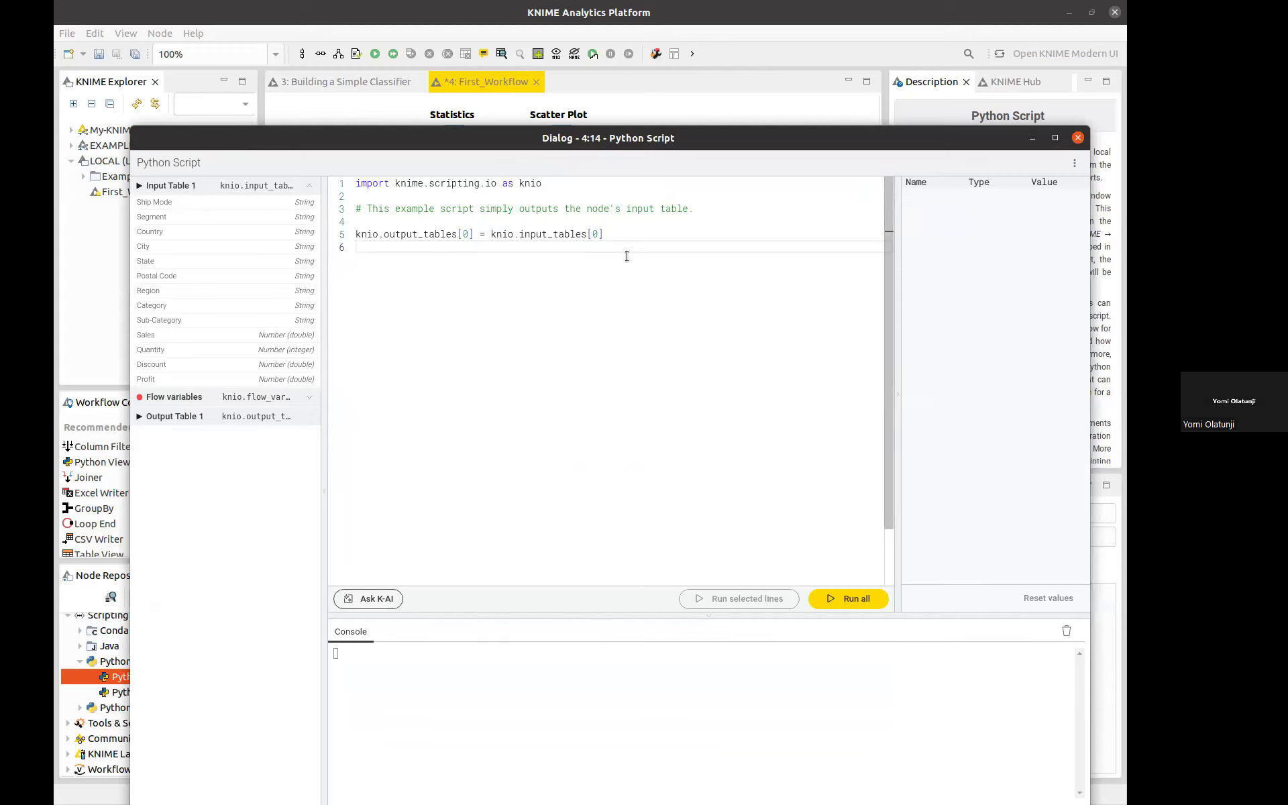
pyautogui.moveTo(562, 139); pyautogui.dragTo(553, 301)
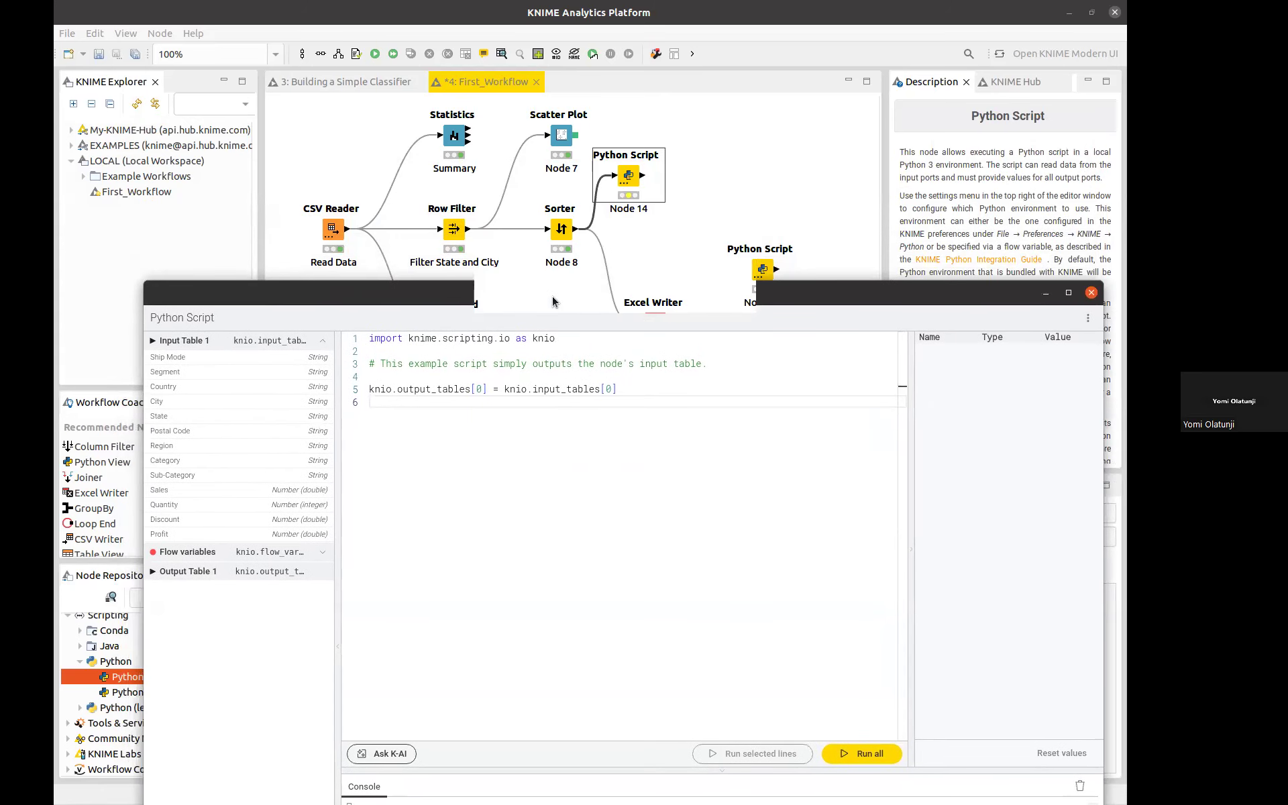
pyautogui.moveTo(553, 301); pyautogui.dragTo(537, 150)
# Examine the knio.output_tables[0] reference and its index on line 5 of the script.
pyautogui.moveTo(472, 238); pyautogui.dragTo(354, 239)
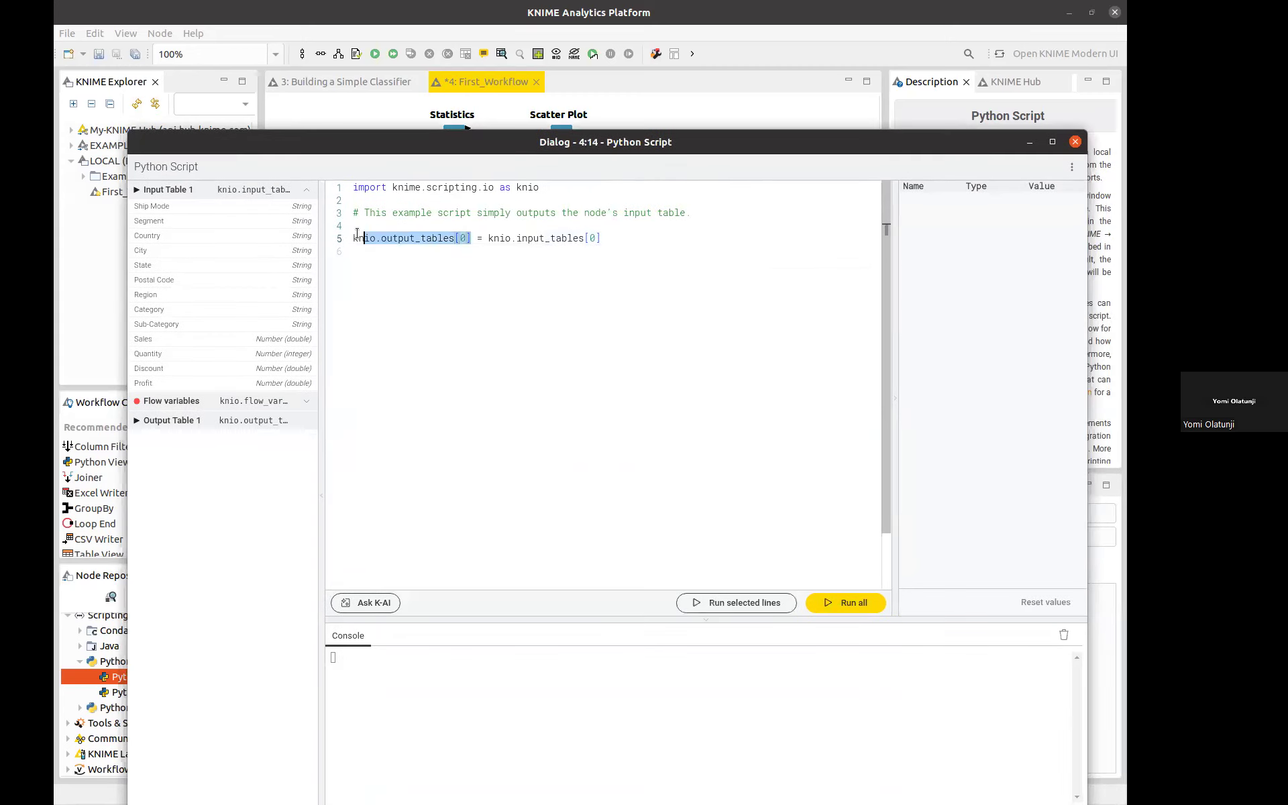
pyautogui.click(471, 245)
pyautogui.moveTo(472, 238); pyautogui.dragTo(348, 239)
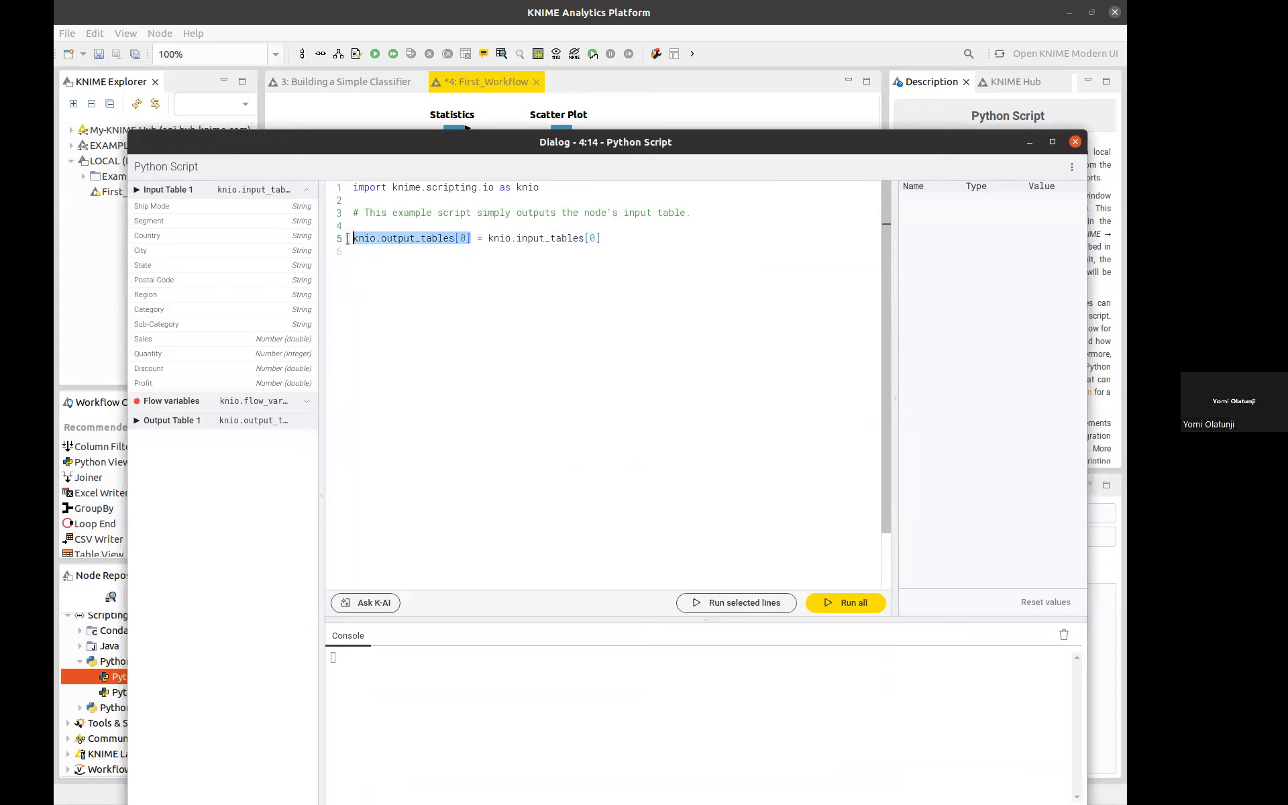
pyautogui.click(461, 238)
pyautogui.moveTo(461, 237)
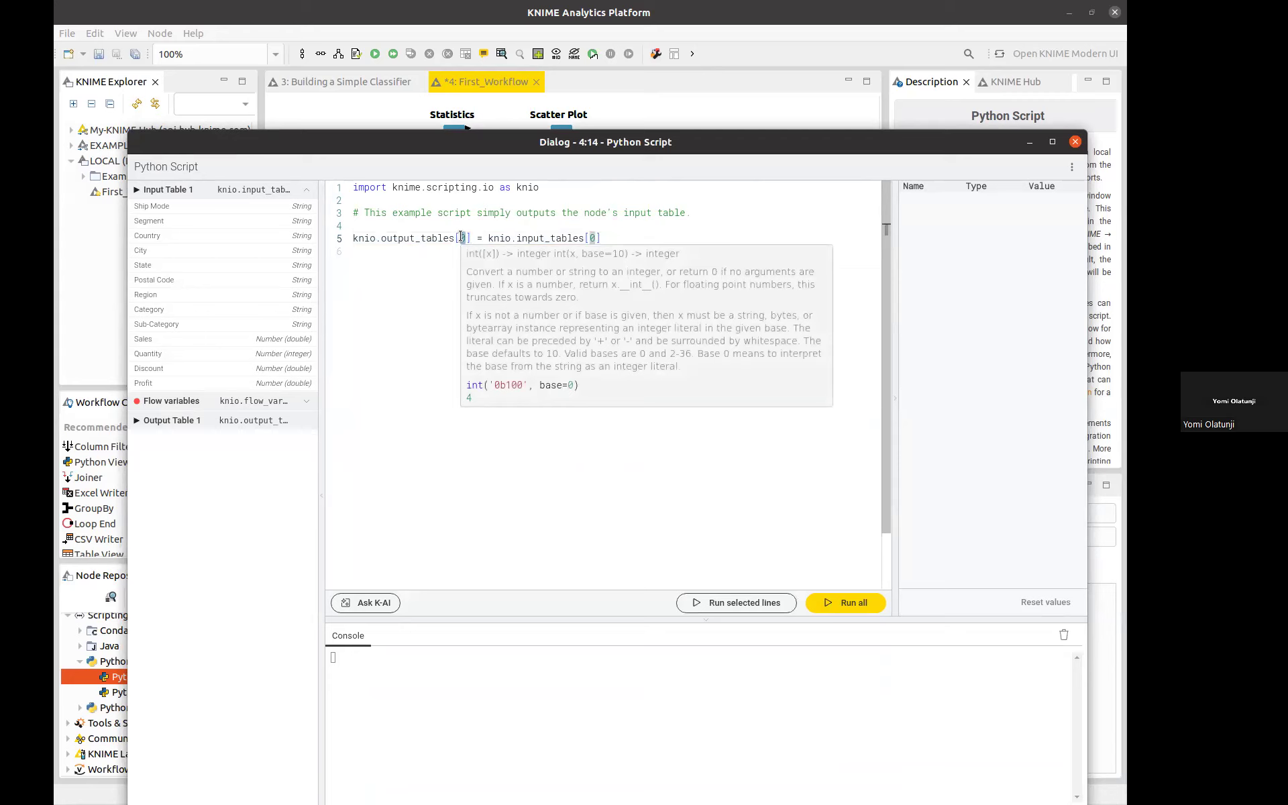
pyautogui.click(461, 238)
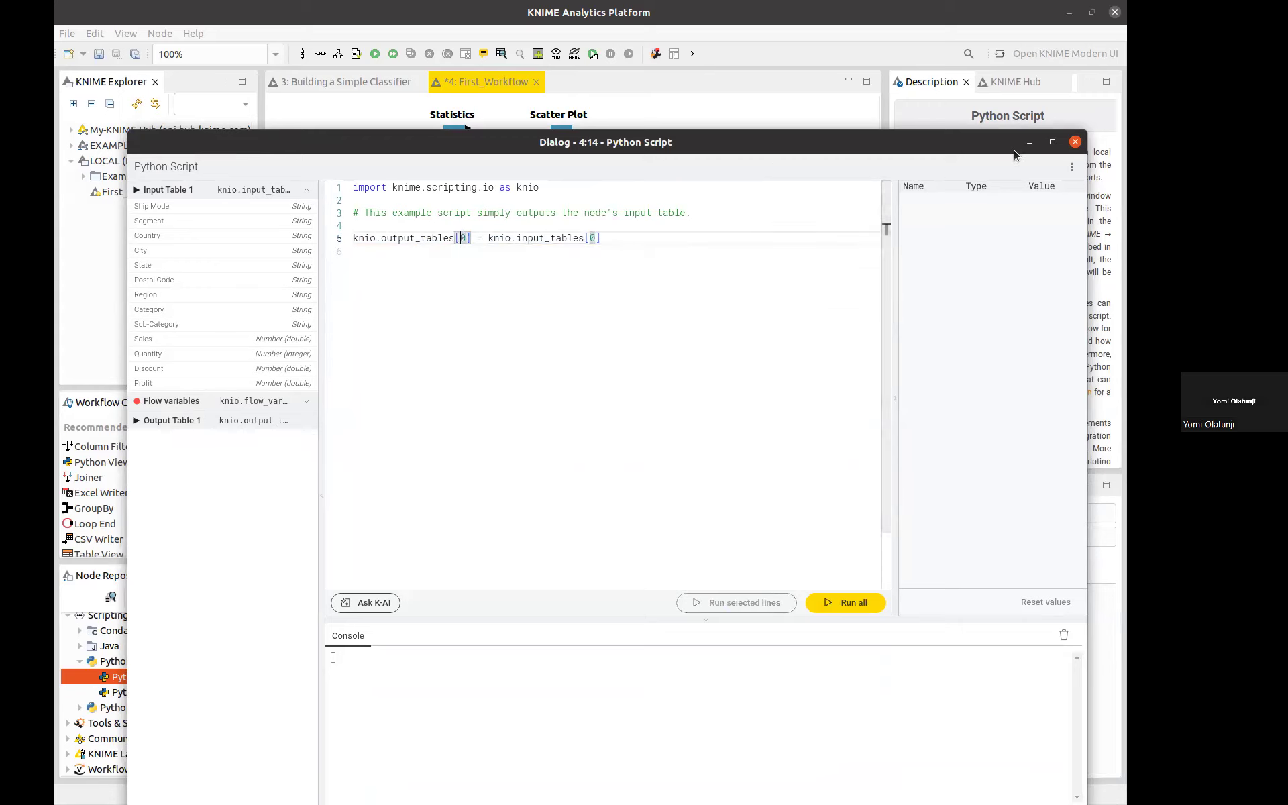
pyautogui.click(625, 240)
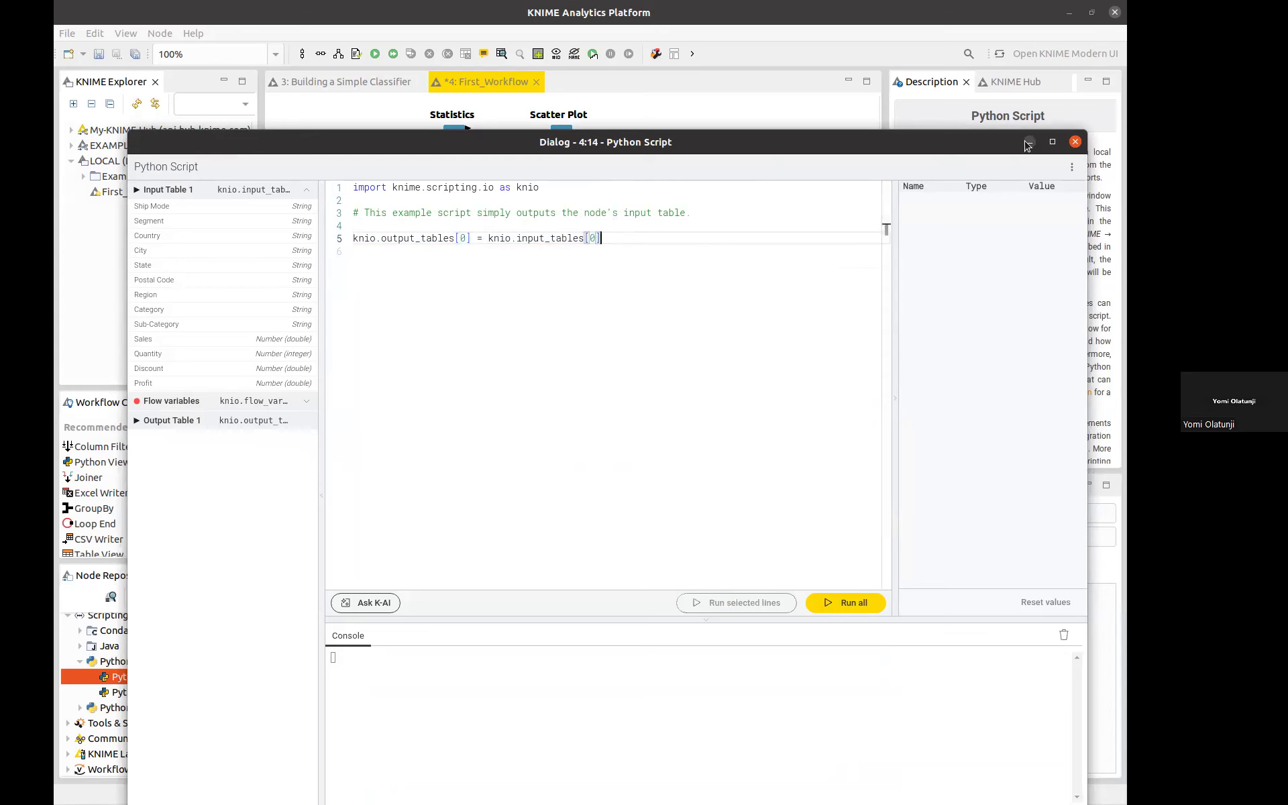
# Check the connected Python Script node's output port in the workflow against the script's output table index.
pyautogui.moveTo(959, 143); pyautogui.dragTo(854, 342)
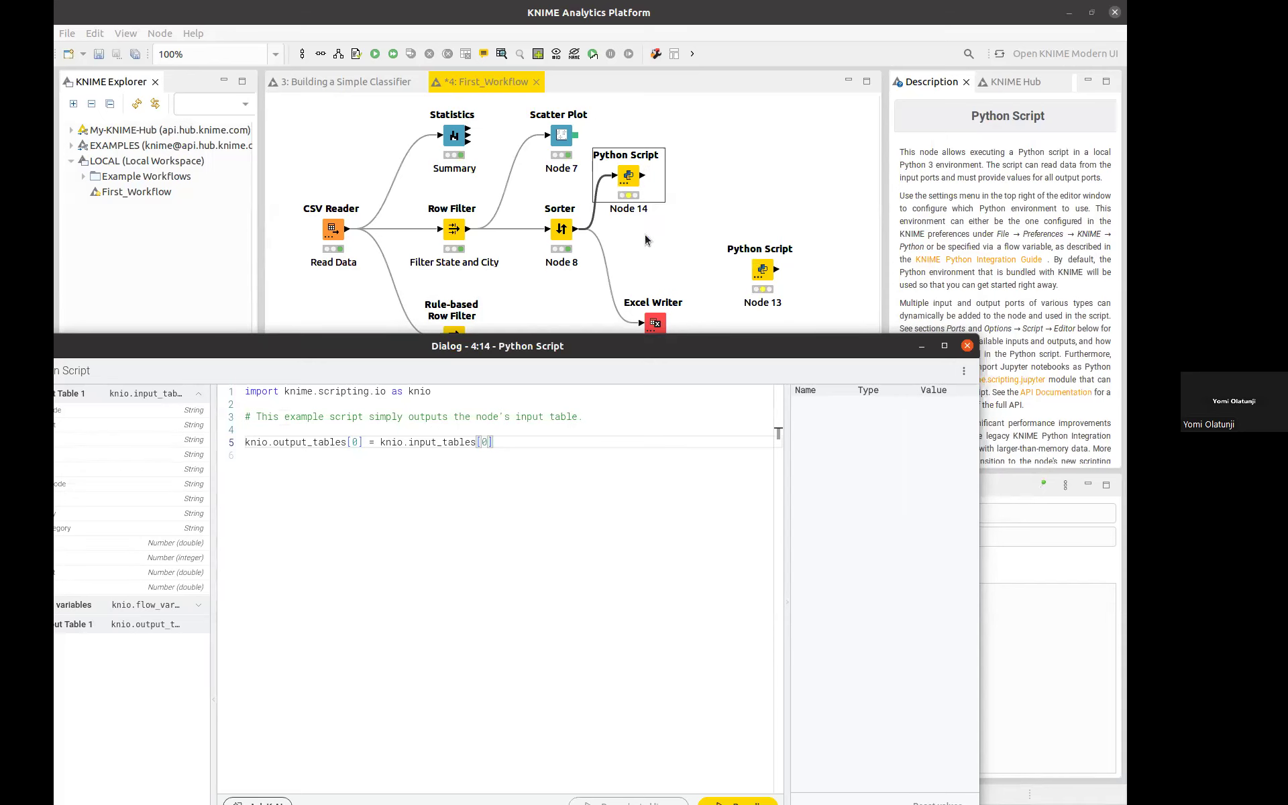
pyautogui.moveTo(664, 352); pyautogui.dragTo(724, 161)
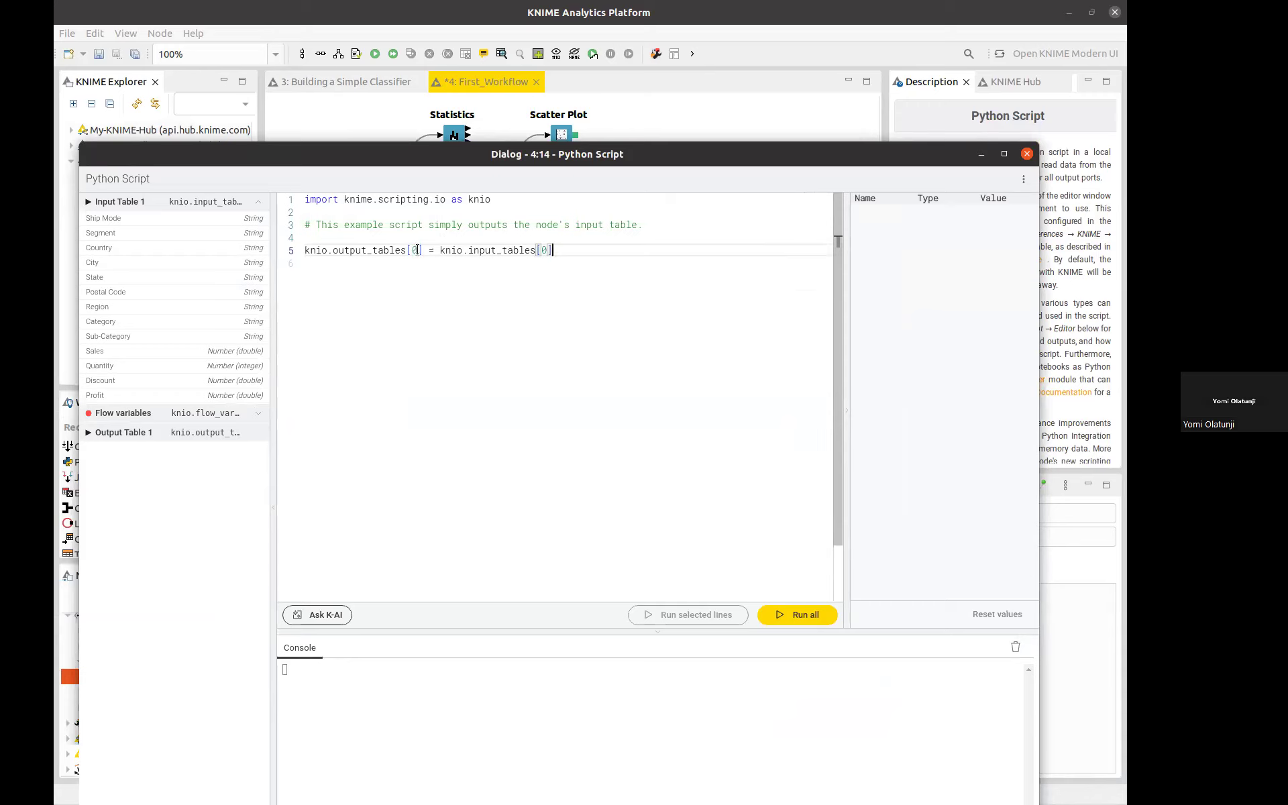
pyautogui.moveTo(417, 249)
pyautogui.moveTo(811, 155); pyautogui.dragTo(752, 330)
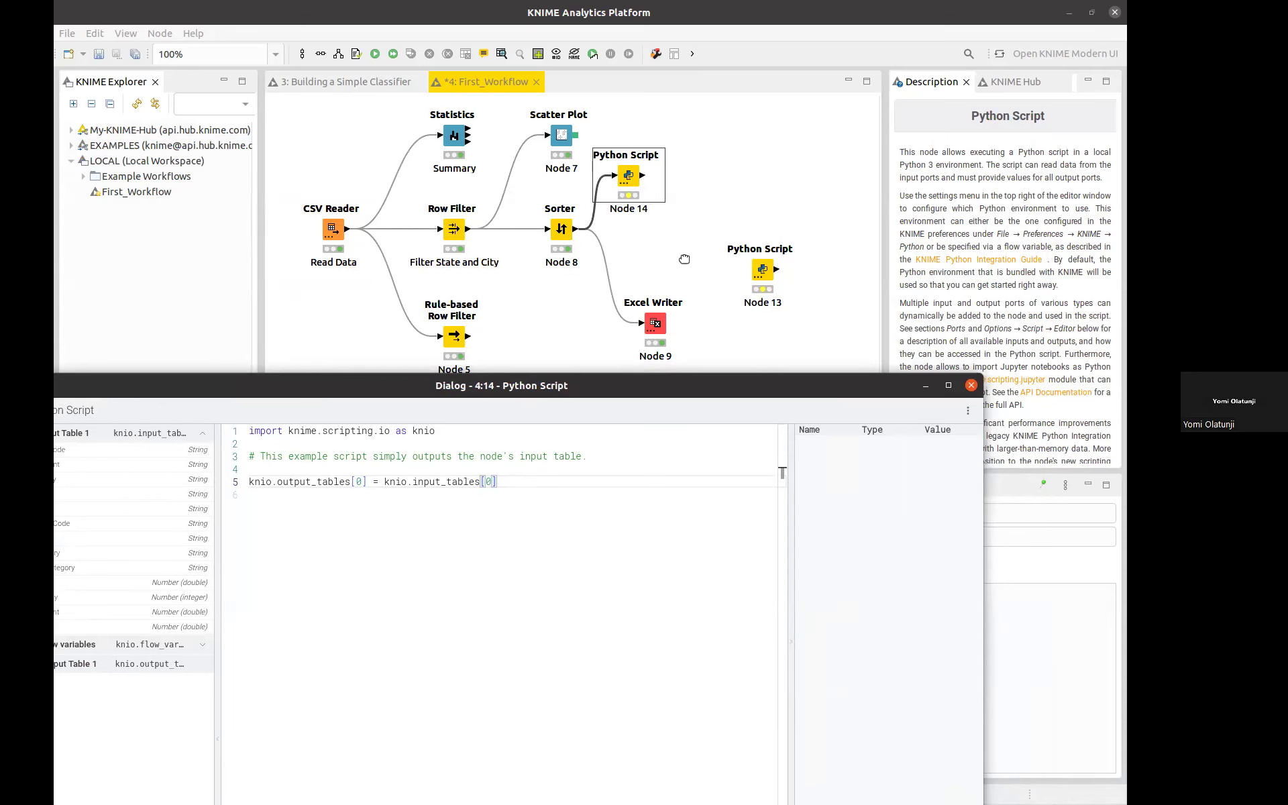
pyautogui.moveTo(634, 384); pyautogui.dragTo(684, 261)
# Highlight knio.input_tables[0] in the script, check the Input Table 1 column list and close the script dialog.
pyautogui.moveTo(410, 358)
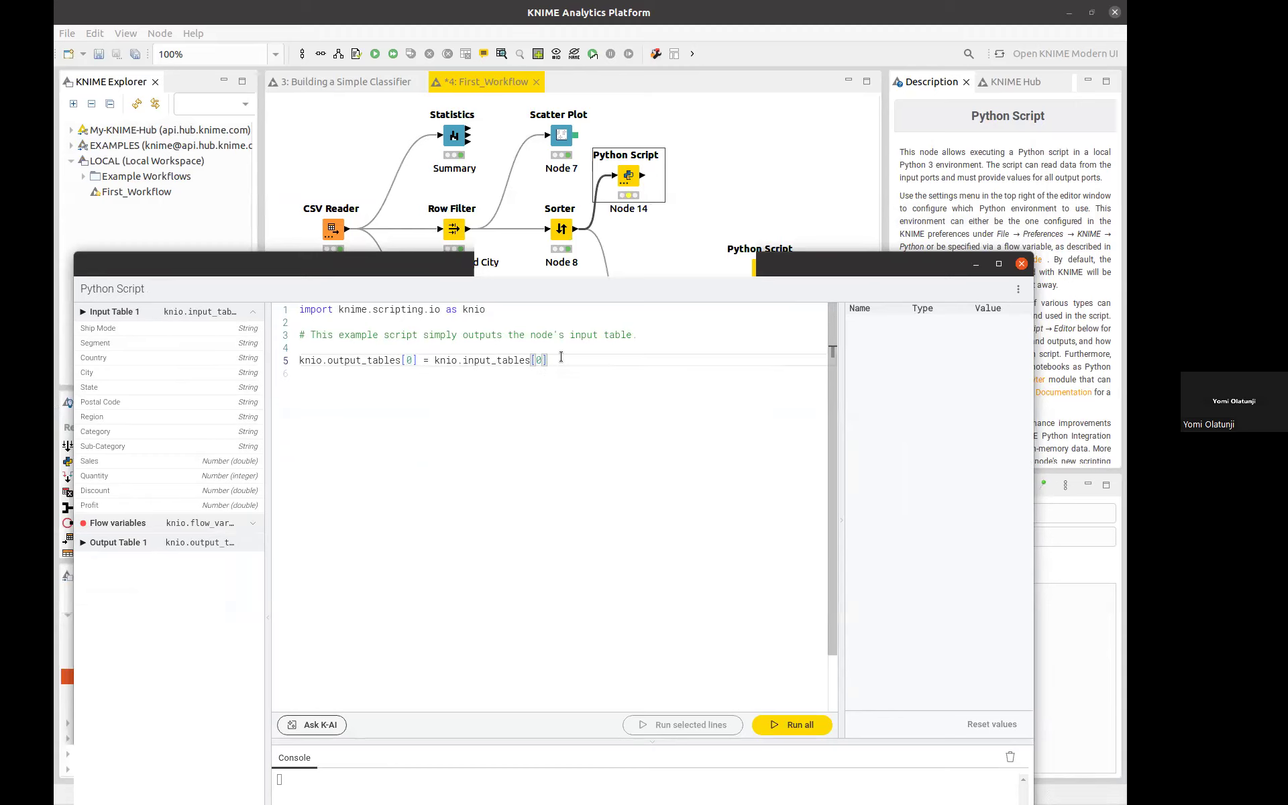
pyautogui.moveTo(433, 359); pyautogui.dragTo(555, 358)
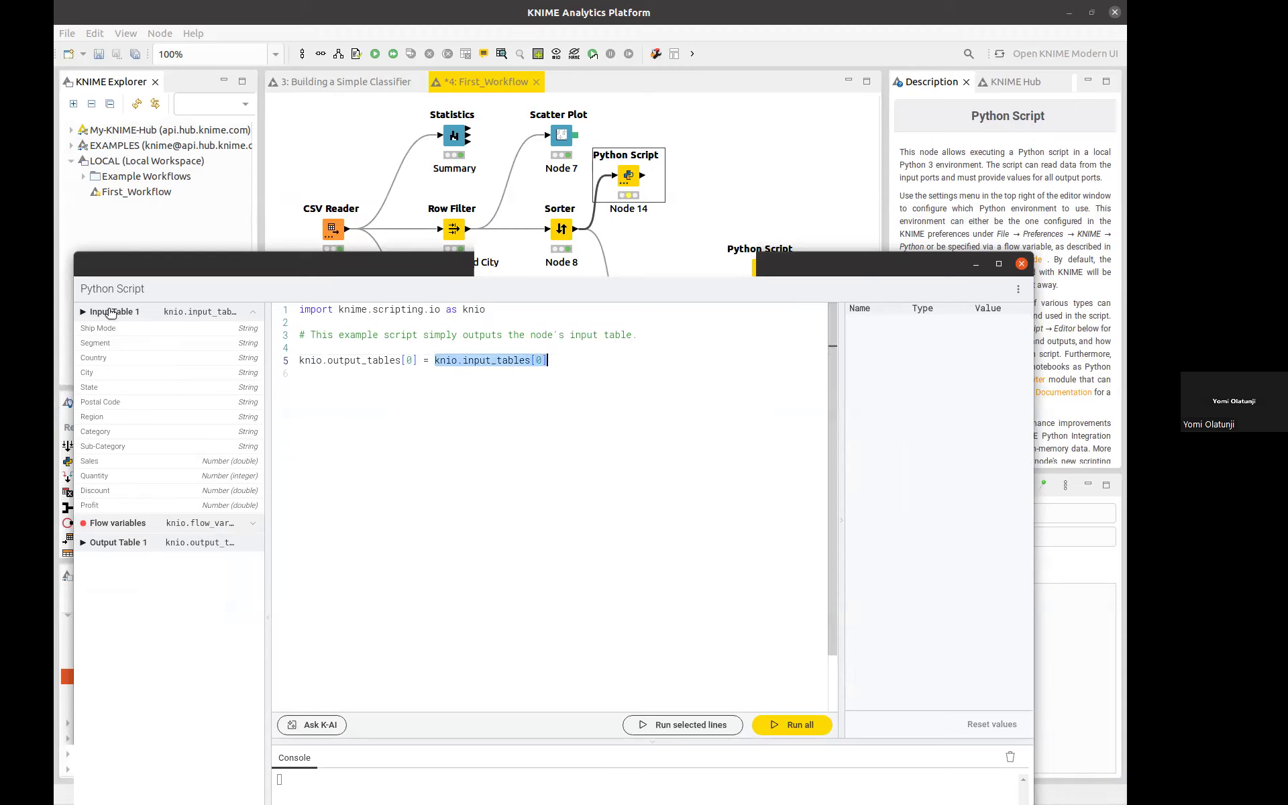
pyautogui.click(82, 312)
pyautogui.click(82, 312)
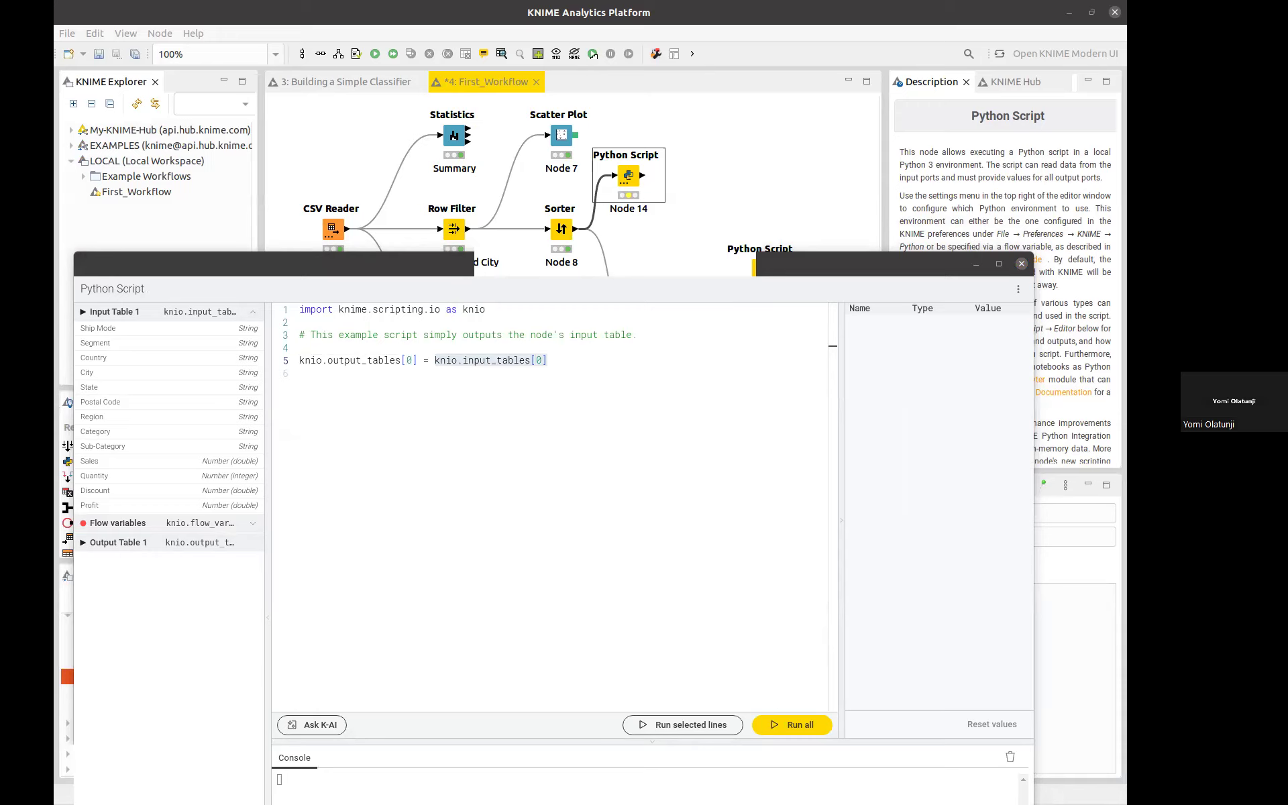
pyautogui.click(1021, 264)
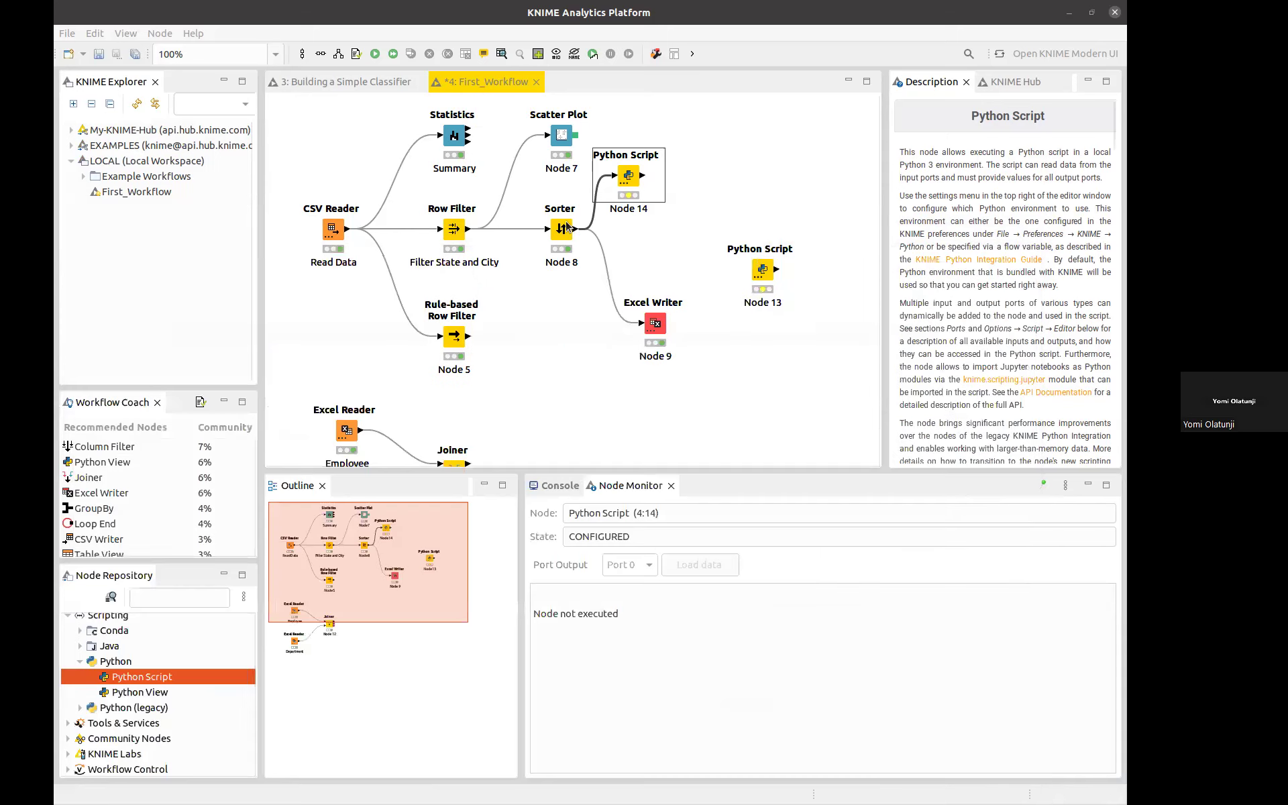
# Open the Sorter node's sorted output table, enlarge it and look through its rows.
pyautogui.click(566, 227)
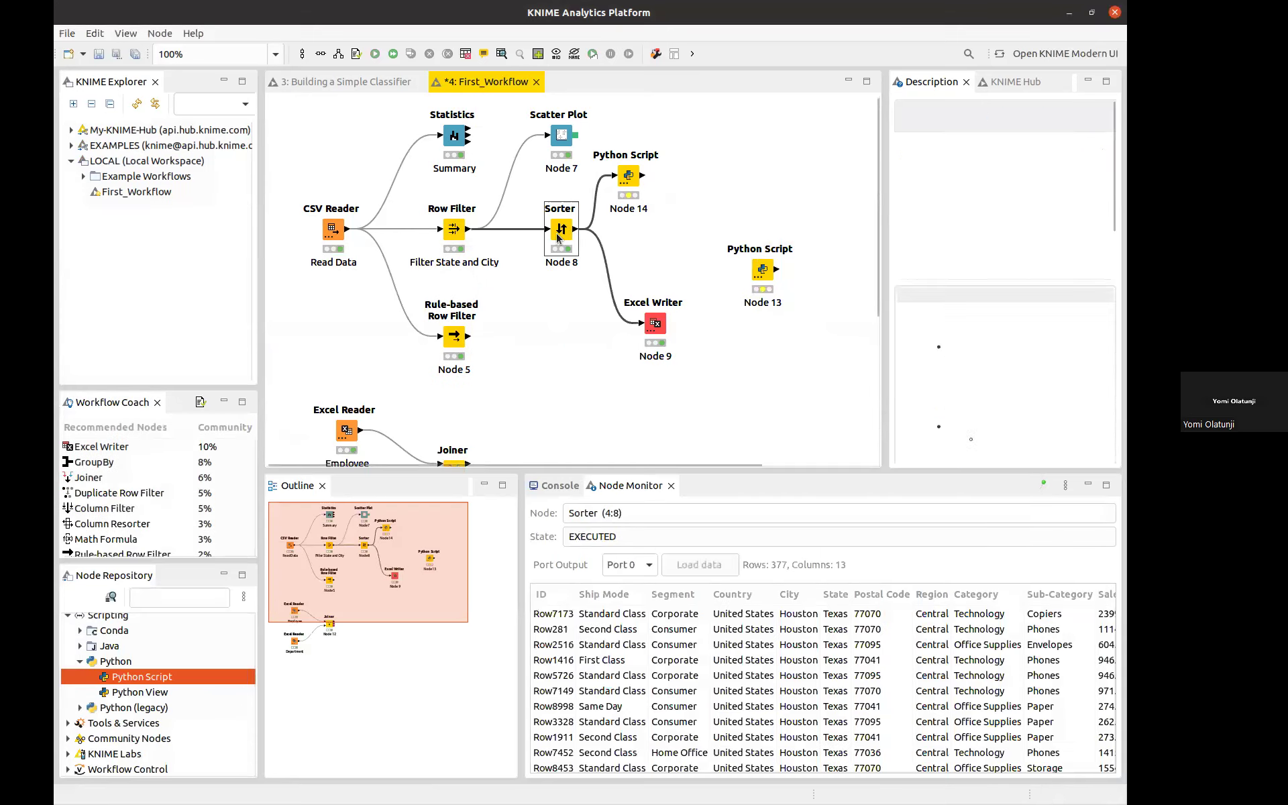
pyautogui.rightClick(557, 233)
pyautogui.click(596, 587)
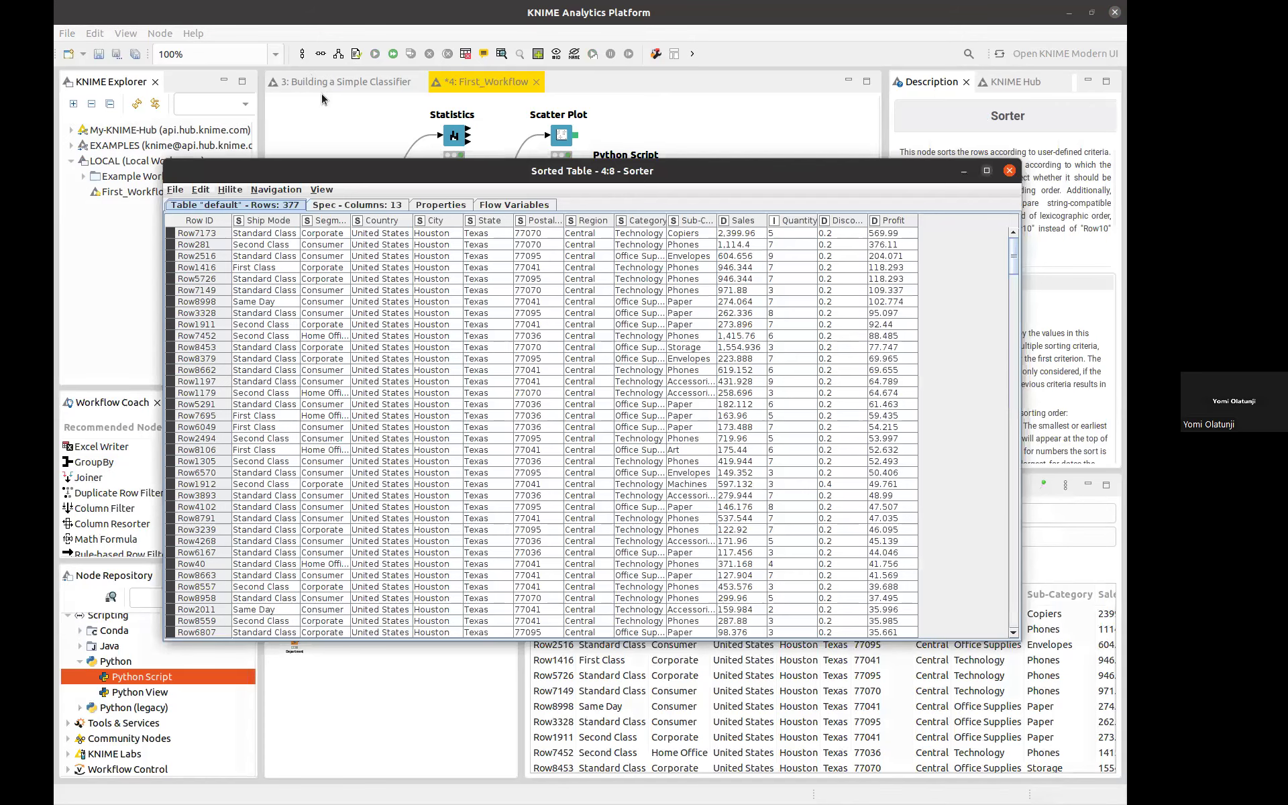
pyautogui.doubleClick(337, 176)
pyautogui.scroll(-15, 336, 178)
pyautogui.scroll(-20, 432, 435)
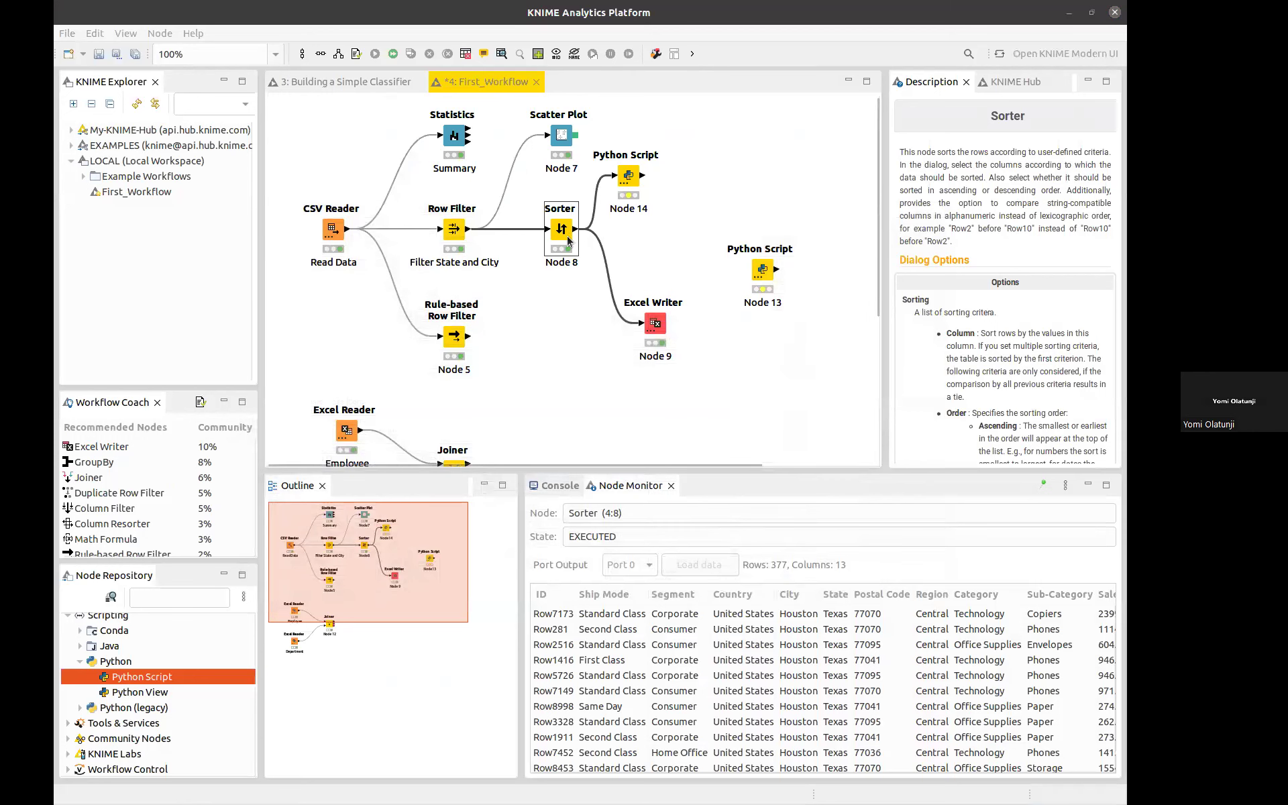
# Shift the Sorter and Excel Writer nodes down and line up the connected Python Script node with the Sorter.
pyautogui.moveTo(568, 238); pyautogui.dragTo(561, 282)
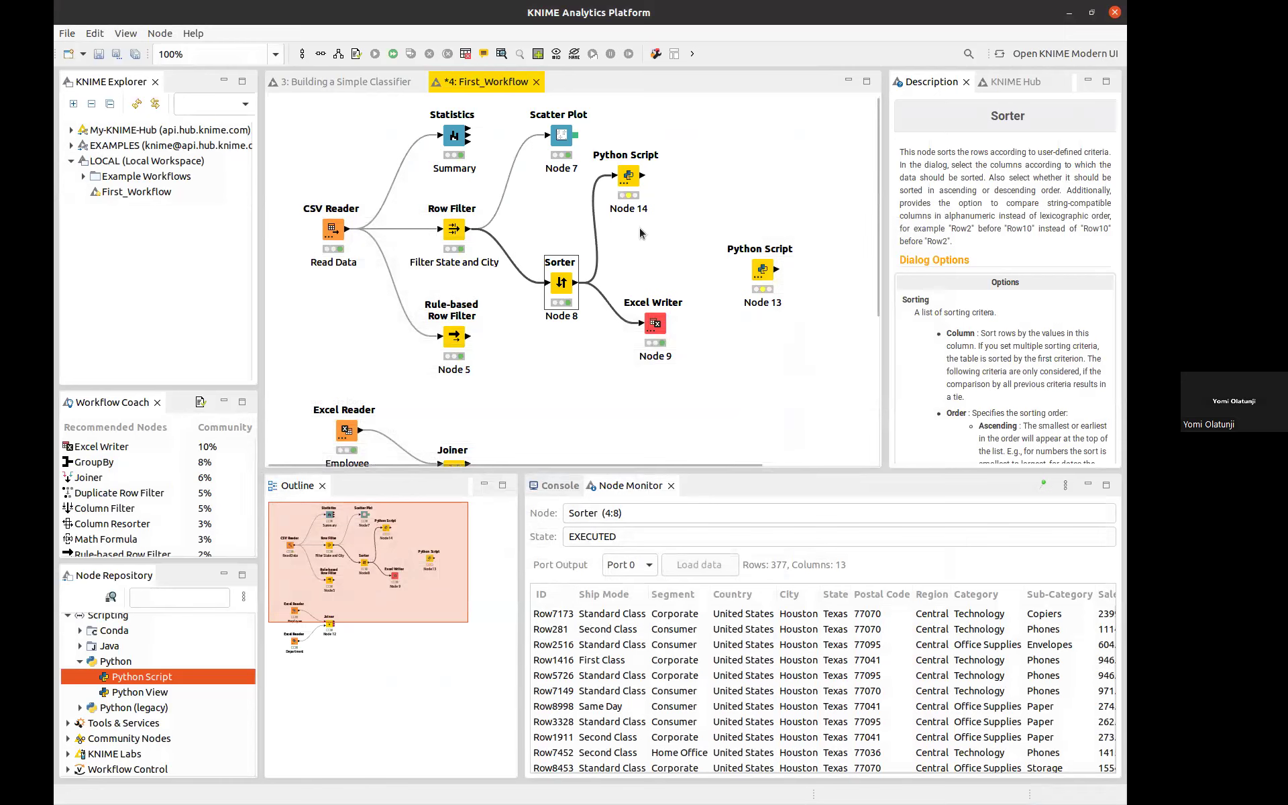
pyautogui.moveTo(632, 178); pyautogui.dragTo(672, 231)
pyautogui.moveTo(655, 324); pyautogui.dragTo(682, 377)
pyautogui.moveTo(669, 230); pyautogui.dragTo(682, 283)
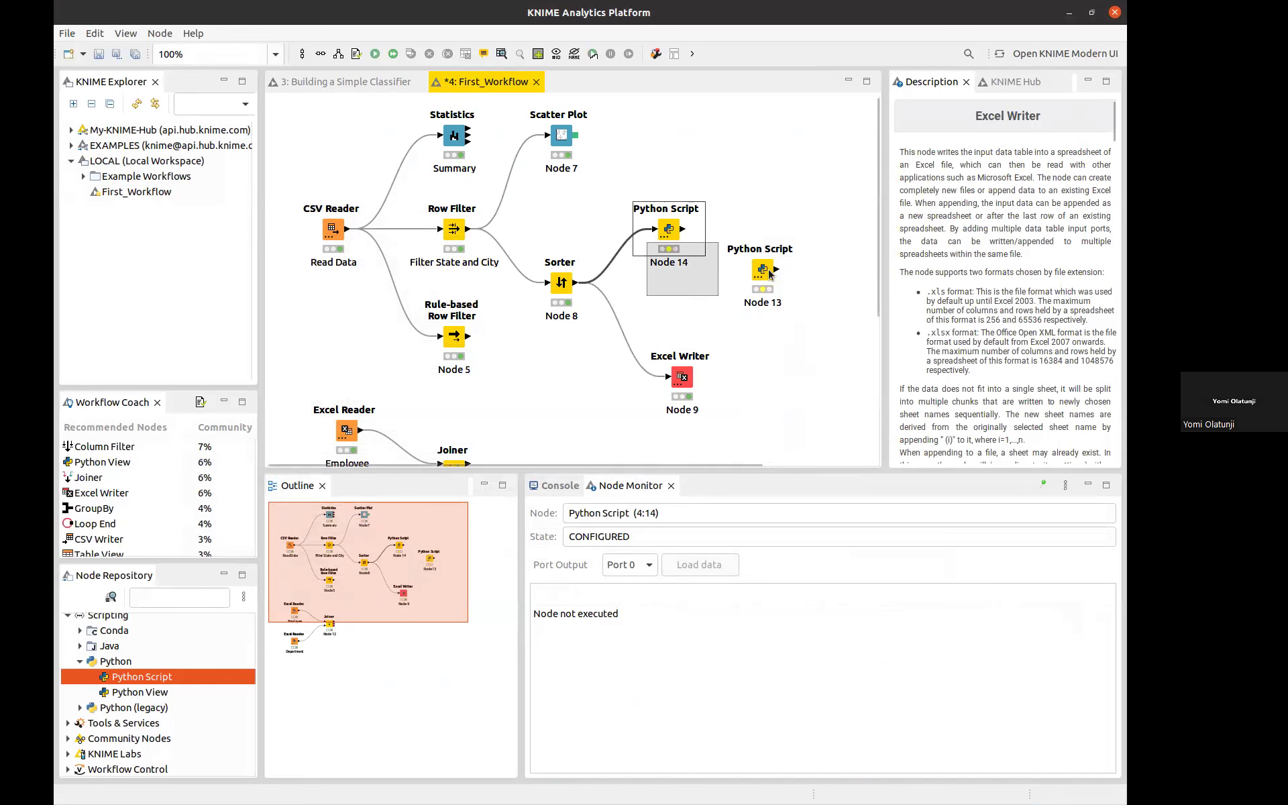
# Move the connected Python Script node up so it sits higher than the Sorter.
pyautogui.rightClick(761, 277)
pyautogui.click(814, 210)
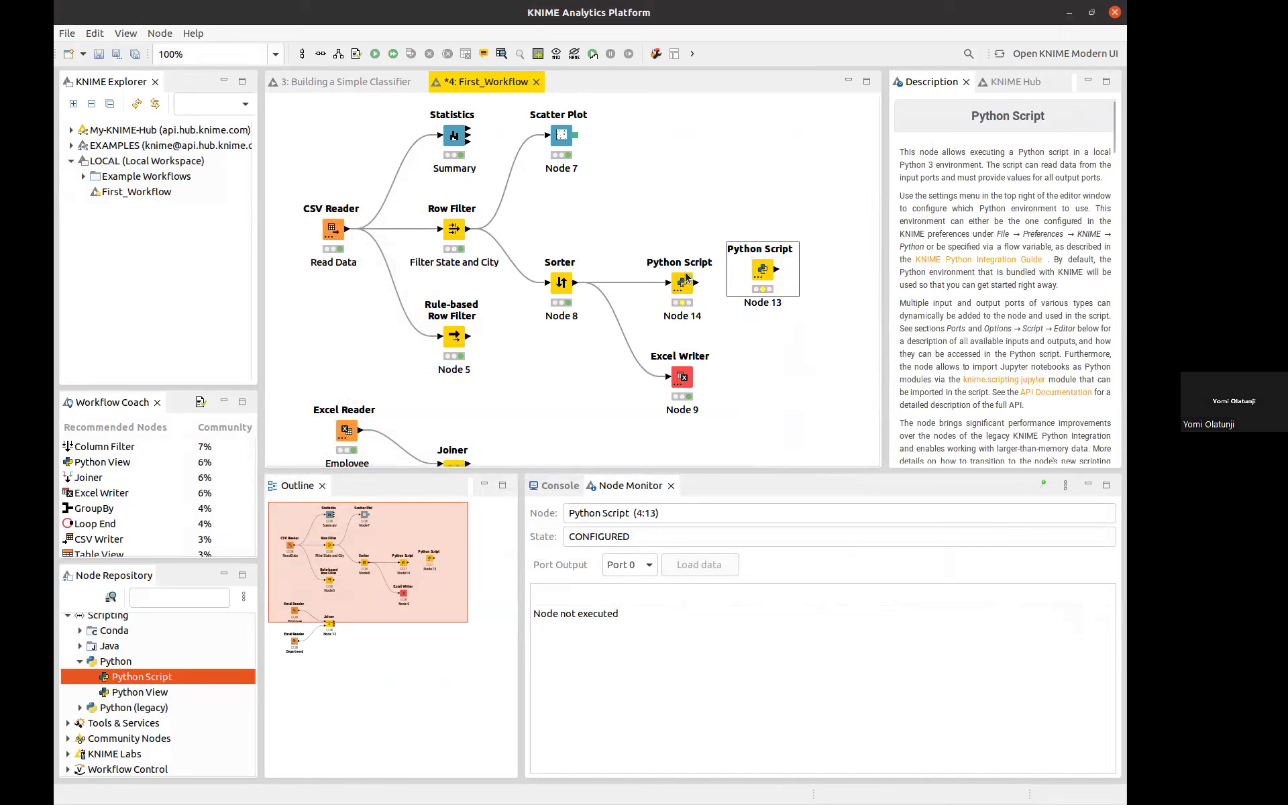
pyautogui.click(681, 282)
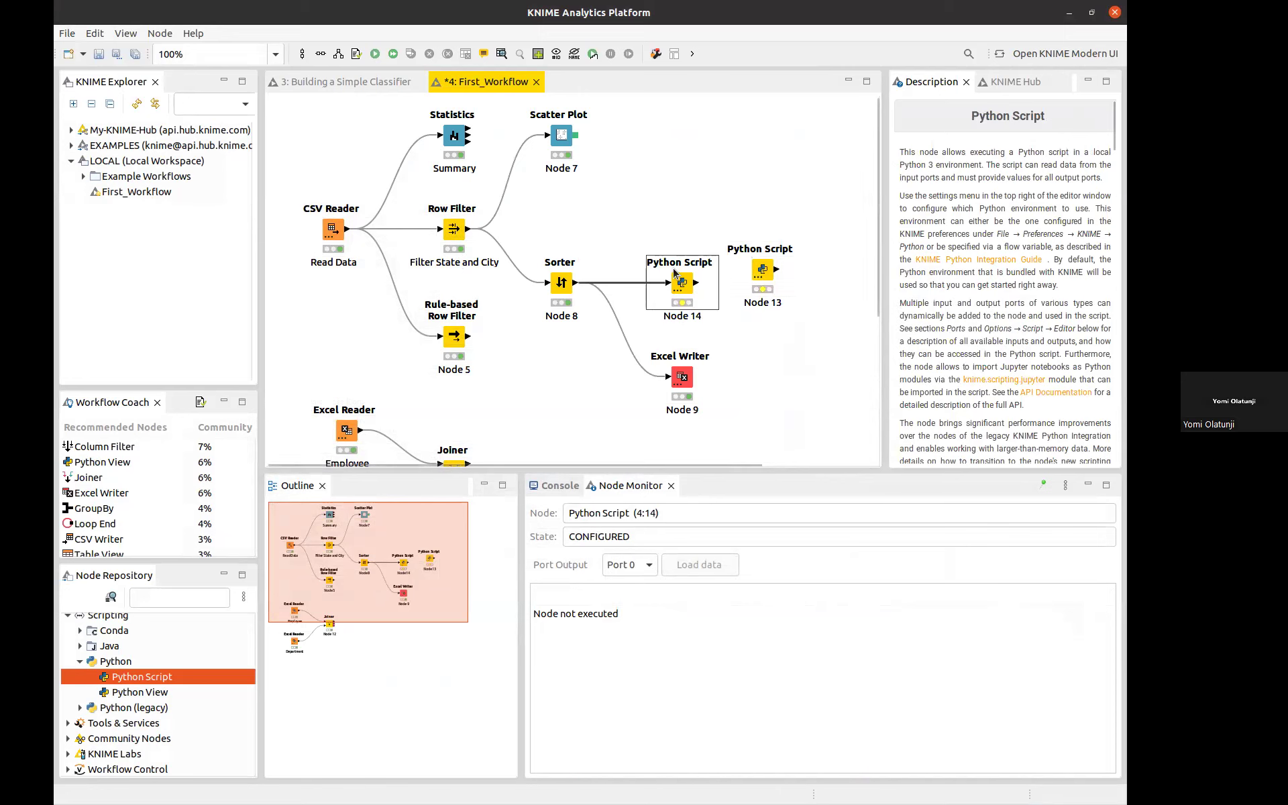
pyautogui.moveTo(682, 290); pyautogui.dragTo(669, 210)
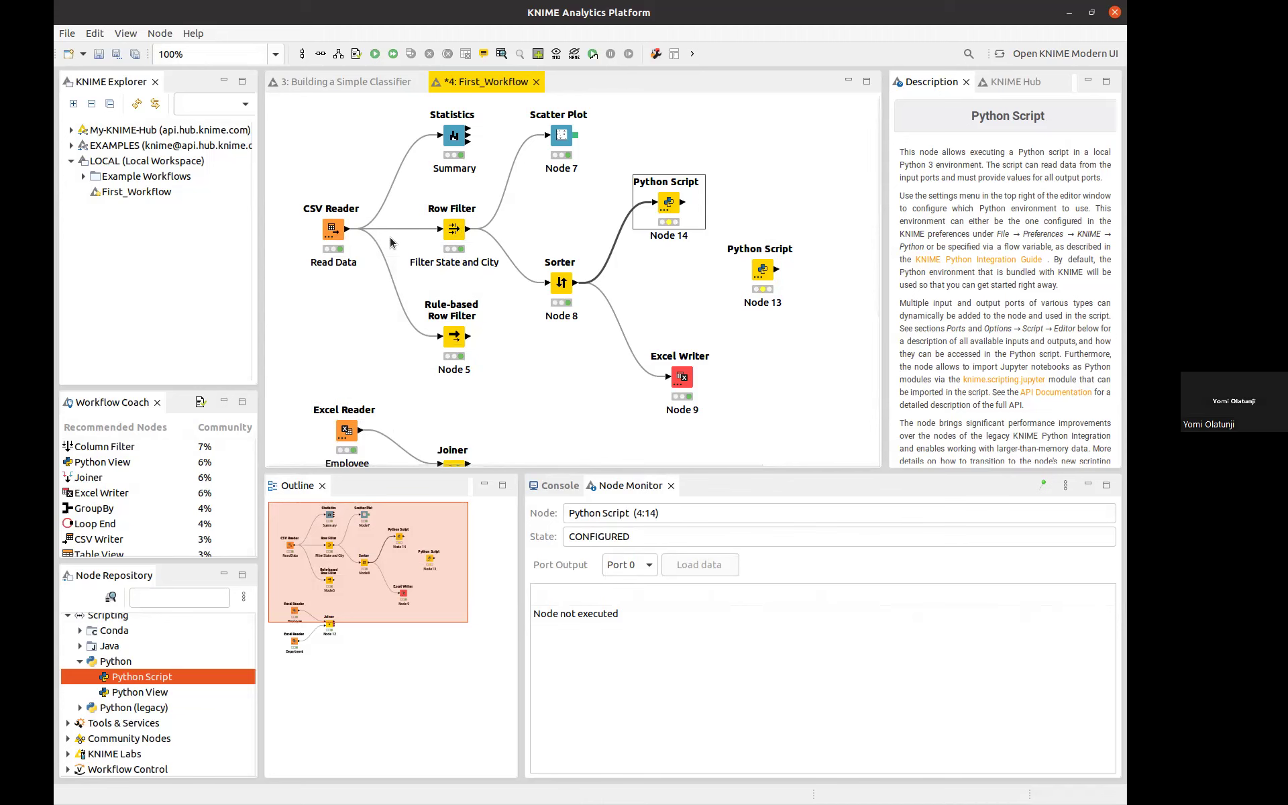
# Inspect the output rows of the Row Filter and the Rule-based Row Filter in the node monitor.
pyautogui.click(451, 233)
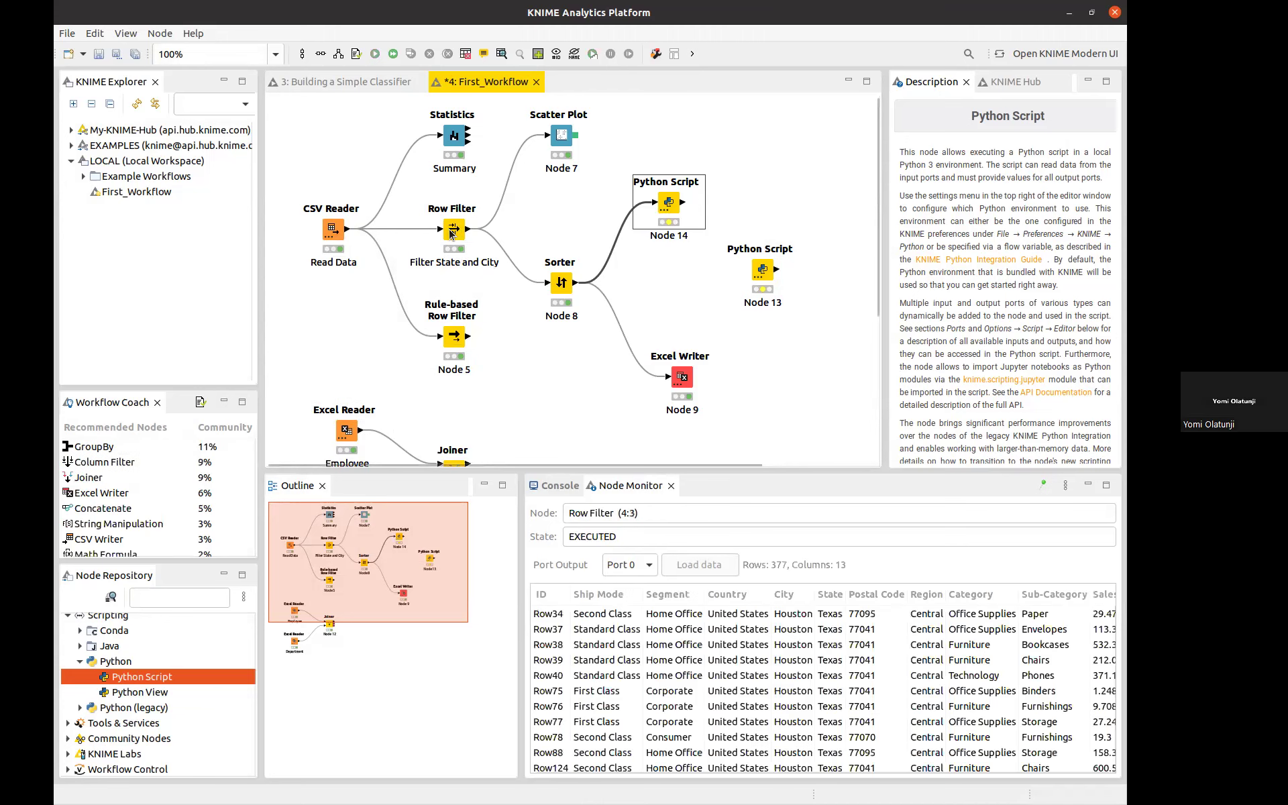
pyautogui.click(458, 343)
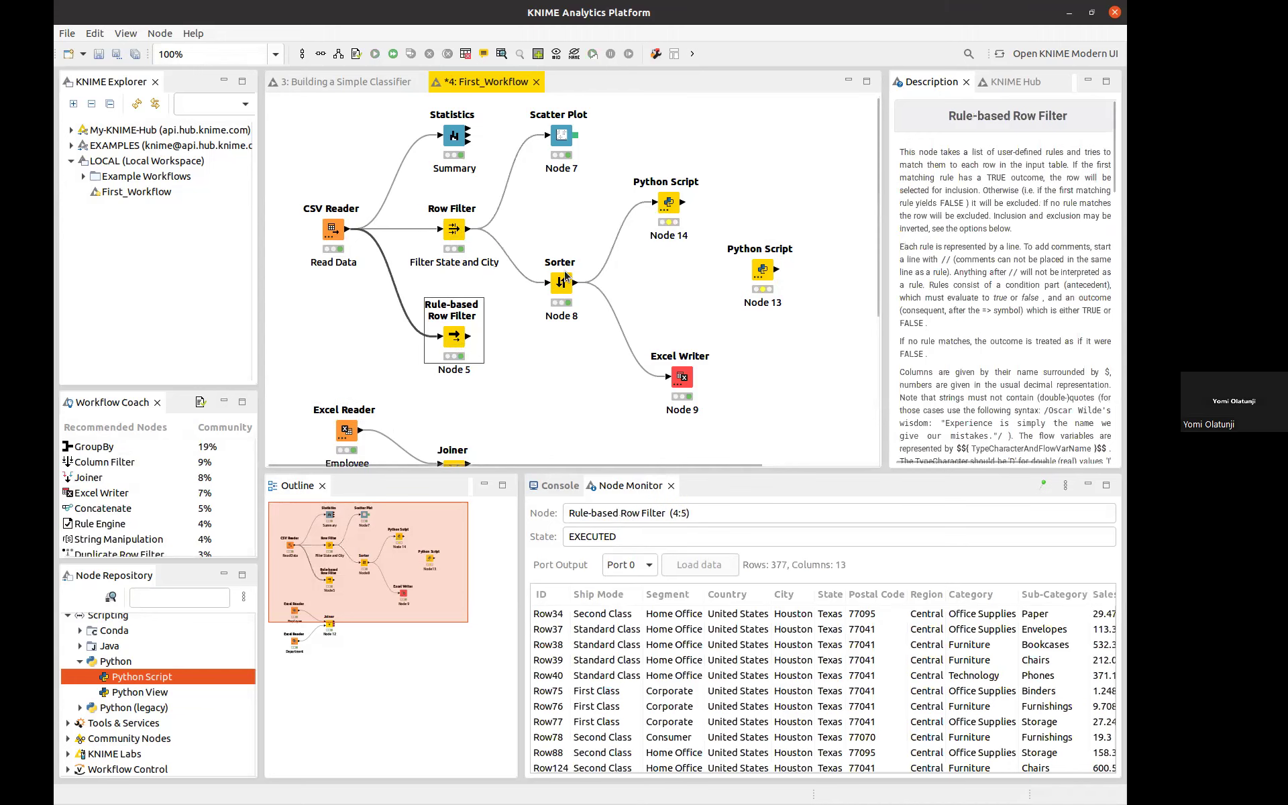
# Line up the Sorter with the Row Filter and delete the connection between the Sorter and the Python Script node.
pyautogui.moveTo(561, 272); pyautogui.dragTo(563, 229)
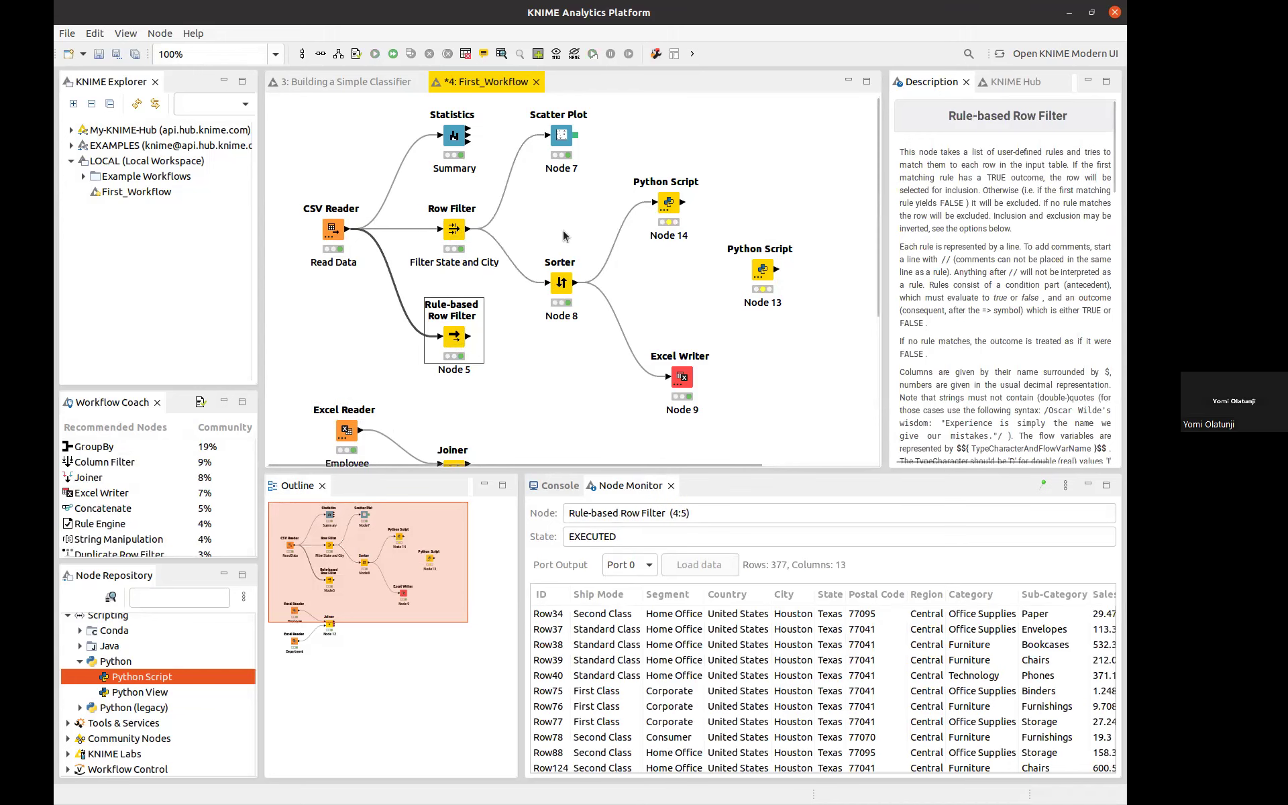
pyautogui.click(676, 201)
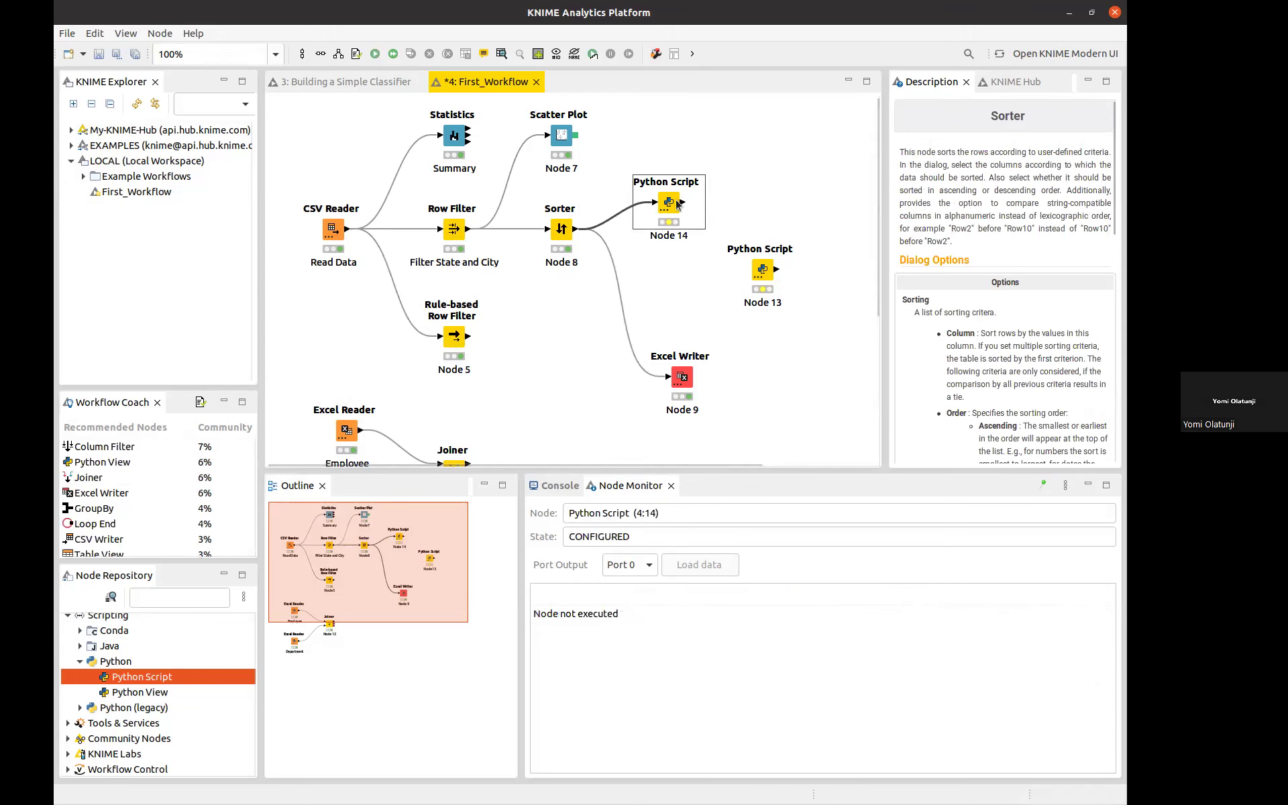
pyautogui.click(622, 213)
pyautogui.press('Delete')
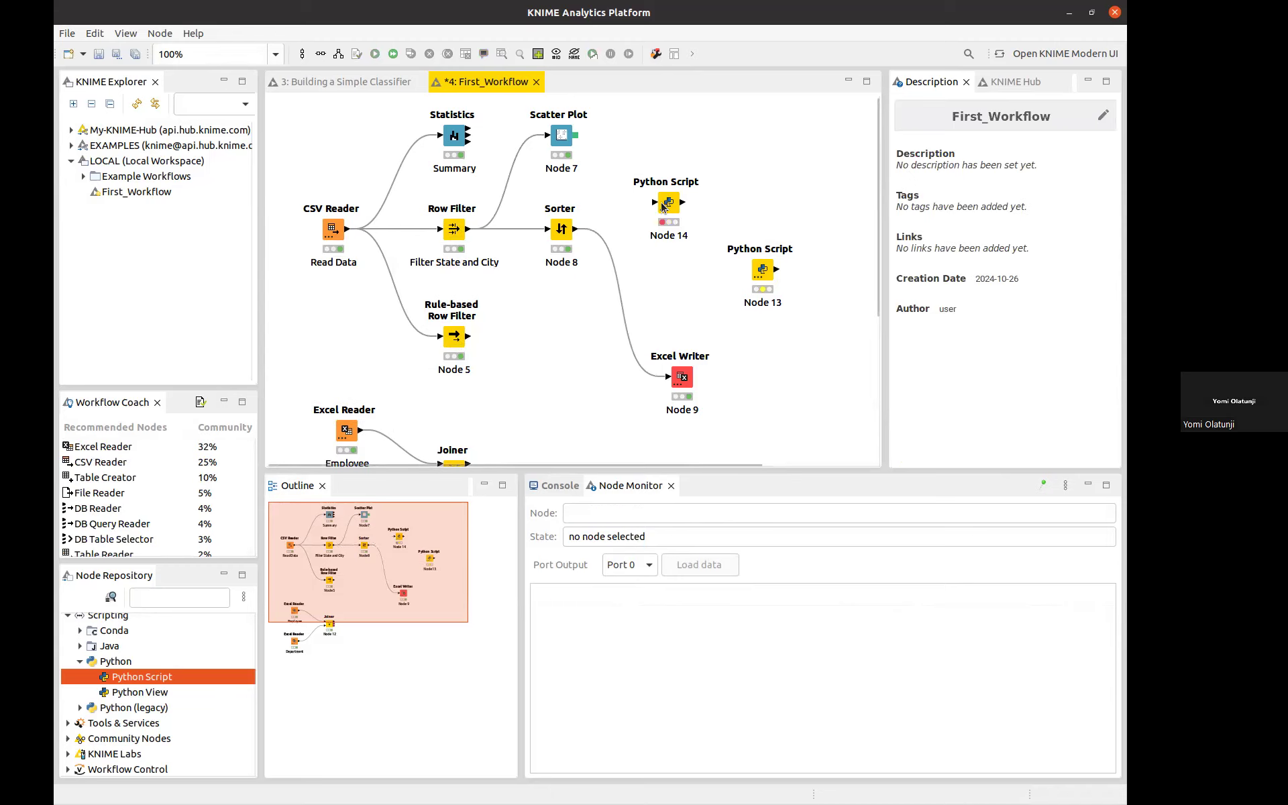
# Place the disconnected Python Script node beside the Rule-based Row Filter and connect it, and line up the Excel Writer with the Sorter.
pyautogui.click(670, 203)
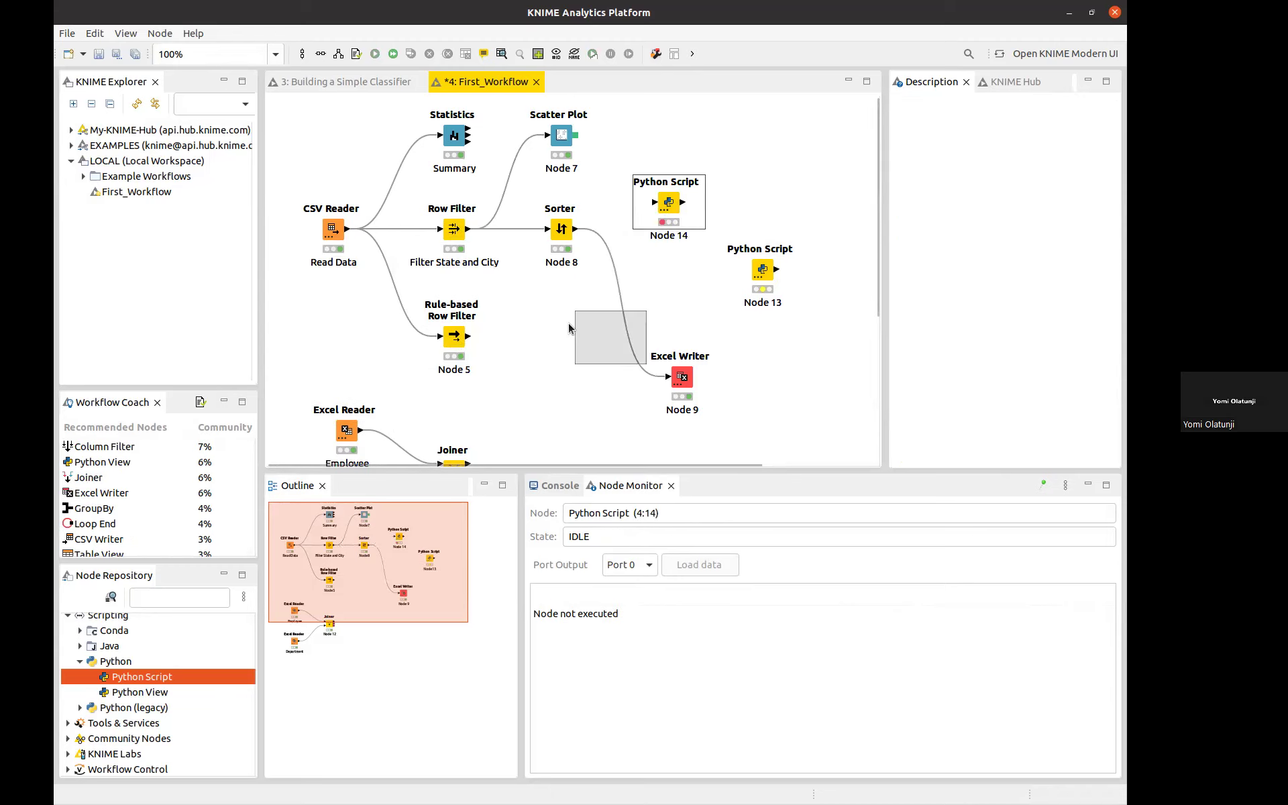
pyautogui.moveTo(540, 337)
pyautogui.mouseDown()
pyautogui.moveTo(468, 337)
pyautogui.moveTo(543, 336)
pyautogui.mouseUp()
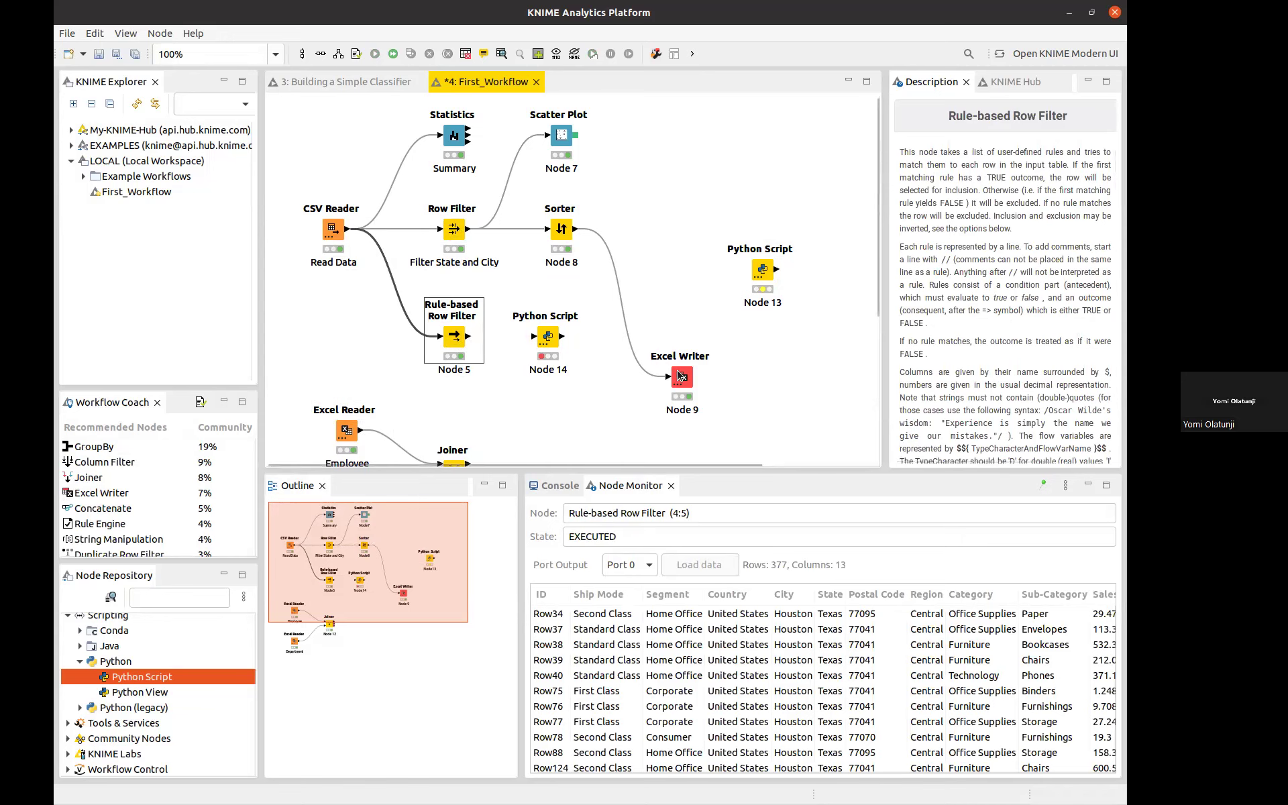
pyautogui.click(680, 376)
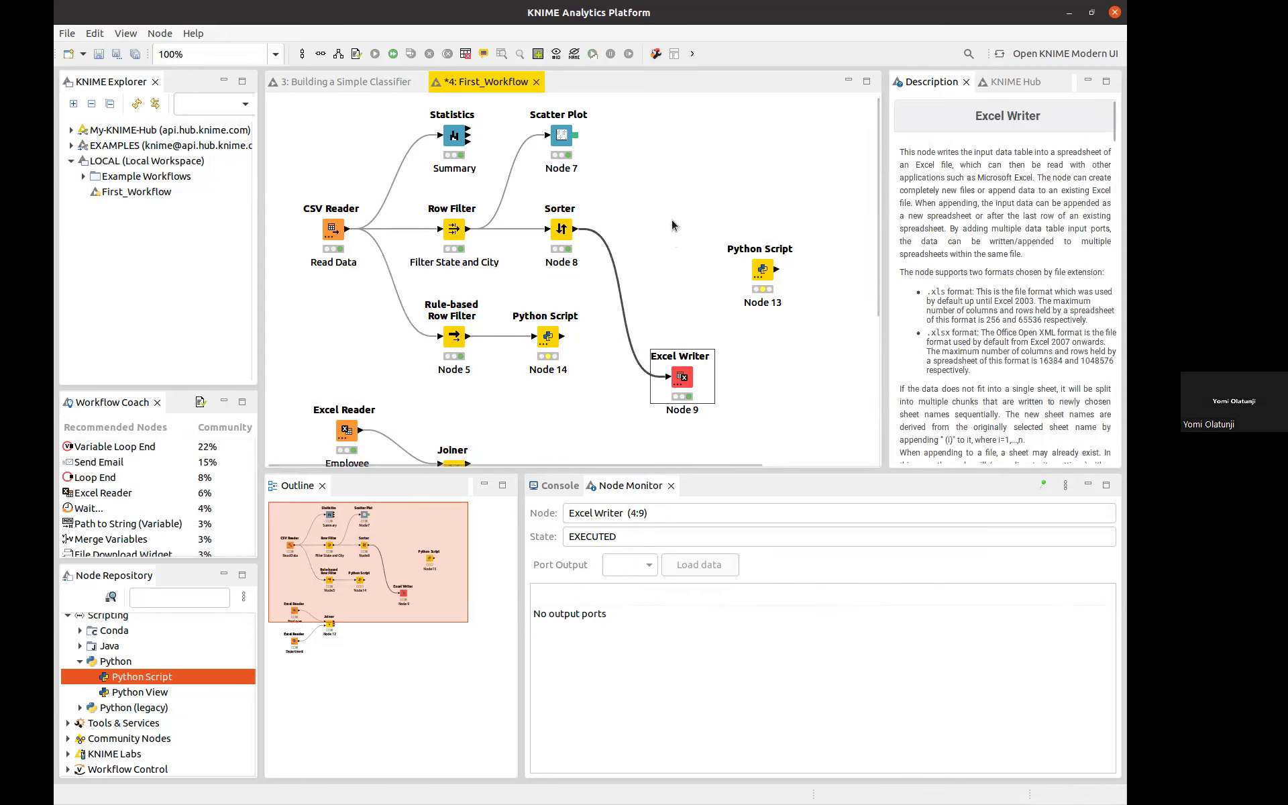
pyautogui.moveTo(675, 236); pyautogui.dragTo(667, 229)
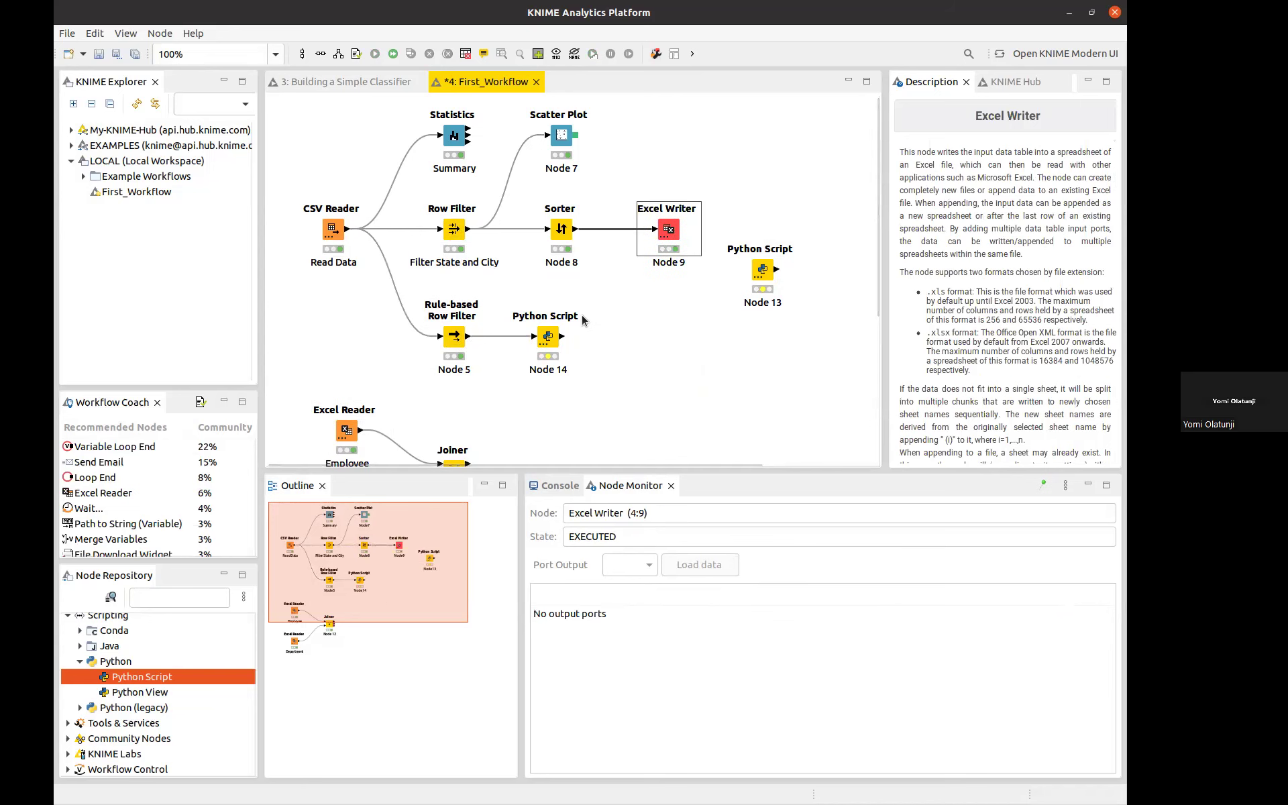
# Delete the Rule-based Row Filter and connect the CSV Reader's output directly to the Python Script node below the Sorter.
pyautogui.click(455, 336)
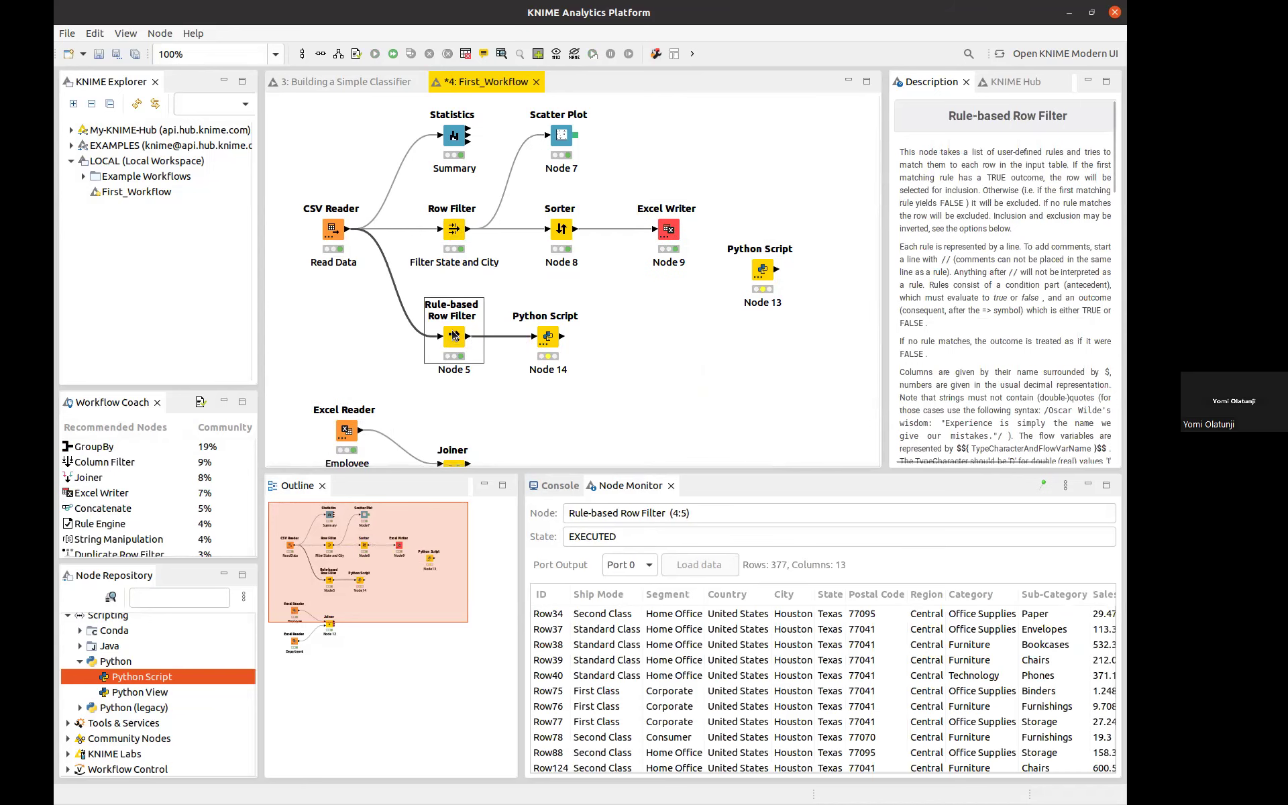
pyautogui.press('Delete')
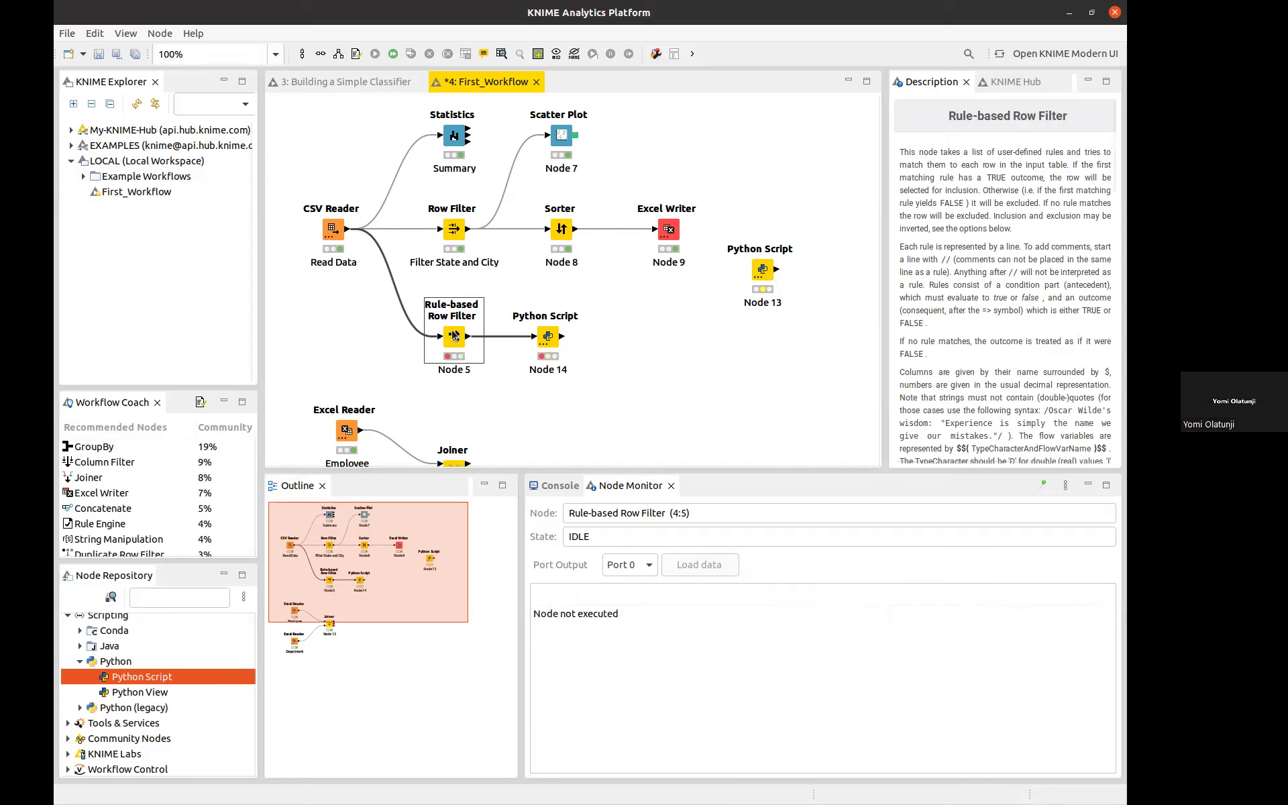
pyautogui.moveTo(346, 230); pyautogui.dragTo(535, 340)
pyautogui.moveTo(346, 231); pyautogui.dragTo(532, 340)
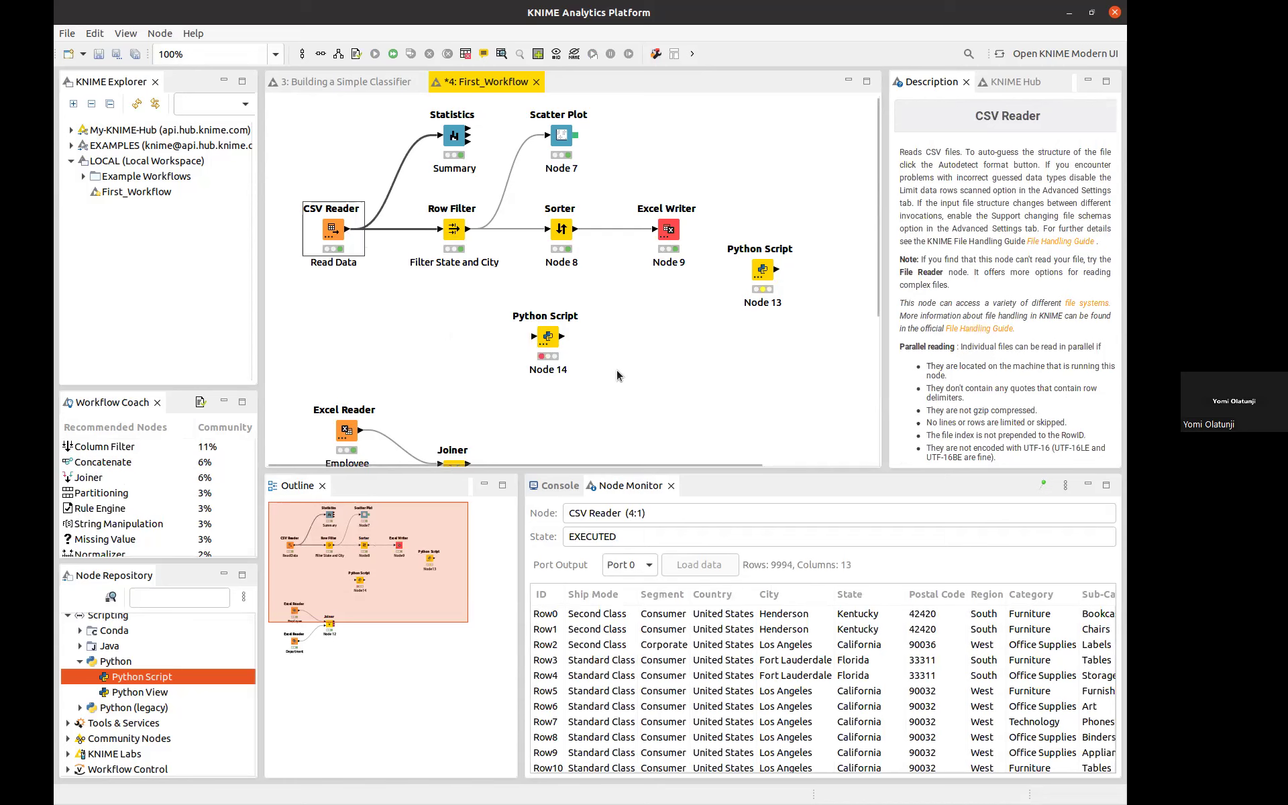
pyautogui.click(617, 374)
pyautogui.moveTo(347, 231); pyautogui.dragTo(532, 337)
pyautogui.click(424, 304)
pyautogui.click(347, 229)
pyautogui.moveTo(347, 230); pyautogui.dragTo(535, 336)
# Align the Statistics, Row Filter and connected Python Script nodes in one vertical column after the CSV Reader.
pyautogui.click(454, 232)
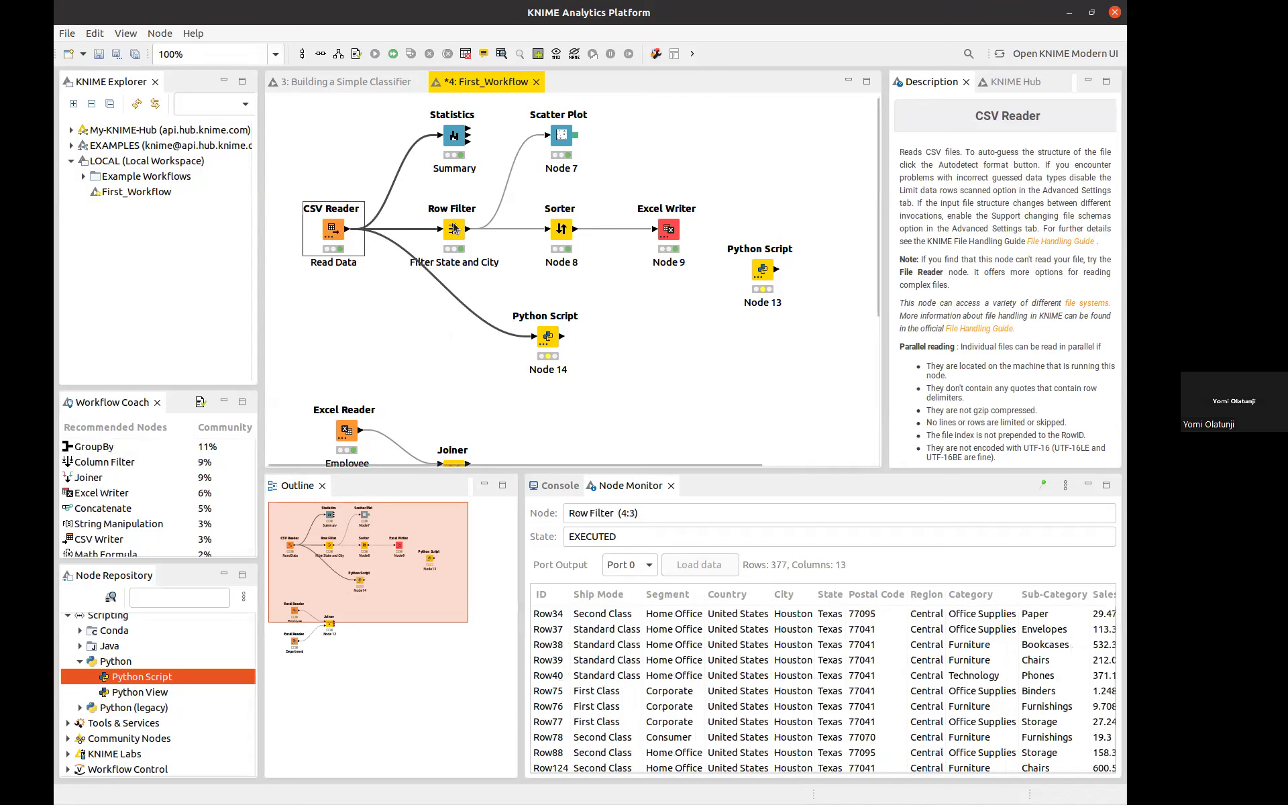
pyautogui.moveTo(454, 233); pyautogui.dragTo(466, 223)
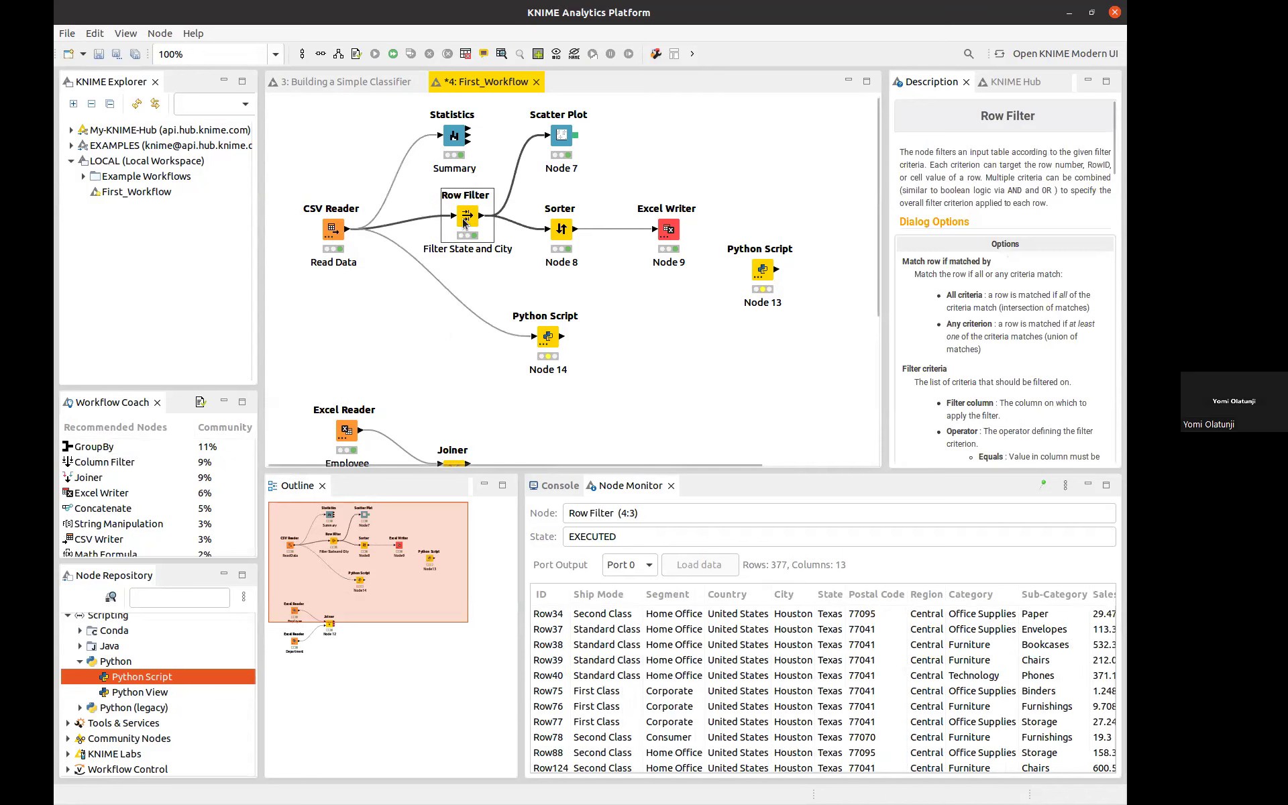
pyautogui.moveTo(471, 231); pyautogui.dragTo(472, 245)
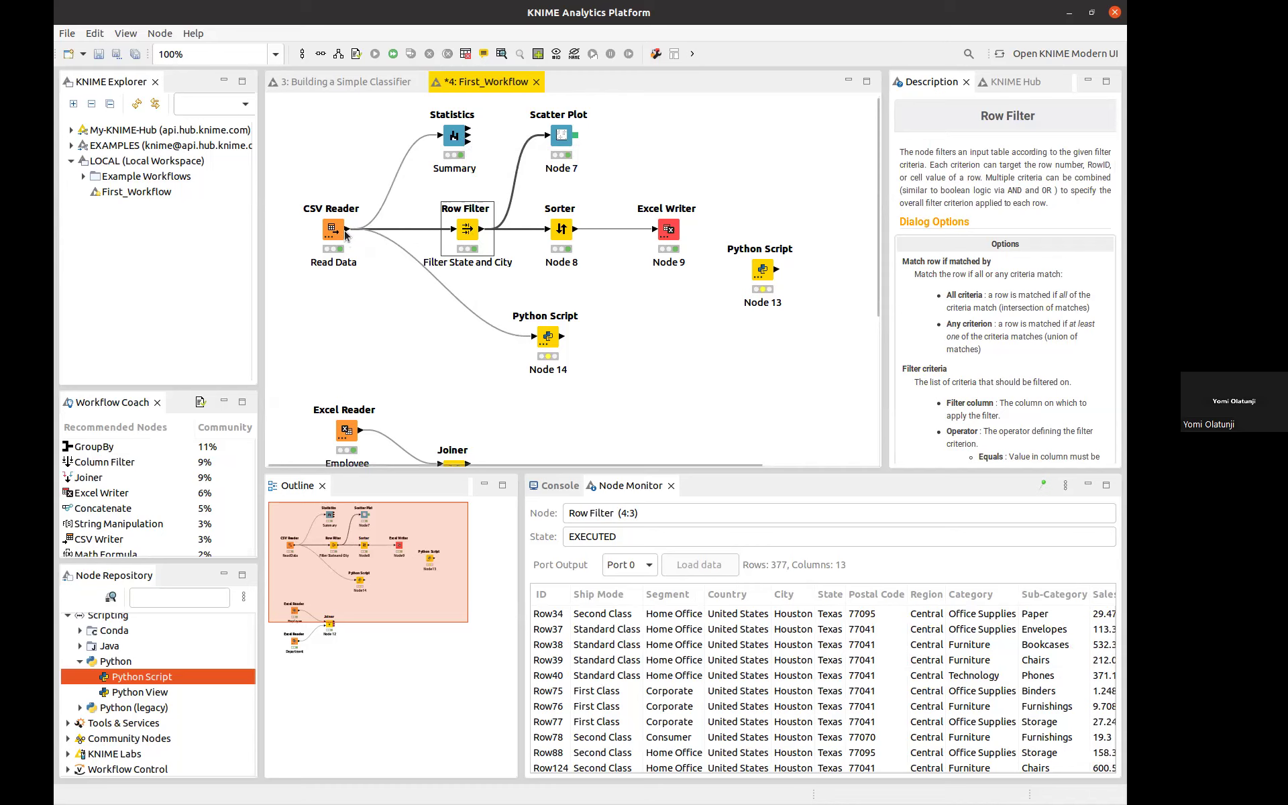
pyautogui.moveTo(549, 338); pyautogui.dragTo(487, 338)
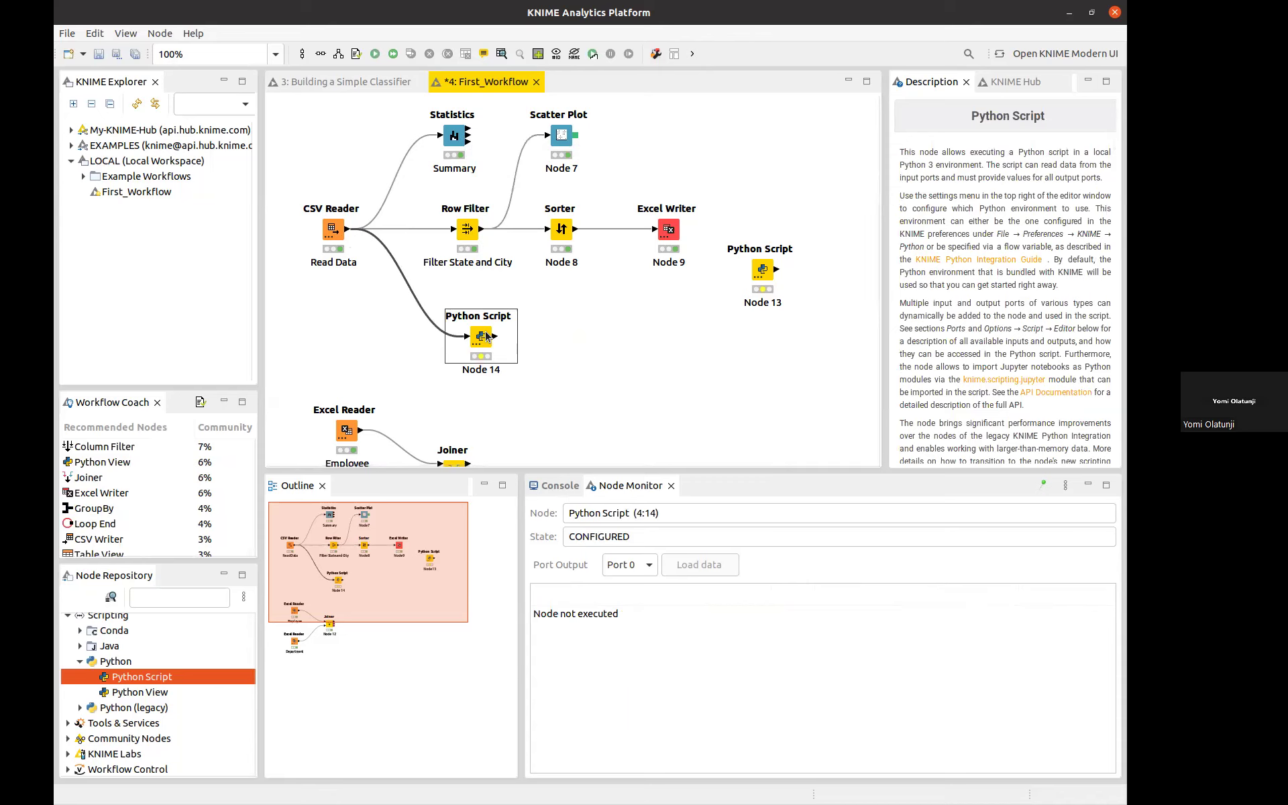
pyautogui.click(454, 137)
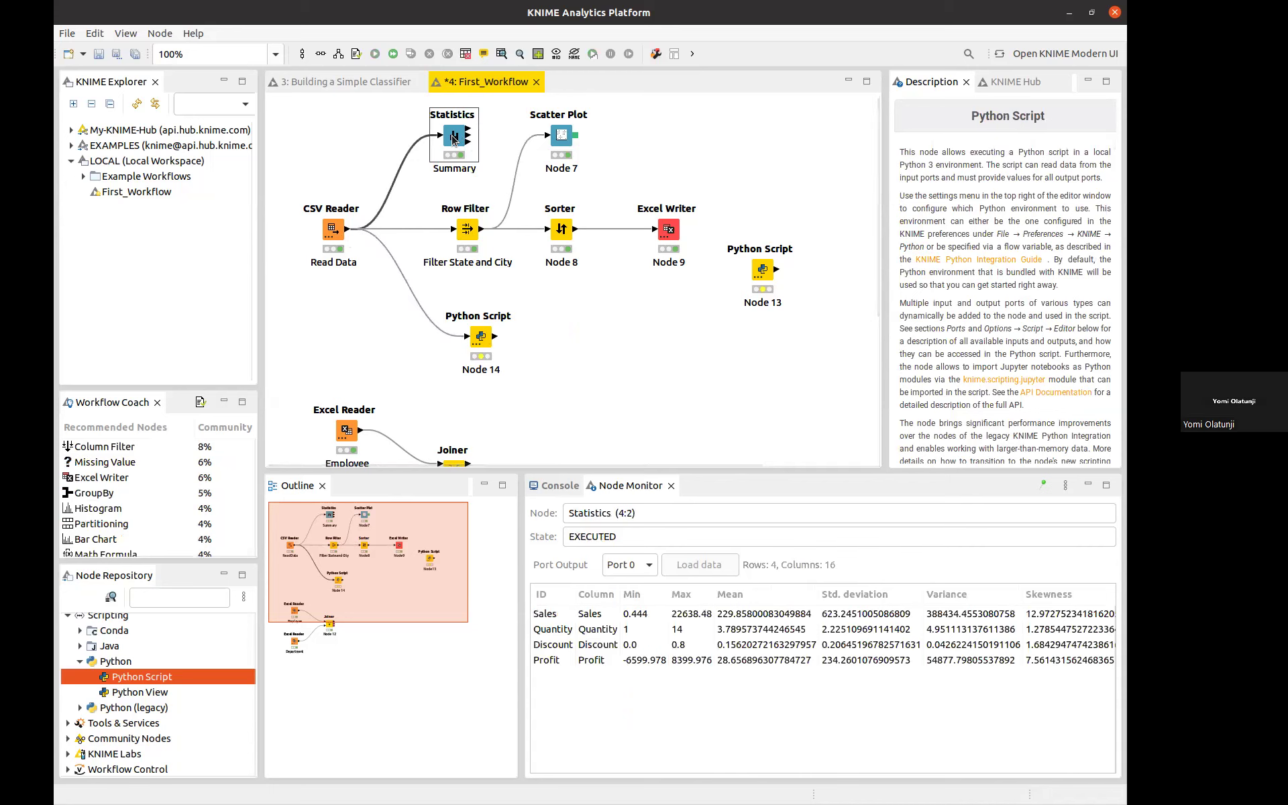
pyautogui.moveTo(467, 137); pyautogui.dragTo(481, 138)
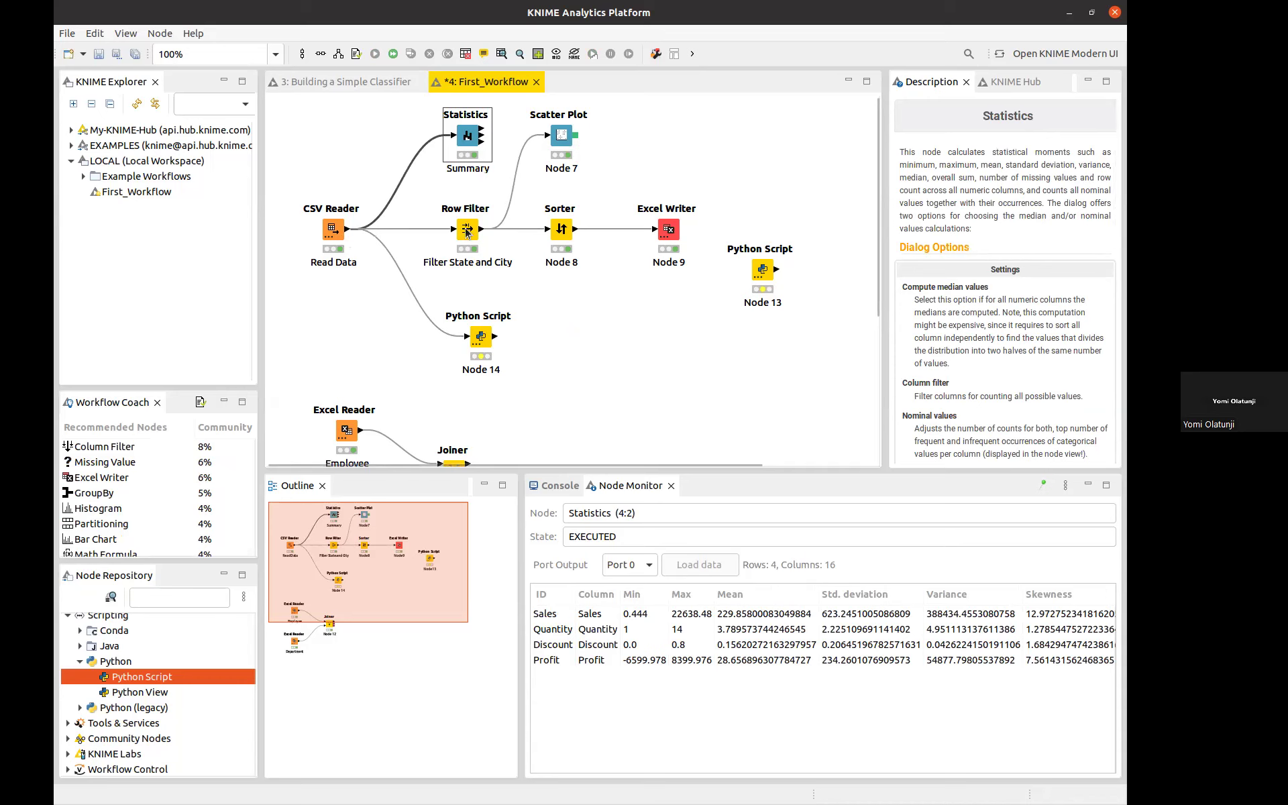
pyautogui.click(481, 339)
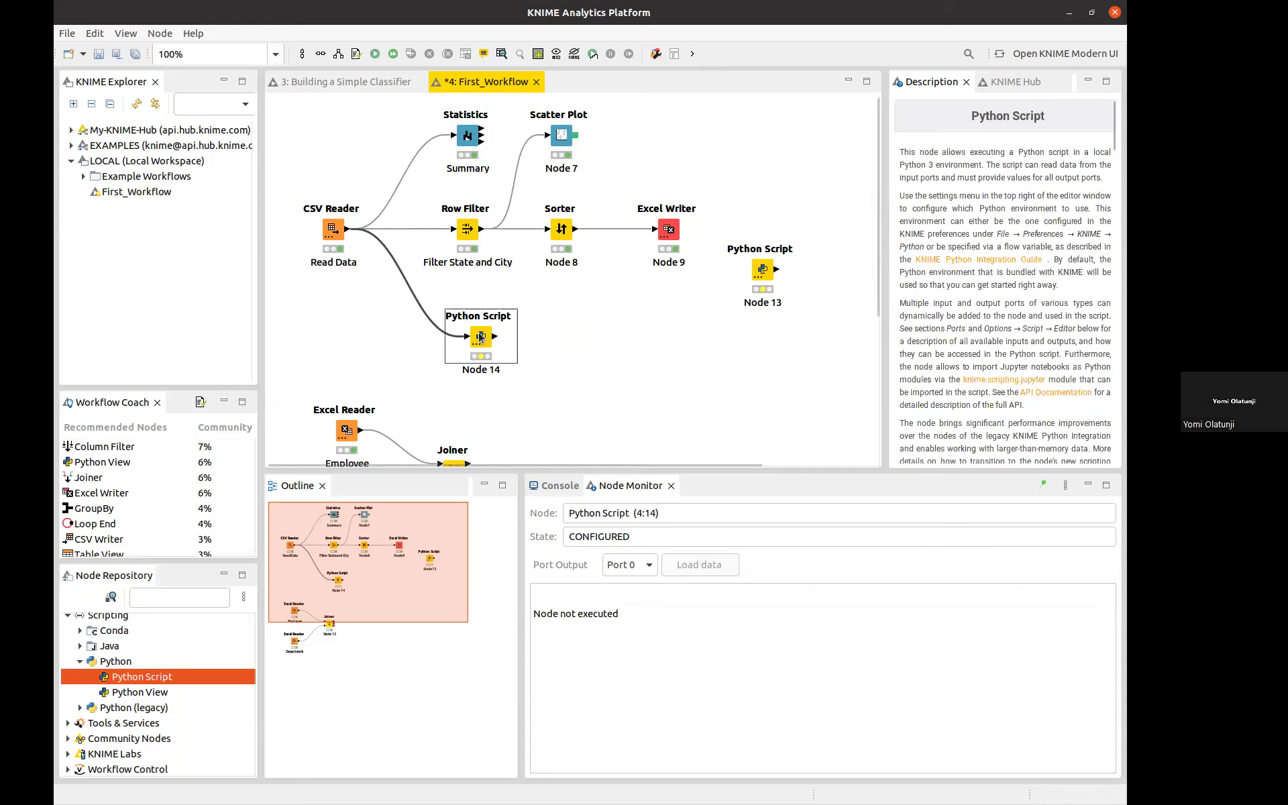
# Open the CSV Reader's File Table and look through the rows that feed the Python Script node.
pyautogui.click(327, 233)
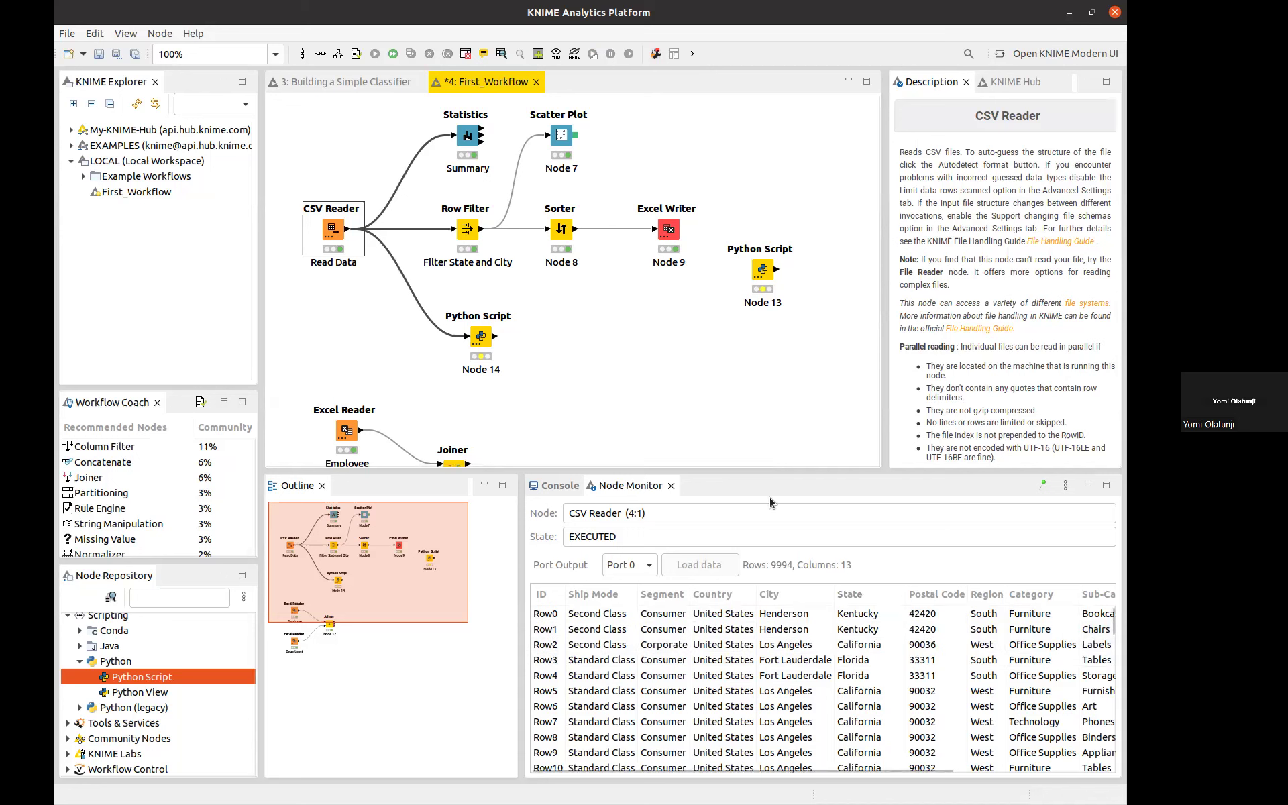
pyautogui.rightClick(331, 231)
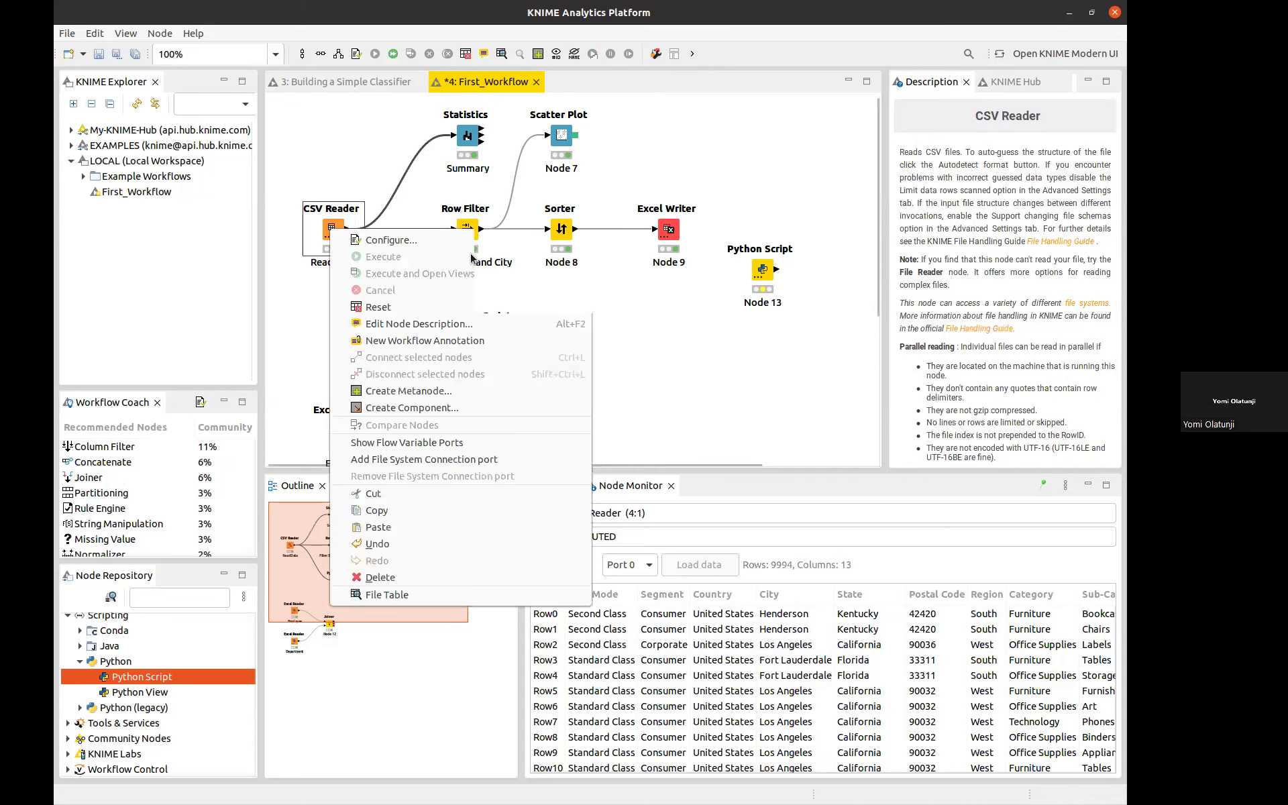
pyautogui.click(680, 363)
pyautogui.rightClick(327, 237)
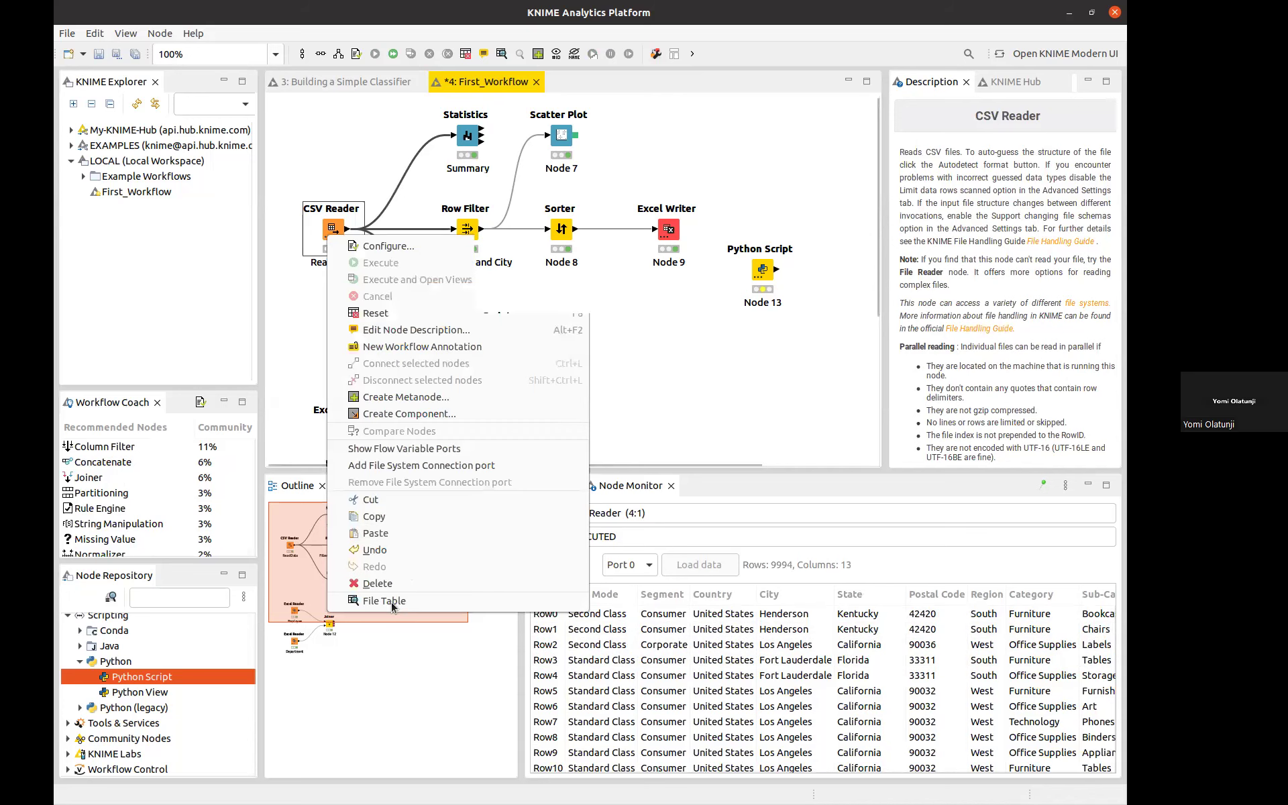
pyautogui.click(396, 600)
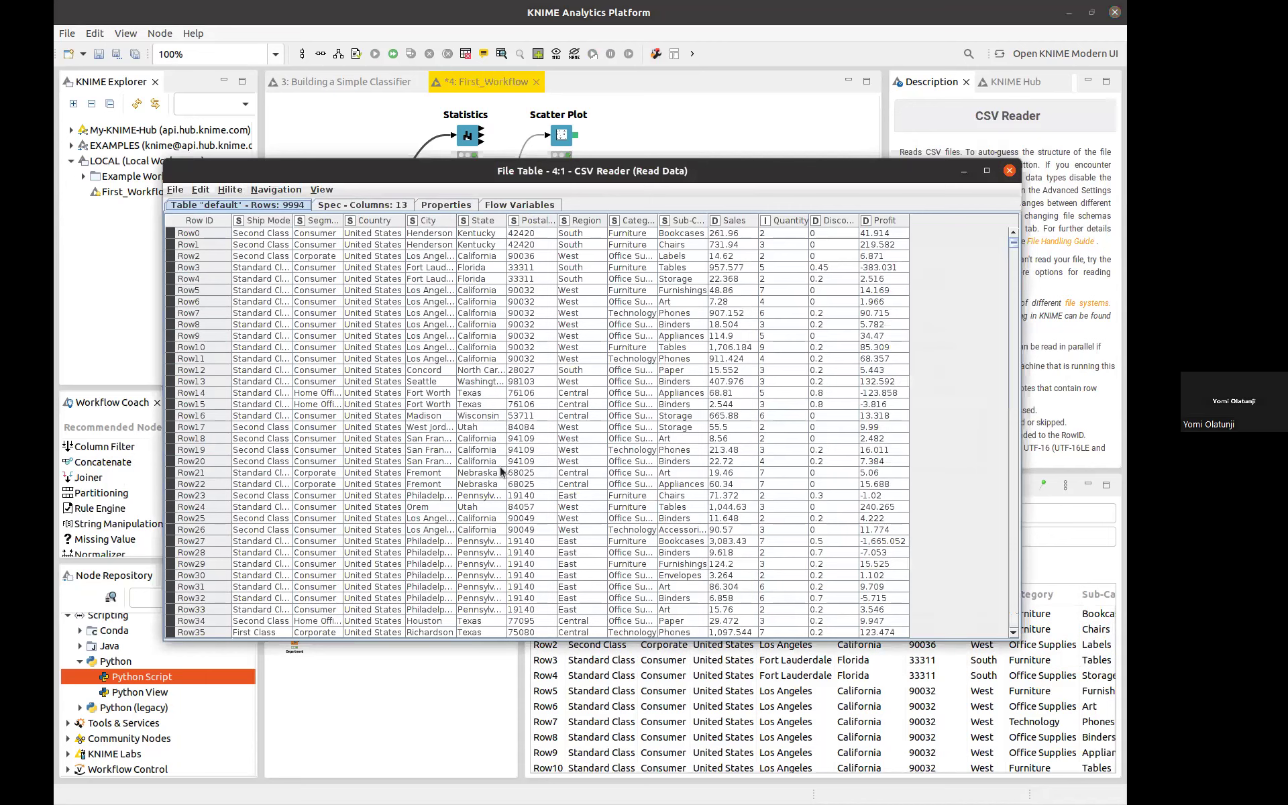
pyautogui.scroll(-12, 500, 472)
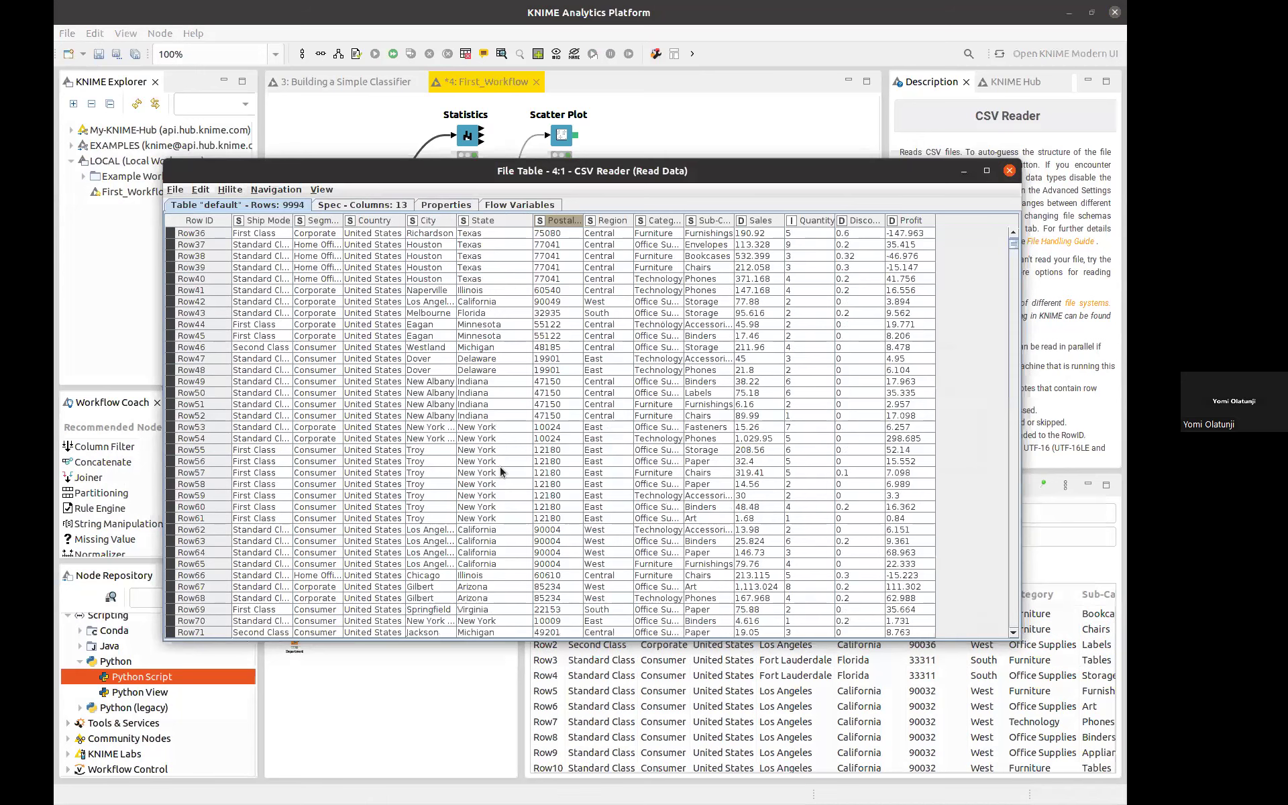
pyautogui.scroll(-12, 501, 471)
pyautogui.scroll(-20, 500, 472)
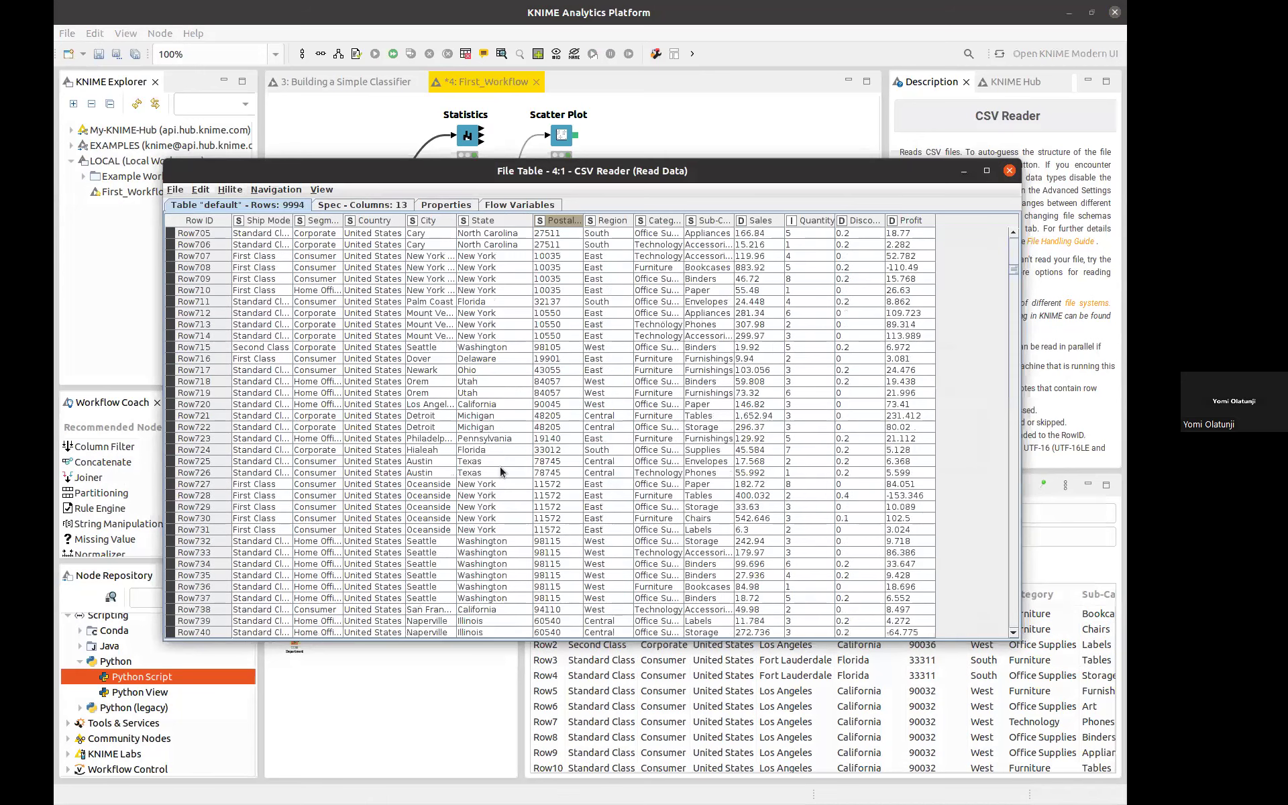
pyautogui.scroll(-14, 501, 470)
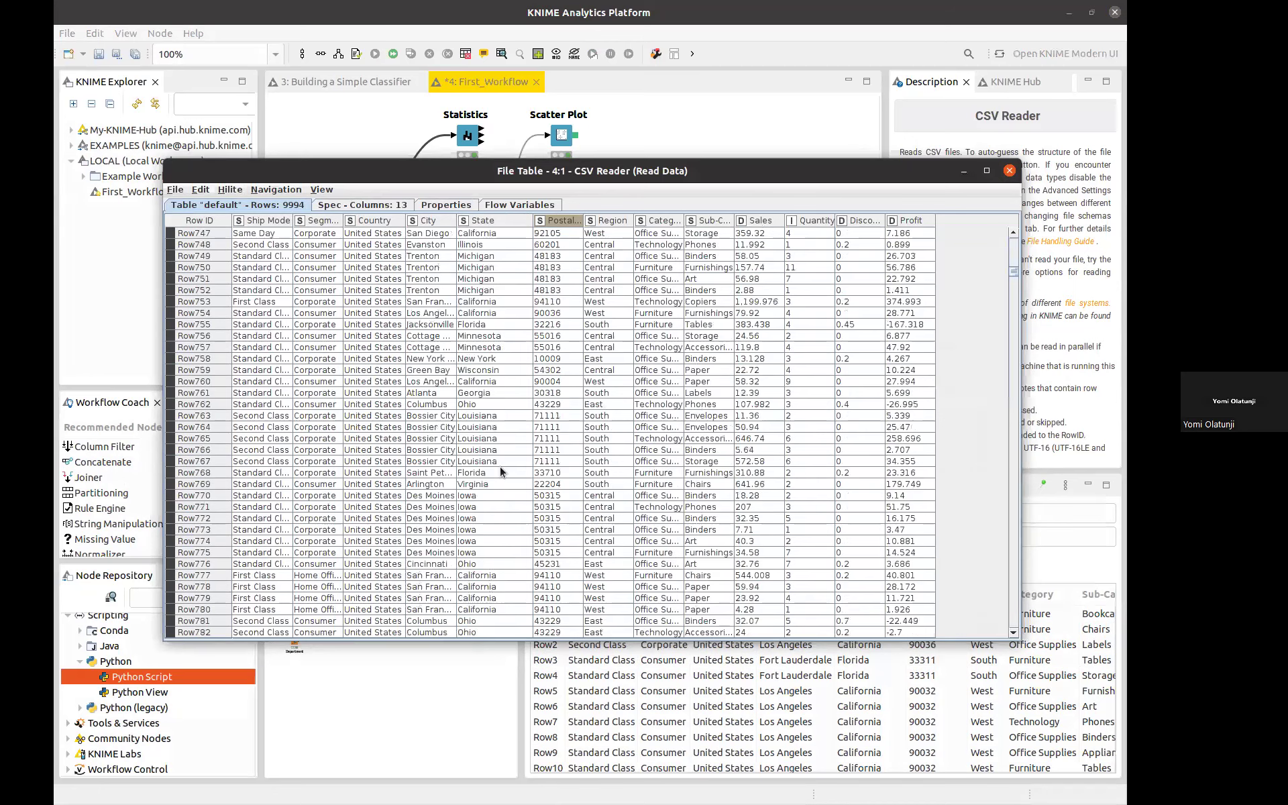
pyautogui.scroll(-20, 501, 471)
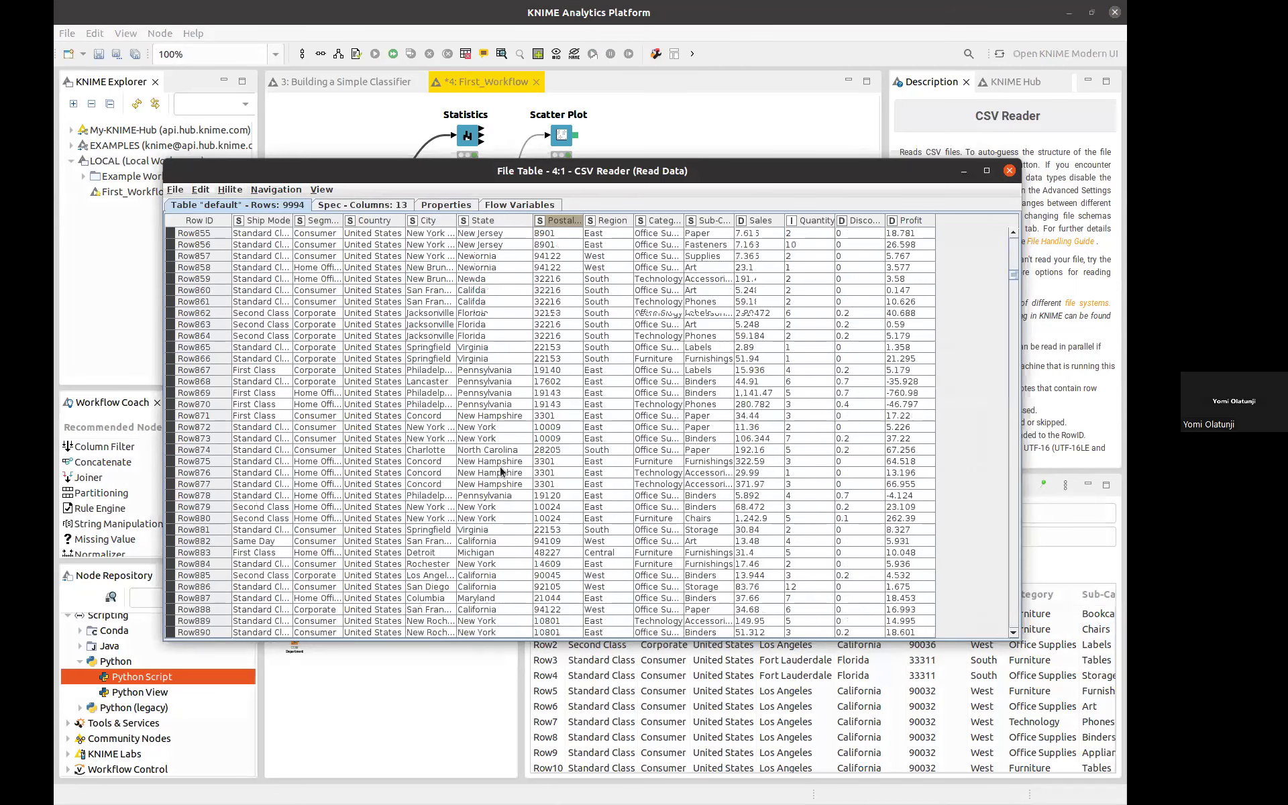
pyautogui.scroll(-20, 500, 471)
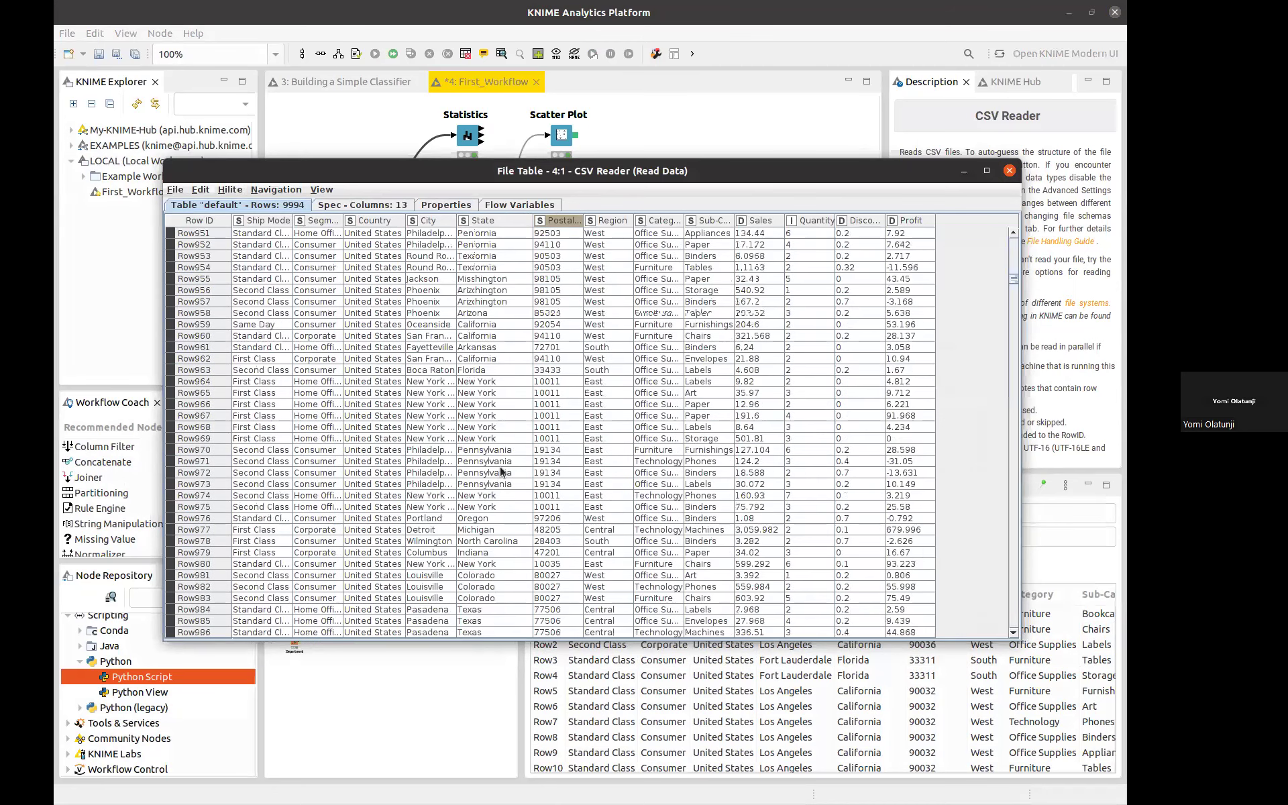
pyautogui.scroll(-20, 501, 471)
pyautogui.scroll(-20, 500, 471)
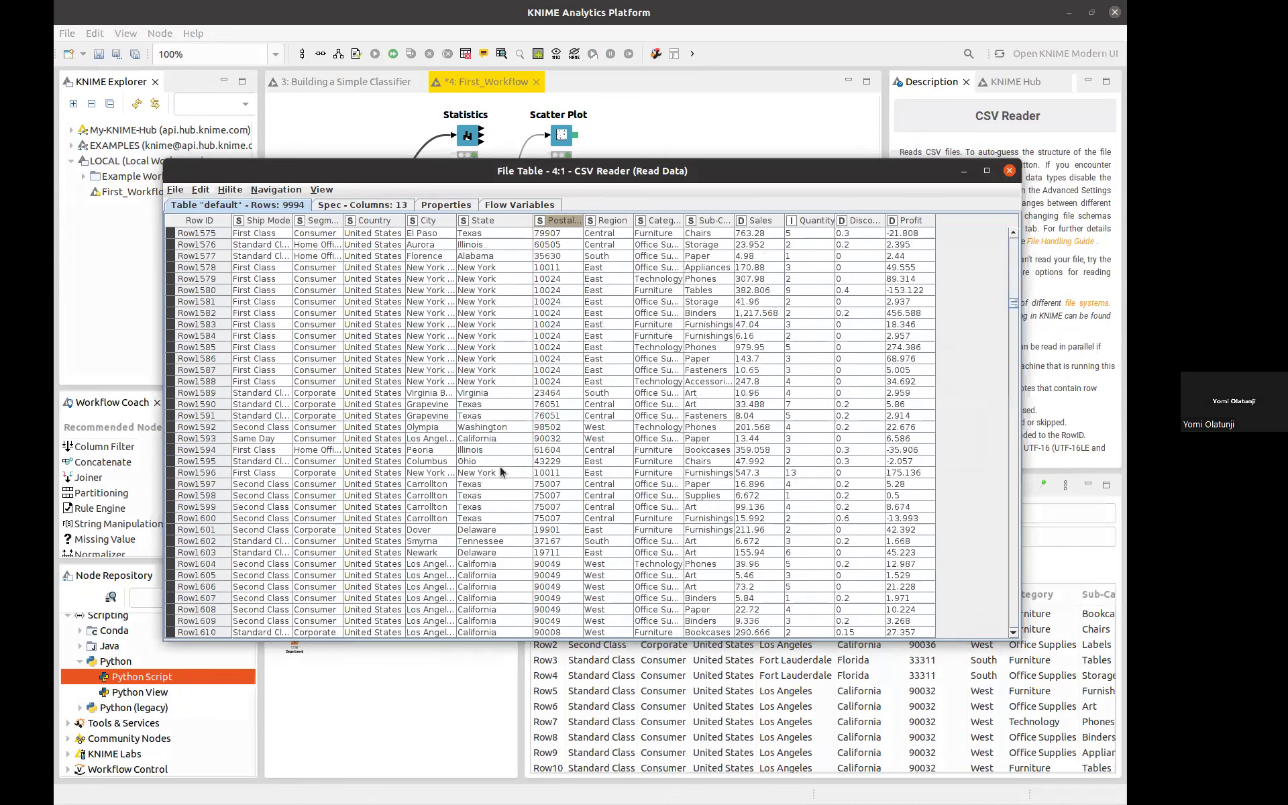
pyautogui.scroll(-20, 501, 471)
pyautogui.scroll(-20, 500, 465)
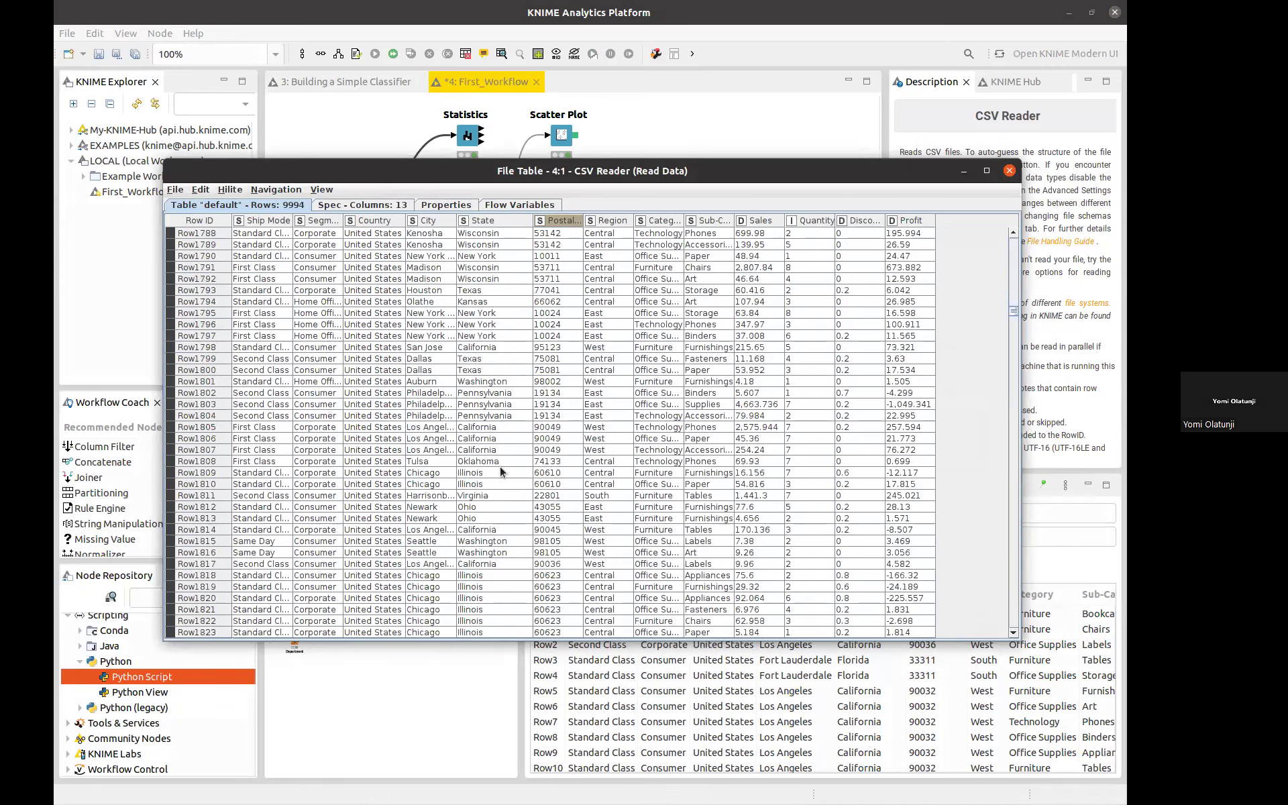
pyautogui.scroll(-20, 501, 465)
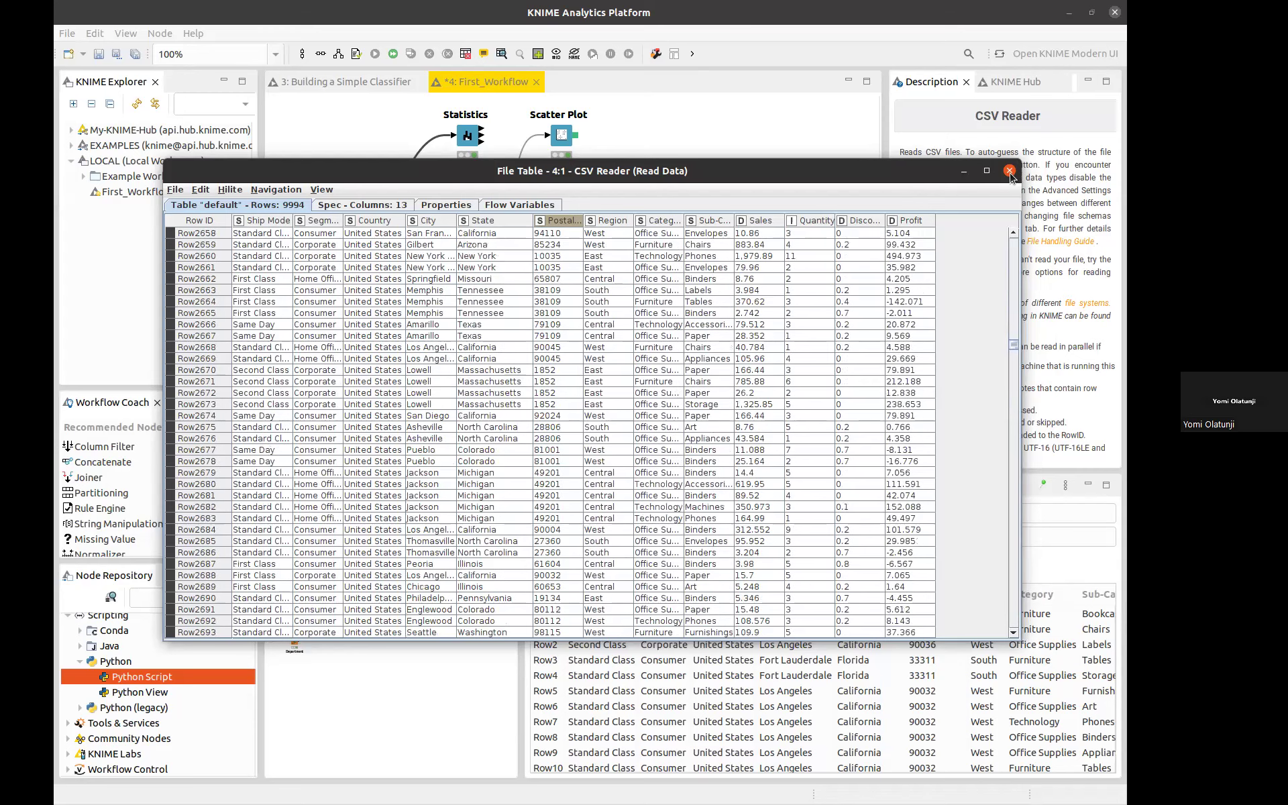
pyautogui.scroll(6, 697, 263)
pyautogui.scroll(-20, 491, 334)
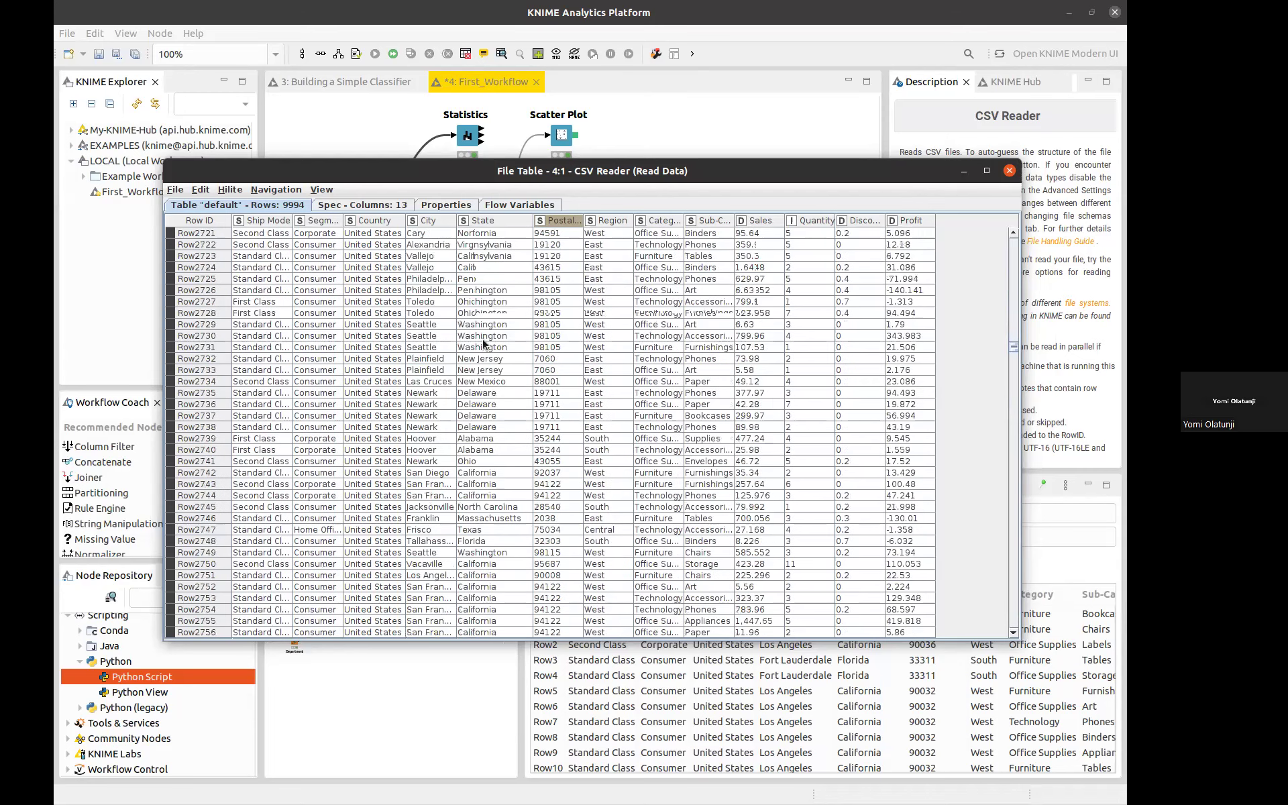
pyautogui.scroll(-9, 483, 342)
# Bring up the connected Python Script node's dialog, then collapse and re-expand the columns of Input Table 1.
pyautogui.hotkey('alt', 'Tab')
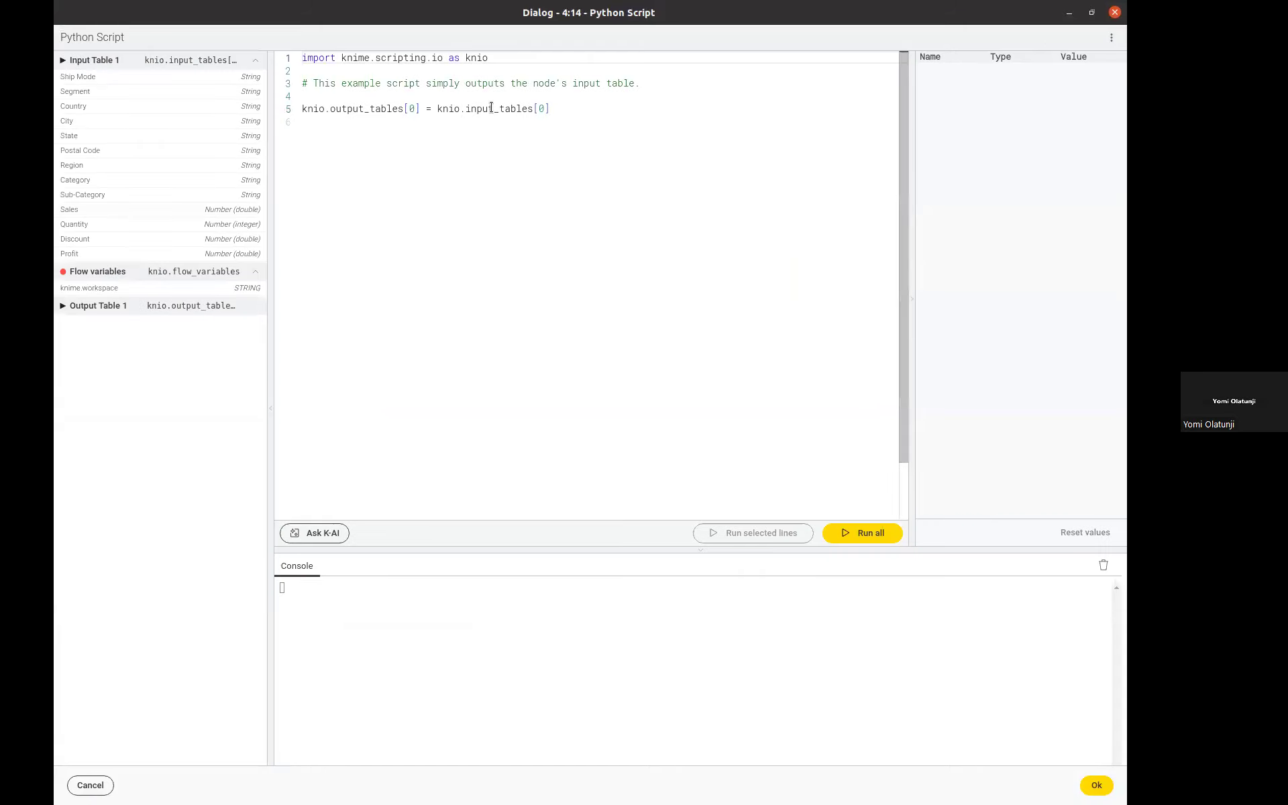
pyautogui.click(64, 62)
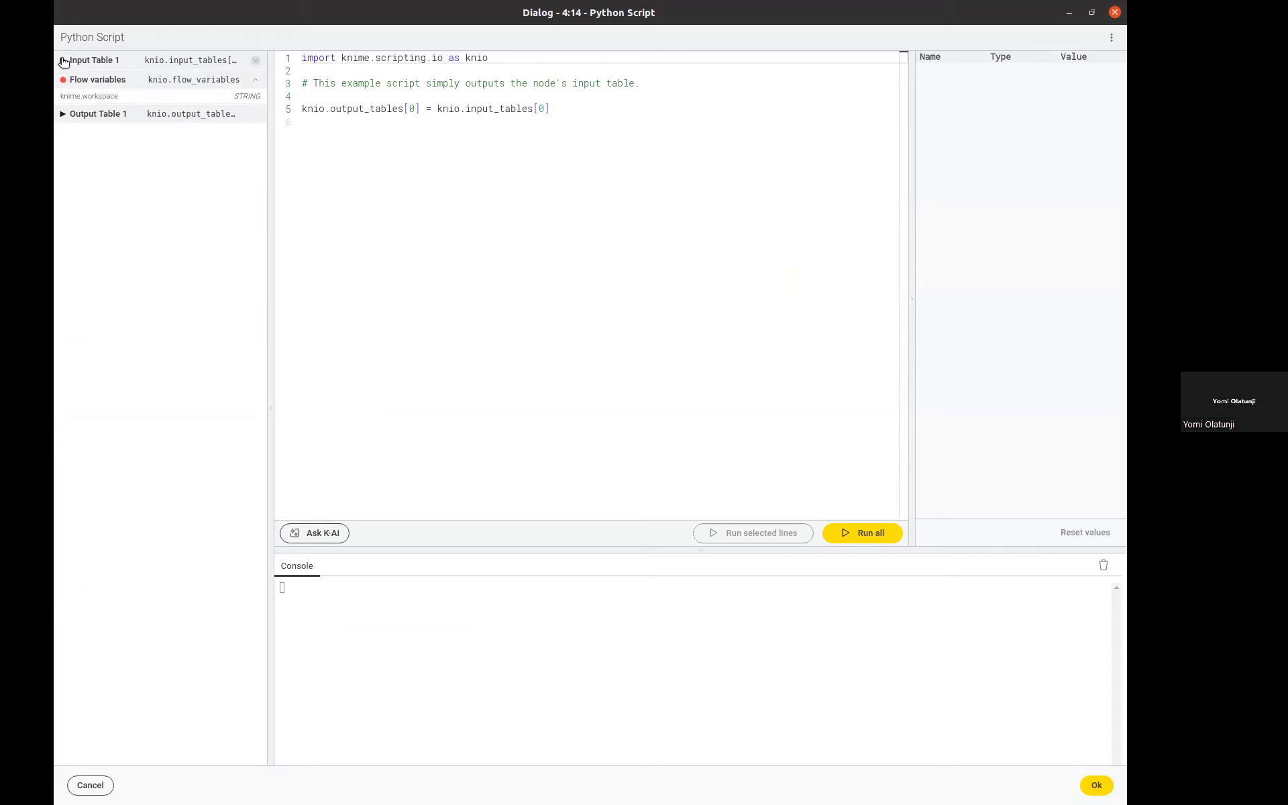
pyautogui.click(64, 62)
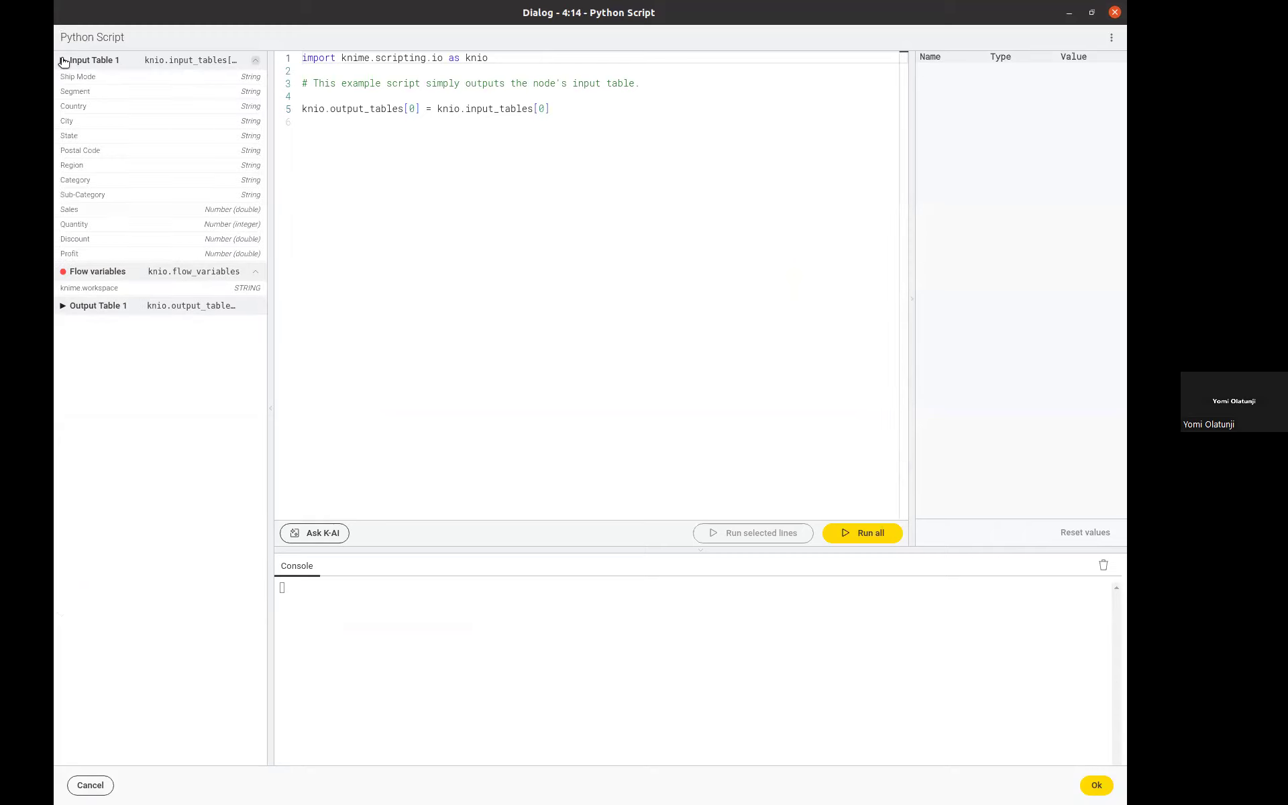
# Add the line "import pandas as pd" below the knio import and place the cursor on the blank line above the output assignment.
pyautogui.click(323, 70)
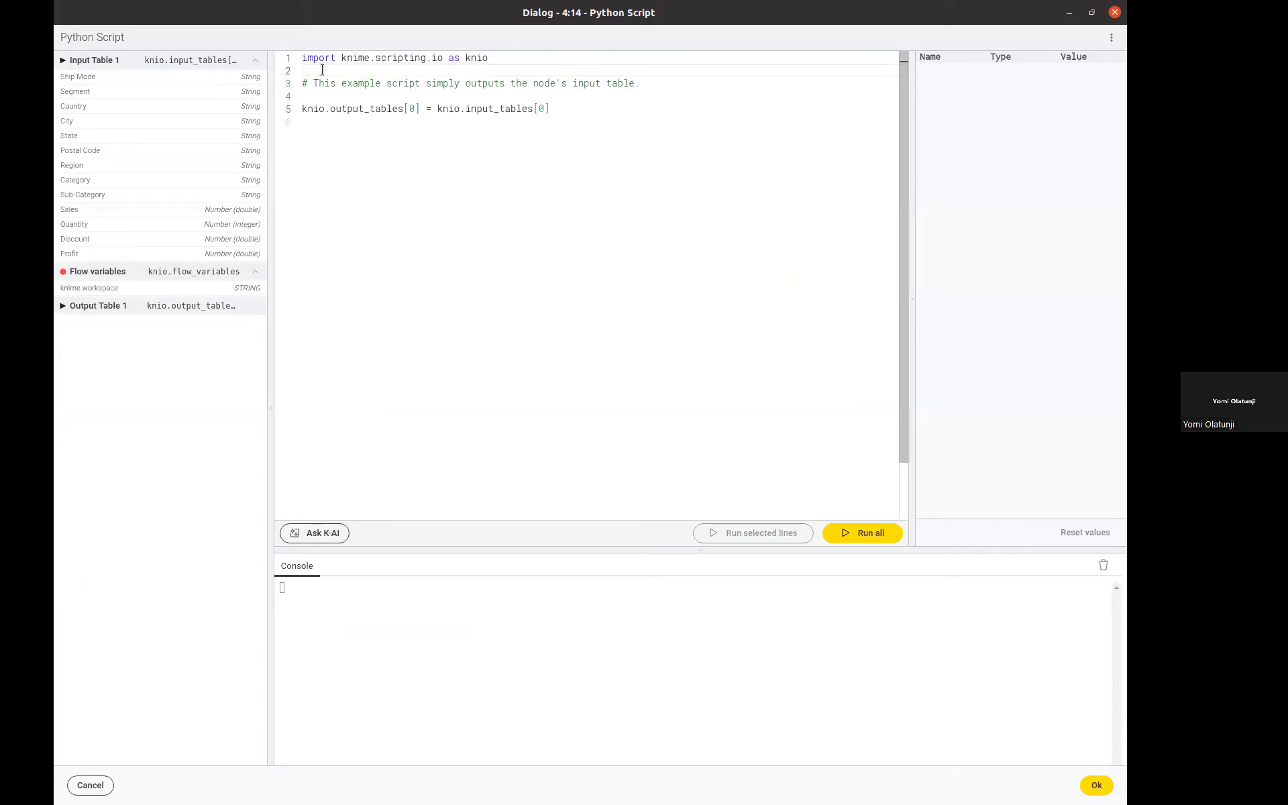
pyautogui.write('import pandas as pd')
pyautogui.press('Return')
pyautogui.press('Down')
pyautogui.press('Down')
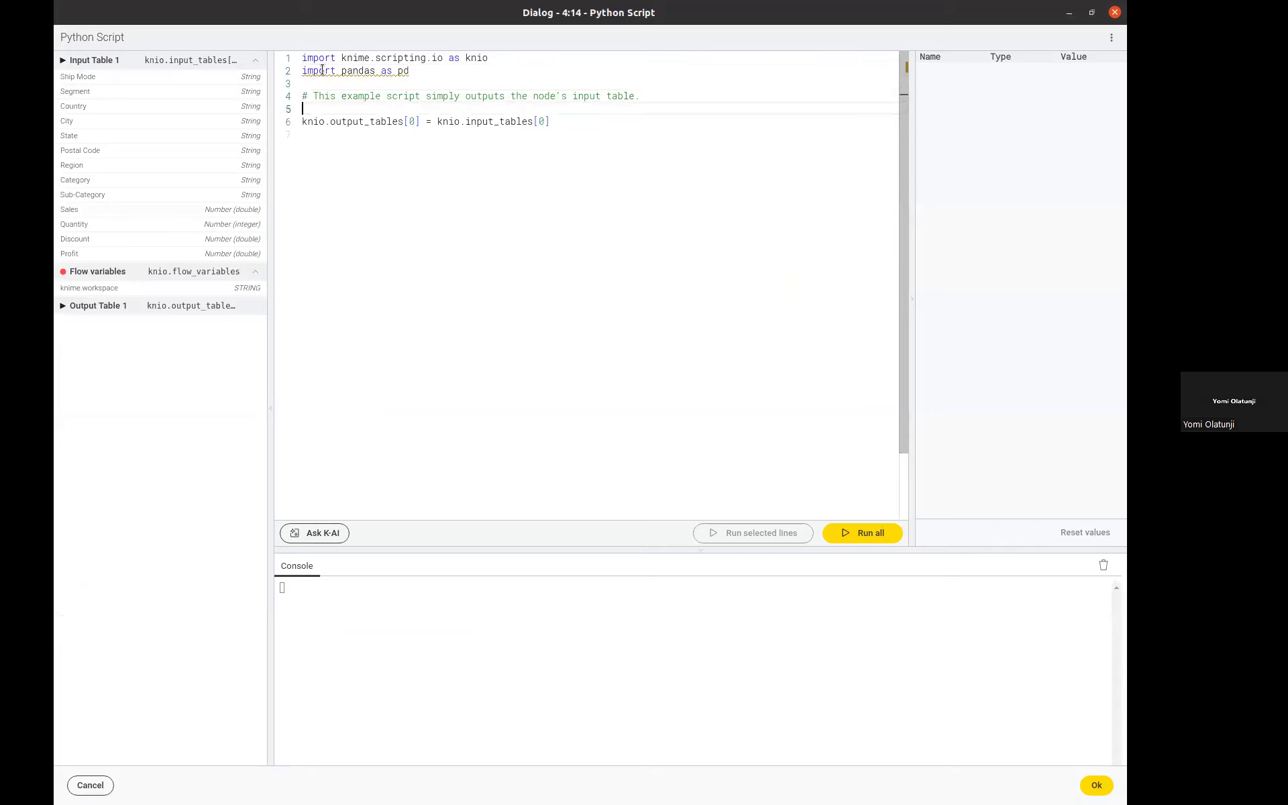
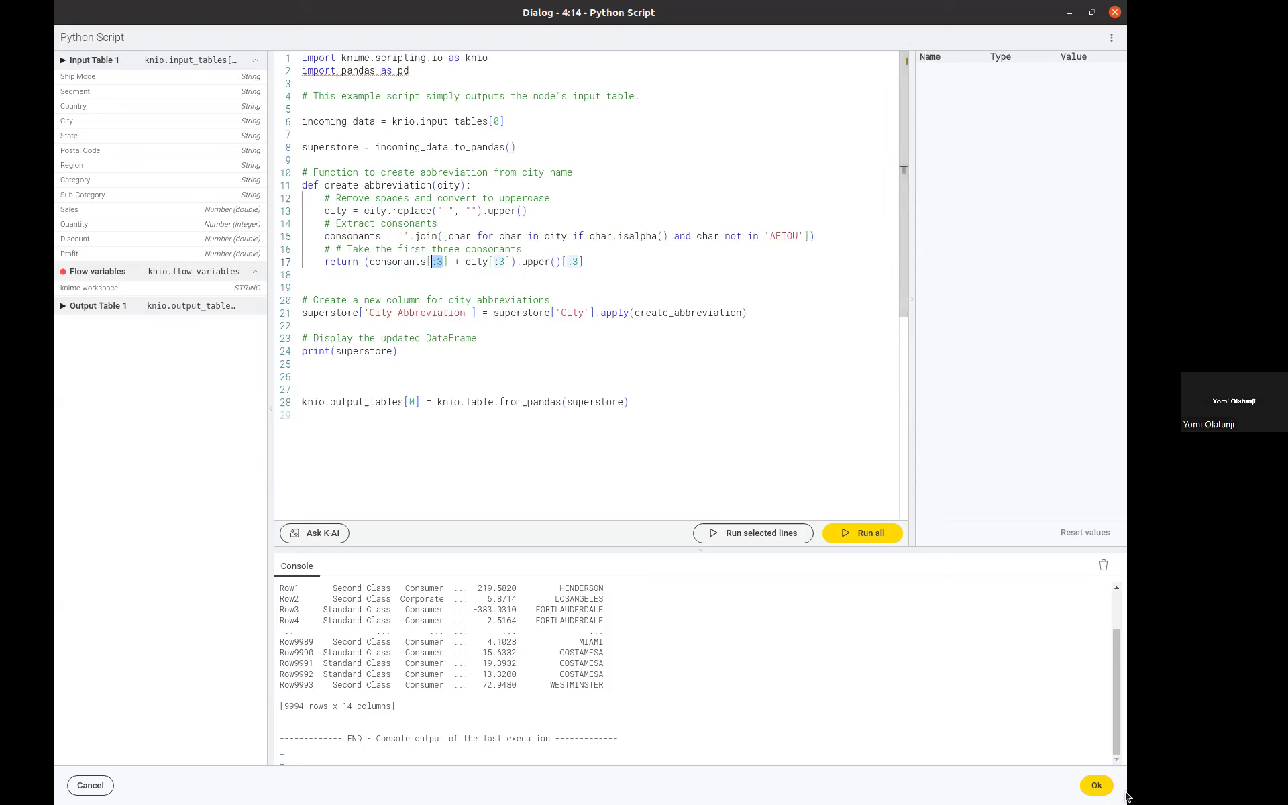
# Accept the city abbreviation script and execute the connected Python Script node.
pyautogui.click(1096, 785)
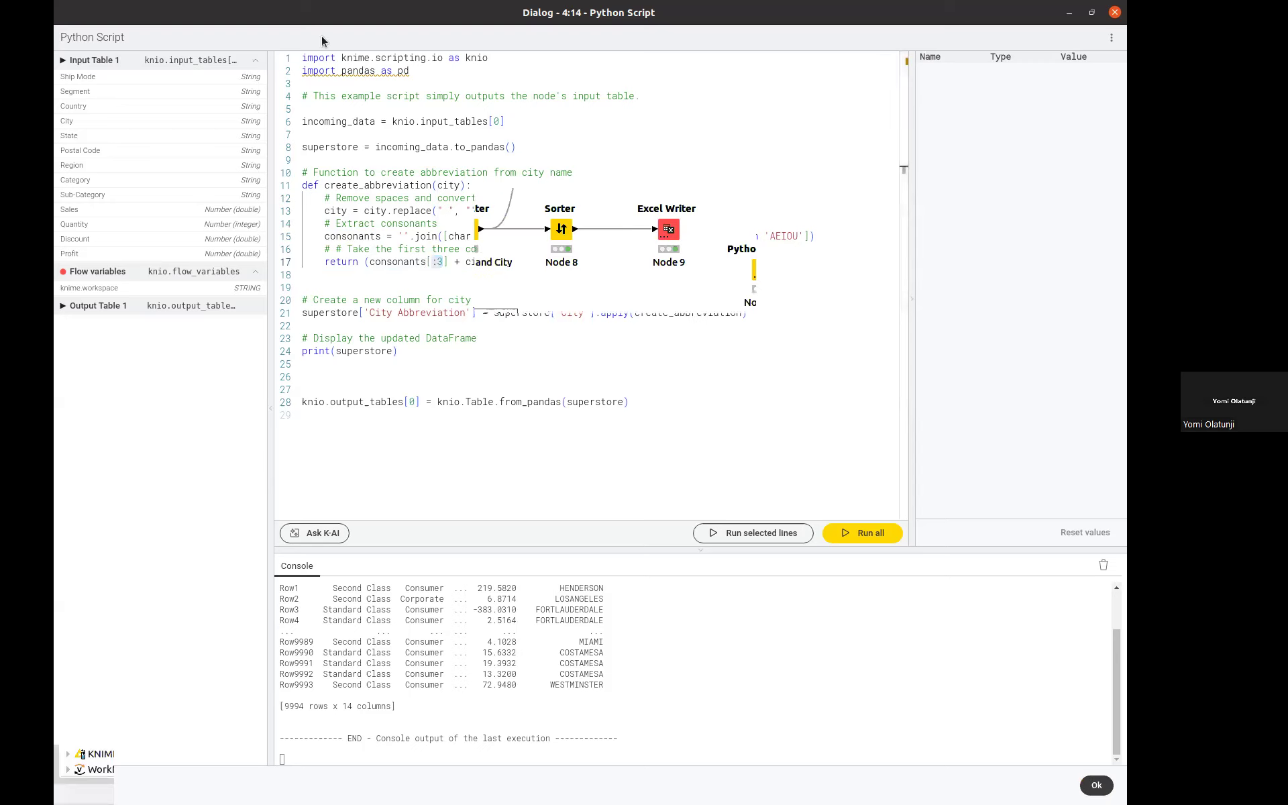
pyautogui.click(375, 54)
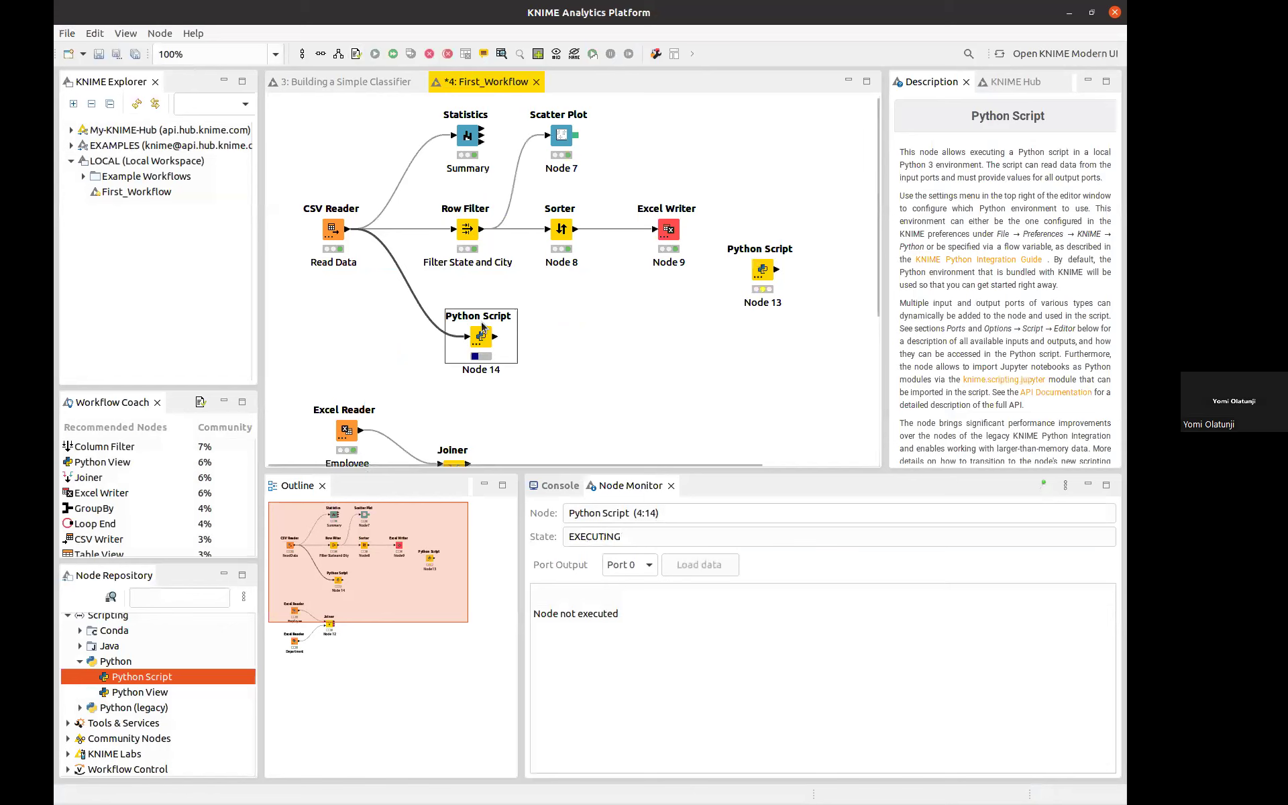
# Open the connected Python Script node's output table and widen the City Abbreviation and City columns to show their full contents.
pyautogui.rightClick(478, 330)
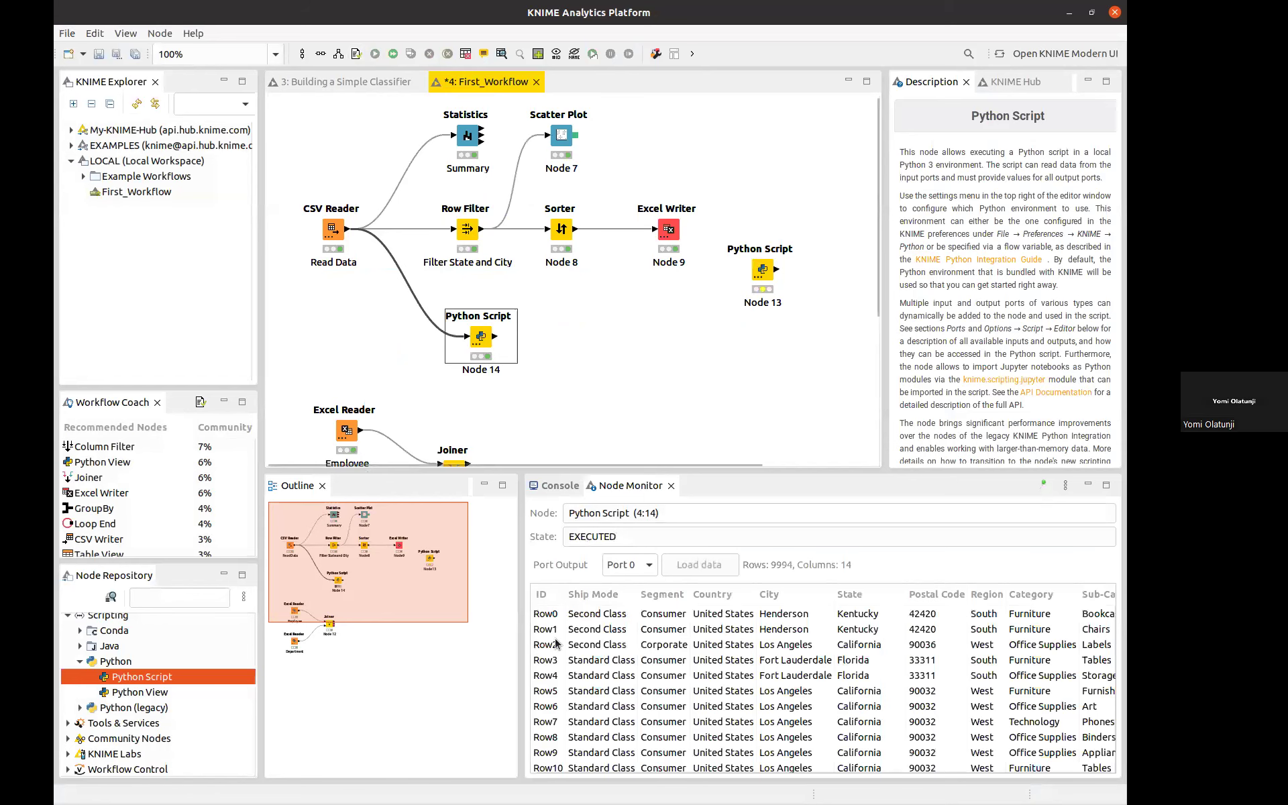
pyautogui.click(543, 713)
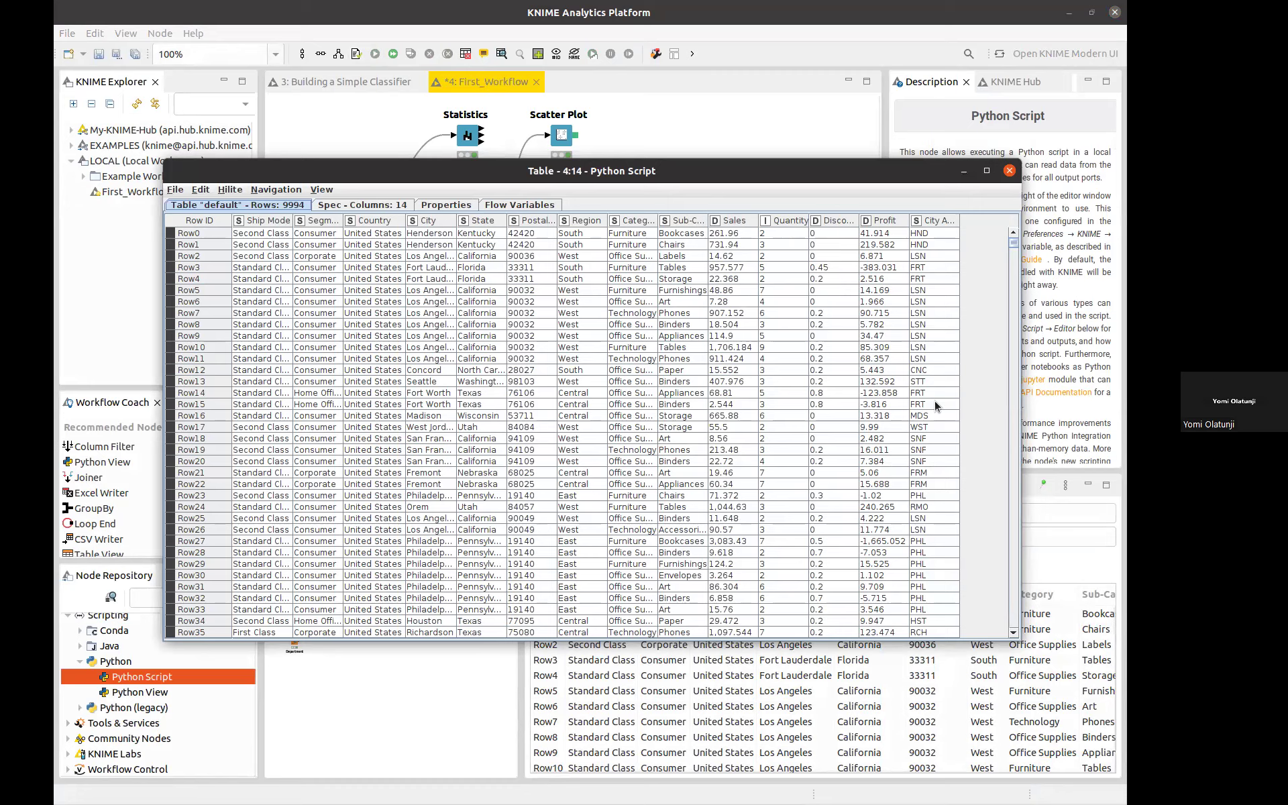
pyautogui.scroll(-3, 935, 401)
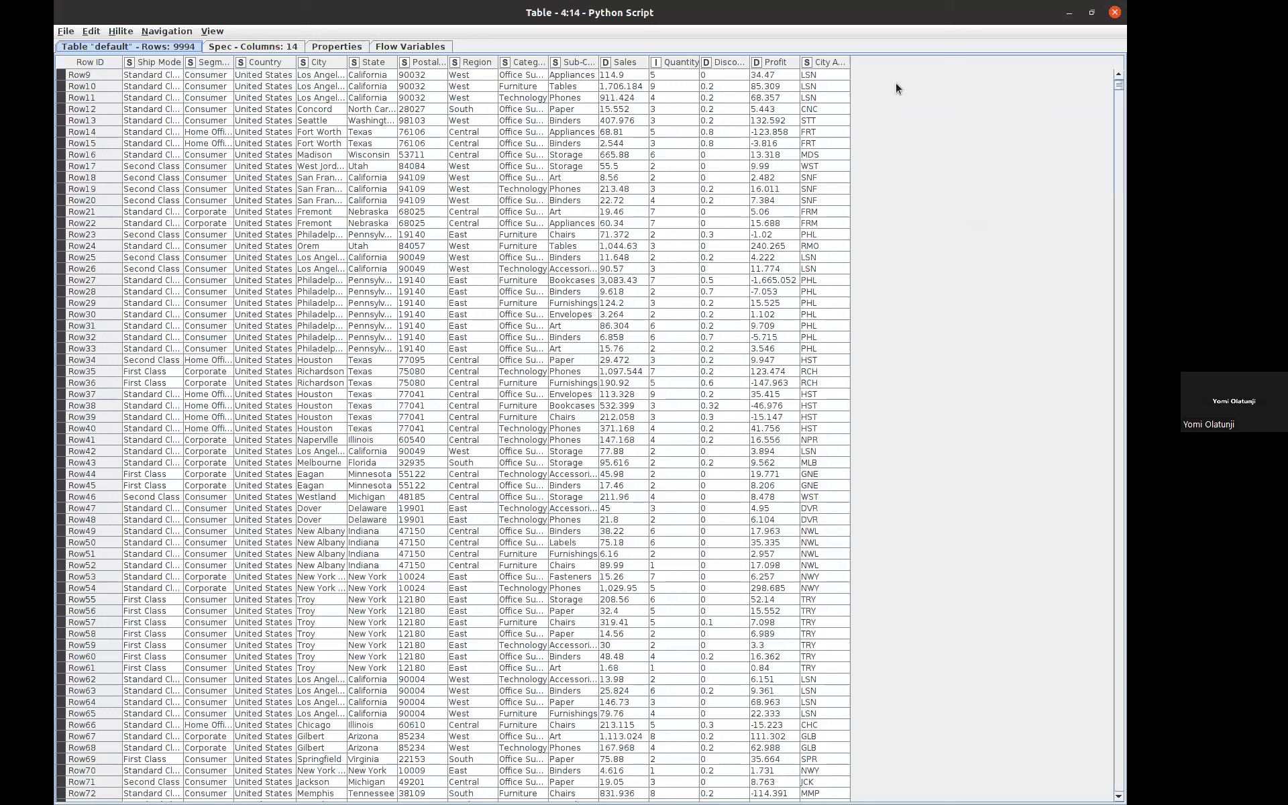
pyautogui.moveTo(850, 63); pyautogui.dragTo(895, 82)
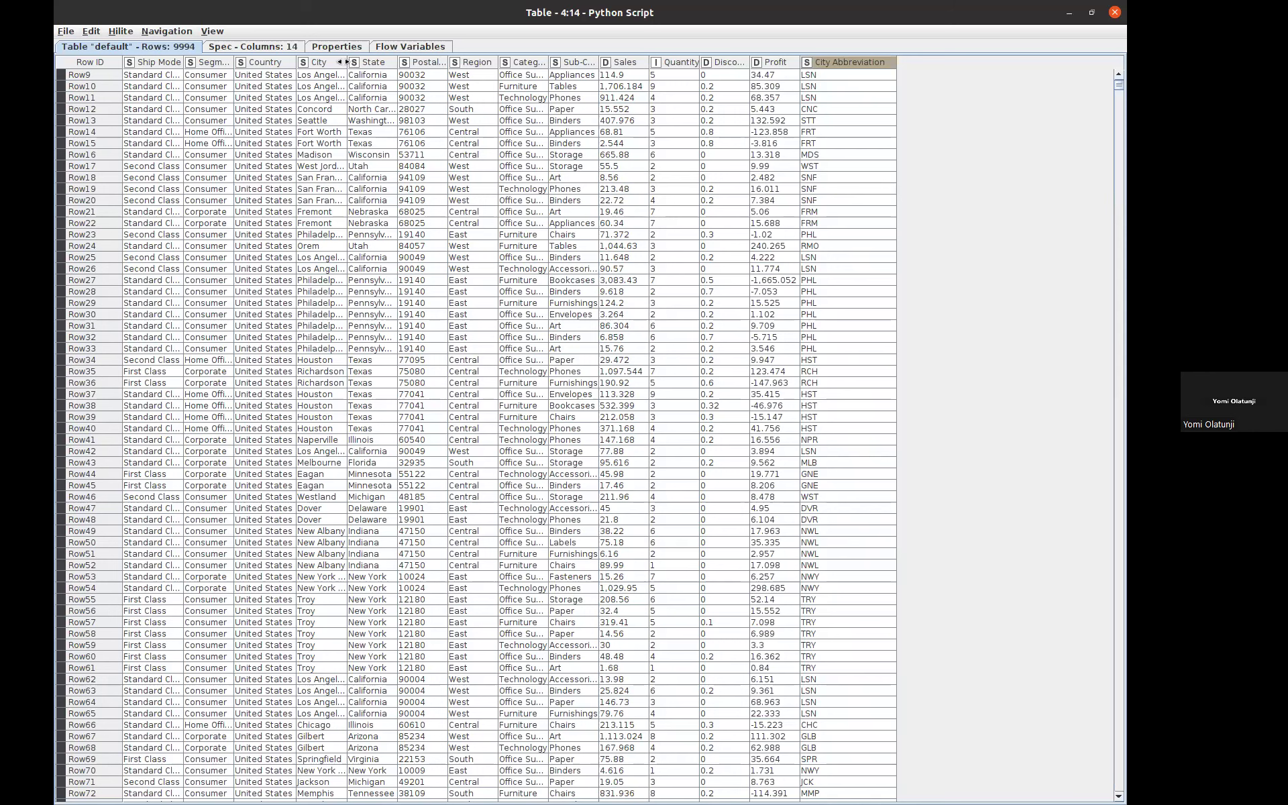
pyautogui.moveTo(346, 62); pyautogui.dragTo(394, 62)
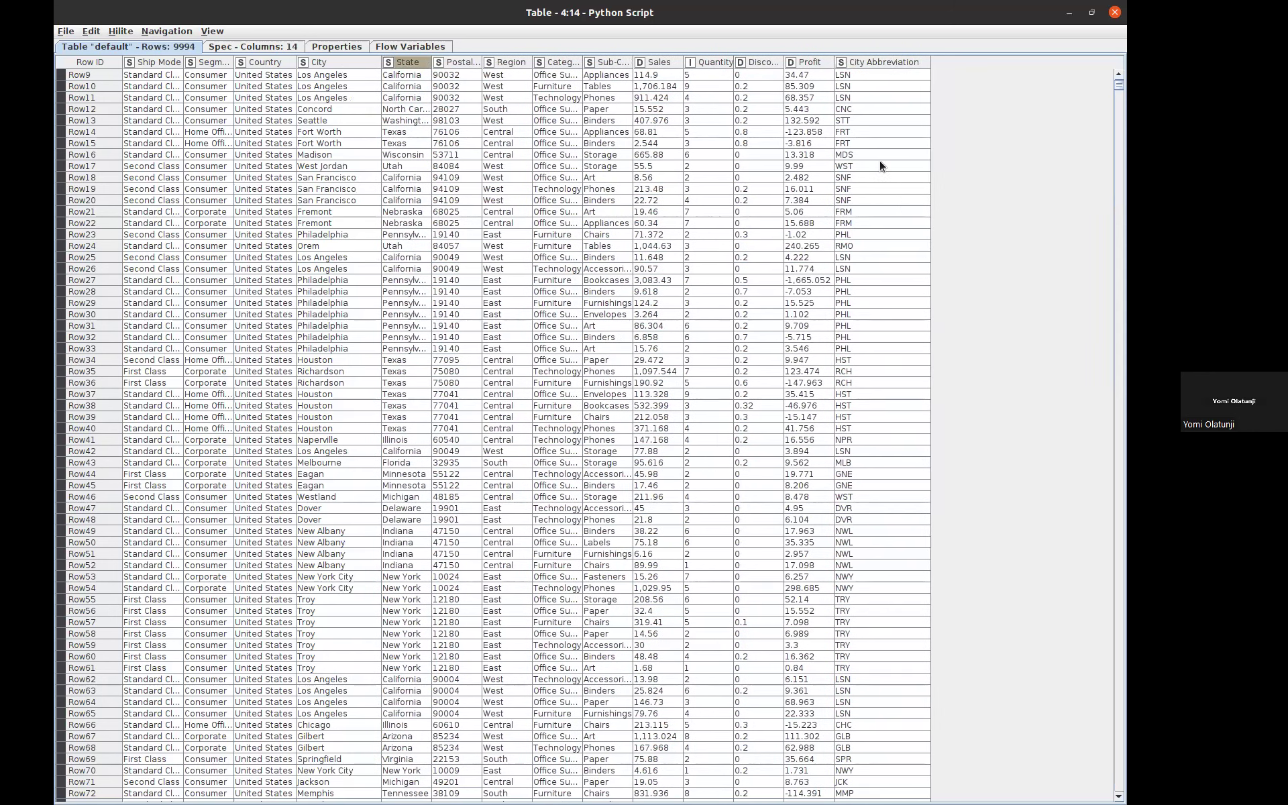
# Compare the City values with their City Abbreviation codes across the output table's rows, and close the table.
pyautogui.scroll(-6, 880, 161)
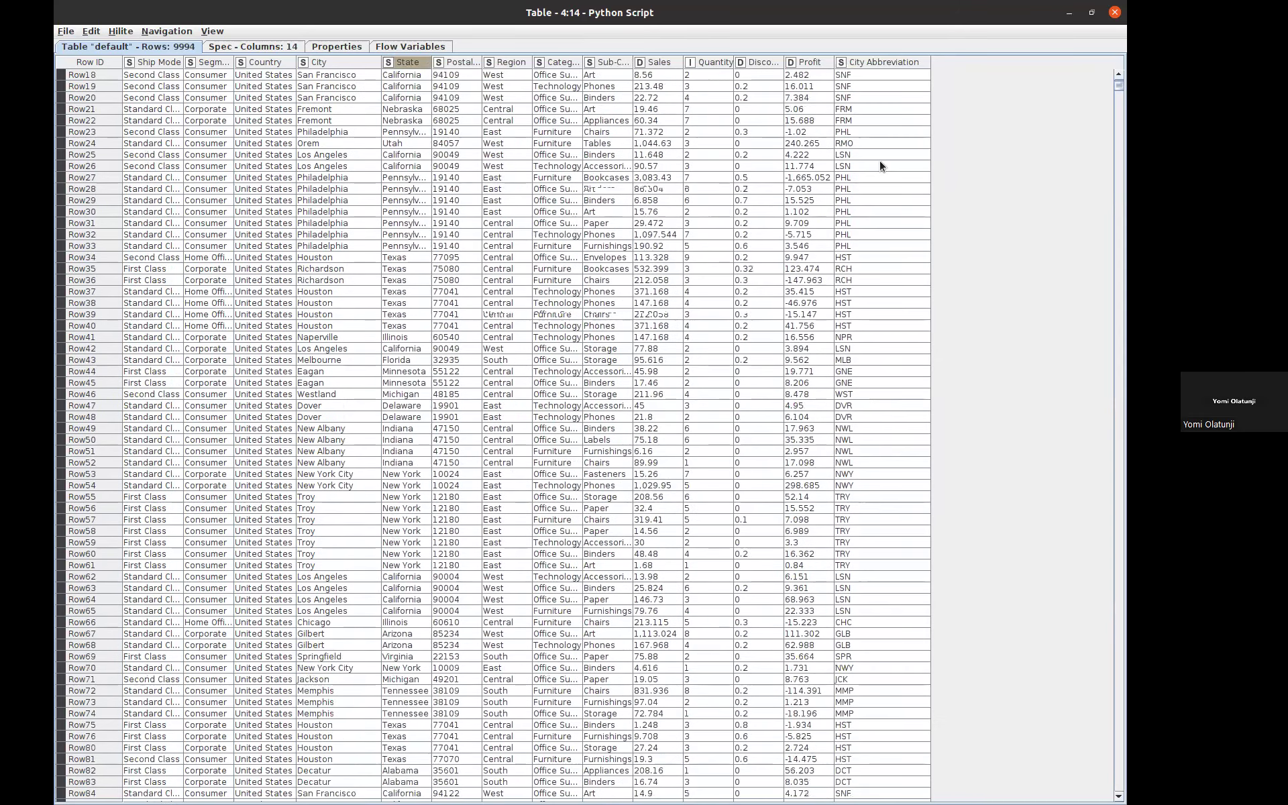
pyautogui.scroll(9, 477, 320)
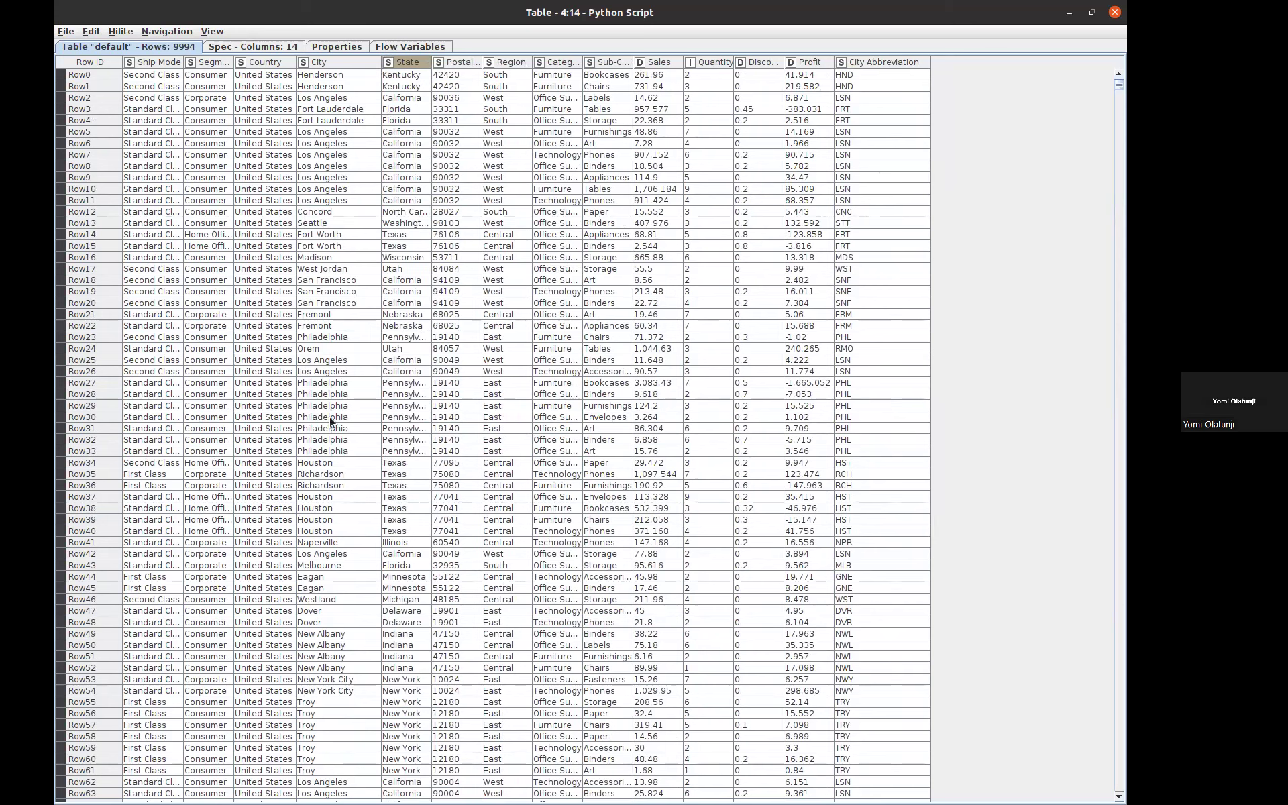
pyautogui.scroll(-6, 329, 419)
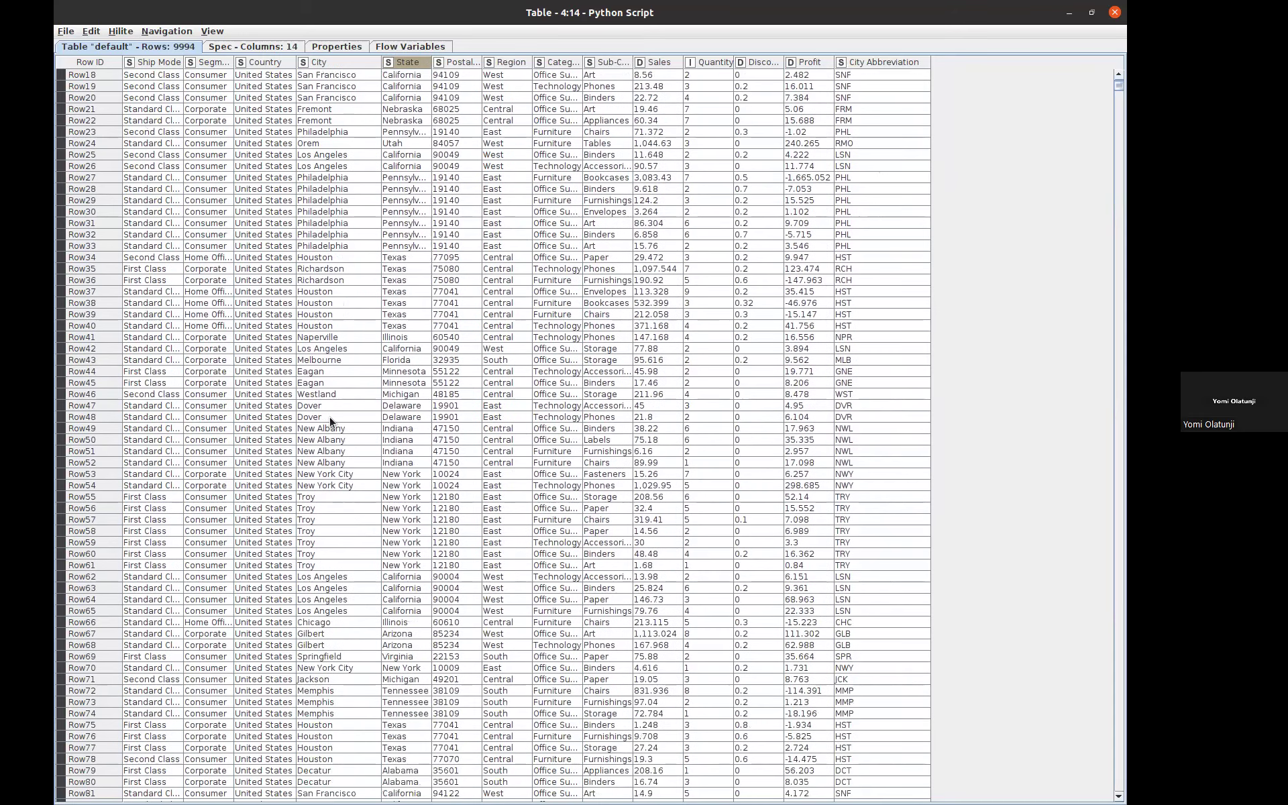
pyautogui.scroll(6, 330, 420)
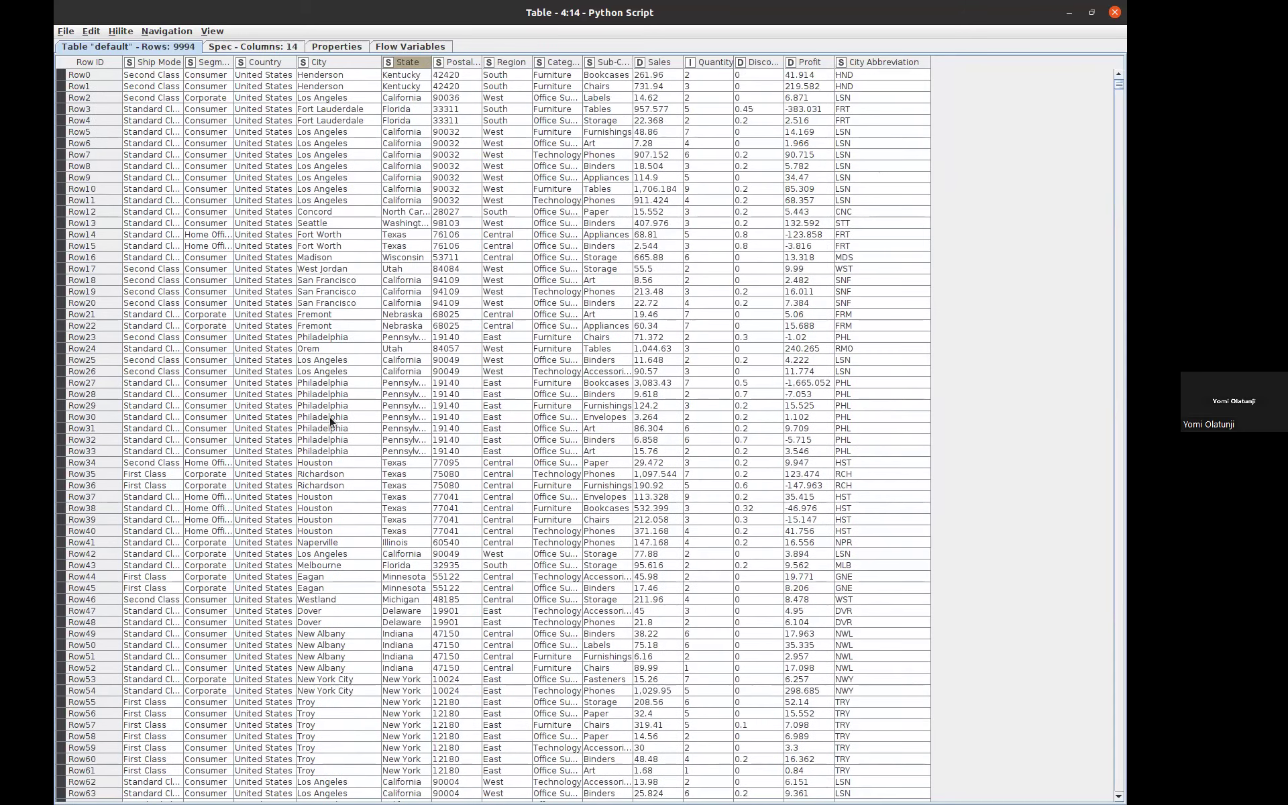
pyautogui.scroll(-6, 330, 421)
pyautogui.scroll(6, 330, 421)
pyautogui.scroll(-8, 330, 420)
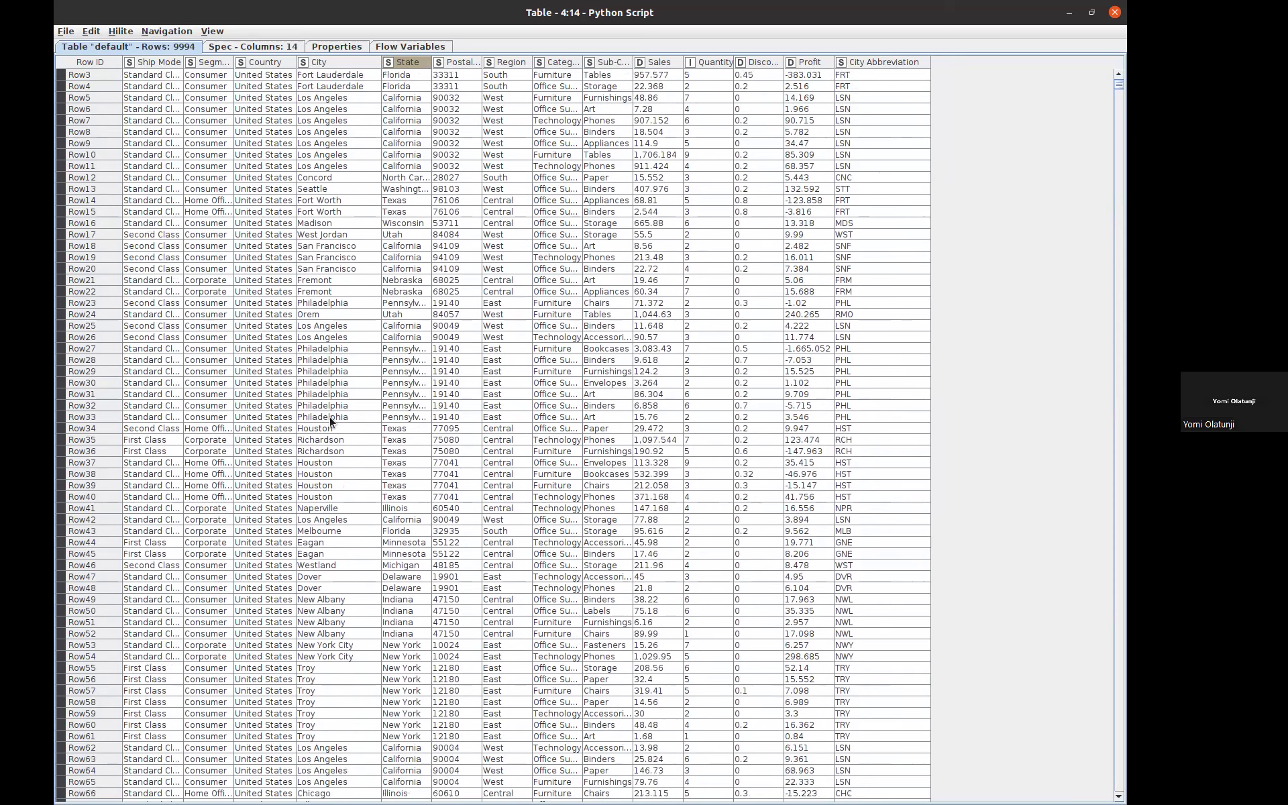
pyautogui.scroll(-5, 330, 420)
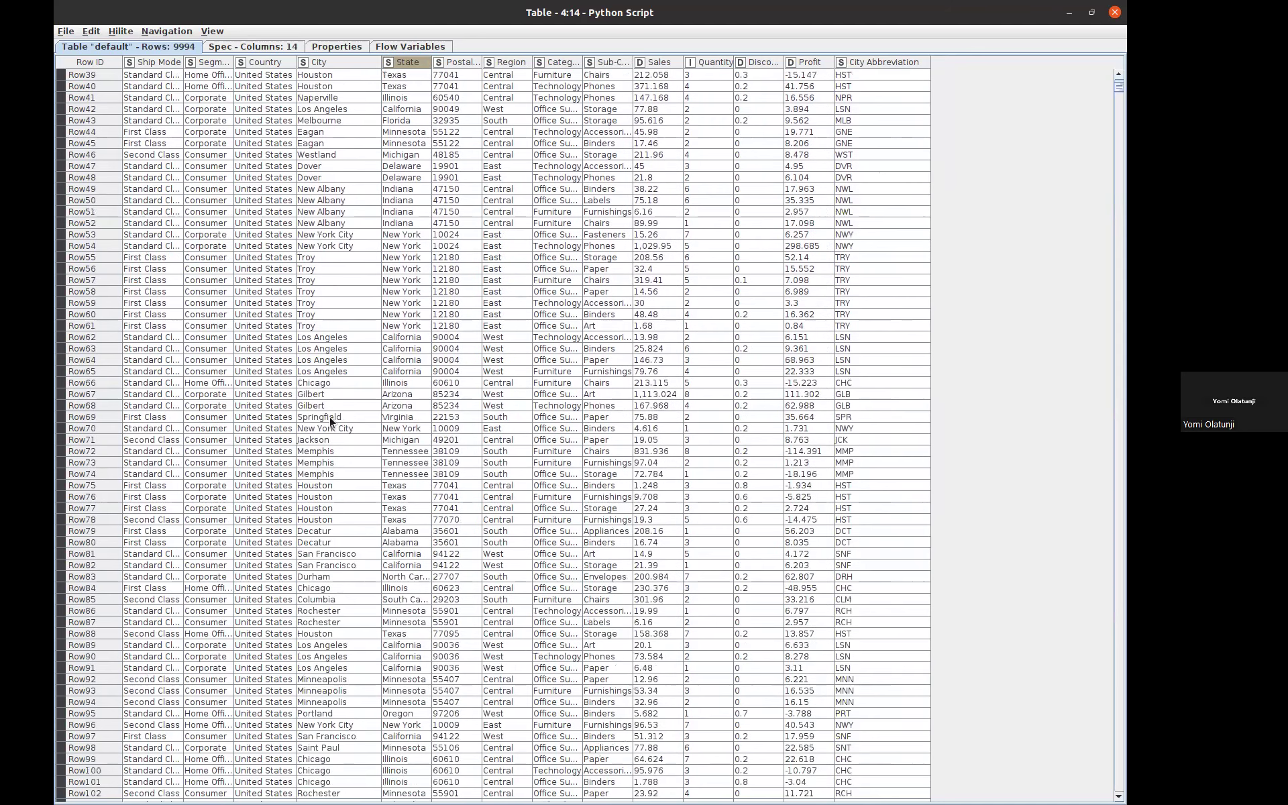
pyautogui.scroll(-1, 330, 421)
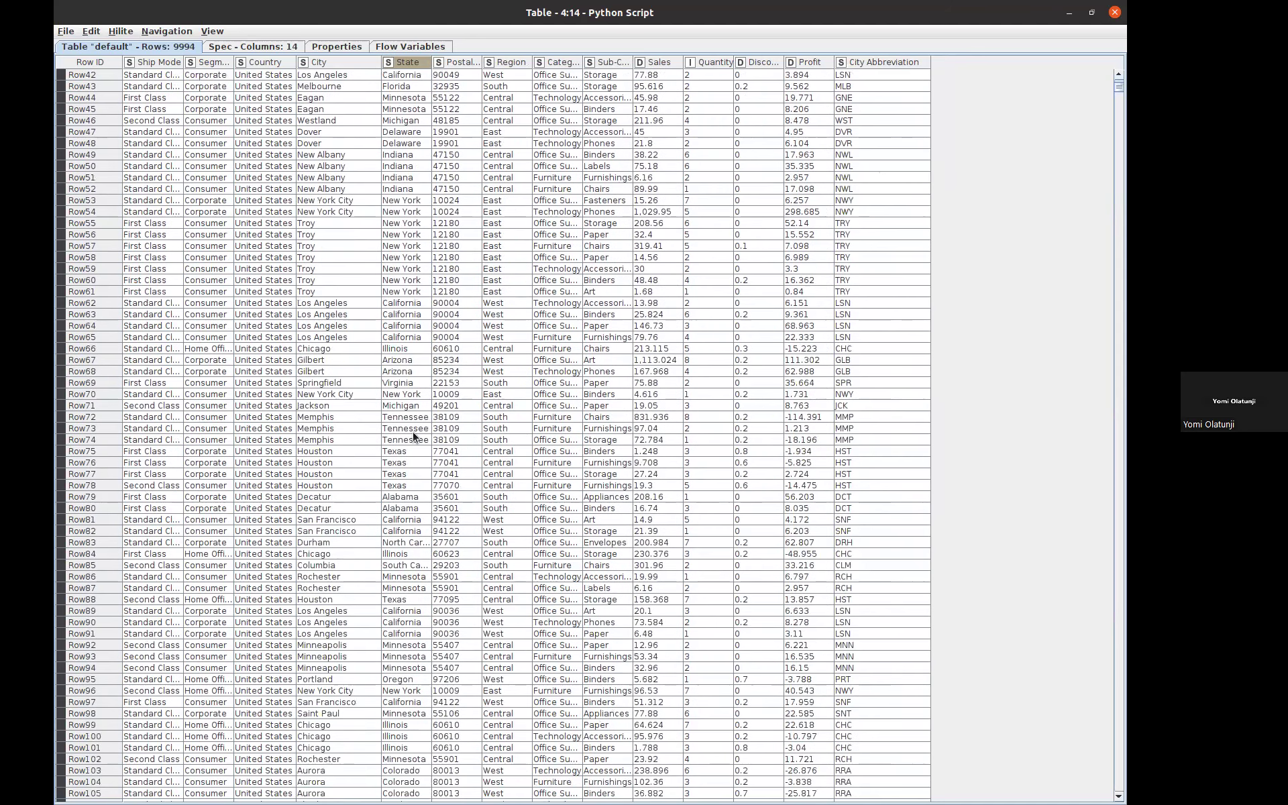
pyautogui.scroll(-12, 414, 437)
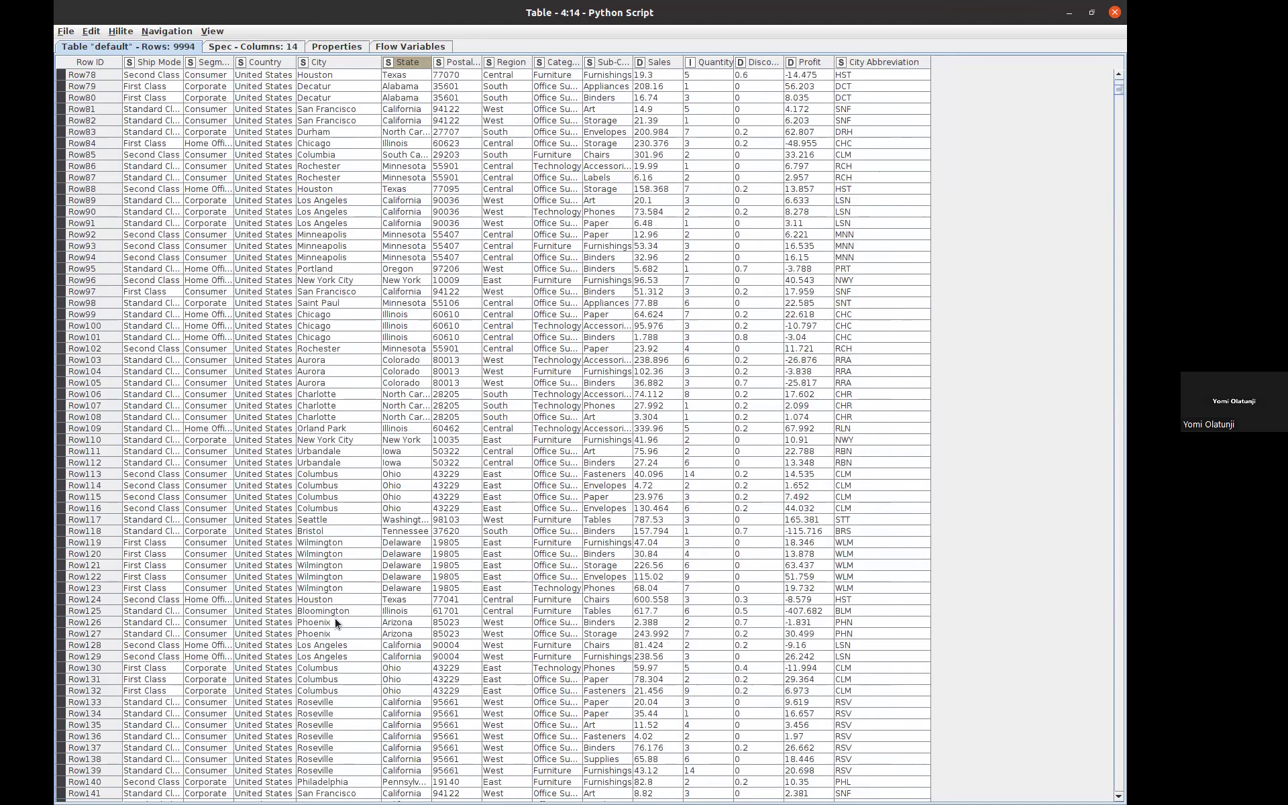
pyautogui.scroll(10, 335, 618)
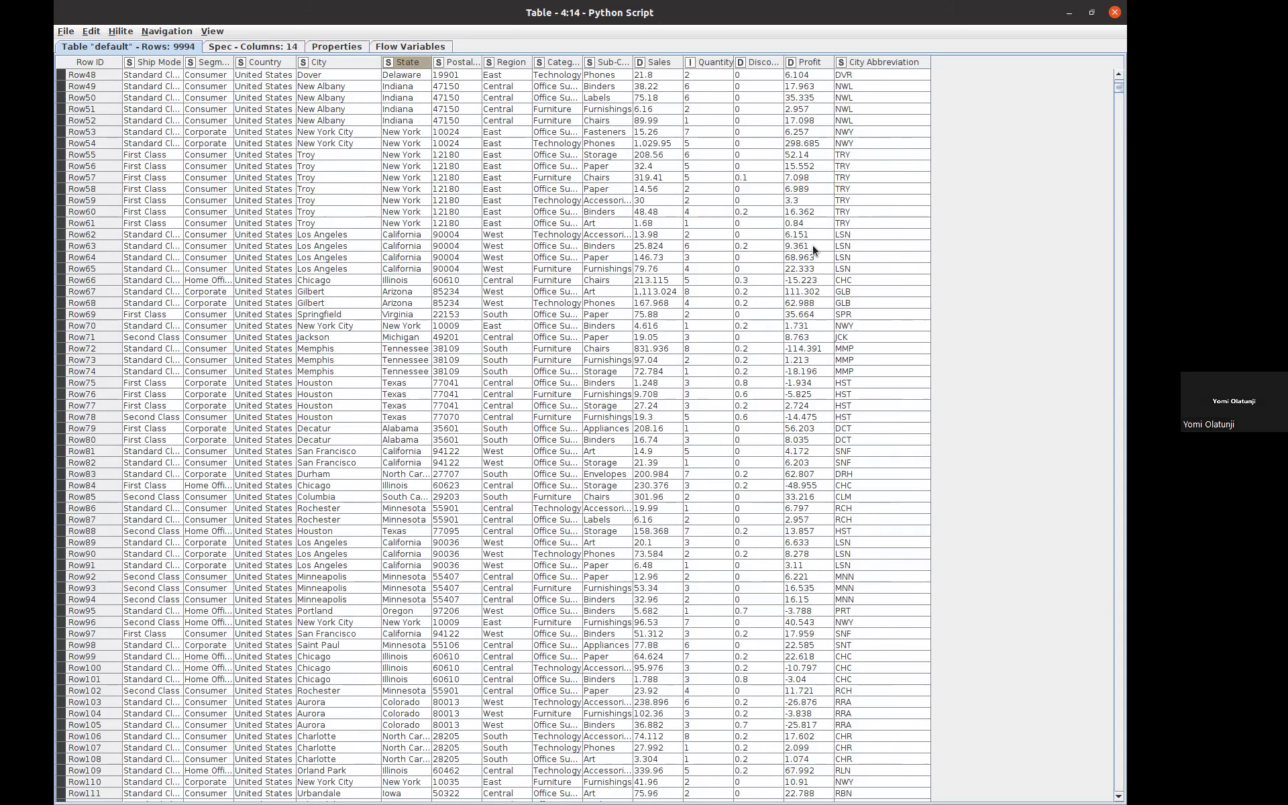
pyautogui.scroll(16, 811, 247)
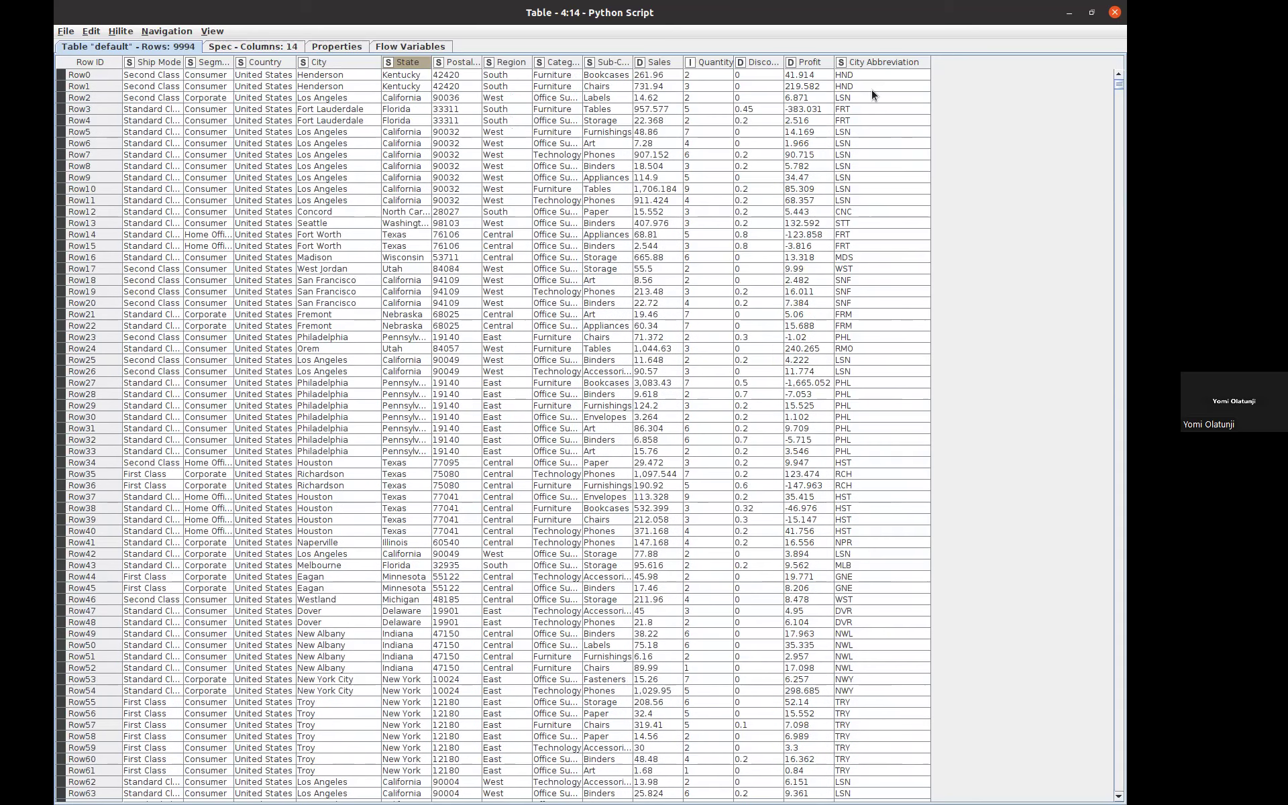
pyautogui.click(1114, 13)
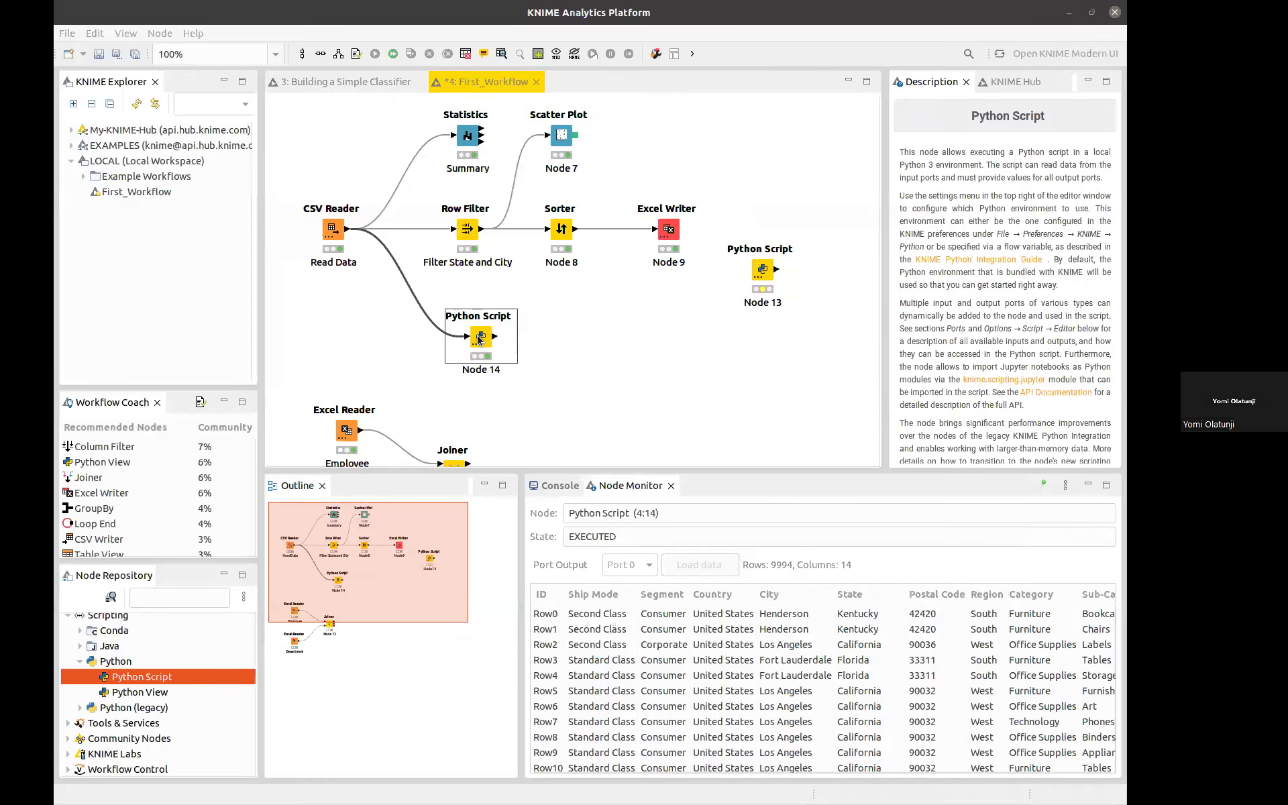
# Reopen the connected Python Script node's dialog and examine the consonant filter and the consonants[:3] part of the return statement.
pyautogui.doubleClick(478, 339)
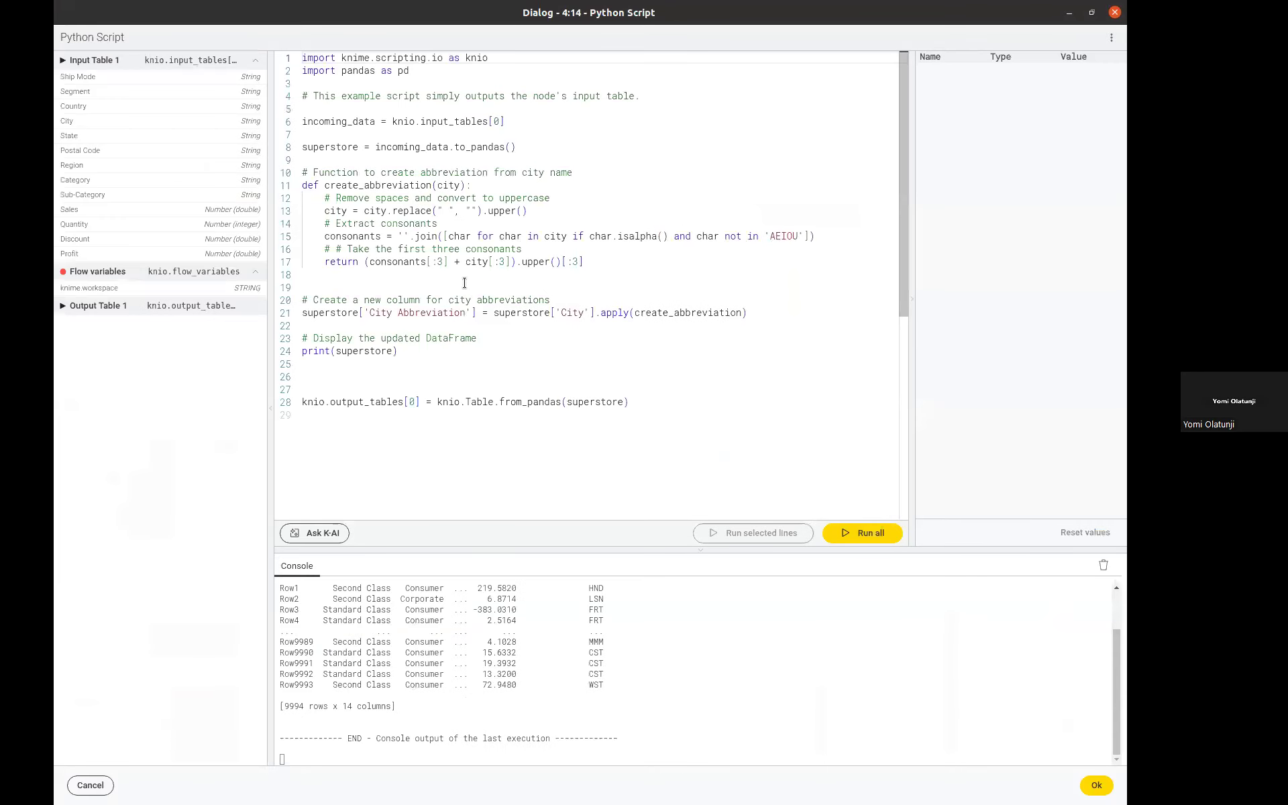
pyautogui.click(464, 283)
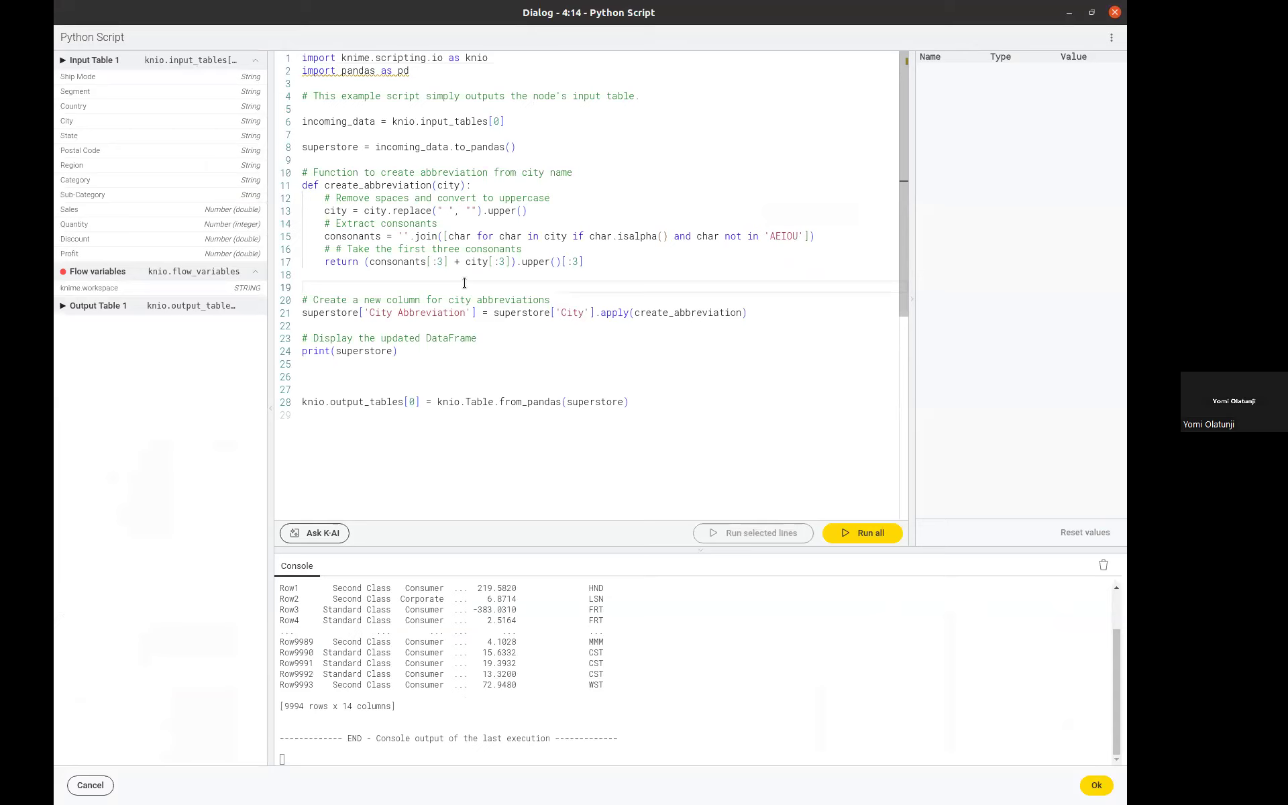
pyautogui.moveTo(802, 236); pyautogui.dragTo(667, 236)
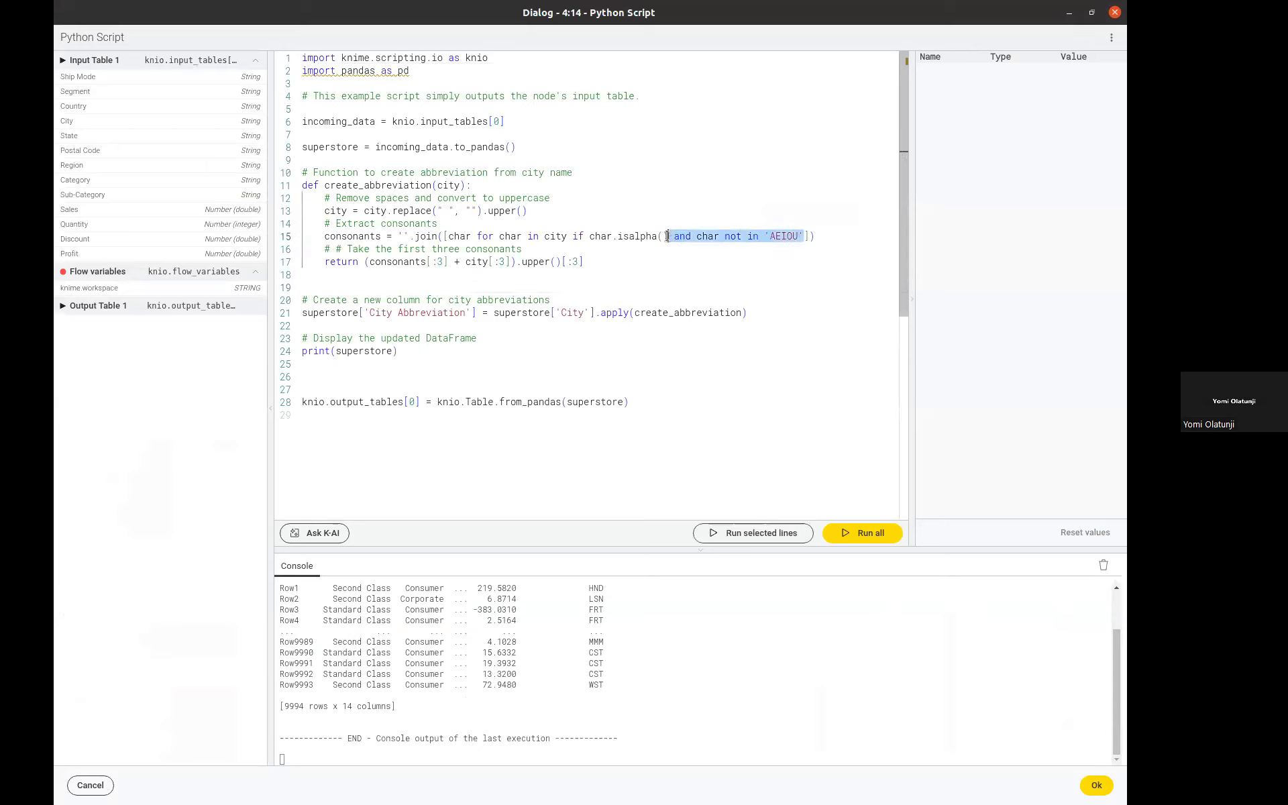
pyautogui.click(577, 262)
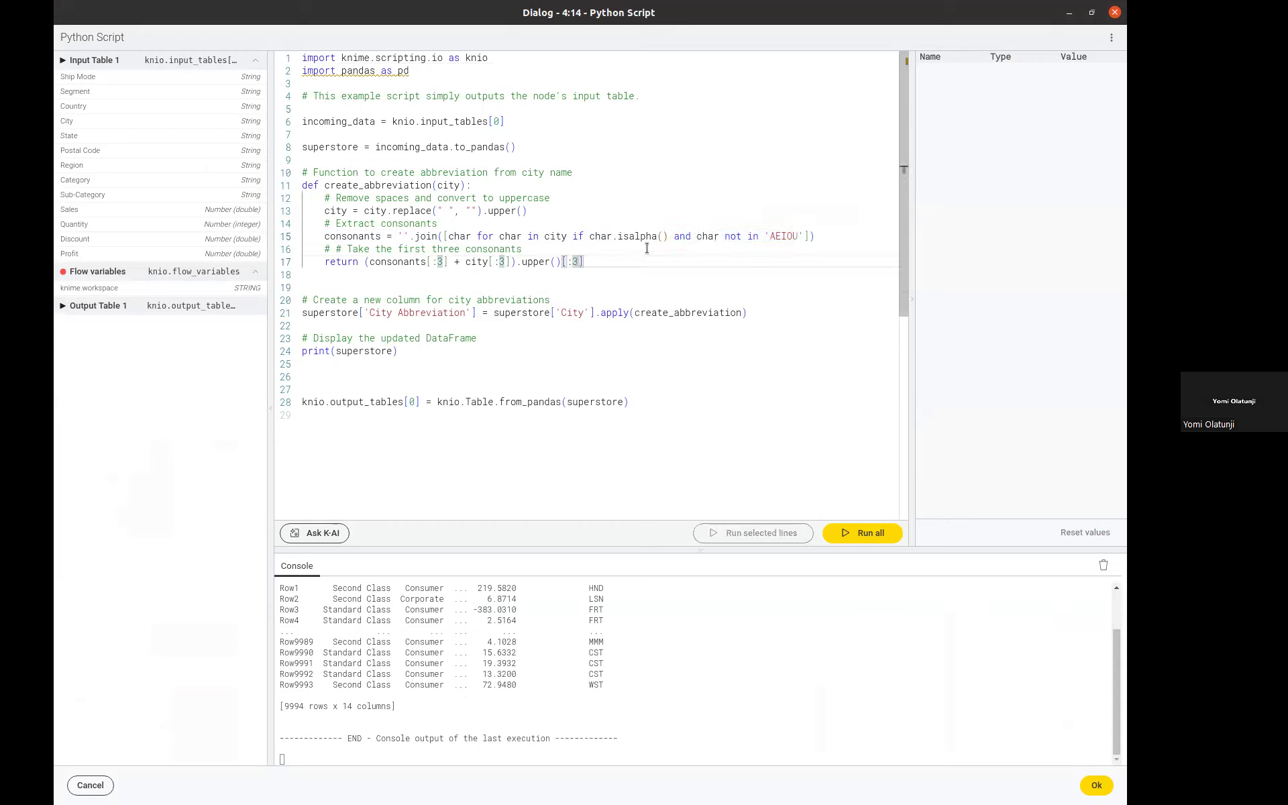
pyautogui.click(609, 271)
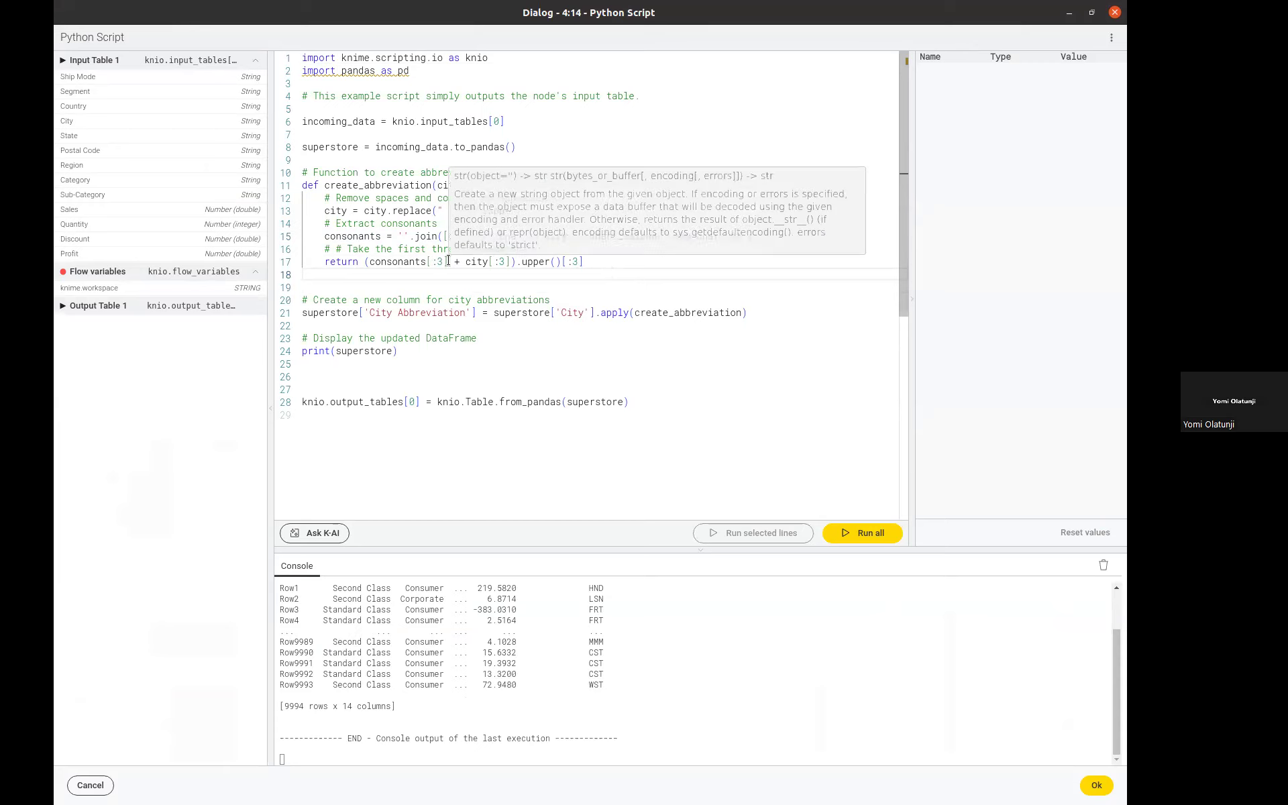
pyautogui.moveTo(448, 261); pyautogui.dragTo(403, 261)
pyautogui.doubleClick(354, 237)
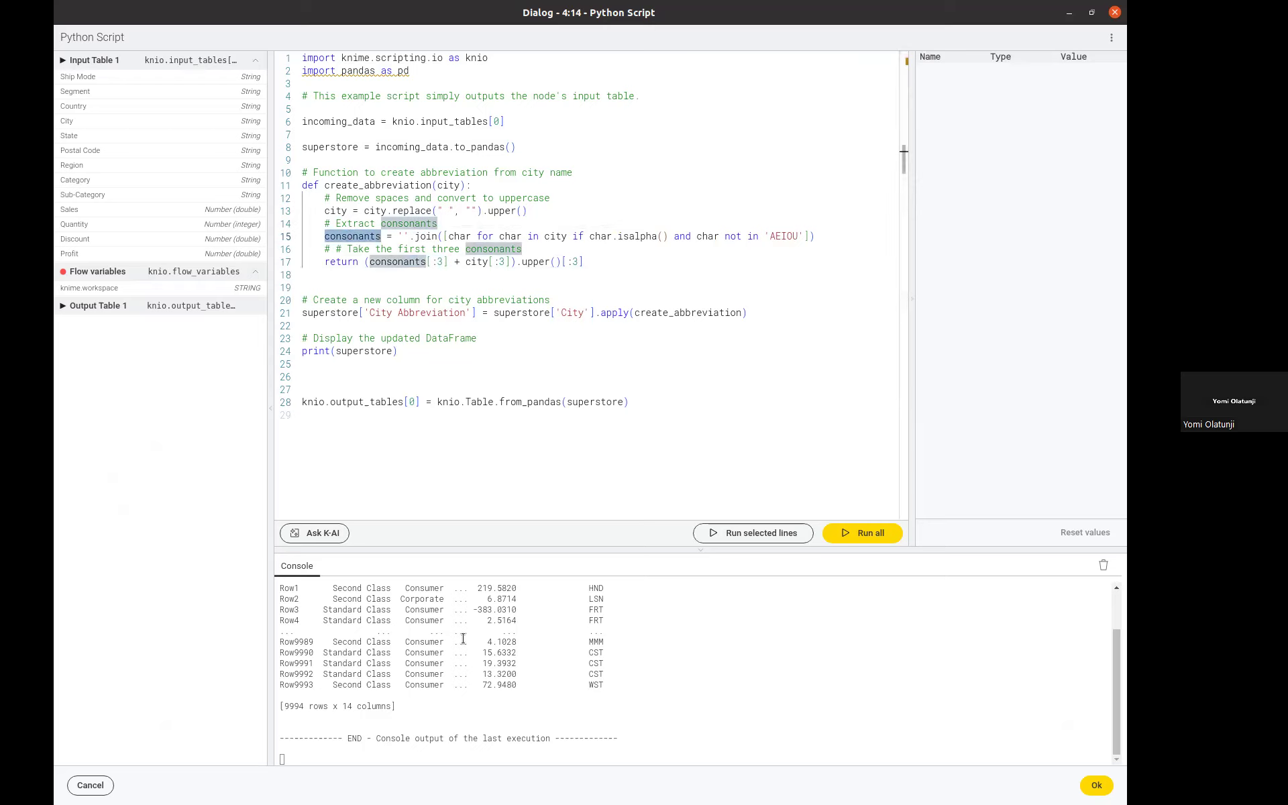
pyautogui.scroll(2, 463, 638)
pyautogui.click(577, 269)
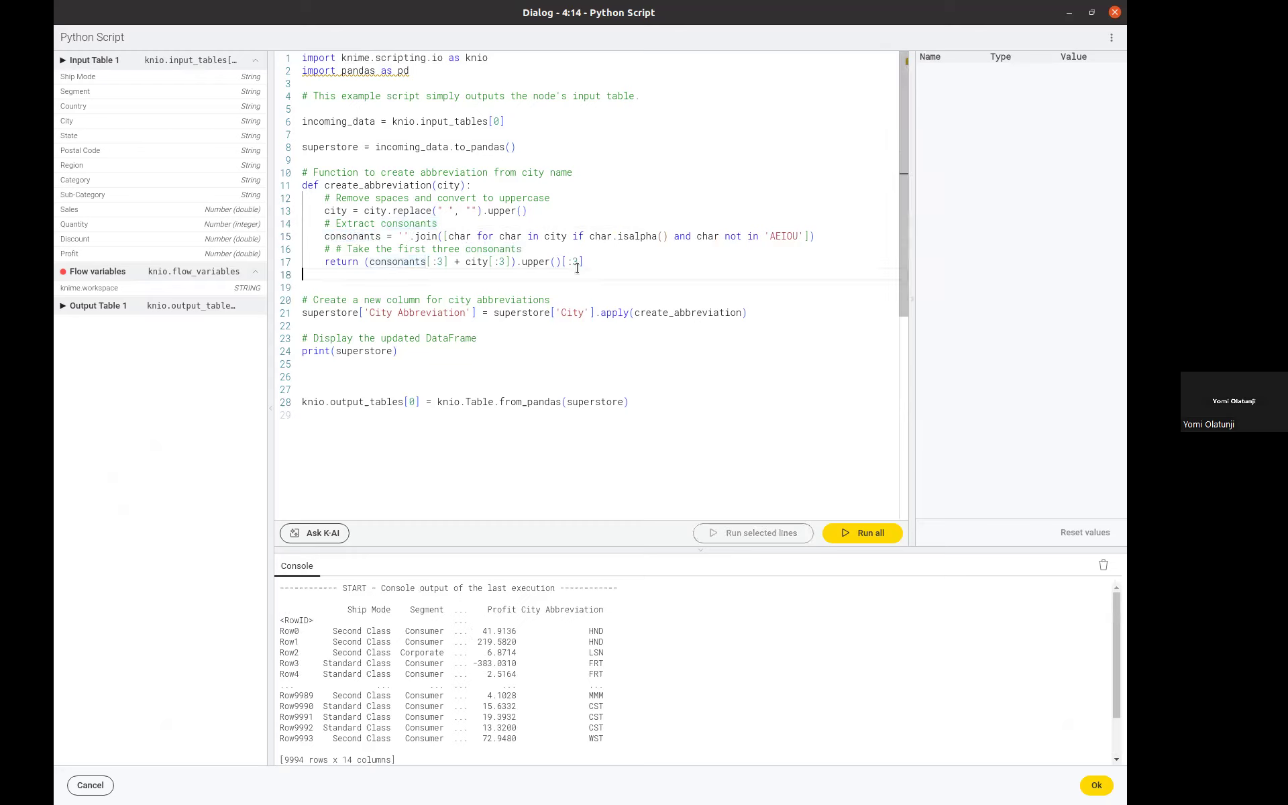
# Examine how the return statement combines consonants[:3] with city[:3], checking it against the City Abbreviation values in the console.
pyautogui.moveTo(356, 237)
pyautogui.moveTo(450, 262); pyautogui.dragTo(510, 262)
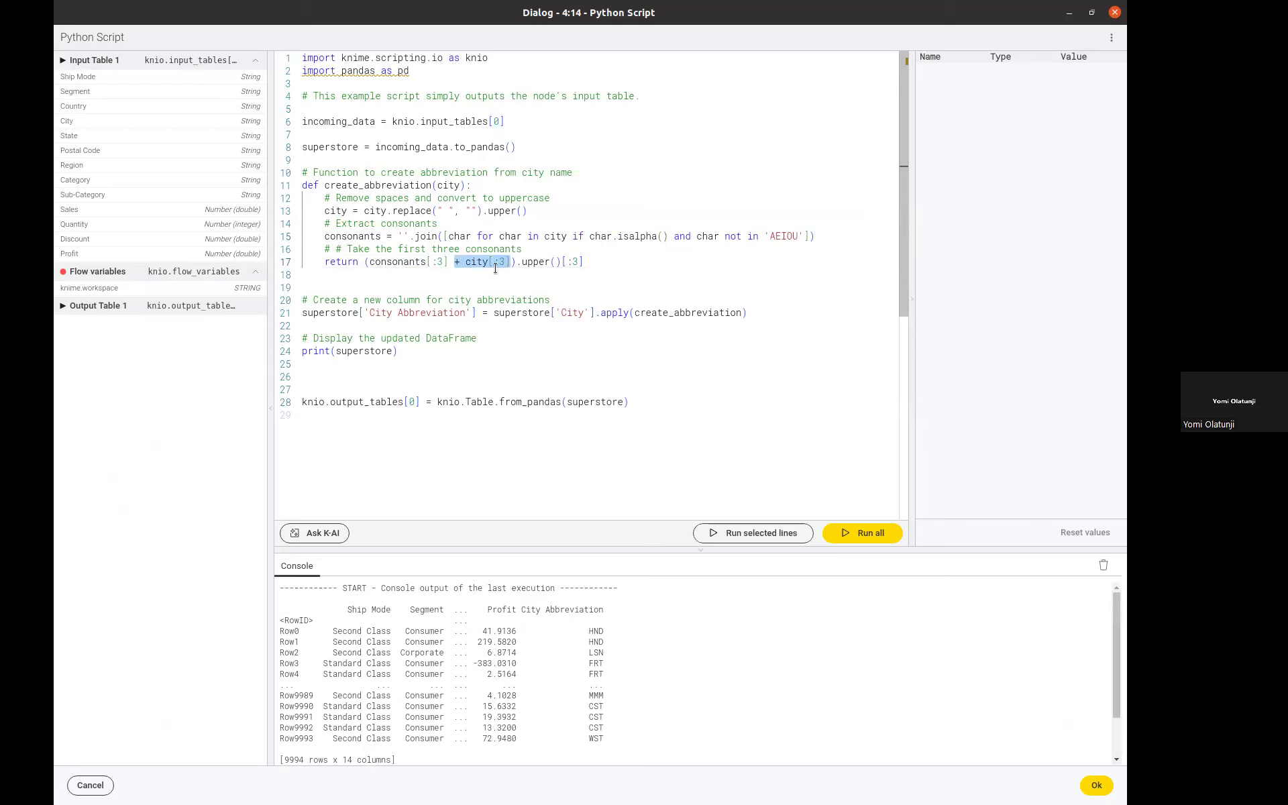
pyautogui.click(438, 269)
pyautogui.moveTo(370, 262); pyautogui.dragTo(466, 262)
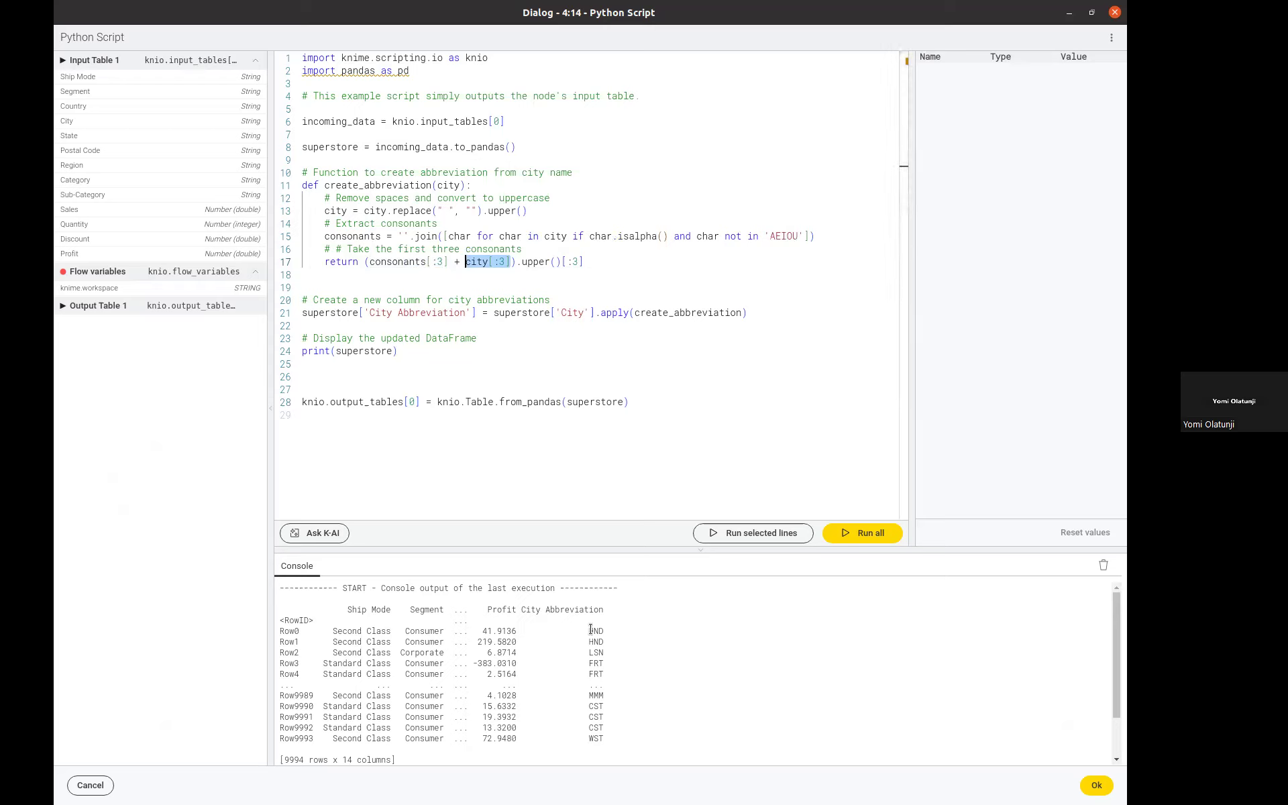
pyautogui.moveTo(588, 631); pyautogui.dragTo(601, 634)
pyautogui.click(470, 249)
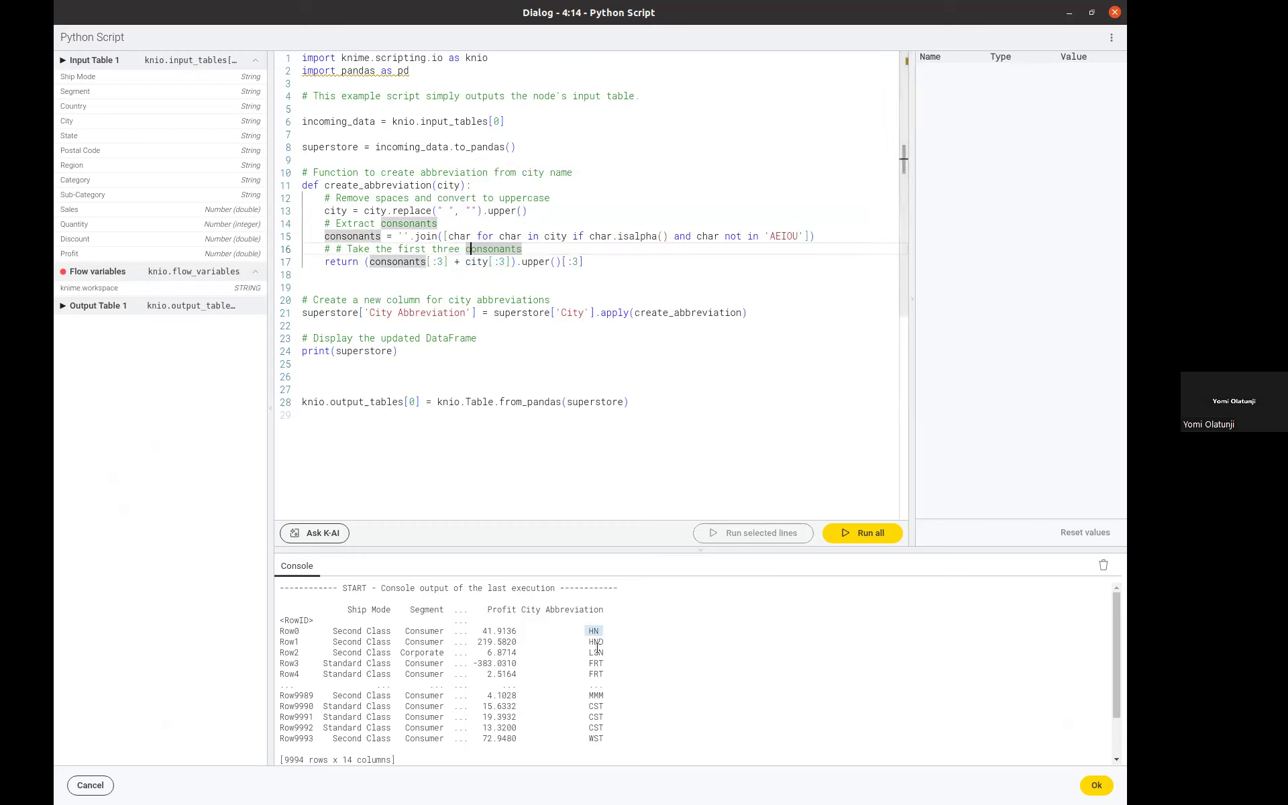
pyautogui.press('Down')
pyautogui.press('Left')
pyautogui.press('Left')
pyautogui.press('Left')
pyautogui.press('Left')
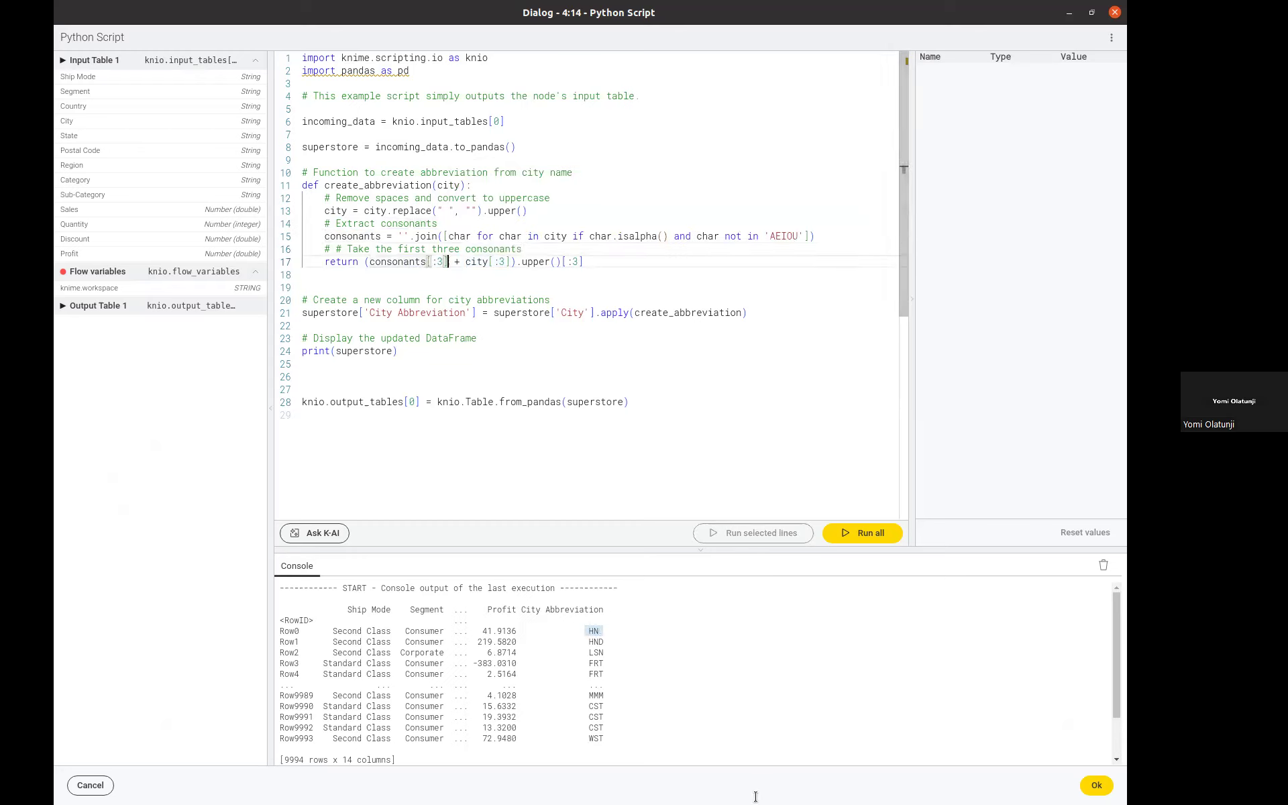
pyautogui.click(651, 640)
pyautogui.doubleClick(477, 262)
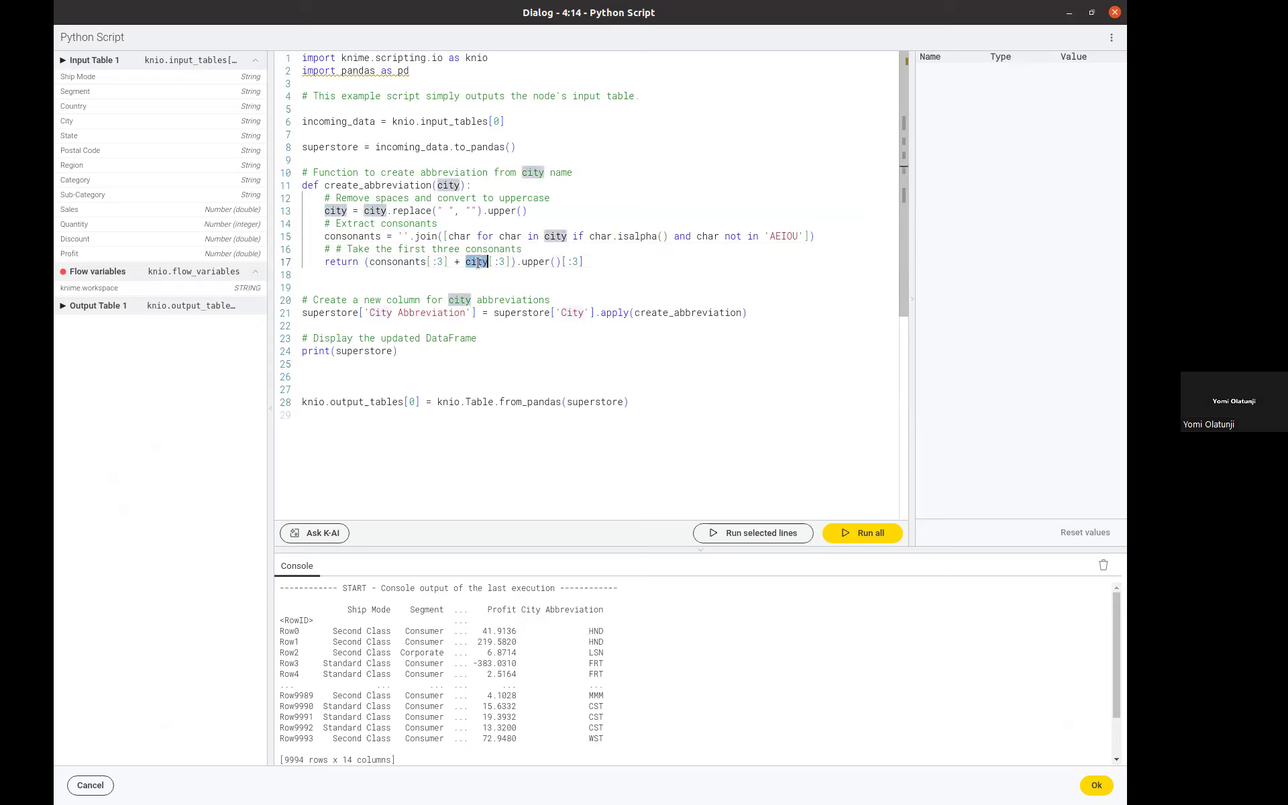
pyautogui.doubleClick(333, 211)
# Try a final slice of [:5] in the create_abbreviation return statement and run the whole script.
pyautogui.click(581, 261)
pyautogui.press('Left')
pyautogui.press('Left')
pyautogui.press('Delete')
pyautogui.write('5')
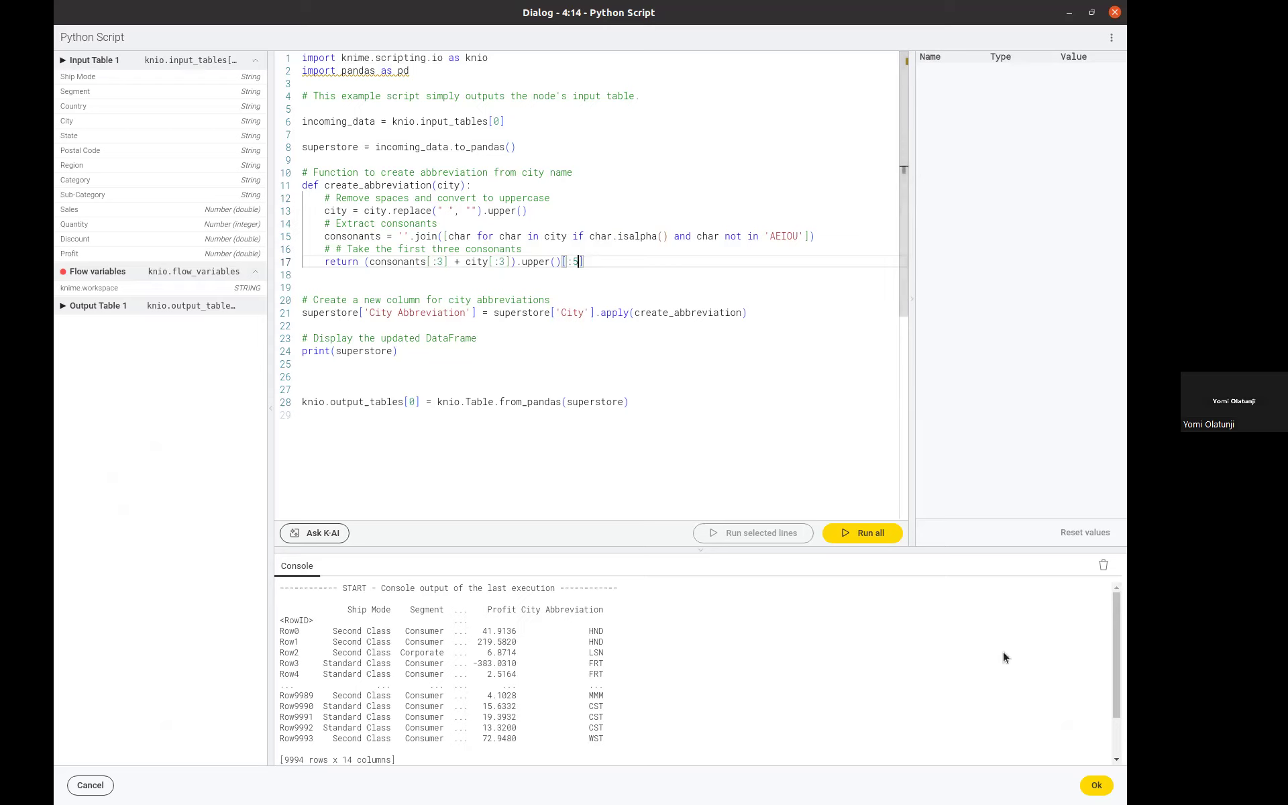
pyautogui.click(872, 537)
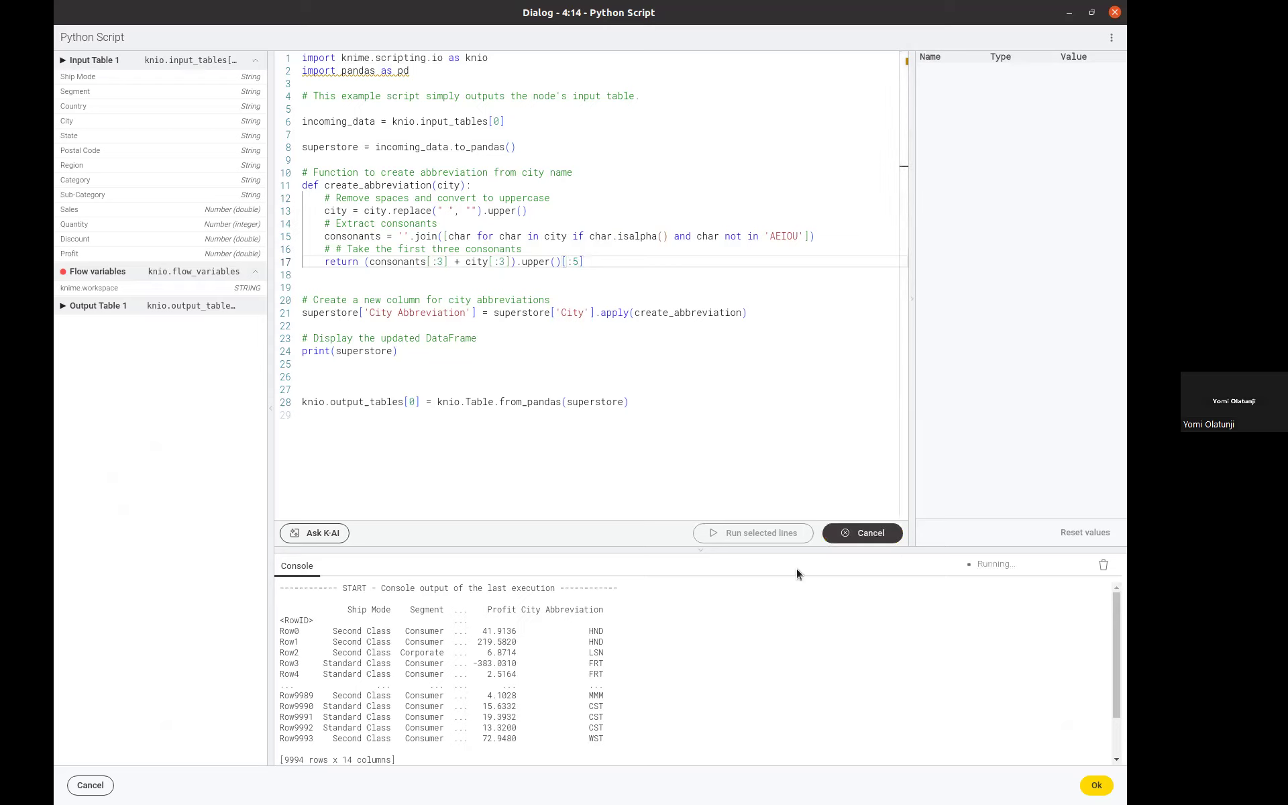
# Inspect the first row's City Abbreviation in the console output, and close the script dialog without applying the edit.
pyautogui.moveTo(578, 620); pyautogui.dragTo(602, 620)
pyautogui.click(610, 621)
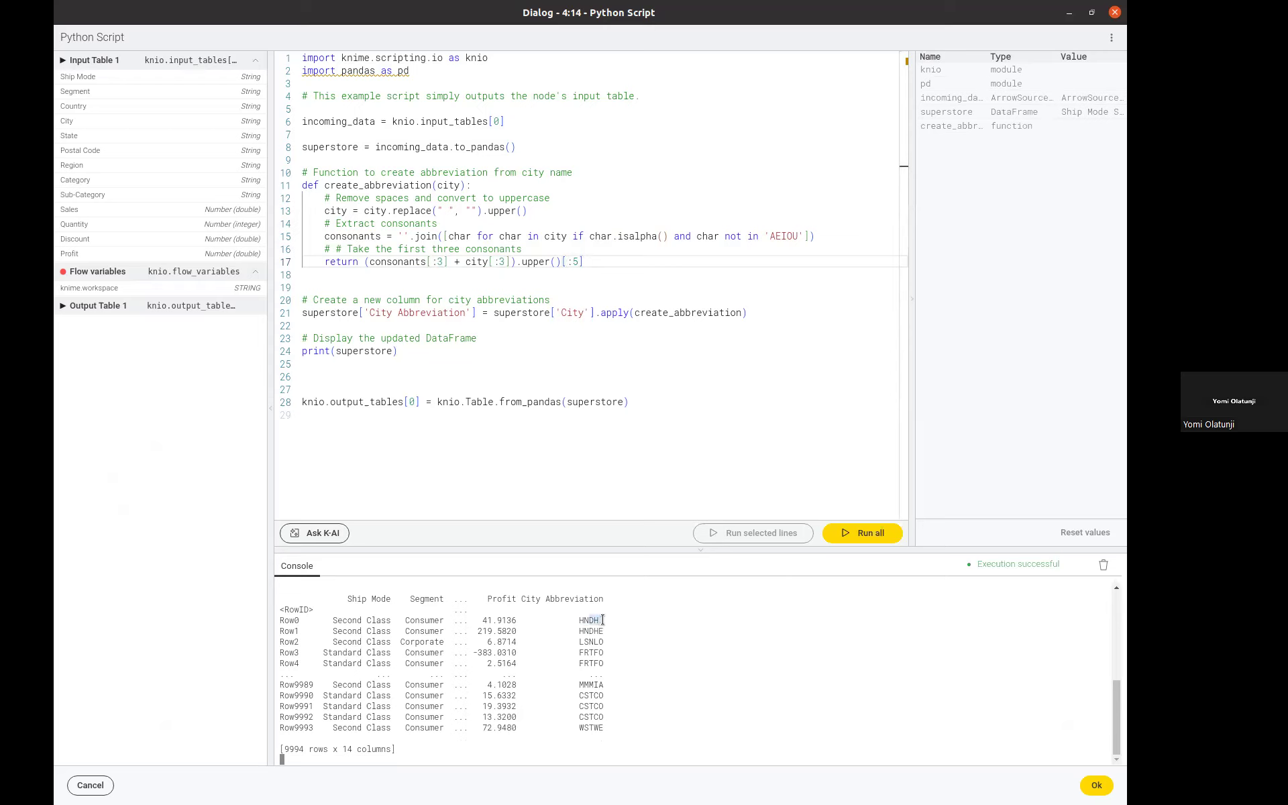
pyautogui.click(613, 617)
pyautogui.click(1114, 12)
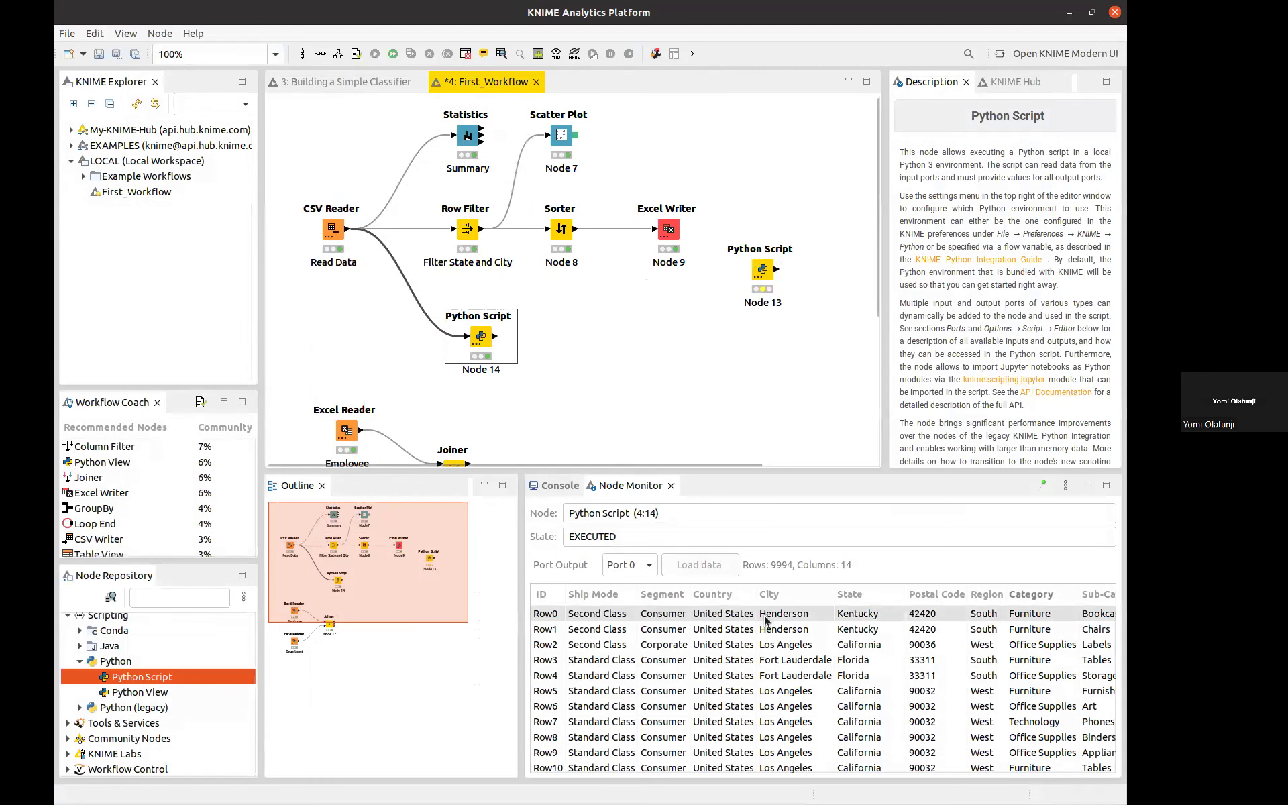
# Reopen the connected Python Script node's dialog and examine the city[:3] and consonants[:3] parts of the return statement.
pyautogui.hscroll(5, 771, 619)
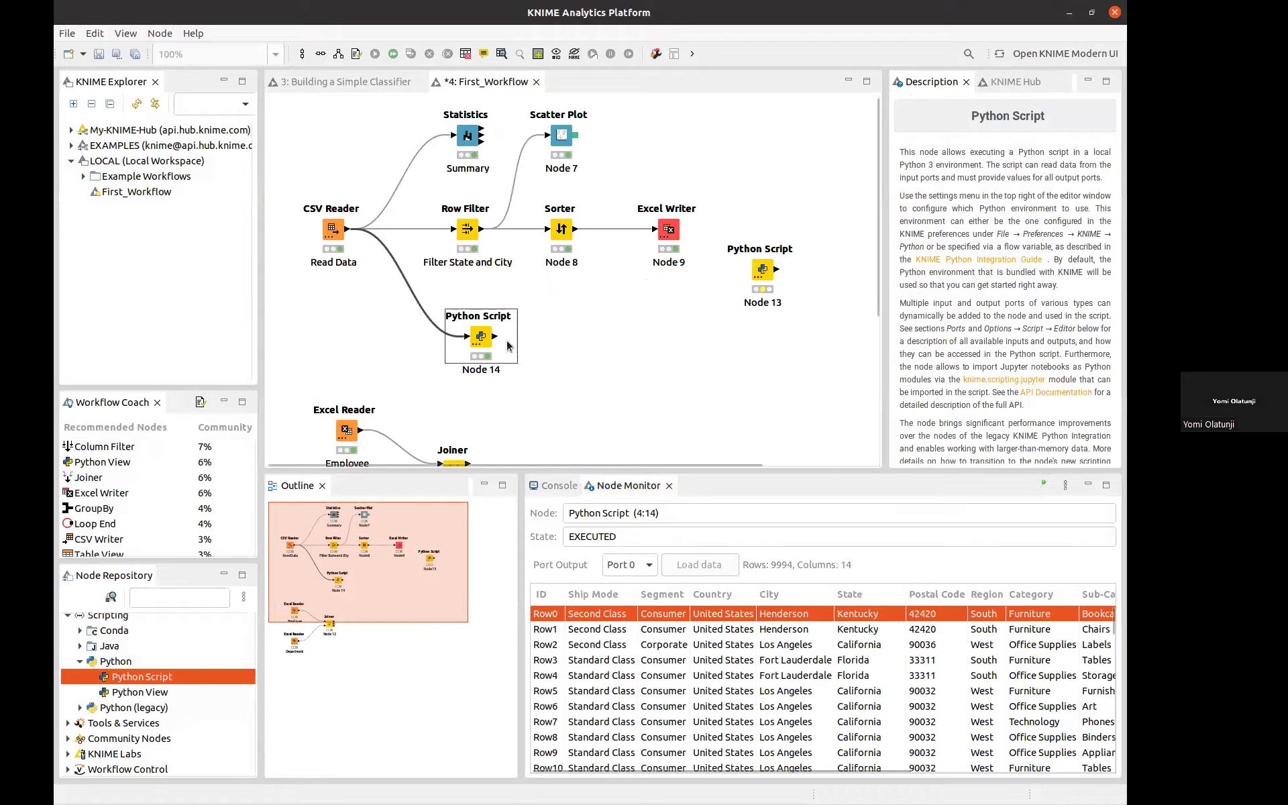
pyautogui.doubleClick(482, 339)
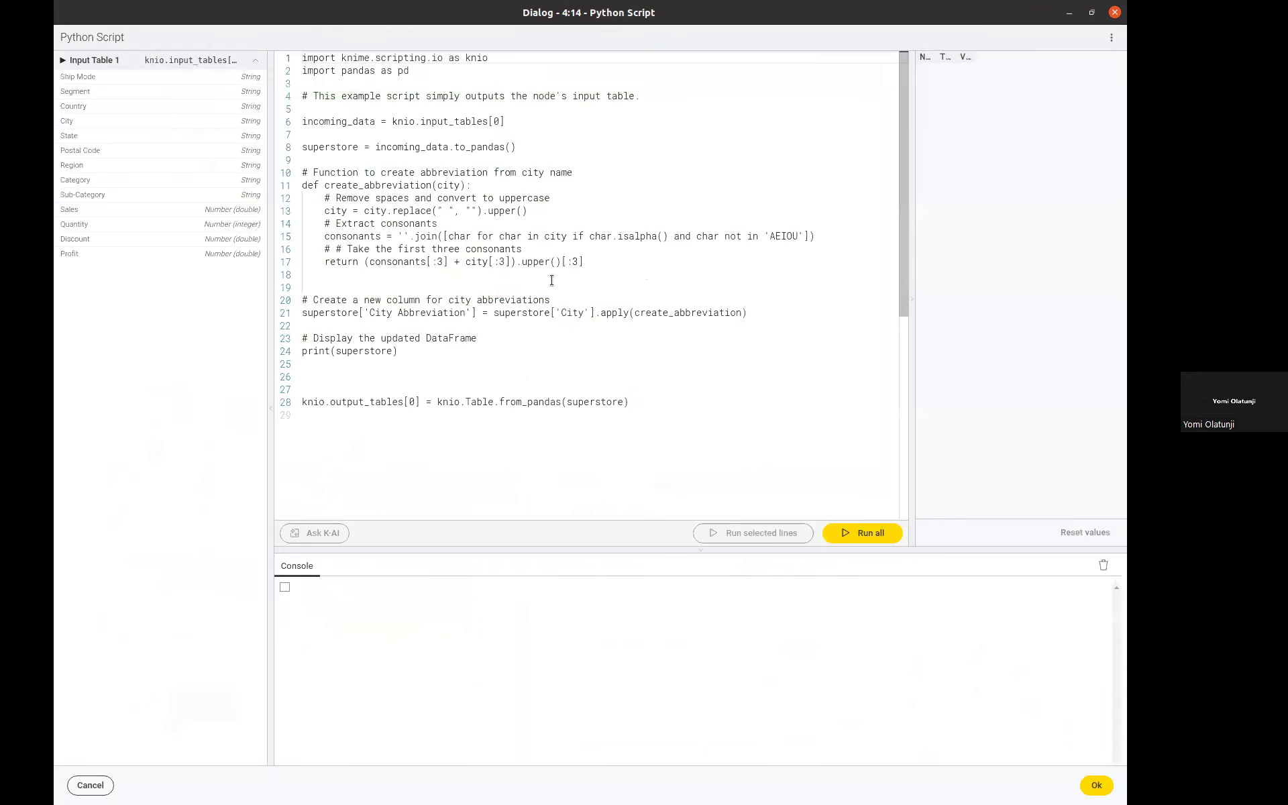
pyautogui.moveTo(465, 262); pyautogui.dragTo(511, 262)
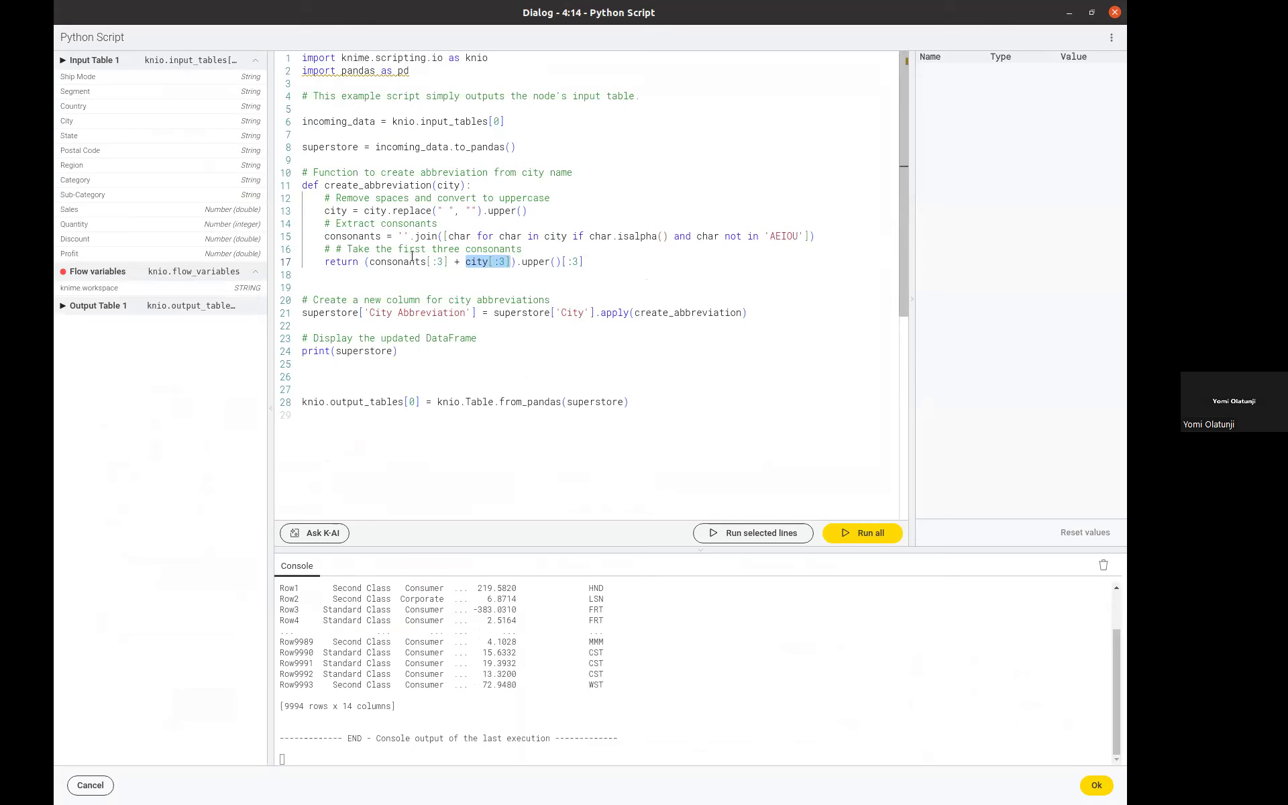
pyautogui.moveTo(416, 262)
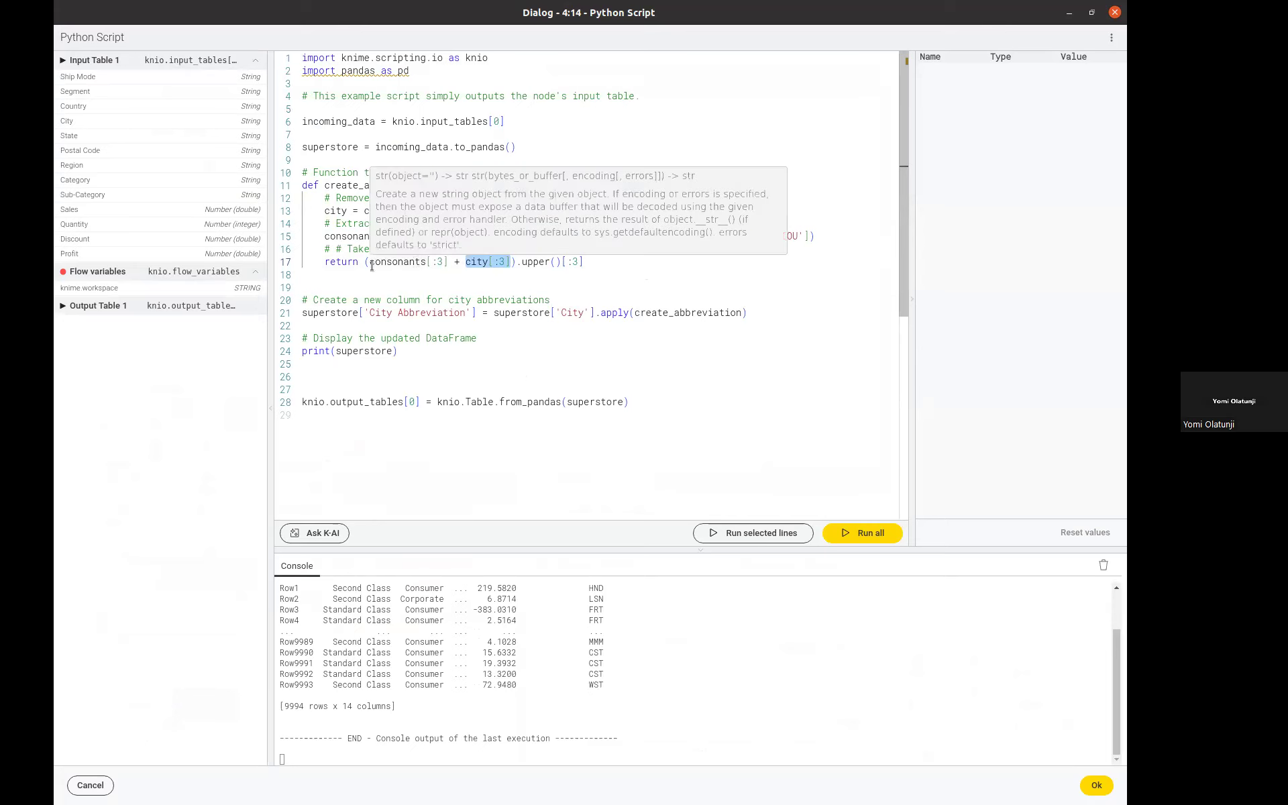
pyautogui.moveTo(369, 262); pyautogui.dragTo(439, 261)
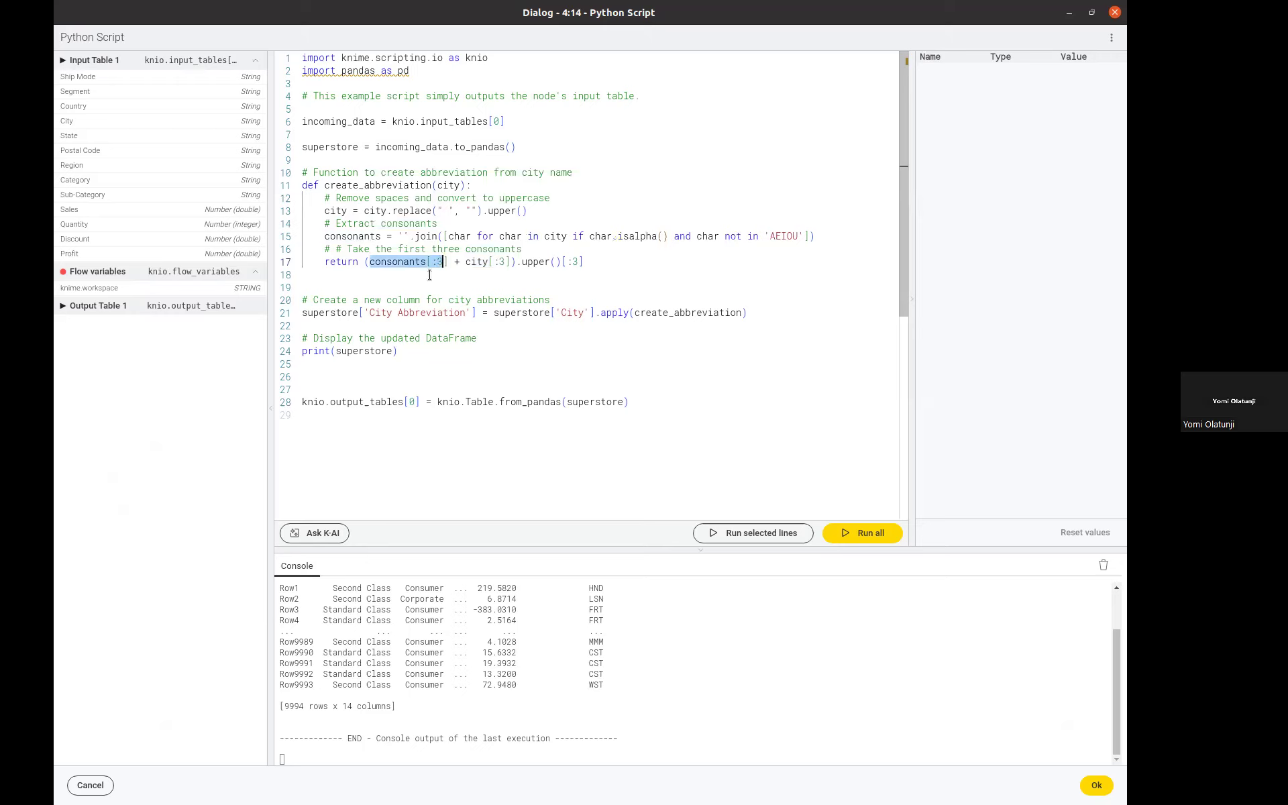
# Write the sample combined string HNDHEN on the blank line below the return statement and compare it with the final [:3] slice.
pyautogui.click(428, 276)
pyautogui.write('H')
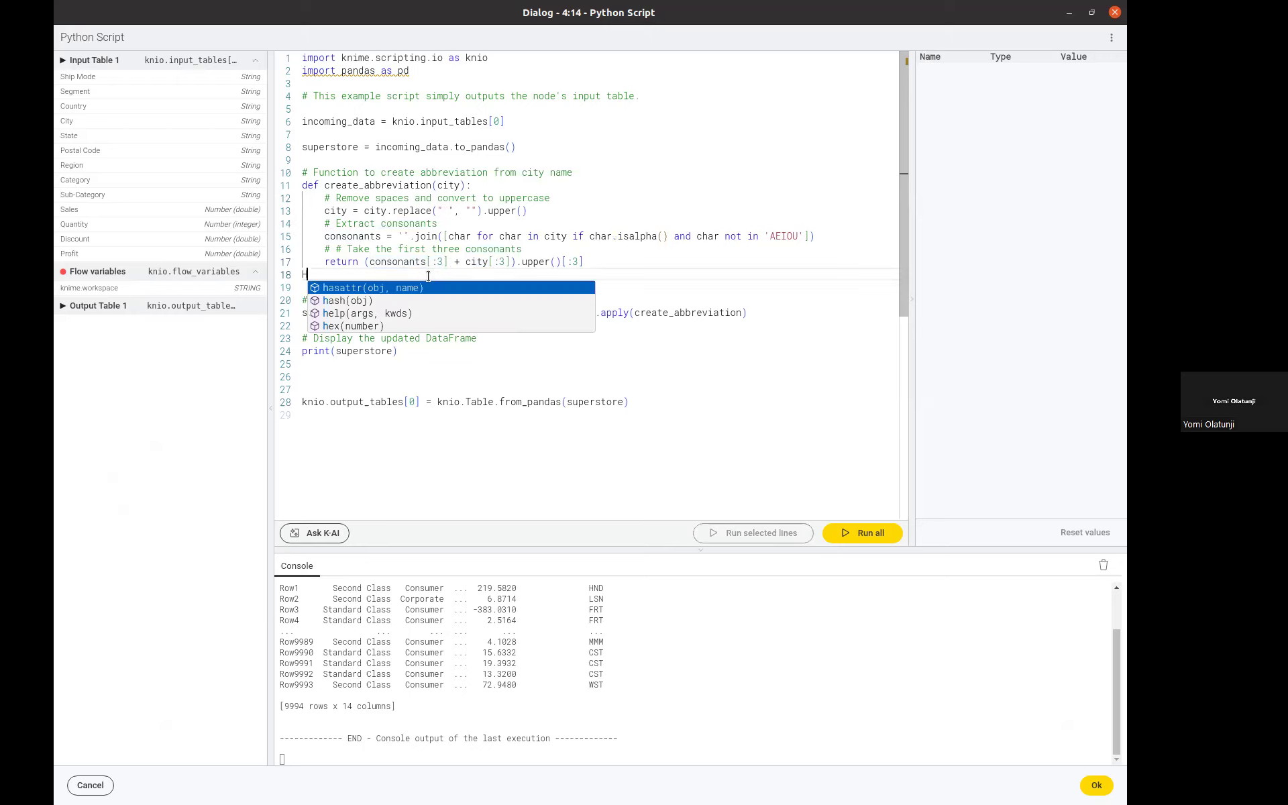
pyautogui.write('NDHEN')
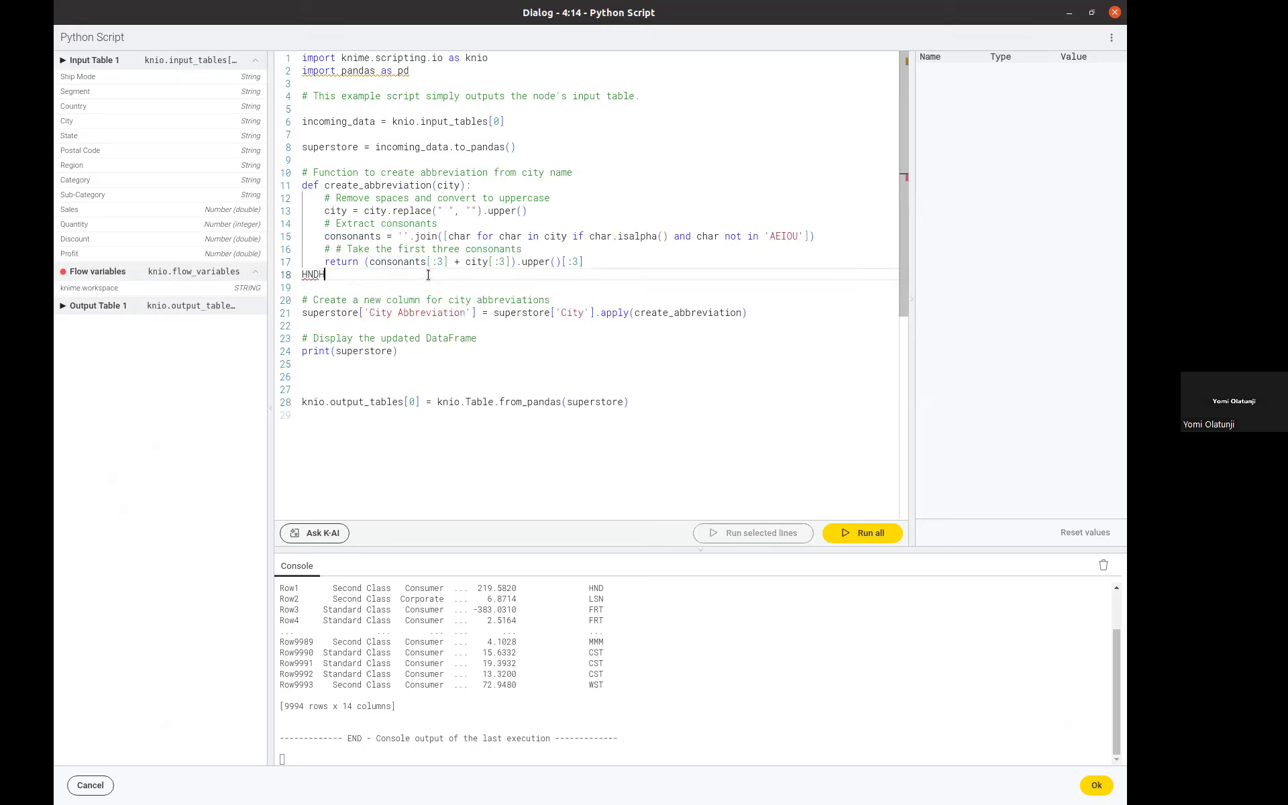
pyautogui.hotkey('shift', 'Left')
pyautogui.hotkey('shift', 'Left')
pyautogui.hotkey('shift', 'Left')
pyautogui.hotkey('shift', 'Left')
pyautogui.hotkey('shift', 'Left')
pyautogui.hotkey('shift', 'Left')
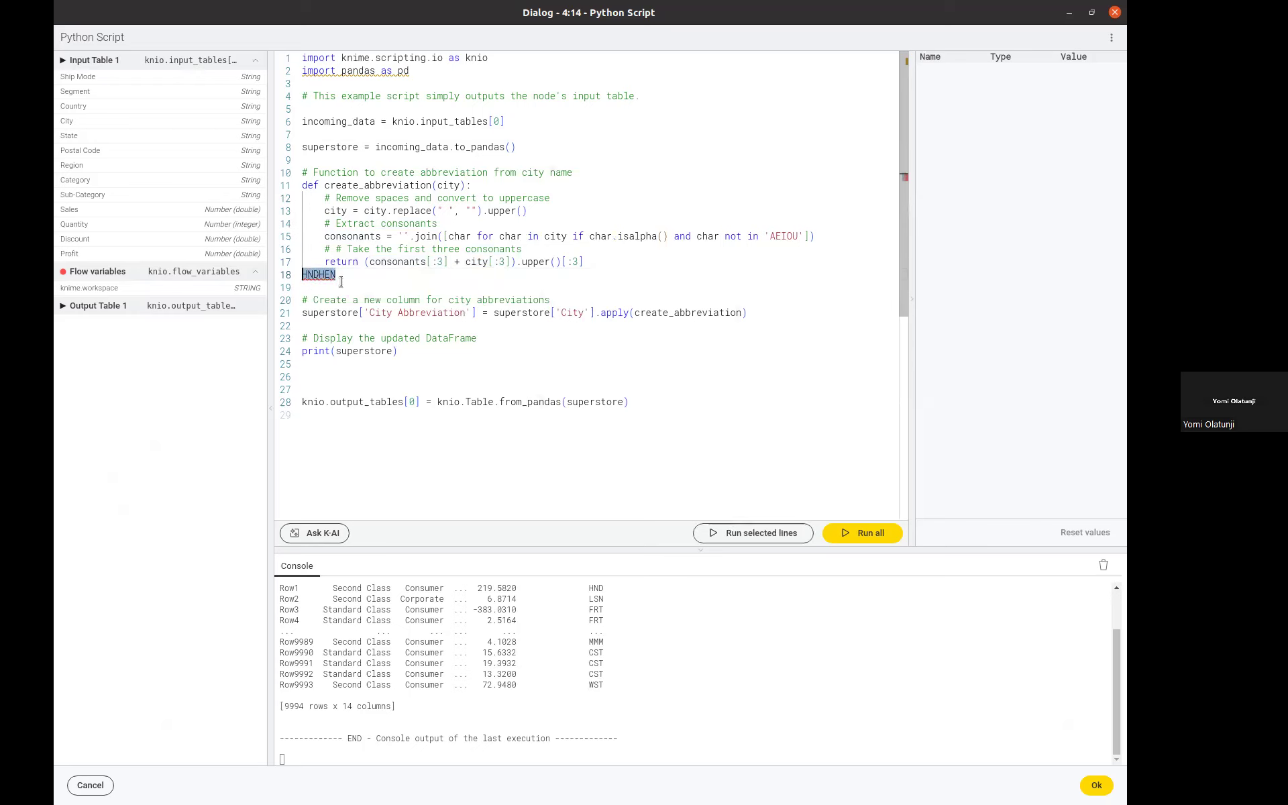
pyautogui.moveTo(562, 261); pyautogui.dragTo(583, 261)
# Delete the sample HNDHEN line below the return statement.
pyautogui.moveTo(360, 277); pyautogui.dragTo(293, 277)
pyautogui.press('Delete')
pyautogui.press('Delete')
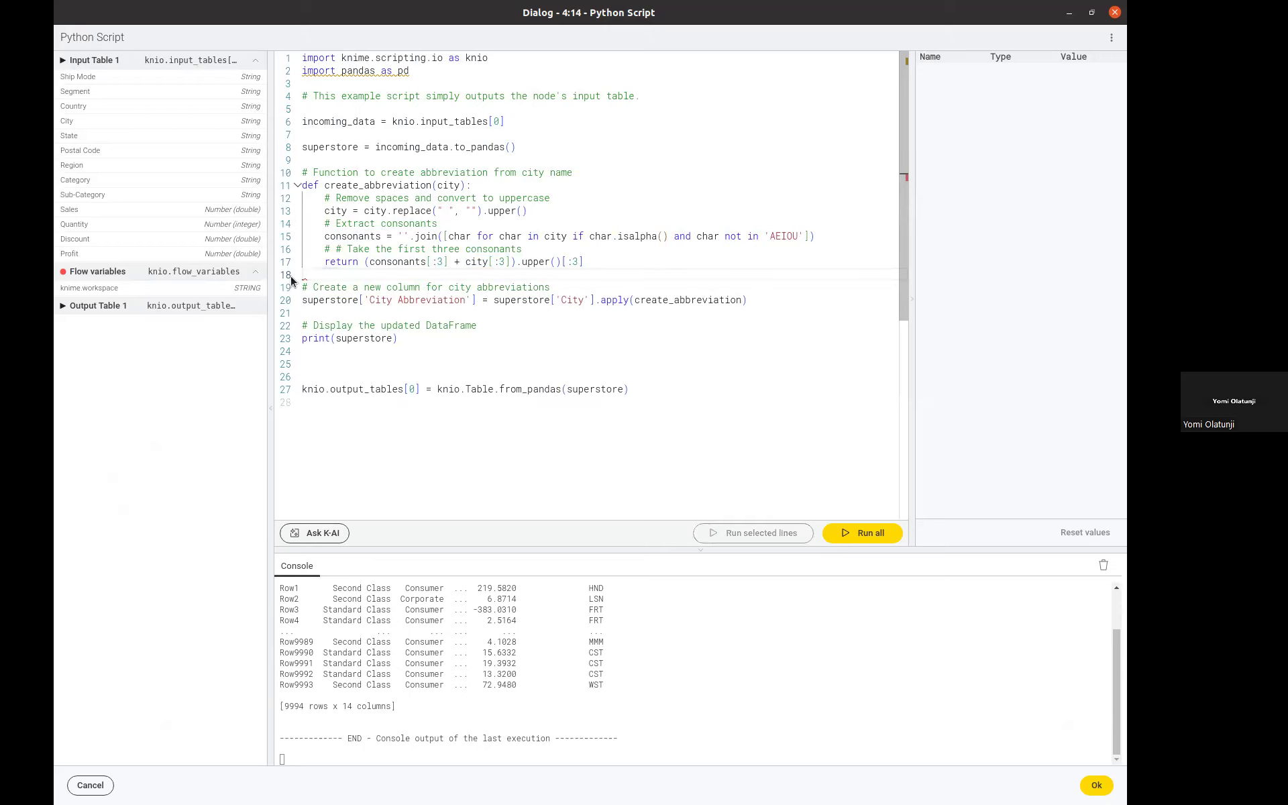
# Examine how consonants[:3], city[:3] and the final [:3] slice work together in the create_abbreviation return statement.
pyautogui.moveTo(454, 262); pyautogui.dragTo(510, 266)
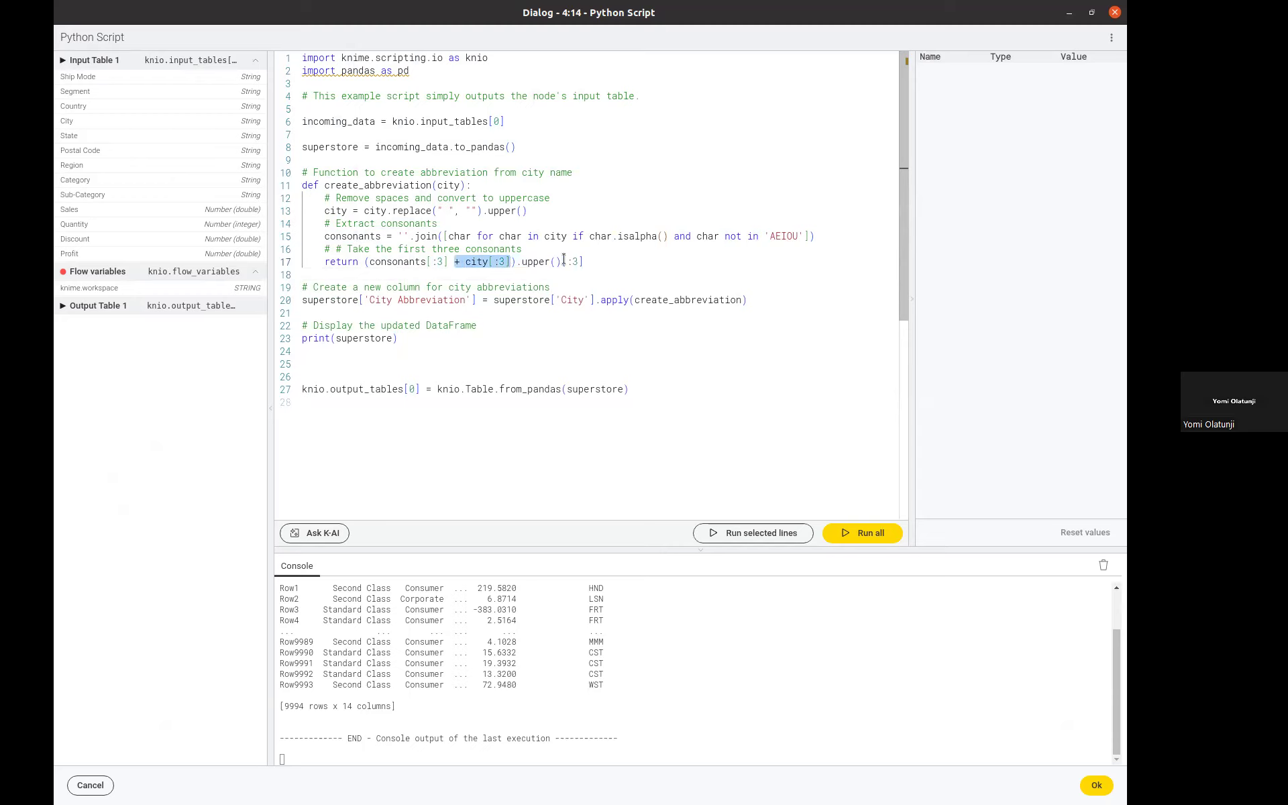
pyautogui.moveTo(563, 262); pyautogui.dragTo(583, 262)
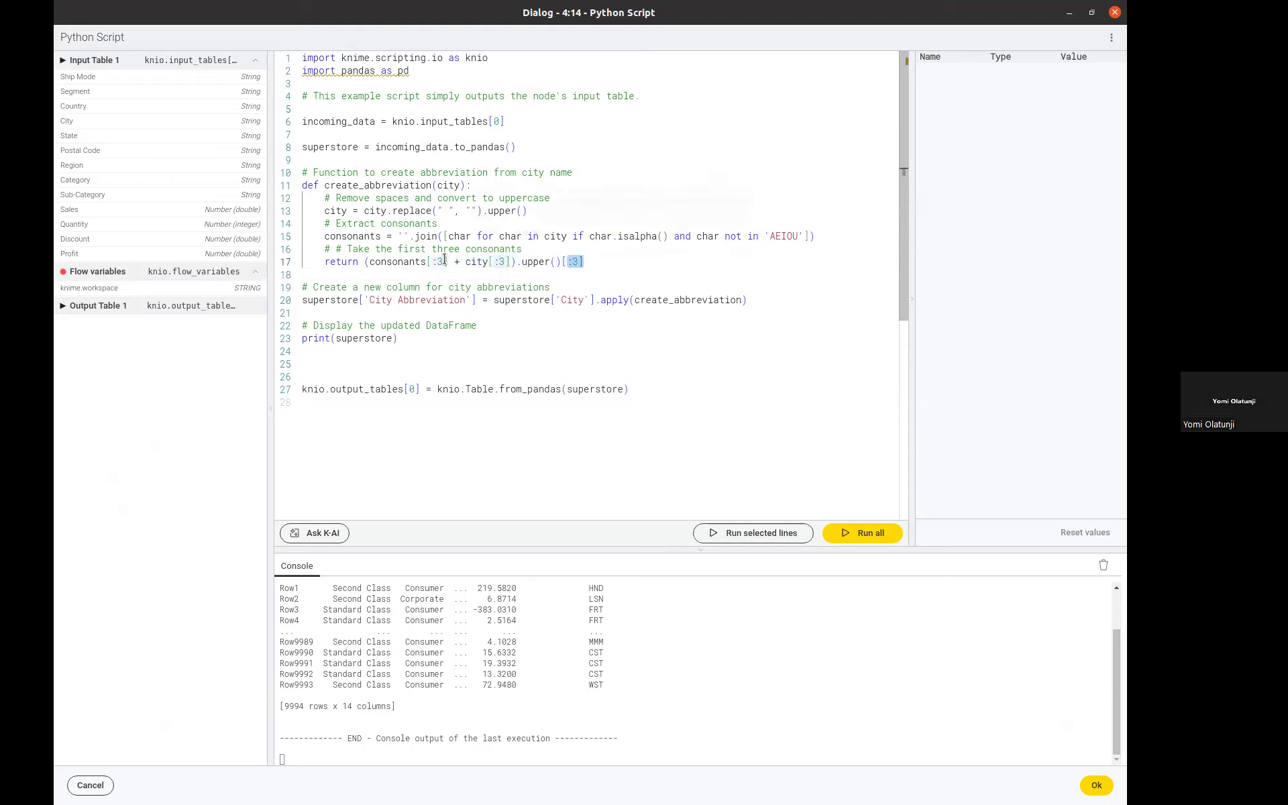
pyautogui.moveTo(449, 261); pyautogui.dragTo(369, 260)
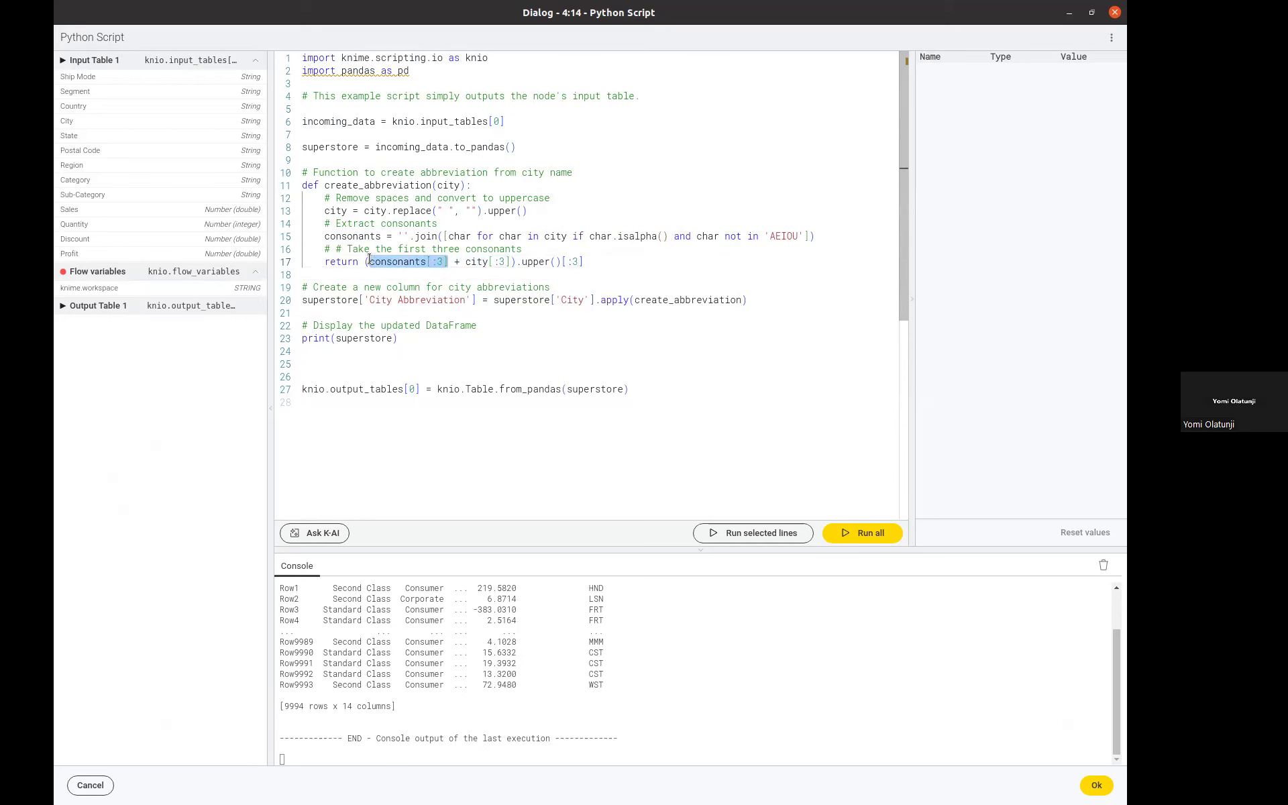
pyautogui.click(395, 258)
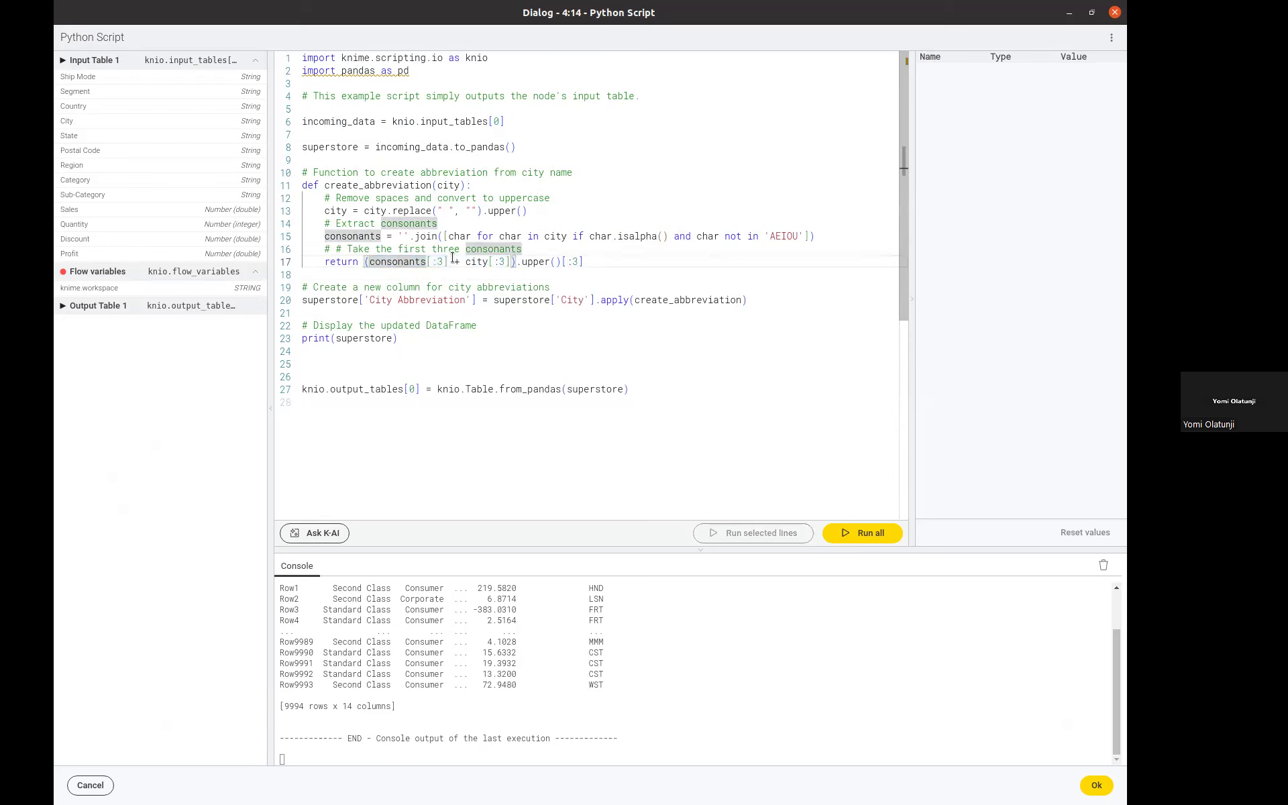
pyautogui.moveTo(450, 260); pyautogui.dragTo(379, 258)
pyautogui.moveTo(465, 261); pyautogui.dragTo(503, 262)
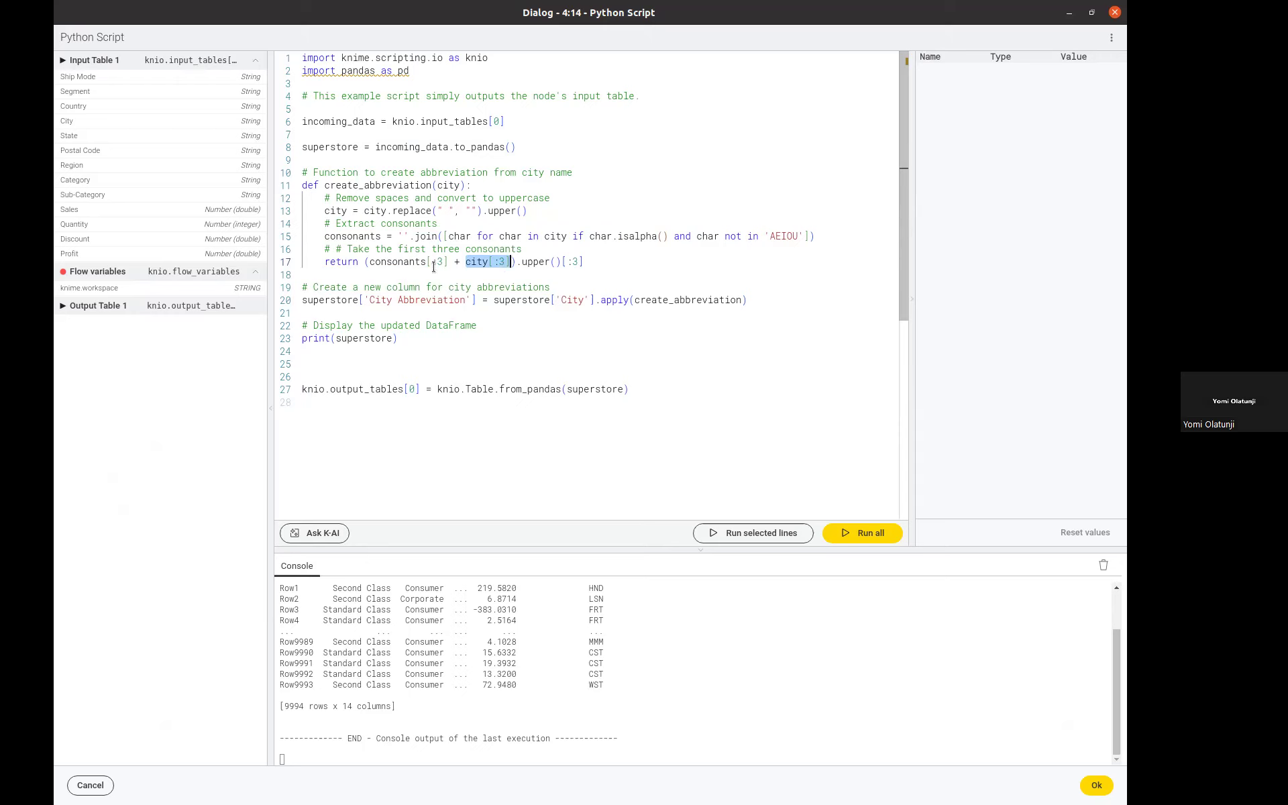
pyautogui.moveTo(371, 261); pyautogui.dragTo(448, 261)
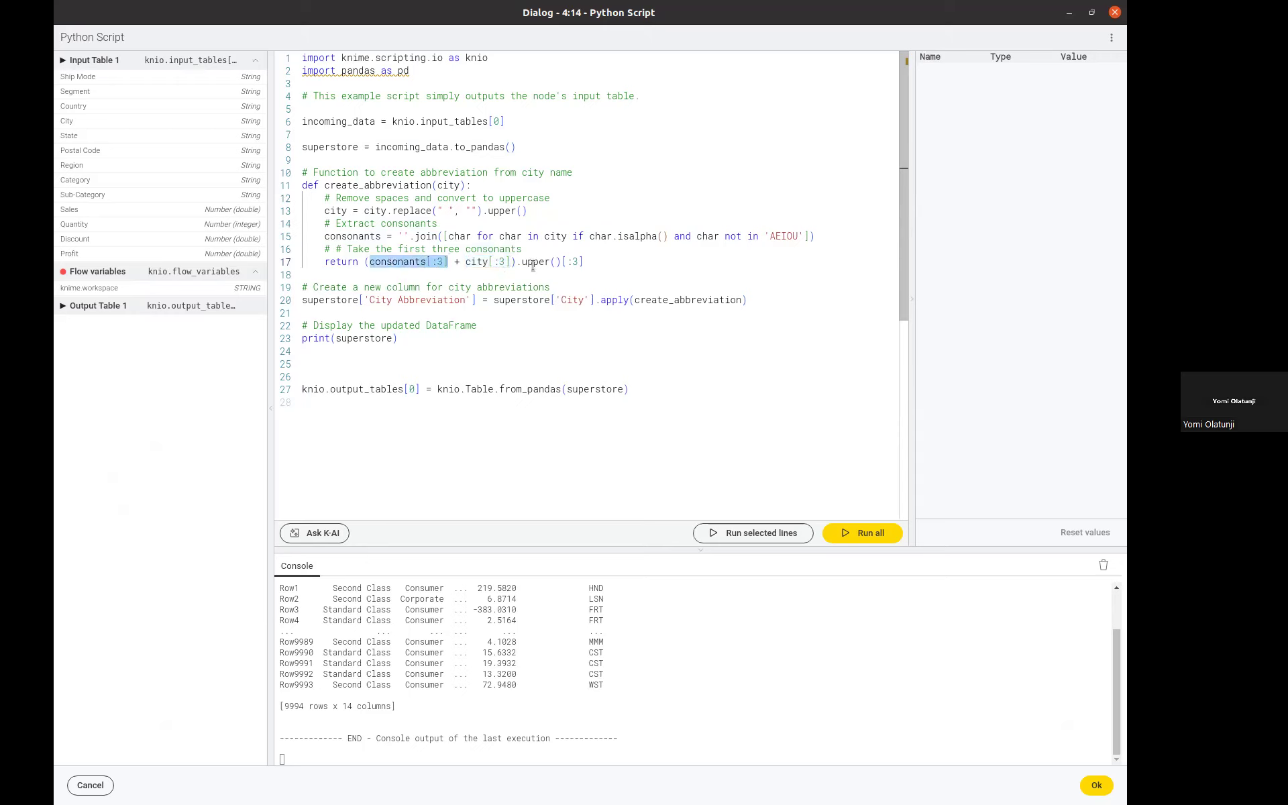
pyautogui.moveTo(562, 262); pyautogui.dragTo(582, 262)
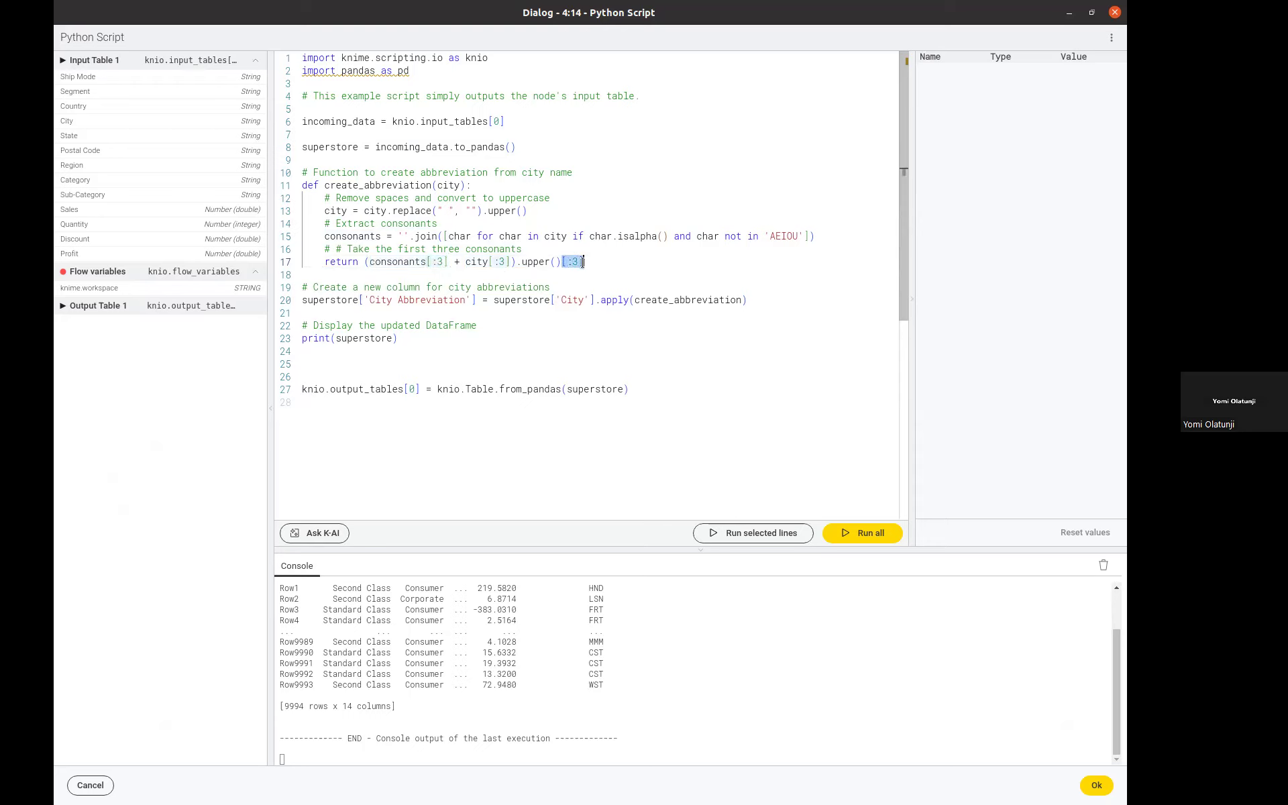
pyautogui.click(448, 262)
pyautogui.moveTo(448, 261); pyautogui.dragTo(369, 262)
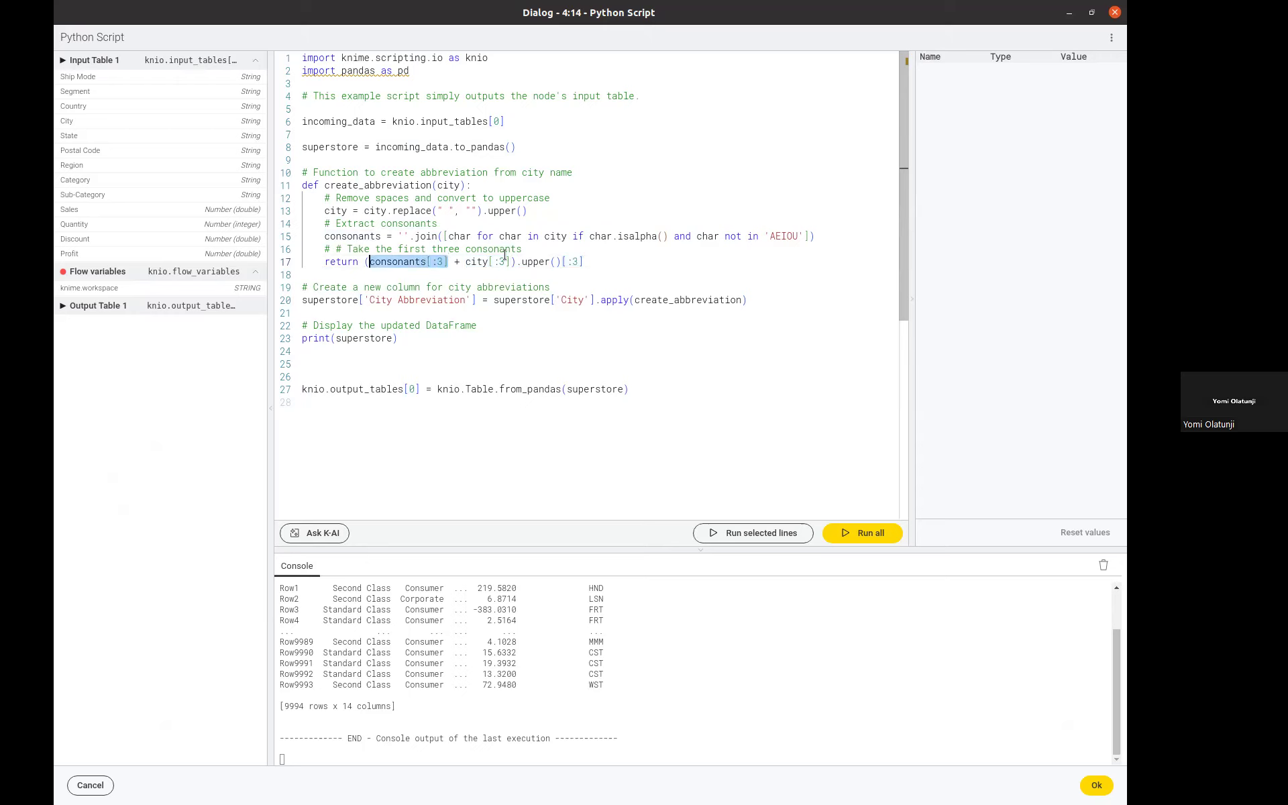
# Remove + city[:3] from the return statement and run the whole script, checking the first row's City Abbreviation in the console.
pyautogui.moveTo(511, 262); pyautogui.dragTo(459, 262)
pyautogui.press('BackSpace')
pyautogui.press('BackSpace')
pyautogui.press('BackSpace')
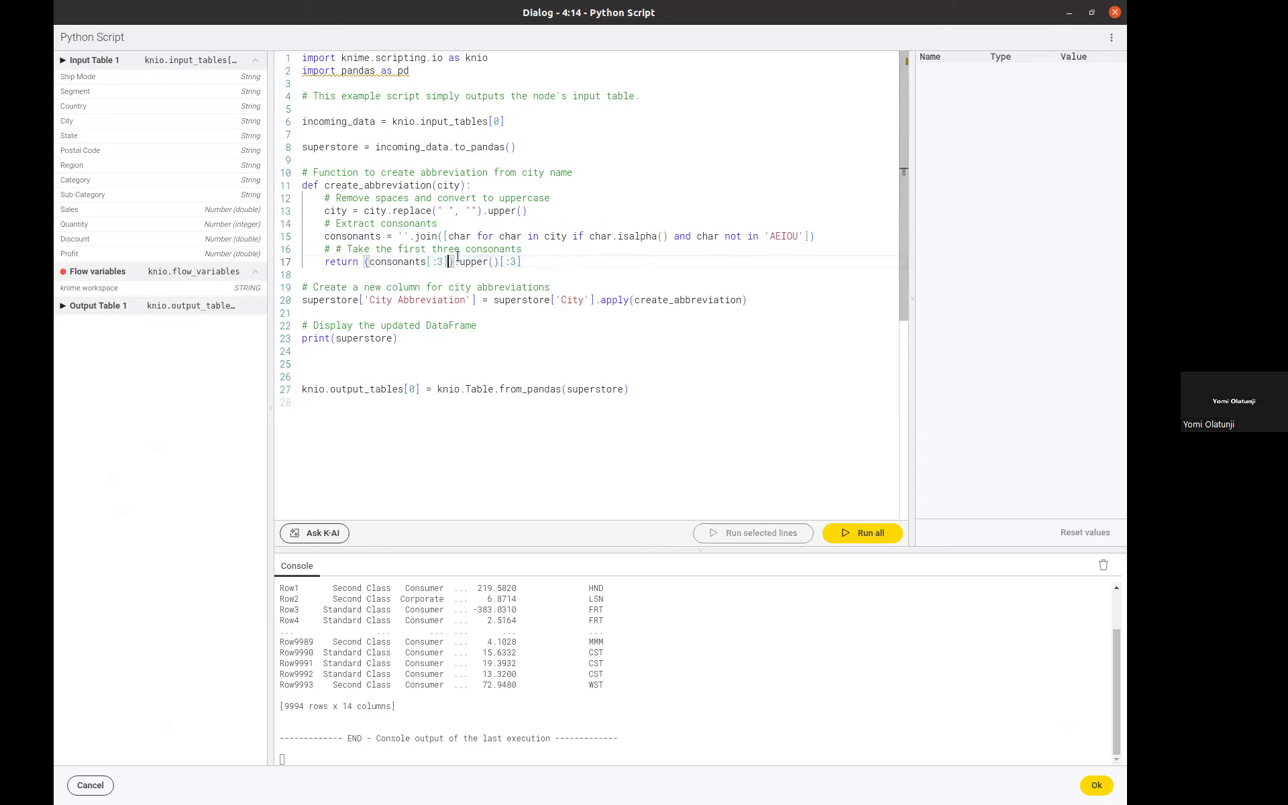
pyautogui.click(863, 537)
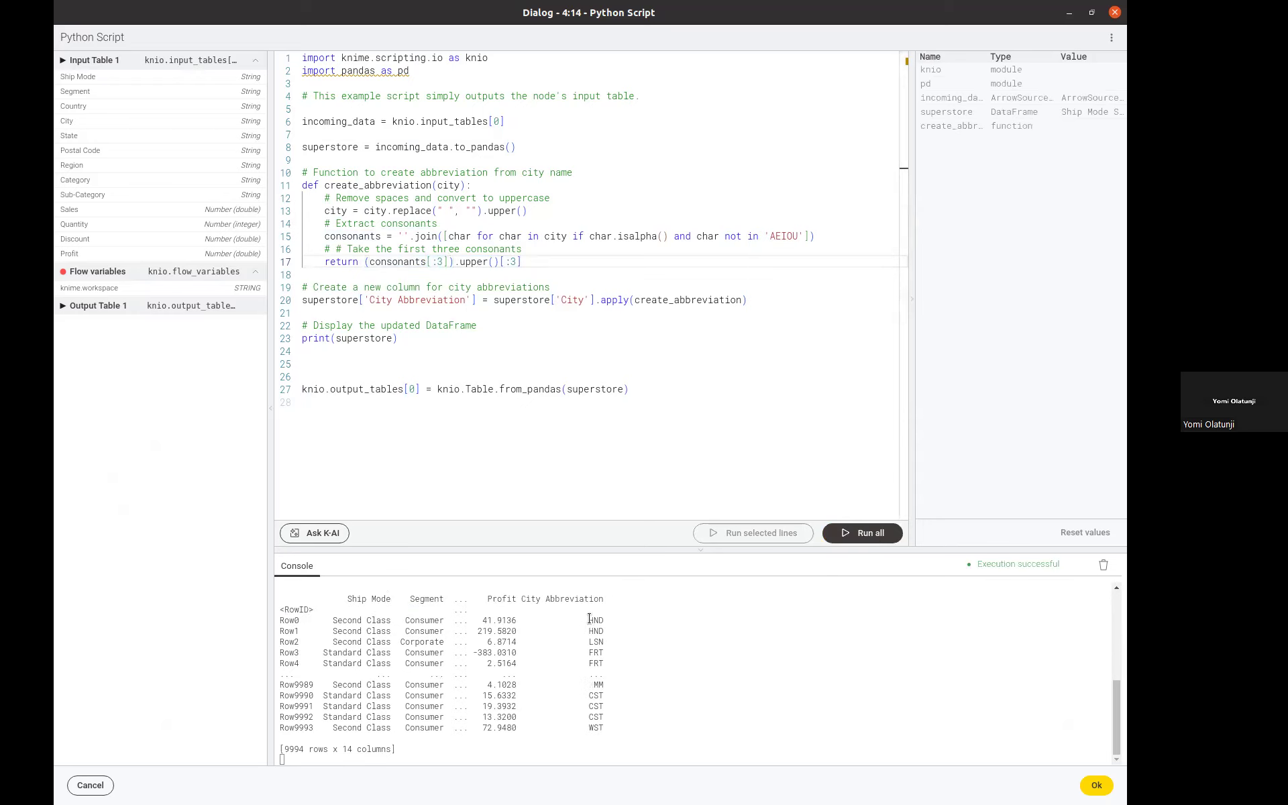
pyautogui.moveTo(589, 621); pyautogui.dragTo(599, 622)
pyautogui.click(544, 342)
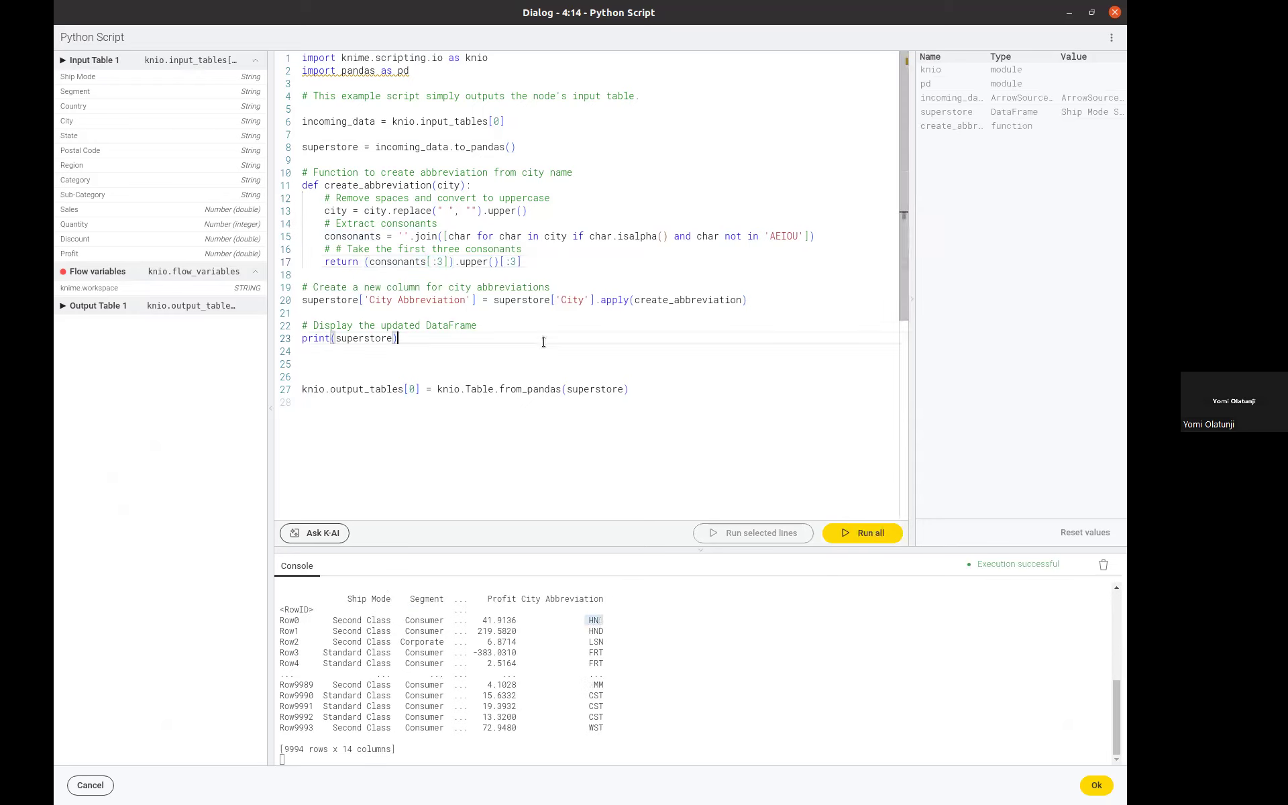
# Examine the line that applies create_abbreviation to the City column, together with the function definition above it.
pyautogui.click(403, 315)
pyautogui.moveTo(371, 297)
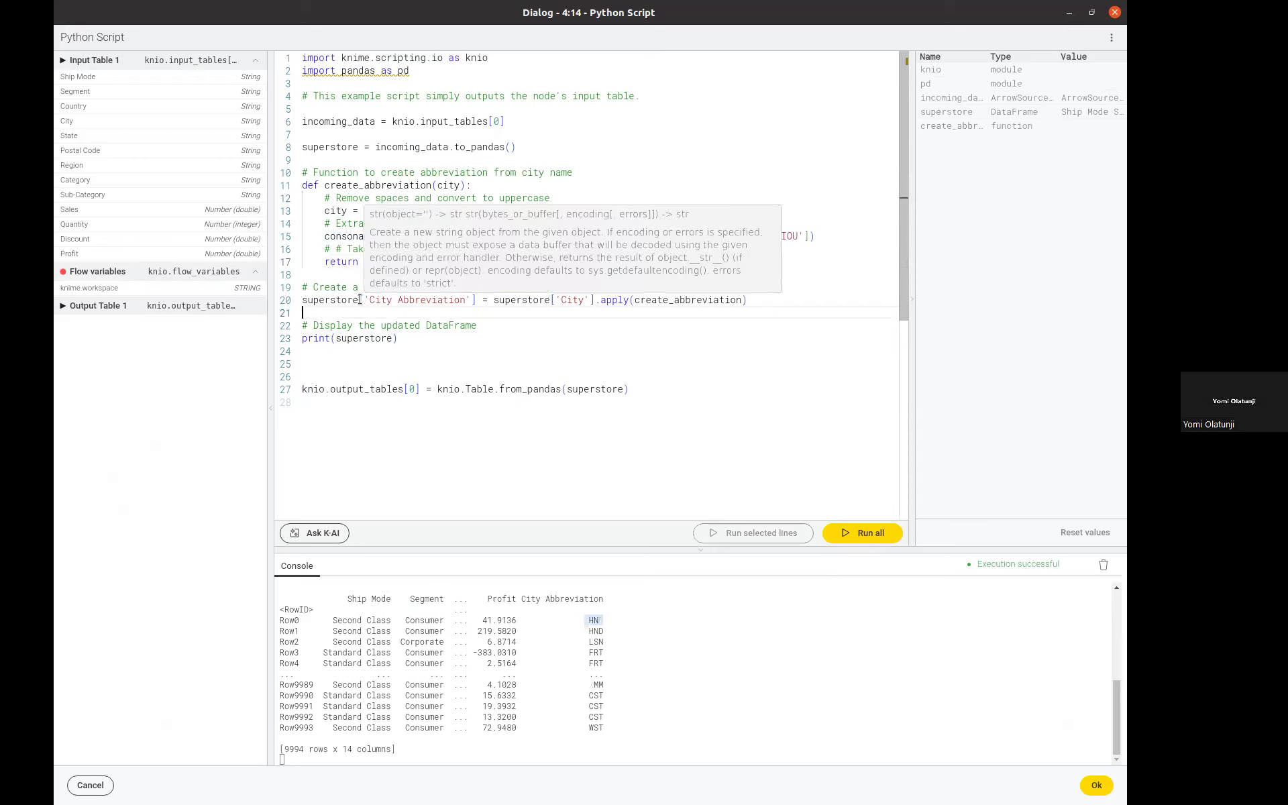
pyautogui.moveTo(754, 300); pyautogui.dragTo(291, 302)
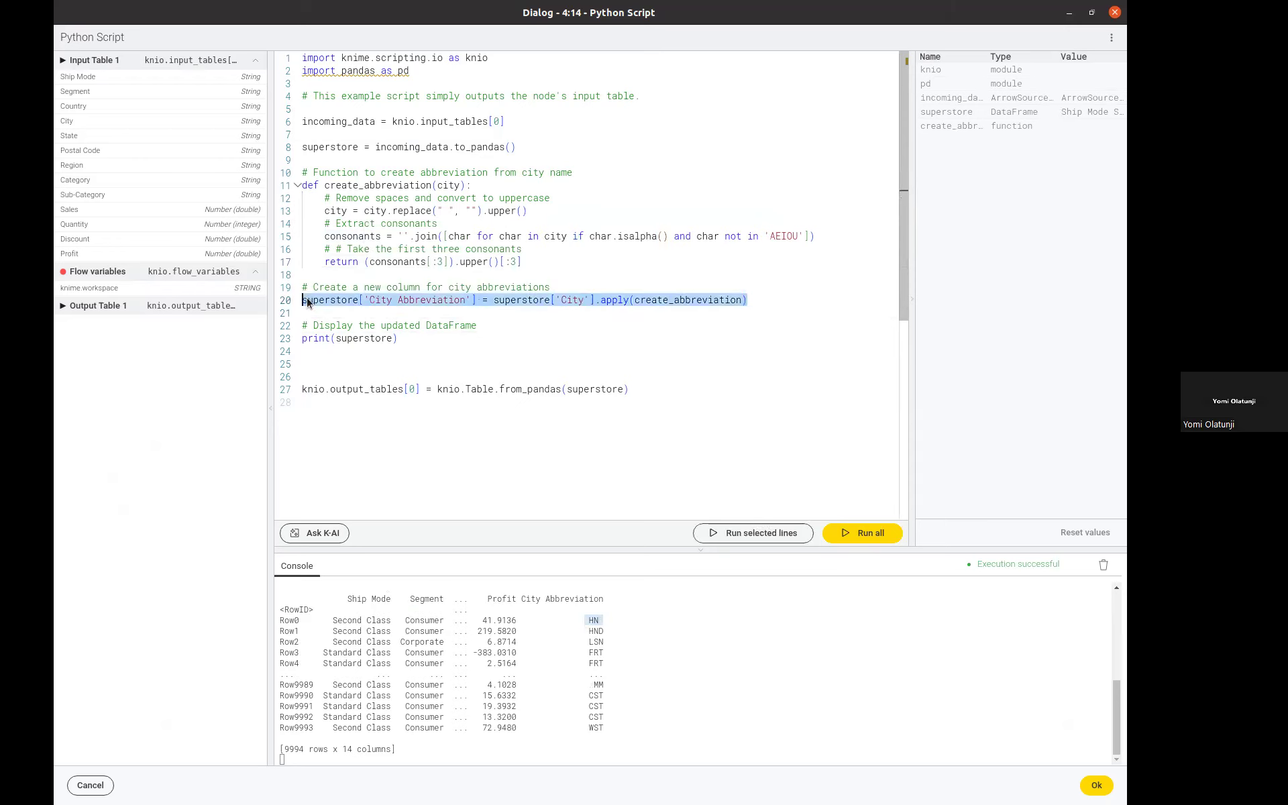
pyautogui.doubleClick(607, 300)
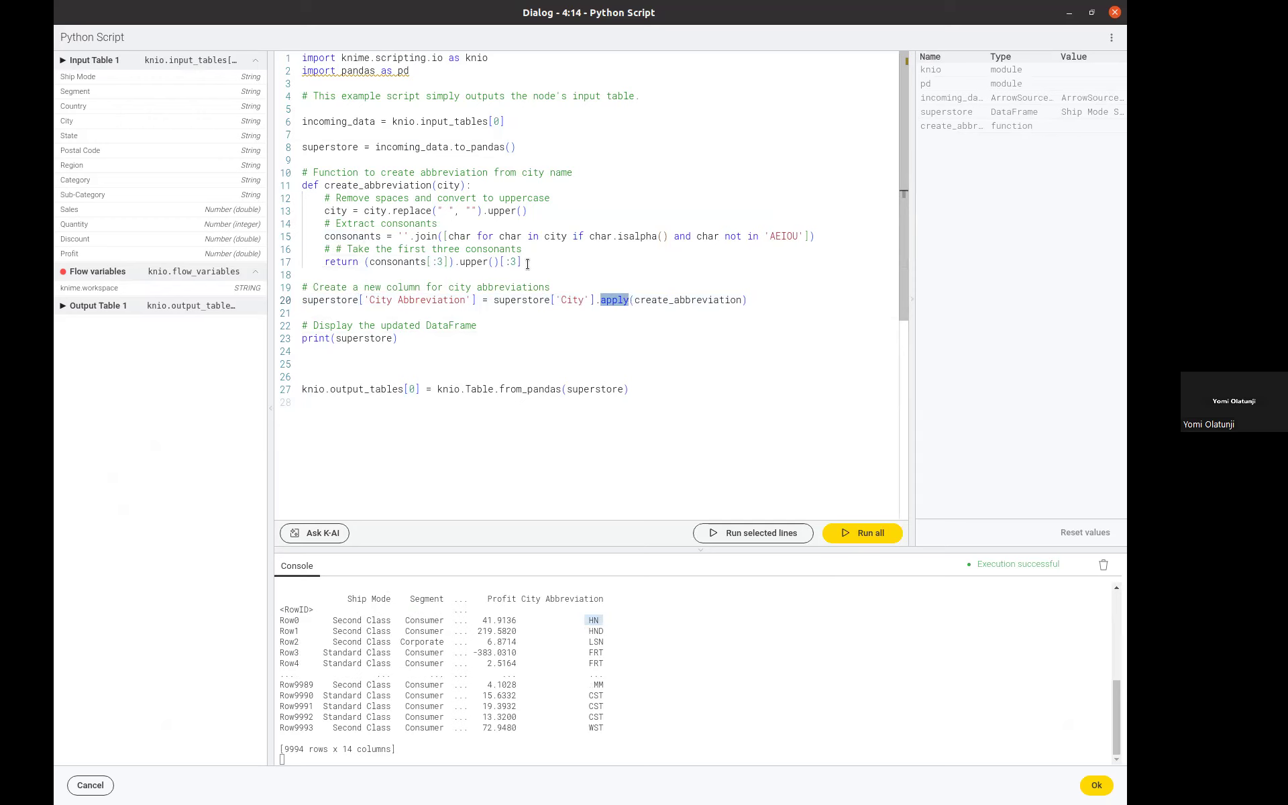
pyautogui.moveTo(528, 264); pyautogui.dragTo(293, 174)
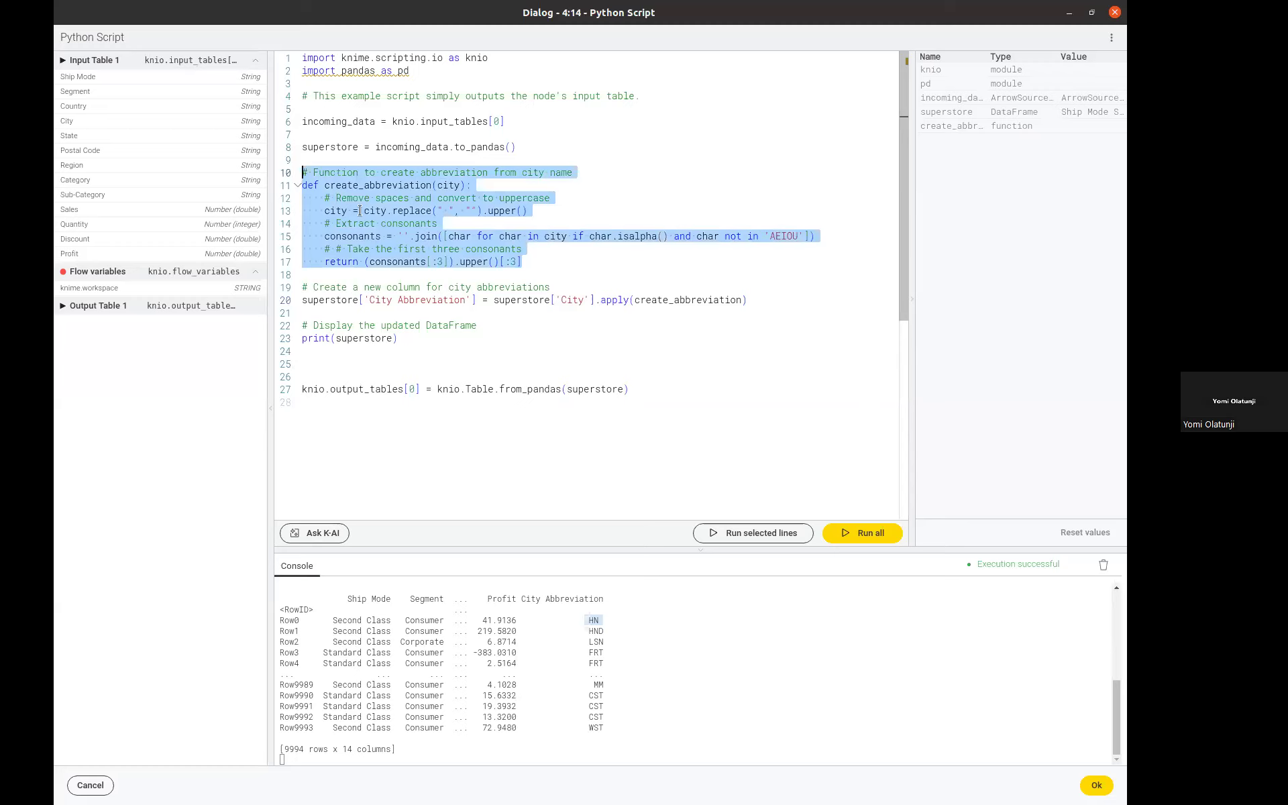
pyautogui.click(533, 261)
pyautogui.moveTo(532, 261); pyautogui.dragTo(296, 177)
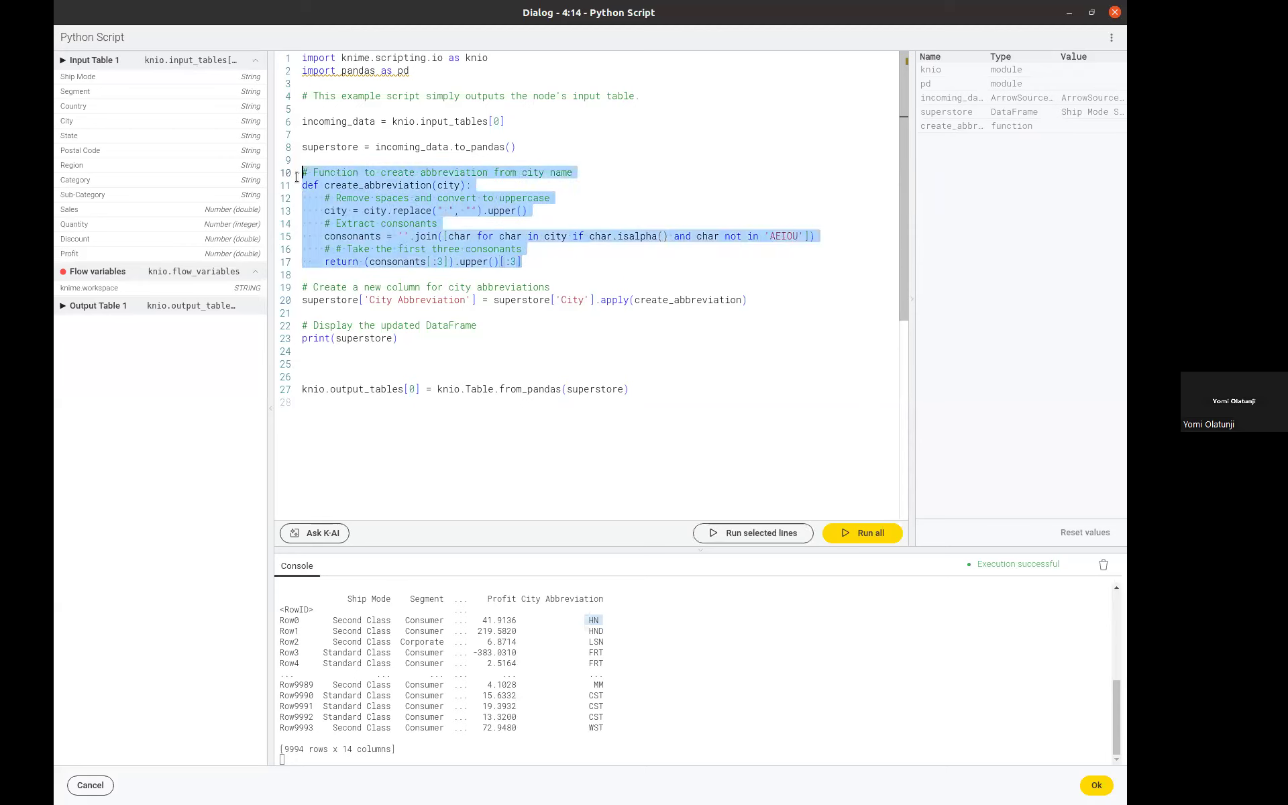
pyautogui.click(554, 274)
pyautogui.click(756, 300)
pyautogui.moveTo(750, 300); pyautogui.dragTo(299, 299)
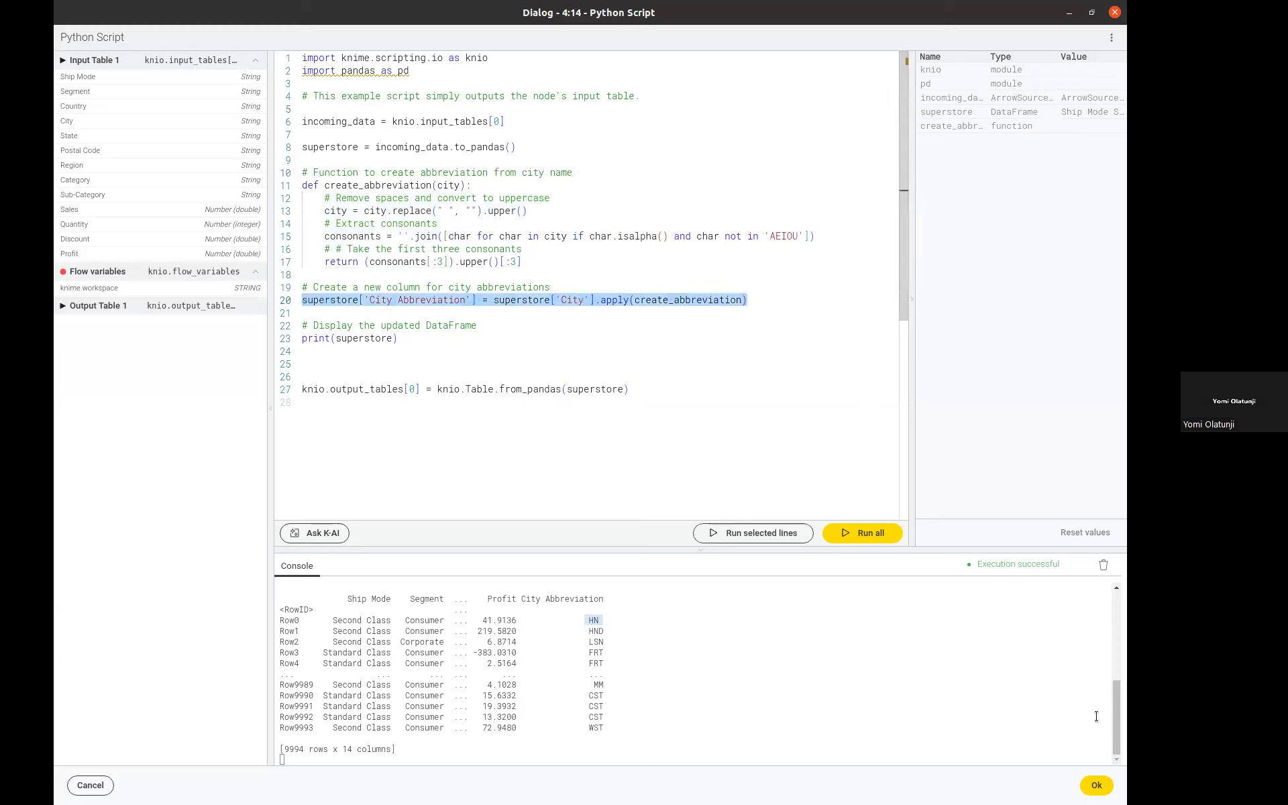
# Accept the edited script and execute the connected Python Script node to view its output table.
pyautogui.click(1096, 785)
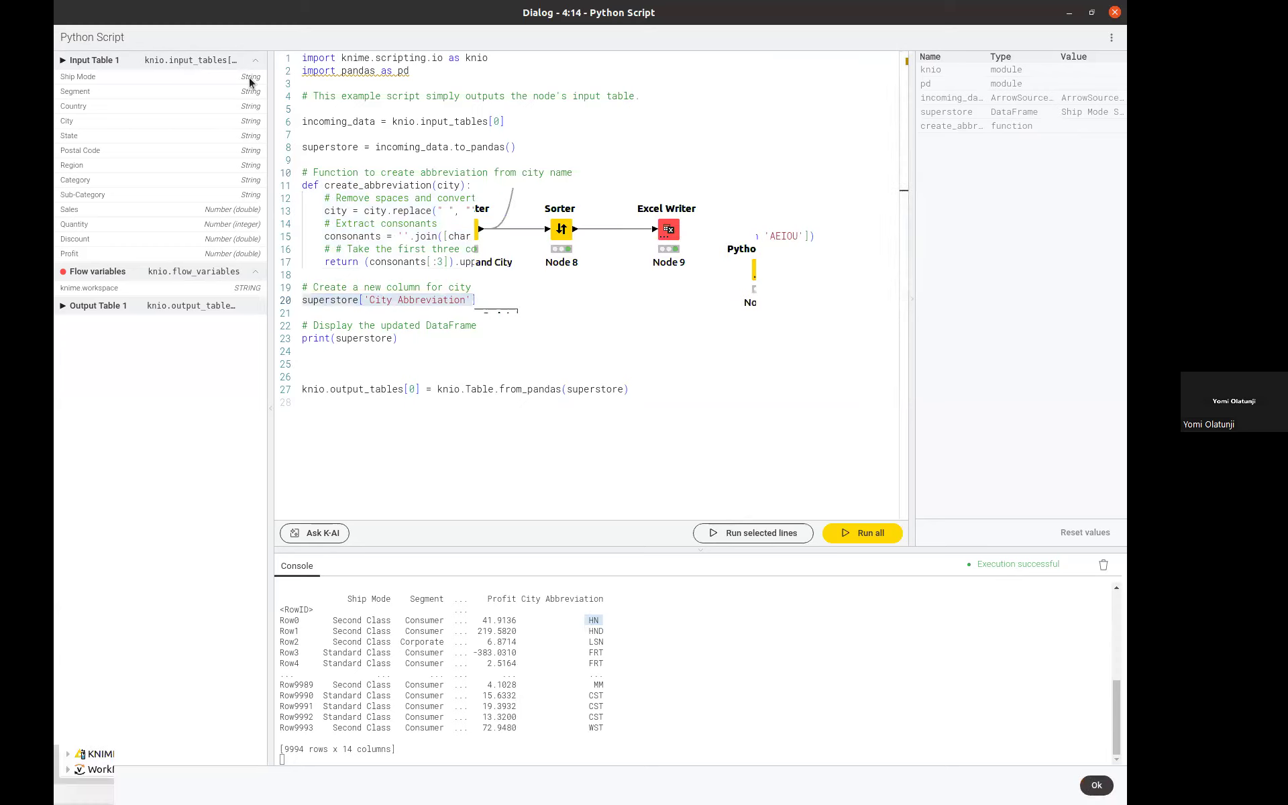
pyautogui.click(375, 55)
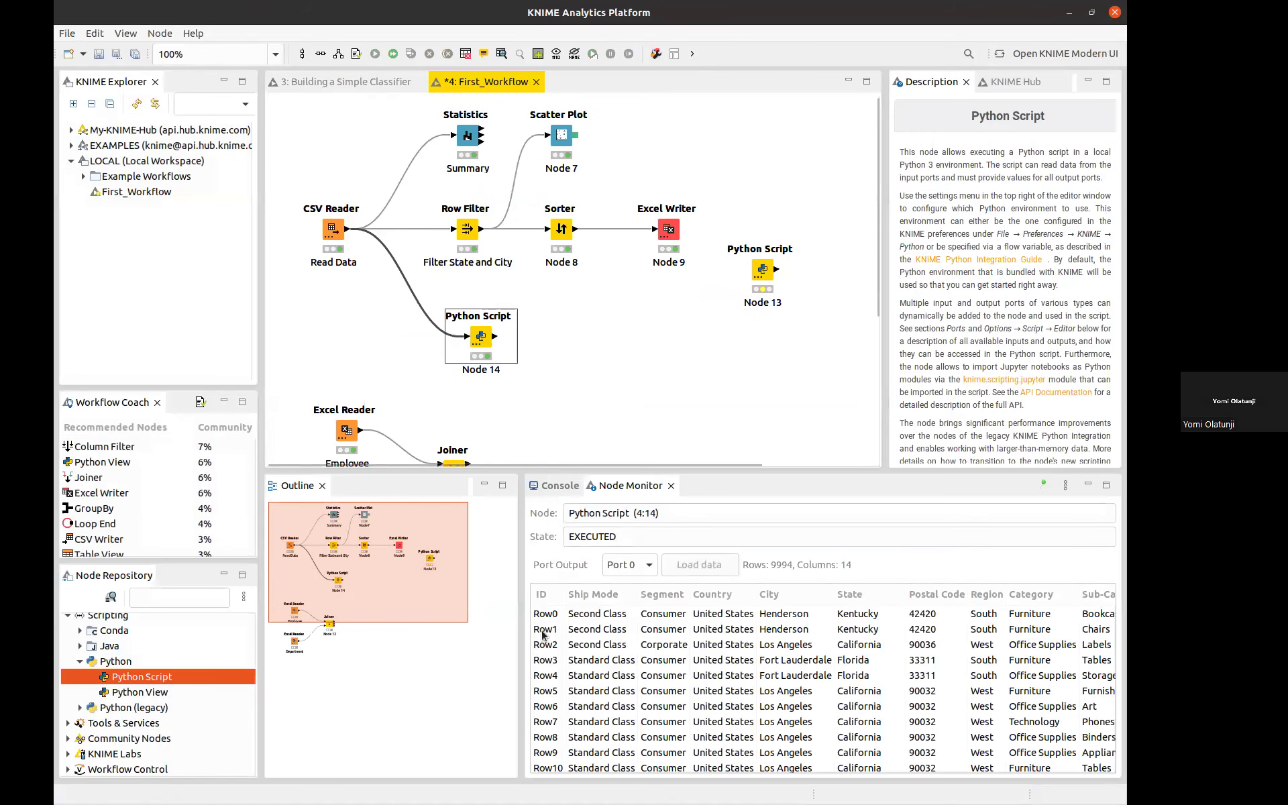
pyautogui.rightClick(479, 335)
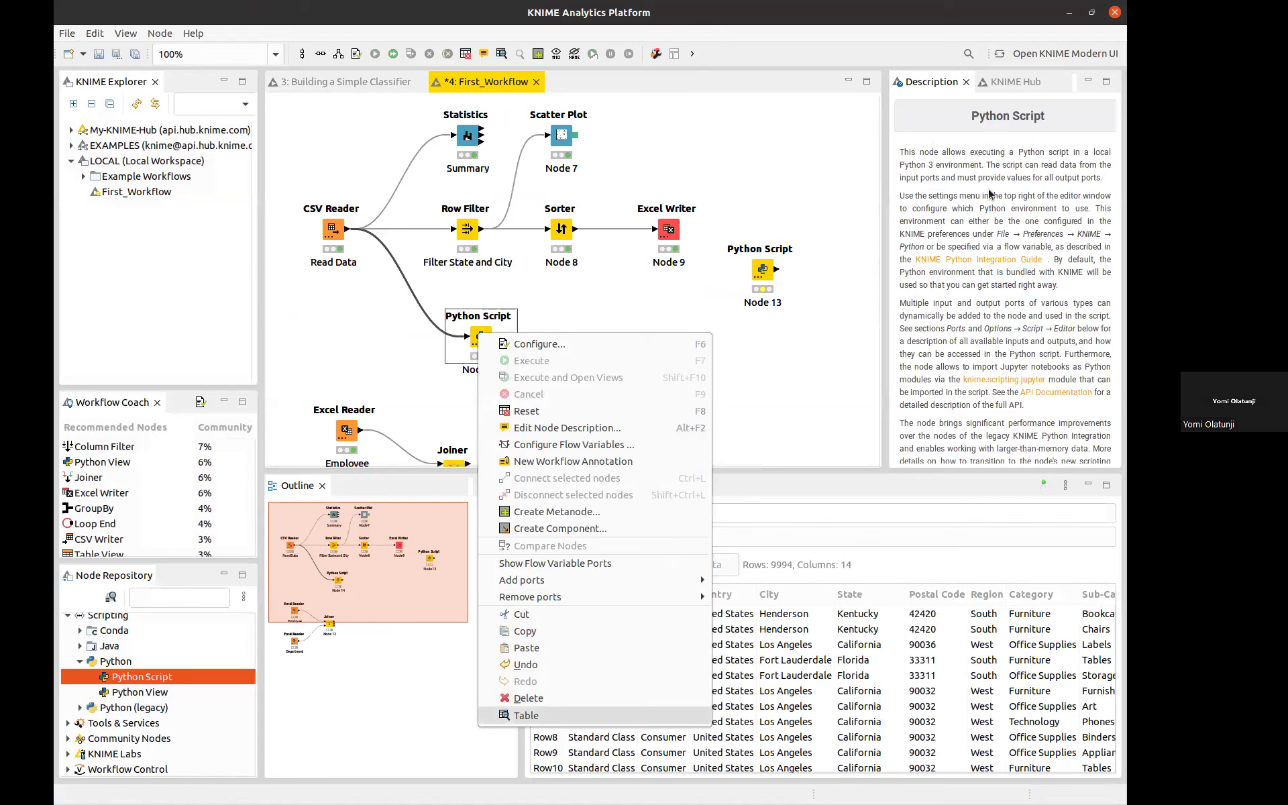
pyautogui.click(525, 716)
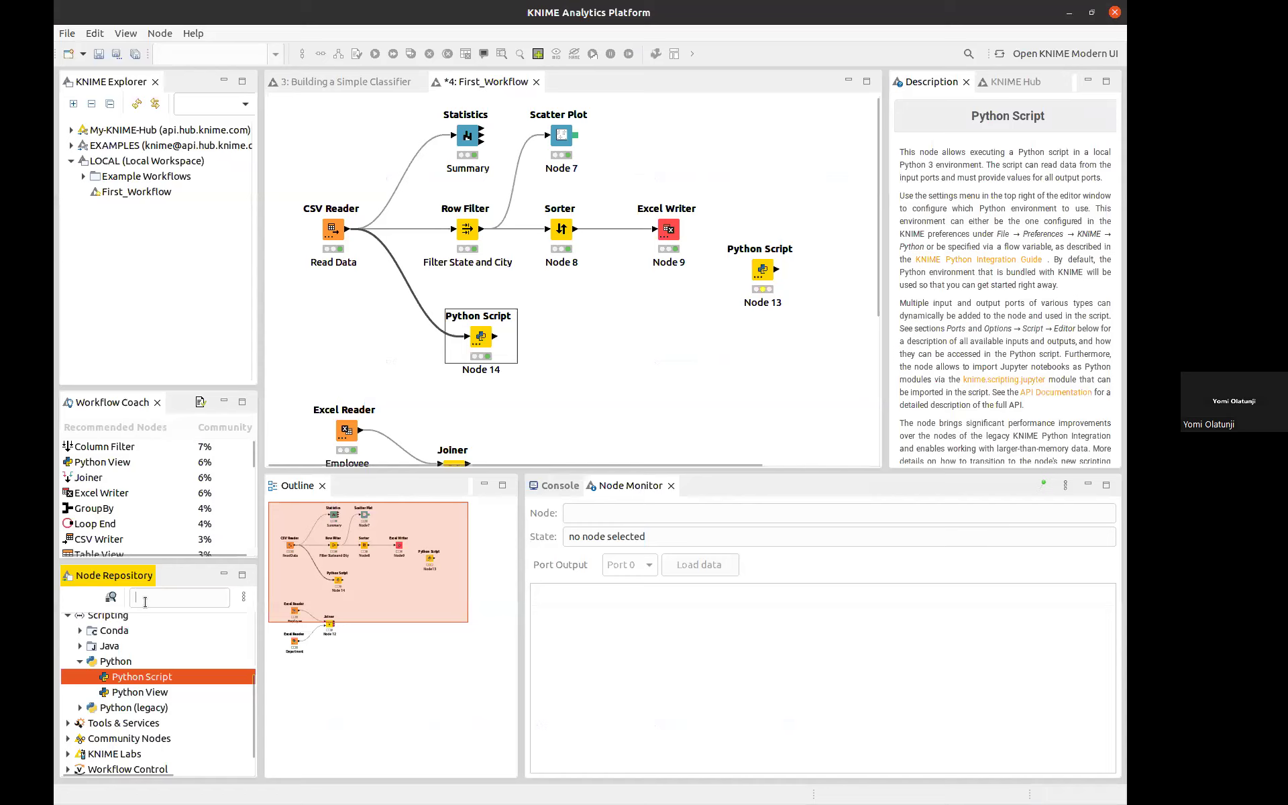
# Search the node repository for "replace" and add String Replacer and String Manipulation nodes beside the connected Python Script node.
pyautogui.click(145, 602)
pyautogui.write('replace')
pyautogui.press('BackSpace')
pyautogui.write('ce')
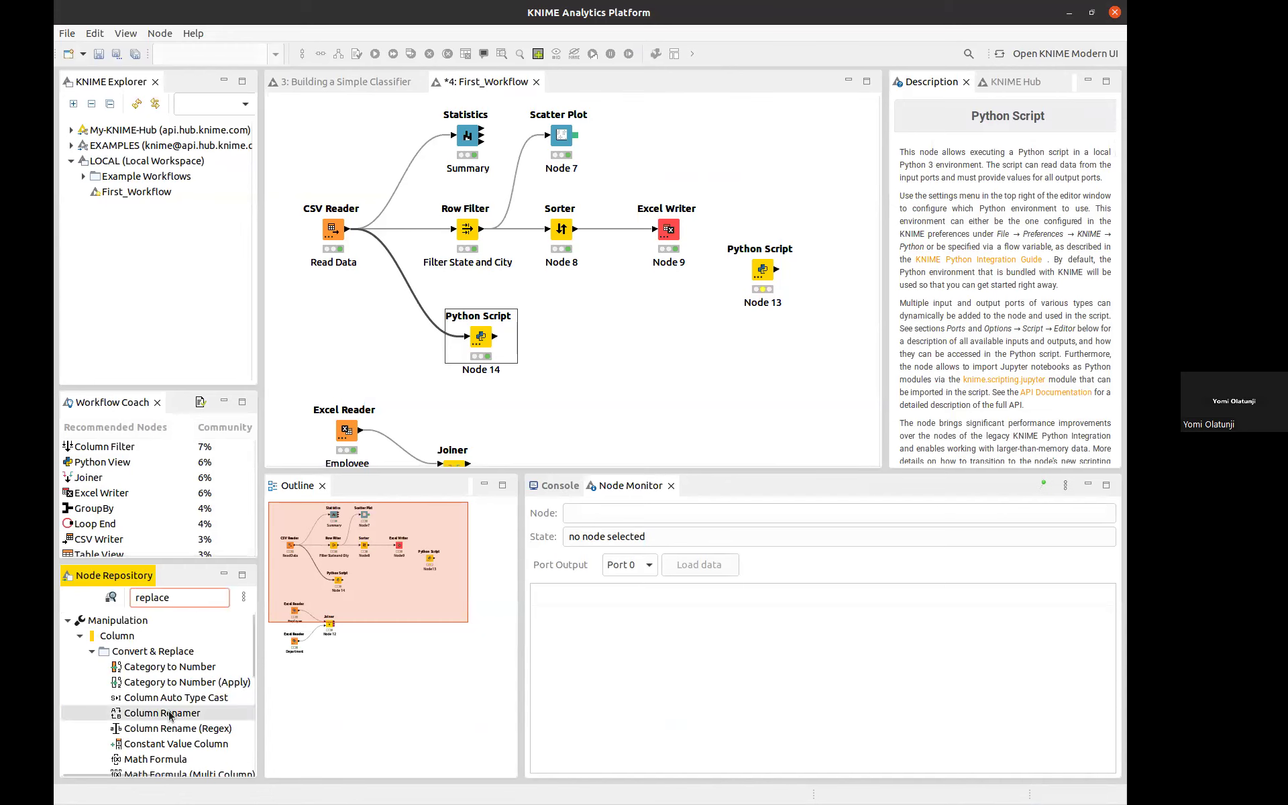
pyautogui.scroll(-5, 167, 714)
pyautogui.scroll(-2, 169, 716)
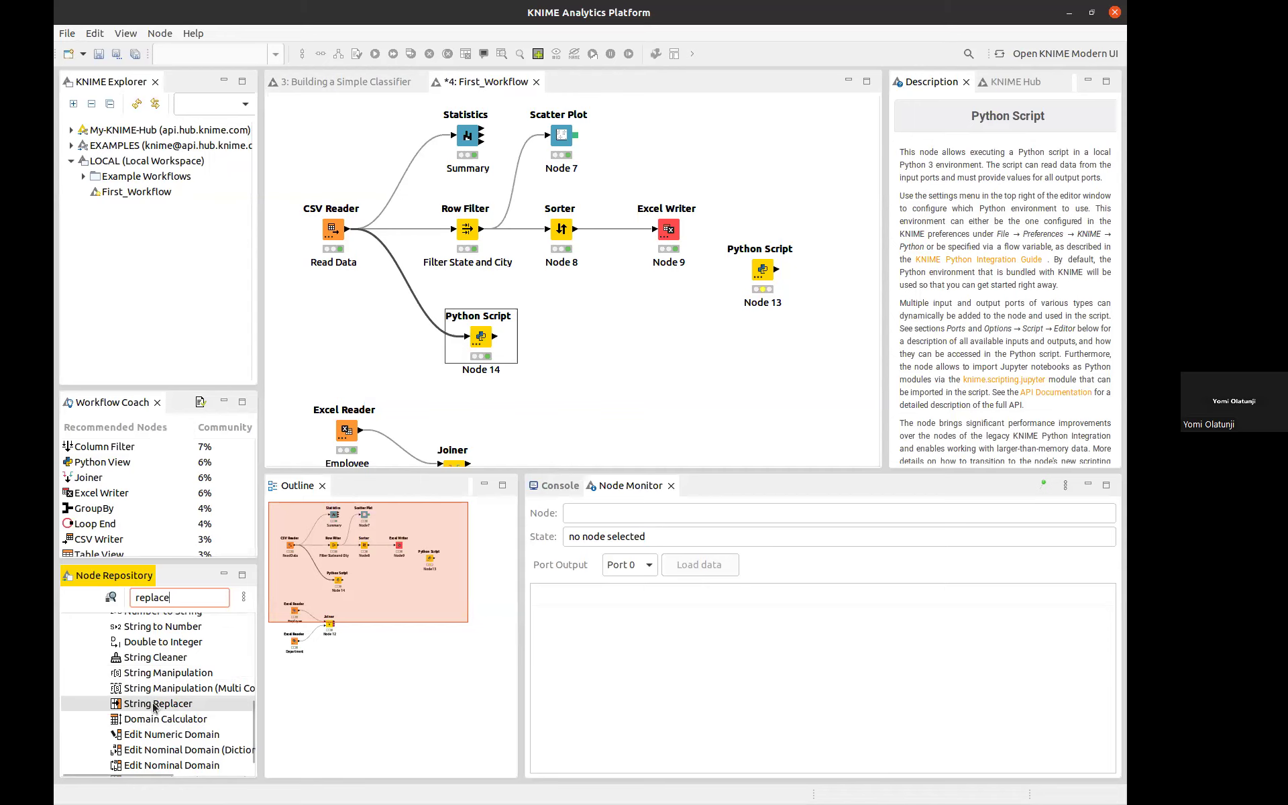
pyautogui.moveTo(154, 708); pyautogui.dragTo(631, 355)
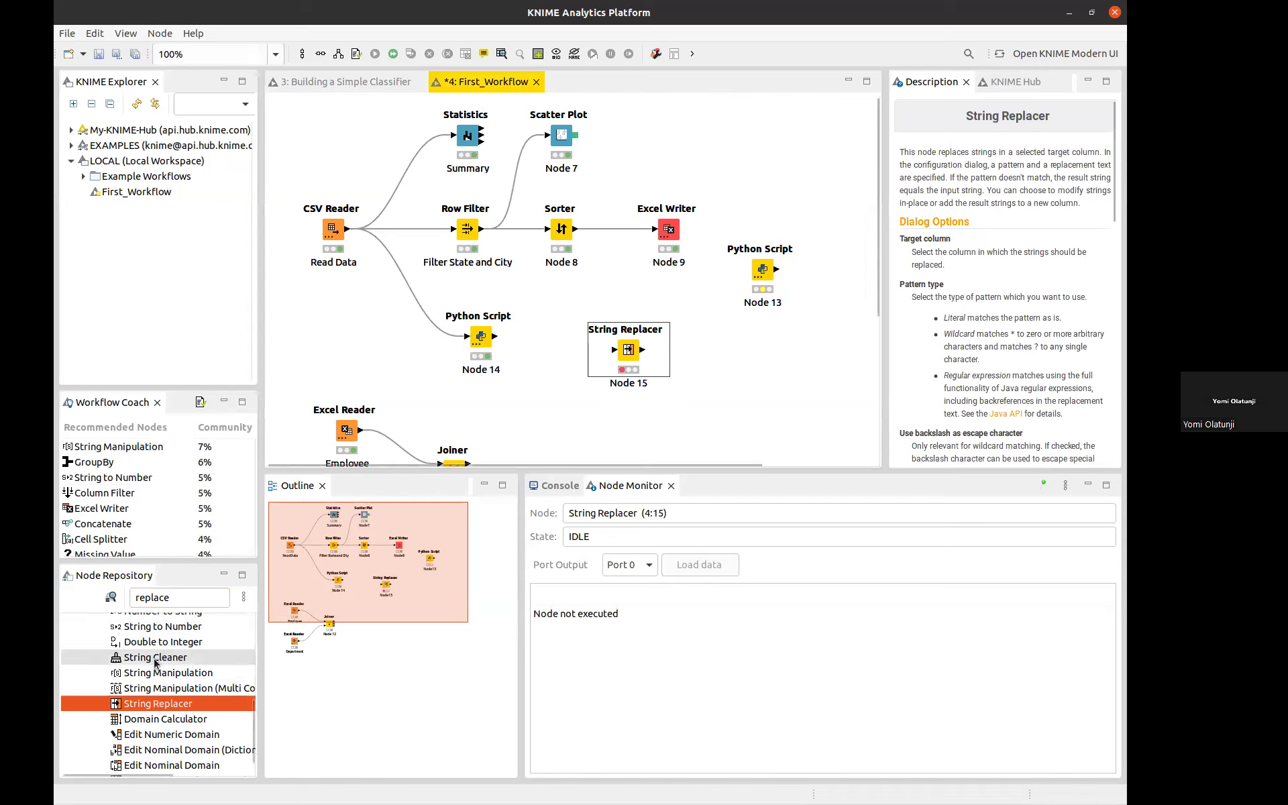
pyautogui.moveTo(148, 674); pyautogui.dragTo(722, 350)
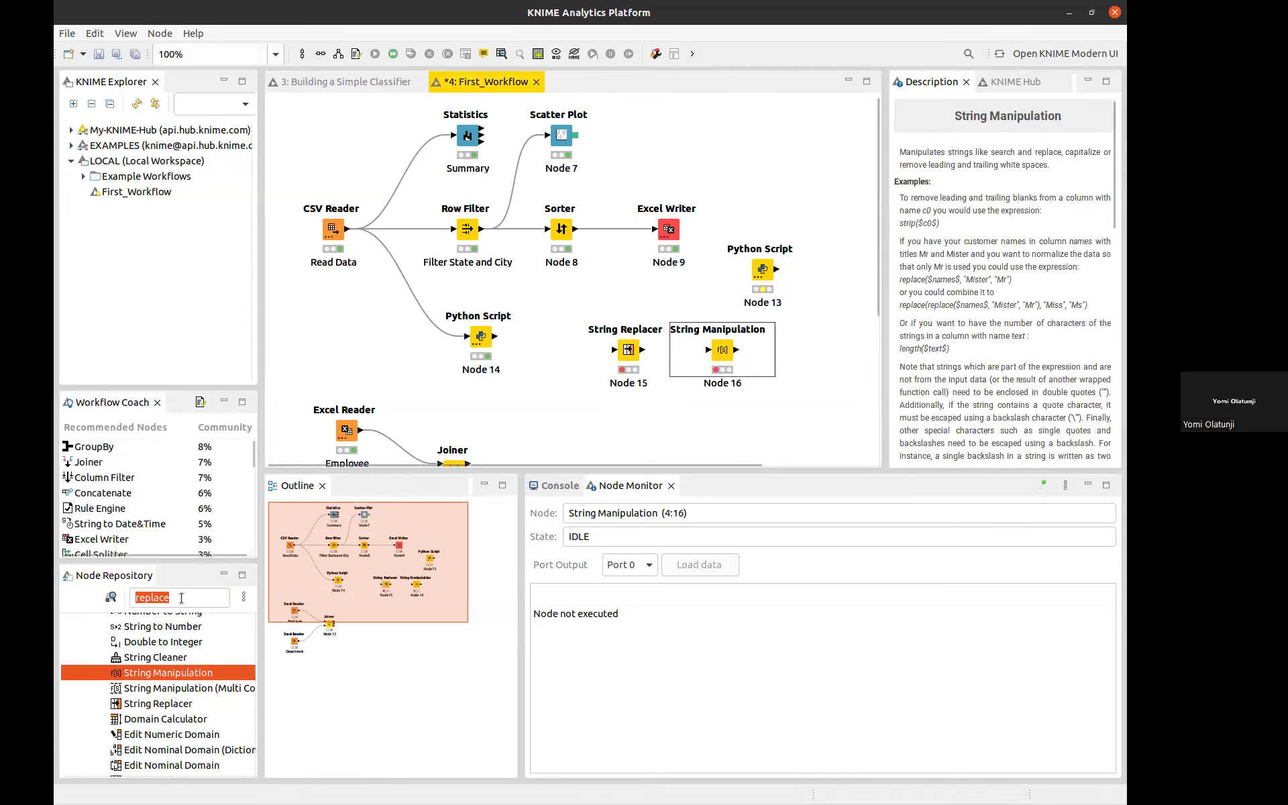
# Search the node repository for "column" and browse the Binning and Convert & Replace nodes.
pyautogui.click(93, 605)
pyautogui.write('column')
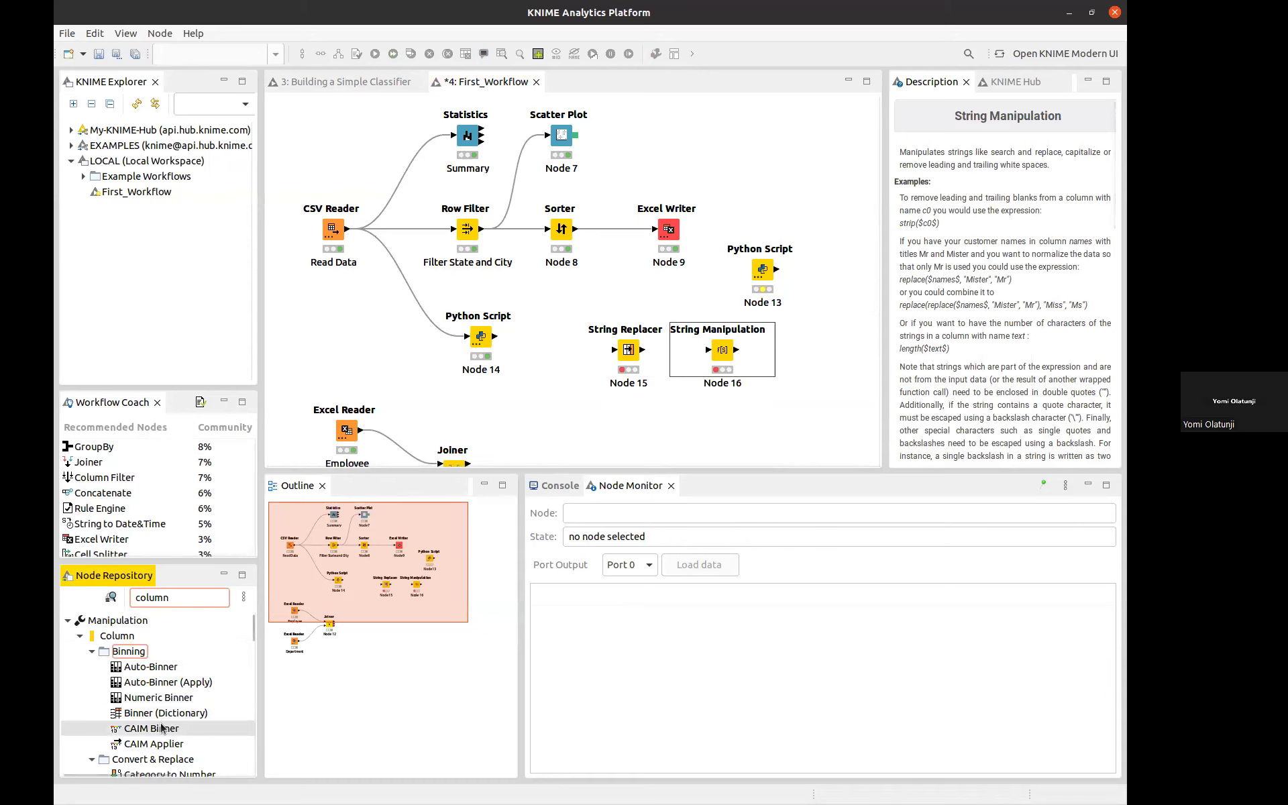
pyautogui.scroll(-3, 161, 728)
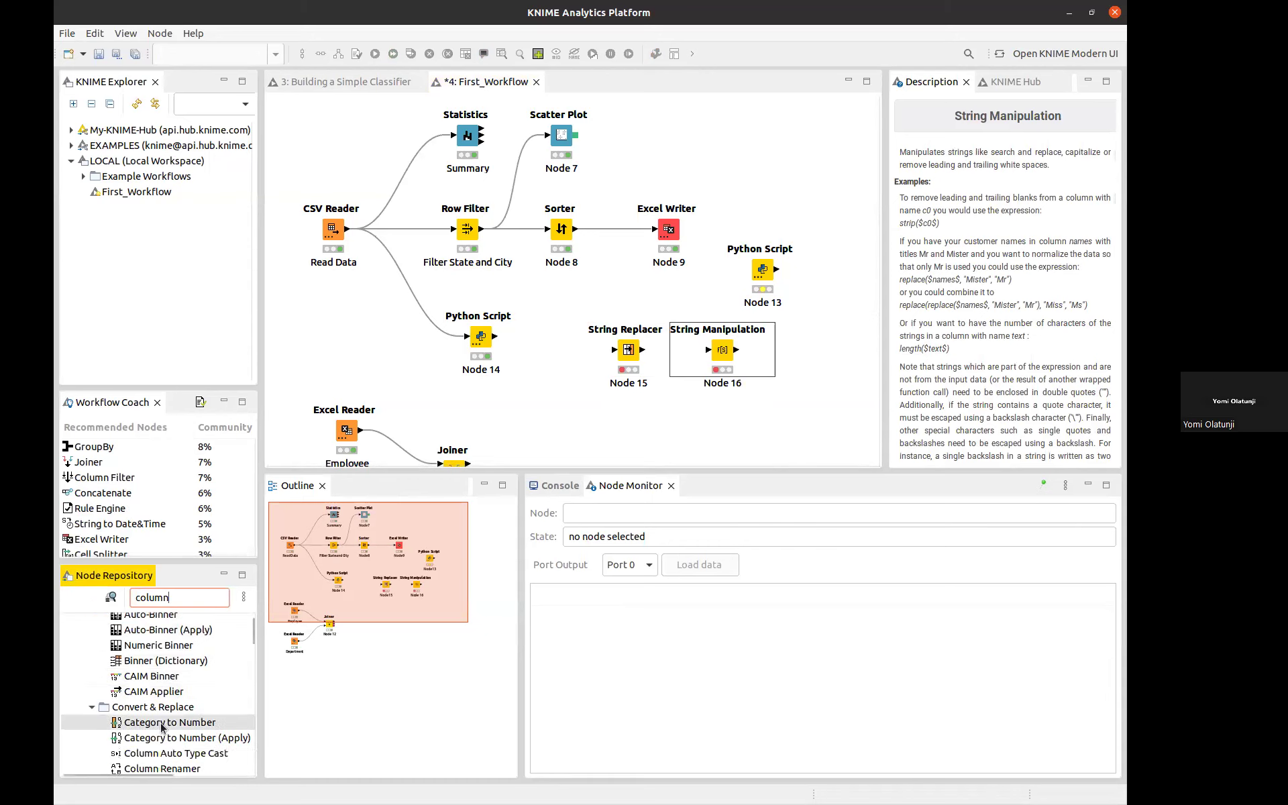
pyautogui.scroll(-1, 161, 728)
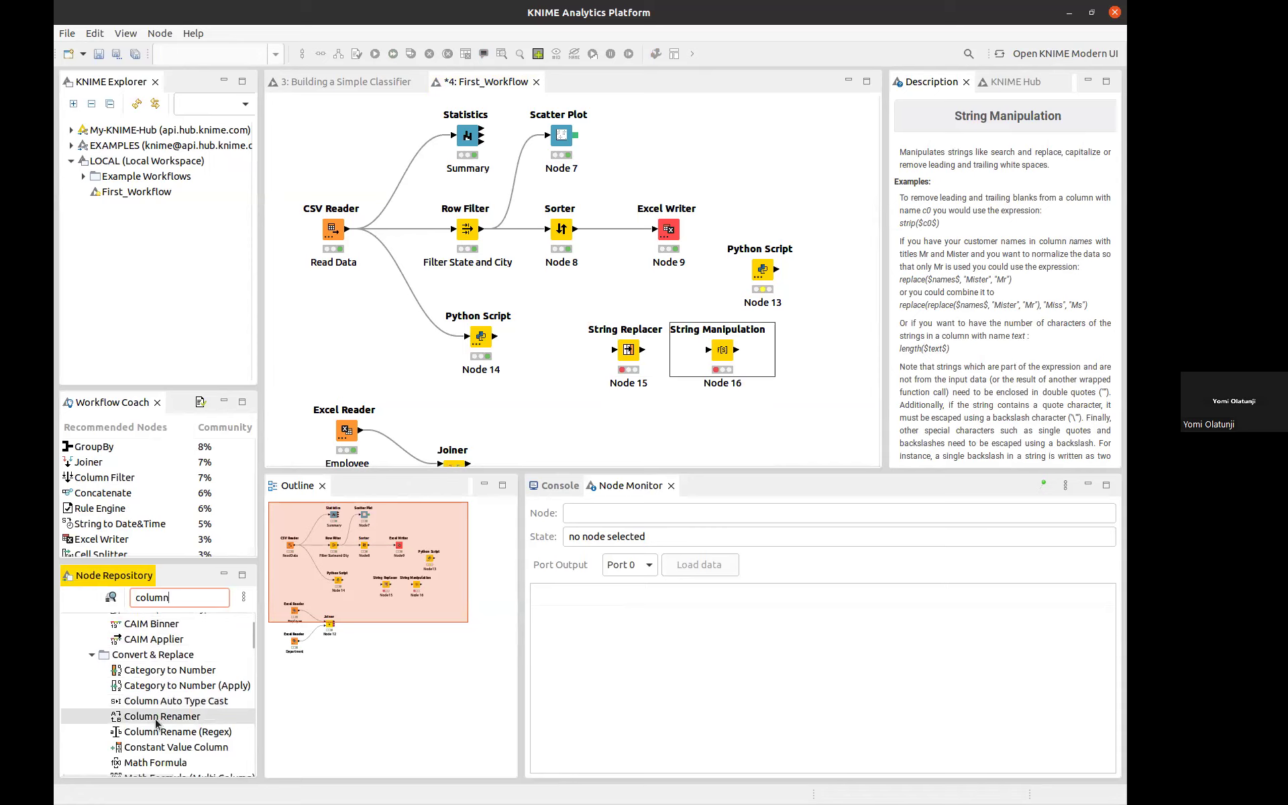
pyautogui.scroll(-1, 167, 730)
pyautogui.scroll(-4, 169, 698)
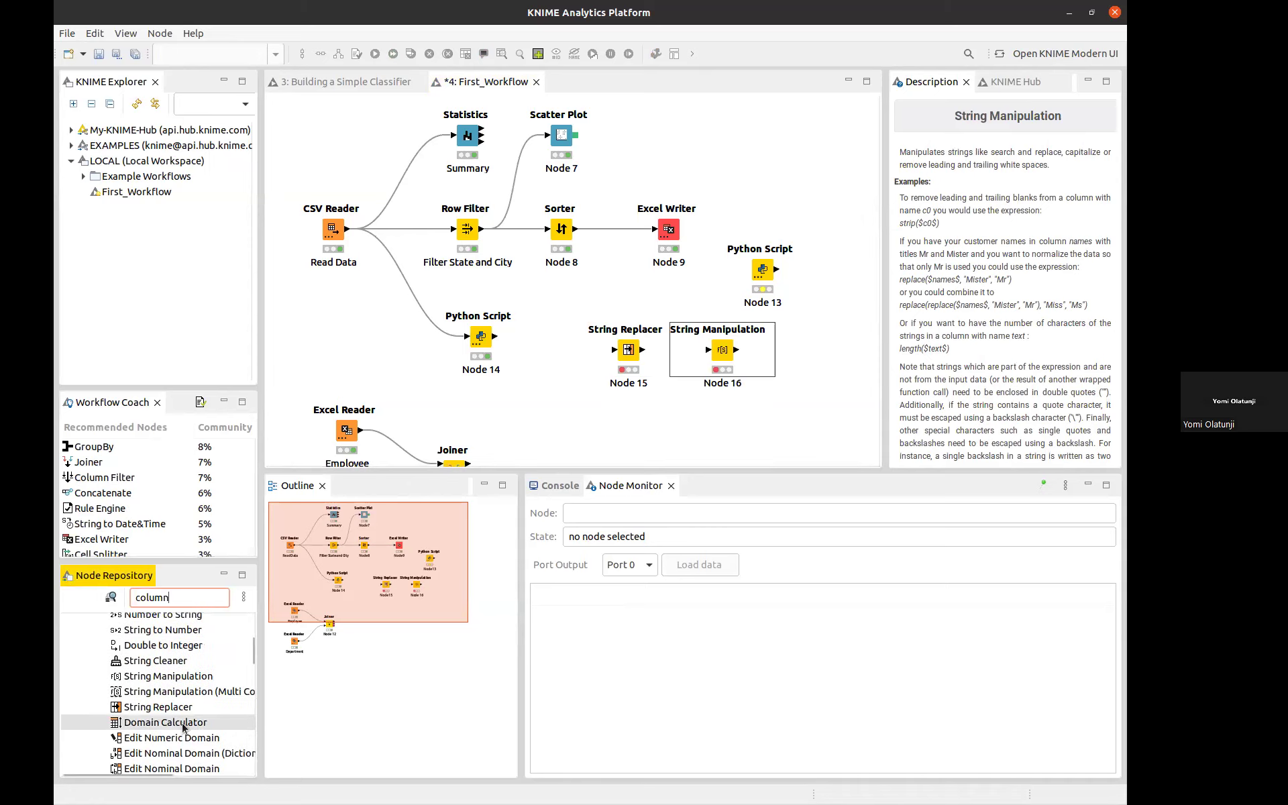
# Rearrange the String Replacer, String Manipulation and Python Script nodes, and connect the CSV Reader output to String Manipulation.
pyautogui.click(661, 365)
pyautogui.moveTo(628, 349); pyautogui.dragTo(628, 402)
pyautogui.moveTo(722, 349); pyautogui.dragTo(574, 321)
pyautogui.moveTo(481, 336); pyautogui.dragTo(476, 391)
pyautogui.moveTo(349, 229); pyautogui.dragTo(492, 321)
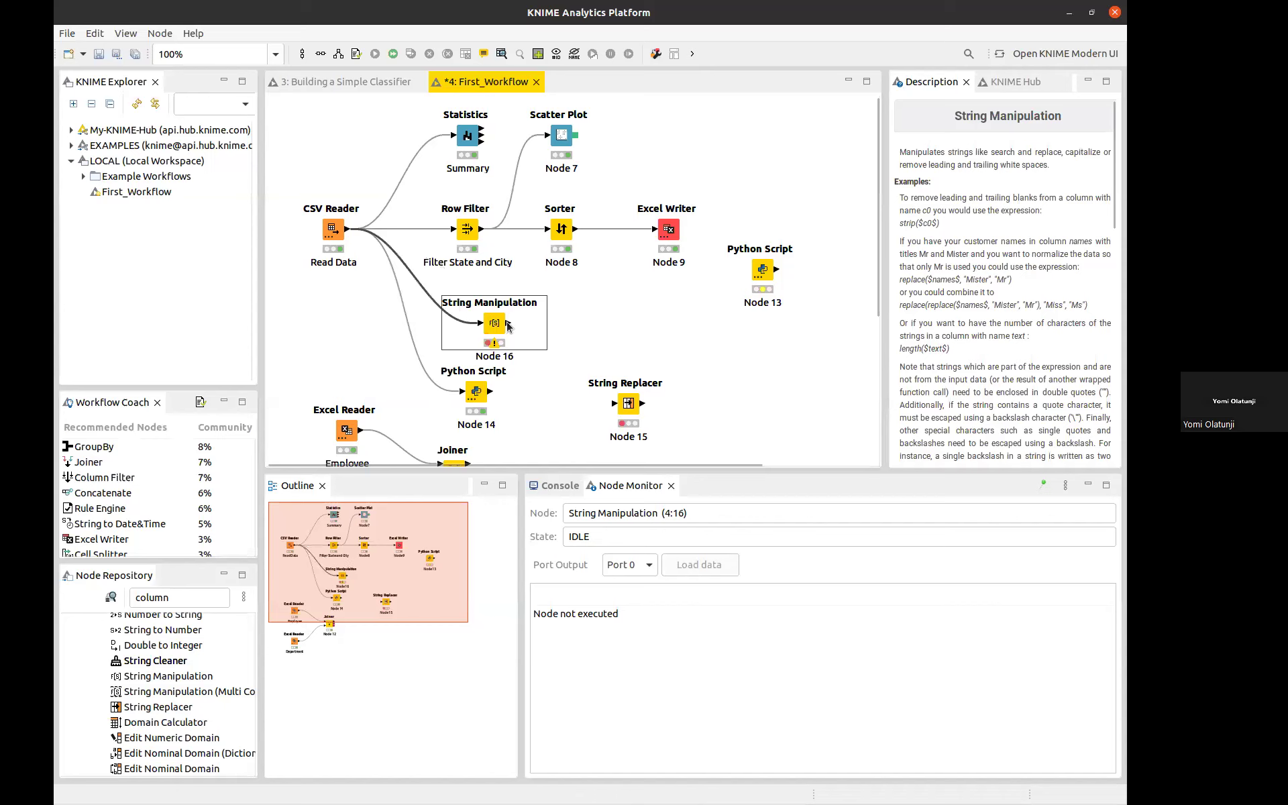
pyautogui.doubleClick(500, 322)
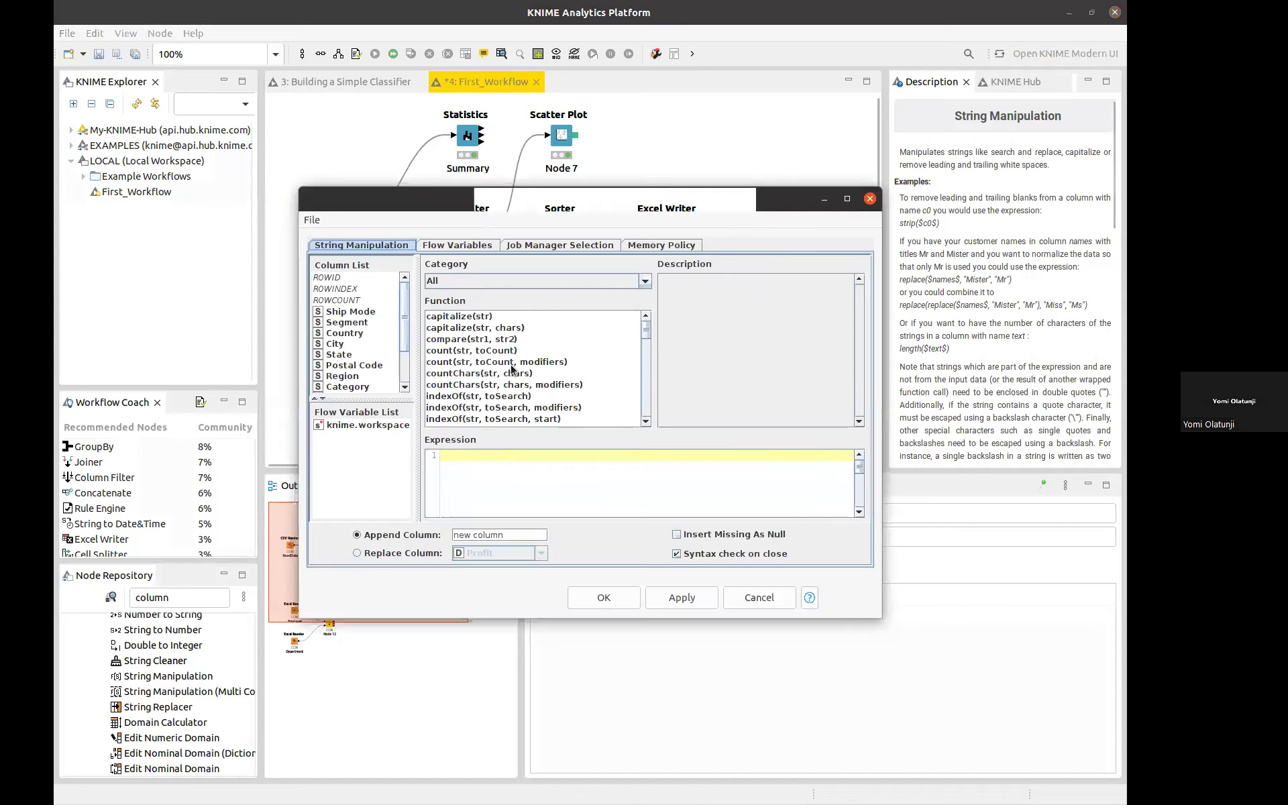
pyautogui.click(870, 199)
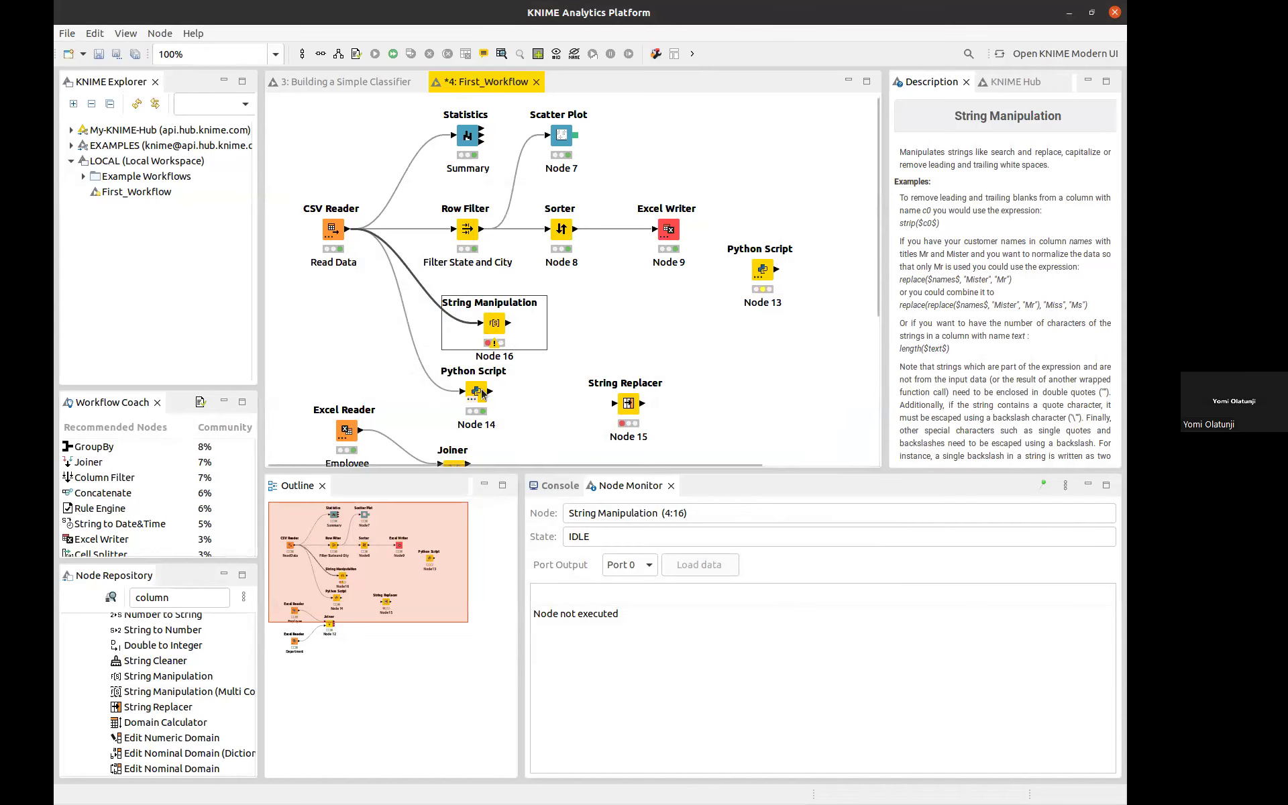
pyautogui.rightClick(476, 398)
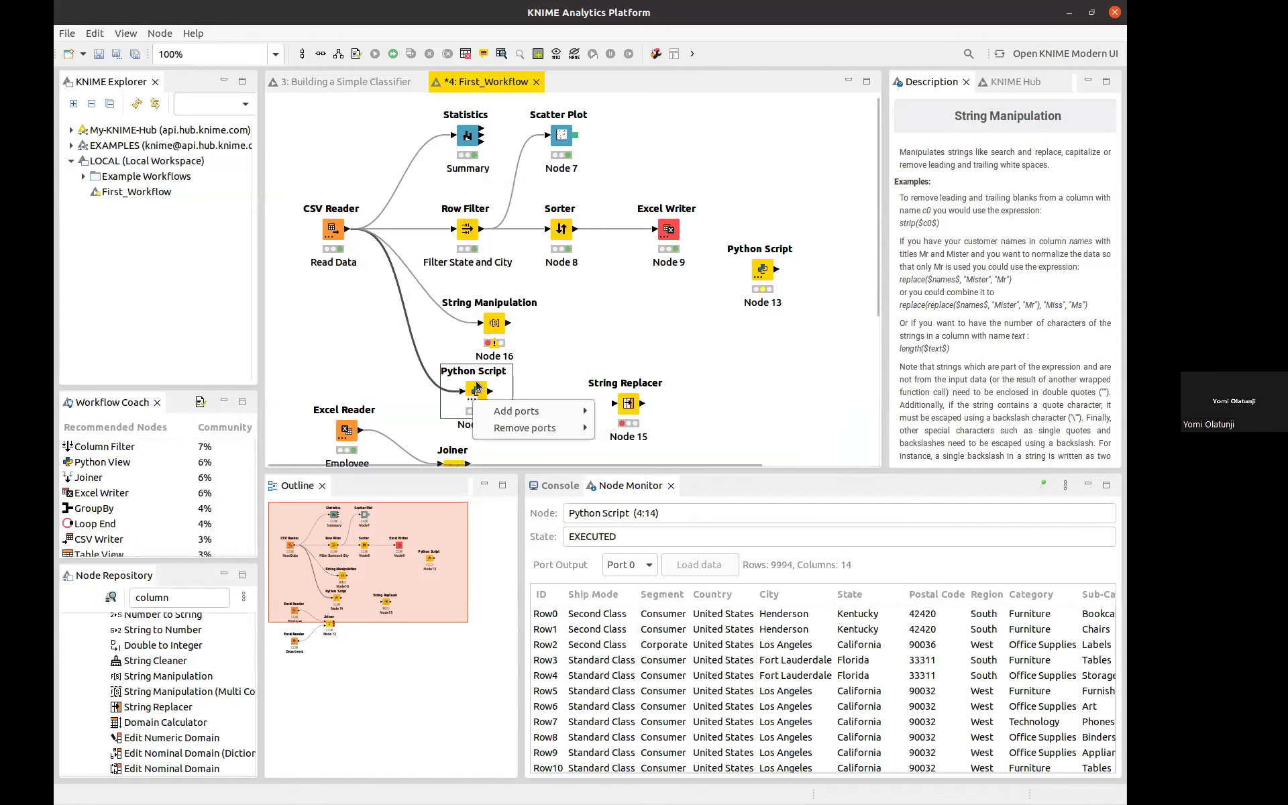
pyautogui.click(493, 330)
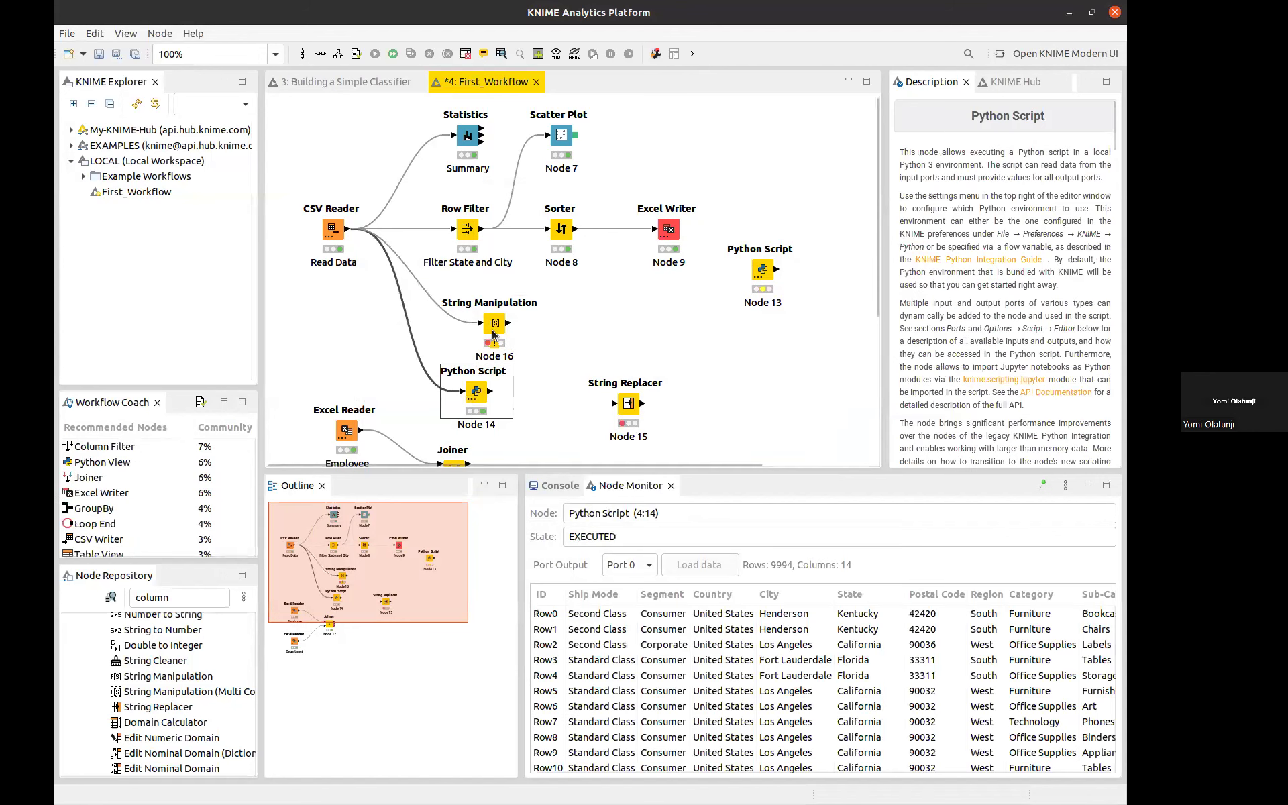
# Open the String Manipulation configuration, browse its function list and read the description of replace(str, search, replace).
pyautogui.doubleClick(493, 329)
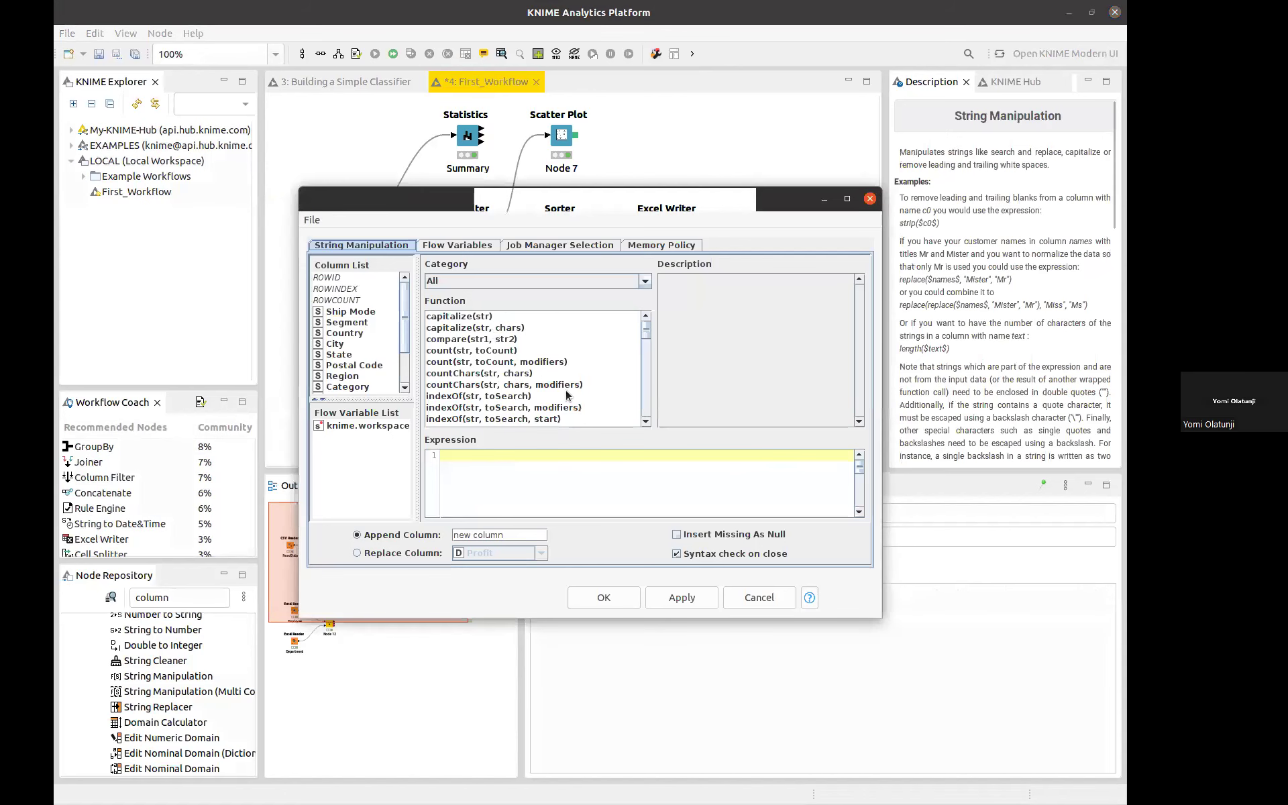
pyautogui.scroll(-6, 570, 396)
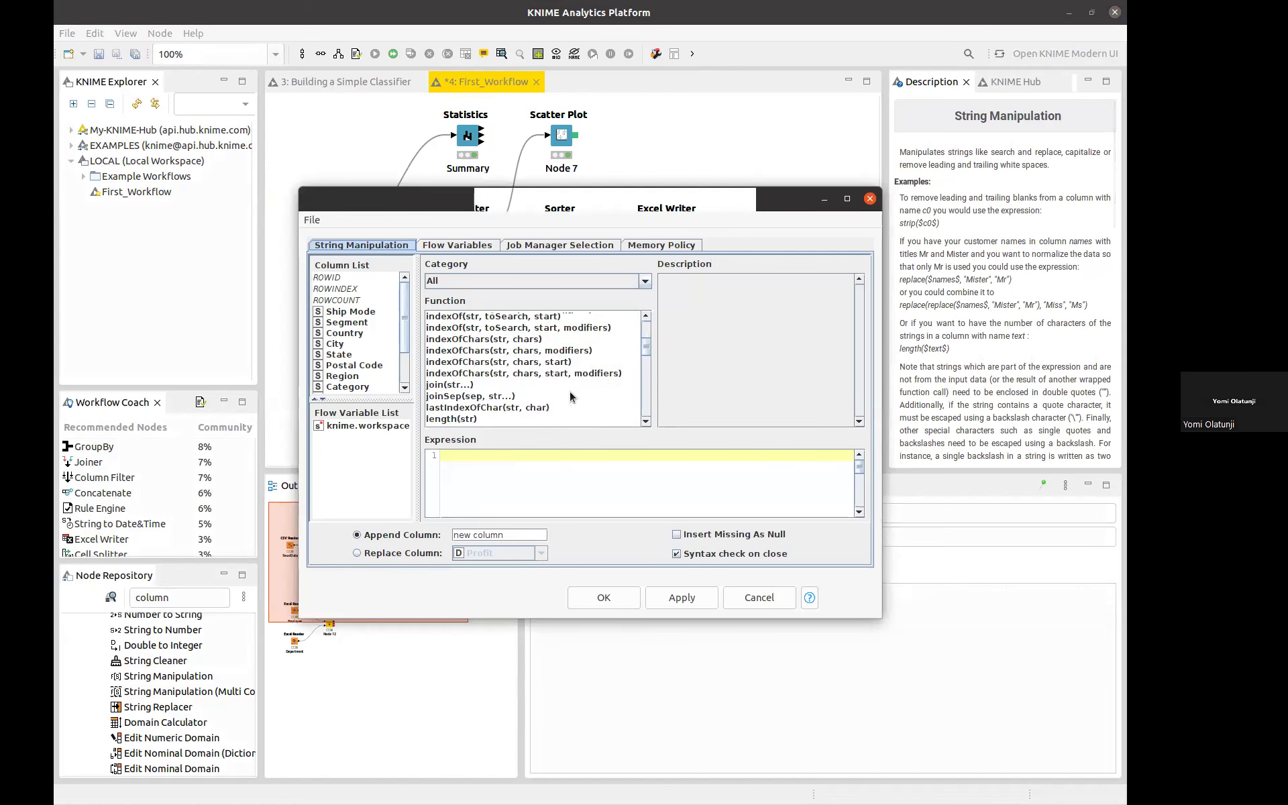
pyautogui.scroll(4, 570, 396)
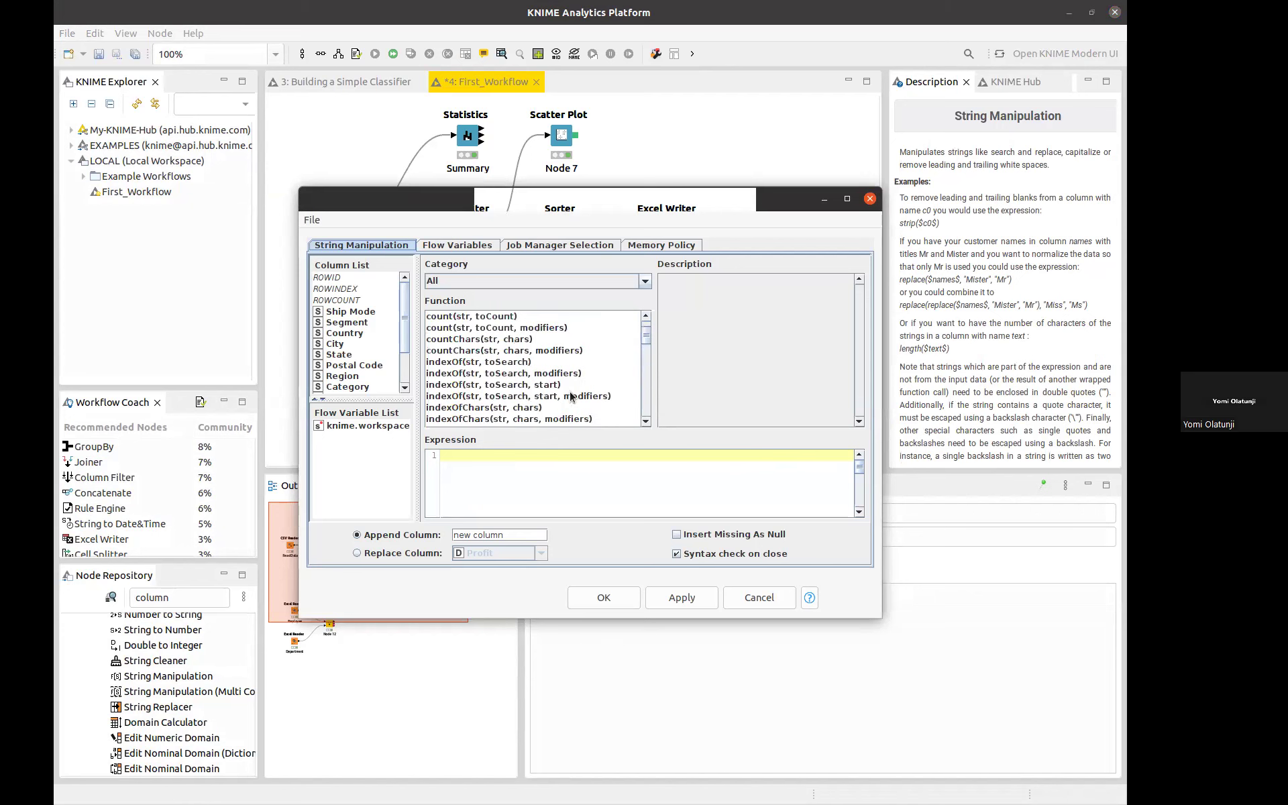
pyautogui.scroll(-10, 570, 396)
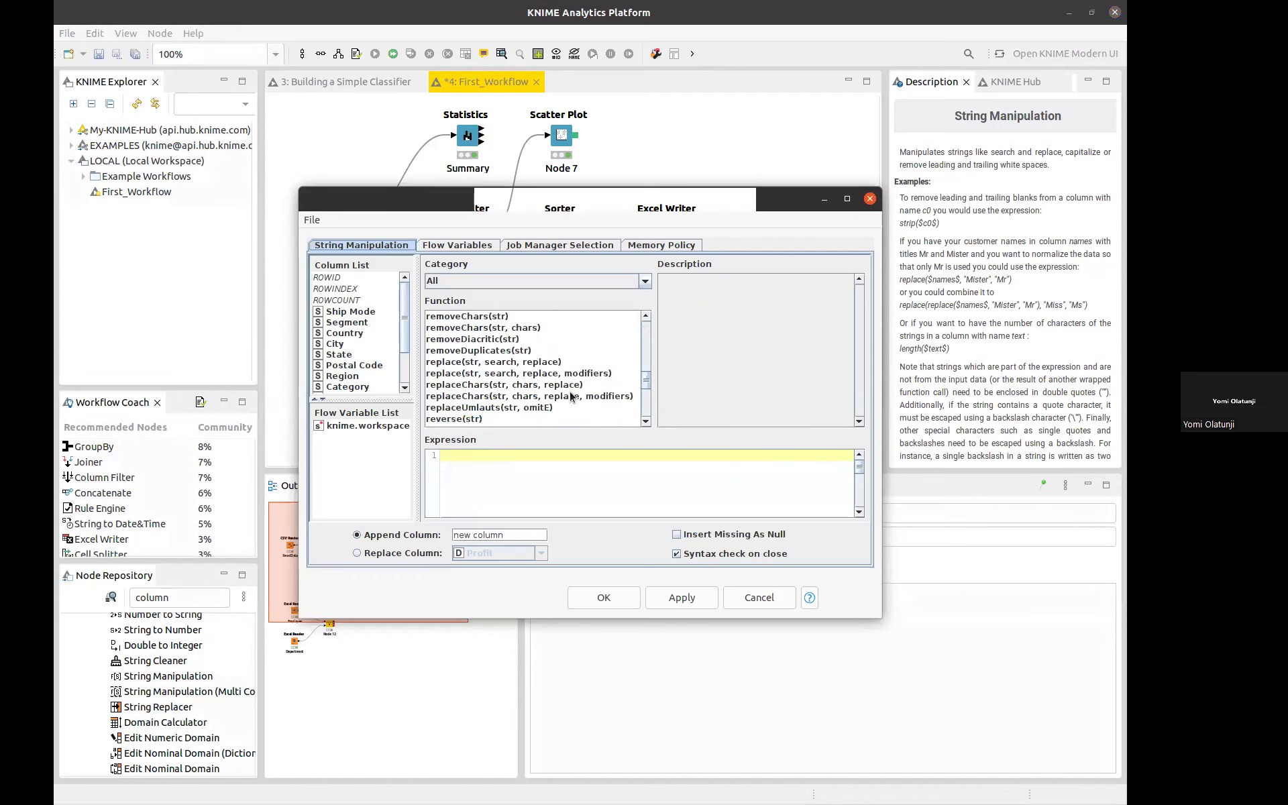
pyautogui.scroll(3, 571, 396)
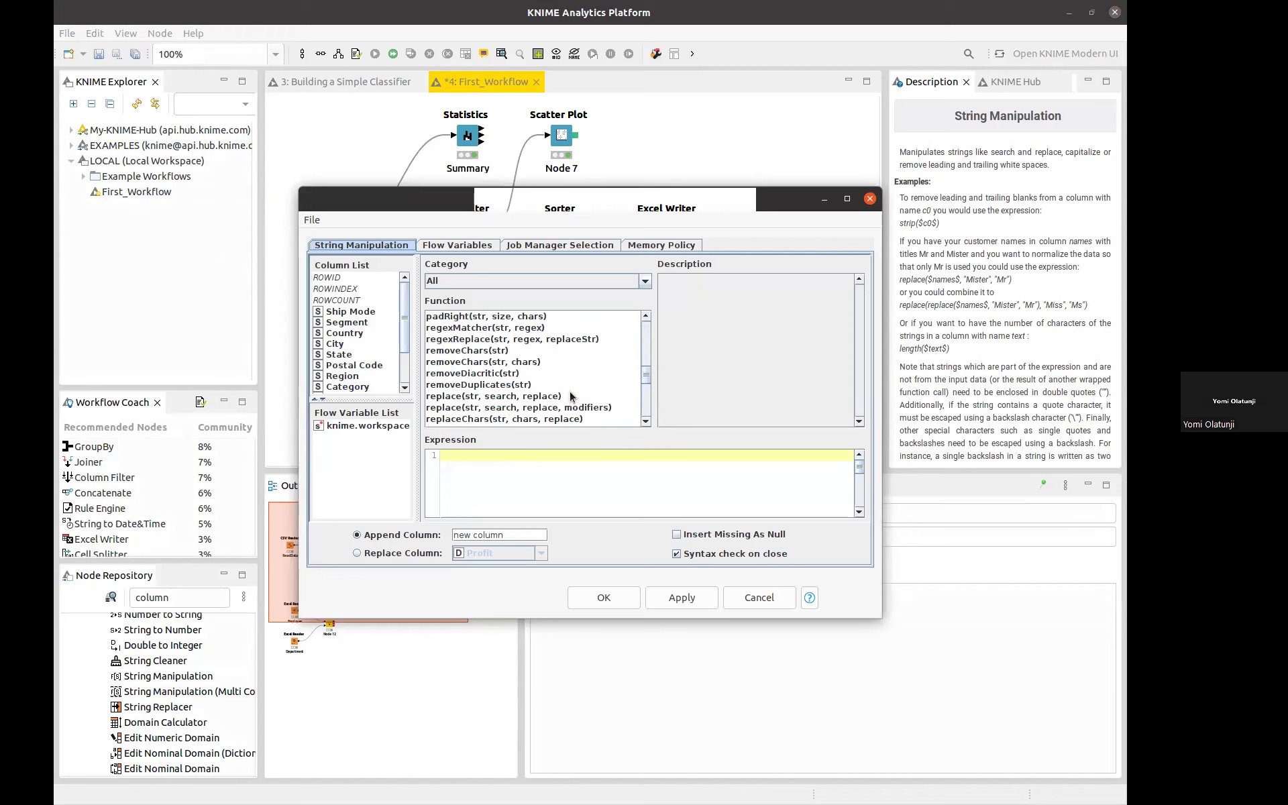
pyautogui.scroll(-1, 569, 396)
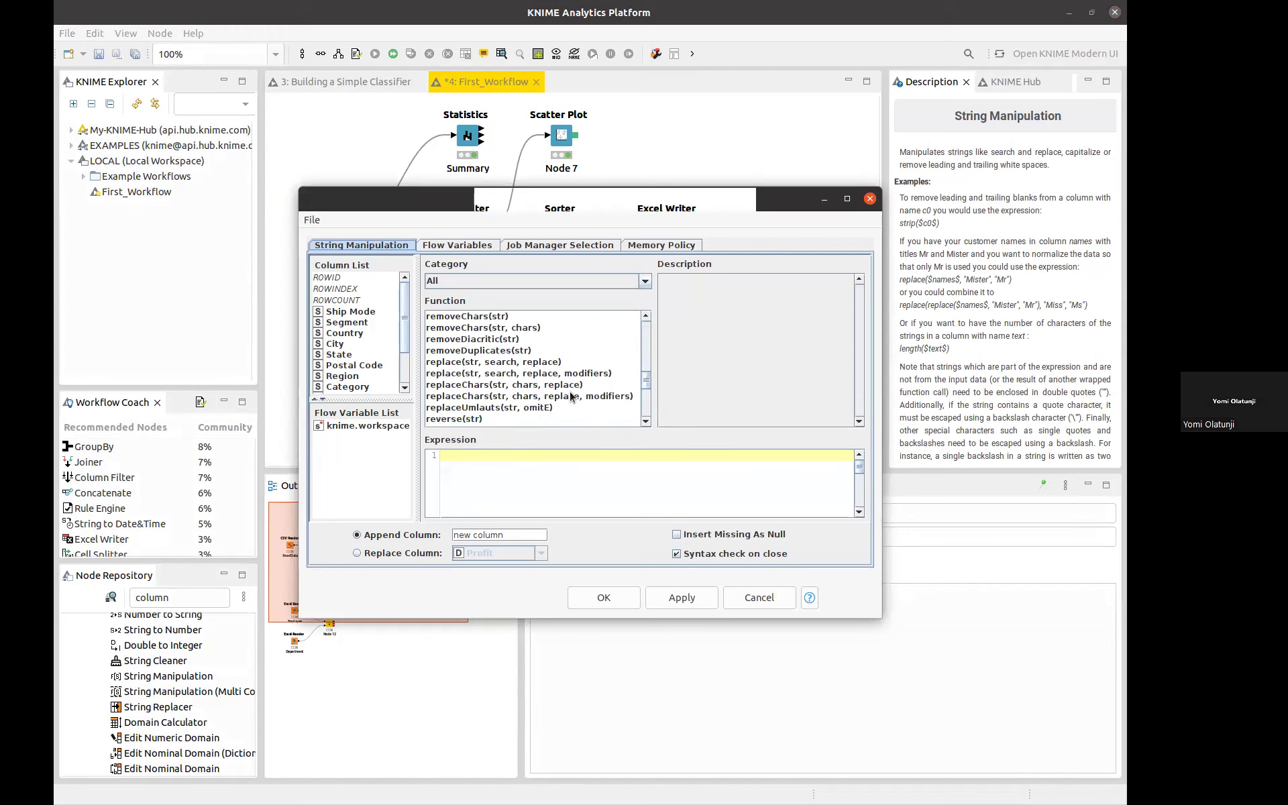
pyautogui.click(475, 456)
pyautogui.scroll(5, 500, 371)
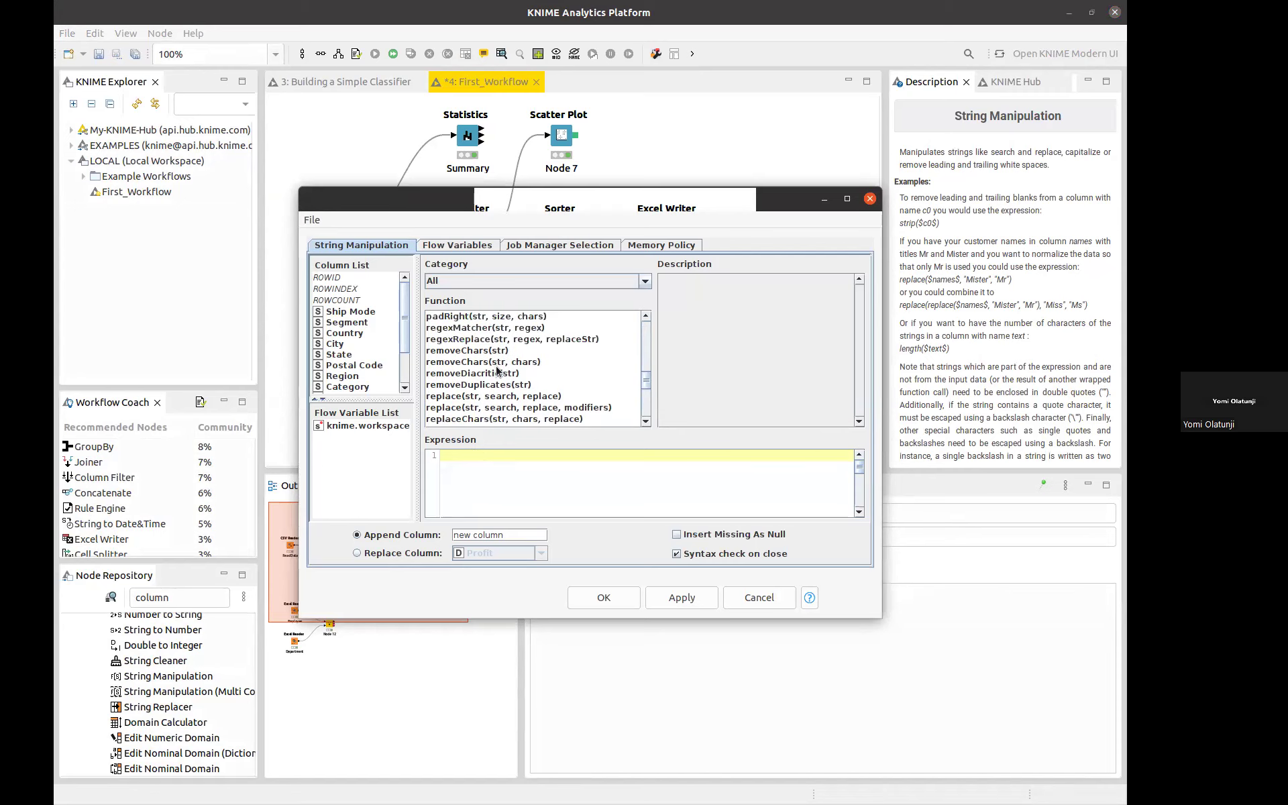
pyautogui.scroll(-4, 477, 365)
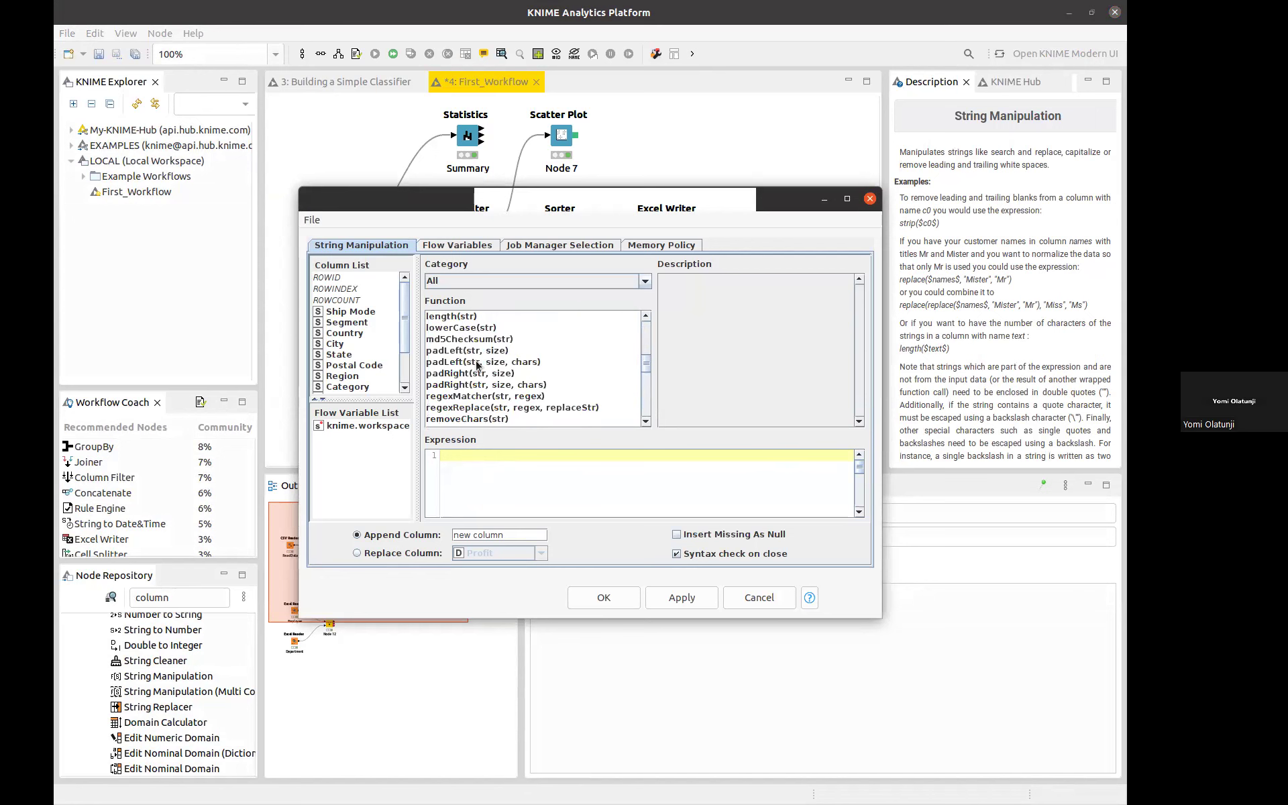
pyautogui.scroll(-1, 468, 383)
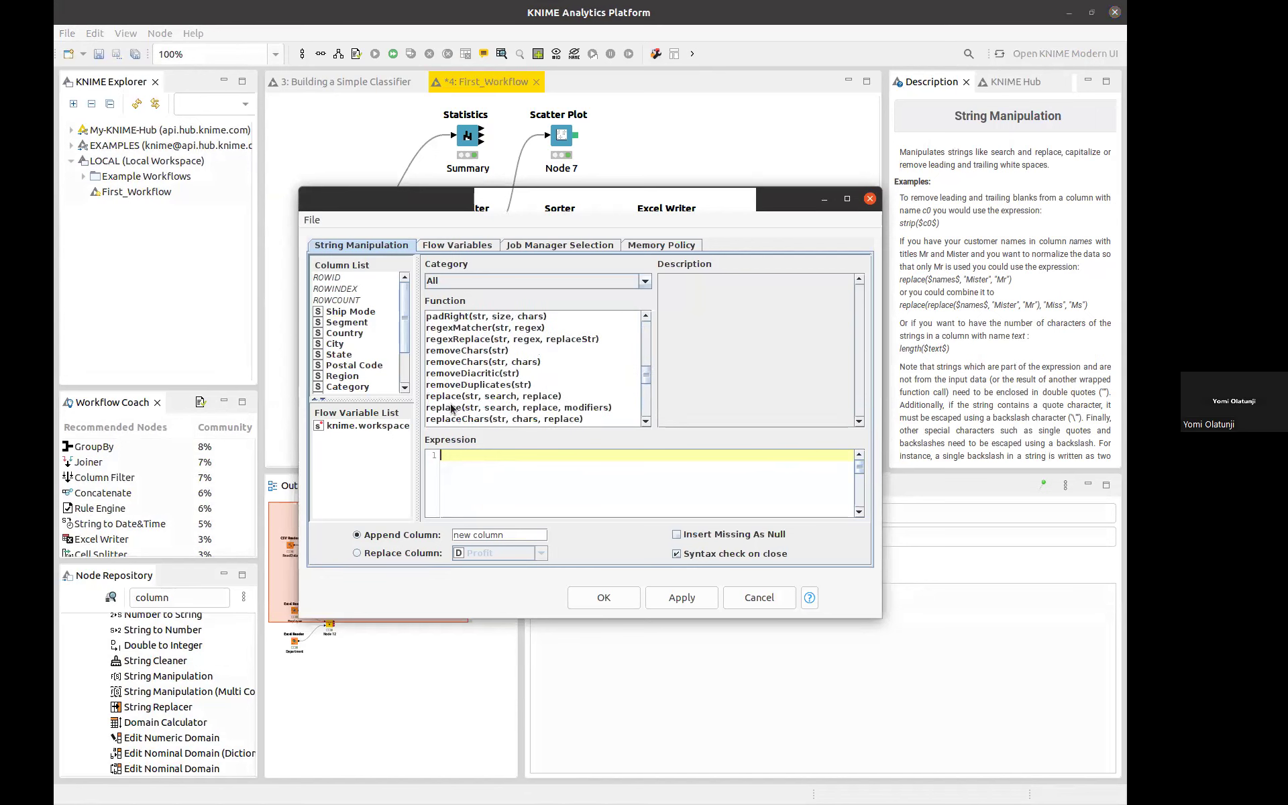
pyautogui.click(448, 396)
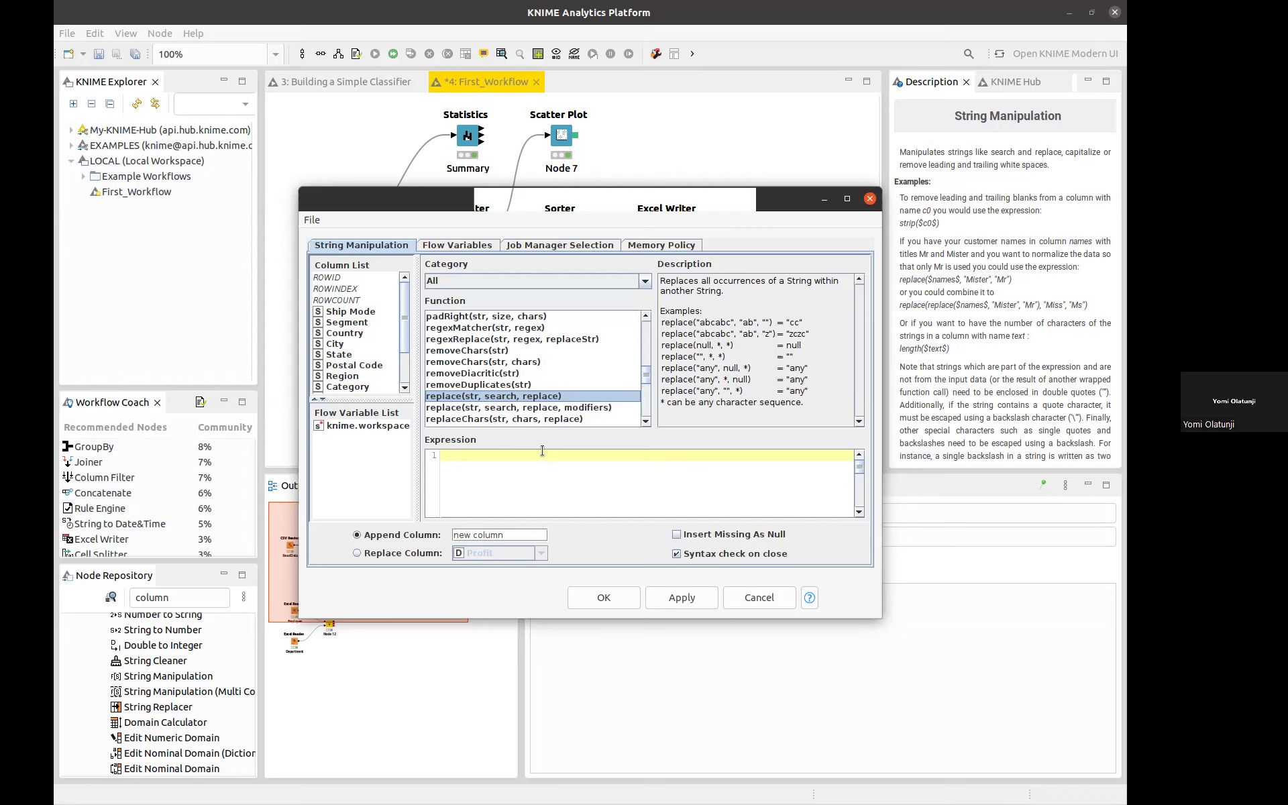
# Build the expression replace($City$, " ", "") to strip the spaces from the City column.
pyautogui.click(509, 465)
pyautogui.doubleClick(472, 398)
pyautogui.click(507, 456)
pyautogui.click(340, 345)
pyautogui.doubleClick(340, 345)
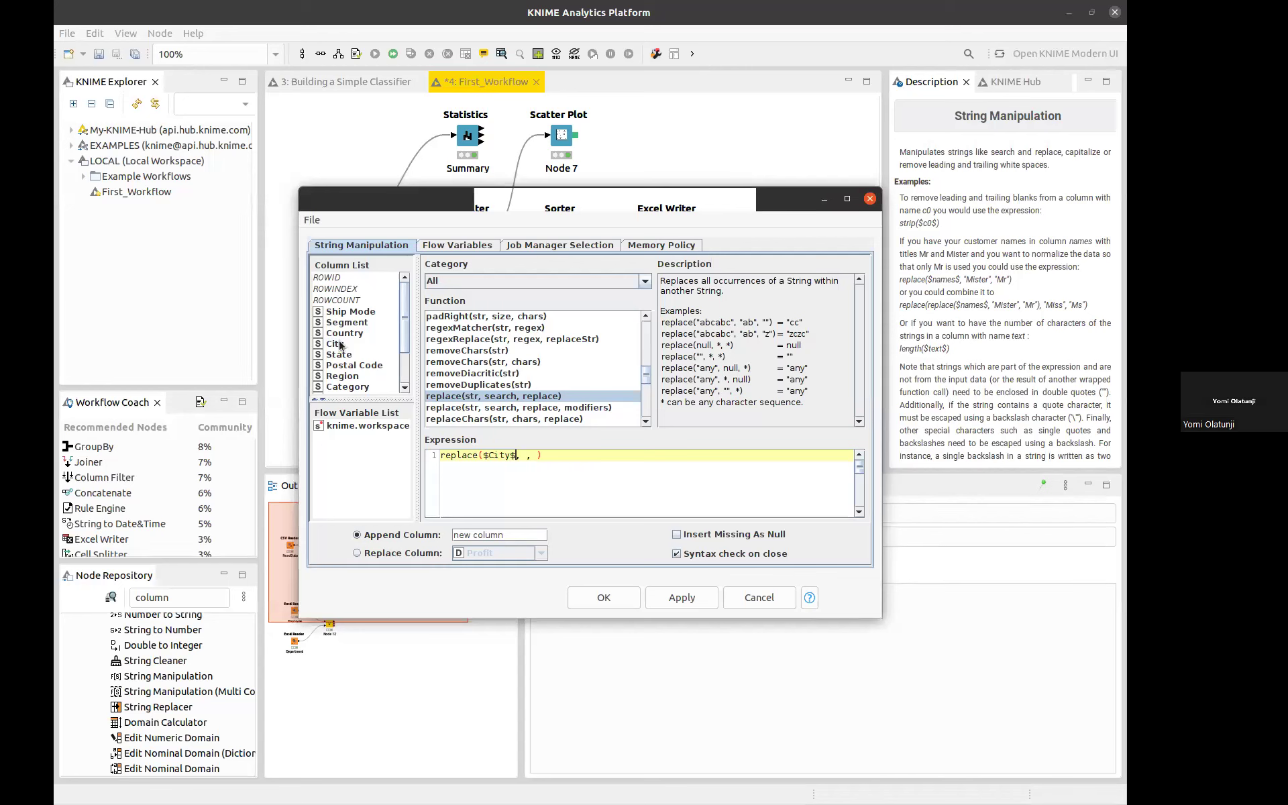
pyautogui.doubleClick(514, 456)
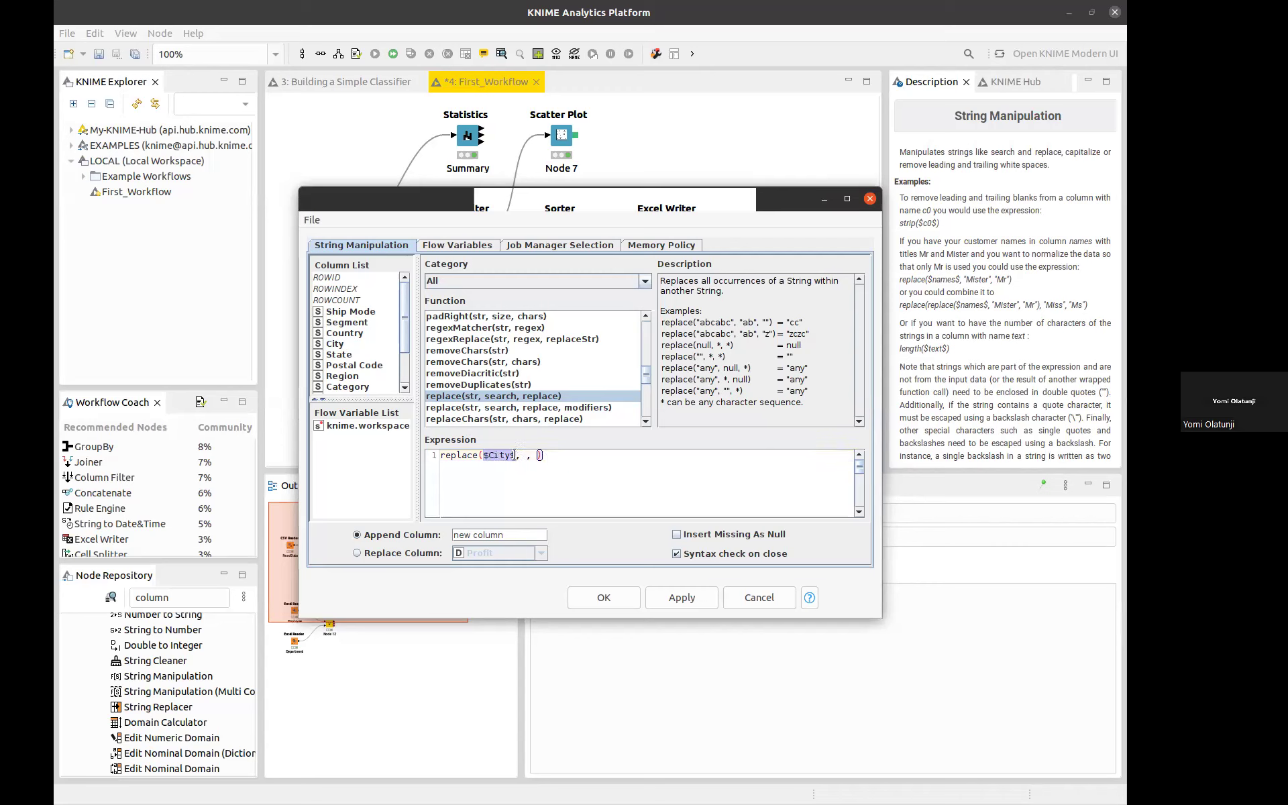
pyautogui.click(515, 456)
pyautogui.write(',')
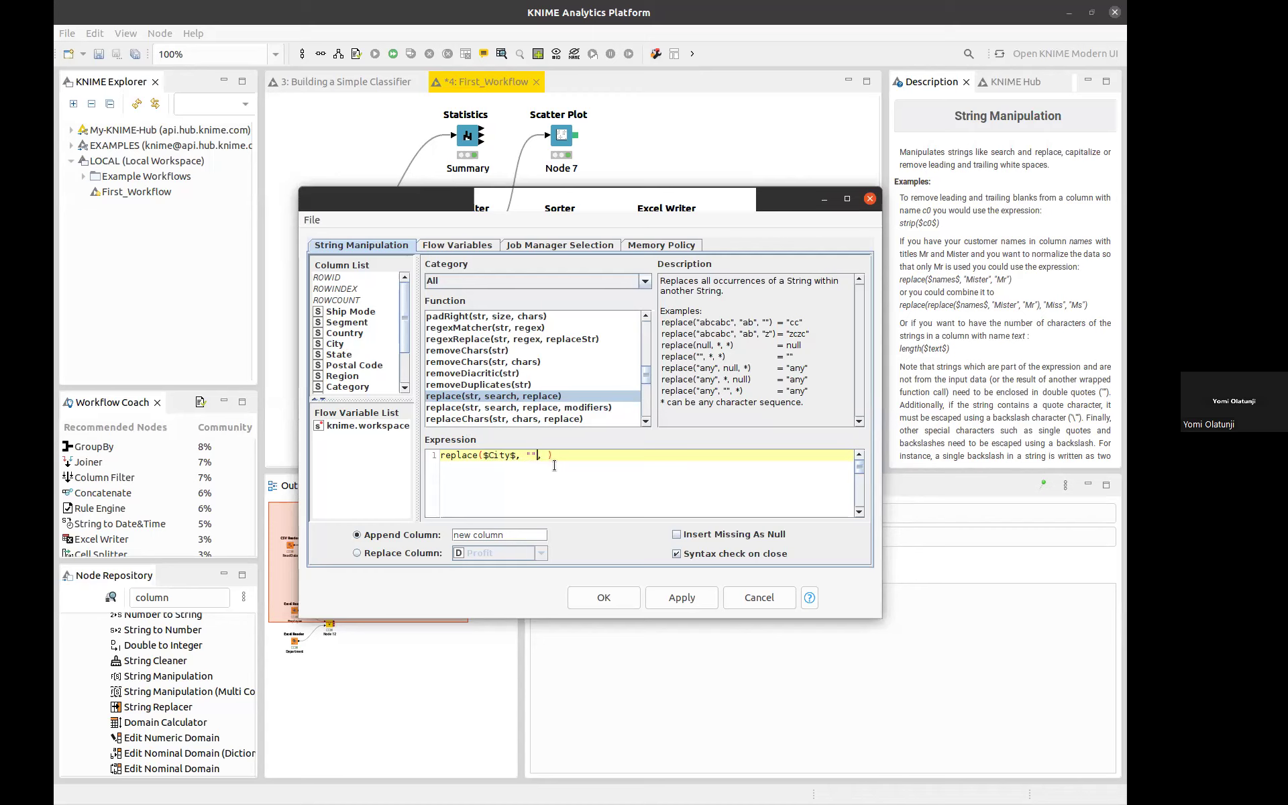
pyautogui.click(554, 465)
pyautogui.write('""')
pyautogui.scroll(-5, 555, 379)
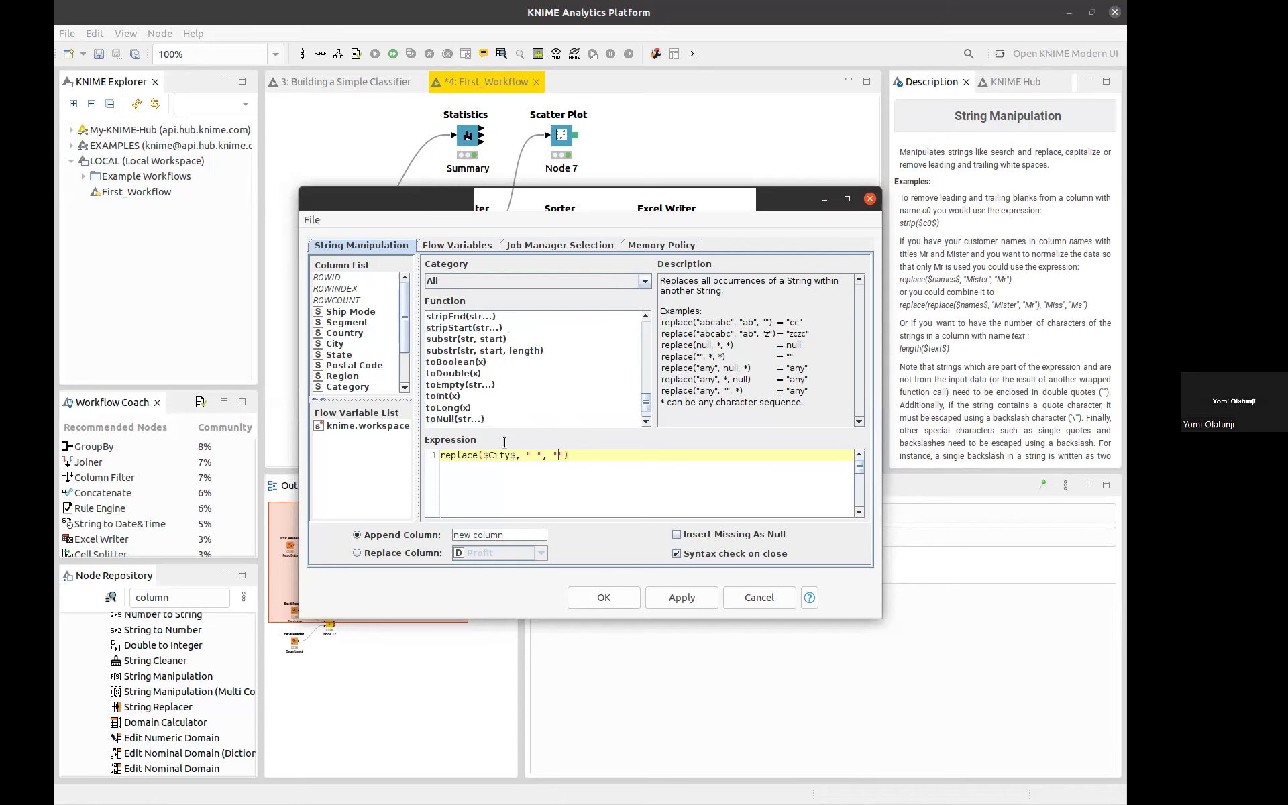
# Name the appended column New City KNIME NODE and accept the String Manipulation settings.
pyautogui.moveTo(523, 531); pyautogui.dragTo(450, 533)
pyautogui.write('New')
pyautogui.write('KNME')
pyautogui.write('ME NODE')
pyautogui.click(591, 596)
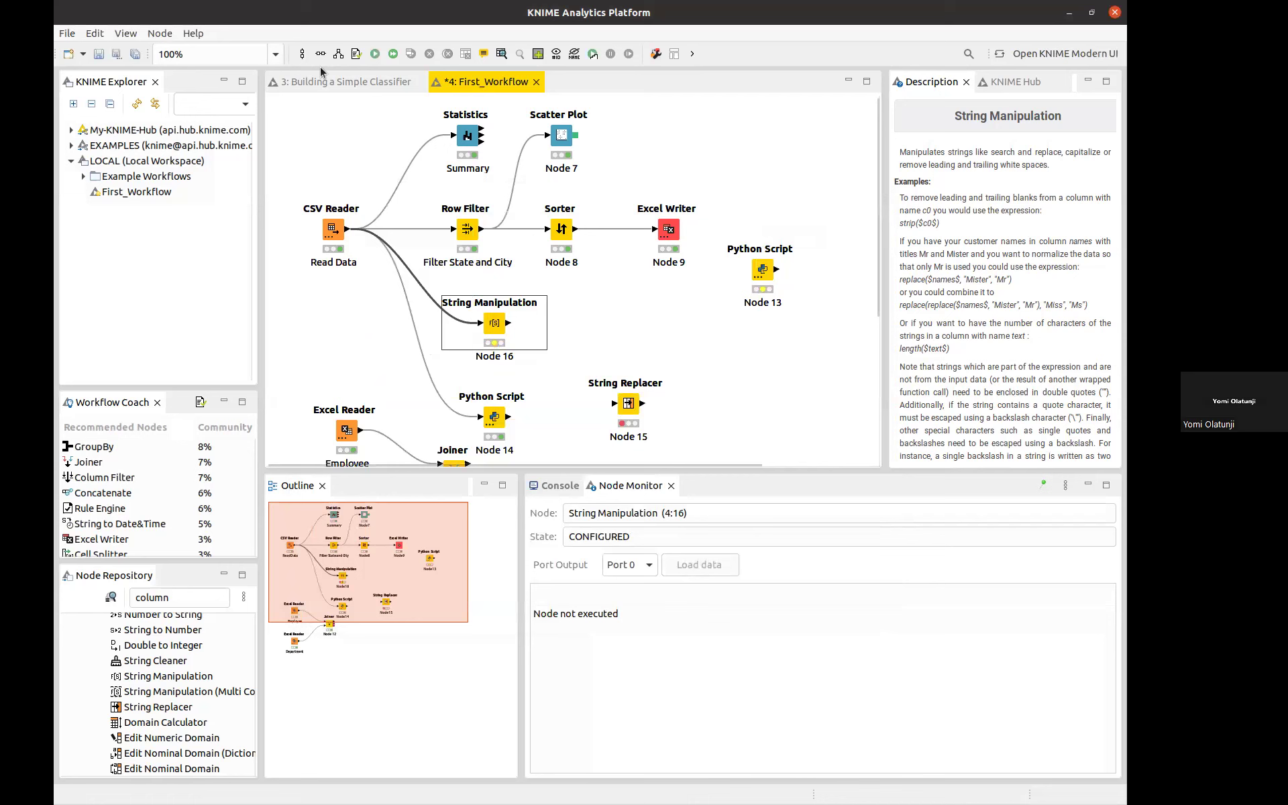
# Execute the String Manipulation node and view its appended table to check the new city column.
pyautogui.click(374, 54)
pyautogui.rightClick(495, 324)
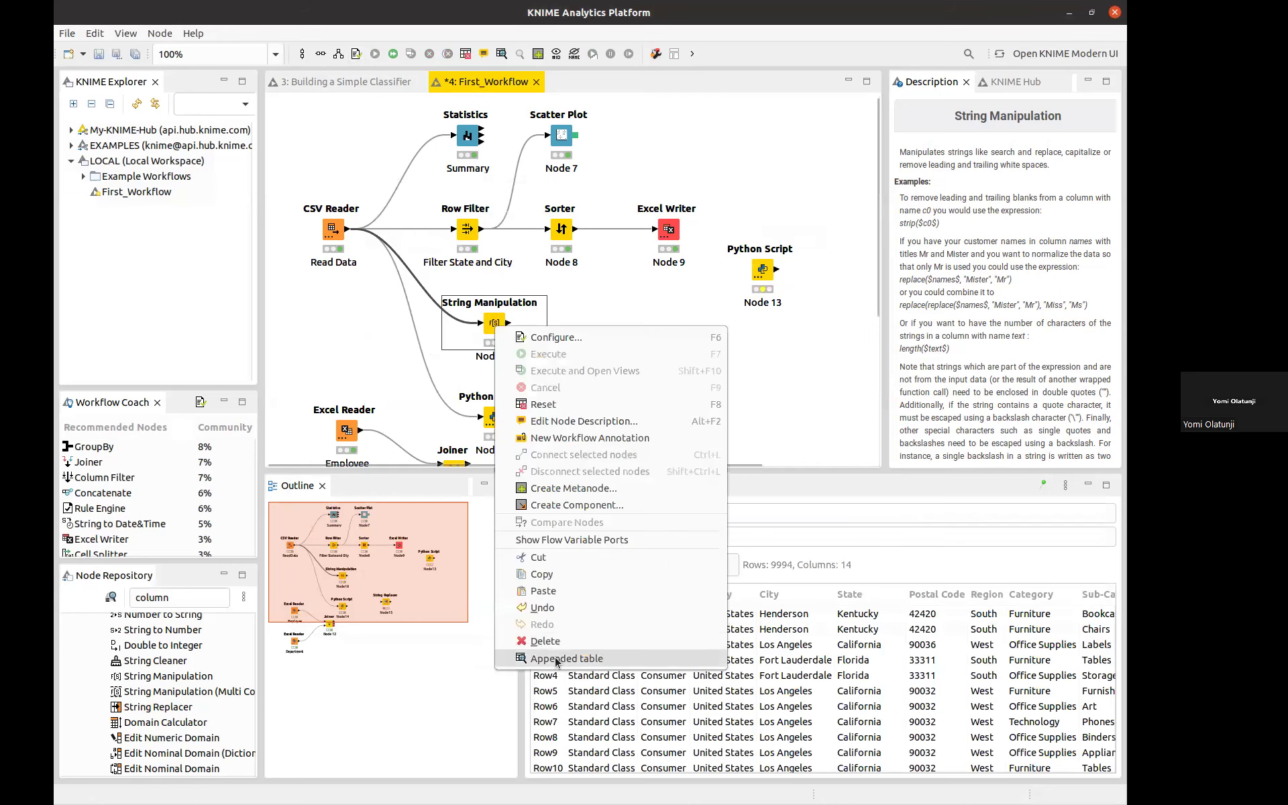
pyautogui.click(554, 658)
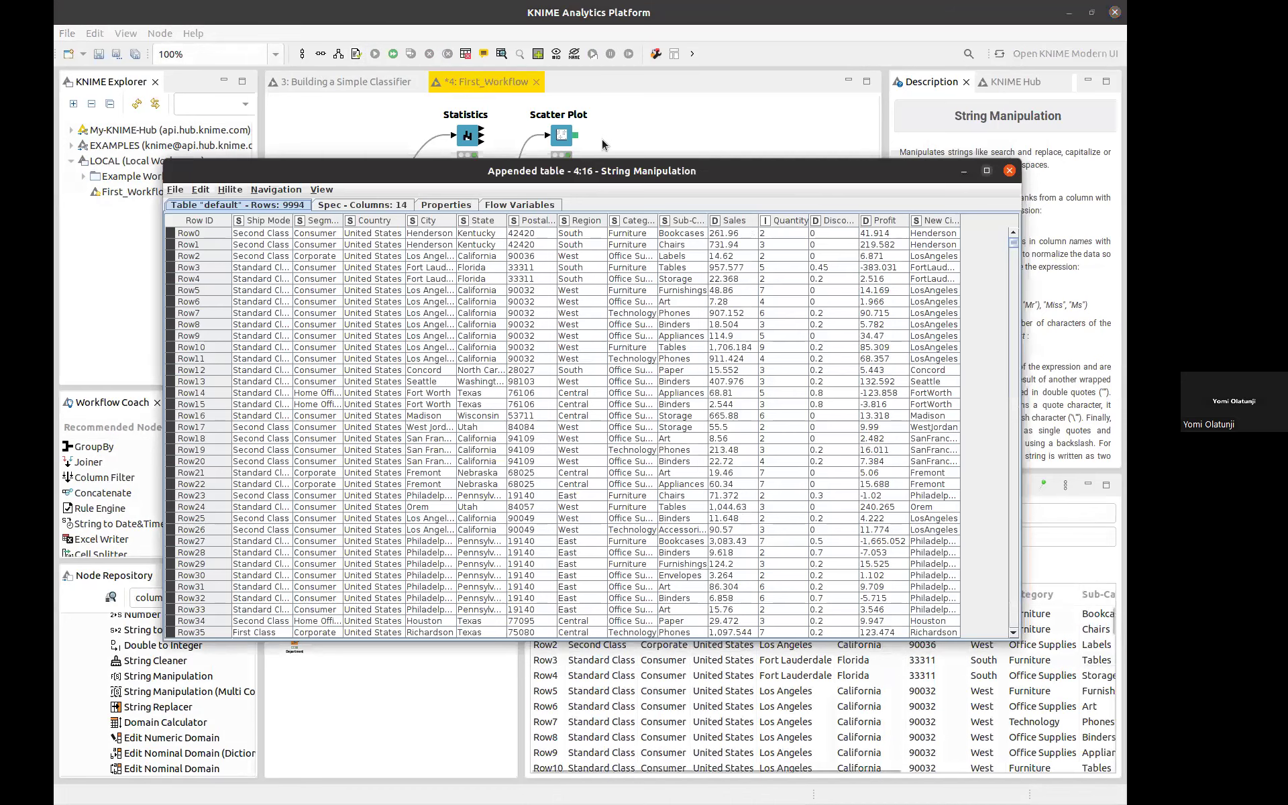
pyautogui.press('super+Up')
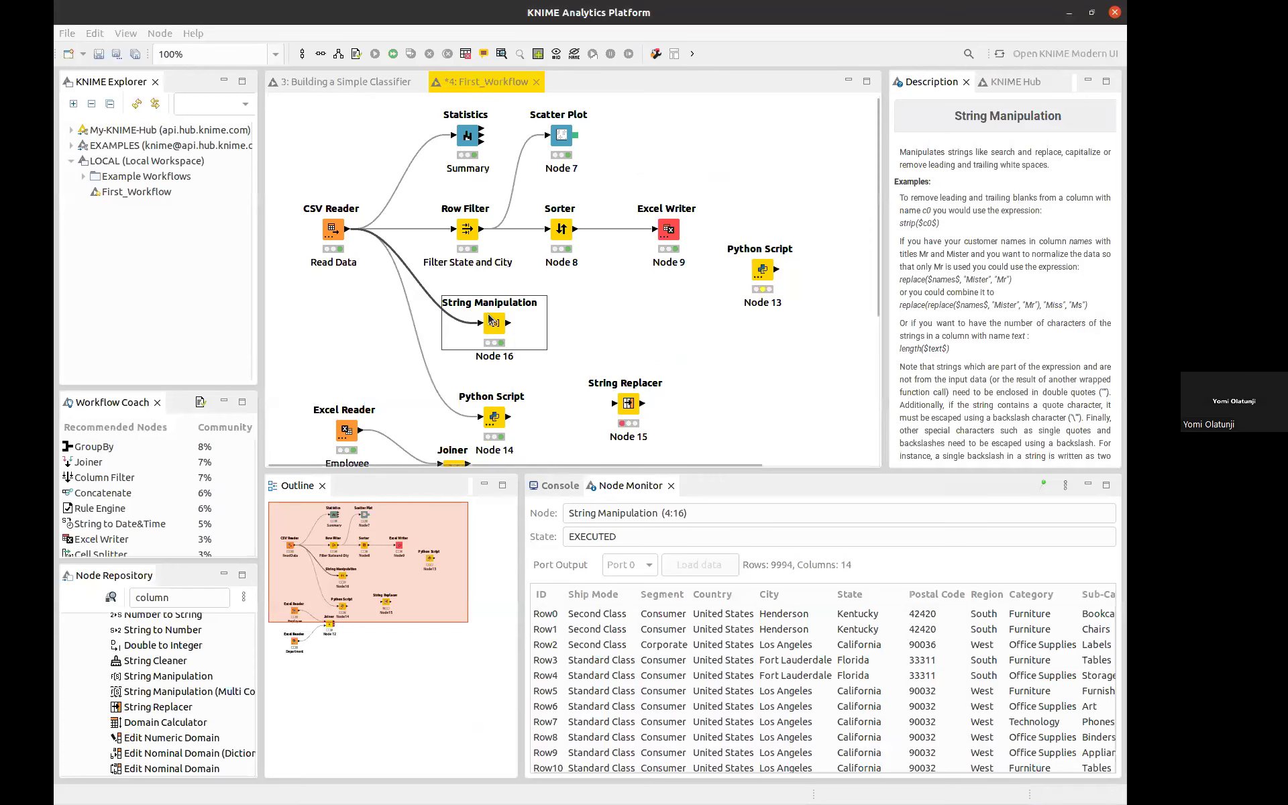
# Reopen the String Manipulation configuration and insert the upperCase function on a new line below the replace expression.
pyautogui.doubleClick(489, 321)
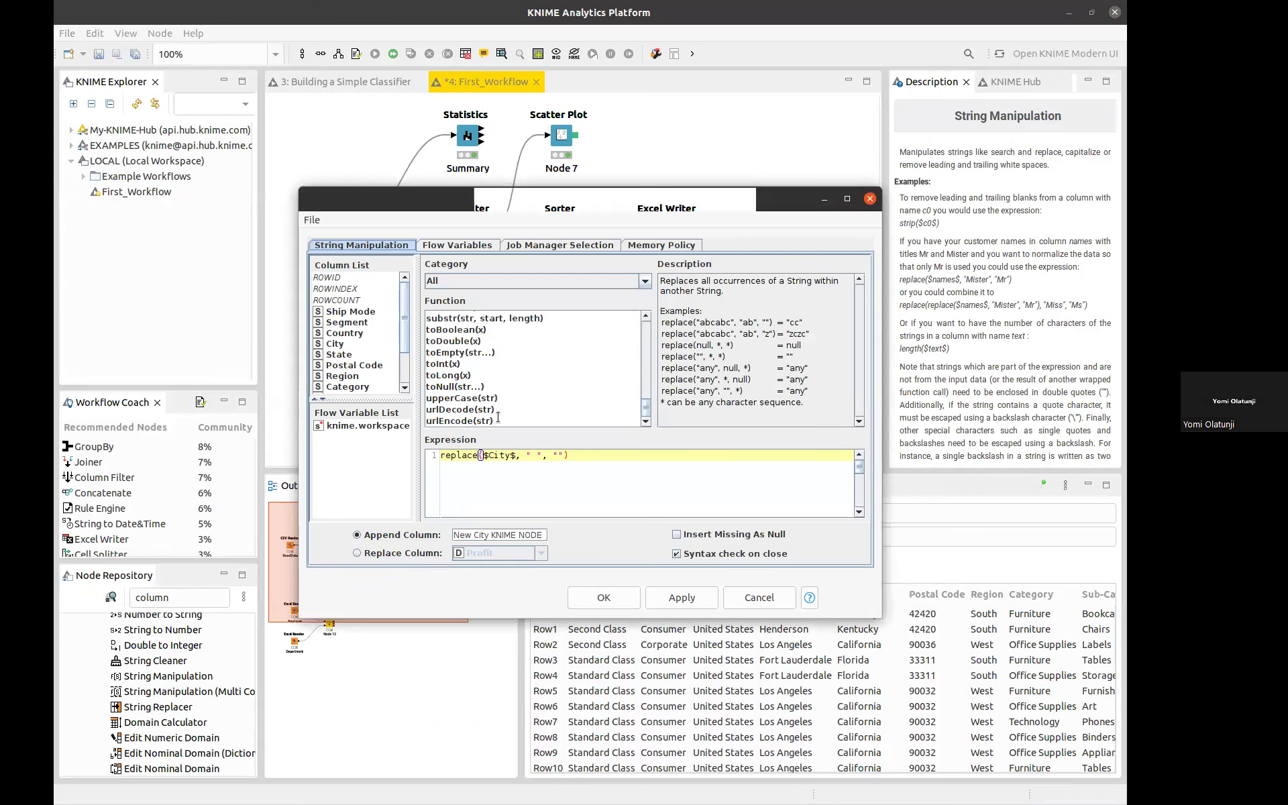
pyautogui.click(499, 468)
pyautogui.press('Return')
pyautogui.doubleClick(442, 398)
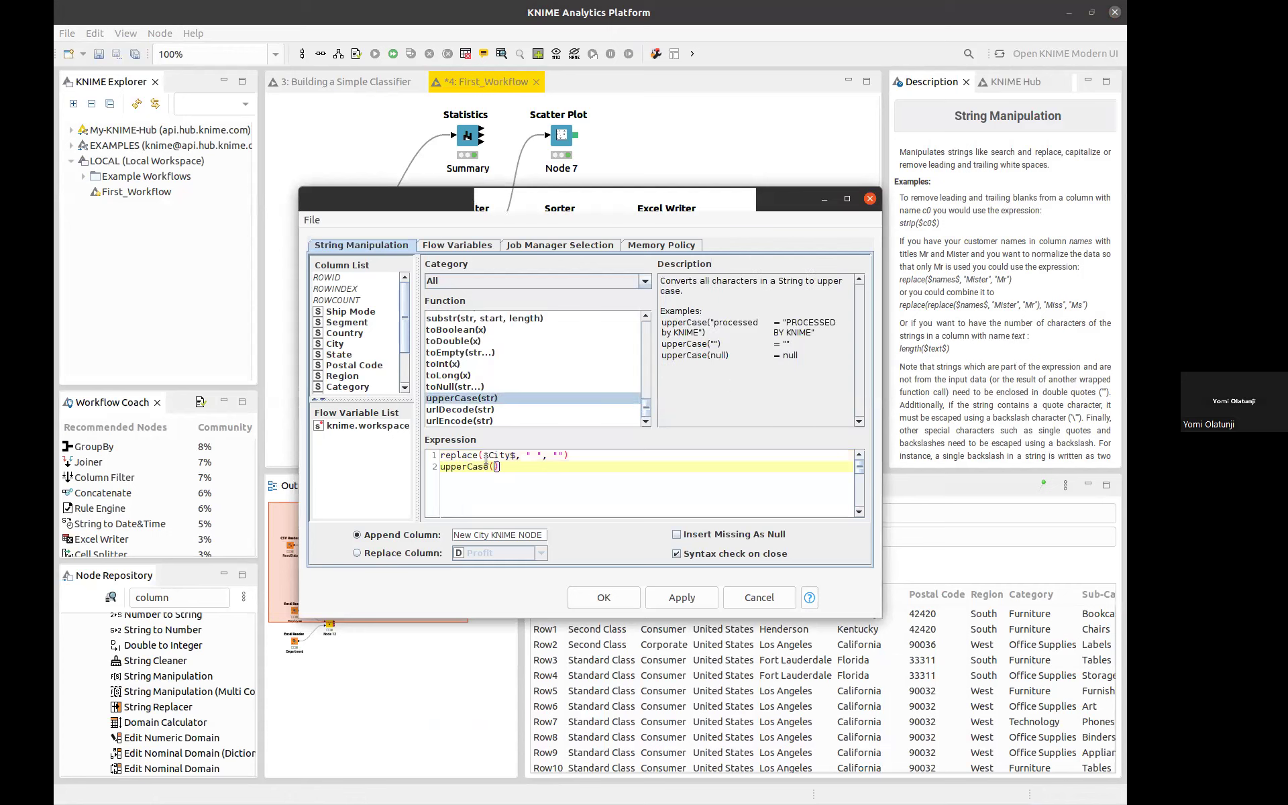
# Restructure the expression as the single line upperCase(replace($City$, " ", "")) and accept the settings, including the node reset.
pyautogui.moveTo(484, 457); pyautogui.dragTo(517, 456)
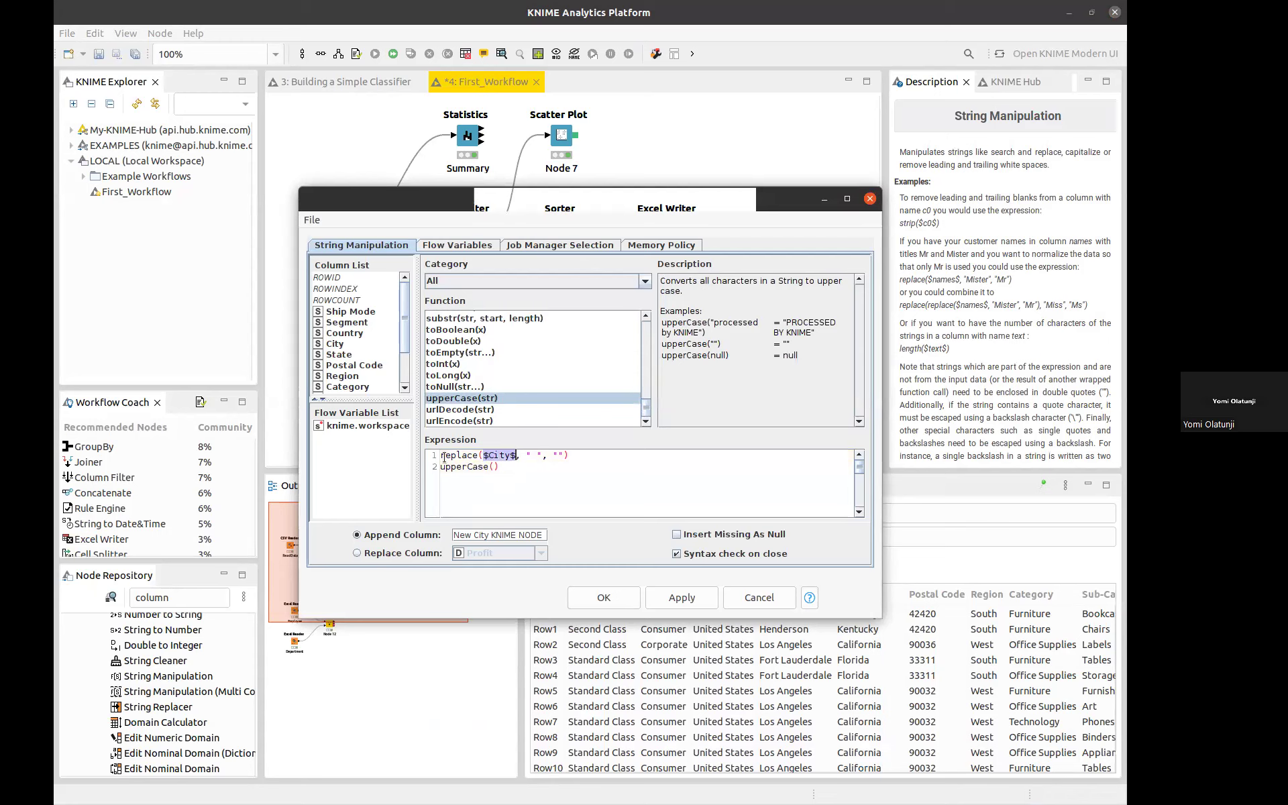
pyautogui.moveTo(443, 457); pyautogui.dragTo(482, 456)
pyautogui.moveTo(578, 455); pyautogui.dragTo(441, 455)
pyautogui.press('BackSpace')
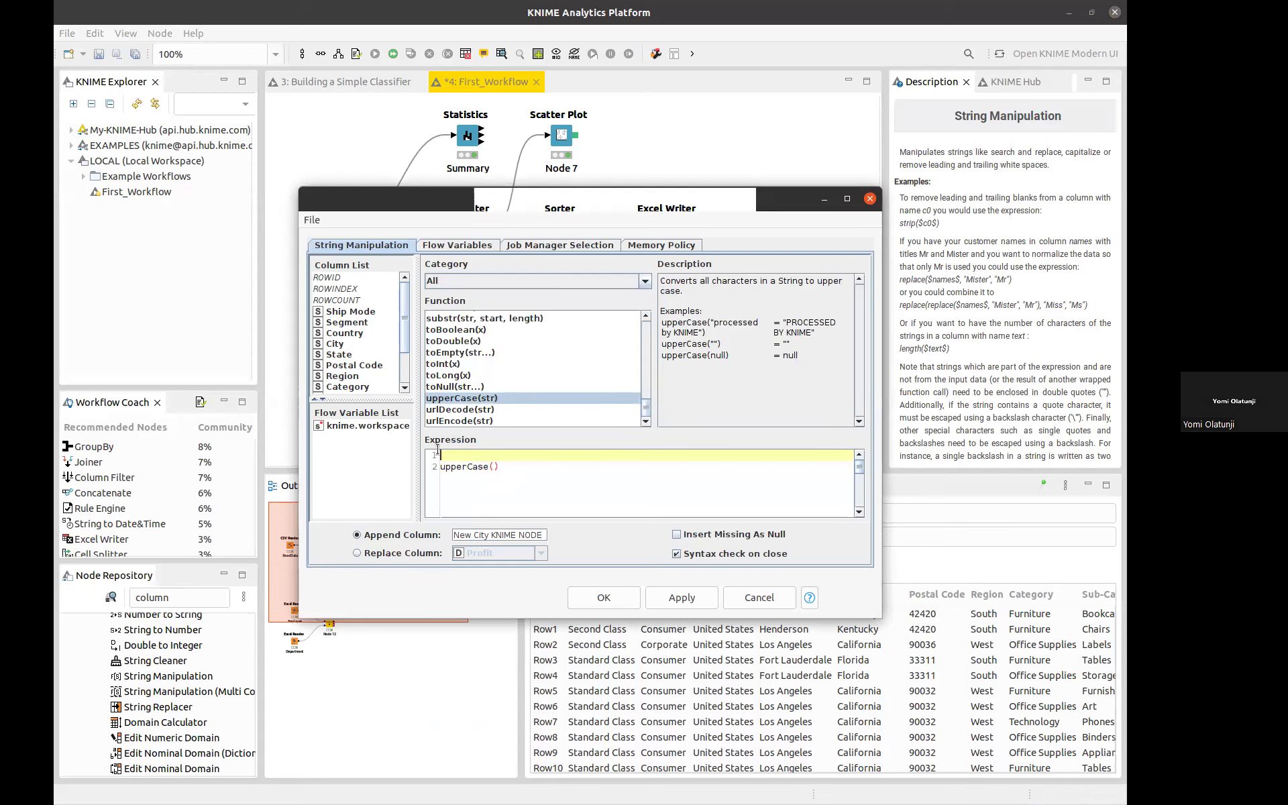
pyautogui.click(494, 466)
pyautogui.write('replace($City$, " ", "")')
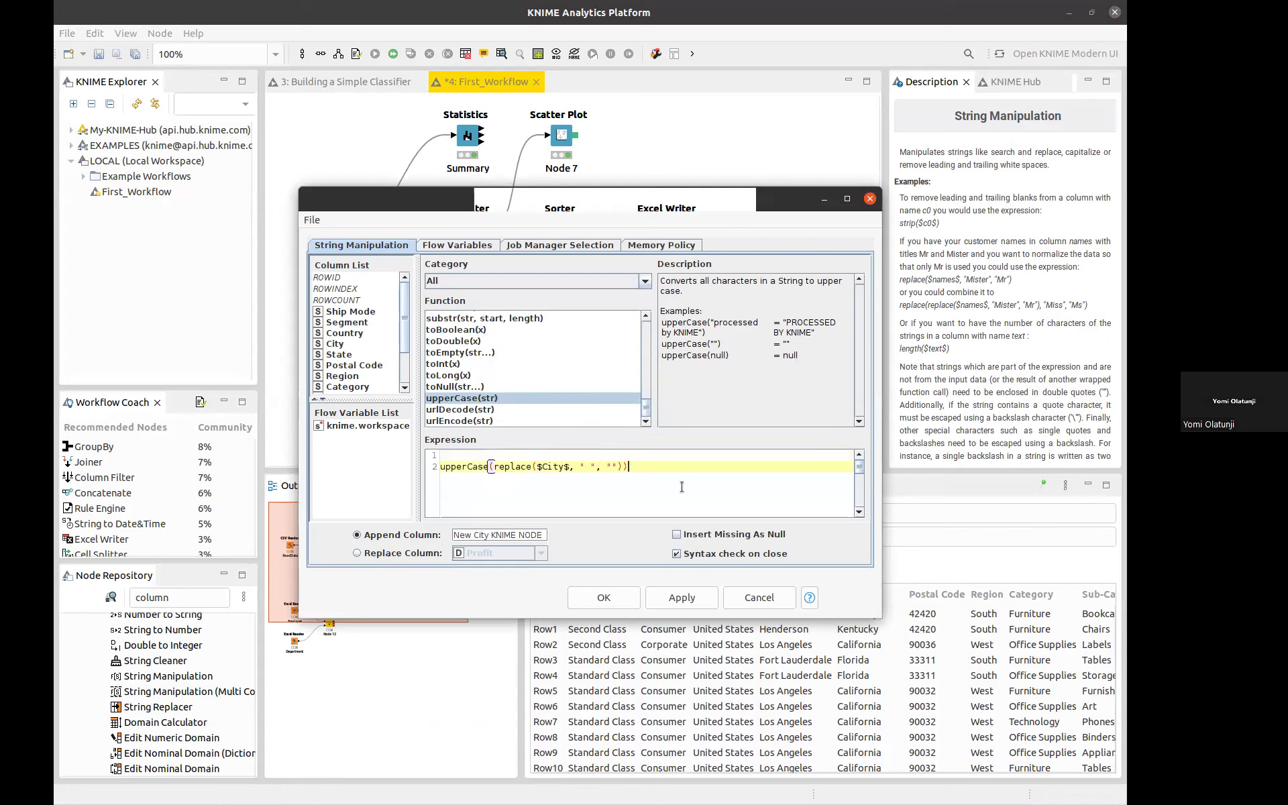
pyautogui.click(441, 467)
pyautogui.press('BackSpace')
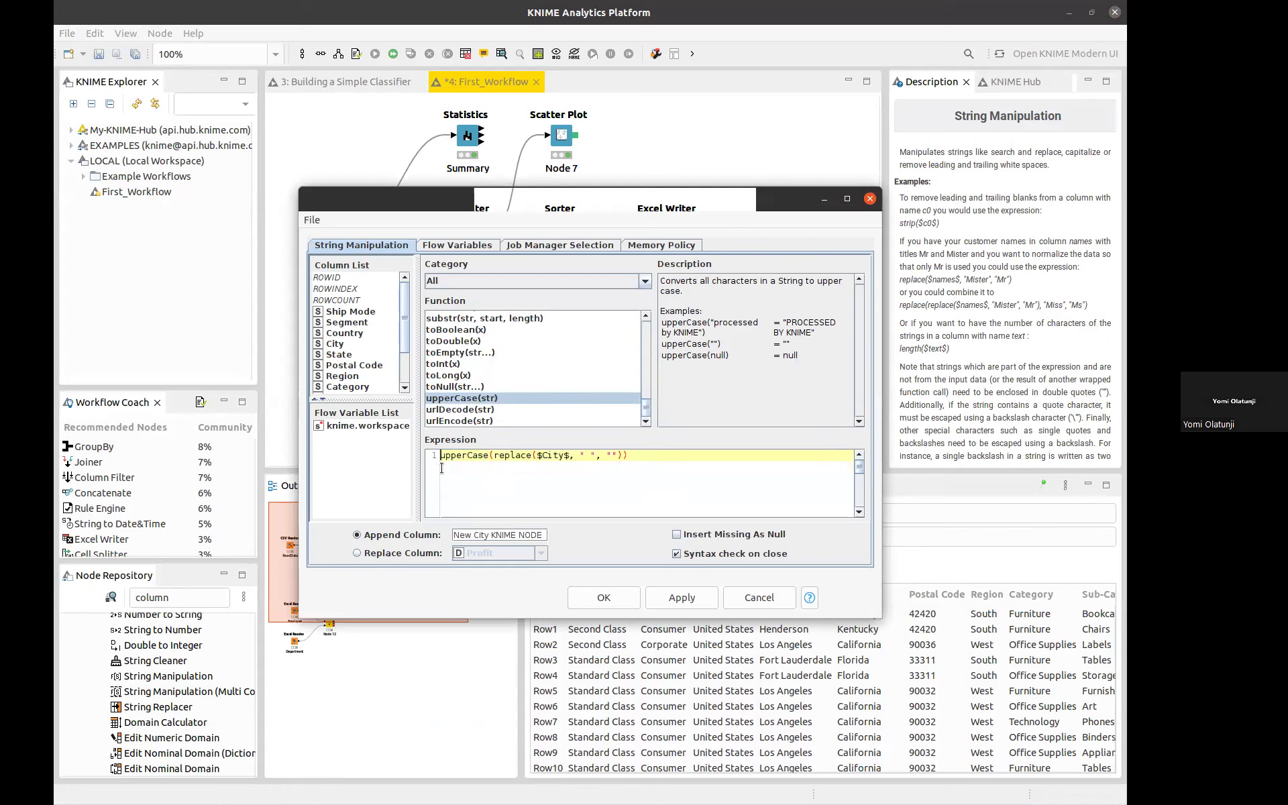
pyautogui.click(586, 599)
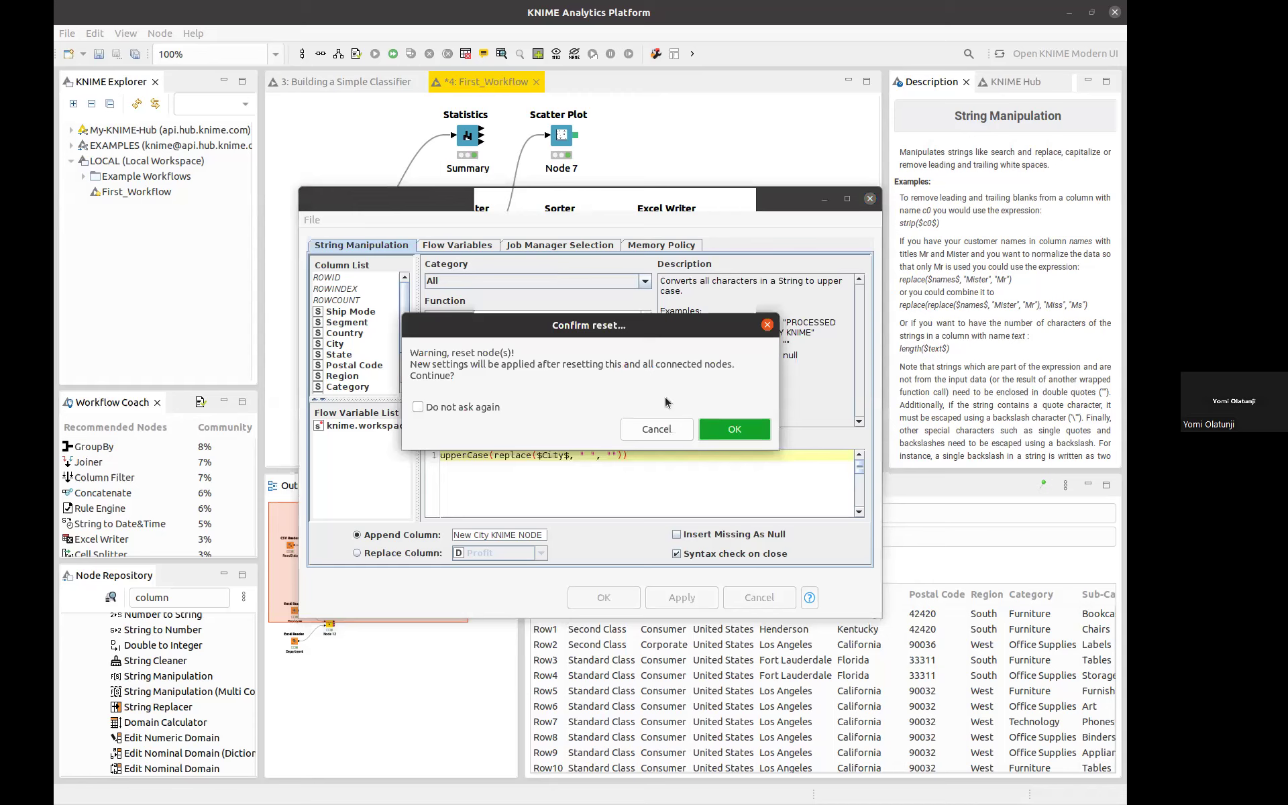
pyautogui.click(714, 430)
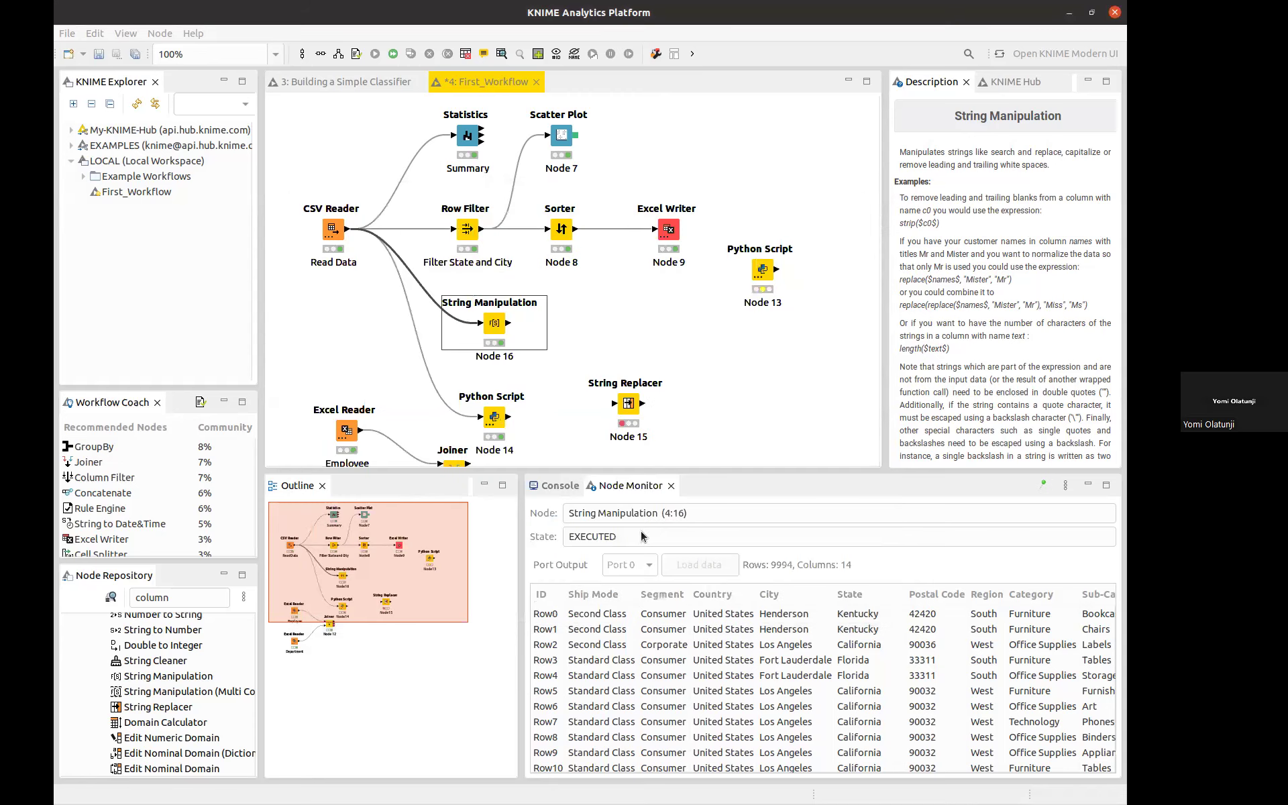
# Execute the String Manipulation node and view its appended table maximized, widening the New City KNIME NODE column to show full city names.
pyautogui.click(376, 54)
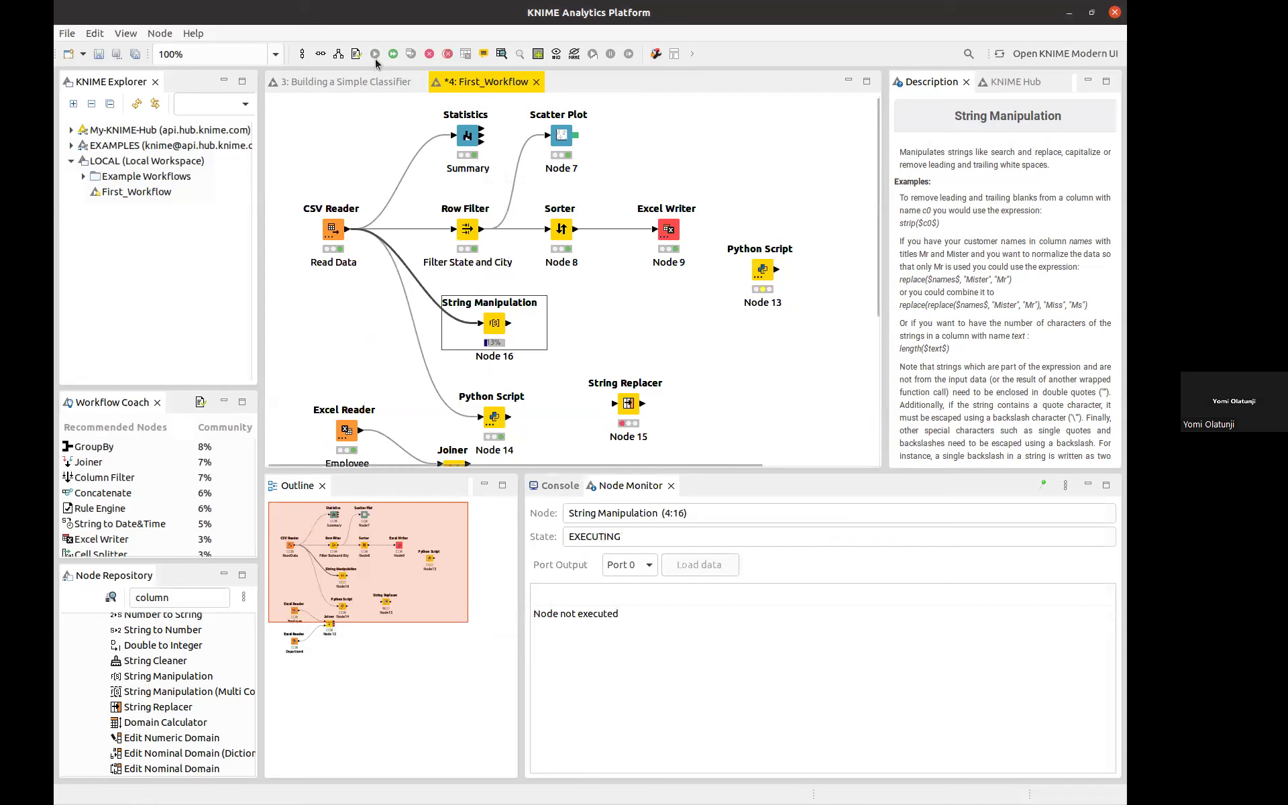
pyautogui.rightClick(494, 332)
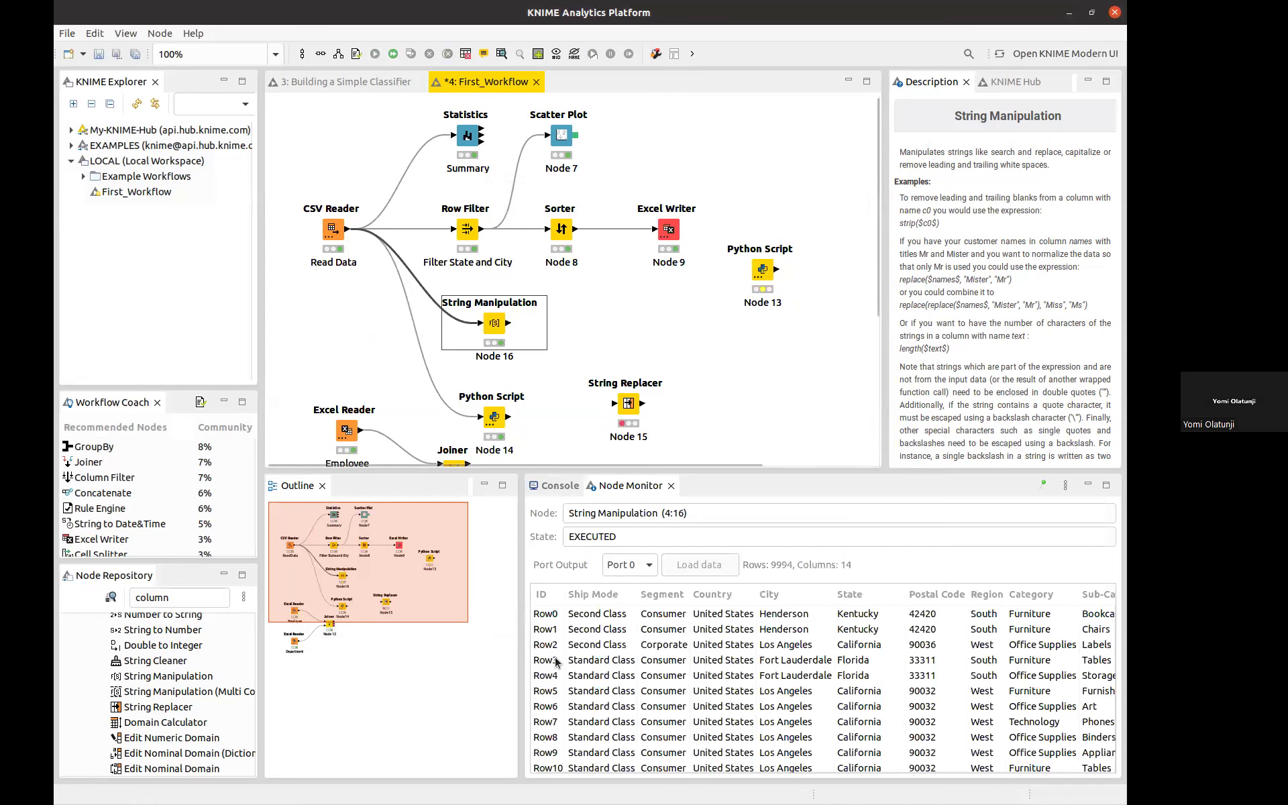
pyautogui.click(556, 663)
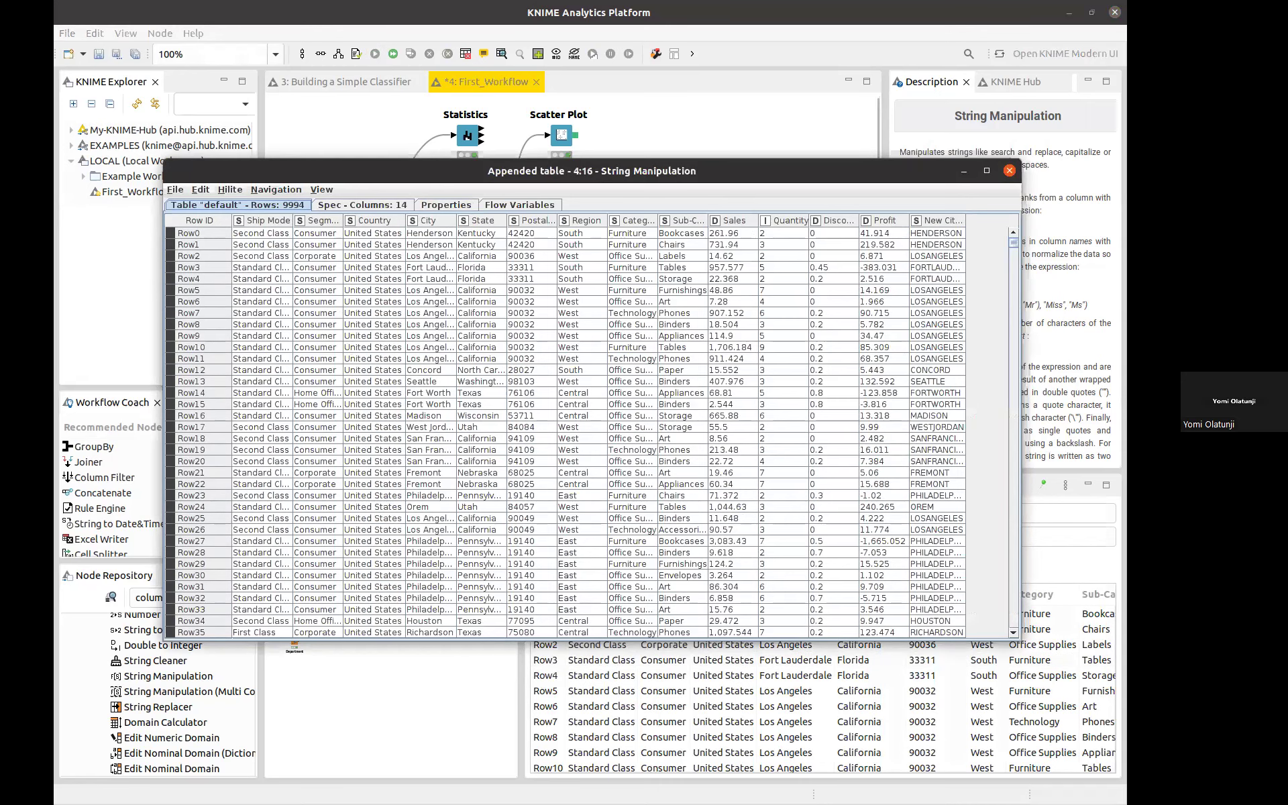
pyautogui.click(986, 171)
pyautogui.moveTo(856, 63); pyautogui.dragTo(923, 63)
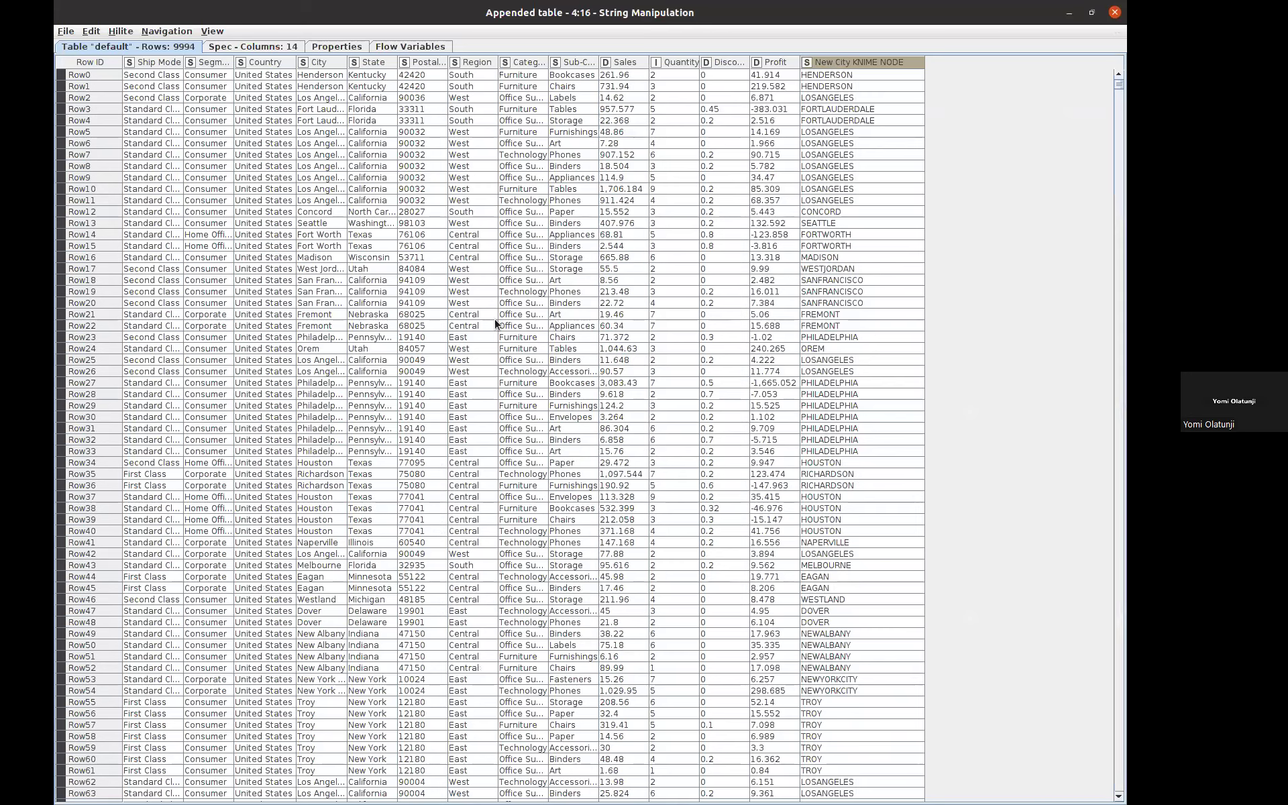
# Reopen the String Manipulation configuration, review the arguments of the nested upperCase and replace expression, and add an empty line below it.
pyautogui.hotkey('alt', 'Tab')
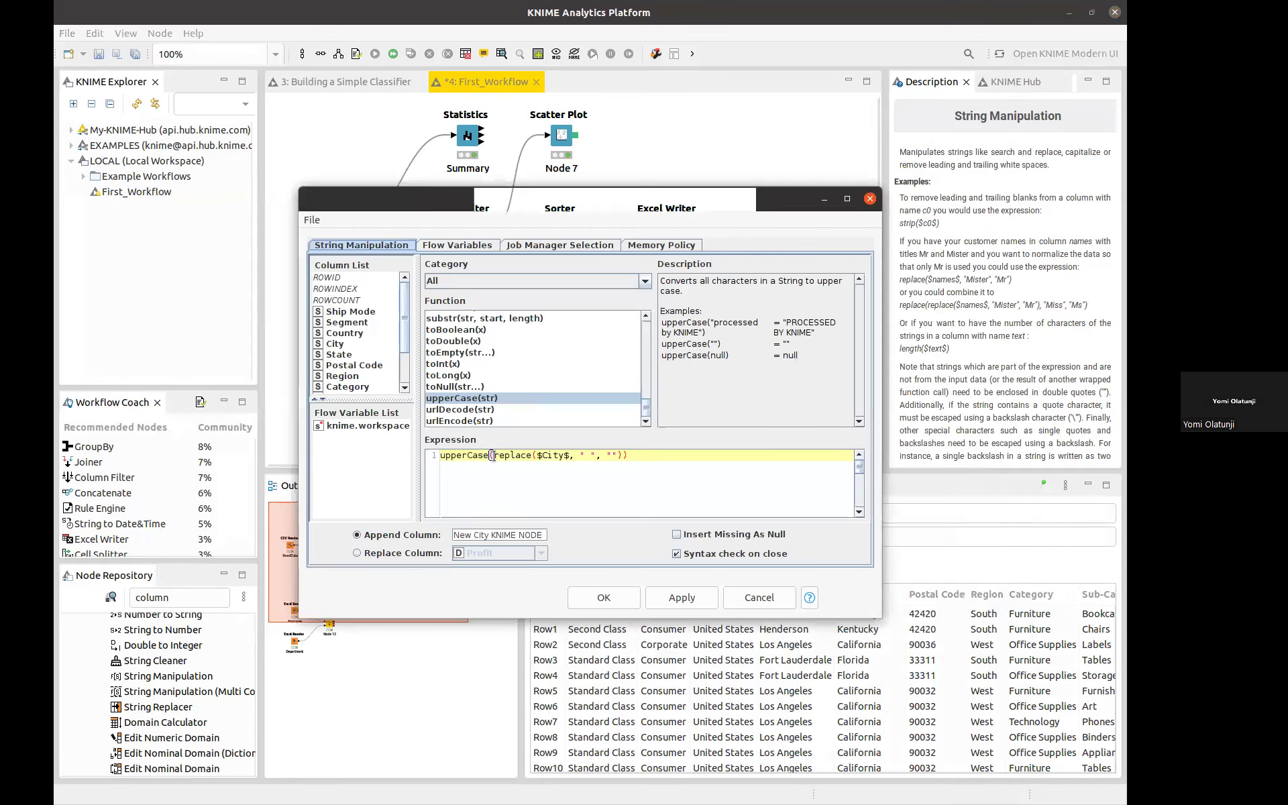
pyautogui.moveTo(494, 457); pyautogui.dragTo(585, 456)
pyautogui.click(586, 456)
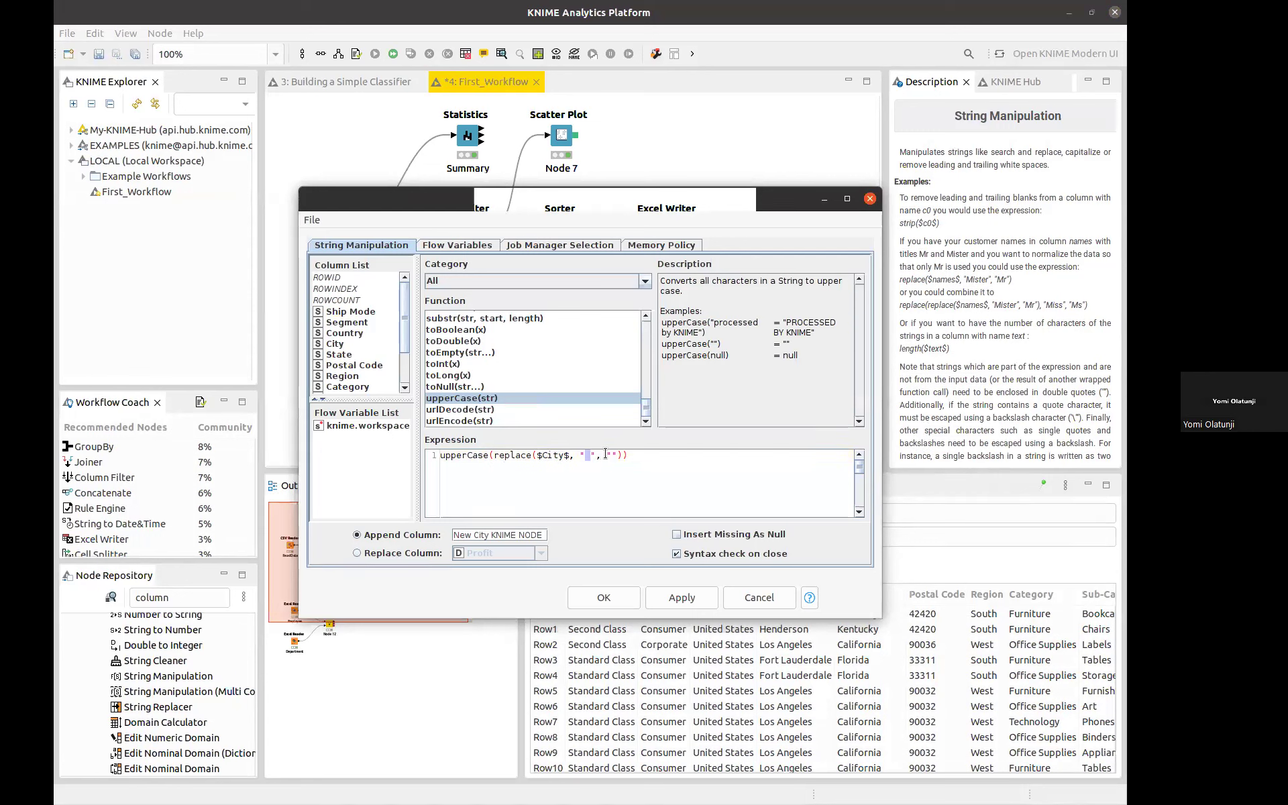
pyautogui.click(611, 456)
pyautogui.click(641, 458)
pyautogui.press('Return')
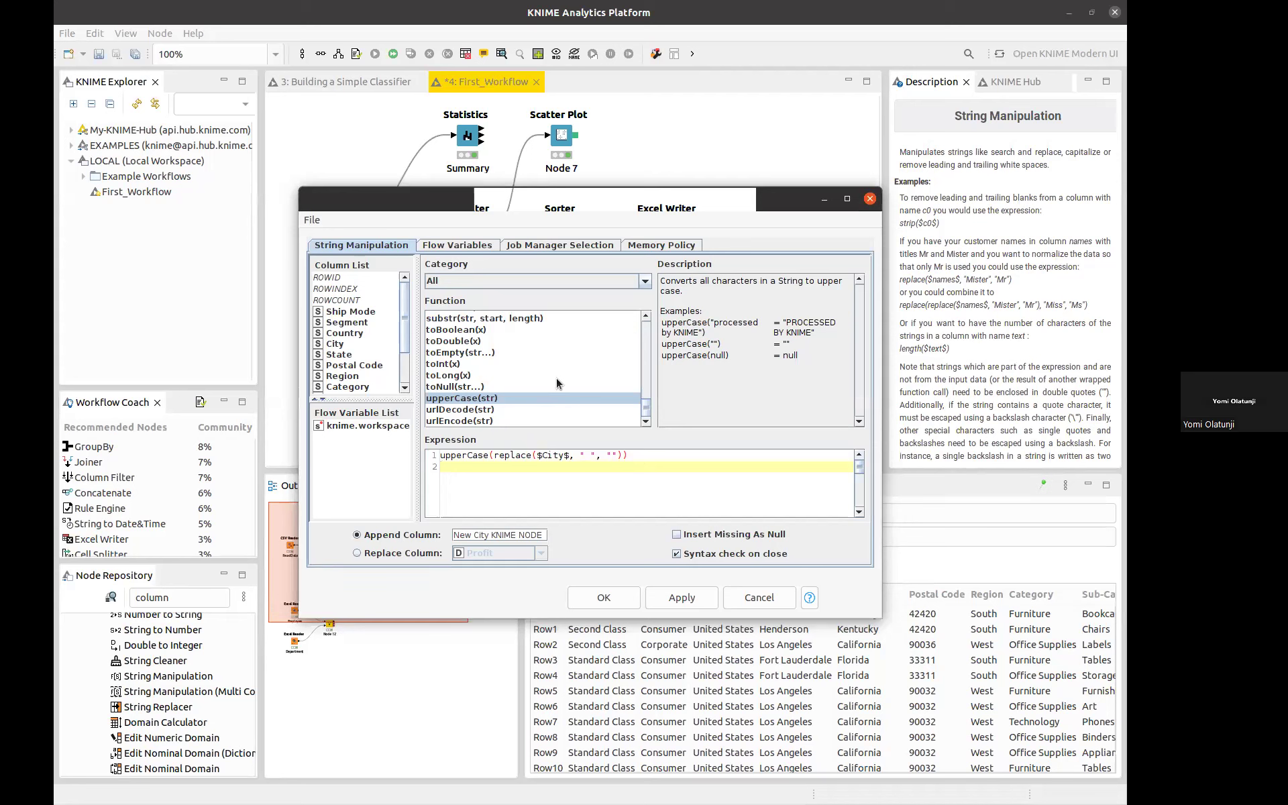
# Look through the full list of available string functions in the String Manipulation configuration, from capitalize to urlEncode.
pyautogui.scroll(10, 557, 377)
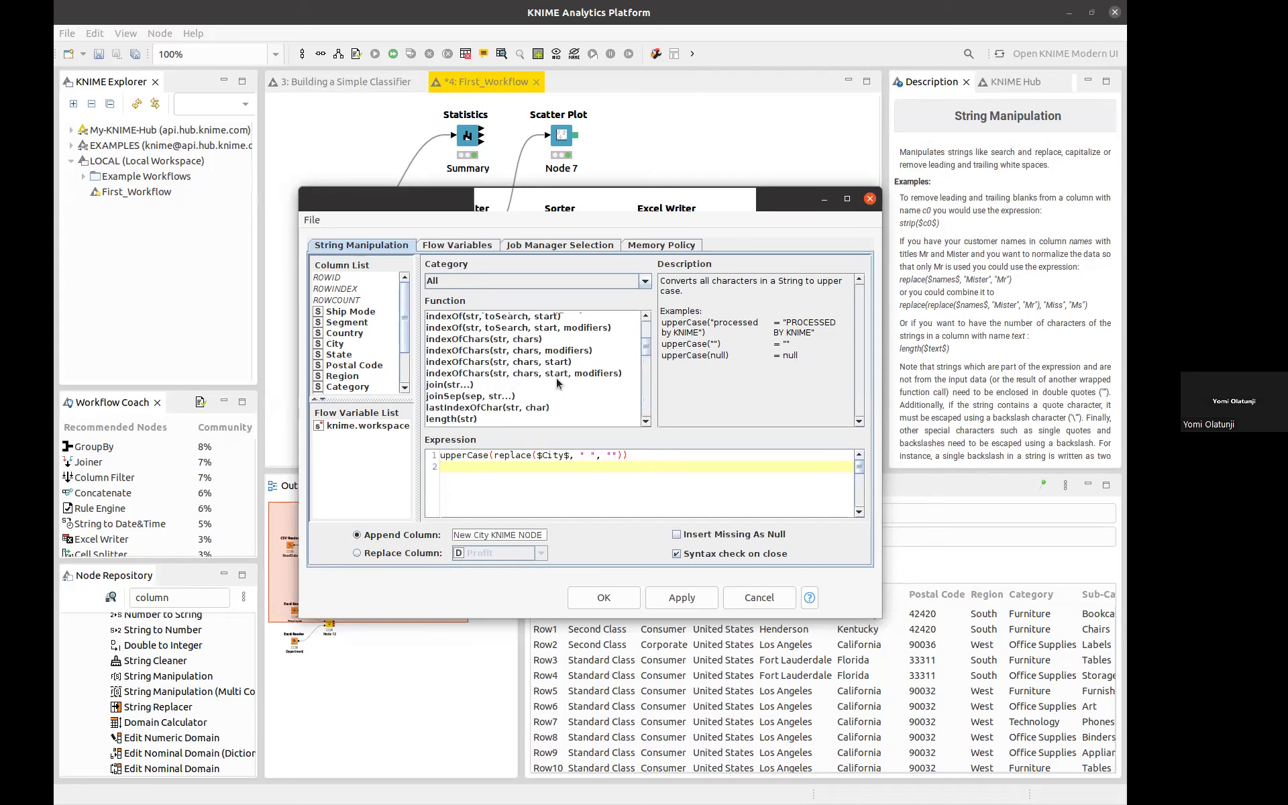
pyautogui.scroll(-10, 557, 383)
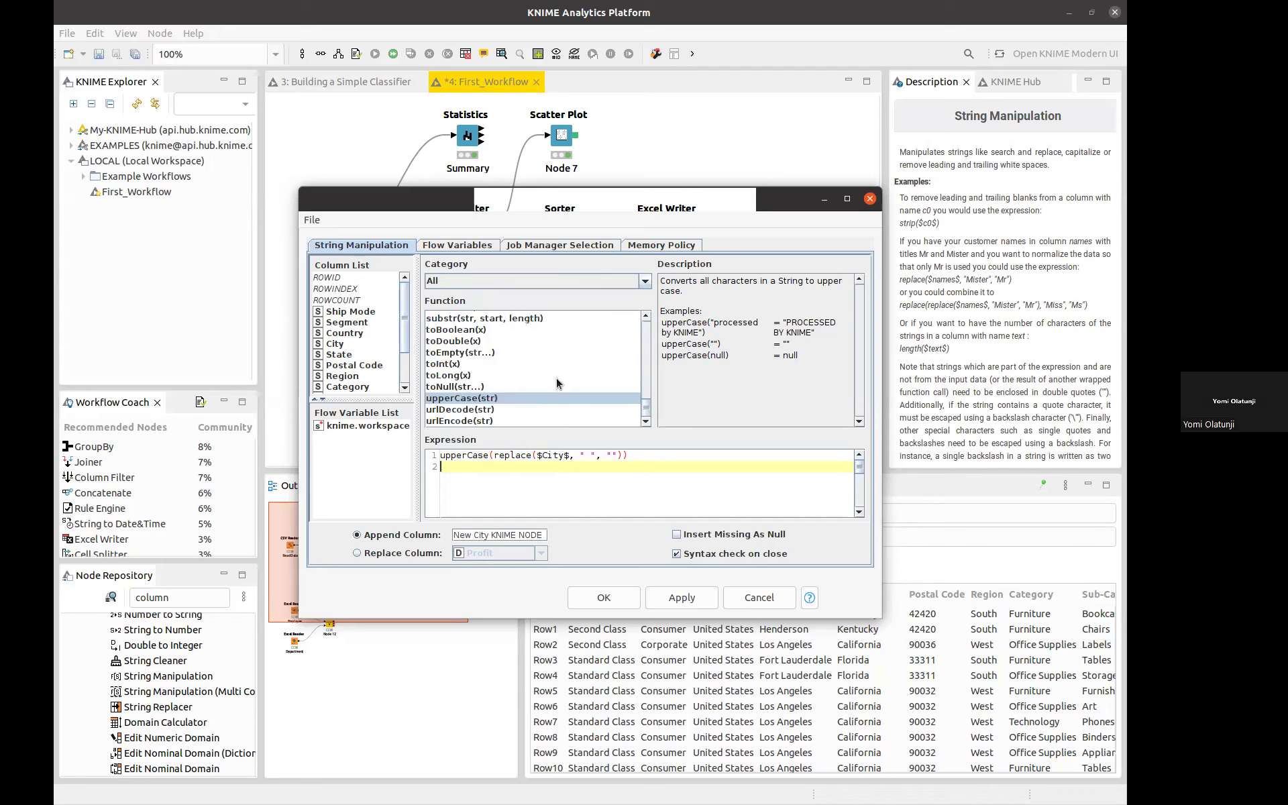
pyautogui.scroll(3, 557, 380)
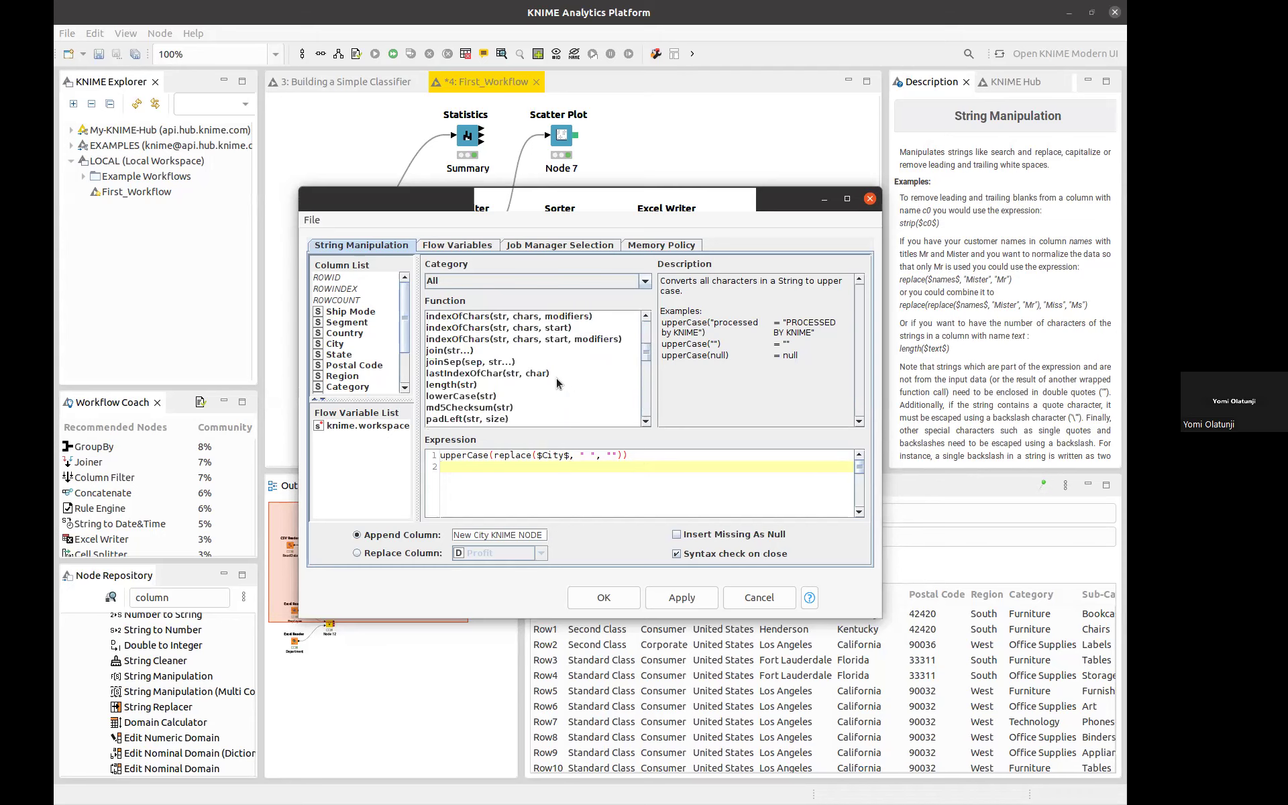
pyautogui.scroll(-3, 557, 383)
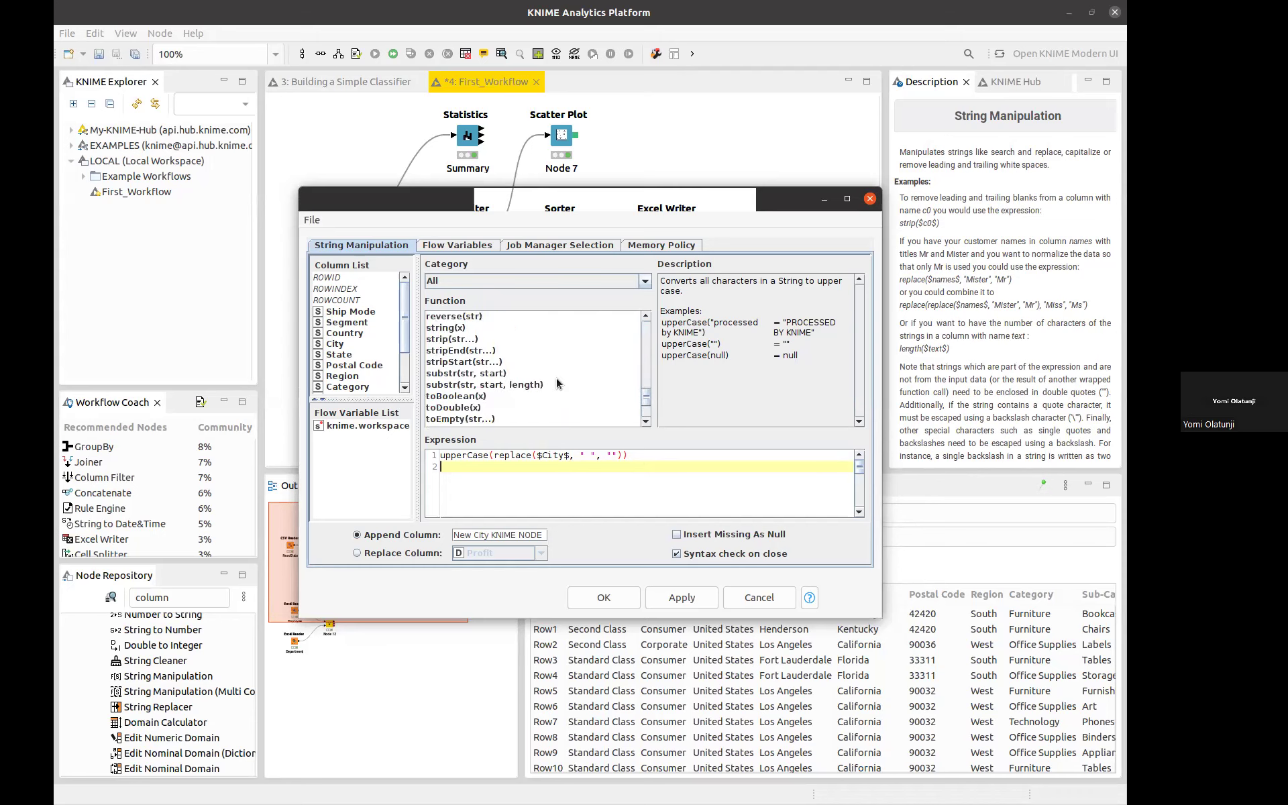
pyautogui.scroll(-2, 557, 382)
pyautogui.scroll(10, 556, 381)
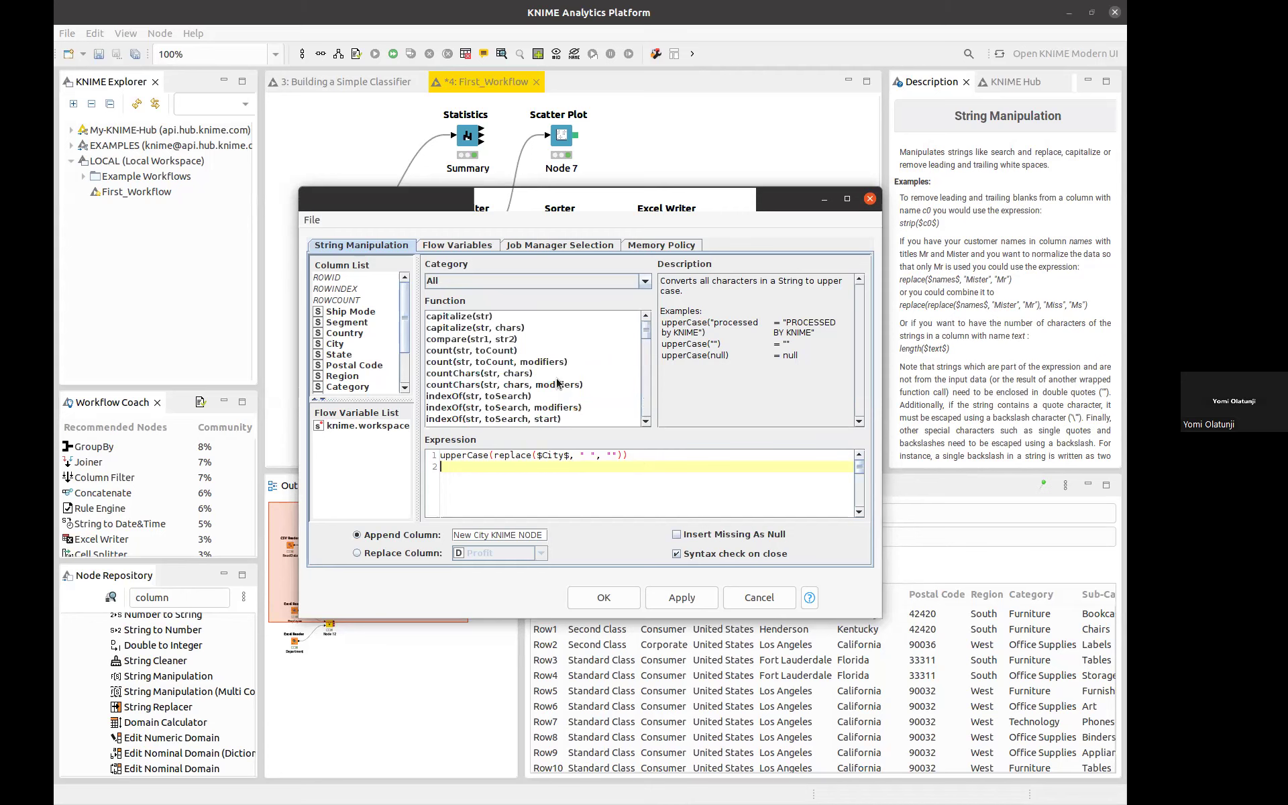
pyautogui.scroll(-6, 557, 383)
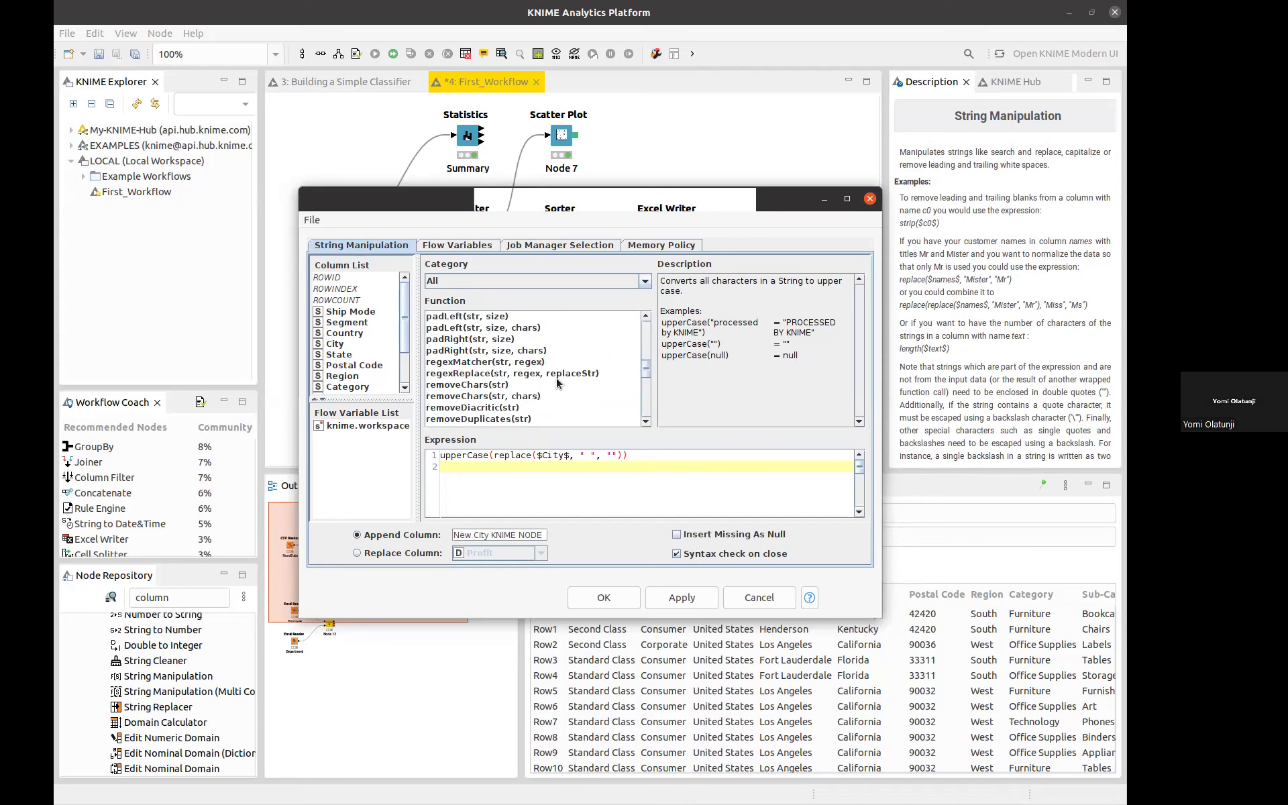
pyautogui.scroll(6, 556, 383)
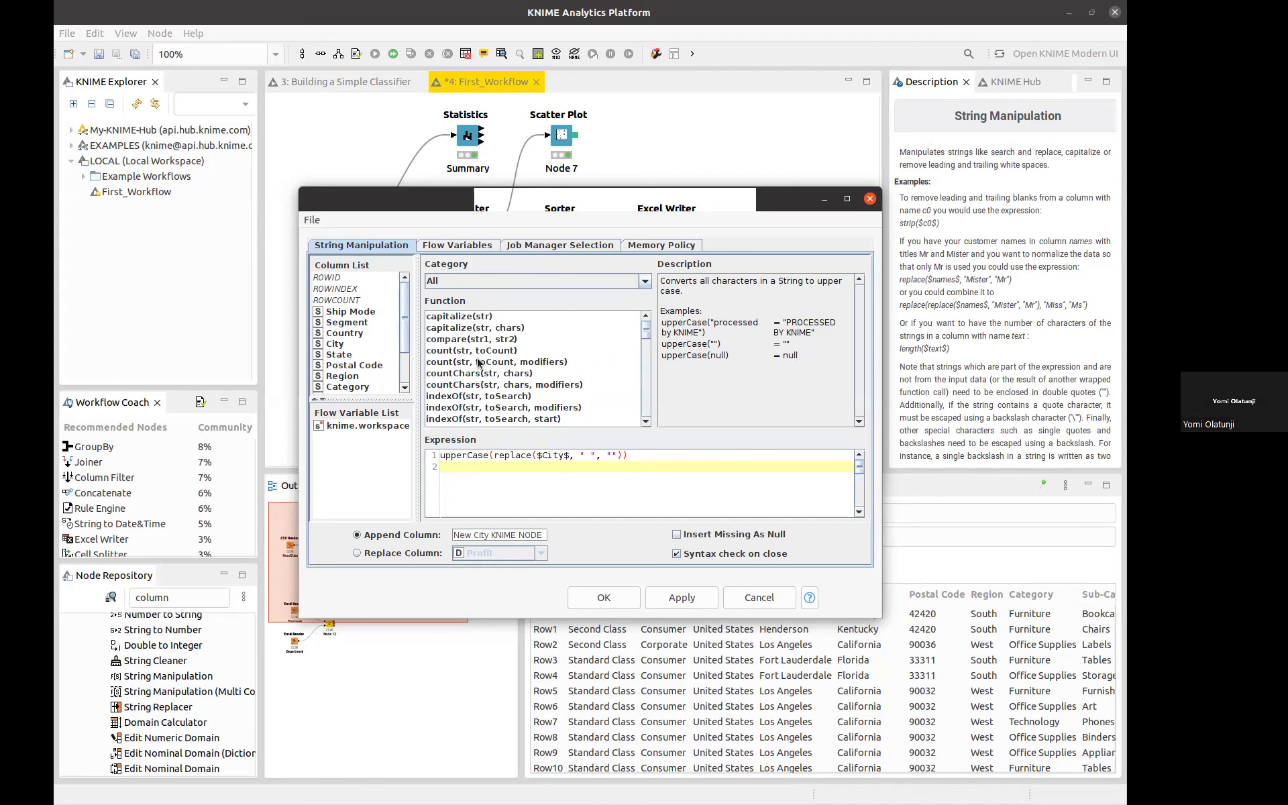
pyautogui.scroll(-3, 512, 363)
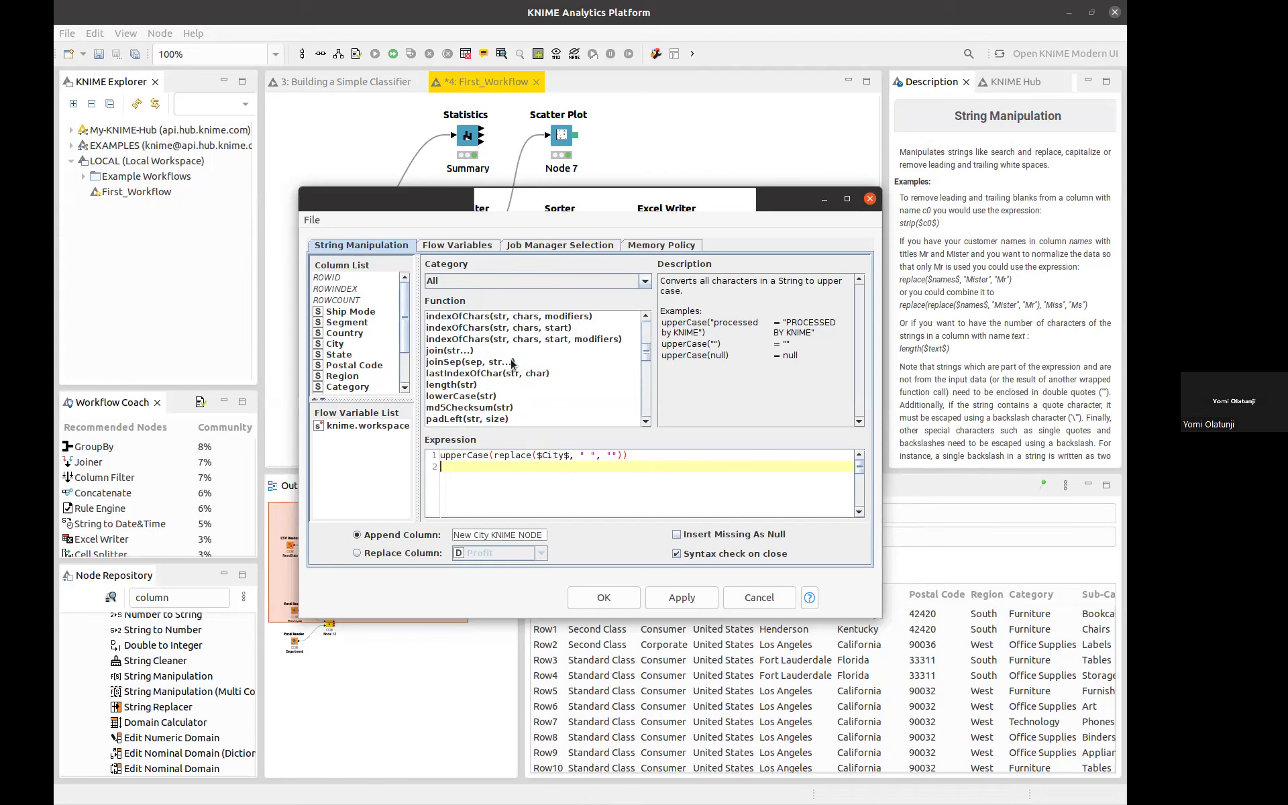
pyautogui.scroll(-2, 518, 392)
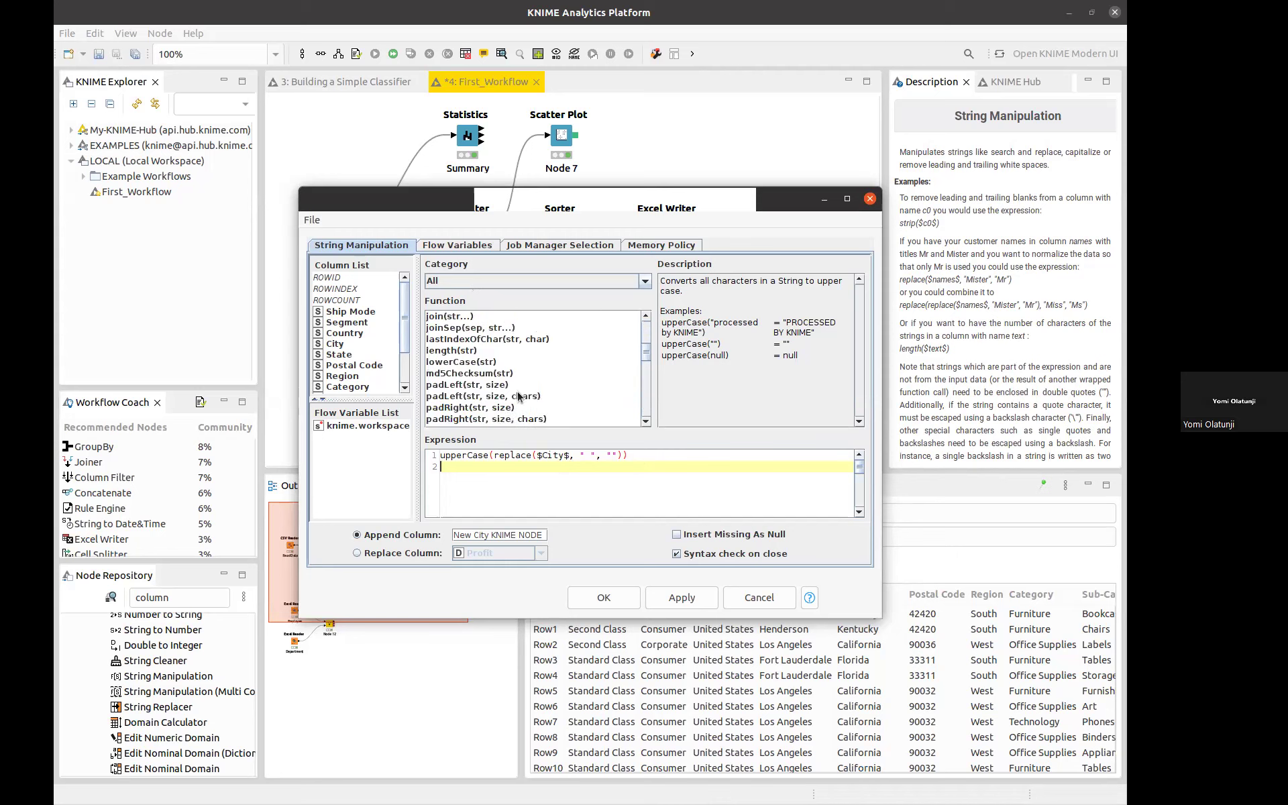
pyautogui.scroll(-3, 518, 395)
pyautogui.scroll(-5, 517, 394)
pyautogui.scroll(-1, 517, 396)
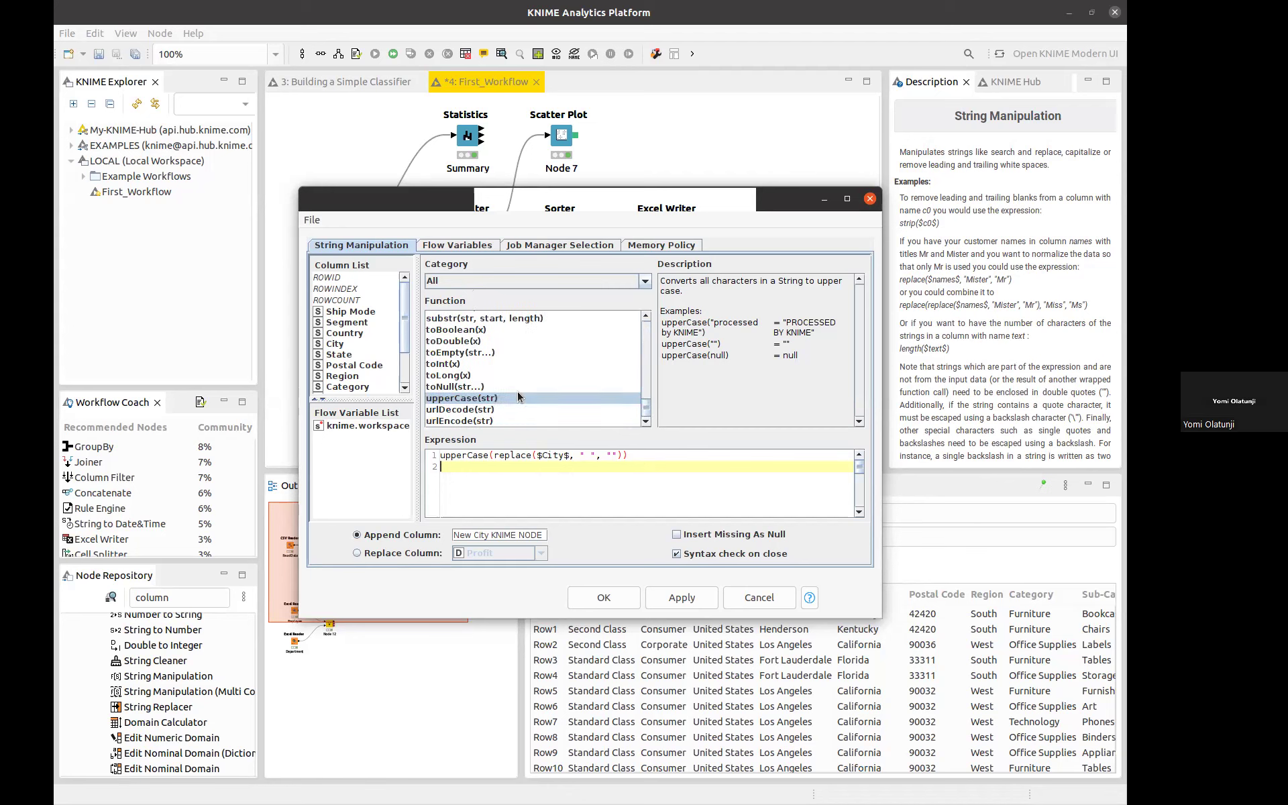
pyautogui.scroll(1, 517, 396)
pyautogui.scroll(1, 517, 397)
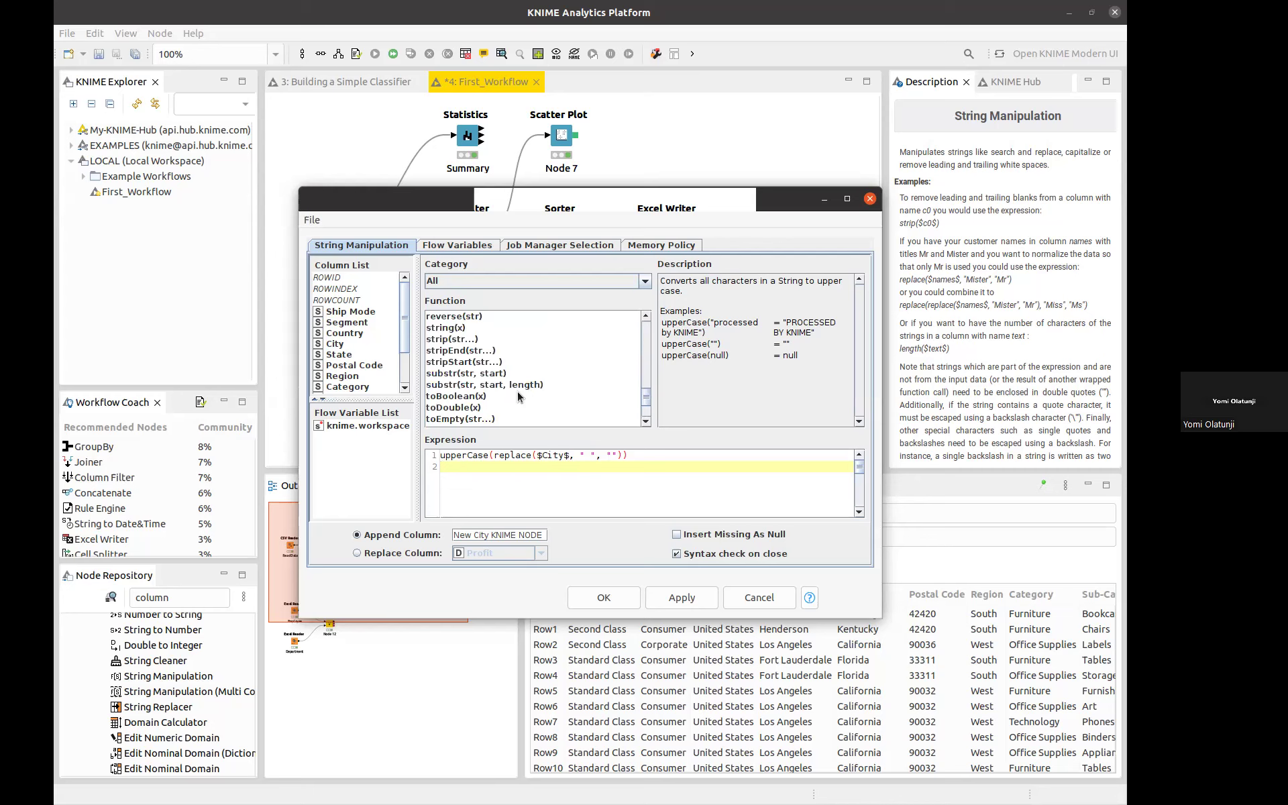
pyautogui.scroll(2, 517, 393)
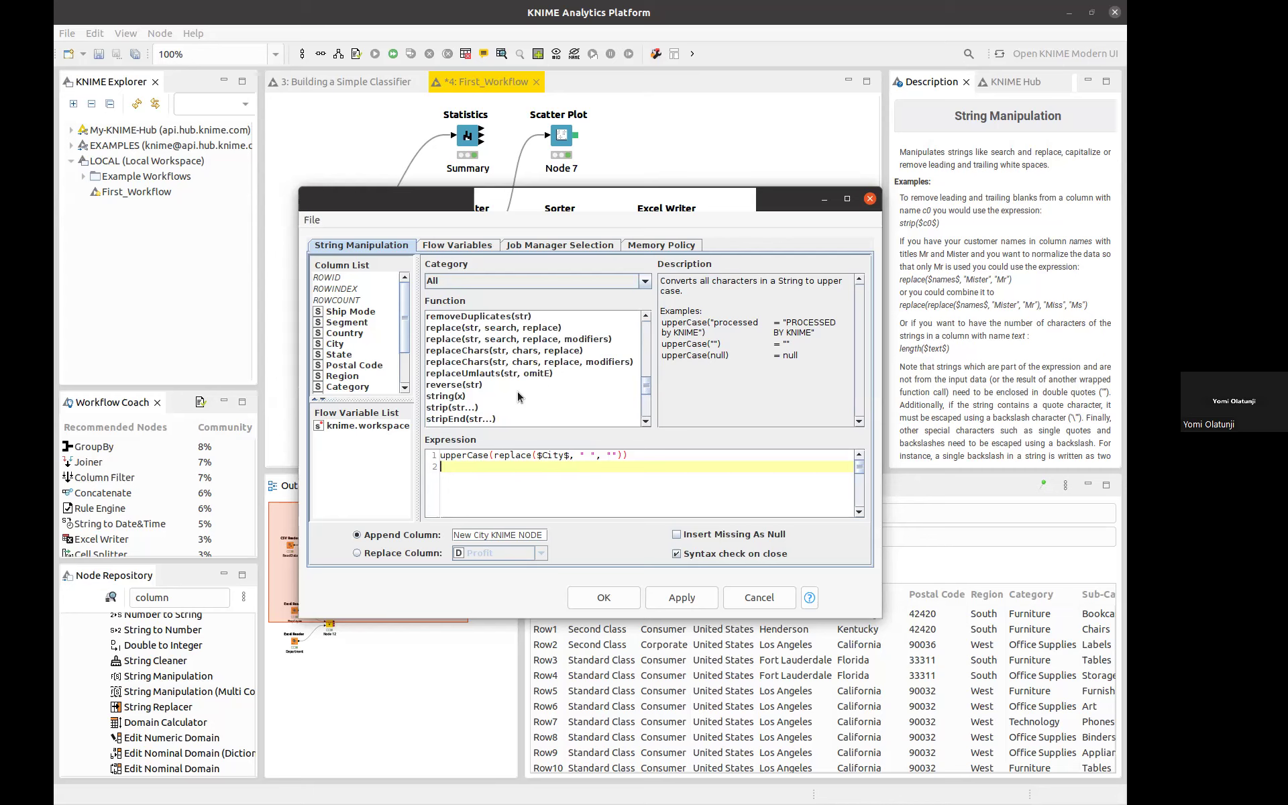
pyautogui.scroll(10, 517, 392)
pyautogui.scroll(1, 518, 396)
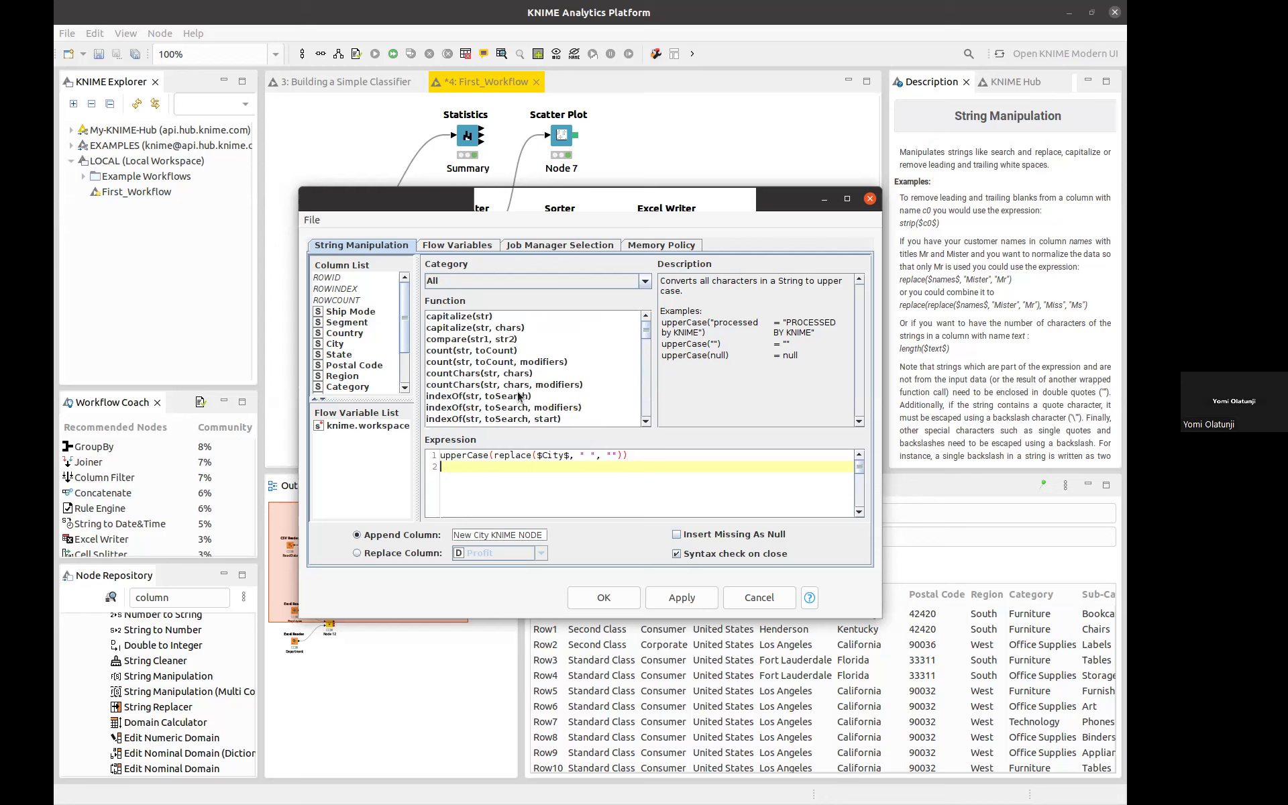
pyautogui.scroll(-4, 518, 396)
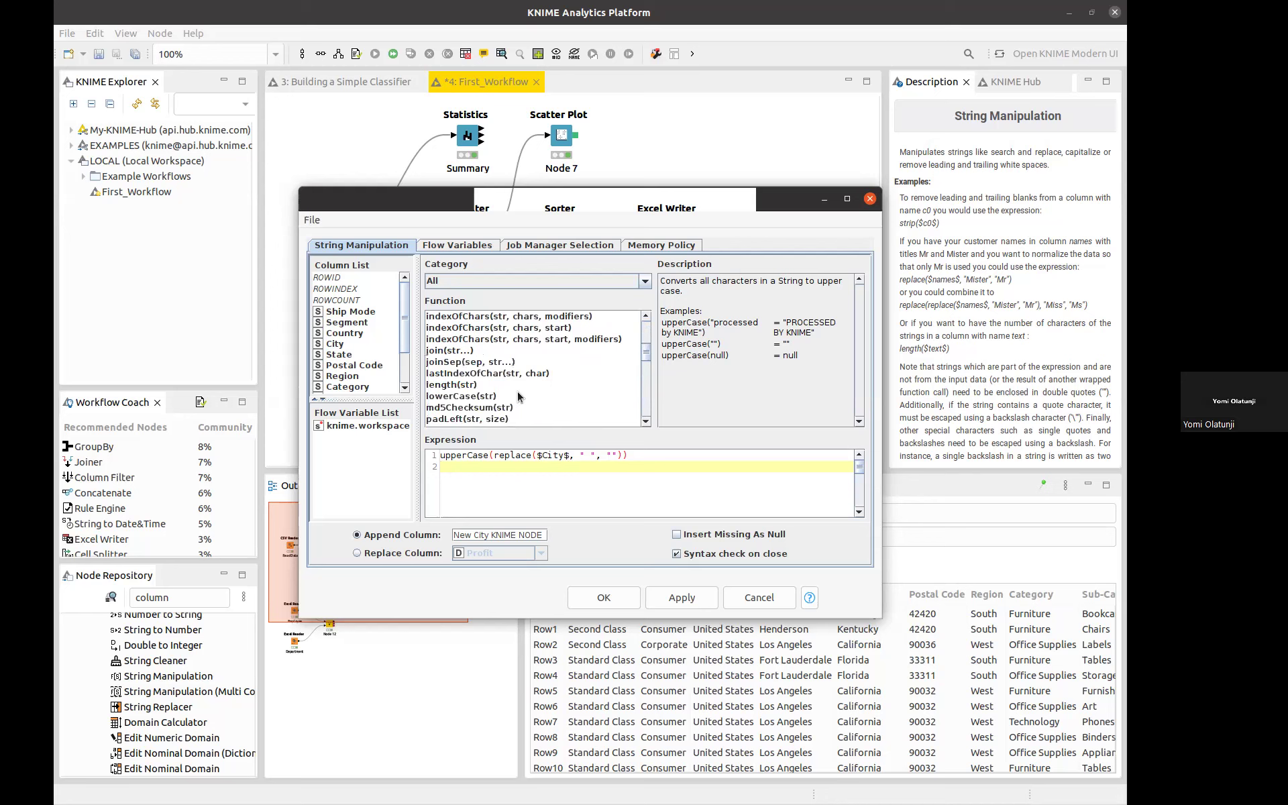
pyautogui.scroll(-2, 518, 396)
pyautogui.scroll(-2, 518, 397)
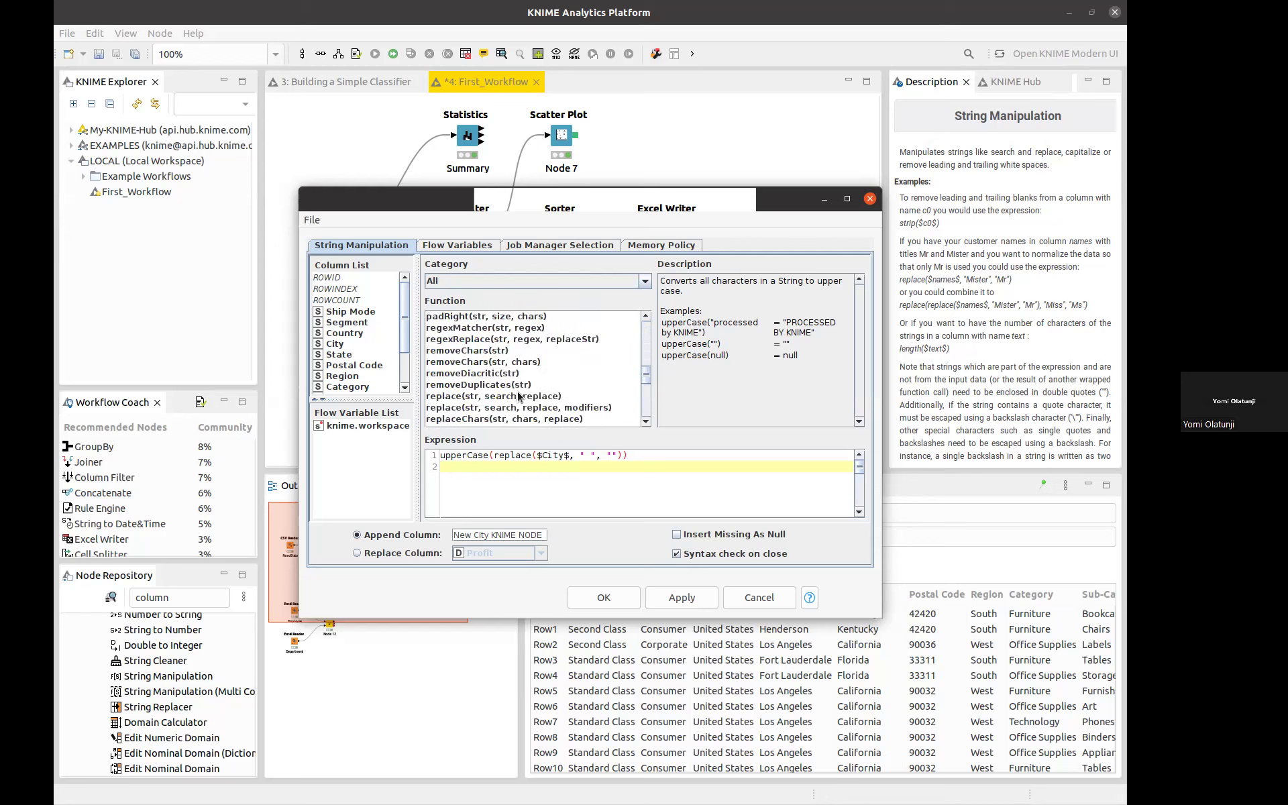
pyautogui.scroll(-1, 517, 396)
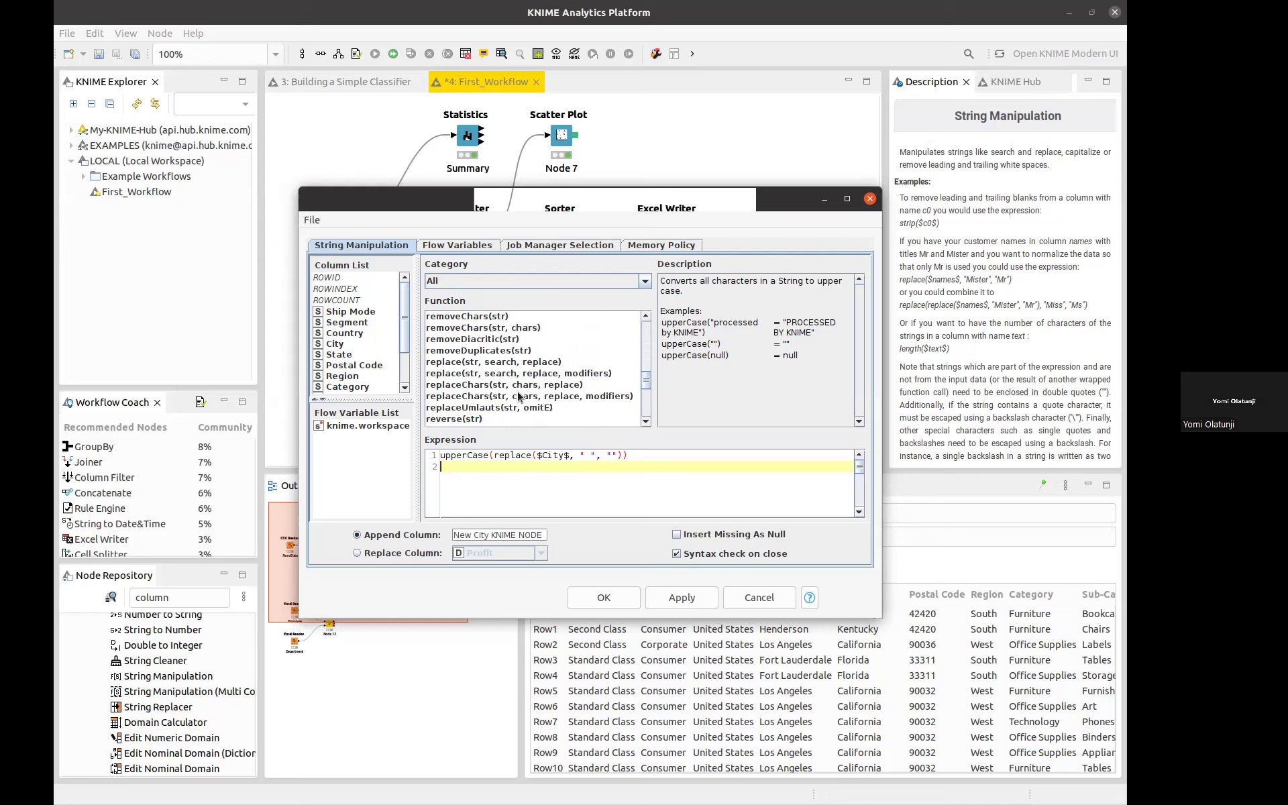
pyautogui.scroll(-1, 518, 396)
pyautogui.scroll(-2, 518, 395)
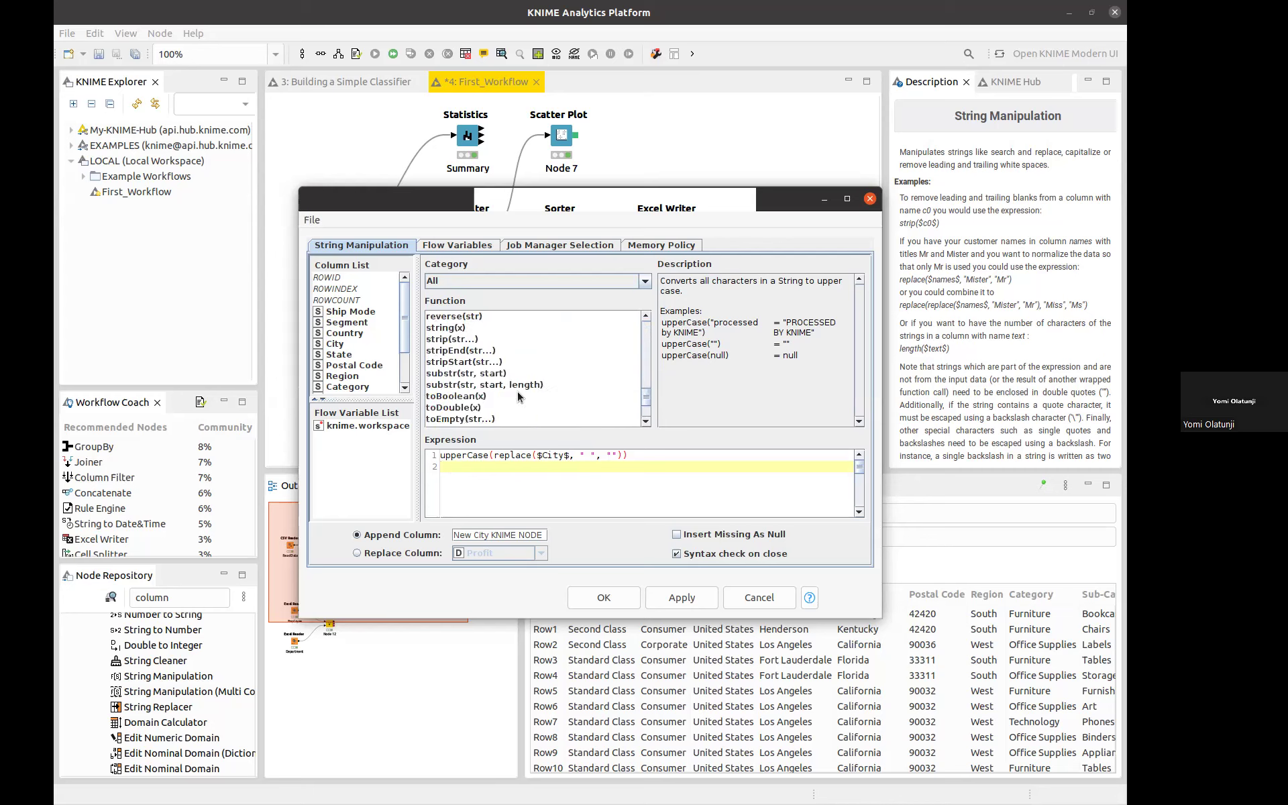
pyautogui.scroll(-1, 518, 397)
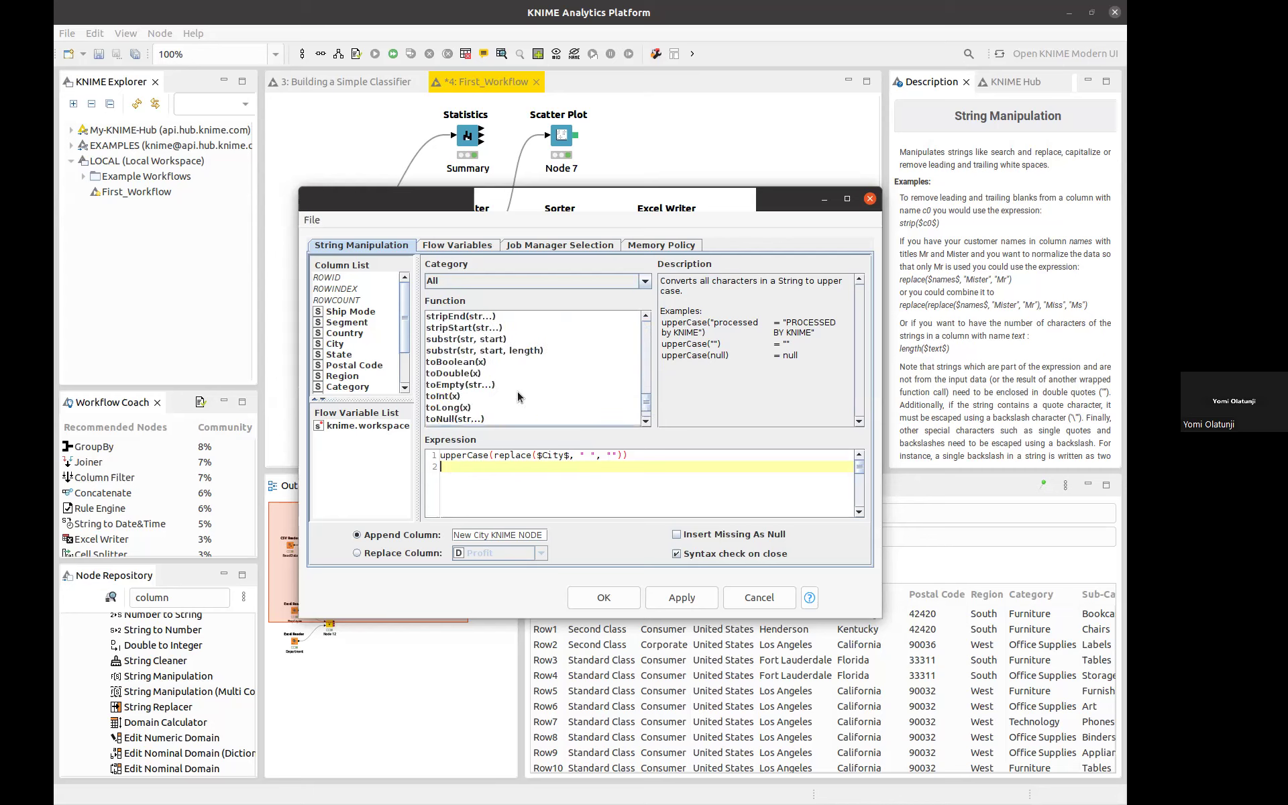
pyautogui.scroll(-1, 519, 396)
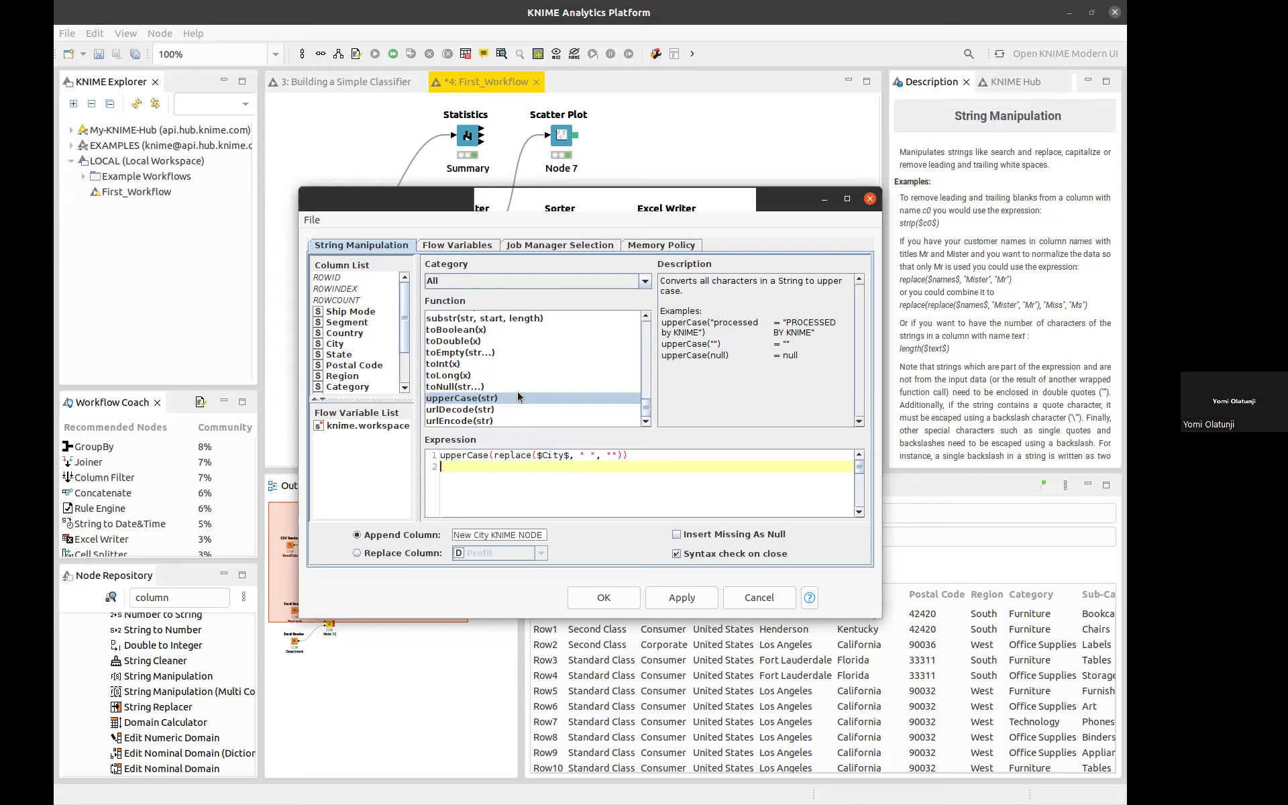
# Accept the String Manipulation settings with the node reset, execute the node again and check the New City KNIME NODE column in the Node Monitor.
pyautogui.click(616, 597)
pyautogui.click(723, 427)
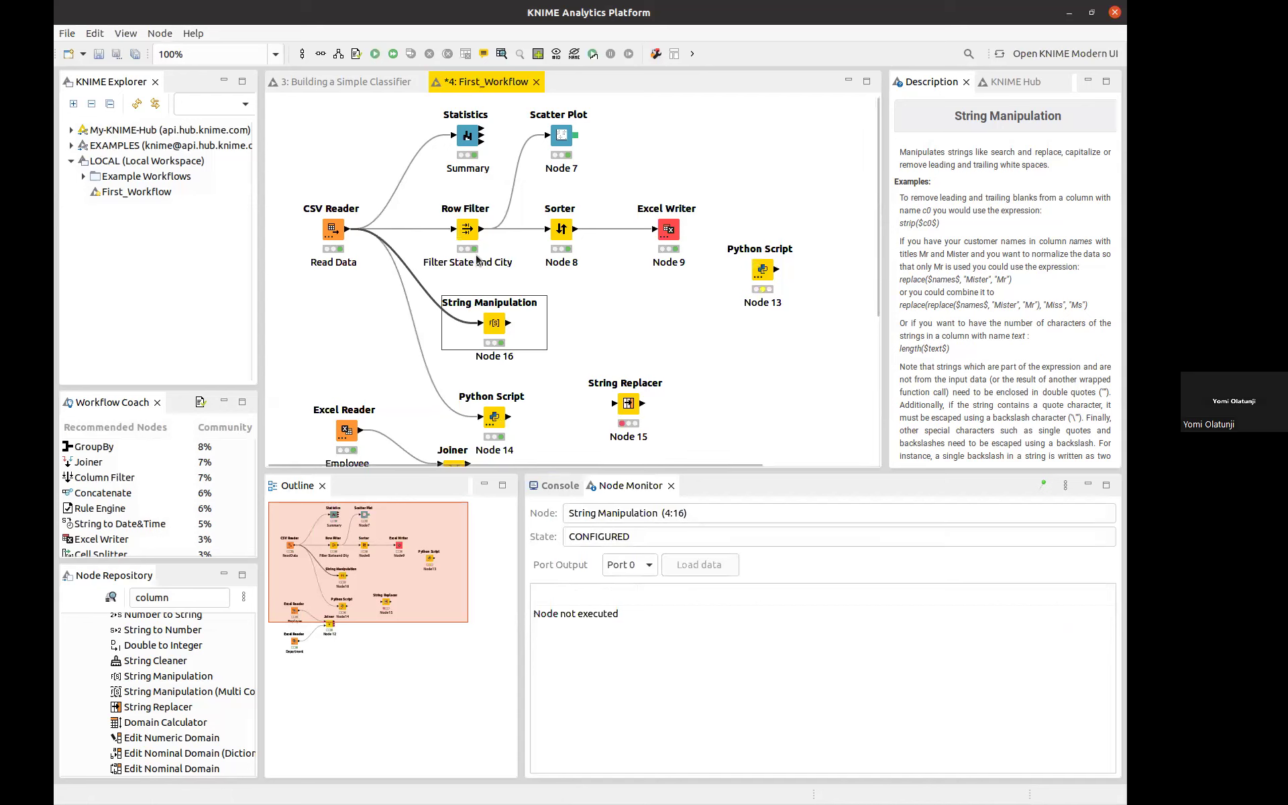
pyautogui.click(376, 56)
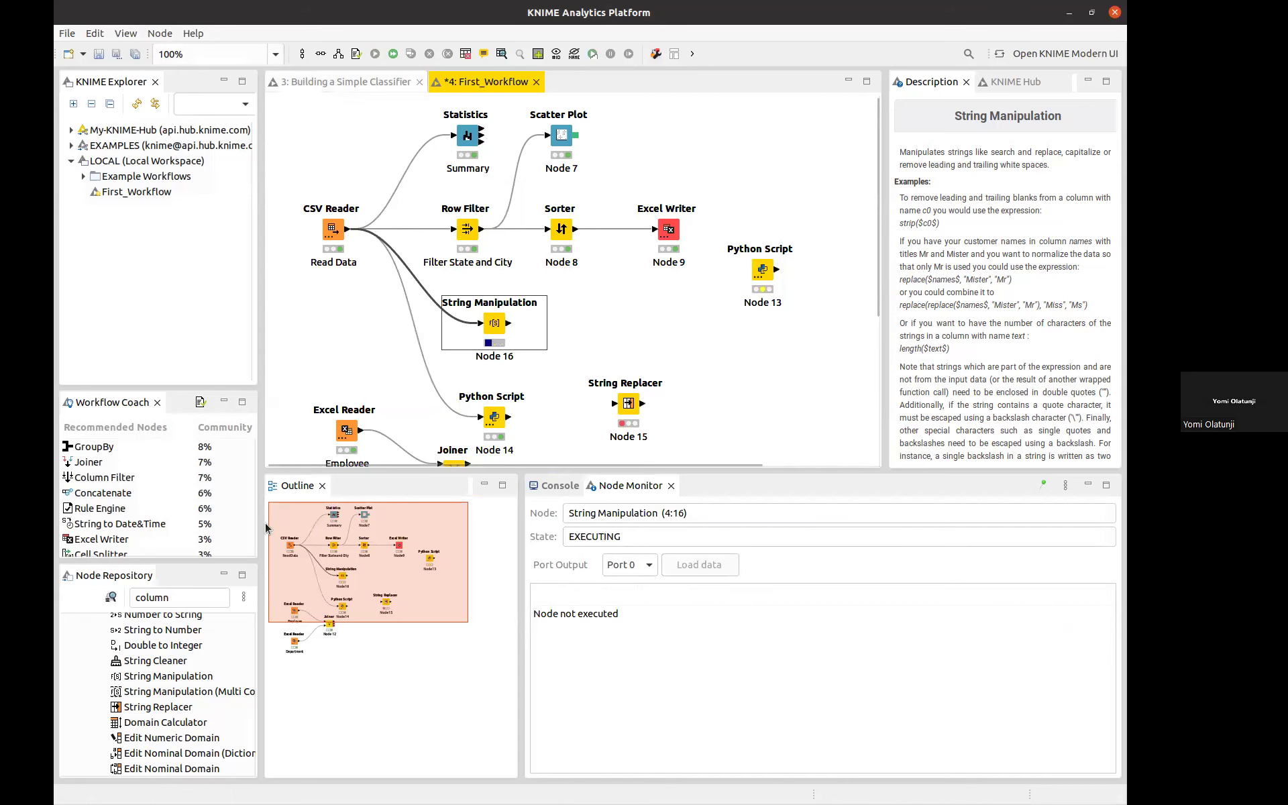
pyautogui.hscroll(5, 823, 677)
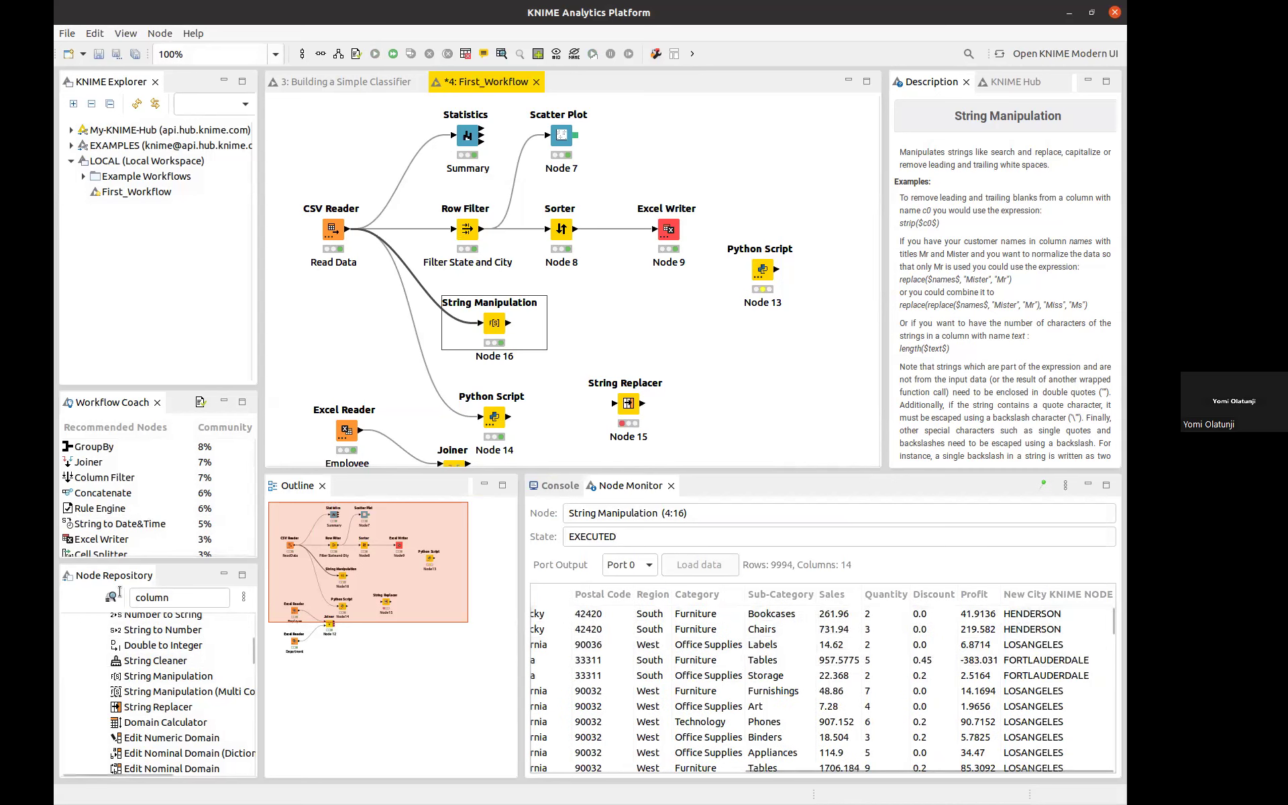
pyautogui.moveTo(174, 598); pyautogui.dragTo(122, 597)
pyautogui.write('co')
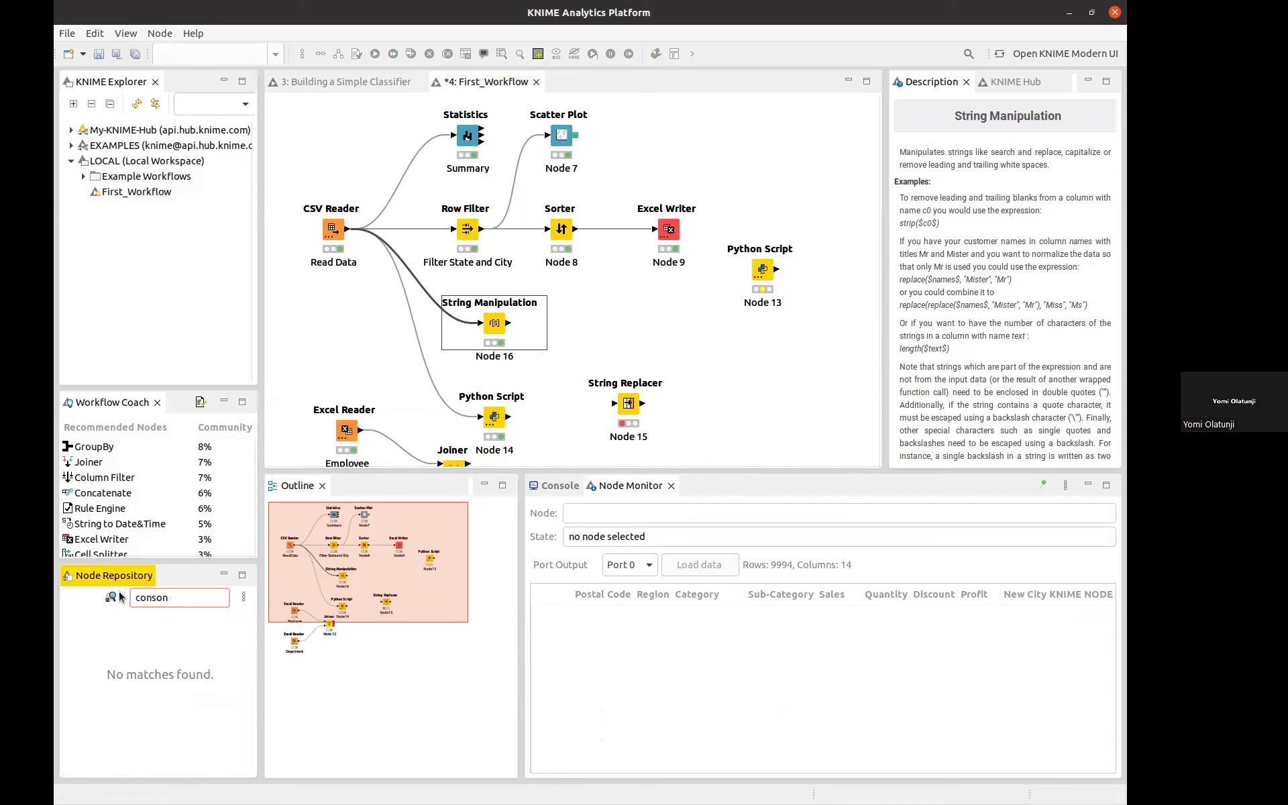
pyautogui.press('BackSpace')
pyautogui.press('BackSpace')
pyautogui.write('letter')
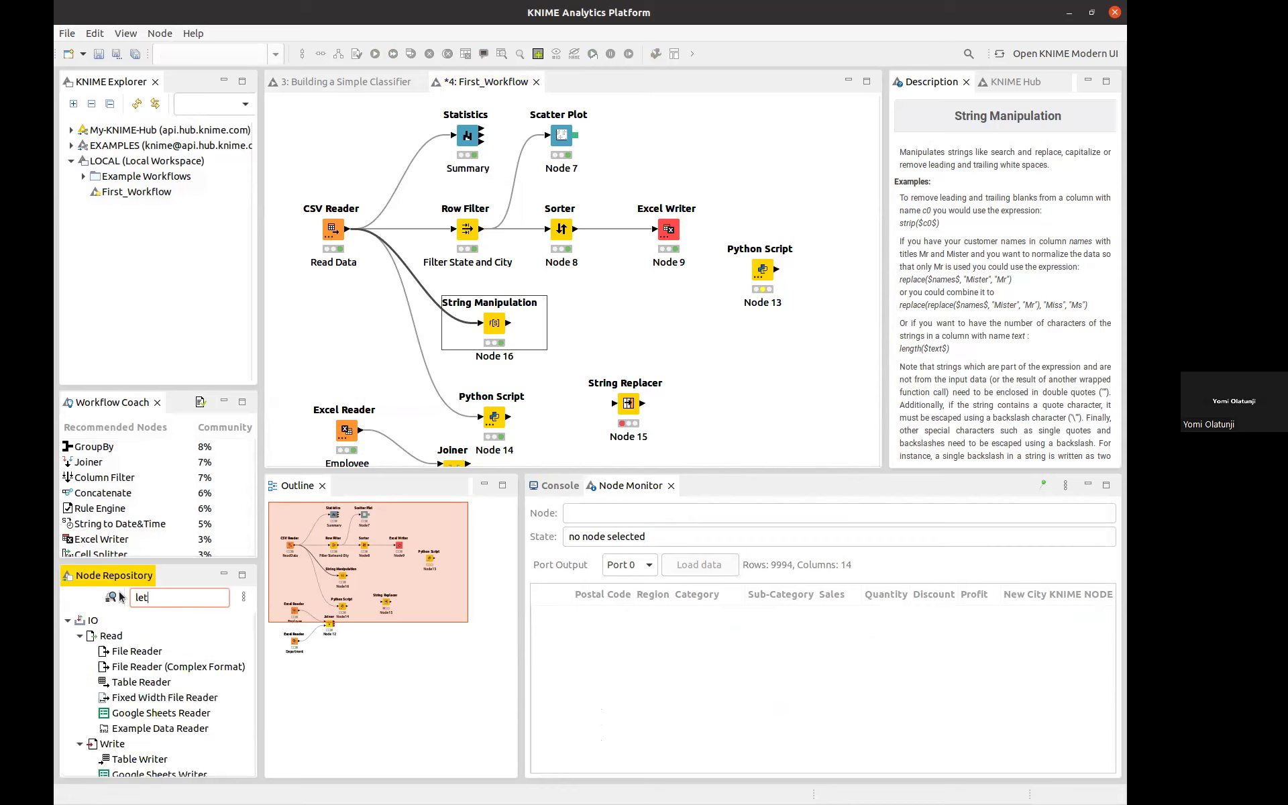
pyautogui.press('BackSpace')
pyautogui.press('BackSpace')
pyautogui.press('BackSpace')
pyautogui.press('BackSpace')
pyautogui.press('BackSpace')
# Search the node repository for "manipula" and look through the Convert & Replace nodes for columns.
pyautogui.write('manipula')
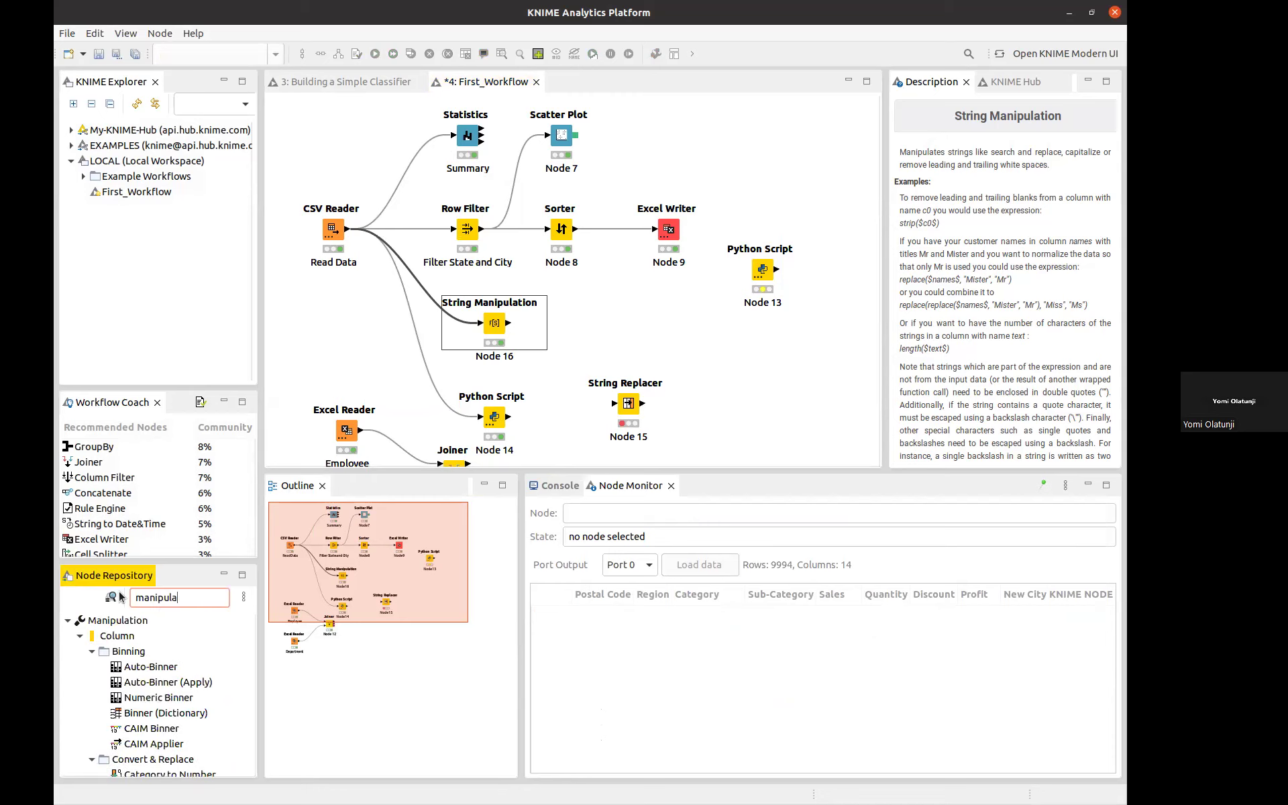
pyautogui.scroll(-5, 204, 727)
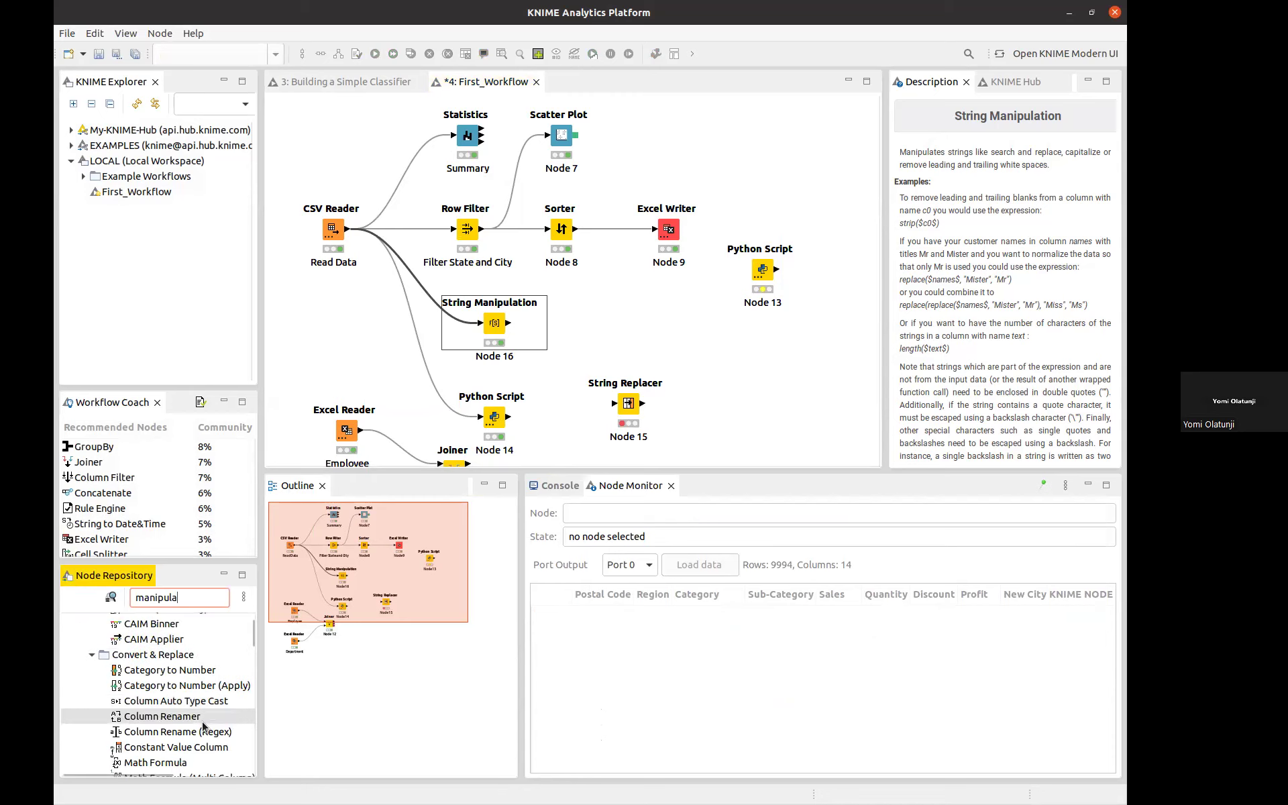
pyautogui.scroll(-1, 202, 722)
pyautogui.scroll(-3, 202, 722)
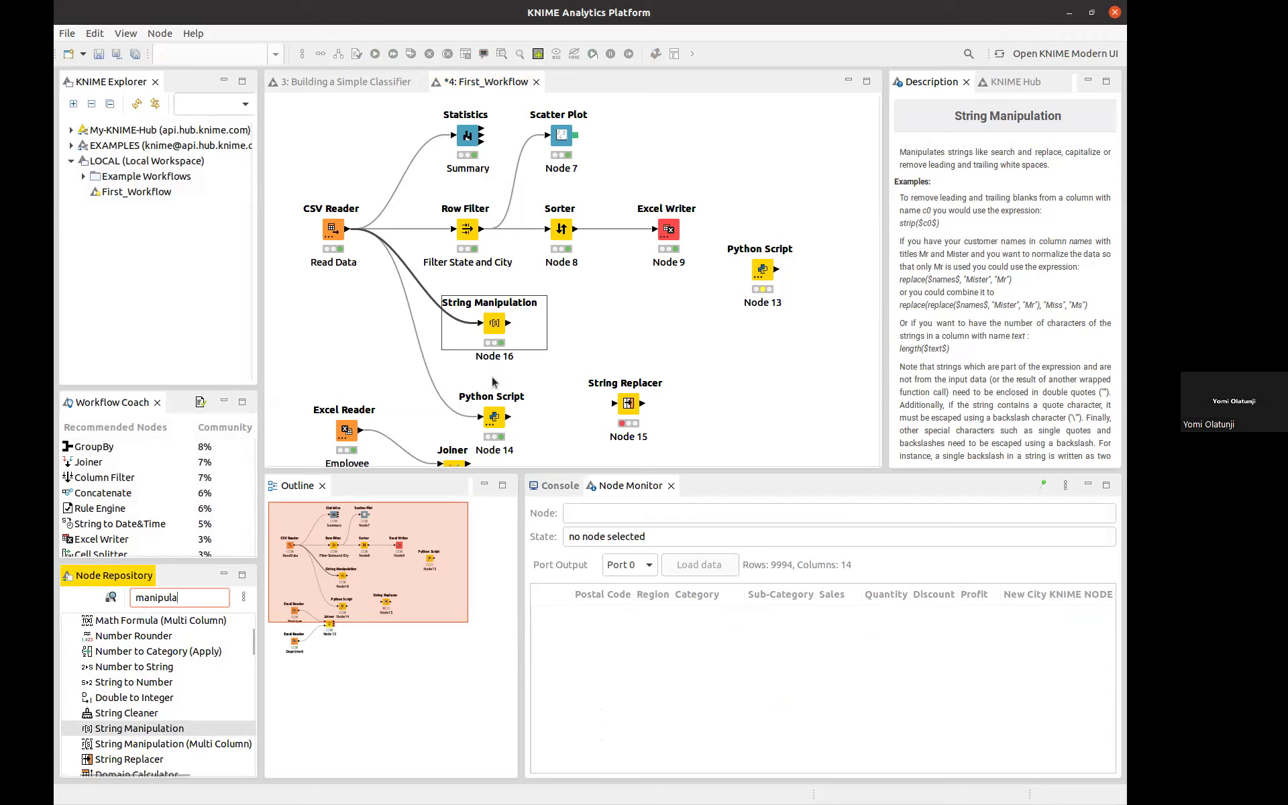
# Reopen the configuration of the String Manipulation node and examine its function list from the end back toward the count and indexOf functions.
pyautogui.click(495, 324)
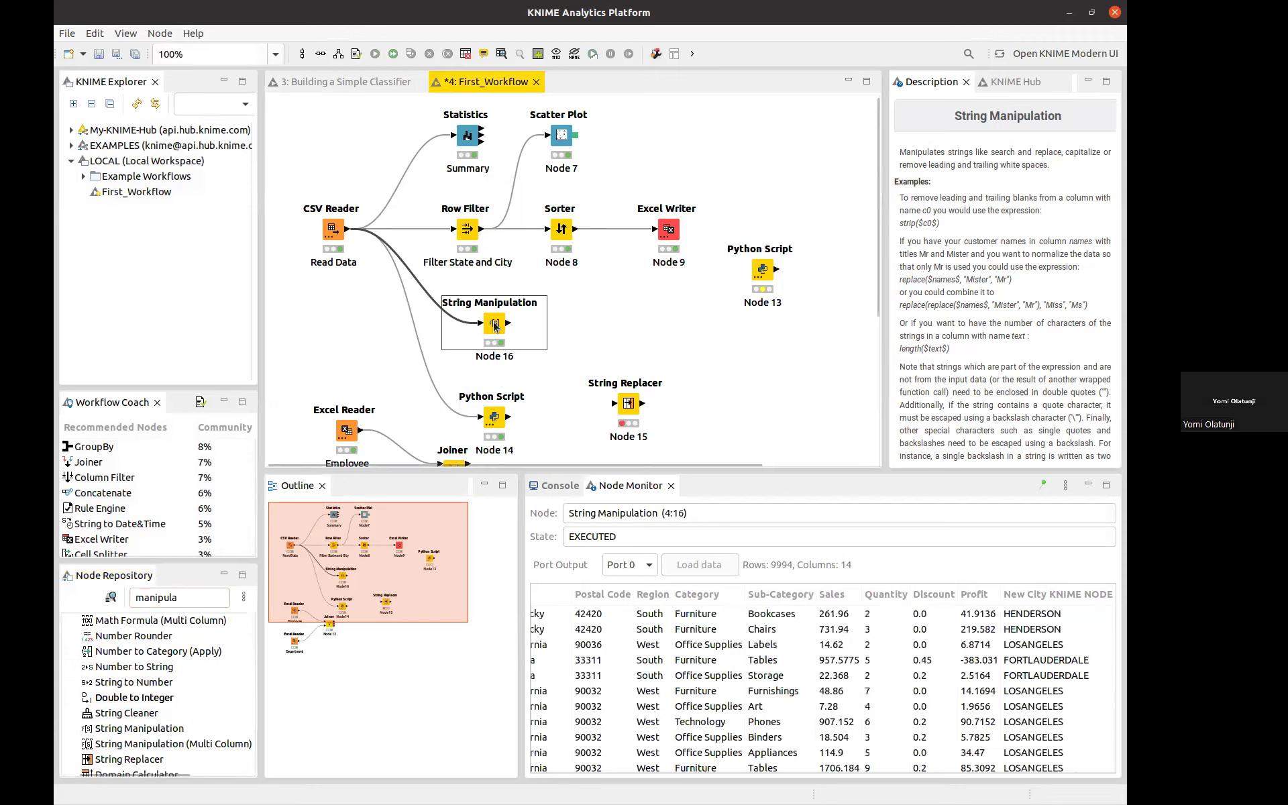
pyautogui.doubleClick(494, 325)
pyautogui.scroll(-5, 522, 375)
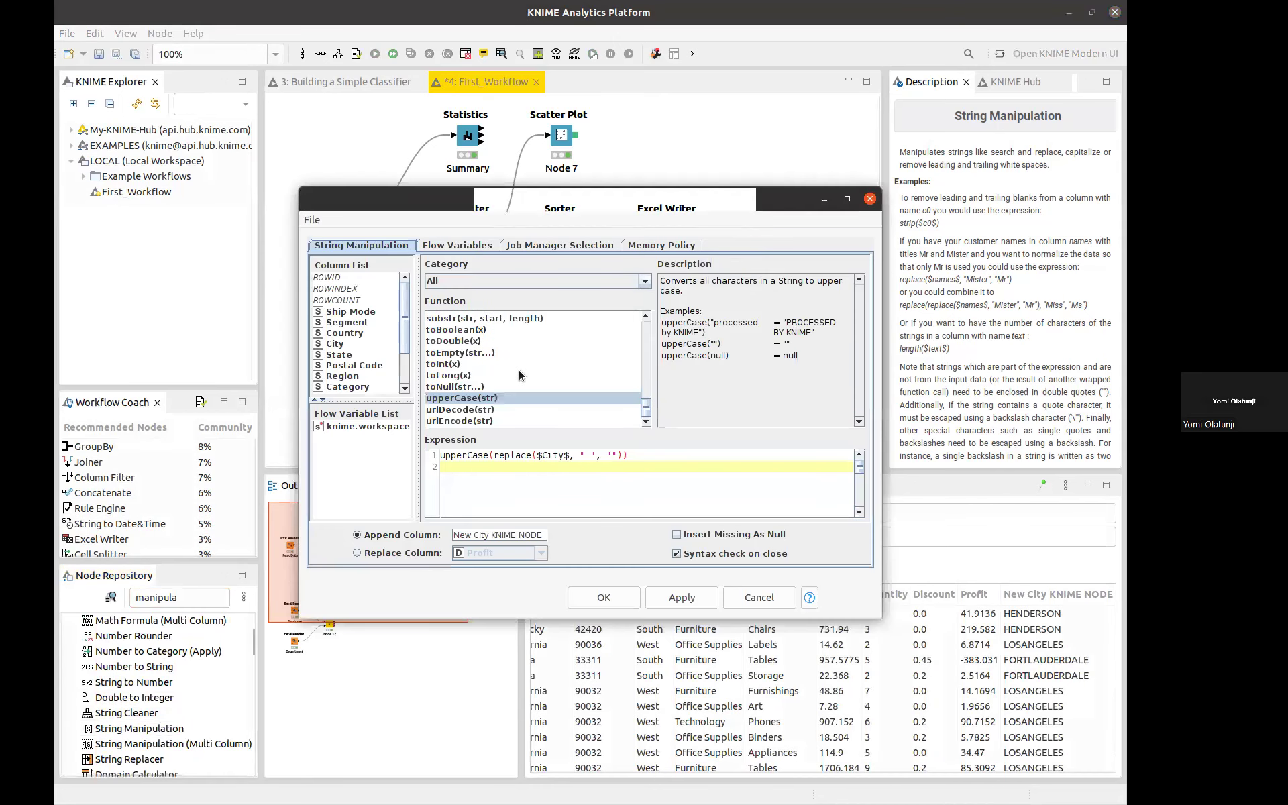
pyautogui.scroll(10, 522, 376)
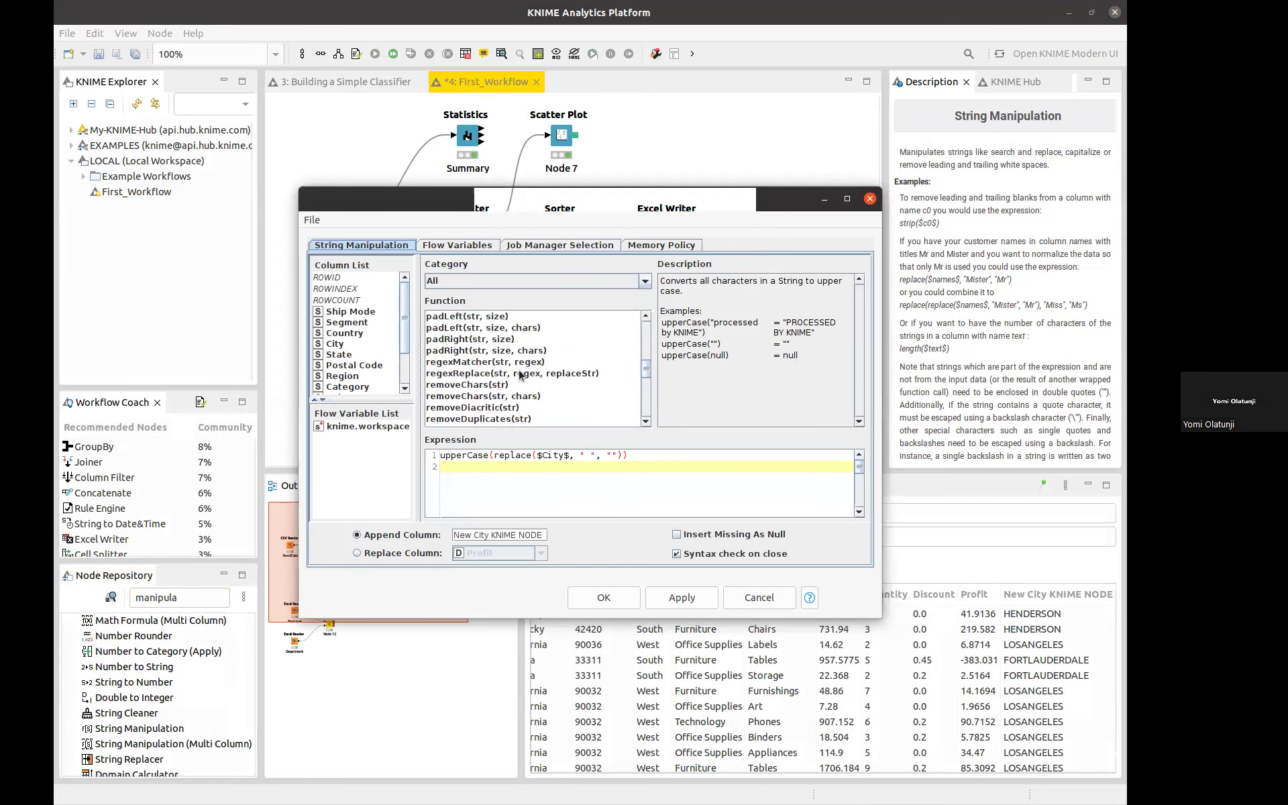
pyautogui.scroll(2, 520, 374)
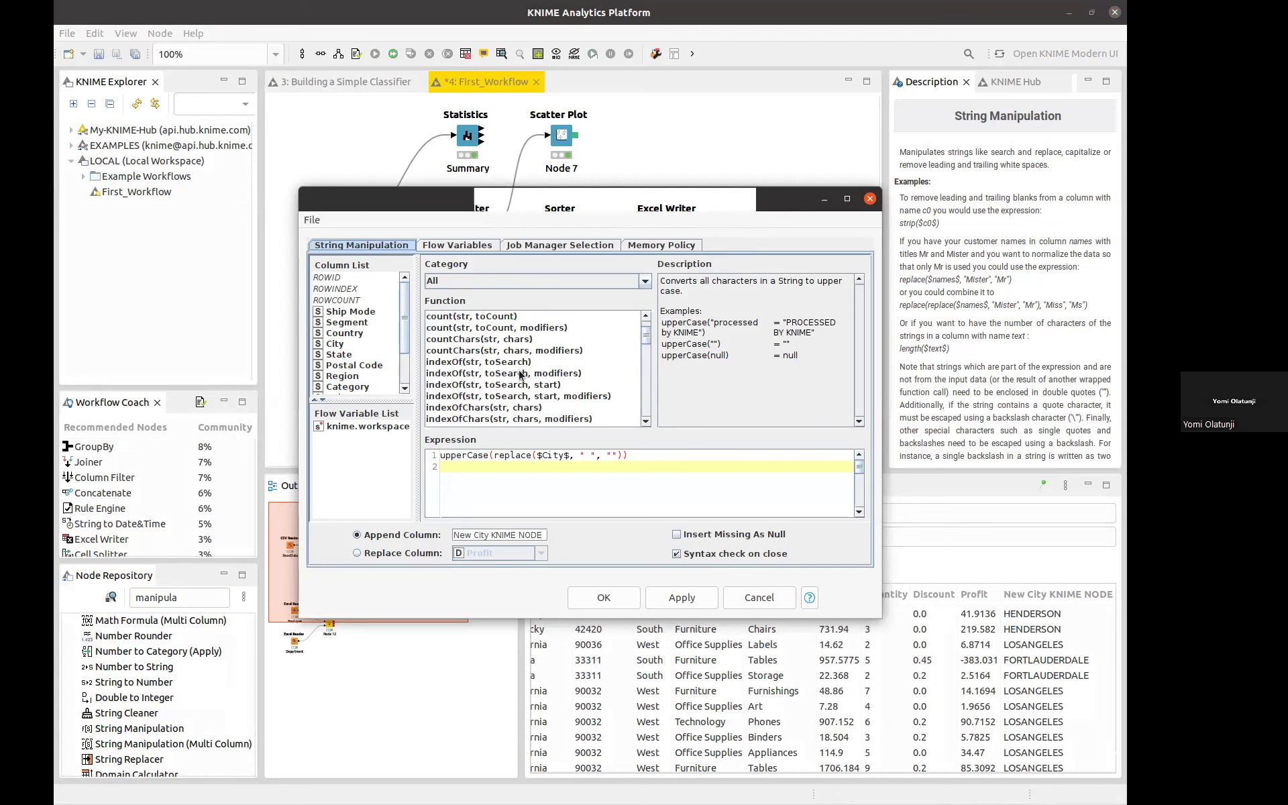
# Look through the available functions in the String Manipulation node's configuration, leaving its settings as they are.
pyautogui.scroll(-3, 521, 374)
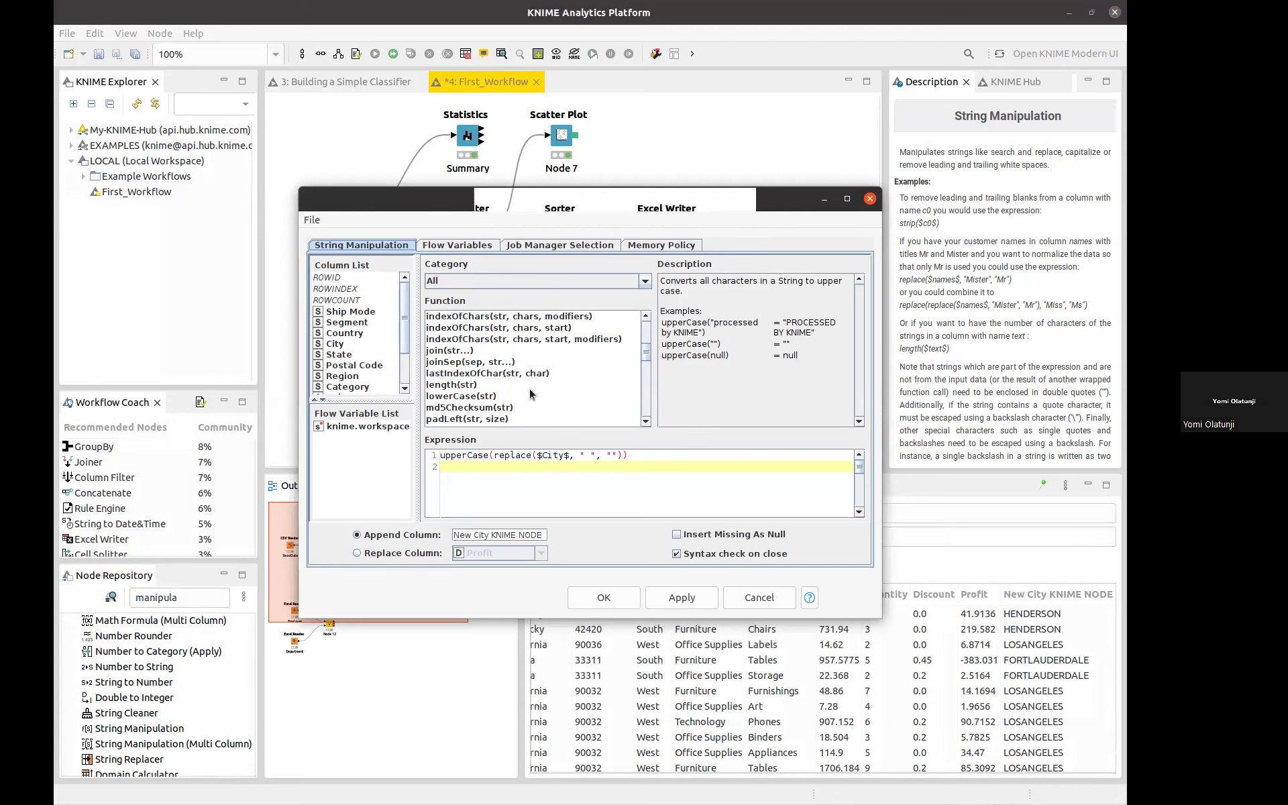
pyautogui.scroll(-2, 530, 394)
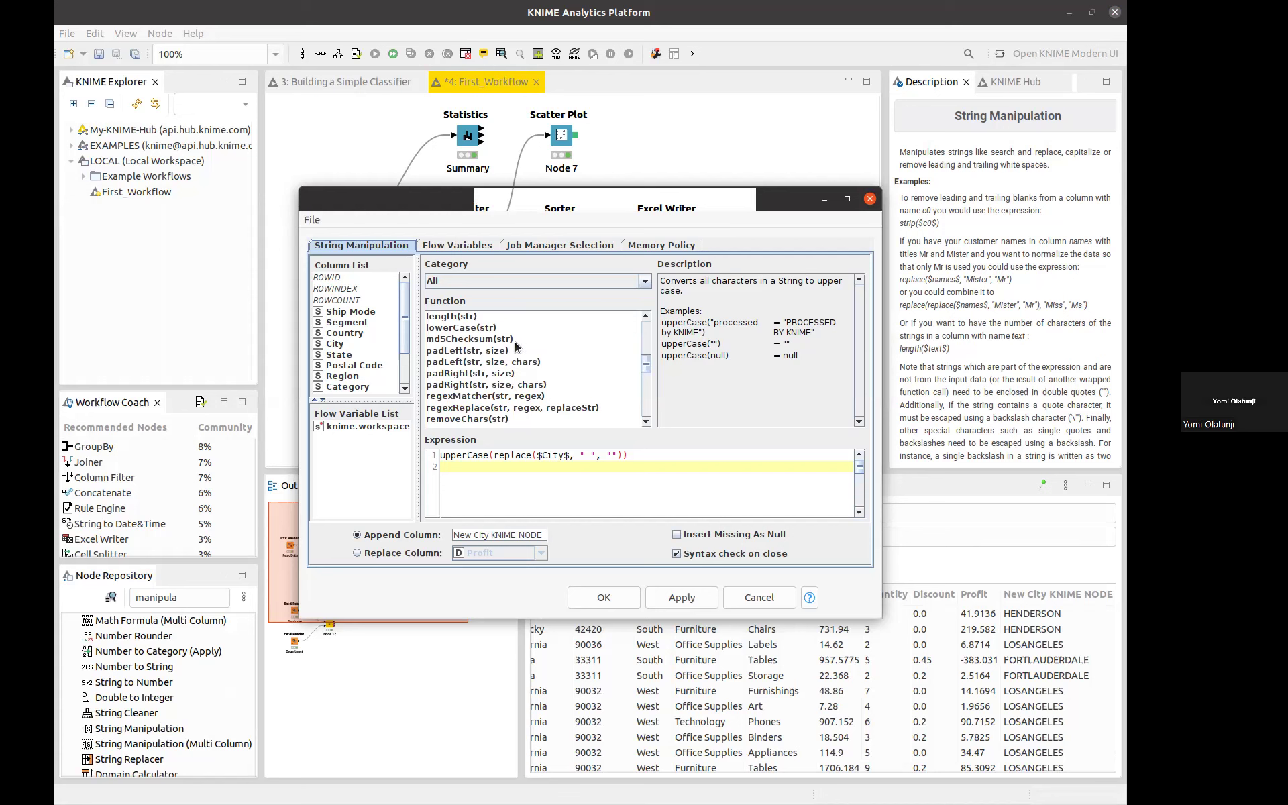
pyautogui.scroll(-1, 514, 384)
pyautogui.scroll(-1, 515, 383)
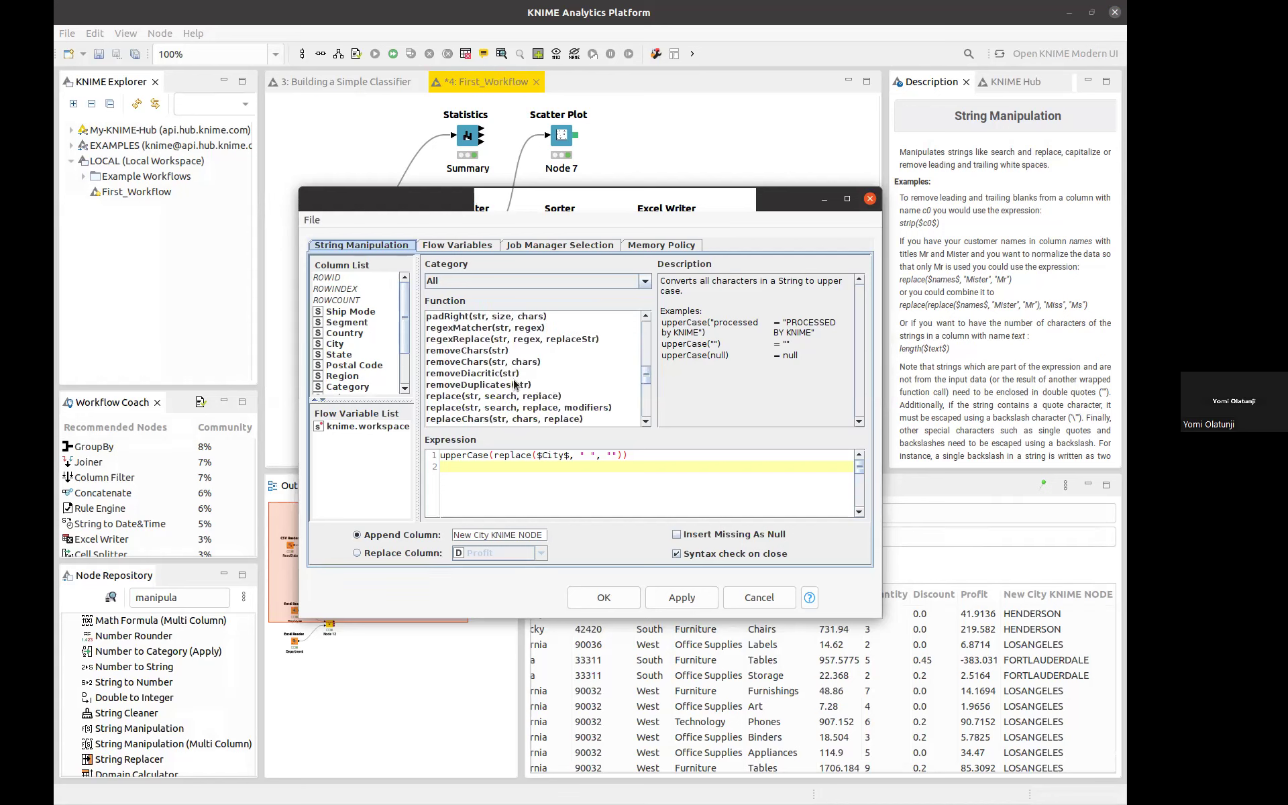
pyautogui.scroll(-5, 515, 384)
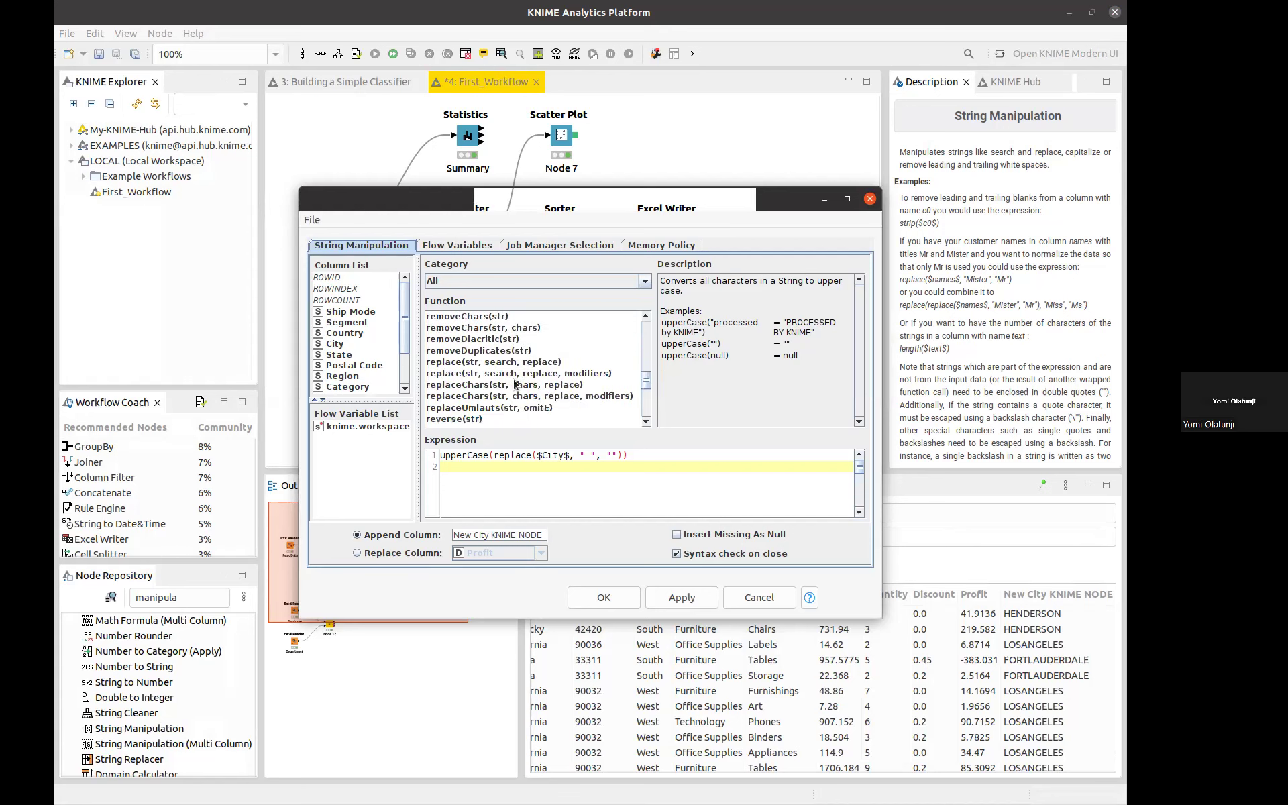
pyautogui.scroll(-1, 515, 384)
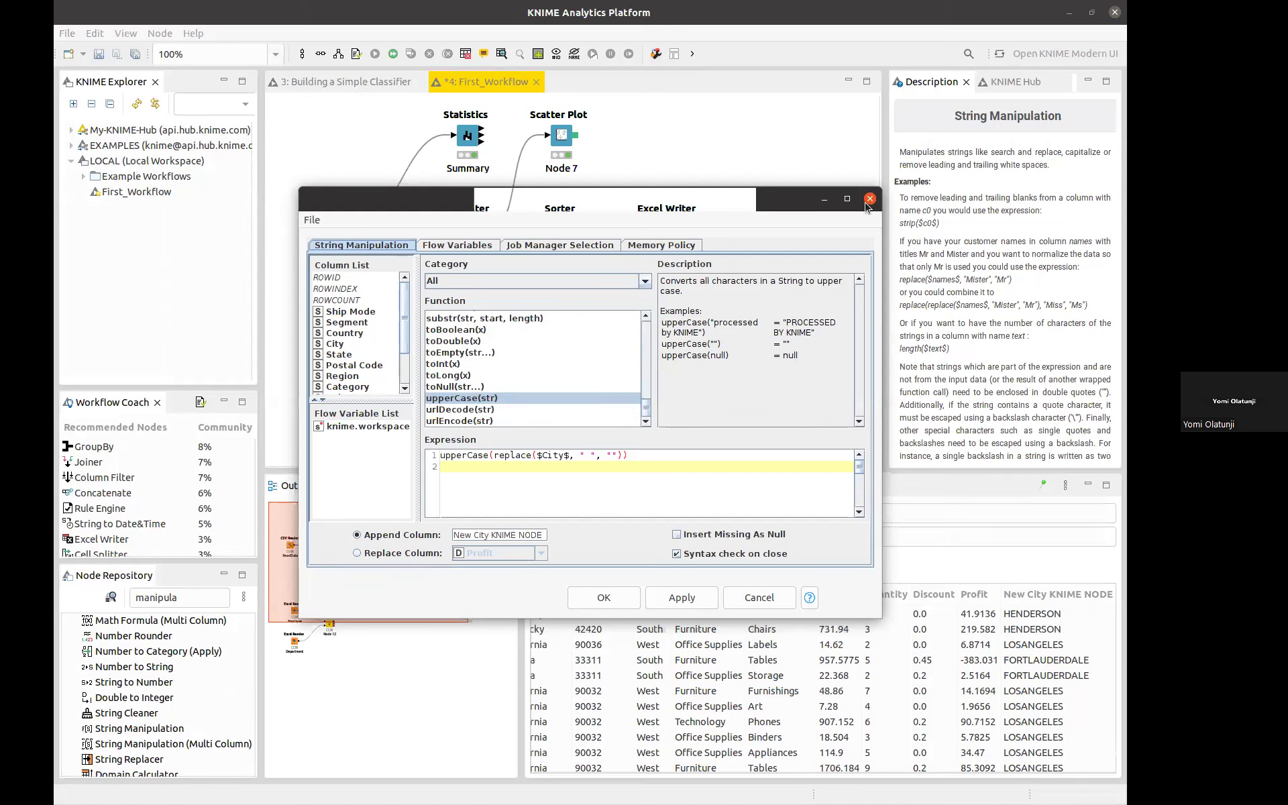
pyautogui.press('Escape')
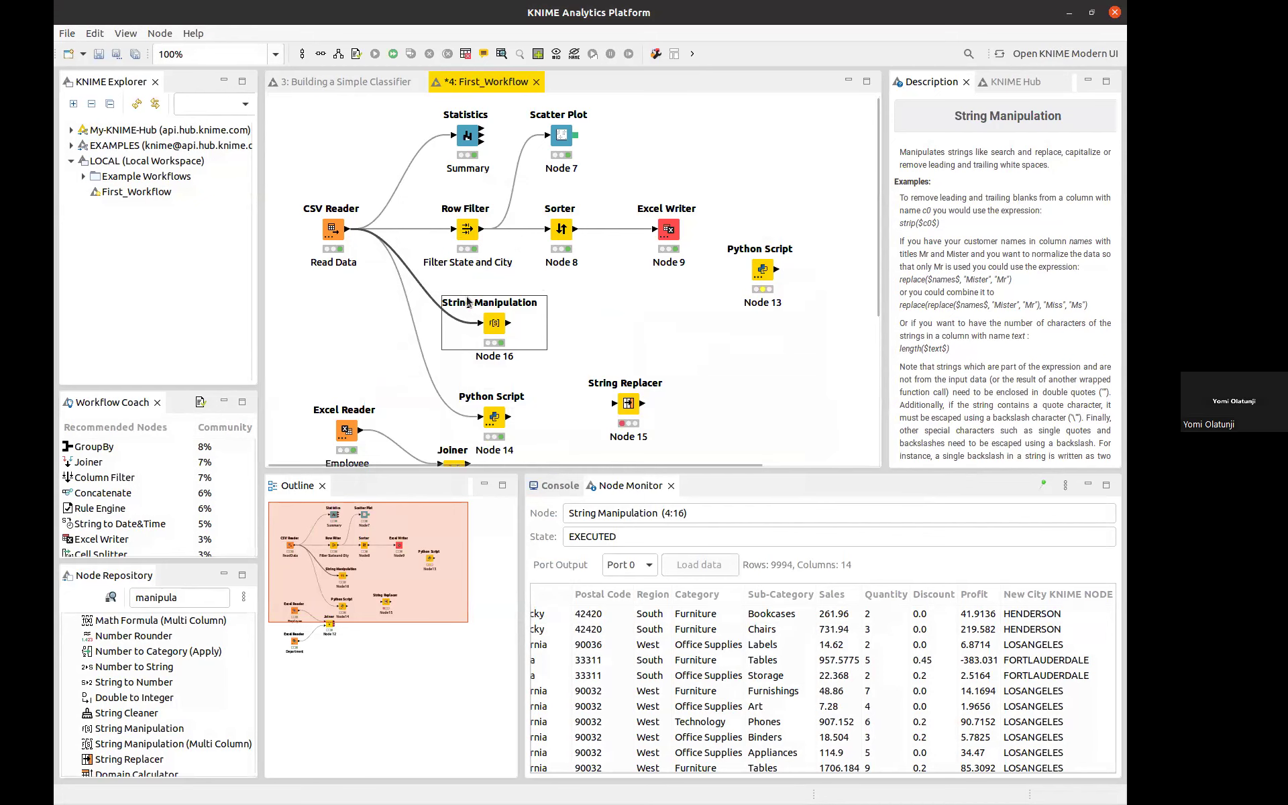
# Open the Python Script node fed by the CSV Reader and examine how line 8 converts incoming_data with to_pandas().
pyautogui.click(493, 418)
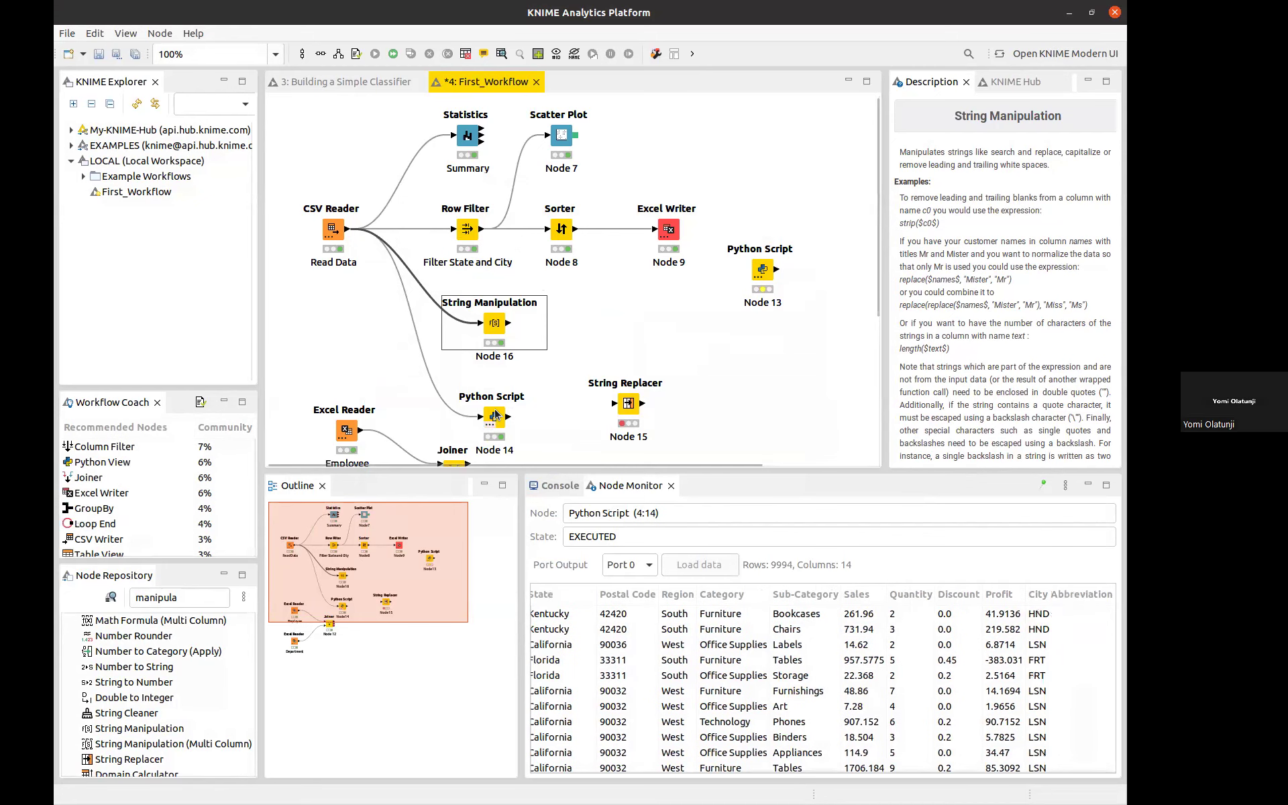
pyautogui.doubleClick(492, 419)
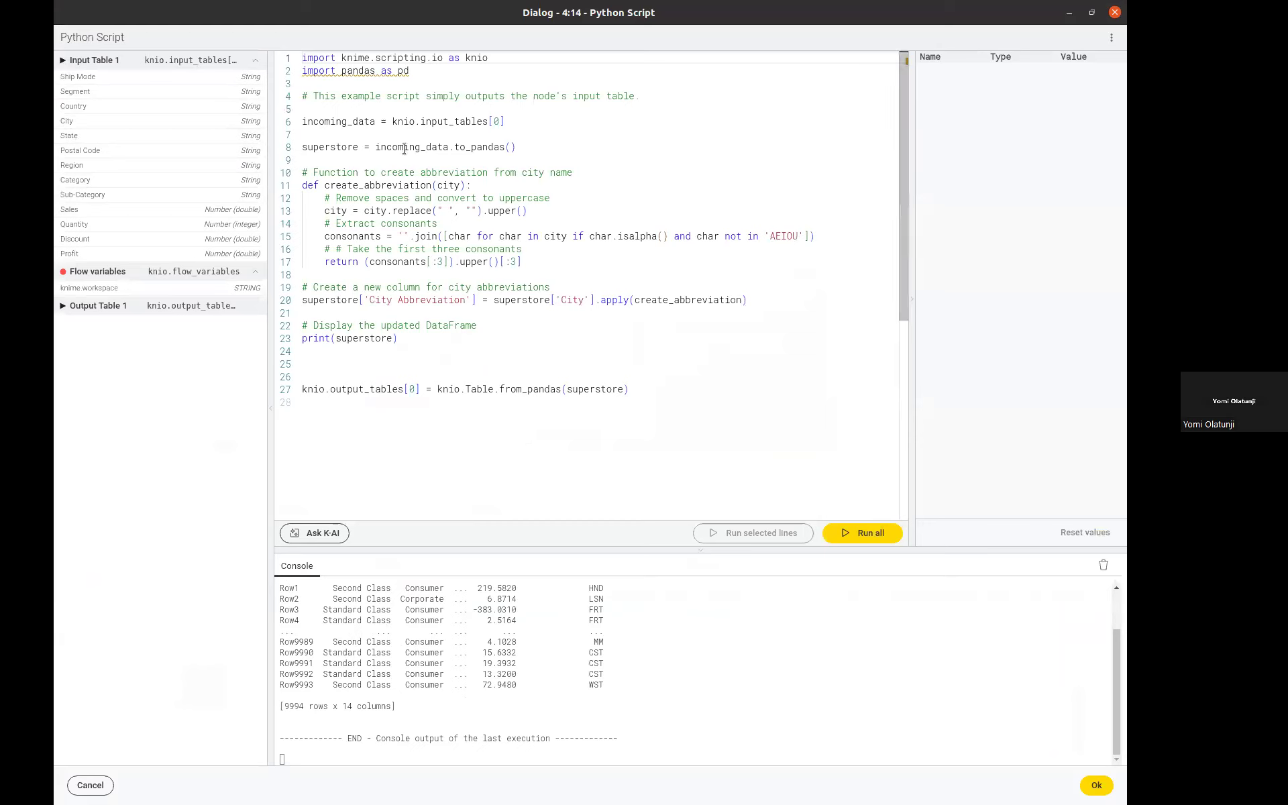
pyautogui.moveTo(376, 146); pyautogui.dragTo(446, 145)
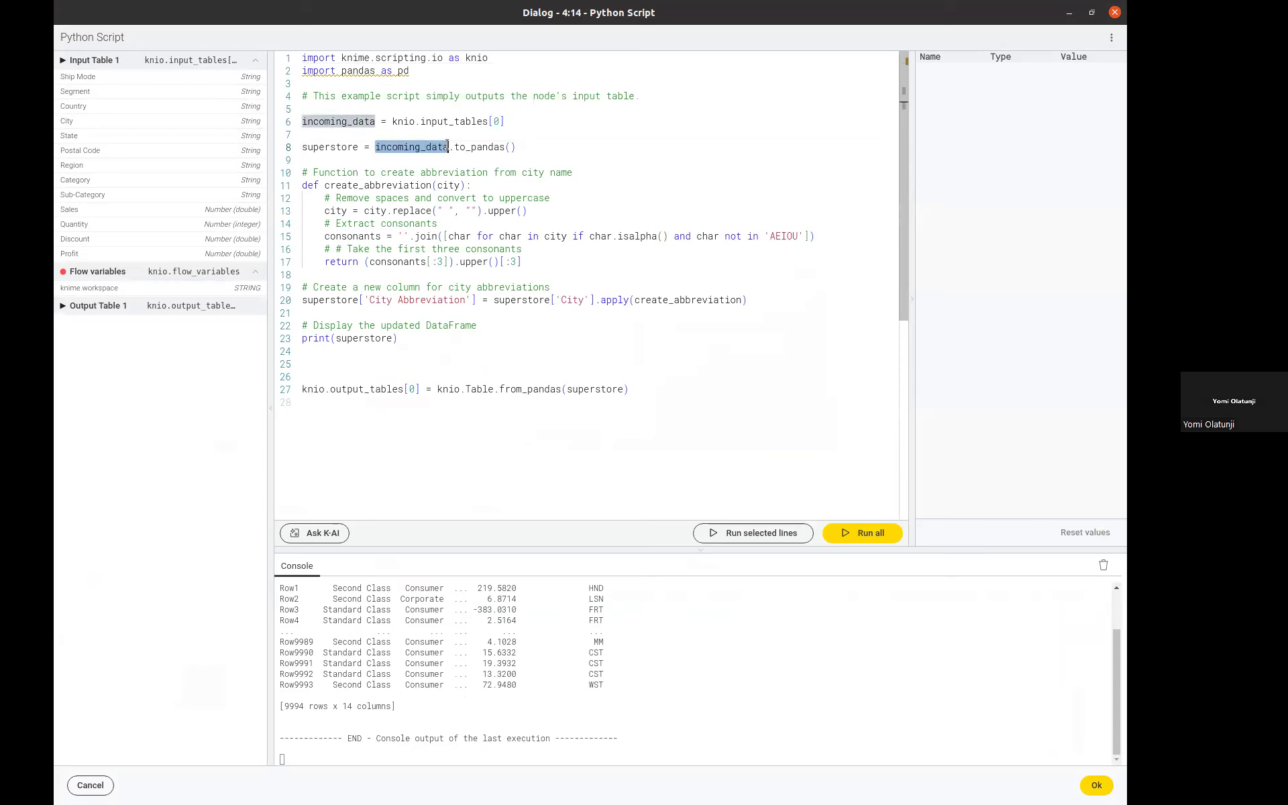
pyautogui.doubleClick(469, 147)
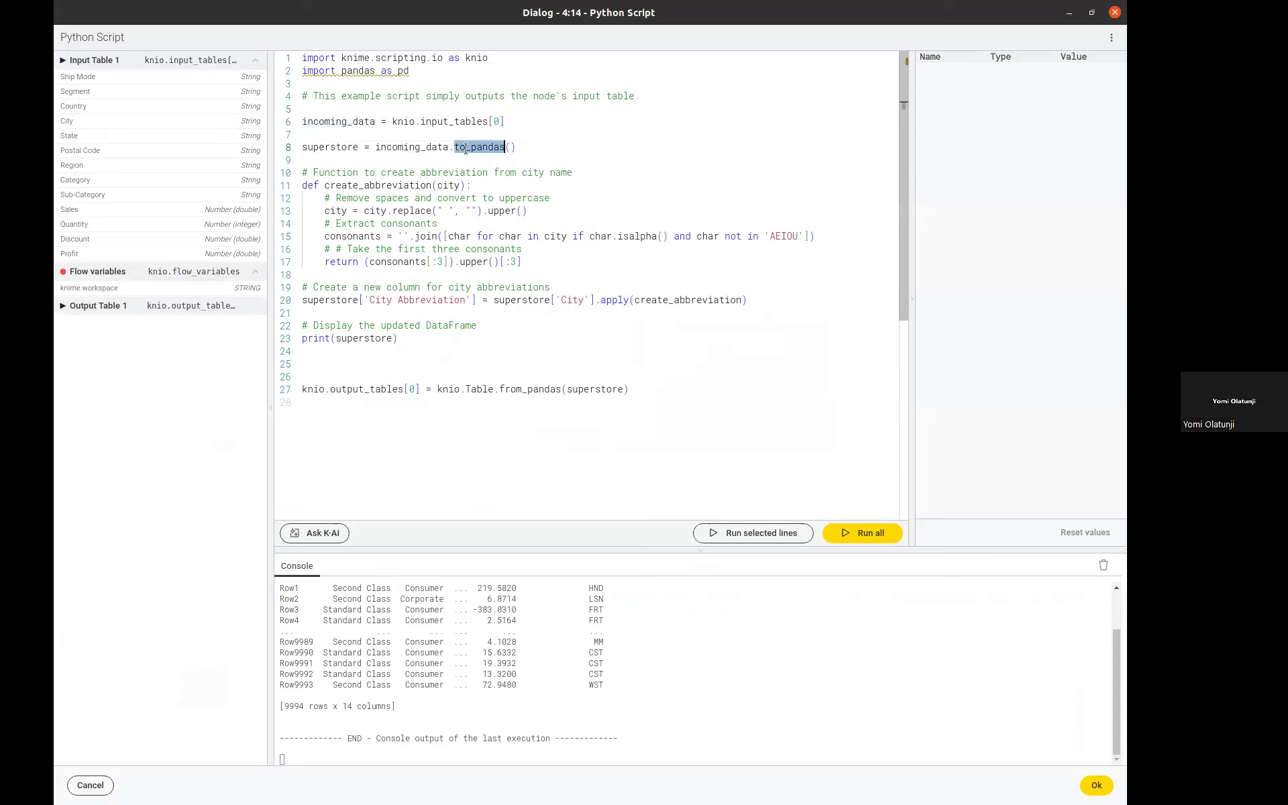
pyautogui.moveTo(516, 146); pyautogui.dragTo(455, 149)
pyautogui.click(457, 146)
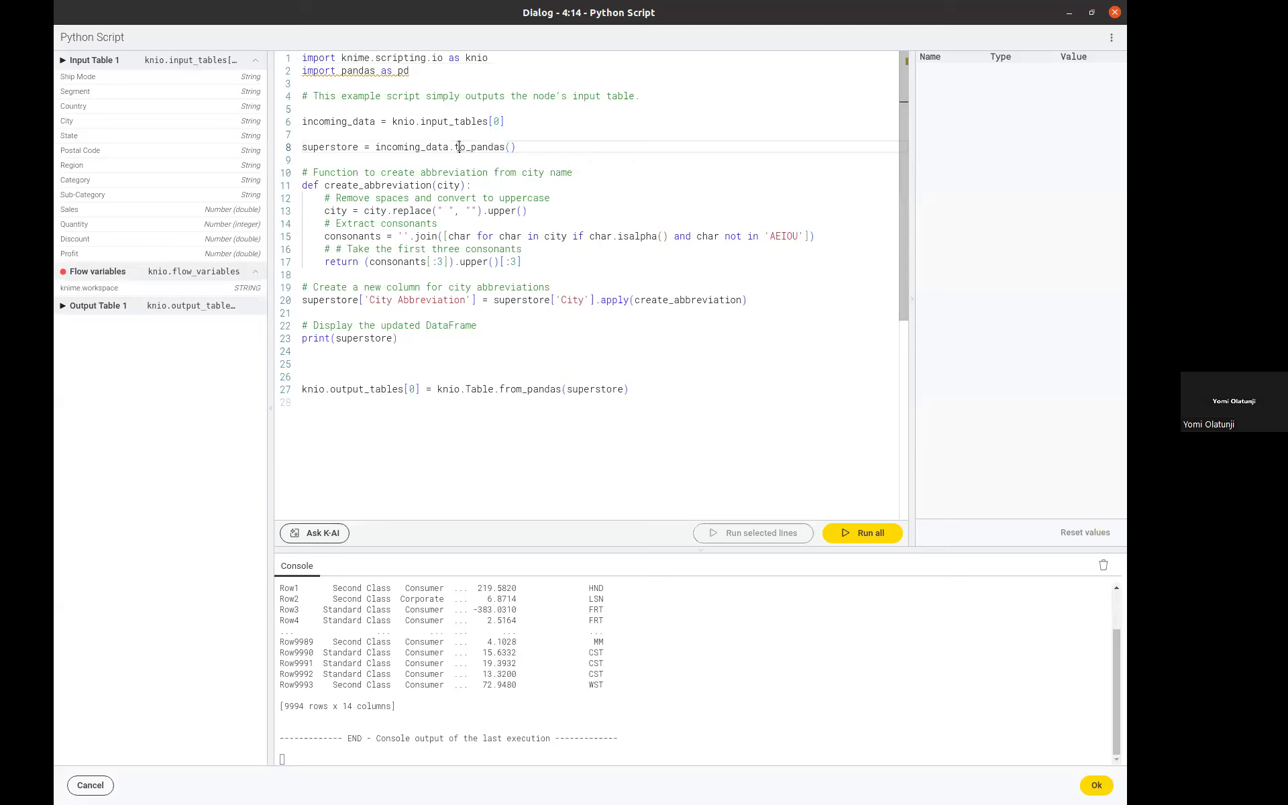
pyautogui.moveTo(518, 146); pyautogui.dragTo(452, 147)
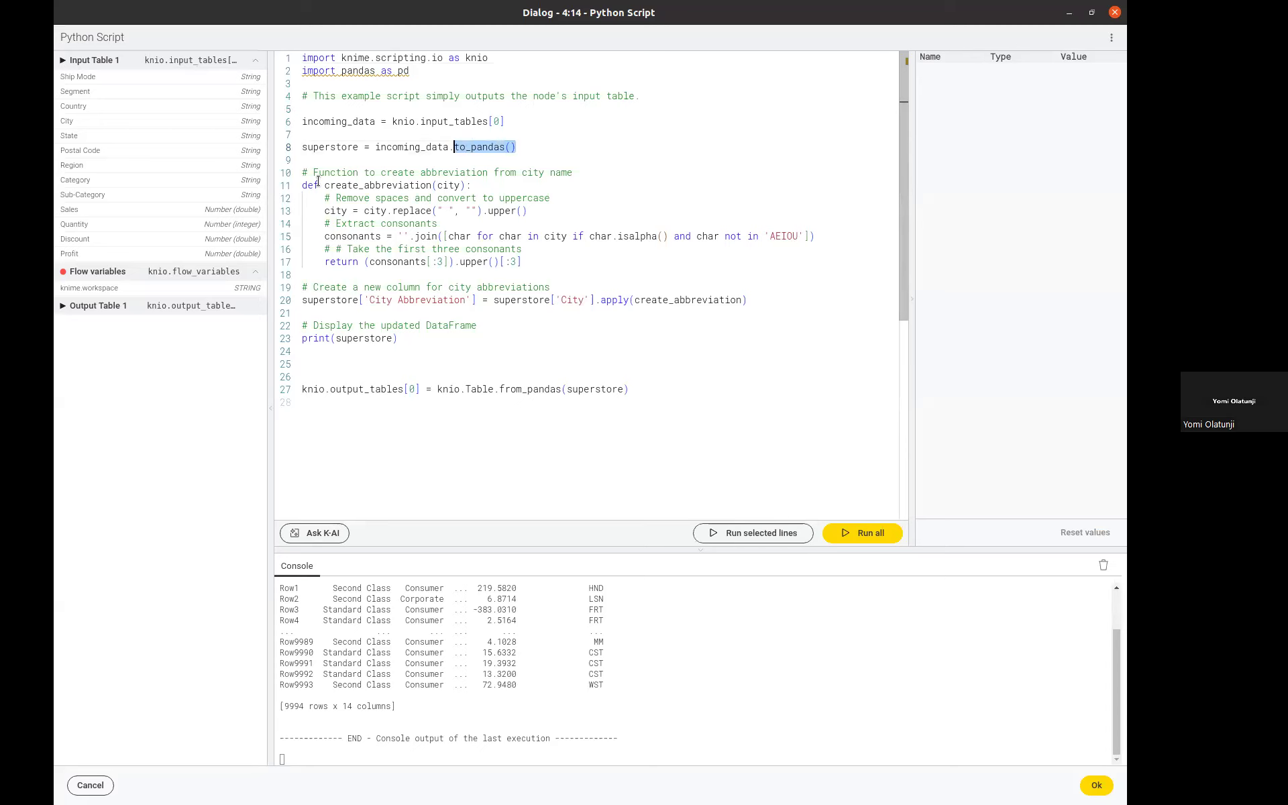
# Review the city abbreviation code and the knio.output_tables[0] assignment from superstore, leaving the script unchanged.
pyautogui.moveTo(302, 173); pyautogui.dragTo(471, 300)
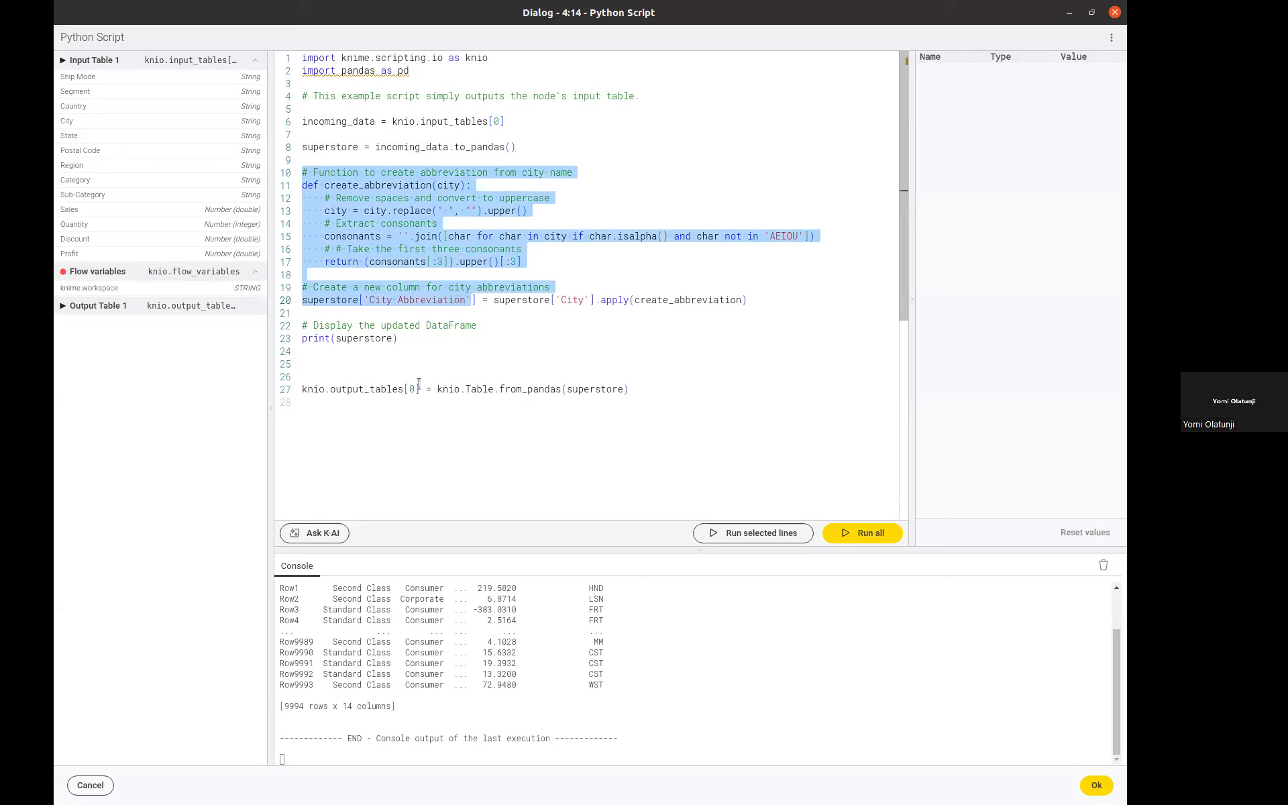
pyautogui.moveTo(420, 389); pyautogui.dragTo(301, 388)
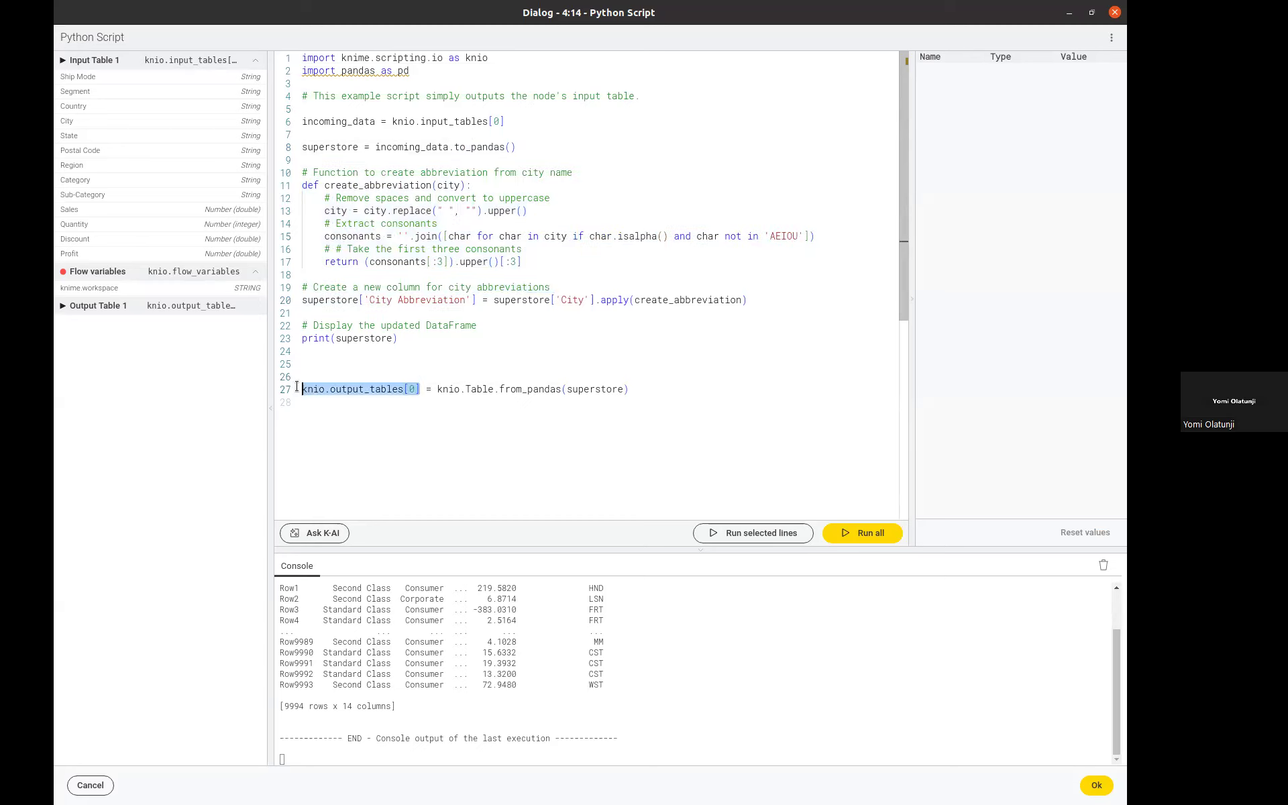
pyautogui.click(414, 390)
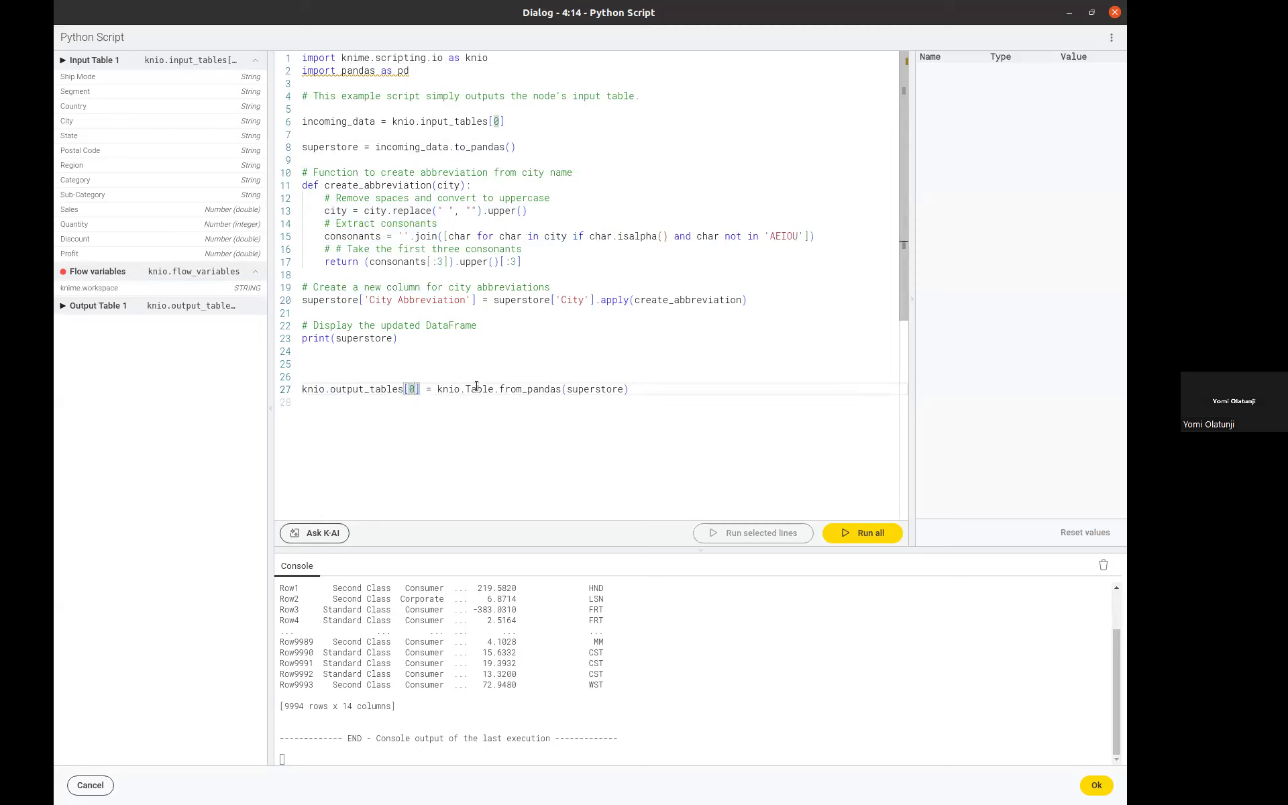
pyautogui.moveTo(433, 391); pyautogui.dragTo(482, 391)
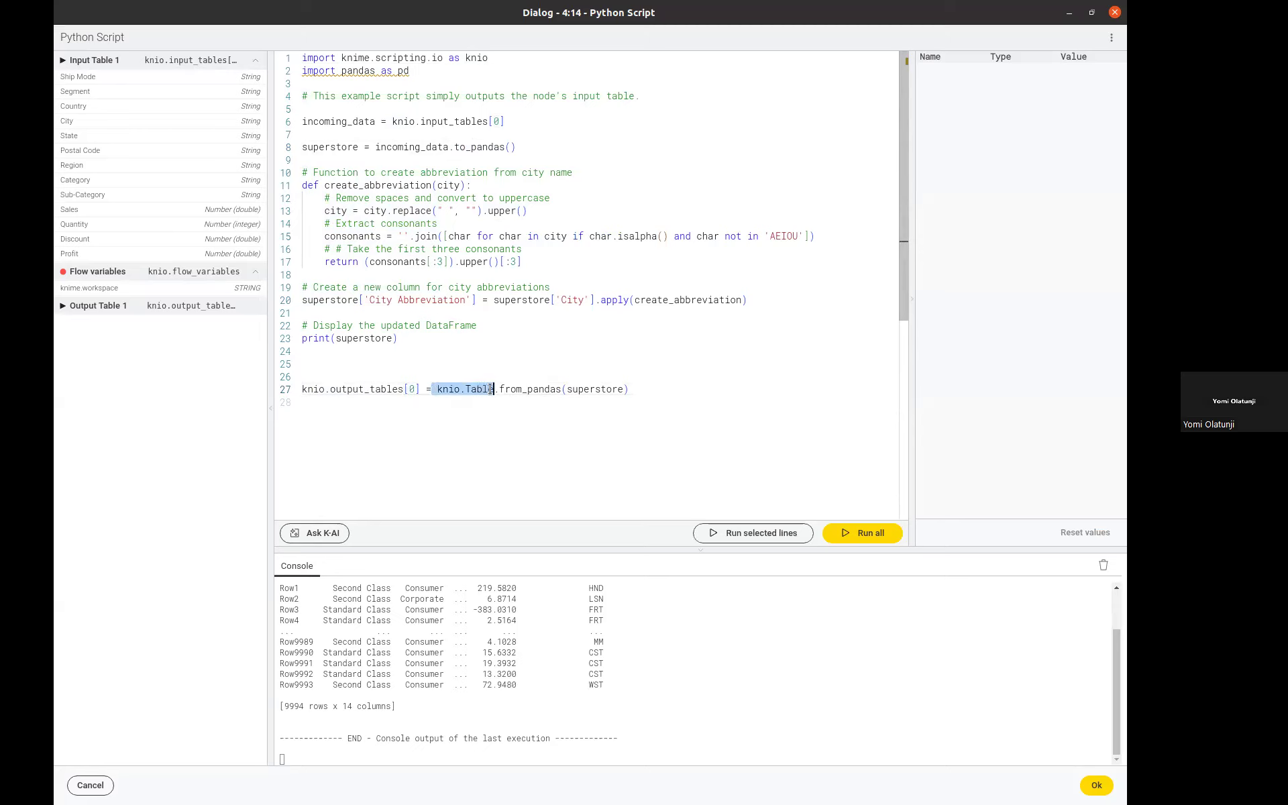
pyautogui.doubleClick(532, 389)
pyautogui.doubleClick(586, 389)
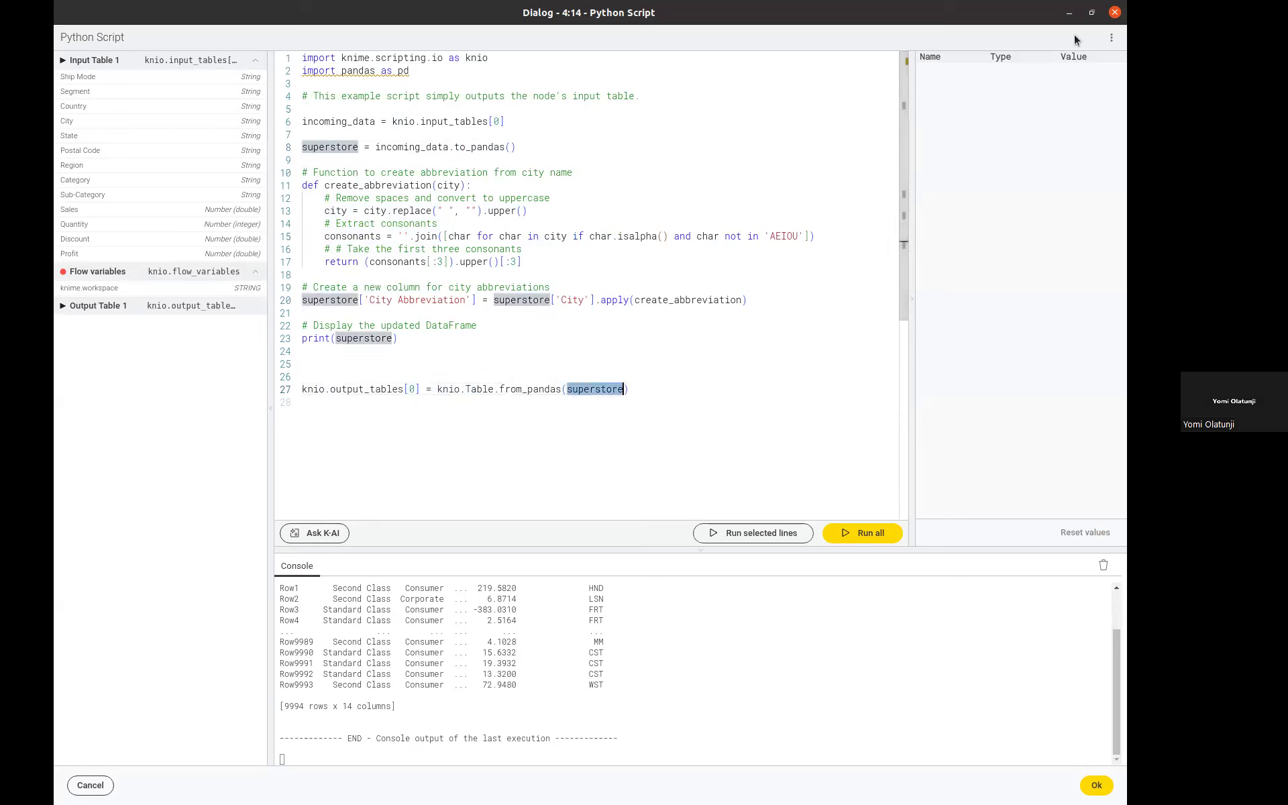
pyautogui.click(1115, 13)
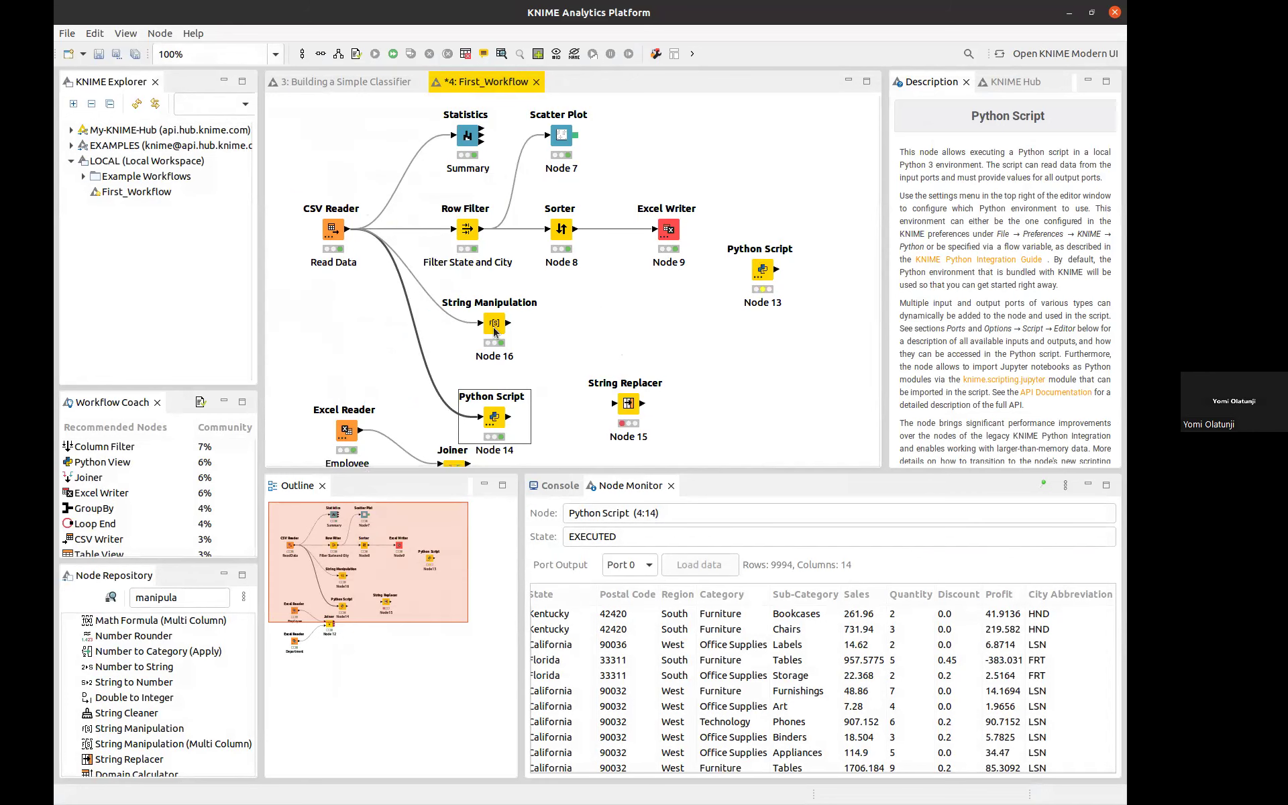
pyautogui.doubleClick(493, 414)
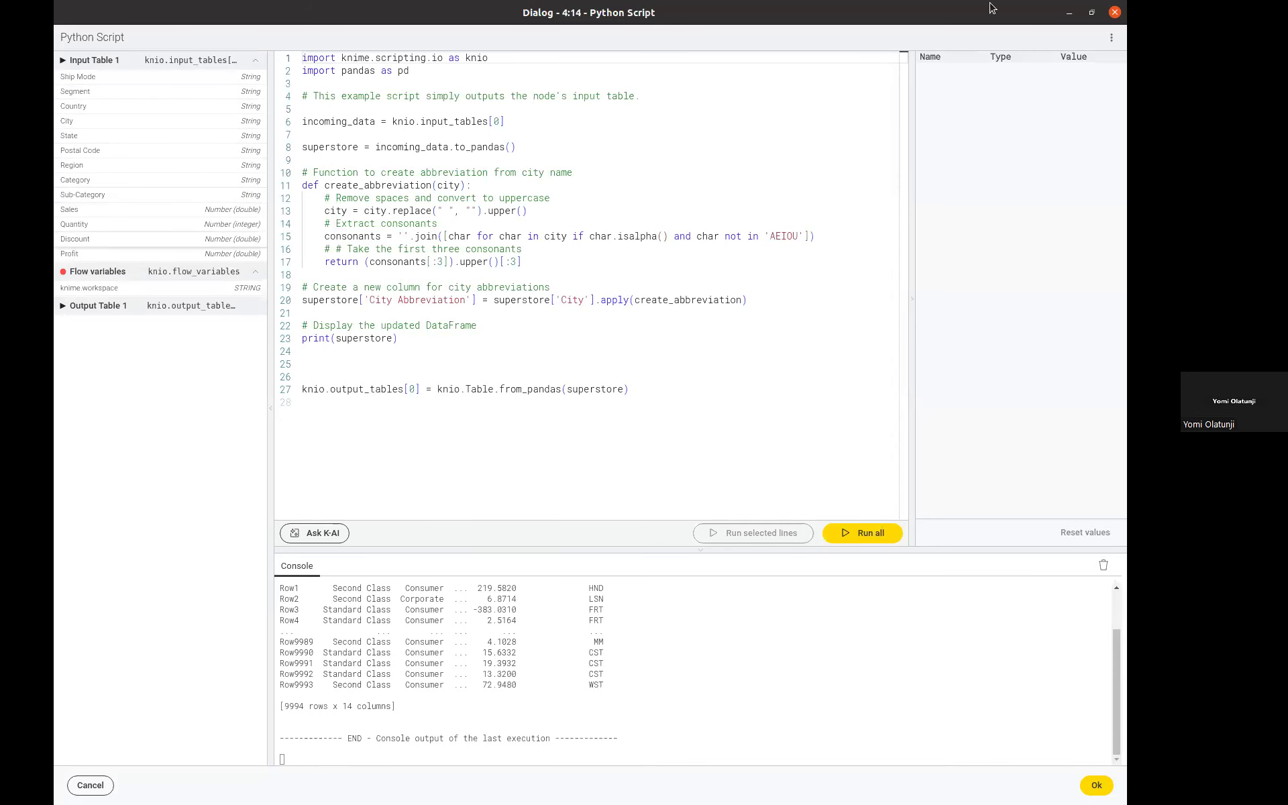
pyautogui.click(1115, 13)
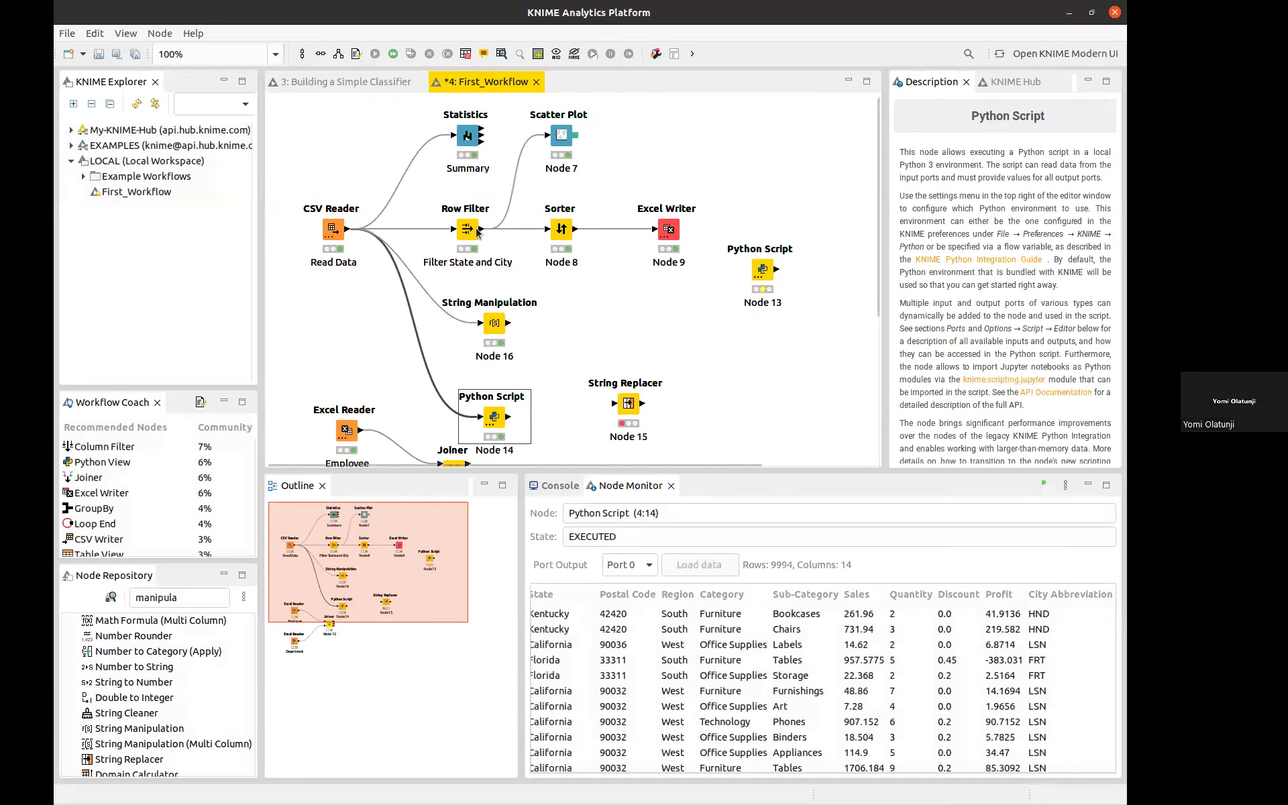
# Delete the Statistics node from the workflow.
pyautogui.click(461, 141)
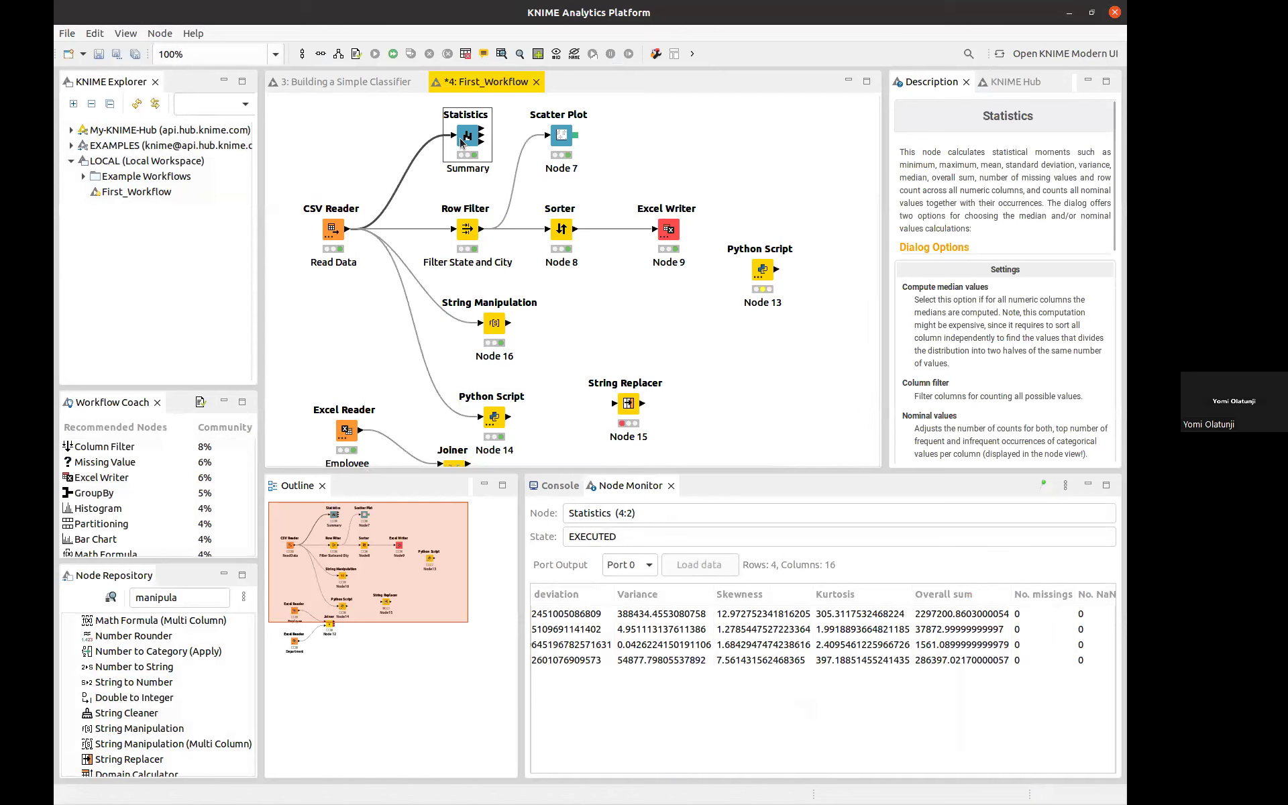
pyautogui.press('Delete')
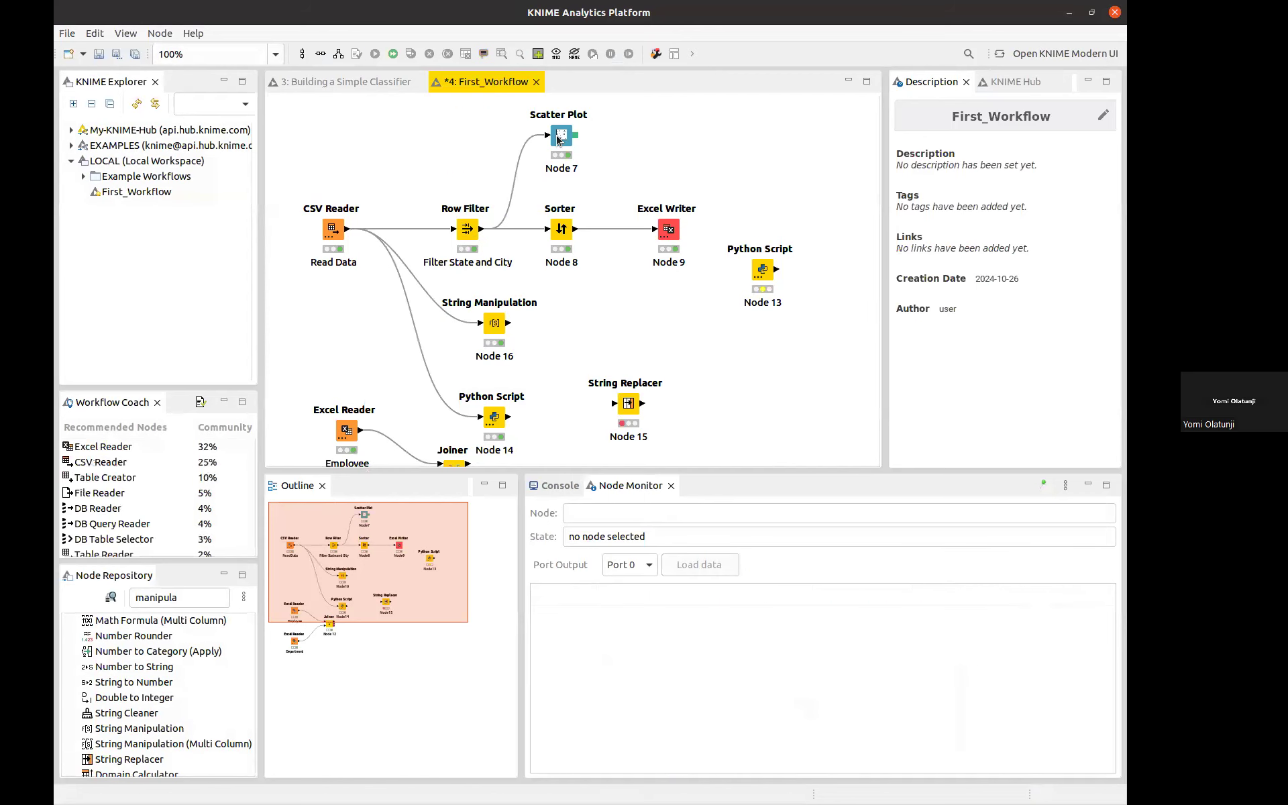
# View the Scatter Plot node's output image, and close it after checking the Sales vs Quantity chart.
pyautogui.click(559, 138)
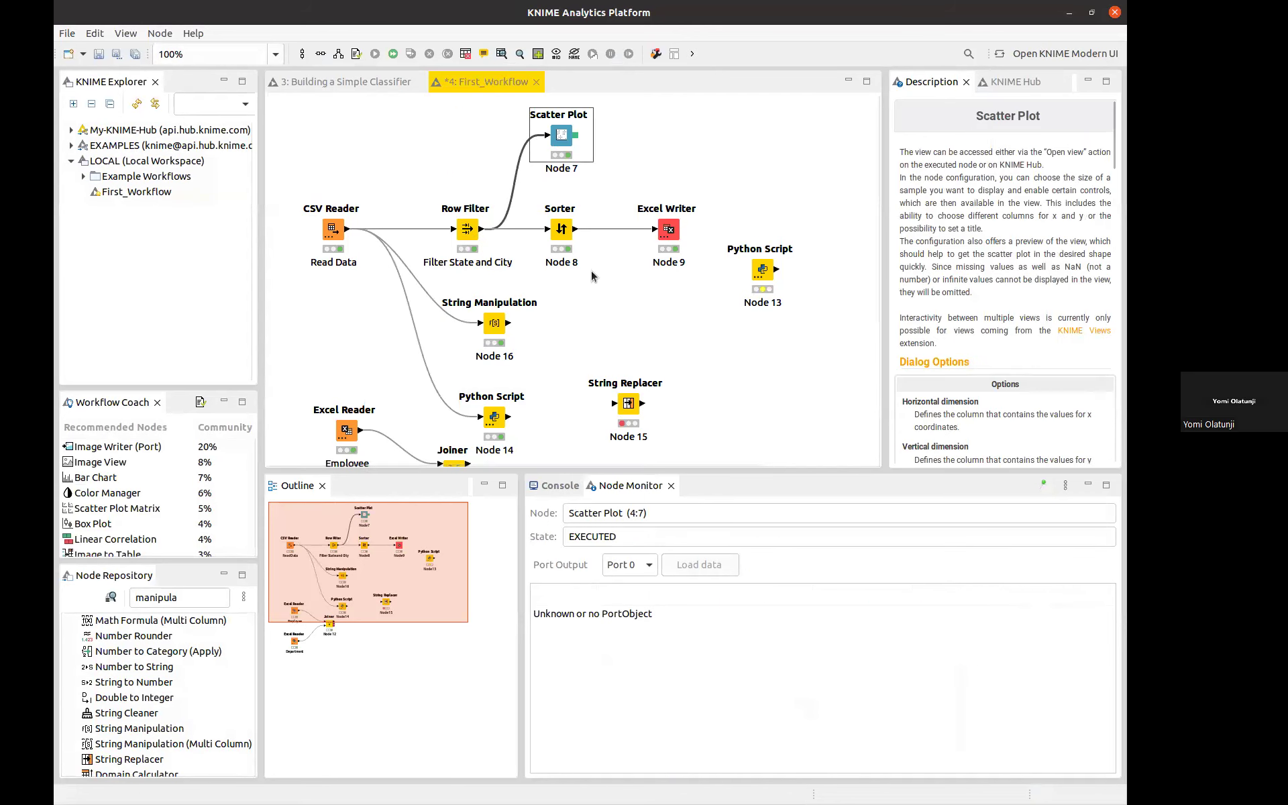
pyautogui.rightClick(563, 138)
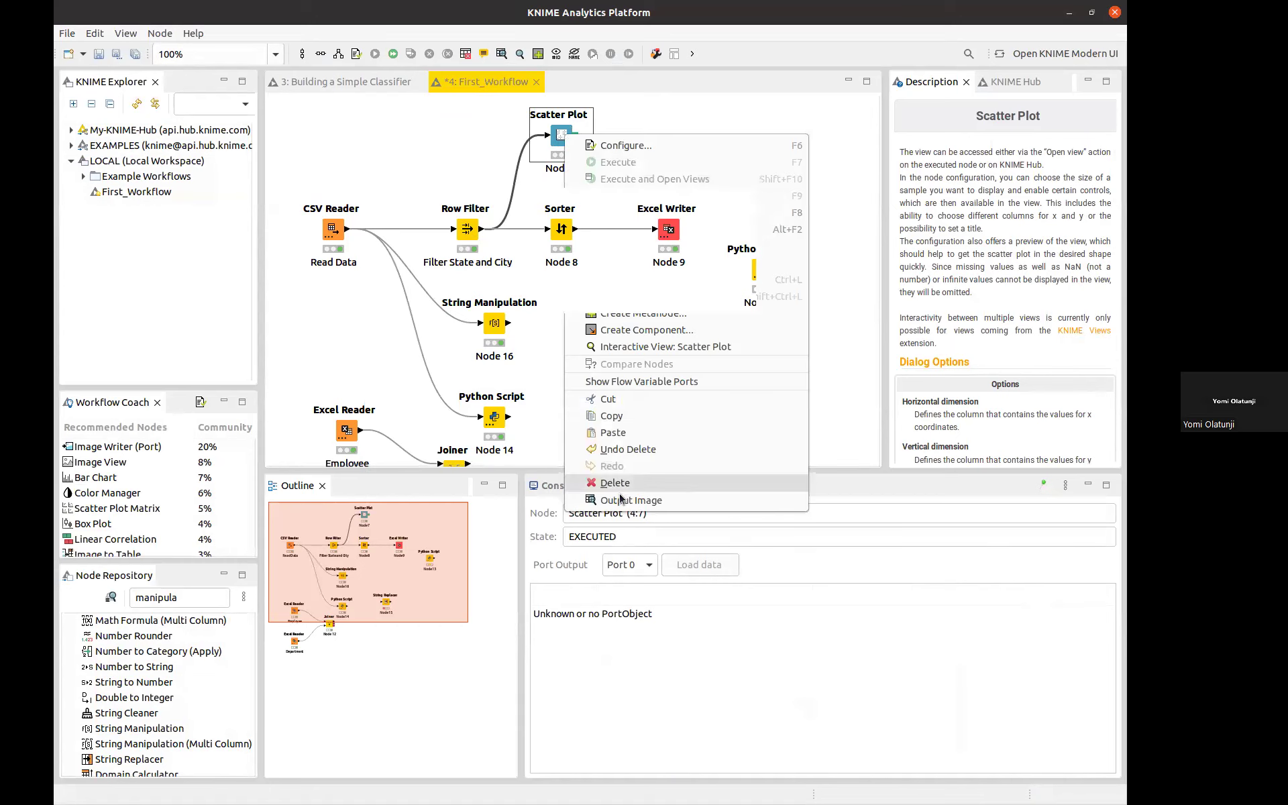
pyautogui.click(619, 502)
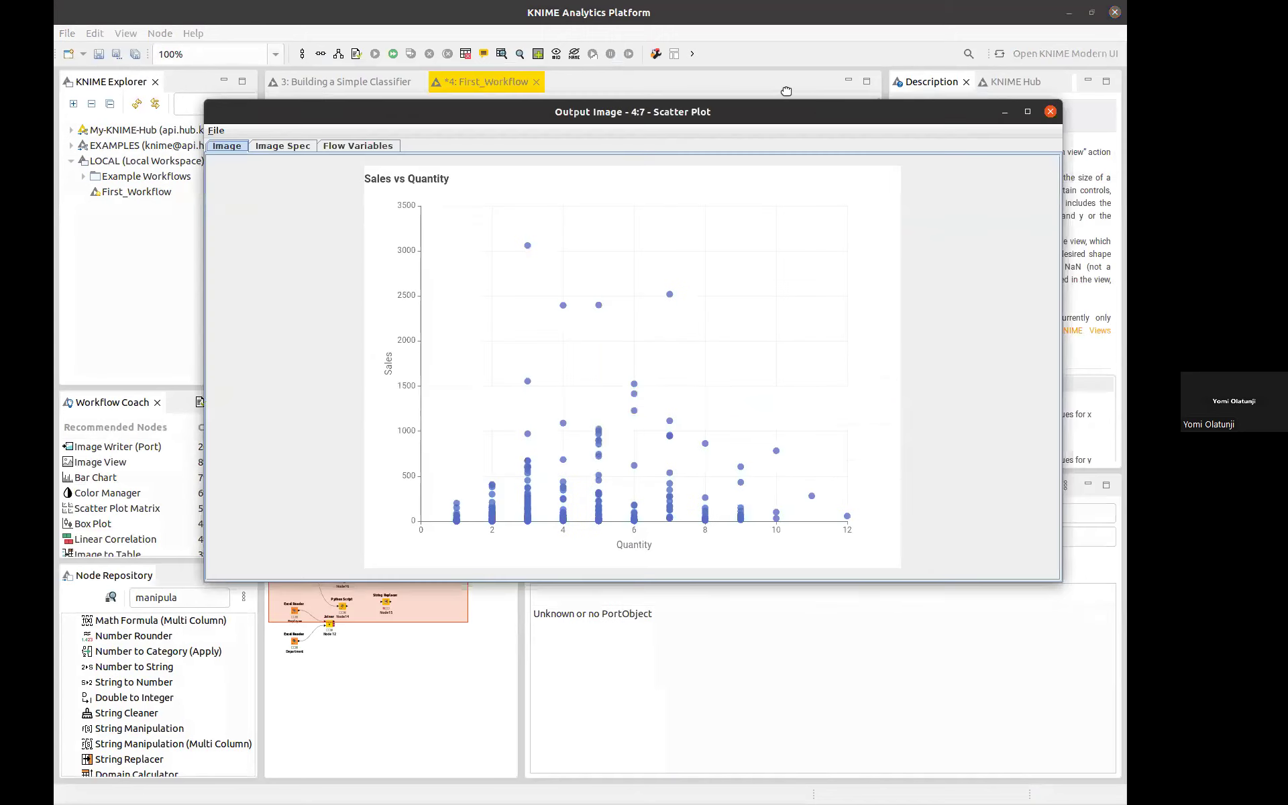
pyautogui.click(1015, 96)
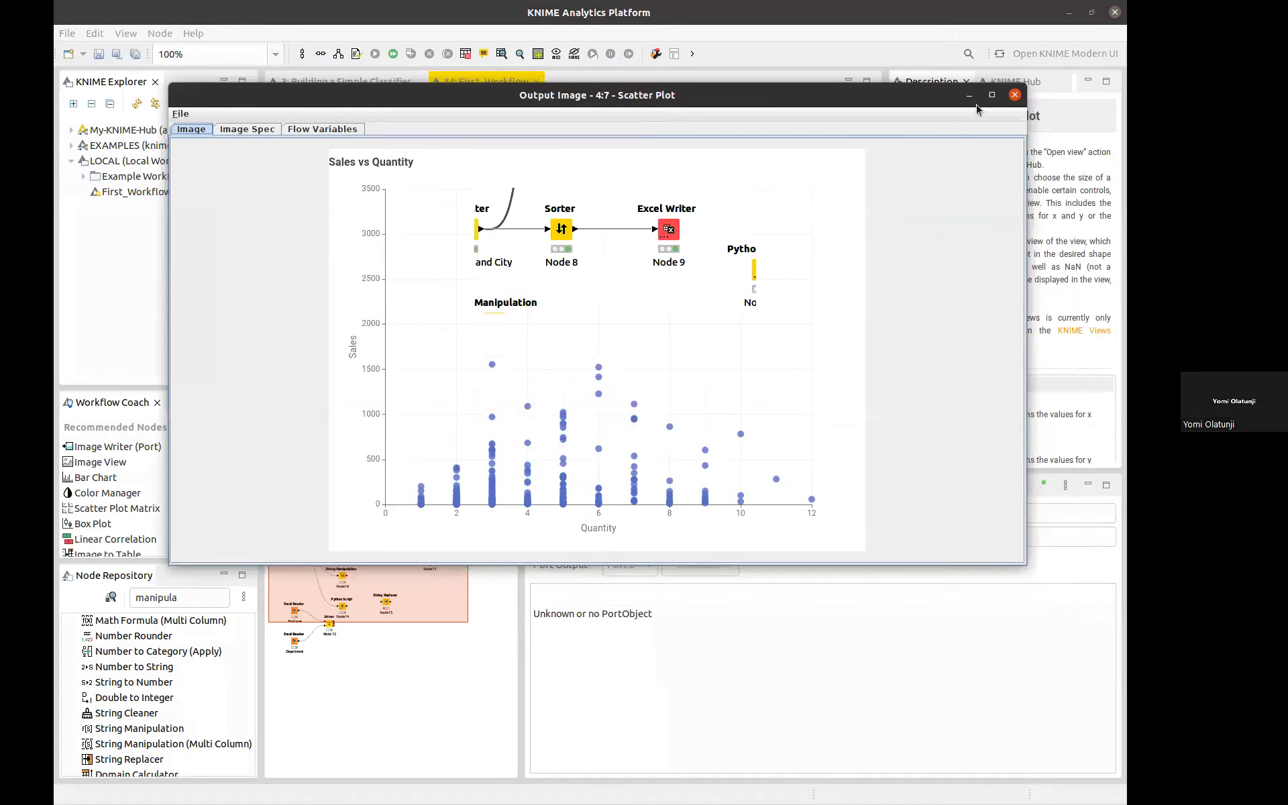
# Search the node repository for "histo" and add a Histogram node to the workflow beside the Scatter Plot.
pyautogui.click(107, 593)
pyautogui.write('histo')
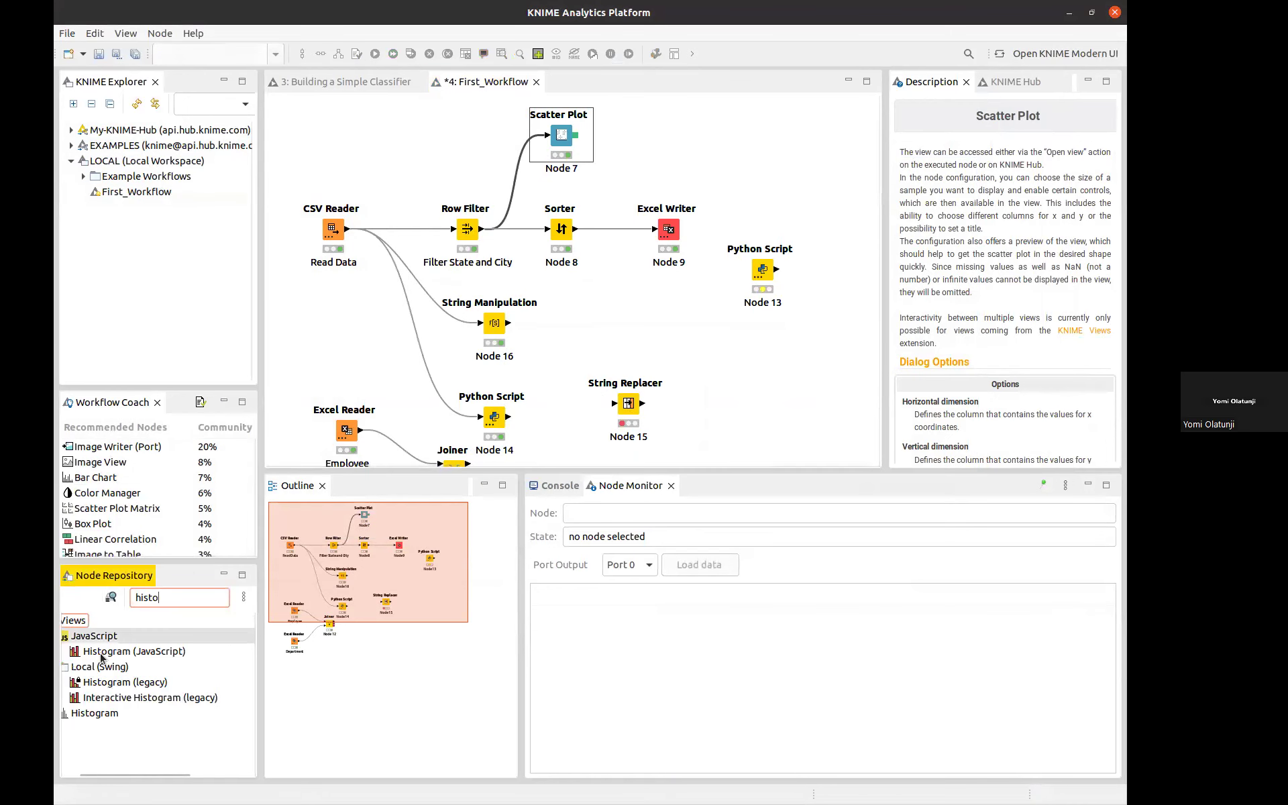
pyautogui.moveTo(109, 714); pyautogui.dragTo(608, 199)
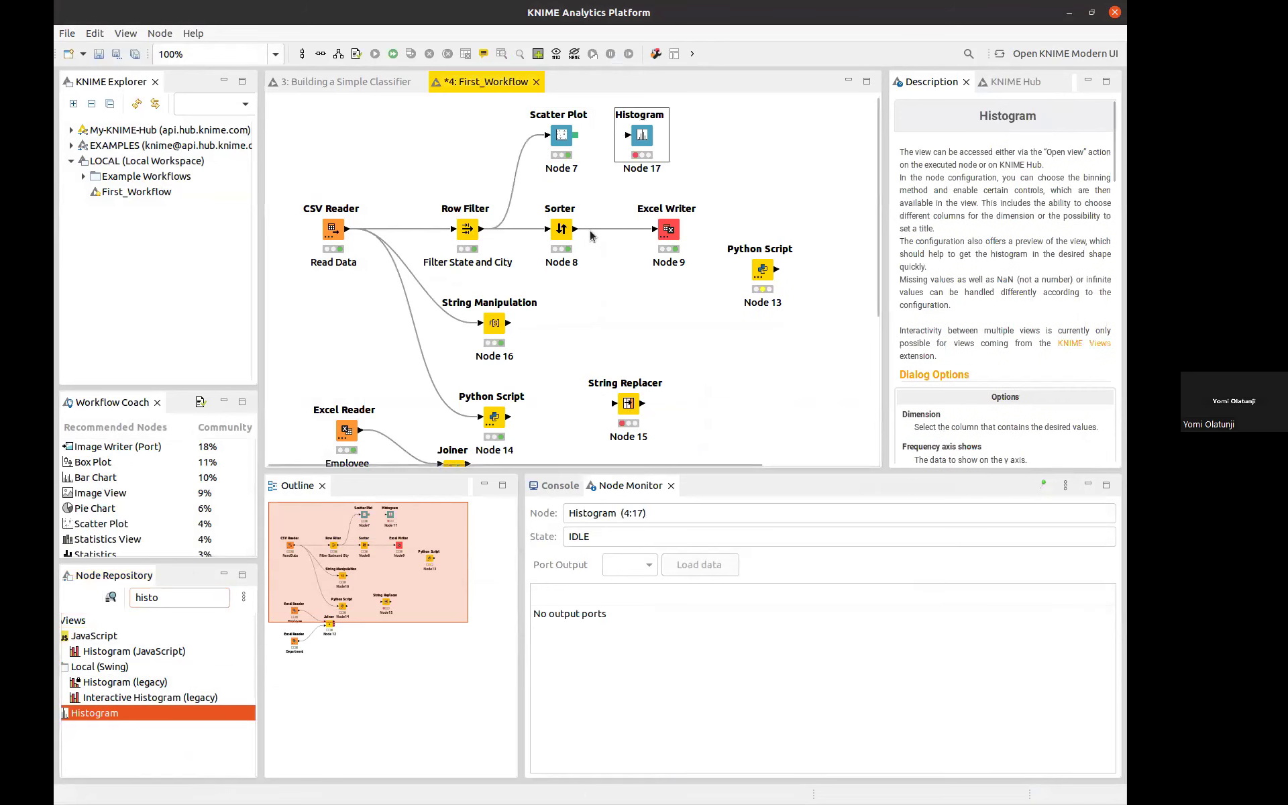
# Stack the Histogram node between the Scatter Plot and Sorter nodes and connect the Row Filter output to its input.
pyautogui.moveTo(651, 466); pyautogui.dragTo(645, 545)
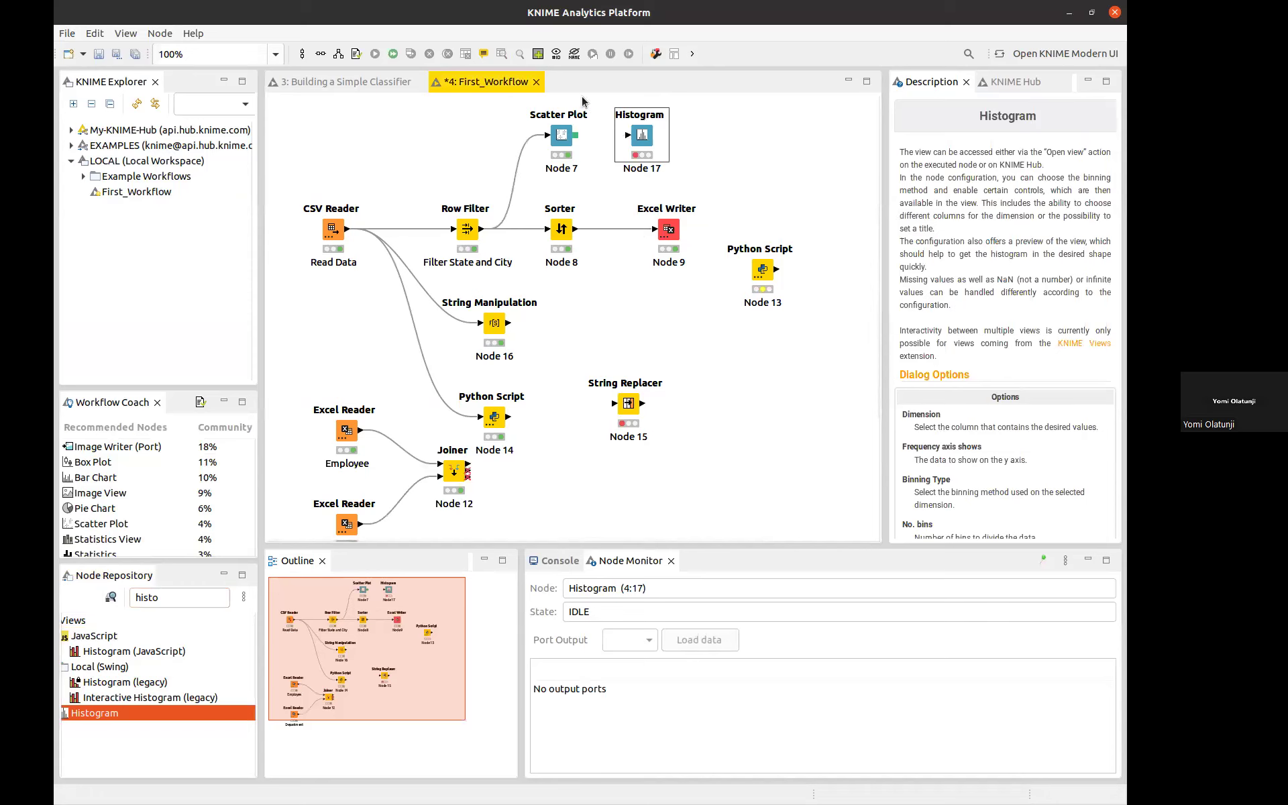
pyautogui.moveTo(563, 132); pyautogui.dragTo(562, 119)
pyautogui.click(629, 157)
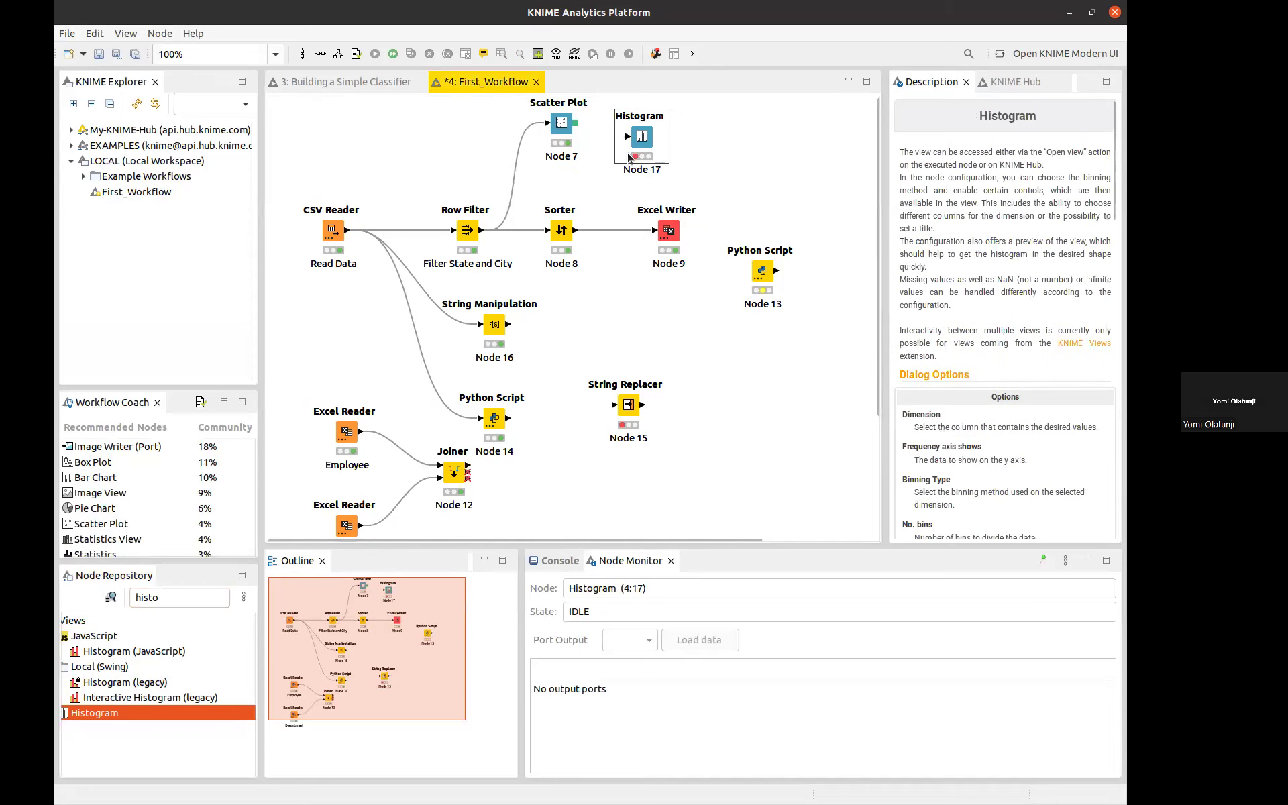
pyautogui.click(557, 119)
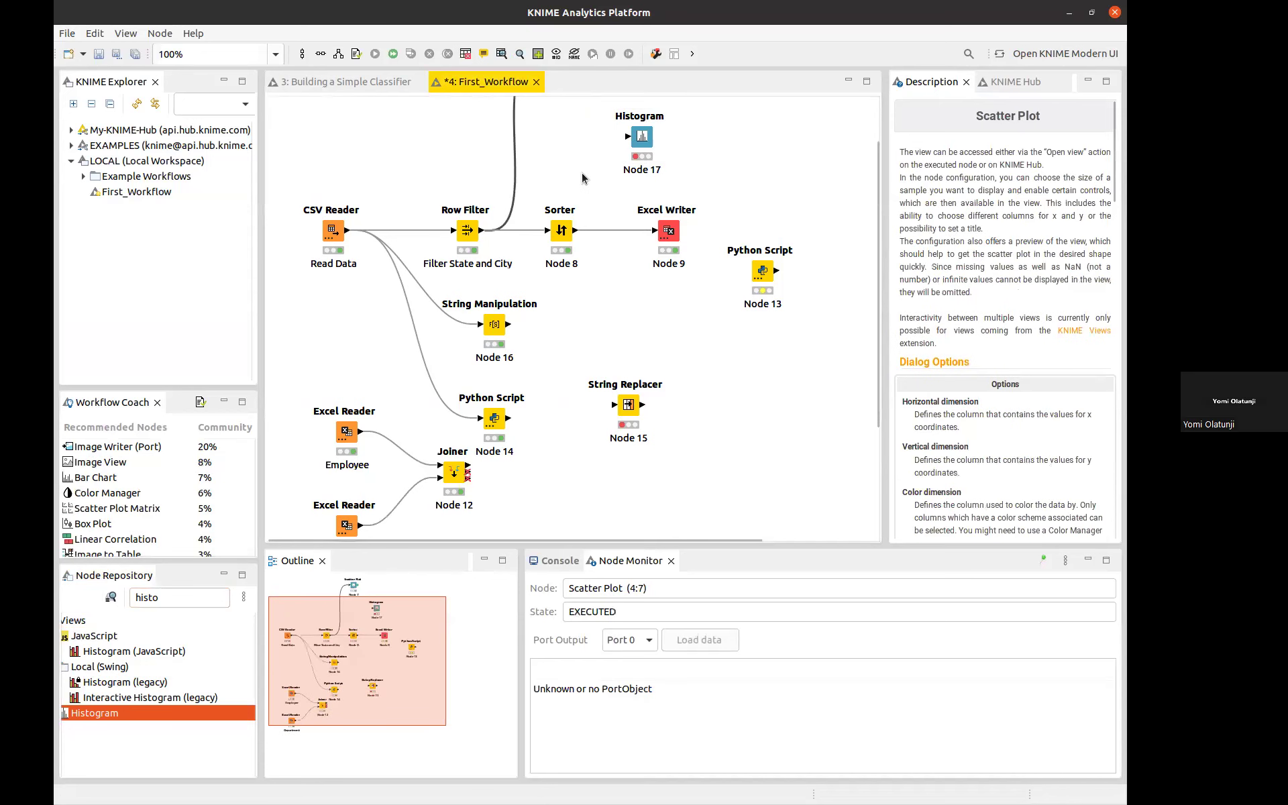
pyautogui.scroll(2, 583, 176)
pyautogui.moveTo(640, 206); pyautogui.dragTo(565, 215)
pyautogui.moveTo(481, 298); pyautogui.dragTo(547, 216)
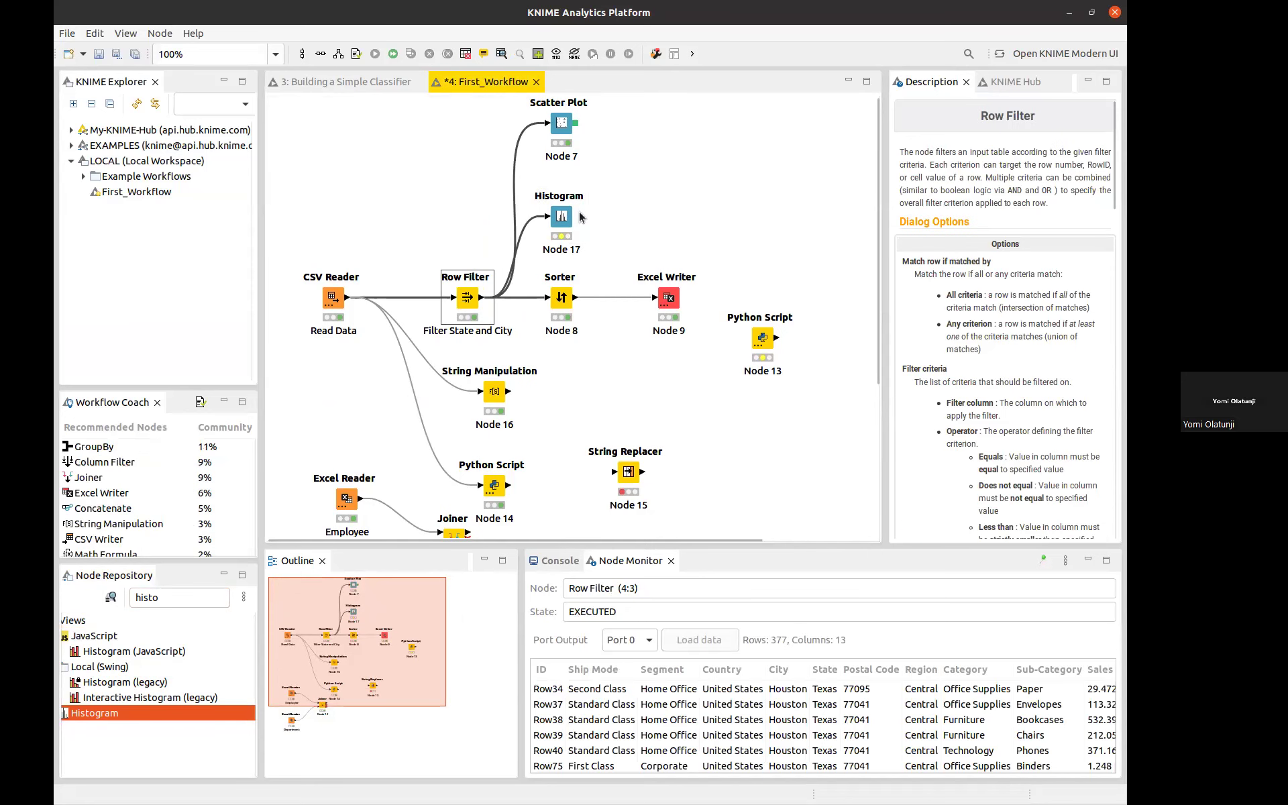
pyautogui.scroll(-3, 609, 318)
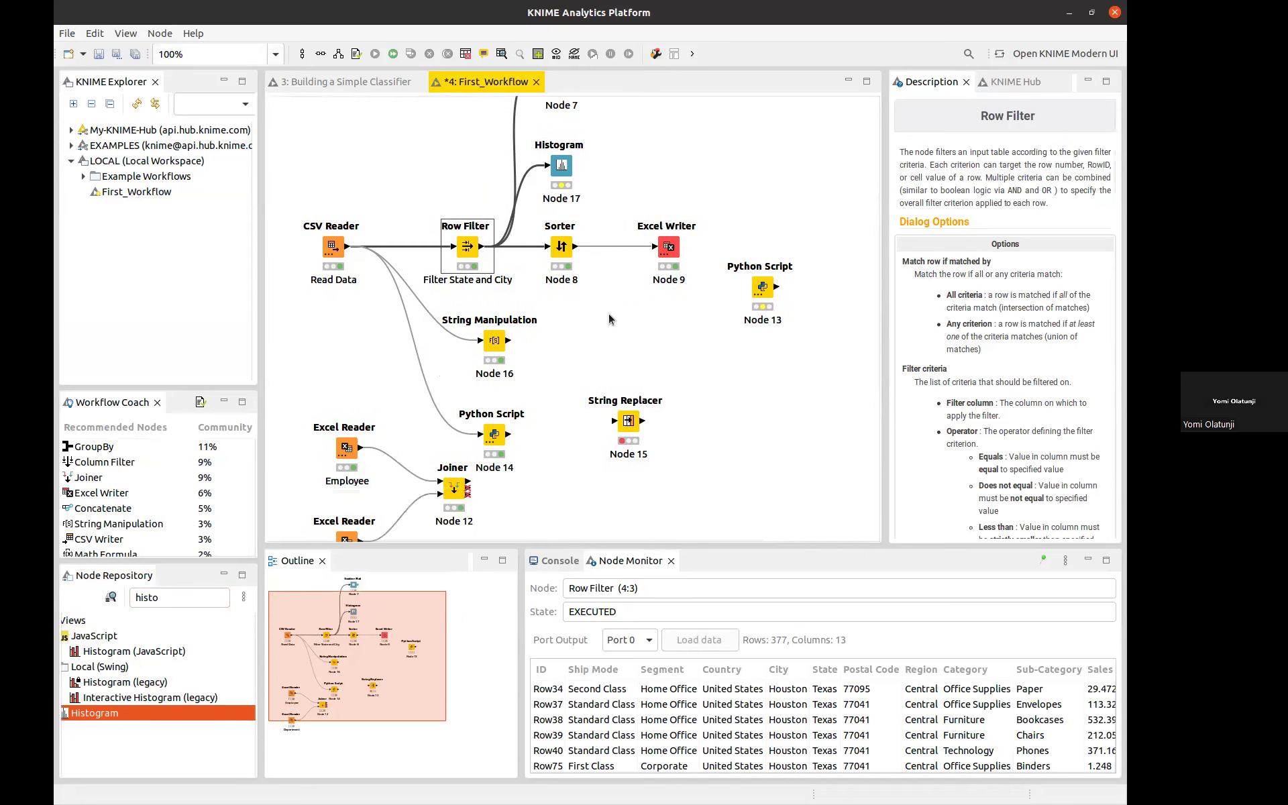
pyautogui.scroll(3, 609, 315)
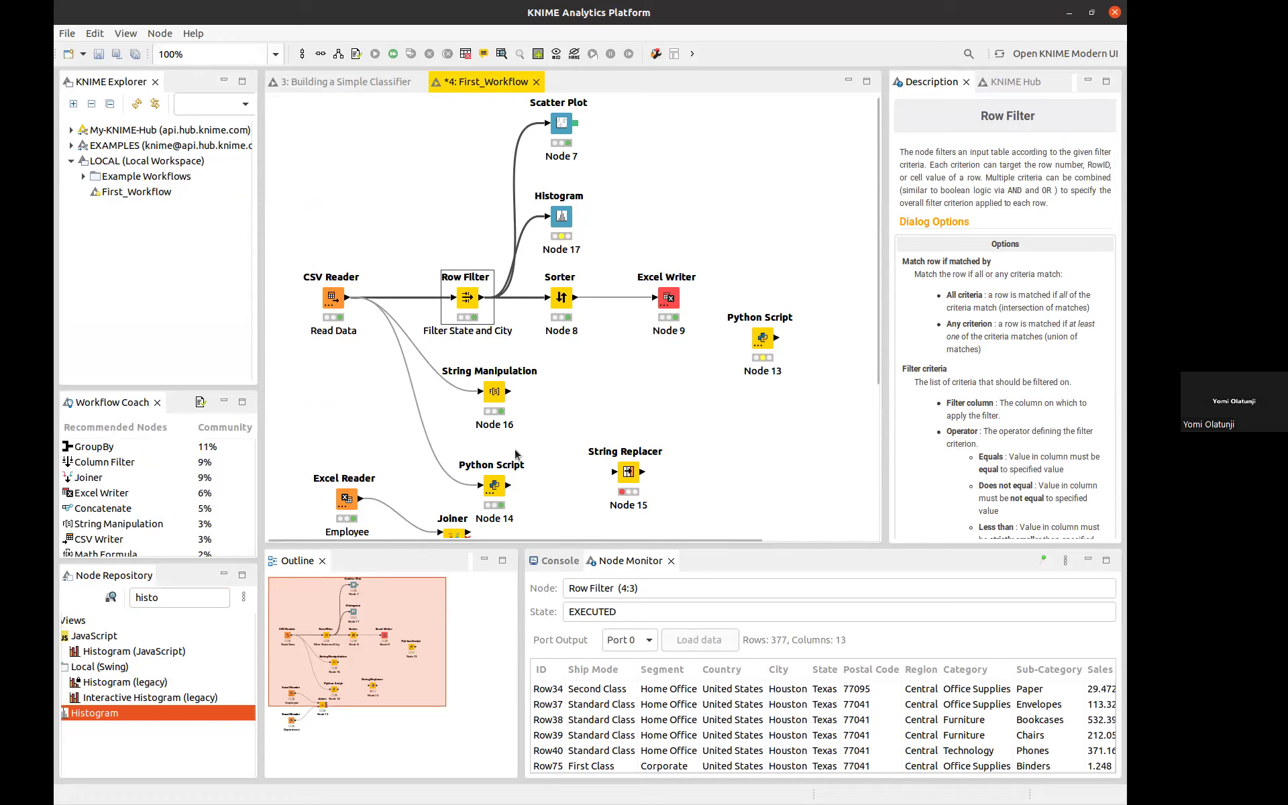
pyautogui.hscroll(3, 490, 470)
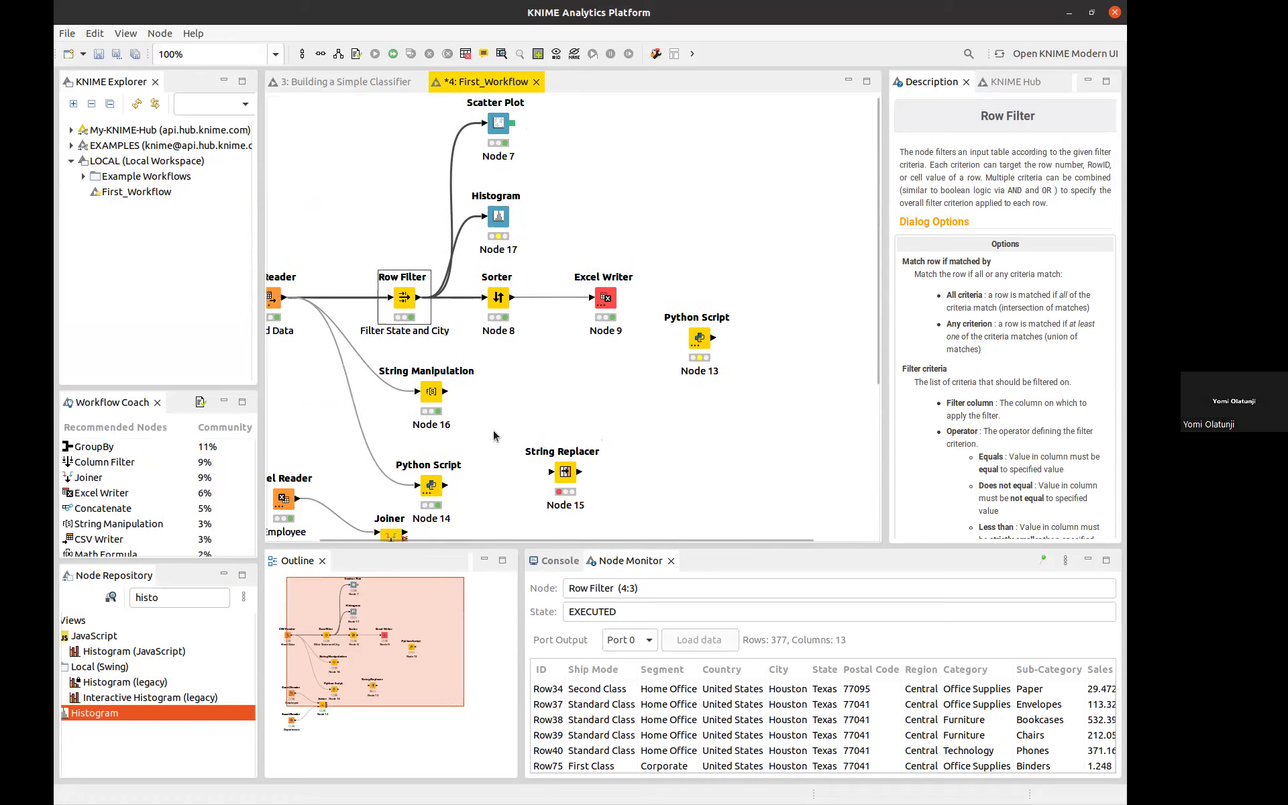
# Move the Python Script node fed by the CSV Reader up slightly, level with the String Replacer node.
pyautogui.hscroll(-3, 494, 436)
pyautogui.click(495, 463)
pyautogui.moveTo(495, 460); pyautogui.dragTo(495, 483)
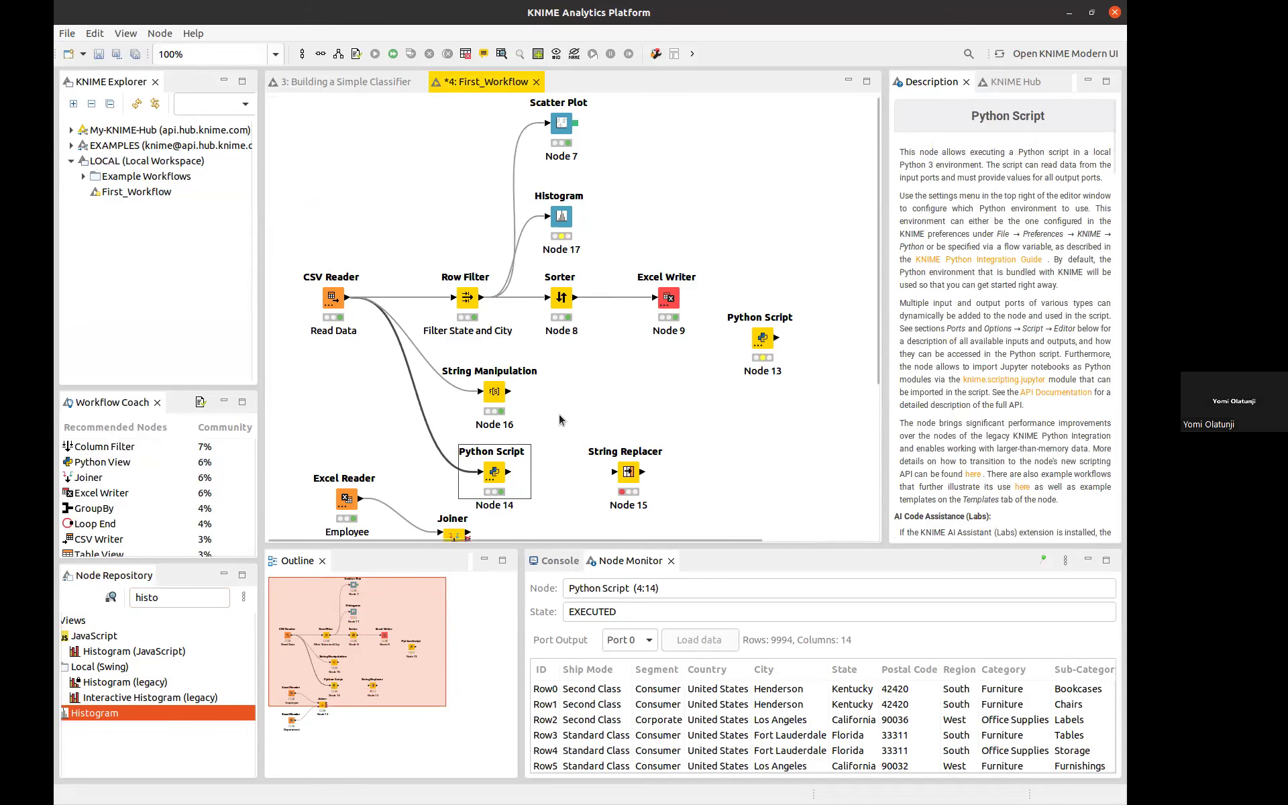
pyautogui.click(550, 335)
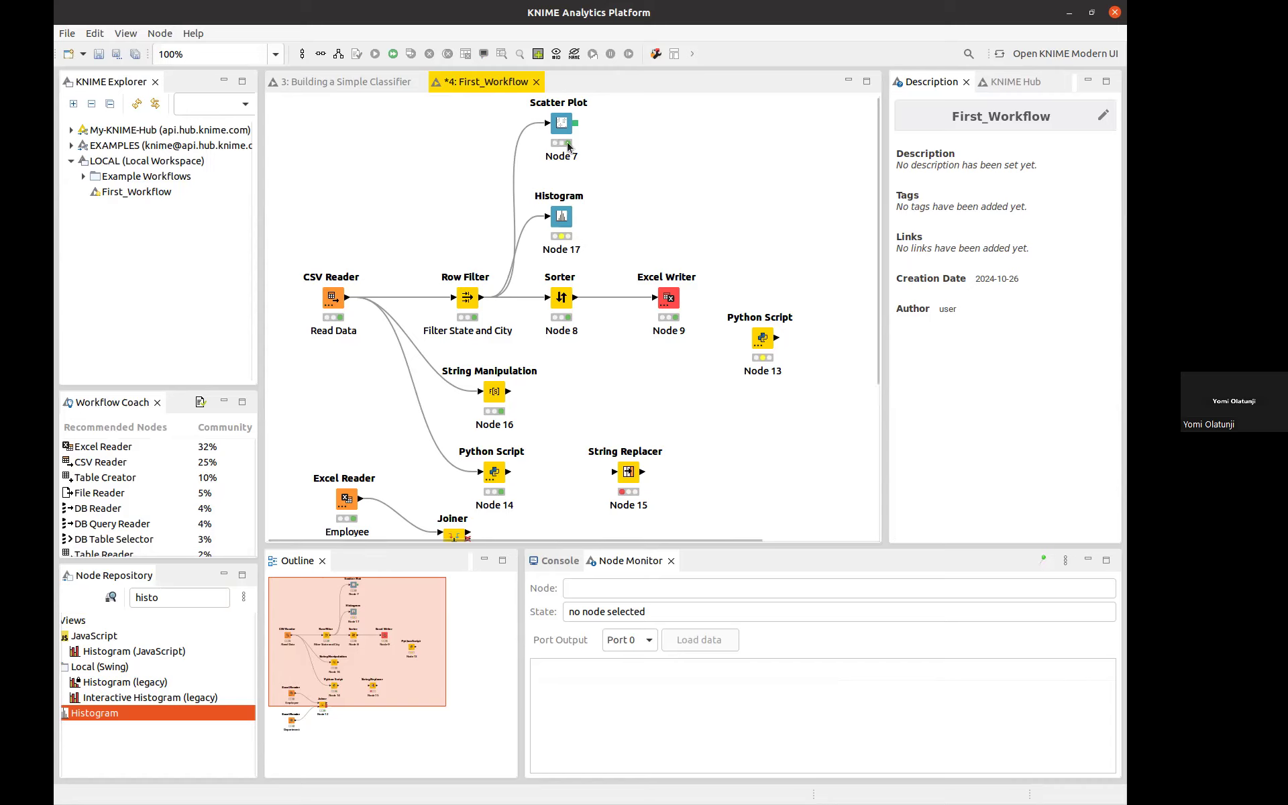
# Configure the Histogram node with Sales as the dimension, then save and execute it to generate the preview.
pyautogui.doubleClick(561, 216)
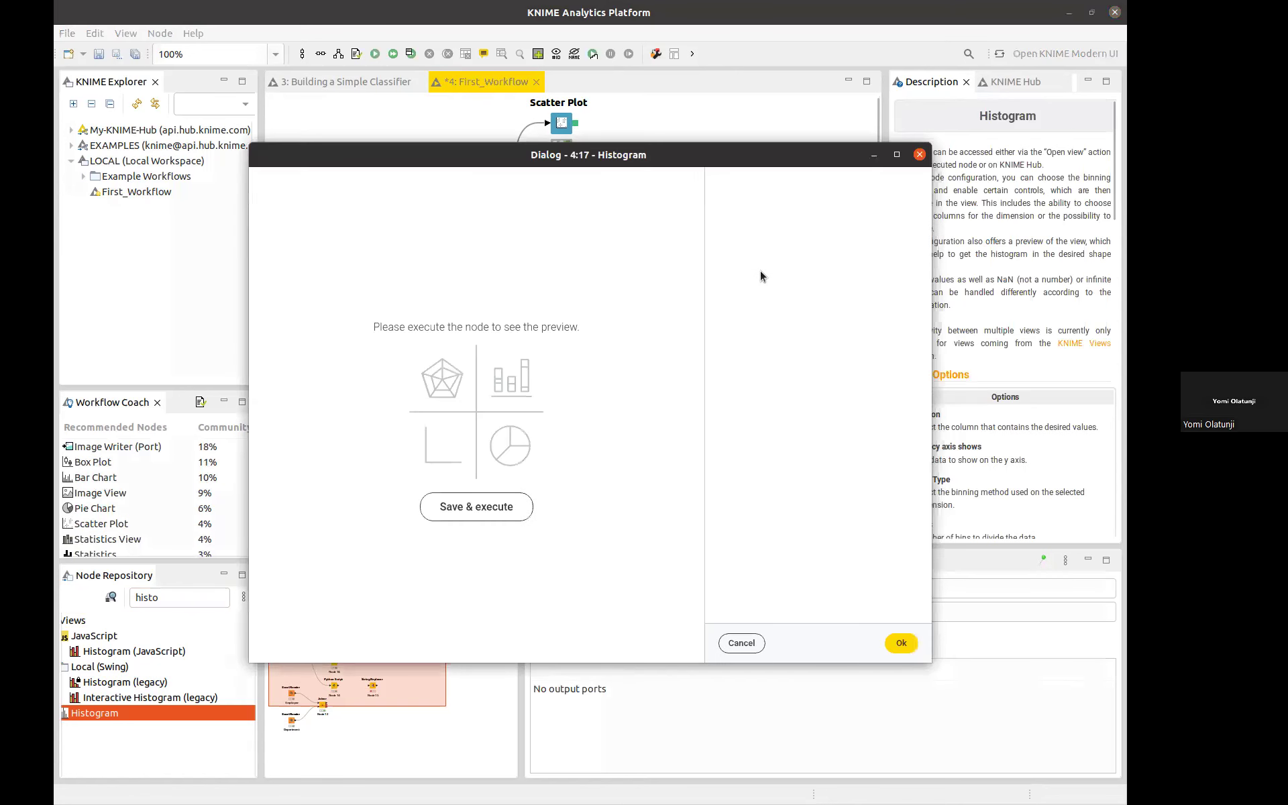
pyautogui.click(757, 242)
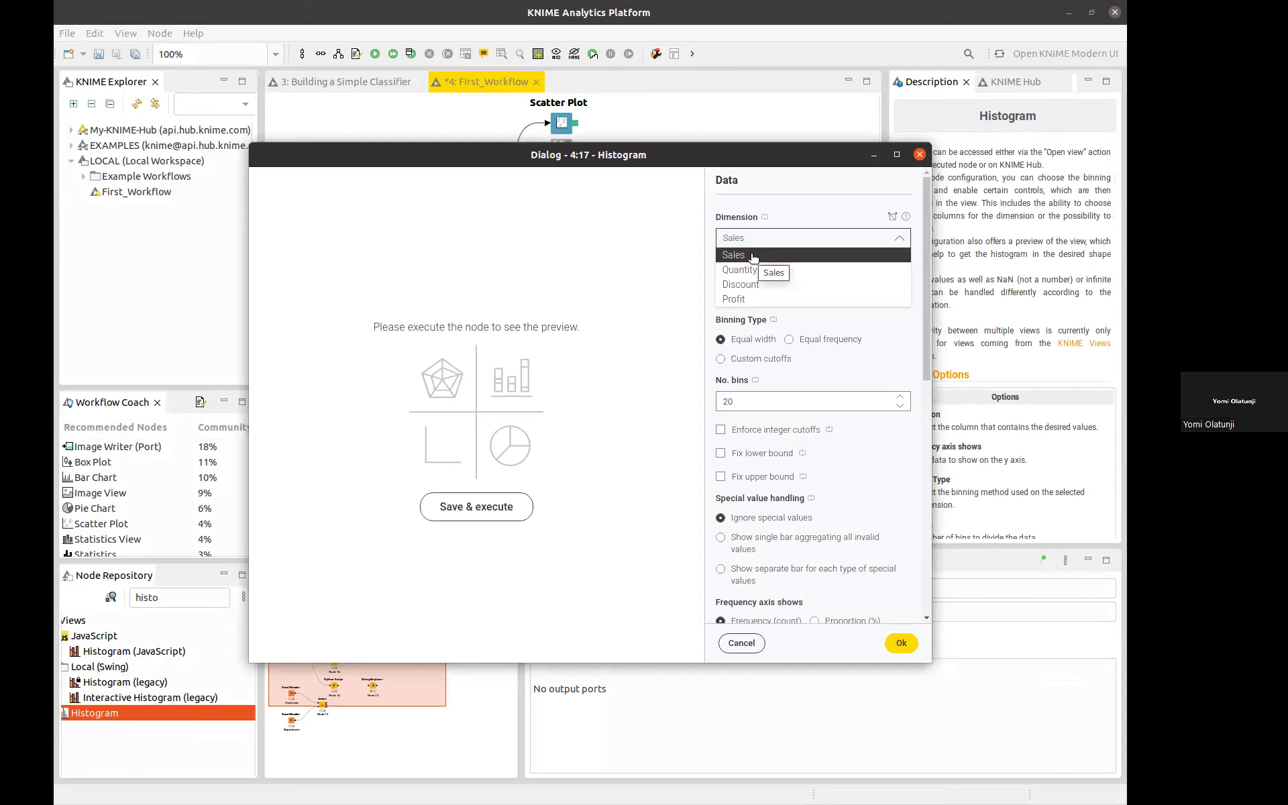
pyautogui.click(753, 256)
pyautogui.scroll(-10, 860, 562)
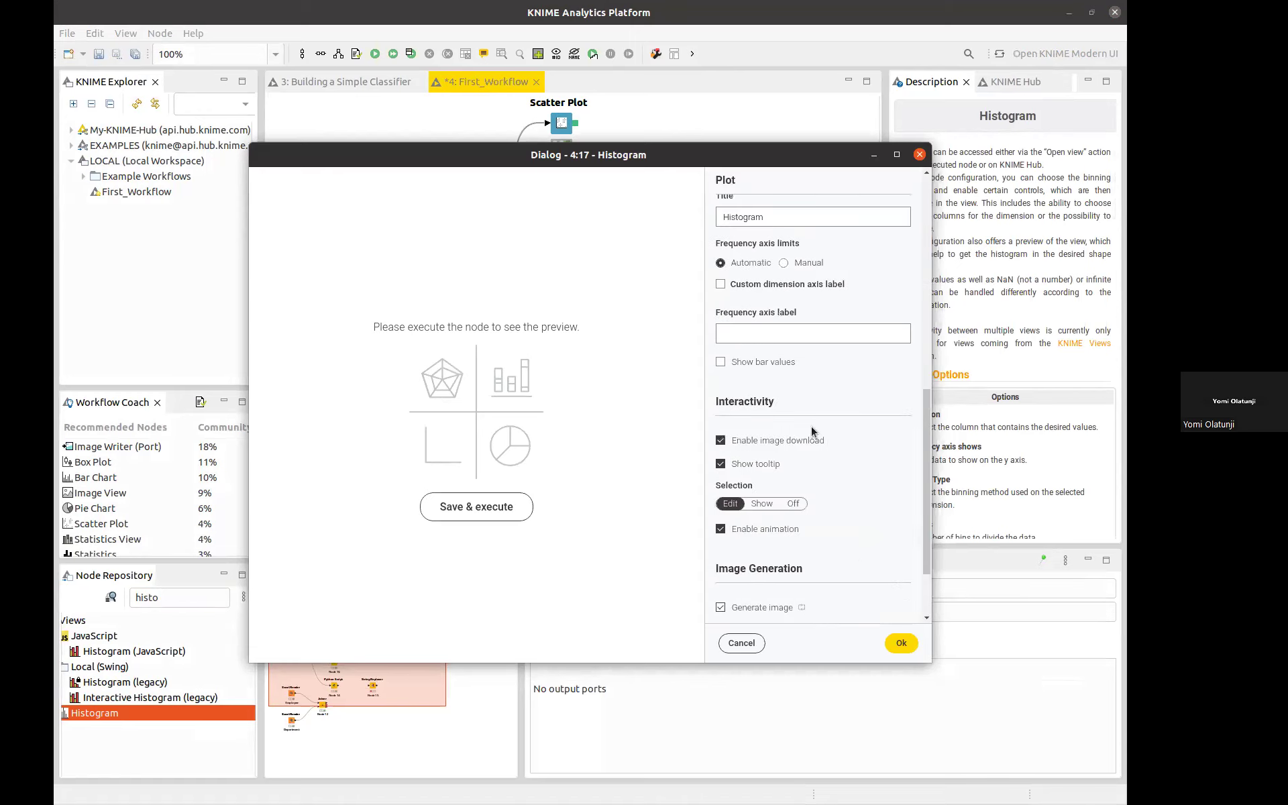
pyautogui.scroll(10, 811, 425)
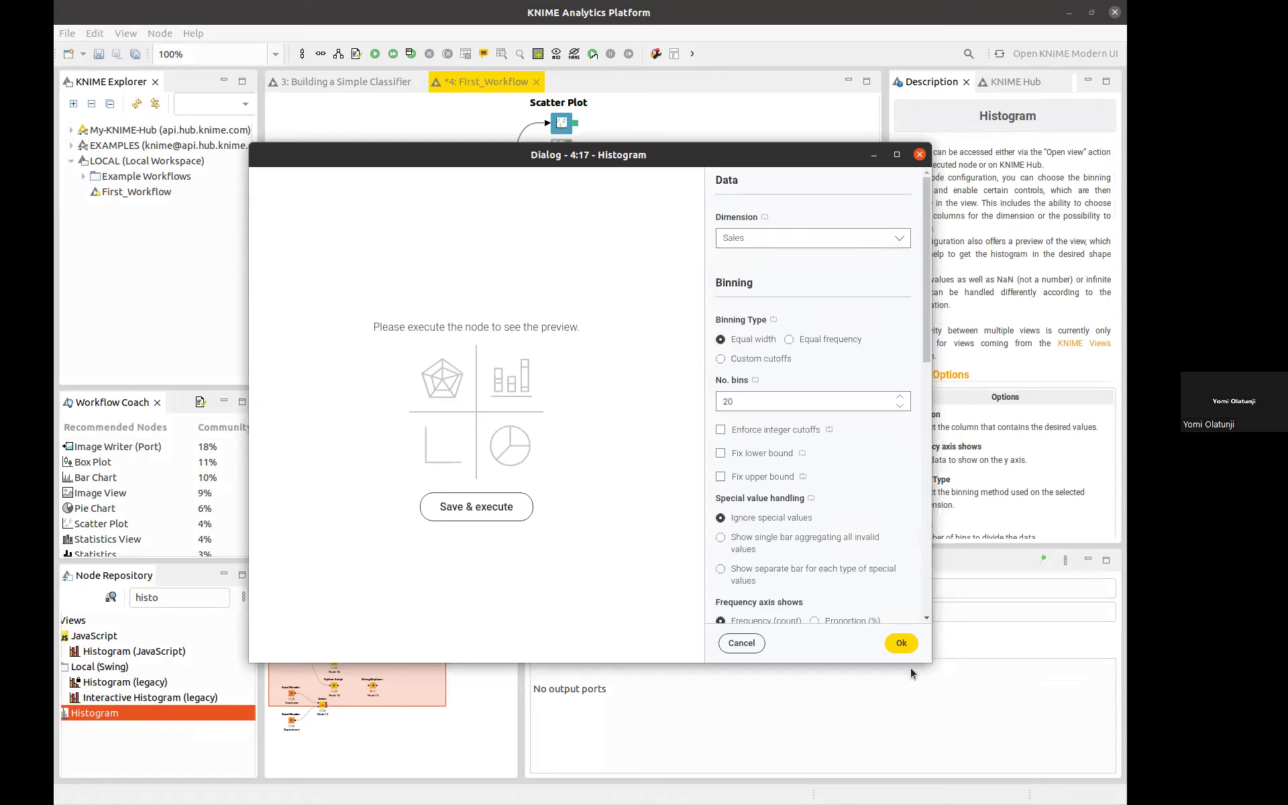
pyautogui.click(483, 510)
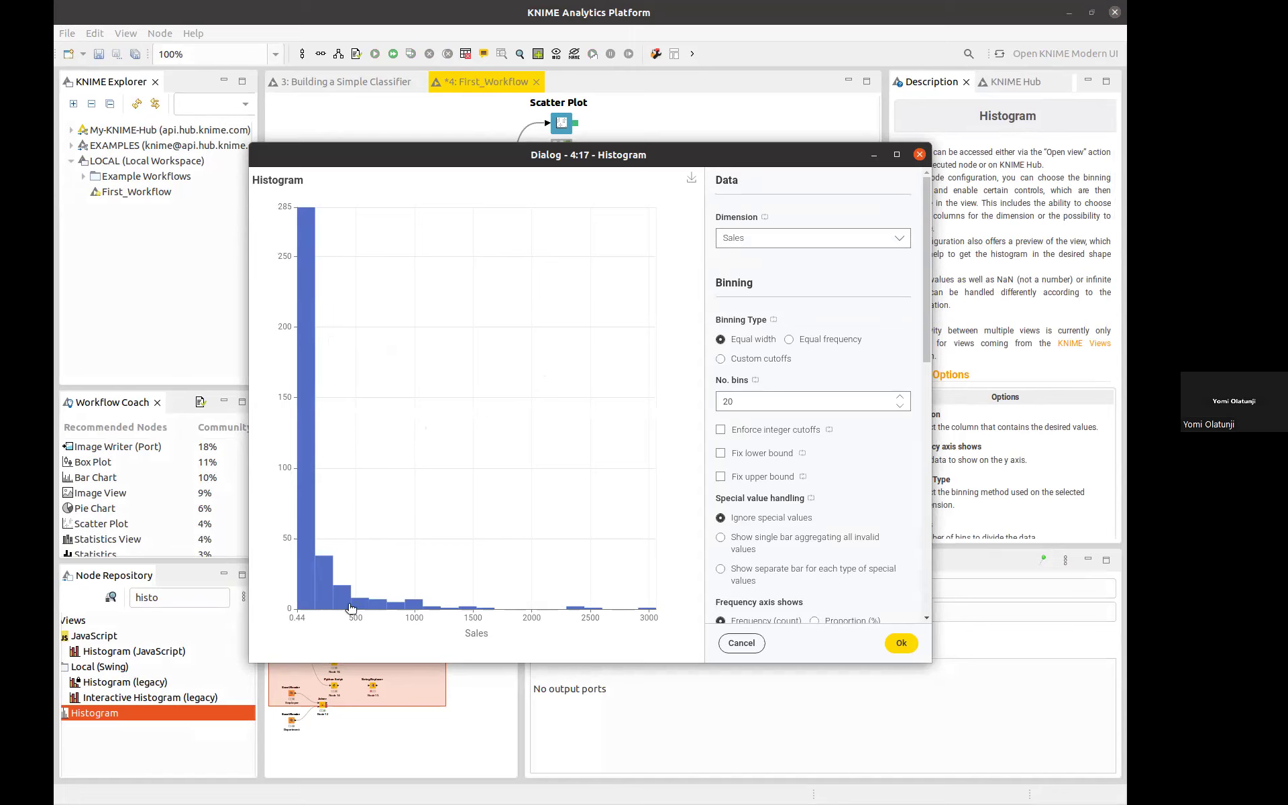
# Enlarge the Histogram preview, examine the frequency of the Sales bins, and close the configuration dialog.
pyautogui.moveTo(300, 611)
pyautogui.click(897, 155)
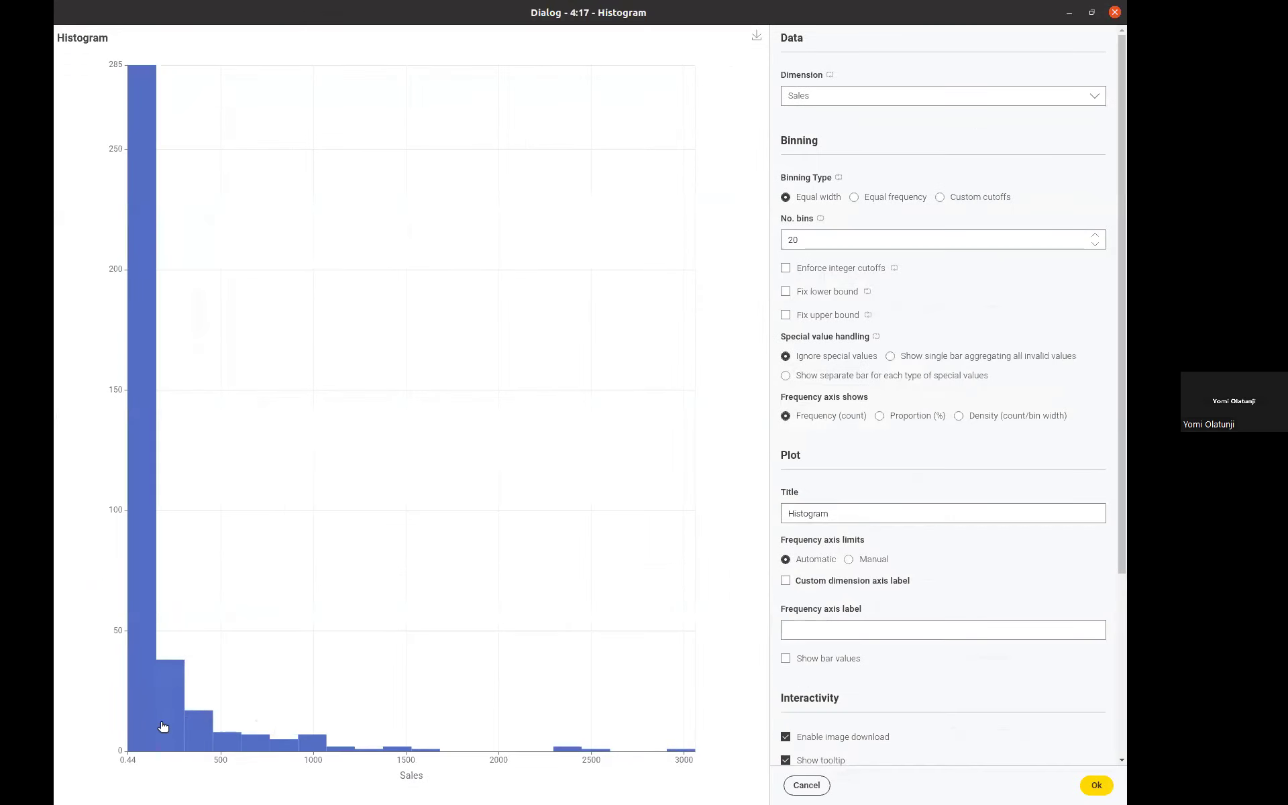
pyautogui.moveTo(158, 671)
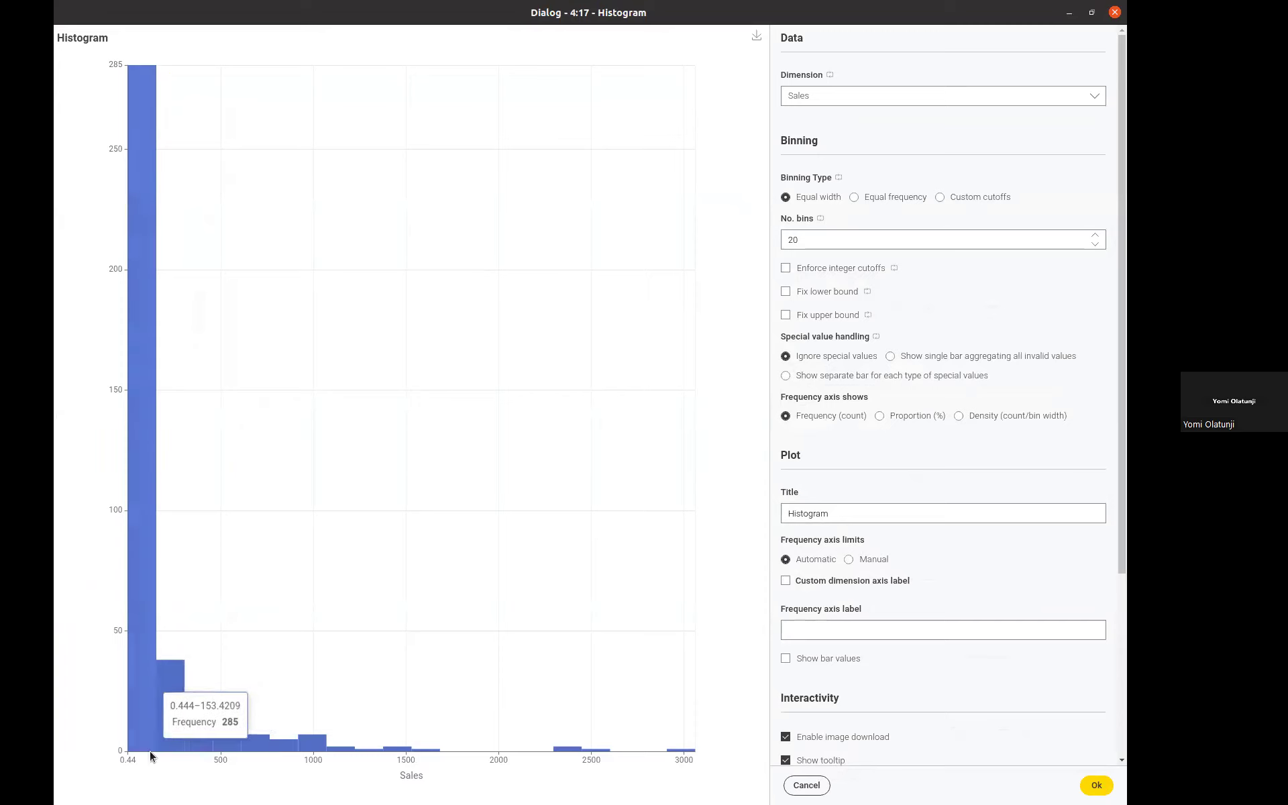
pyautogui.moveTo(157, 746)
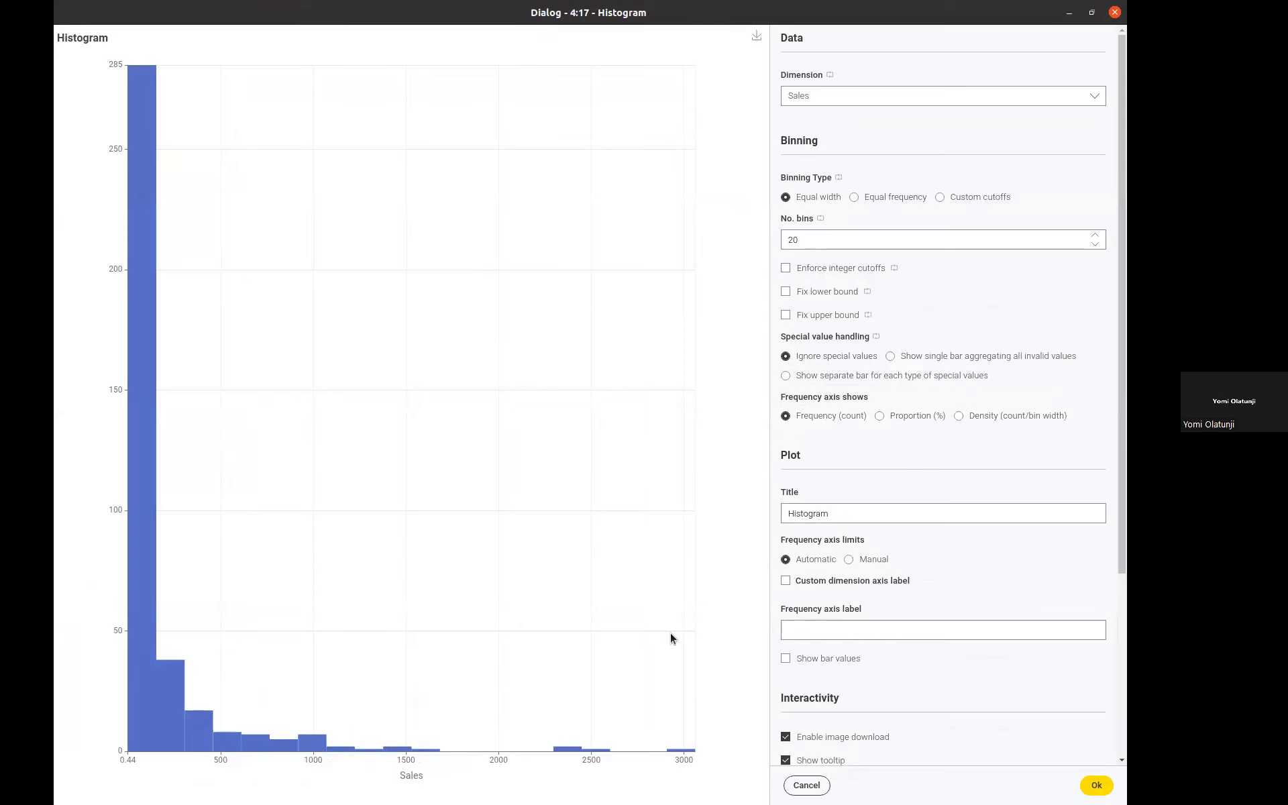
pyautogui.click(1116, 18)
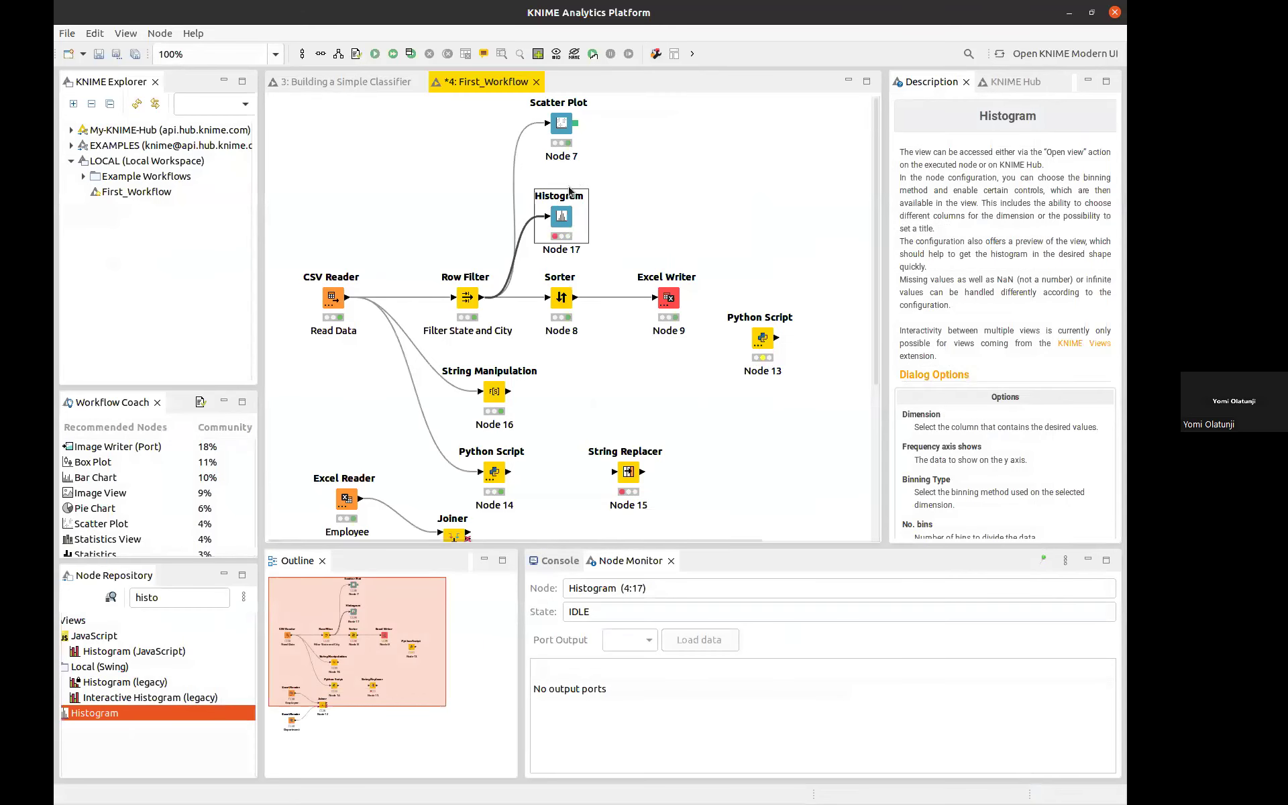
# Execute the Histogram node and clear the node selection.
pyautogui.click(376, 56)
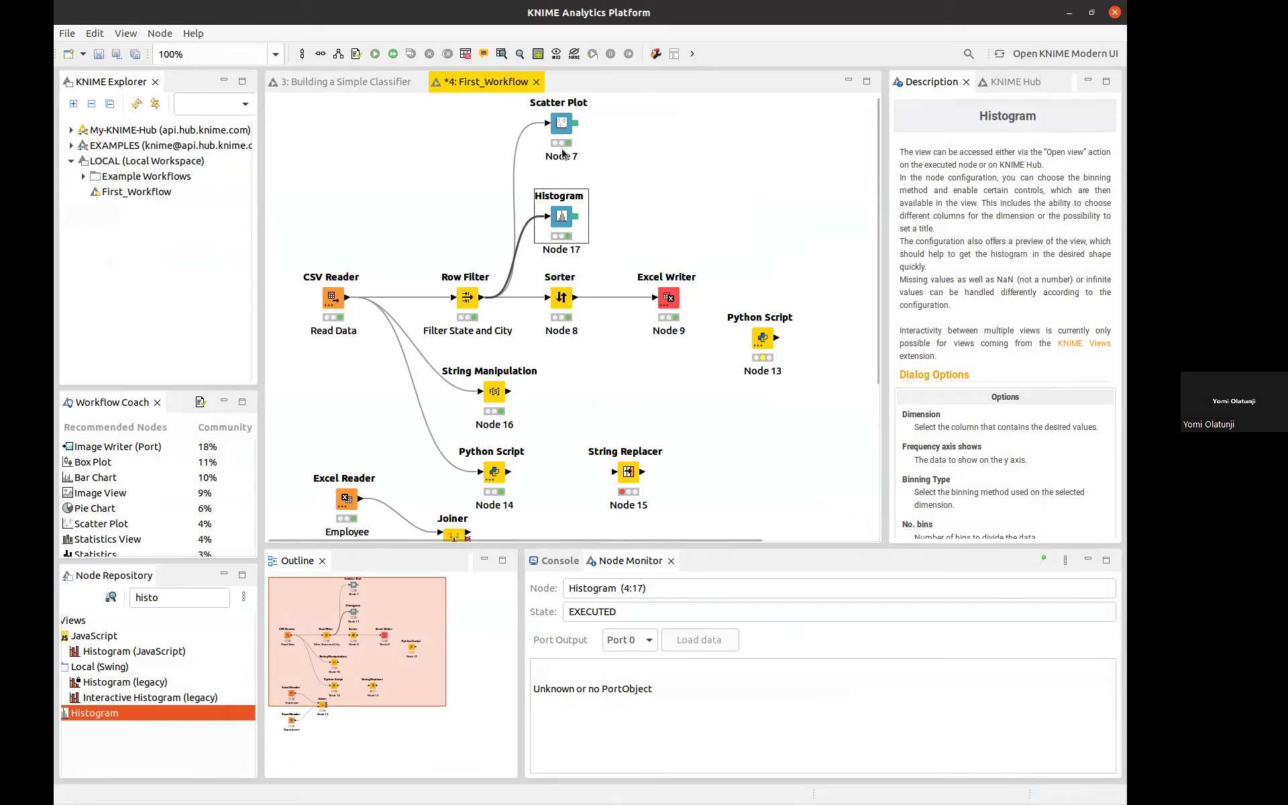
pyautogui.click(555, 127)
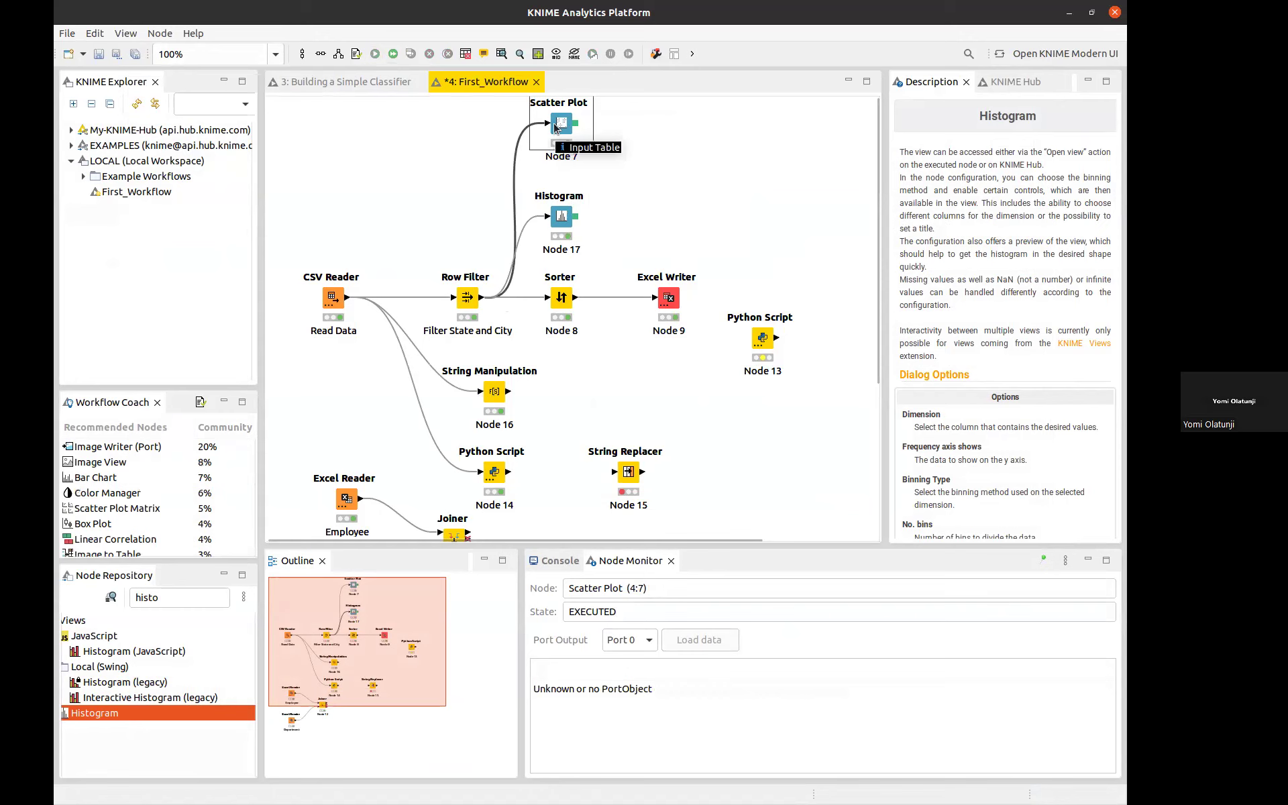
pyautogui.click(654, 180)
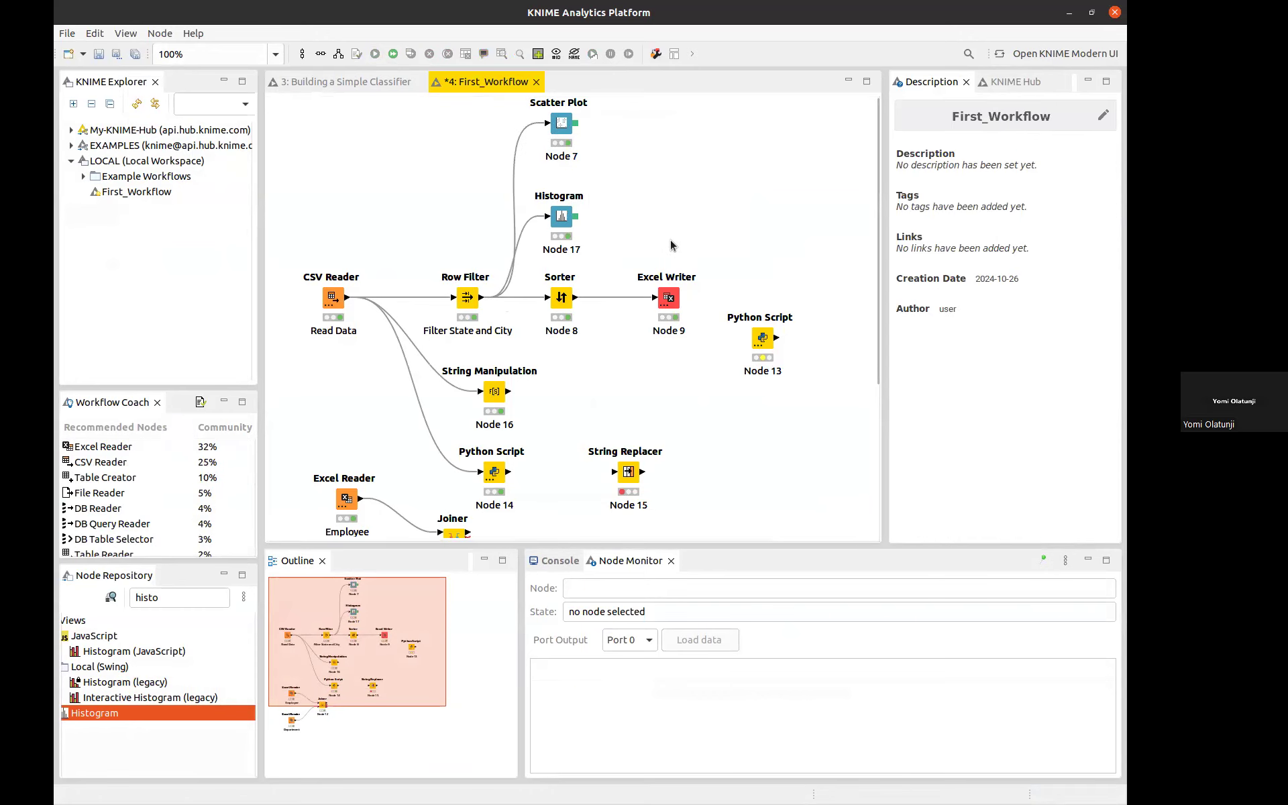
# Shift the Row Filter and CSV Reader nodes left to leave more space before the Sorter node.
pyautogui.click(439, 301)
pyautogui.moveTo(468, 300); pyautogui.dragTo(439, 299)
pyautogui.click(333, 299)
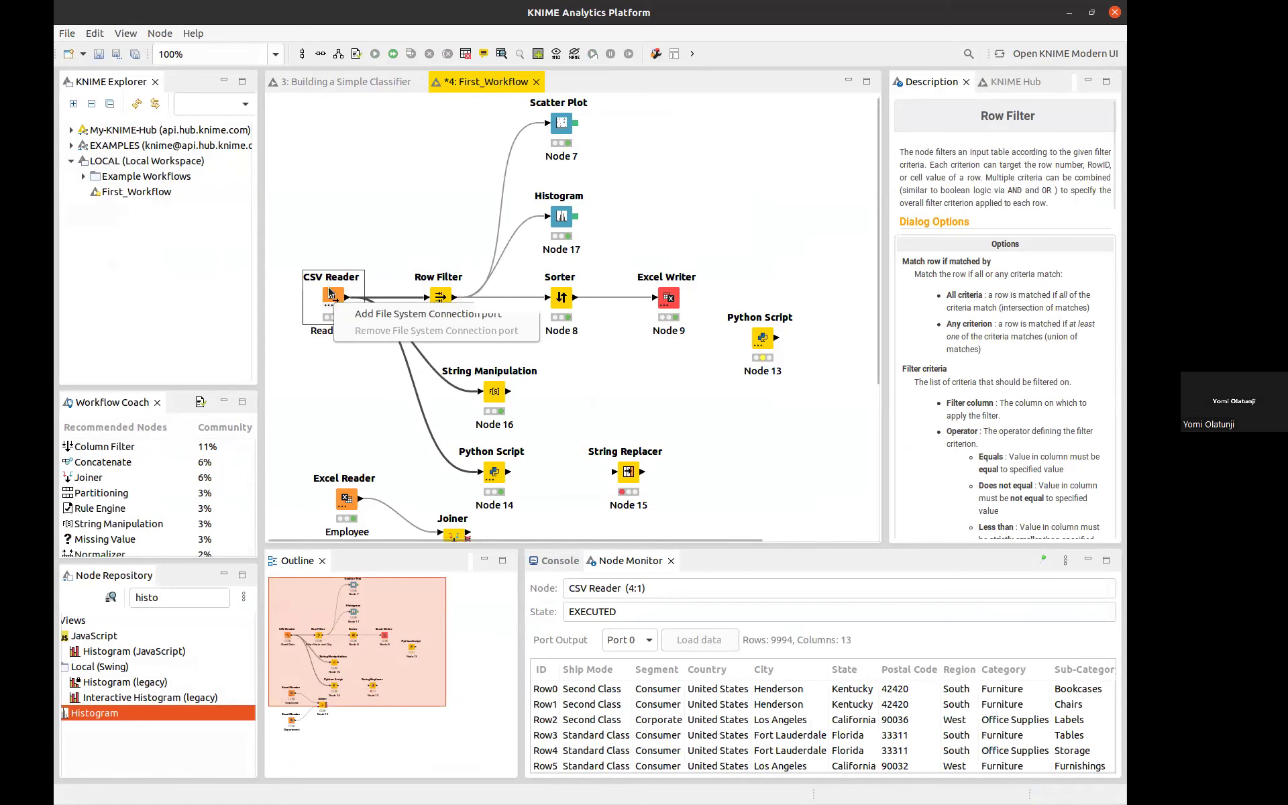
# Review the State and City criteria in the Row Filter configuration, accept them, and clear the node selection.
pyautogui.doubleClick(439, 297)
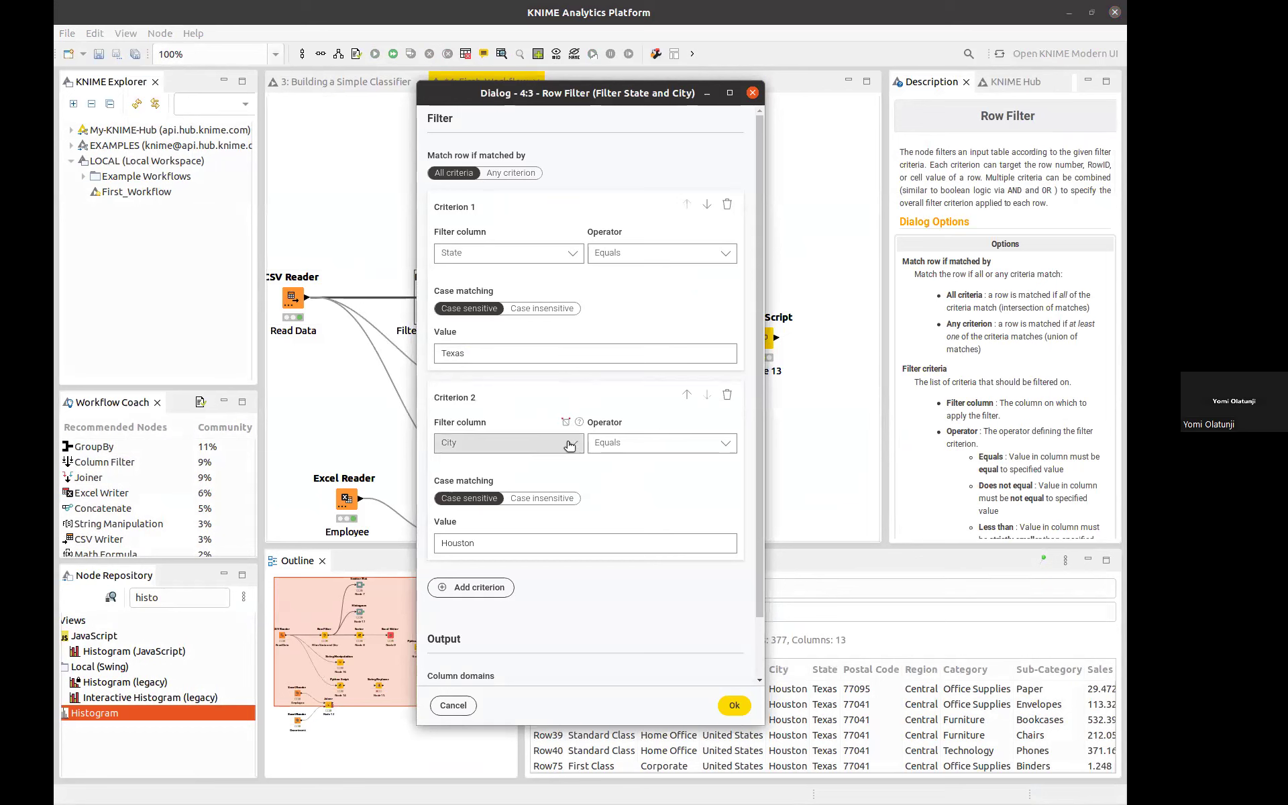
pyautogui.click(735, 707)
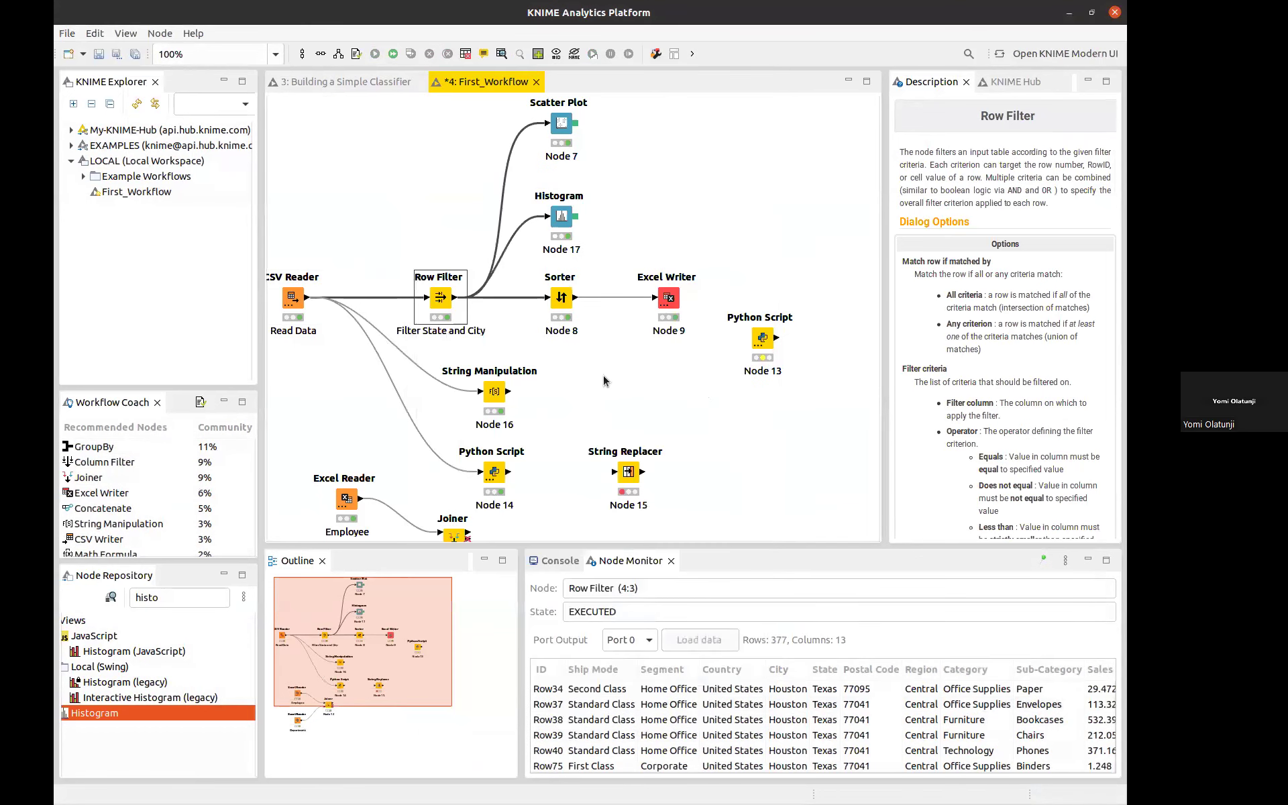
pyautogui.doubleClick(441, 297)
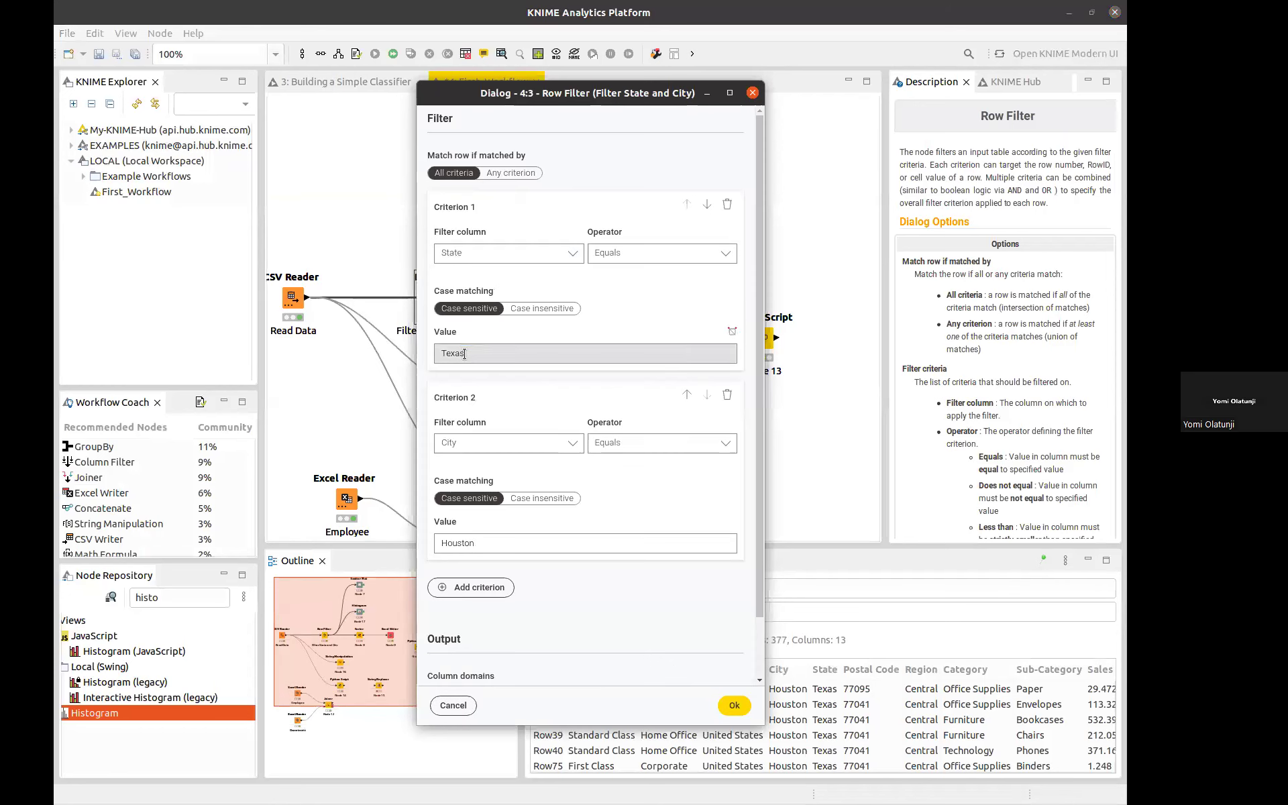
pyautogui.click(733, 706)
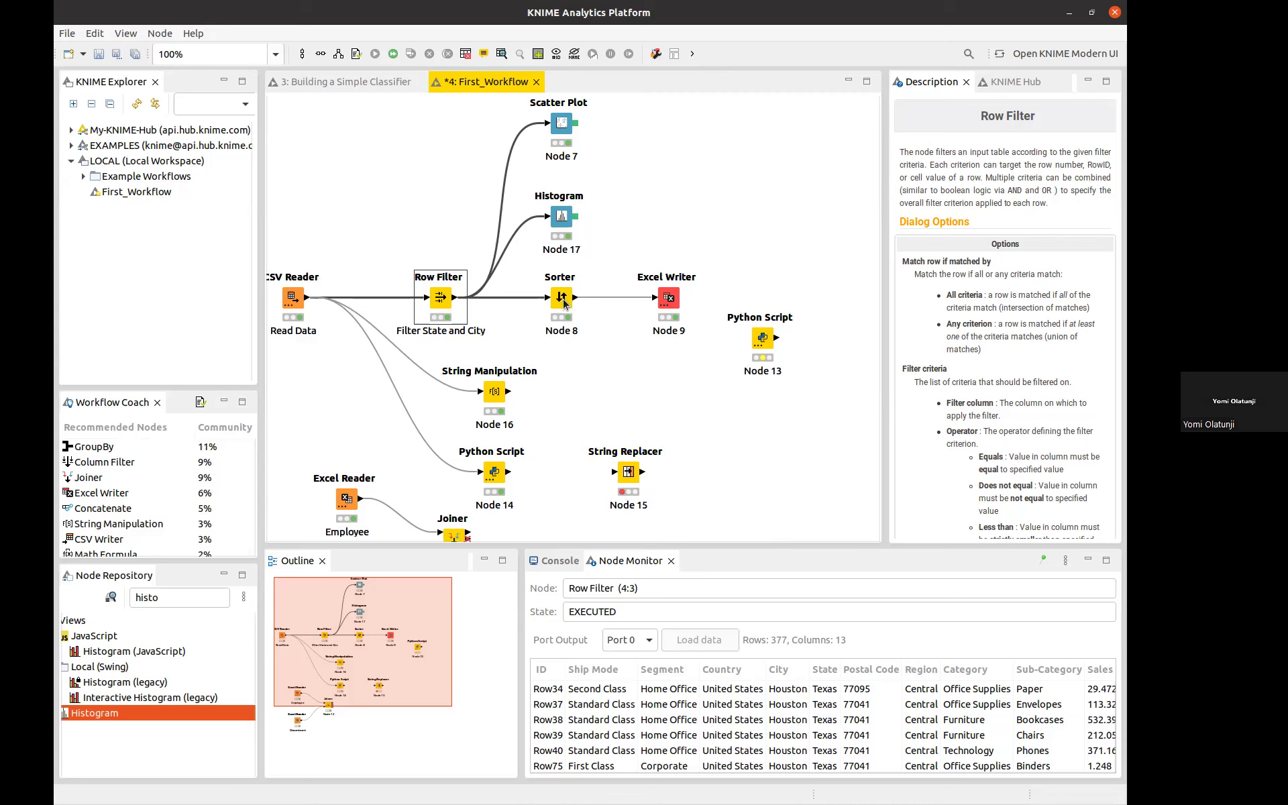
pyautogui.doubleClick(439, 300)
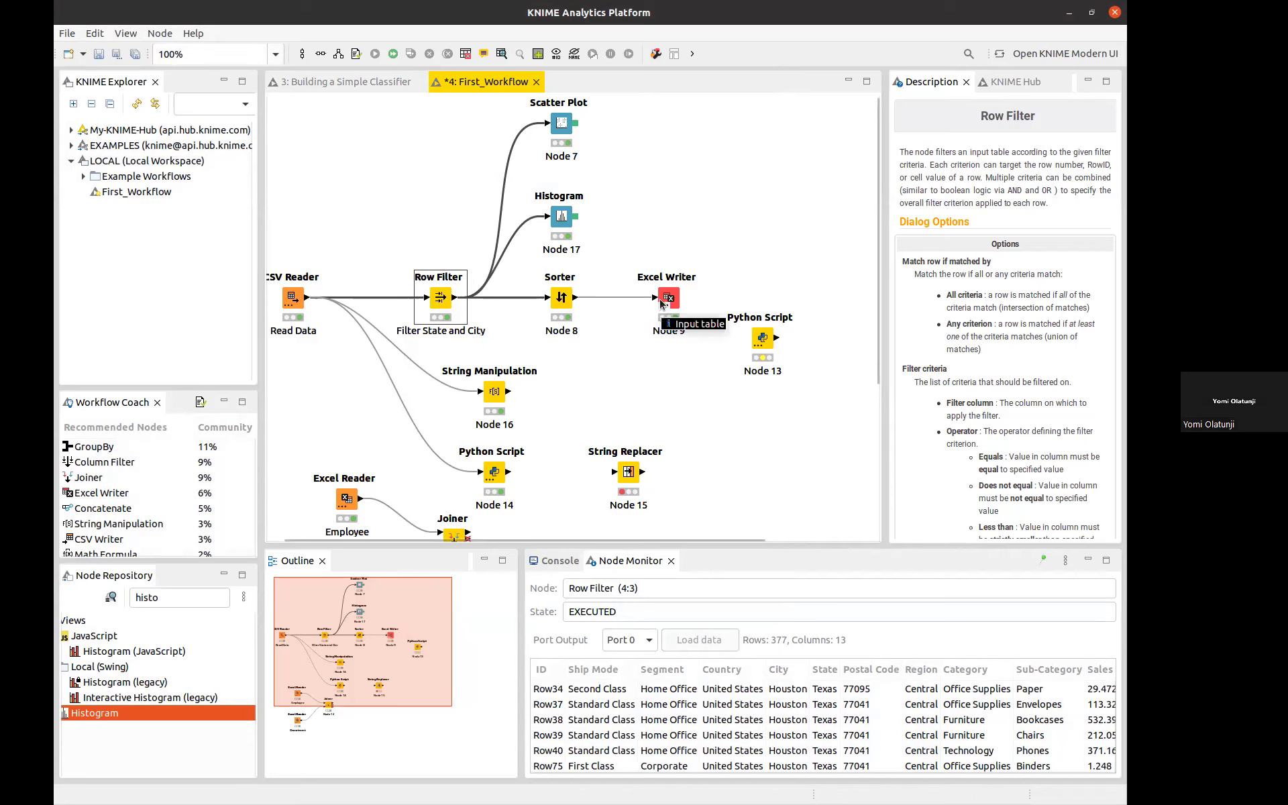
pyautogui.click(711, 228)
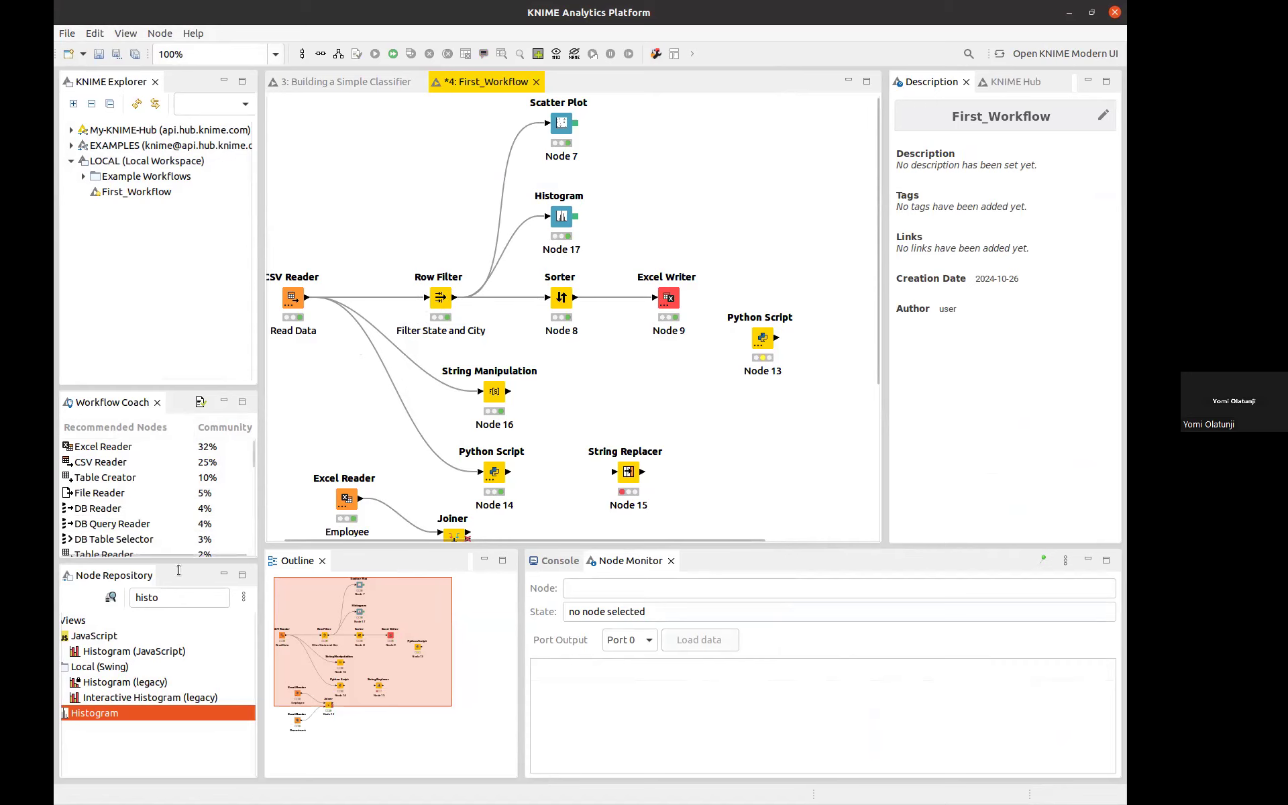
# Search the node repository for "string" and for "variable", and browse the matching variable nodes.
pyautogui.click(138, 599)
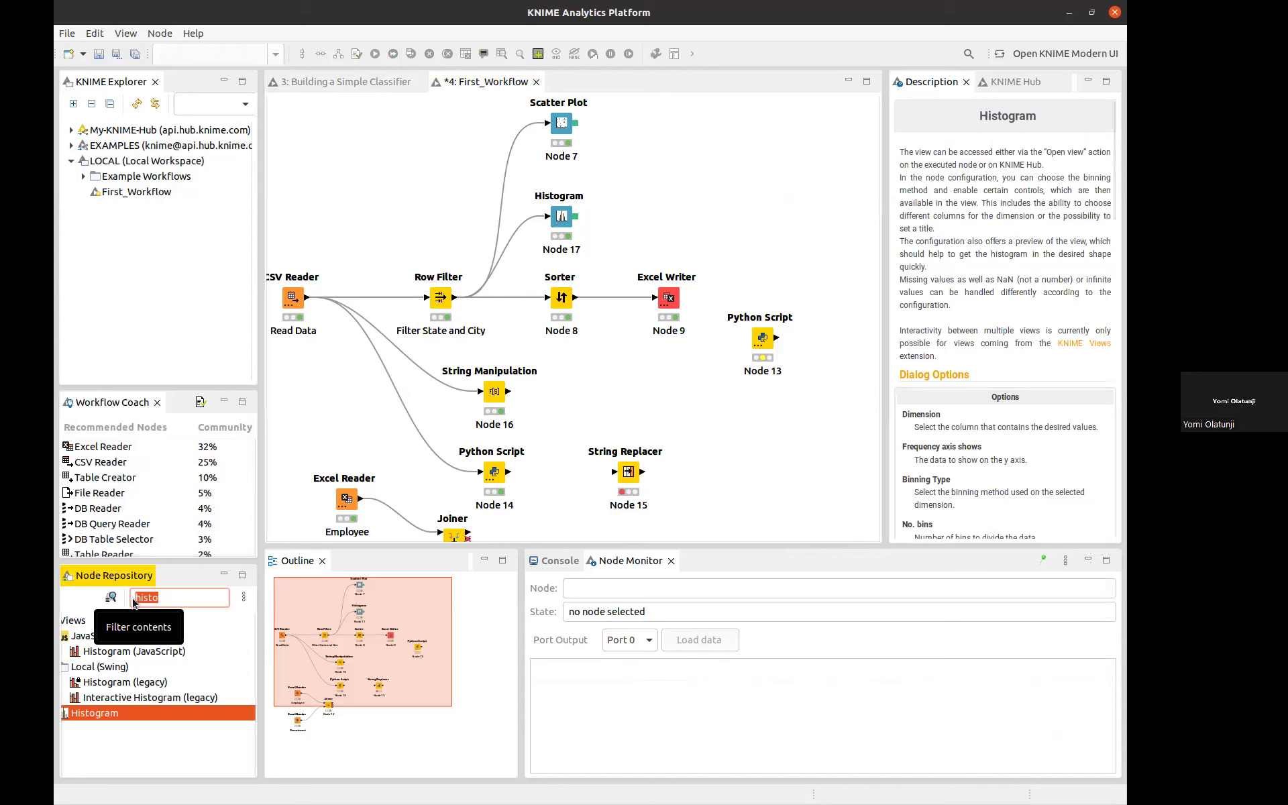
pyautogui.write('string')
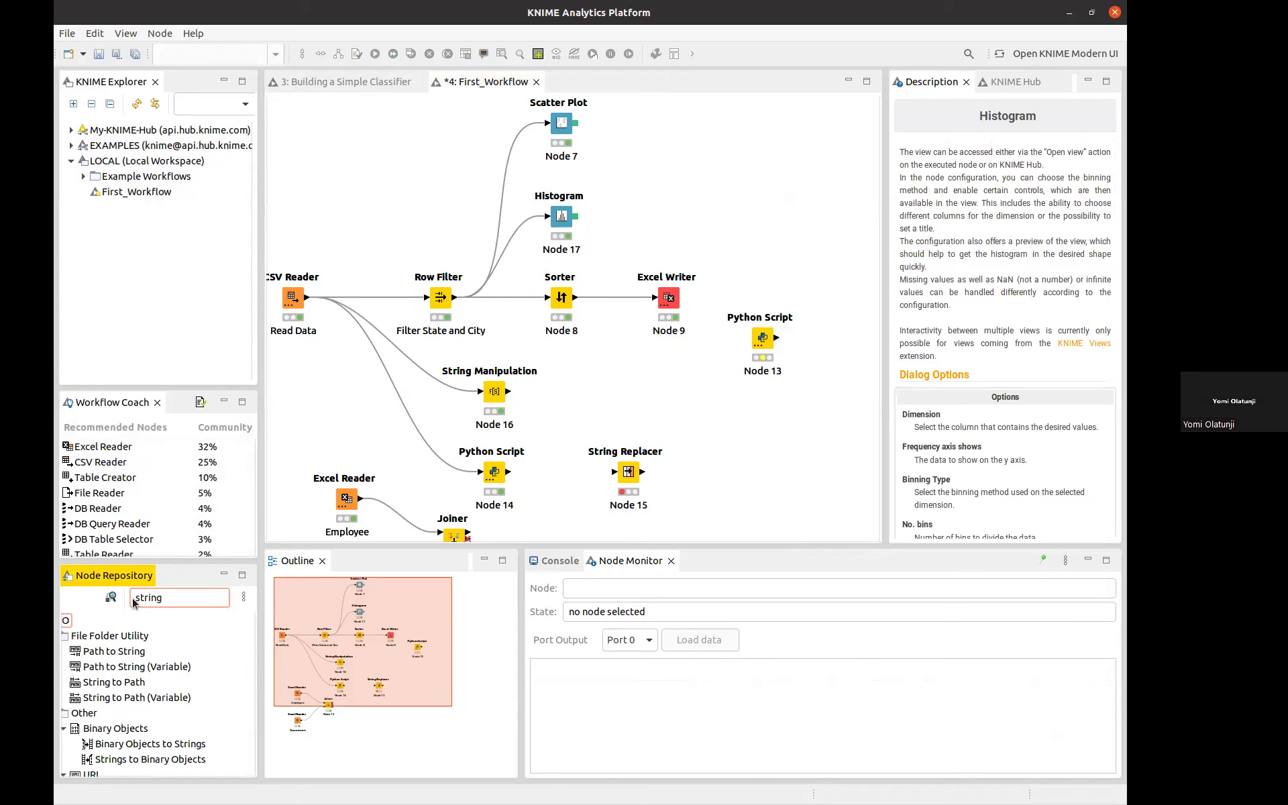
pyautogui.doubleClick(133, 602)
pyautogui.write('variable')
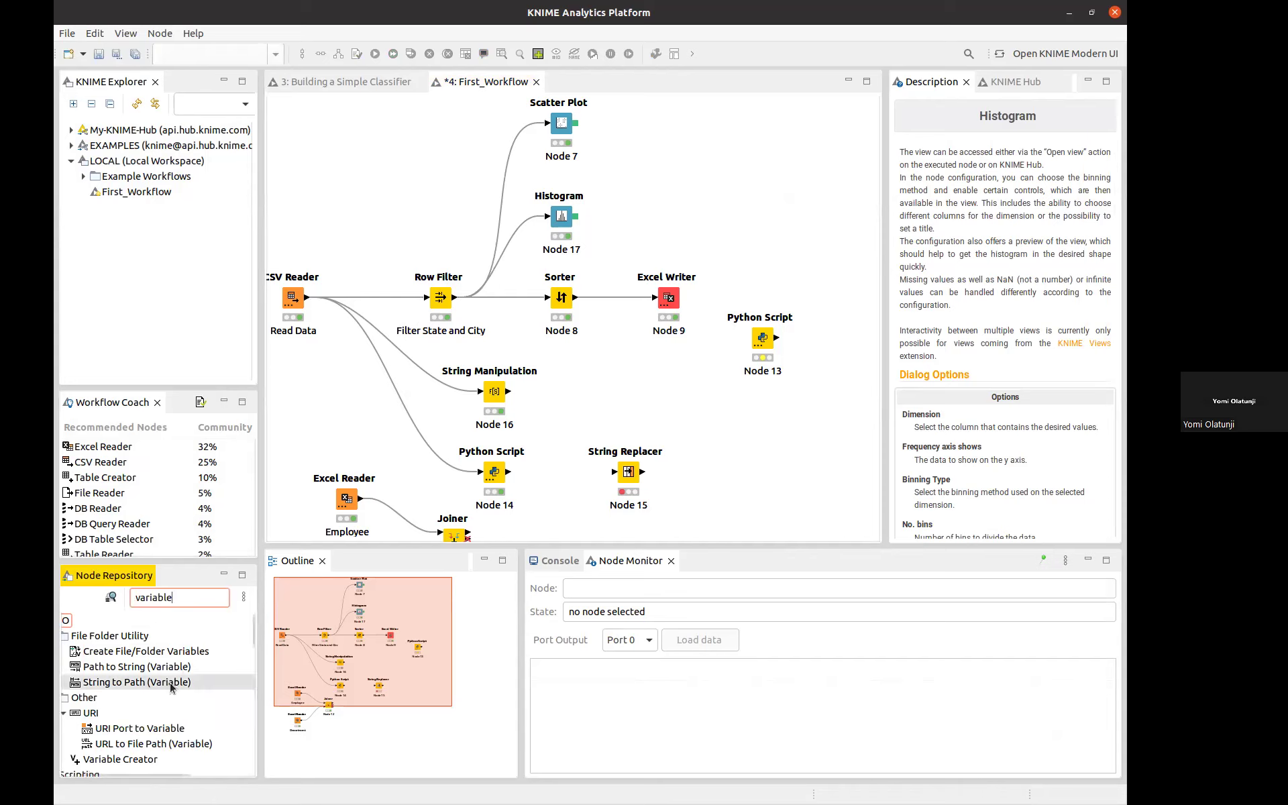
pyautogui.scroll(-2, 163, 706)
pyautogui.scroll(-3, 163, 707)
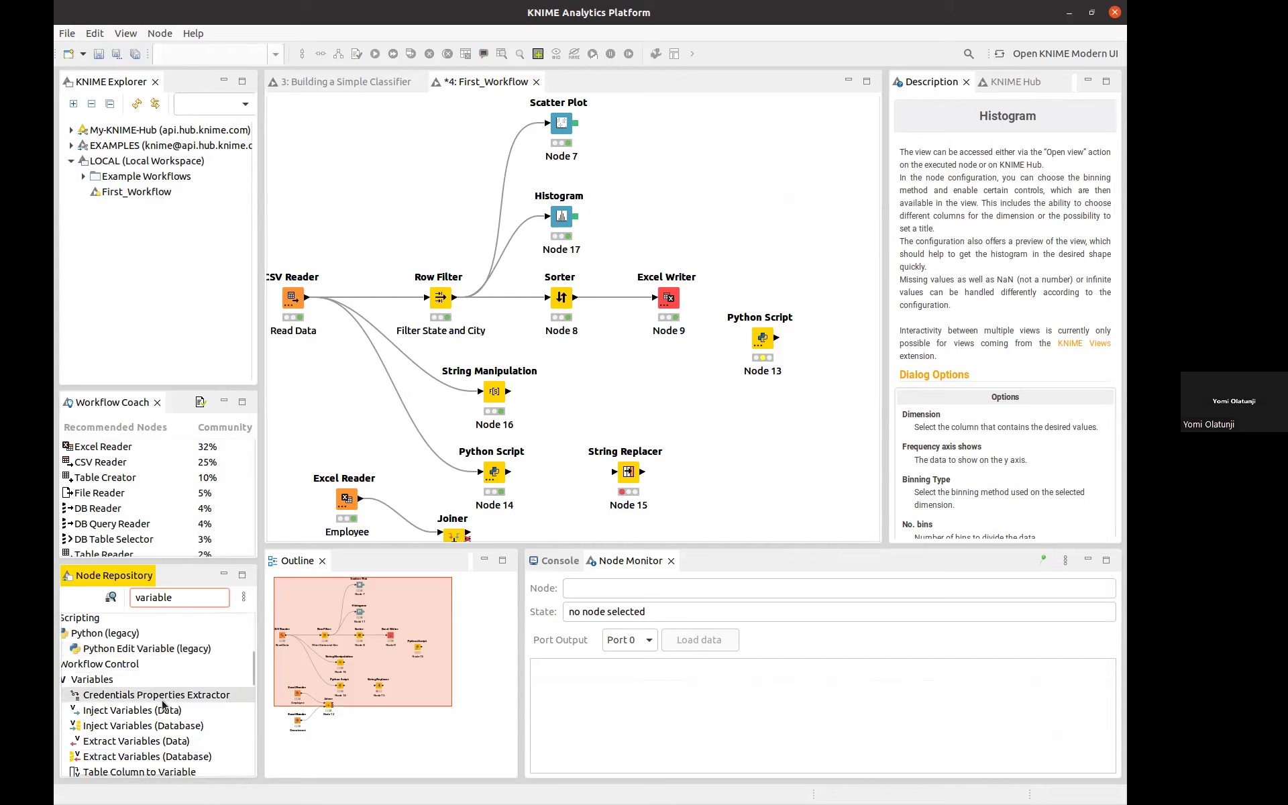
pyautogui.scroll(-2, 163, 704)
pyautogui.scroll(-4, 163, 704)
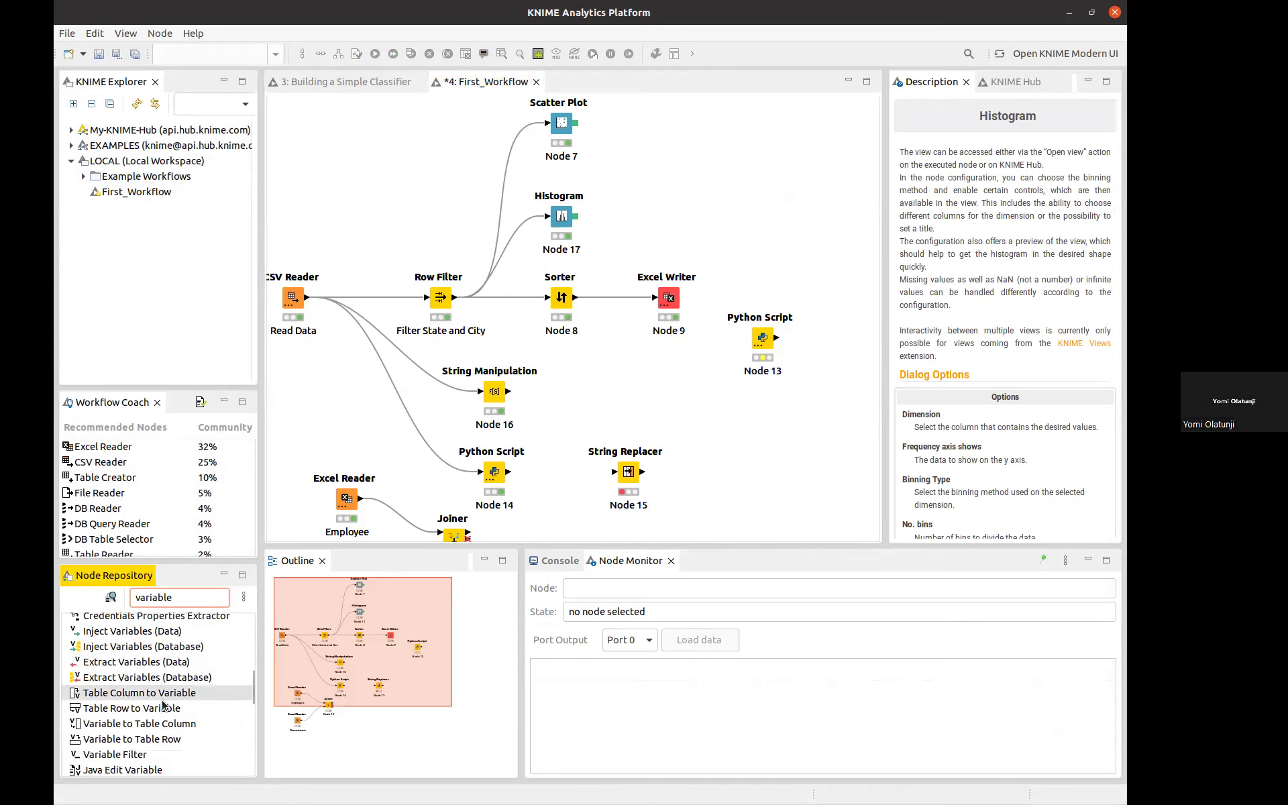
pyautogui.scroll(6, 162, 706)
# Refine the node repository search to "variables" and look through the variable nodes for workflow control.
pyautogui.write('s')
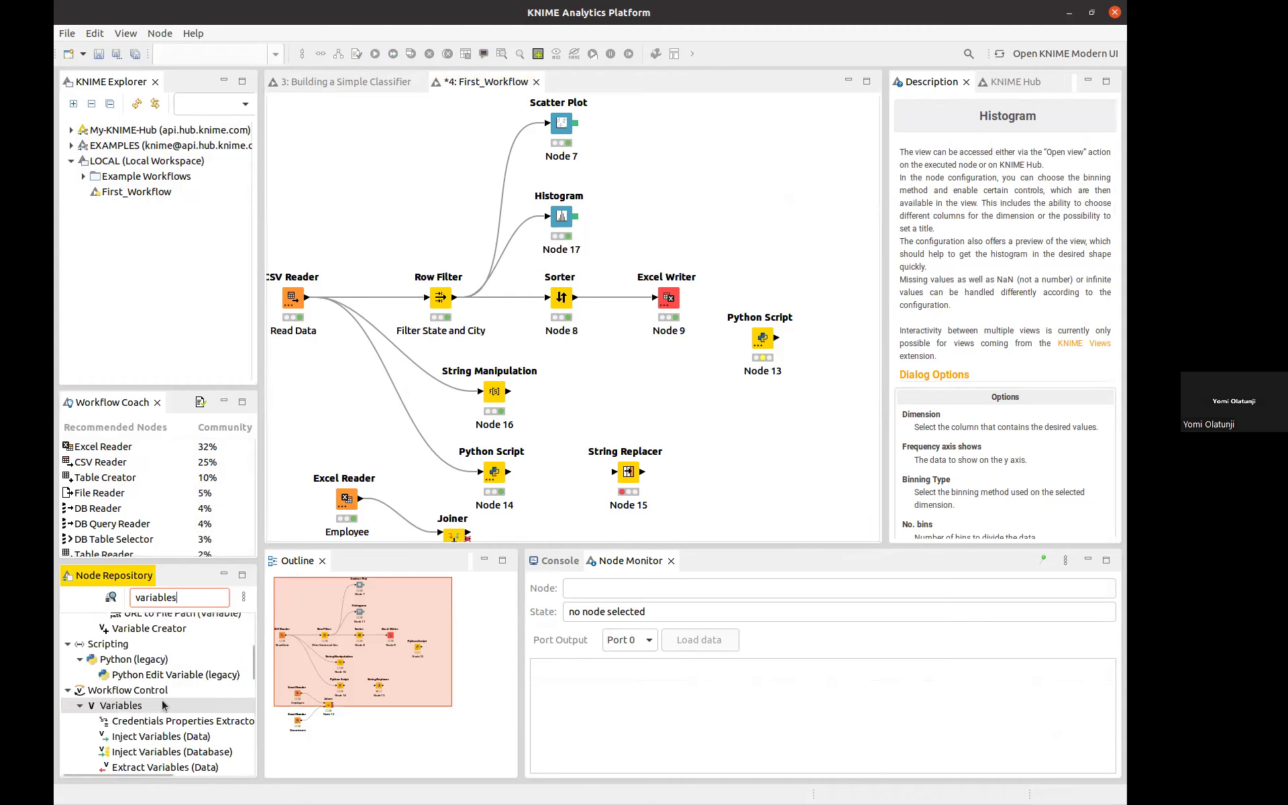
pyautogui.scroll(-5, 192, 682)
pyautogui.scroll(-3, 192, 682)
pyautogui.scroll(6, 193, 682)
pyautogui.scroll(2, 192, 681)
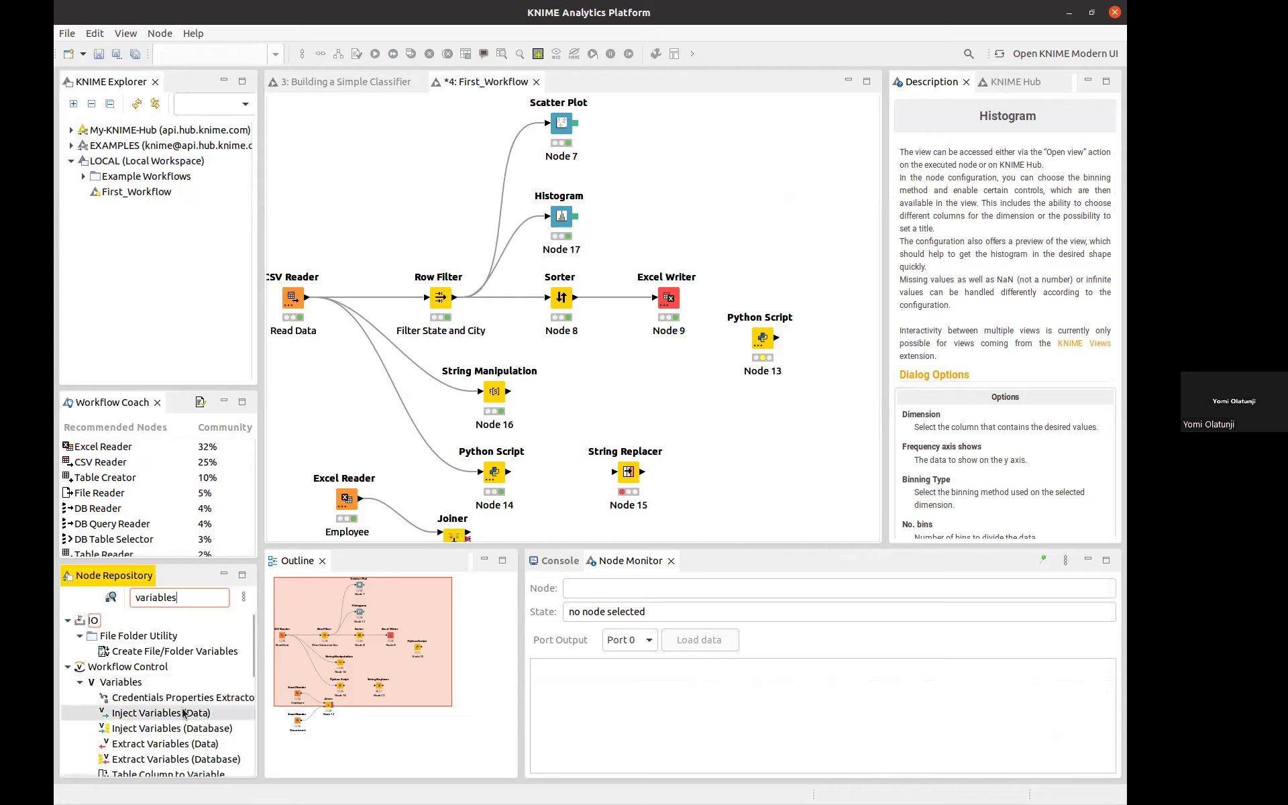
pyautogui.scroll(-1, 190, 717)
pyautogui.scroll(-3, 190, 717)
pyautogui.scroll(-3, 190, 717)
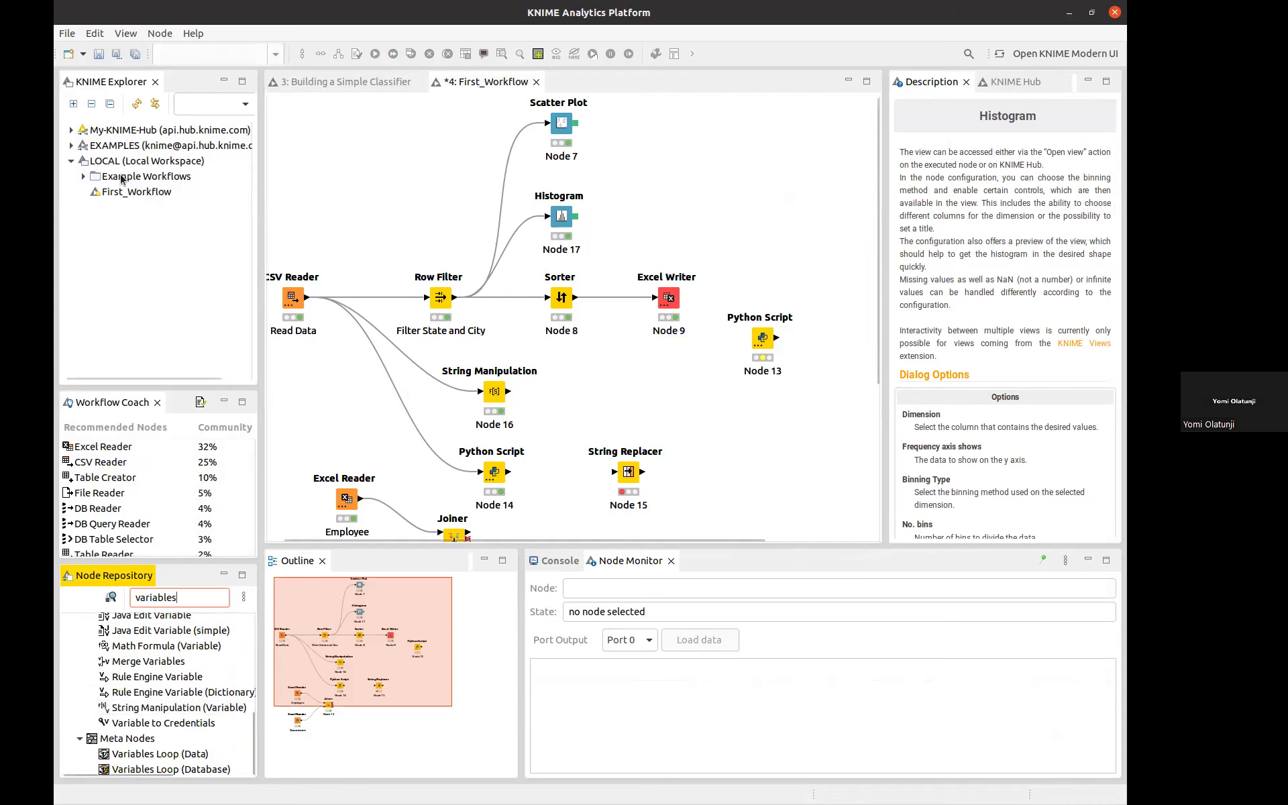
# Review the script and flow variables of the Python Script node fed by the CSV Reader, then cancel its dialog.
pyautogui.click(496, 473)
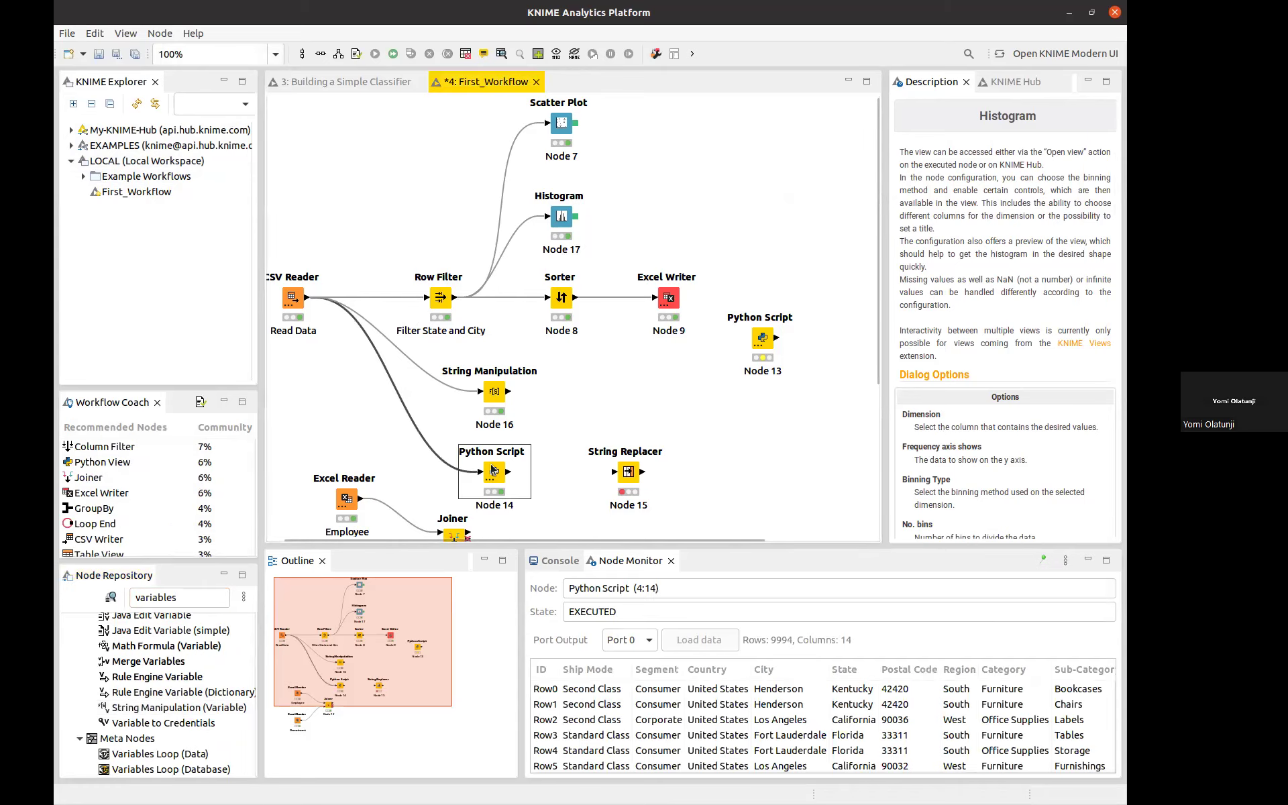
pyautogui.doubleClick(493, 470)
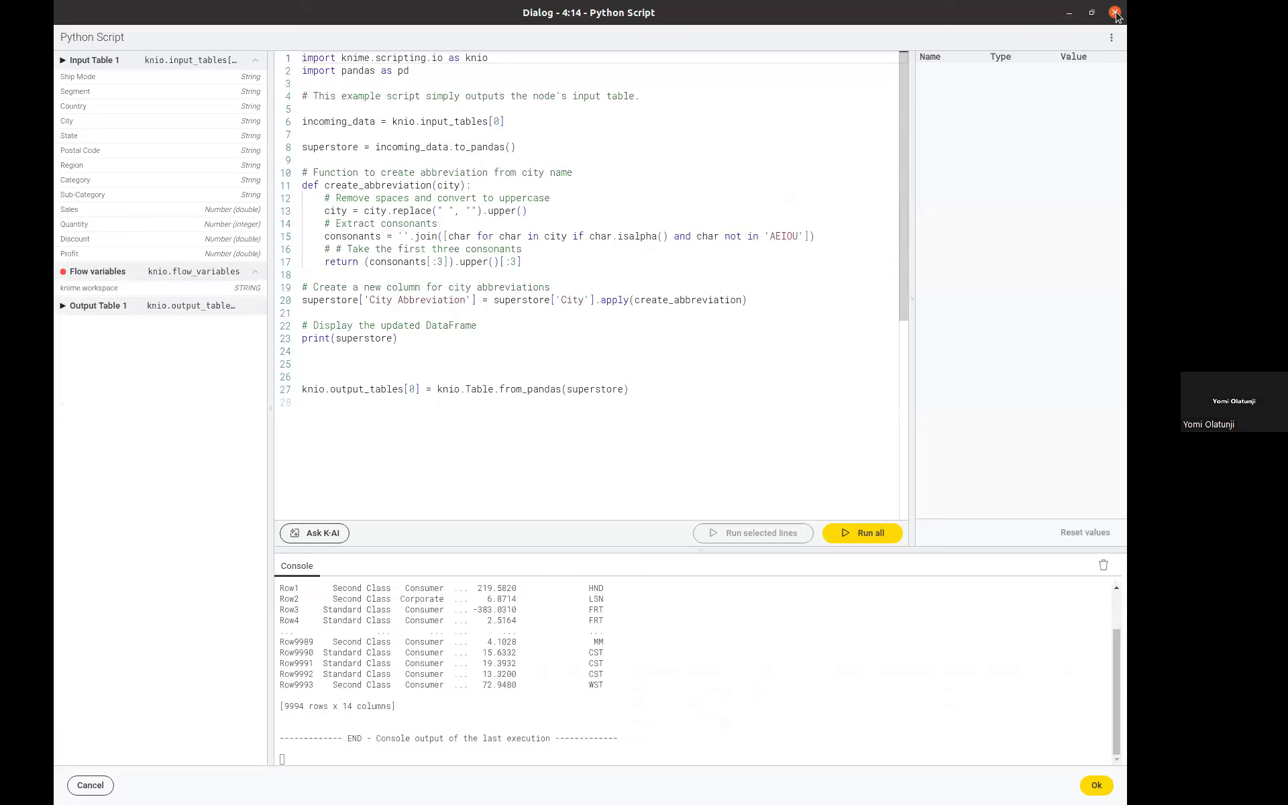
pyautogui.click(90, 785)
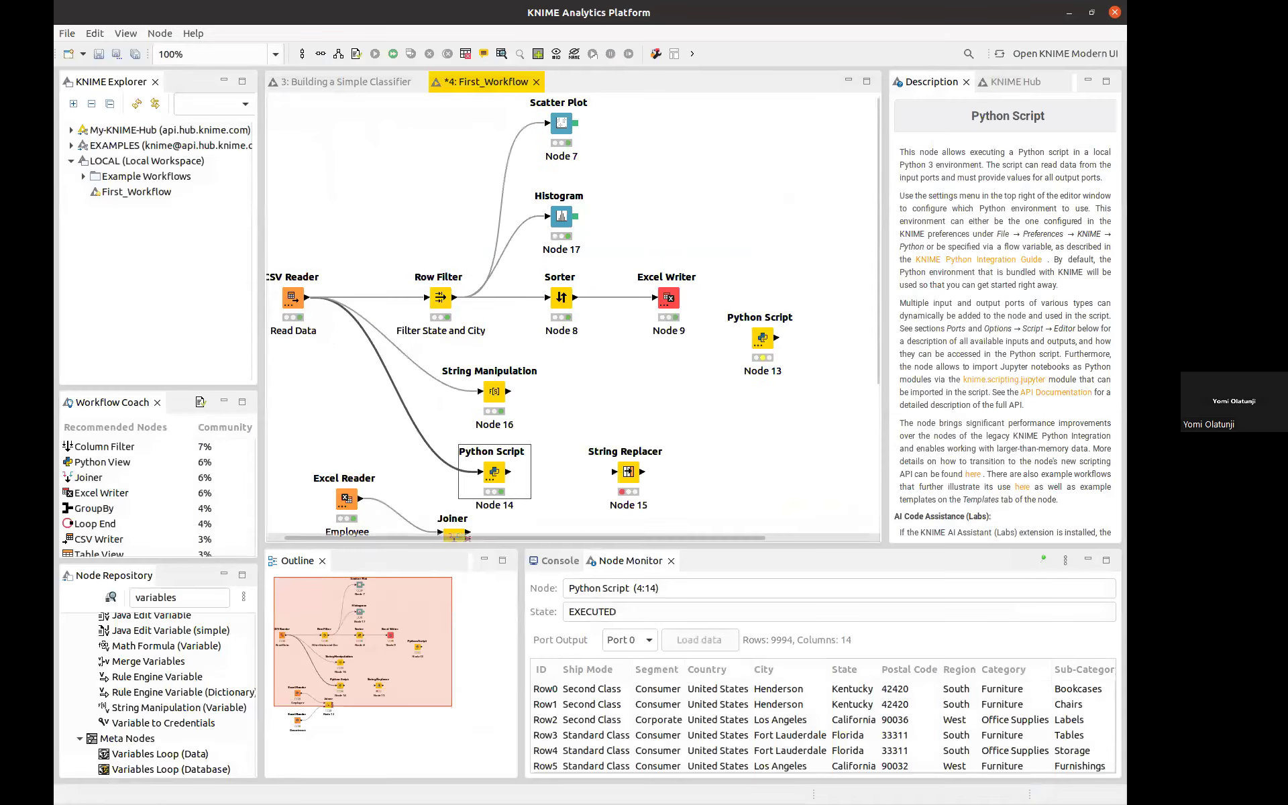
# Search the node repository for "flow v" and for "create" to look for a node that creates flow variables.
pyautogui.doubleClick(156, 597)
pyautogui.write('flow v')
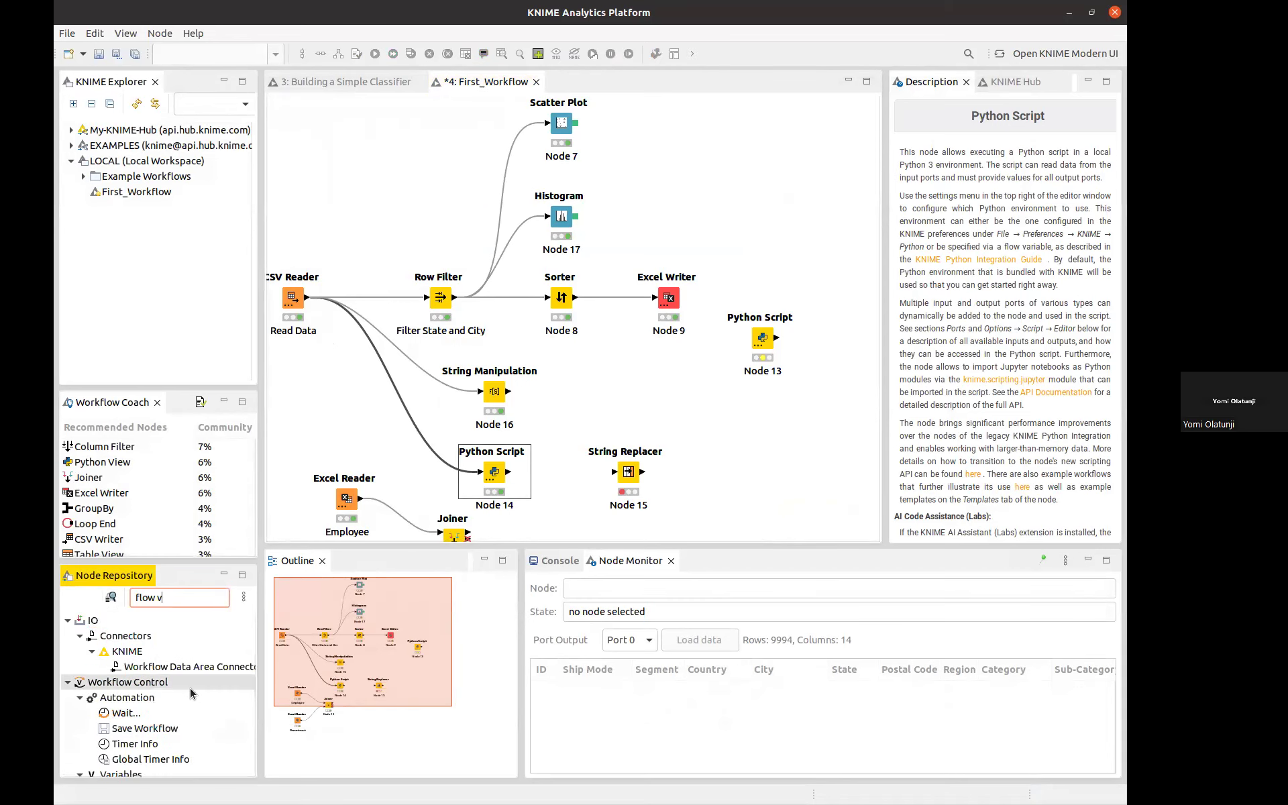
pyautogui.press('BackSpace')
pyautogui.press('BackSpace')
pyautogui.press('BackSpace')
pyautogui.press('BackSpace')
pyautogui.write('v')
pyautogui.press('BackSpace')
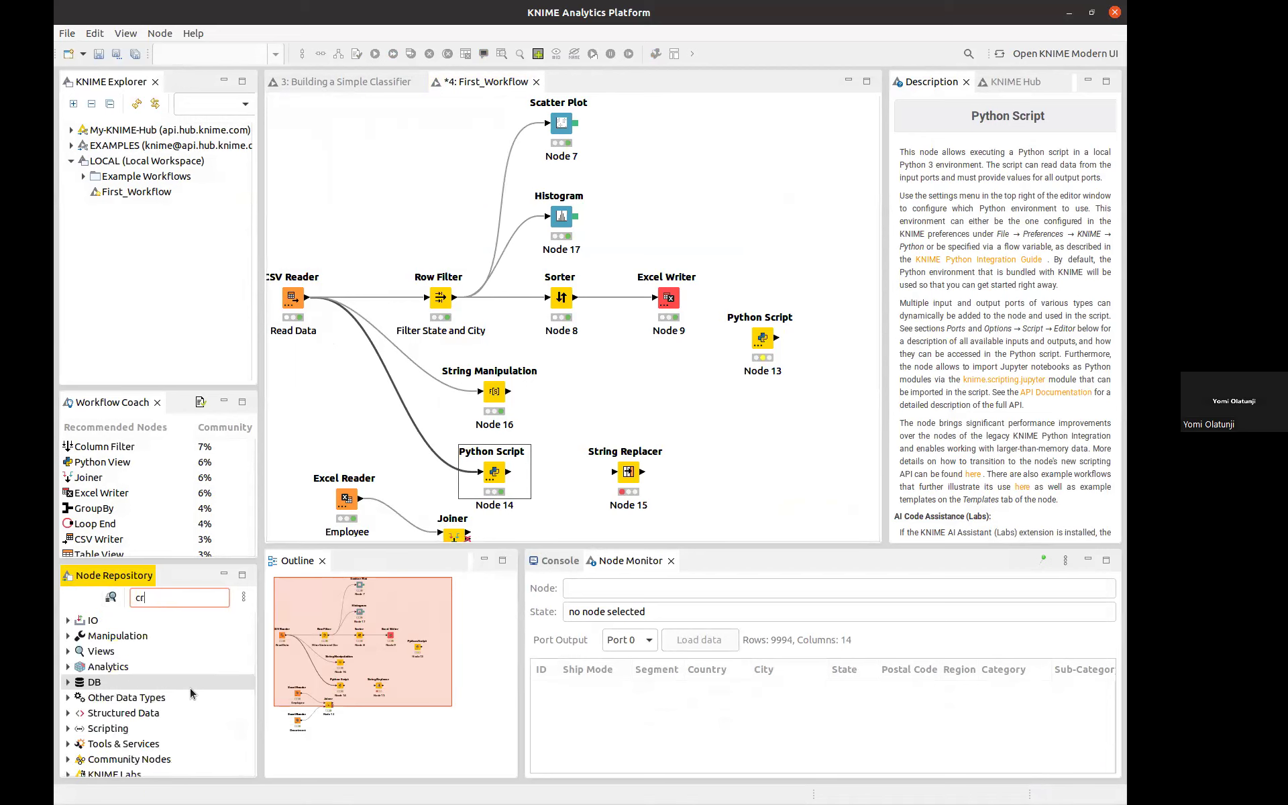
pyautogui.write('create')
# Search the node repository for "variable" and look through the matching nodes to the end of the list.
pyautogui.hotkey('ctrl', 'a')
pyautogui.write('variable')
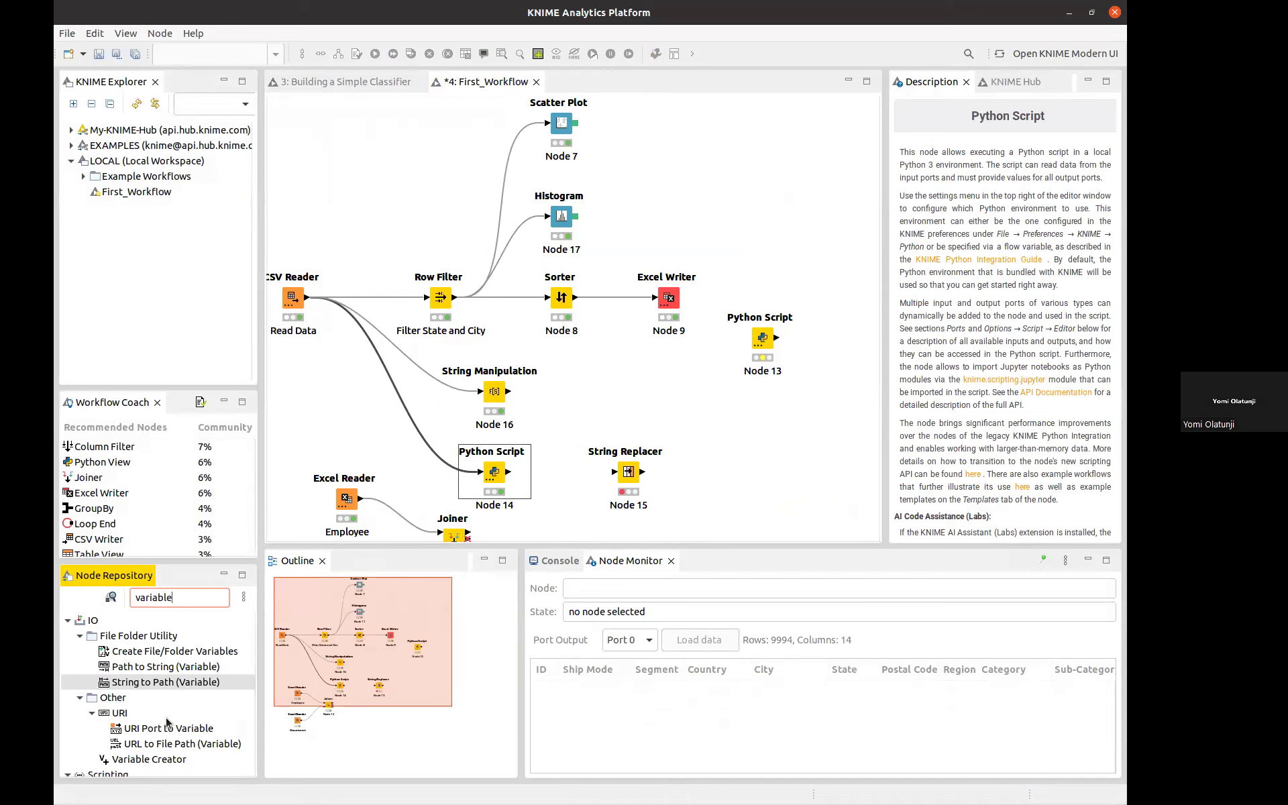
pyautogui.scroll(-3, 190, 698)
pyautogui.scroll(-2, 190, 703)
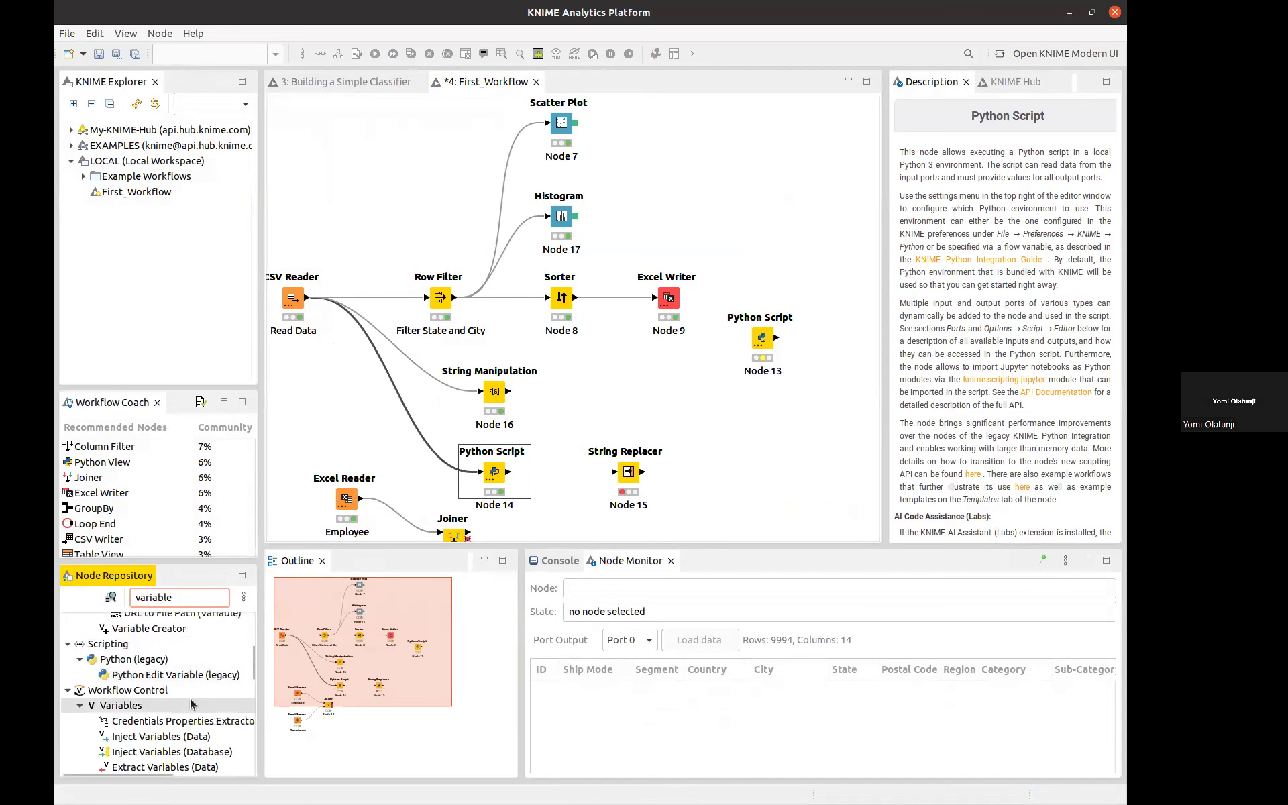
pyautogui.scroll(-3, 191, 703)
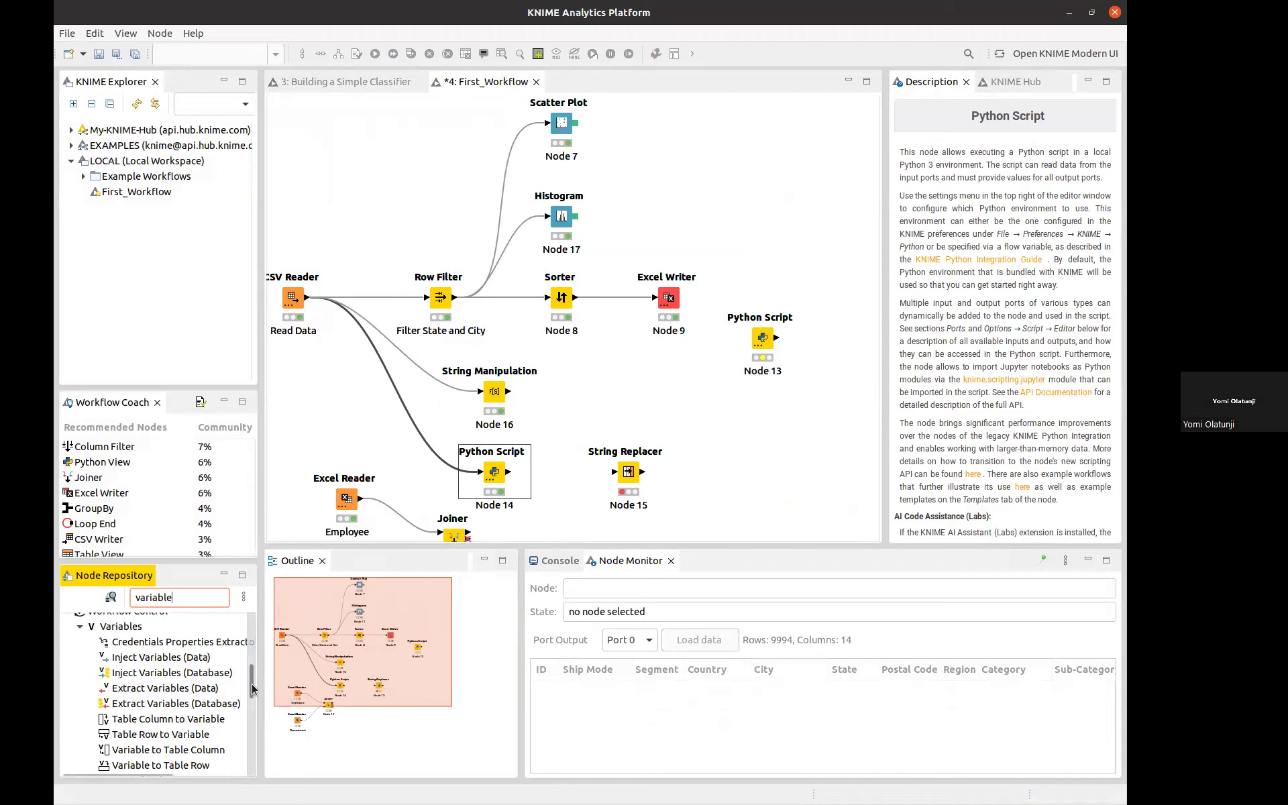
pyautogui.moveTo(252, 694); pyautogui.dragTo(247, 778)
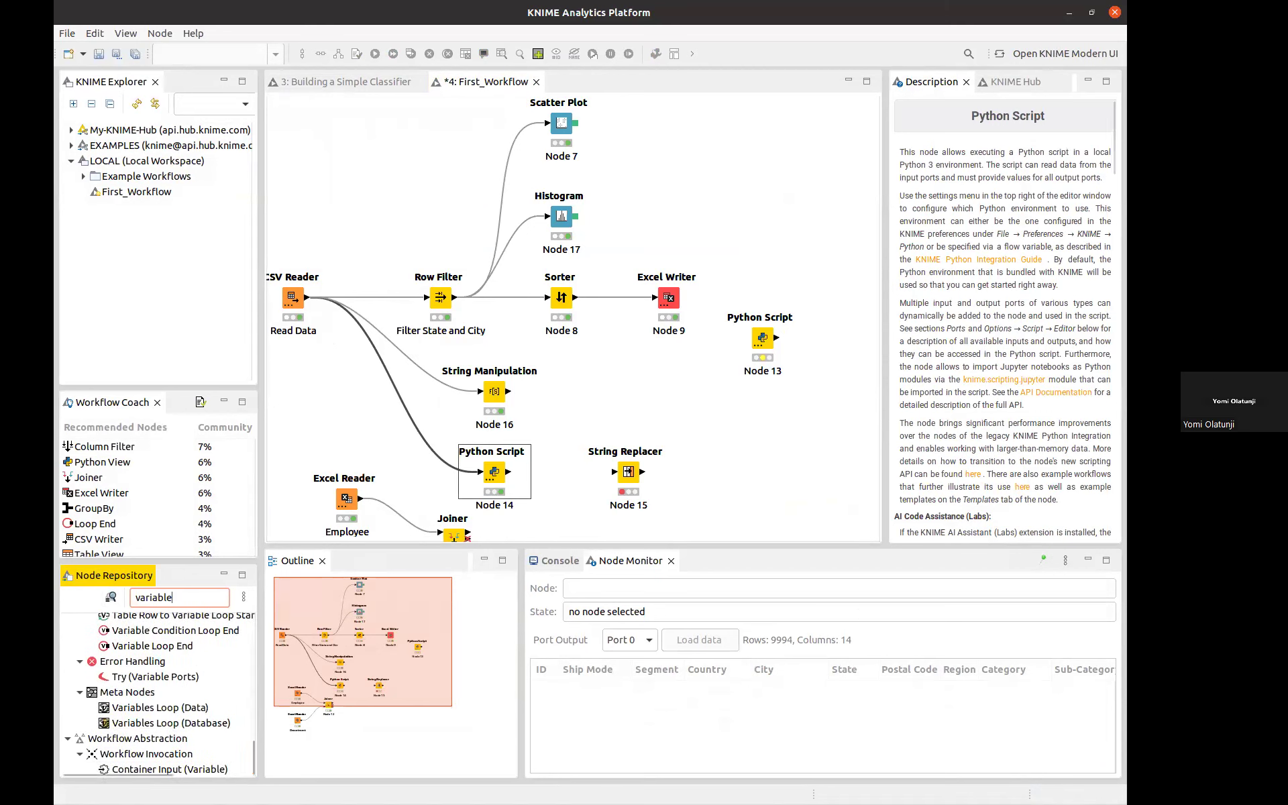
# Switch to Chrome, search the web for "flow variable knime", and open the KNIME Flow Control Guide.
pyautogui.hotkey('alt', 'Tab')
pyautogui.click(769, 42)
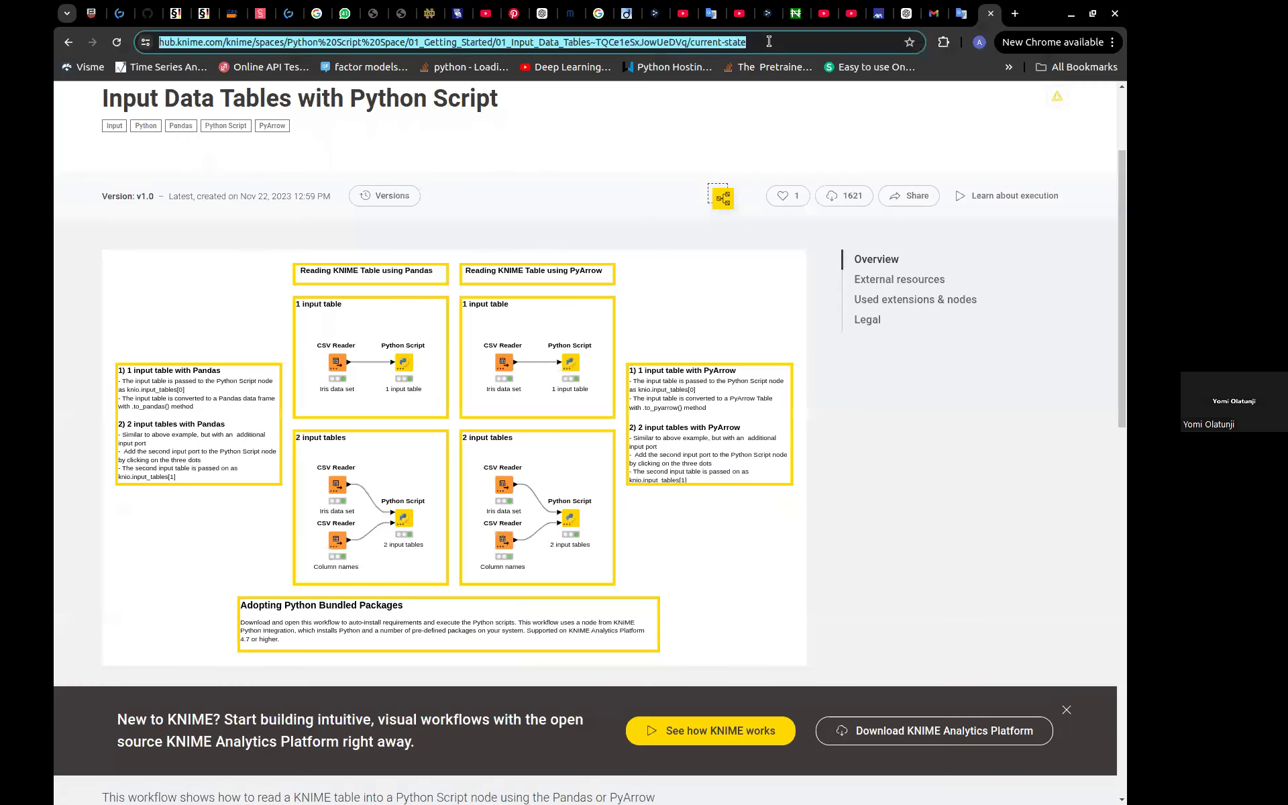
pyautogui.write('flow variable')
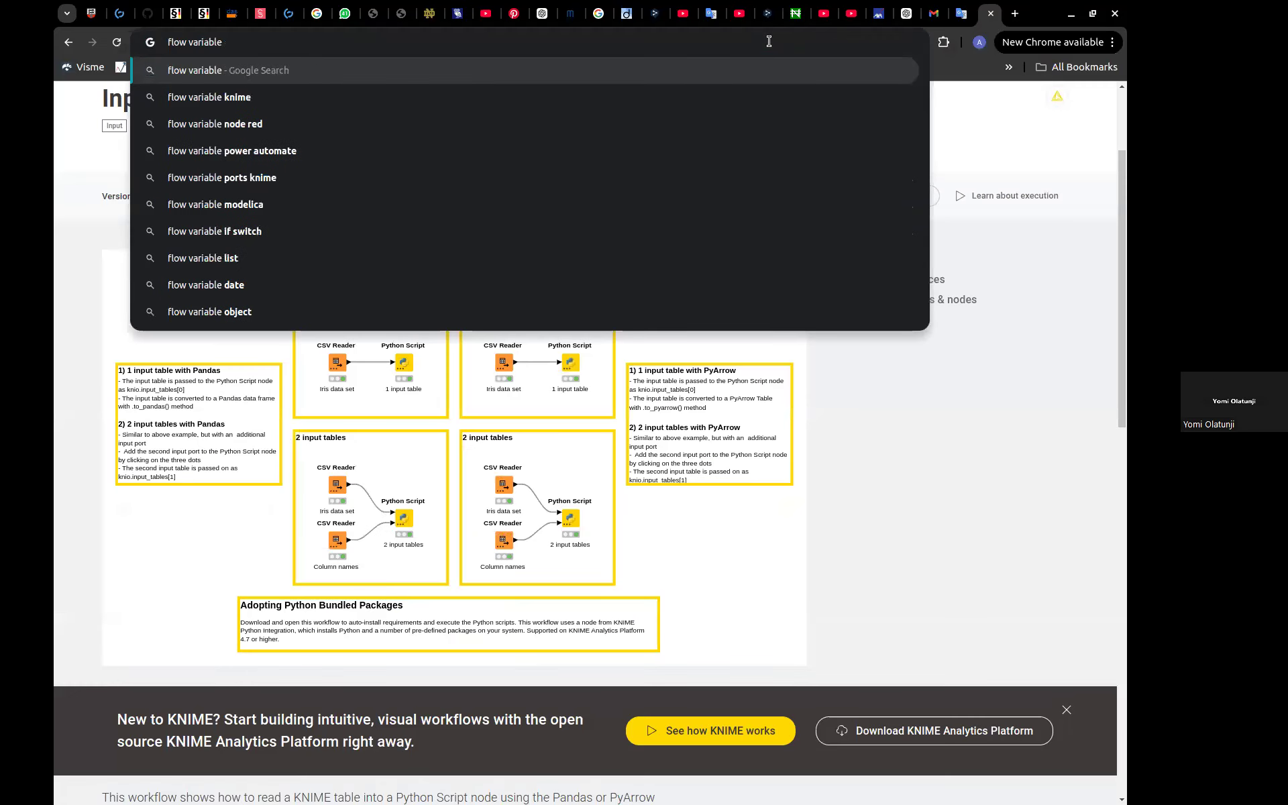
pyautogui.press('Down')
pyautogui.press('Return')
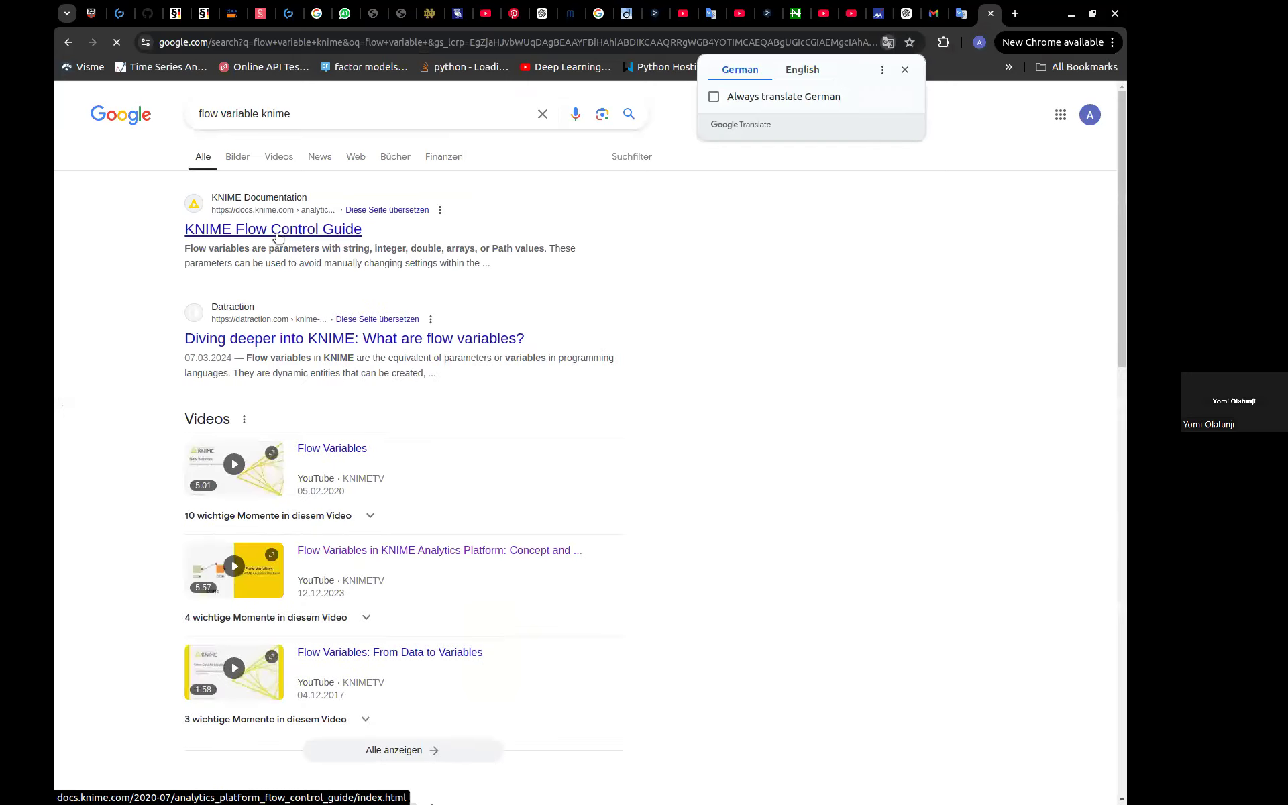
pyautogui.click(279, 231)
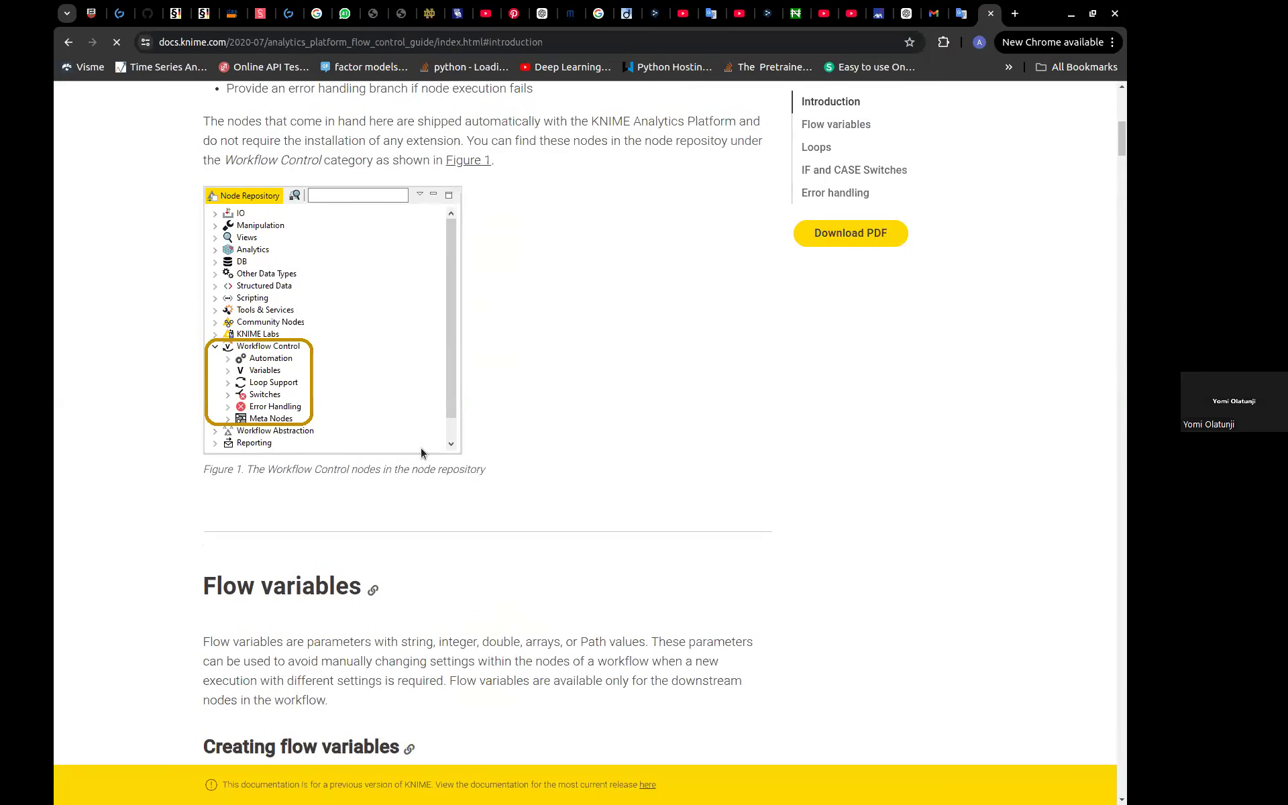
# Read the guide's sections on creating and using flow variables, then return to KNIME Analytics Platform.
pyautogui.scroll(-8, 420, 448)
pyautogui.scroll(-4, 421, 448)
pyautogui.scroll(-1, 420, 448)
pyautogui.scroll(-11, 420, 453)
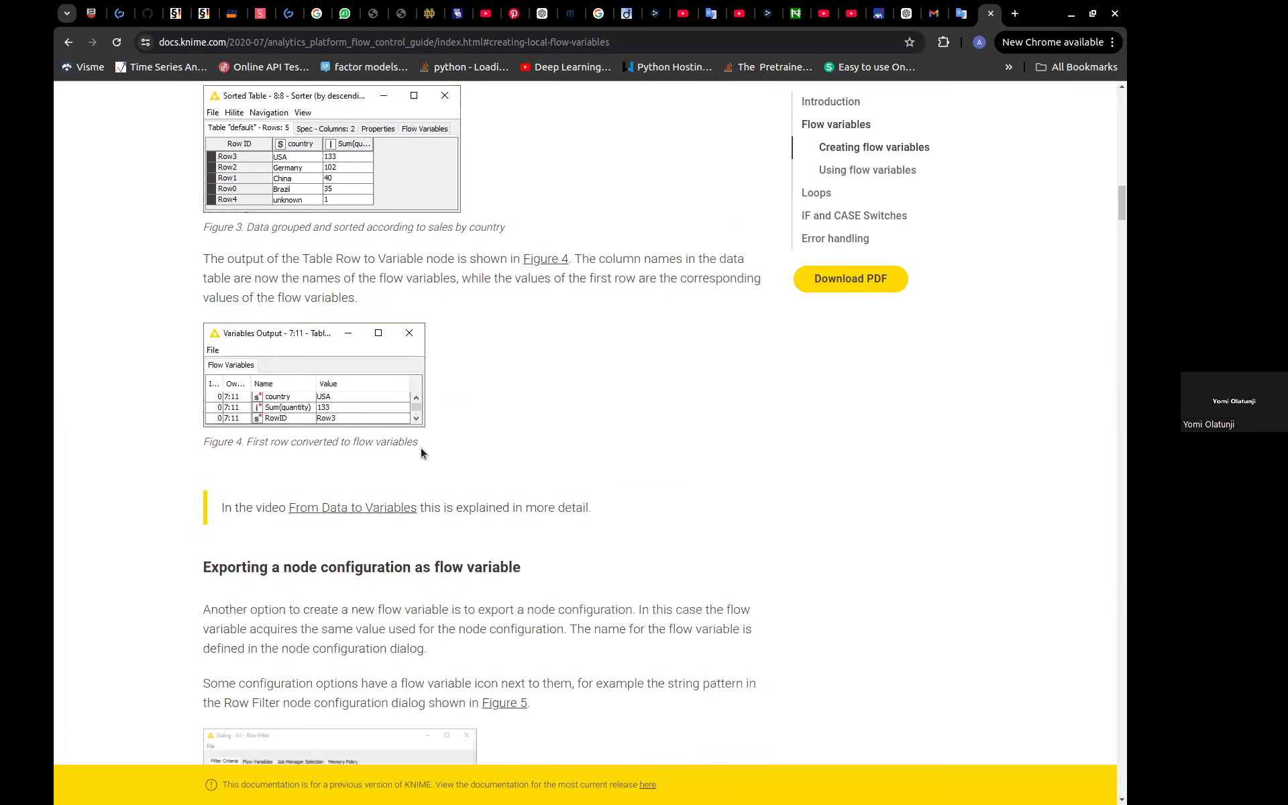
pyautogui.scroll(-3, 421, 453)
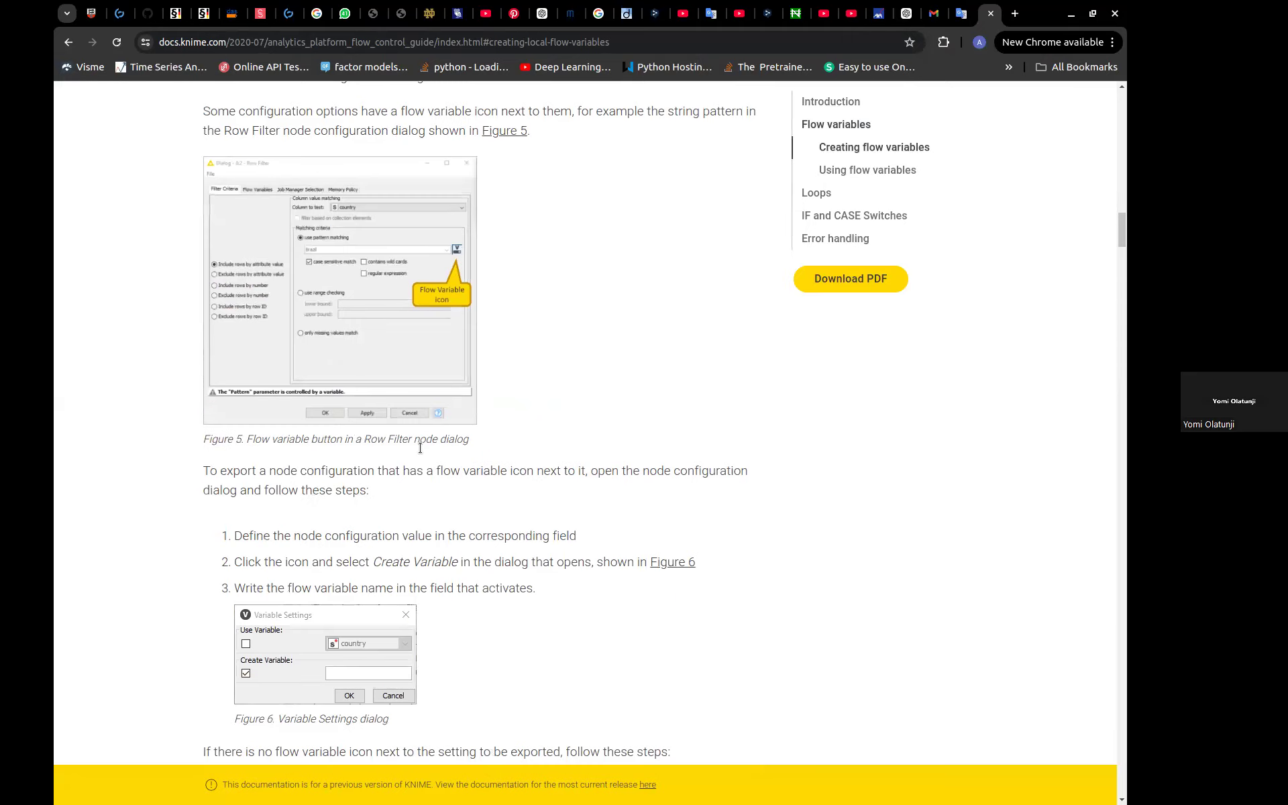
pyautogui.scroll(-6, 421, 448)
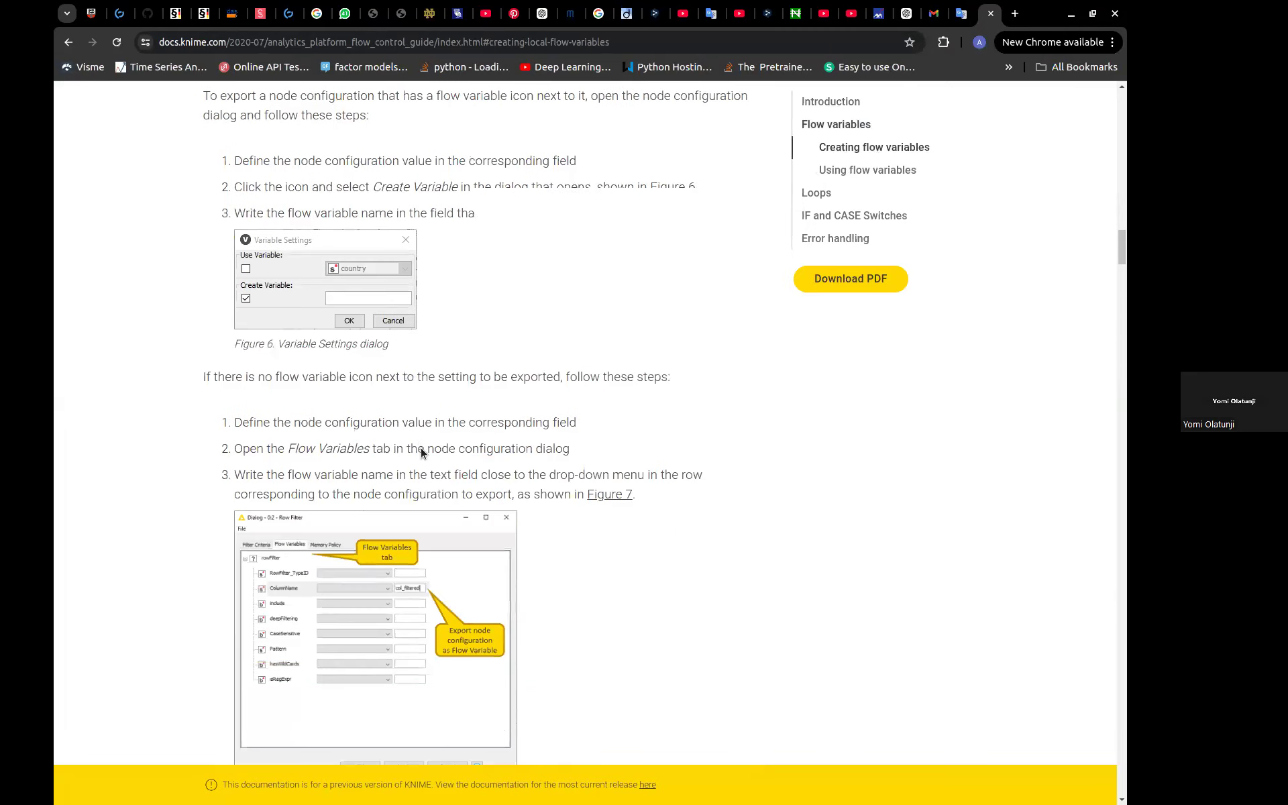
pyautogui.scroll(-11, 420, 448)
pyautogui.scroll(-12, 421, 449)
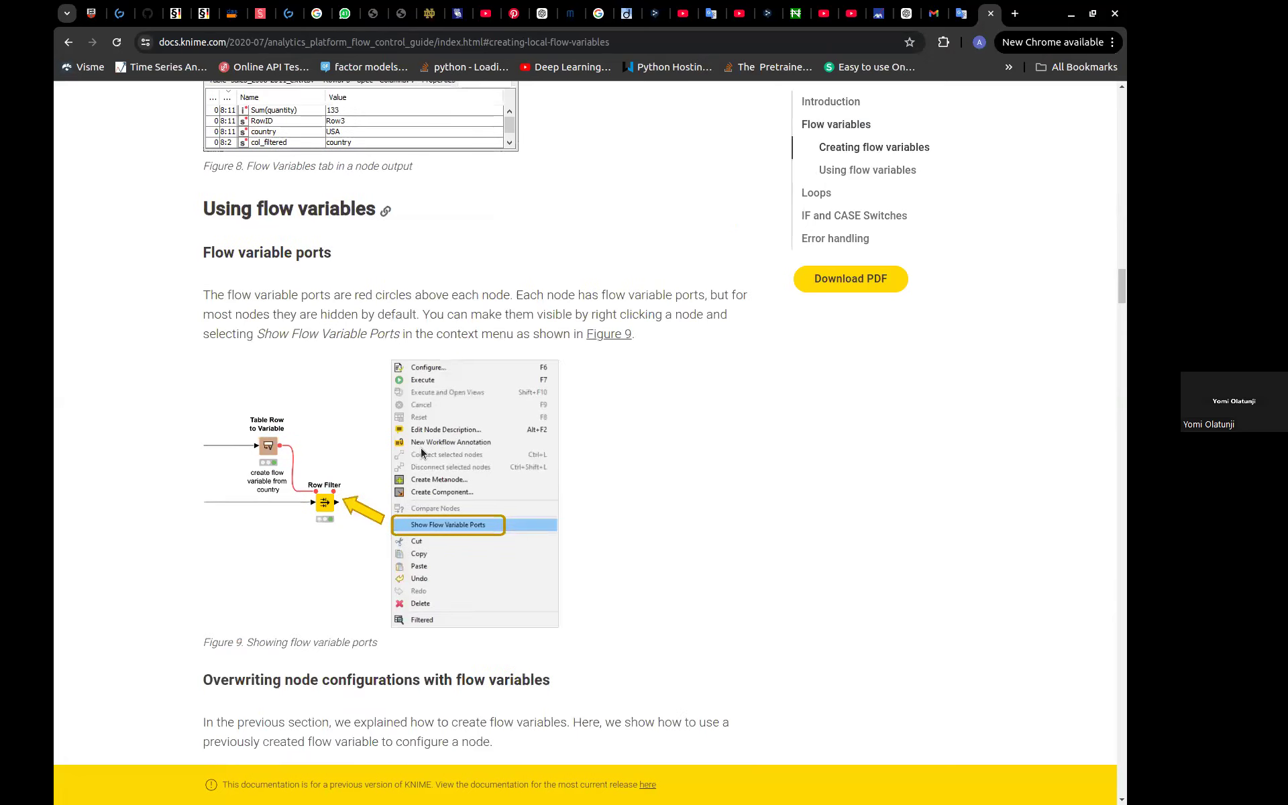
pyautogui.scroll(-8, 420, 448)
pyautogui.click(1072, 16)
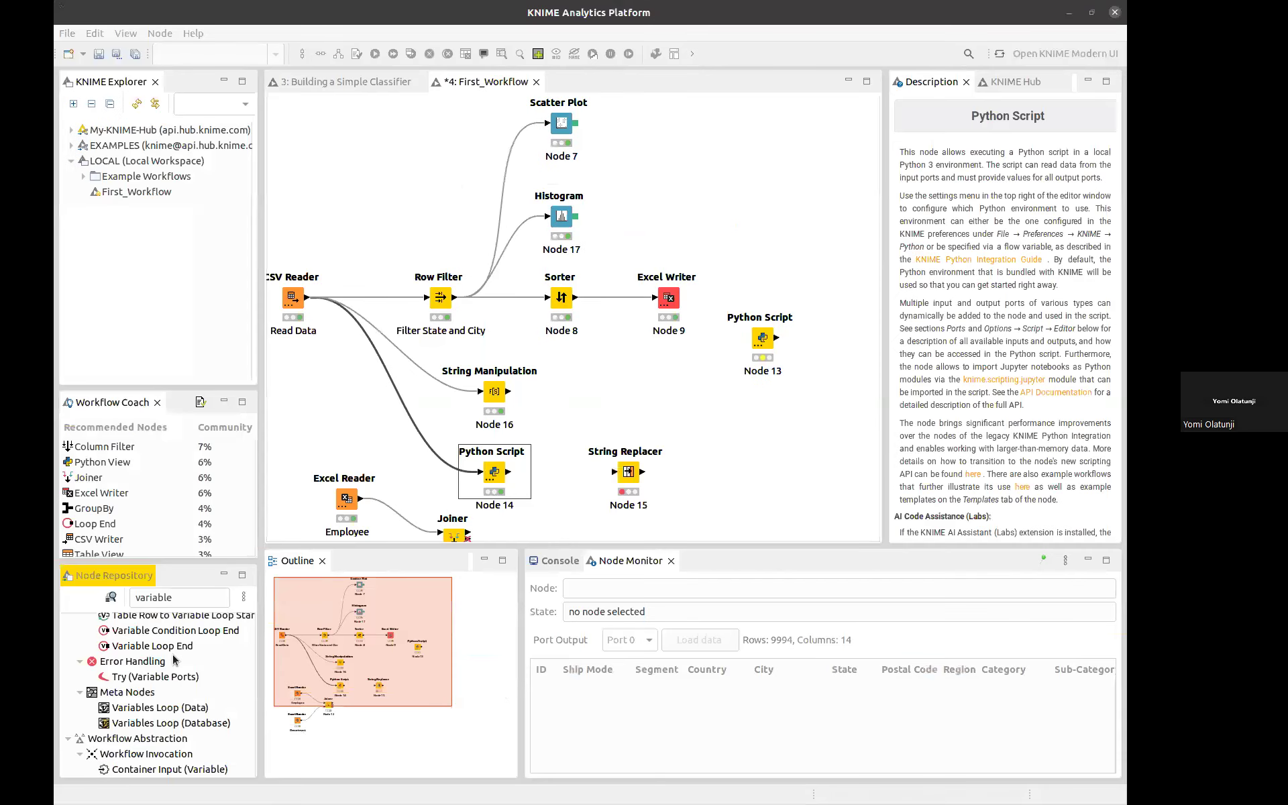
# Replace the node repository search term with "const" to look for nodes that supply a constant value.
pyautogui.click(185, 601)
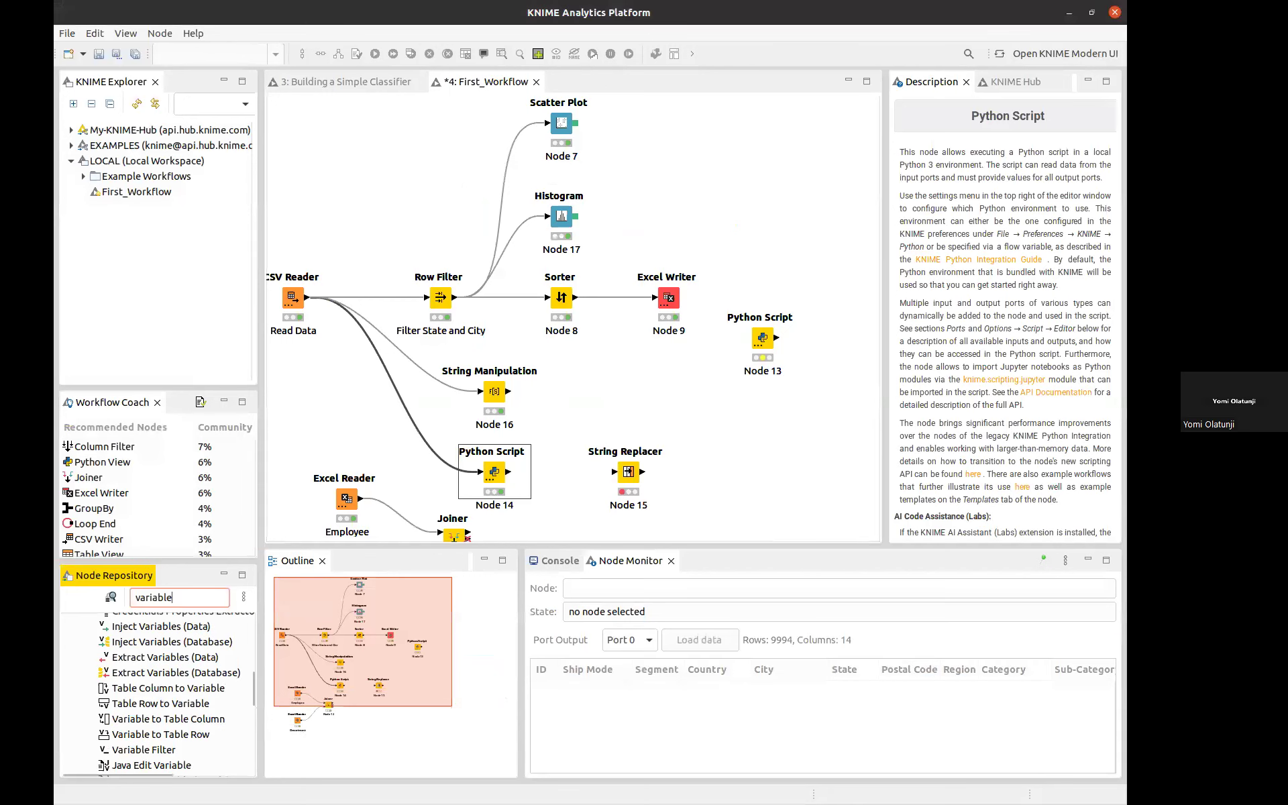
pyautogui.press('BackSpace')
pyautogui.press('BackSpace')
pyautogui.press('BackSpace')
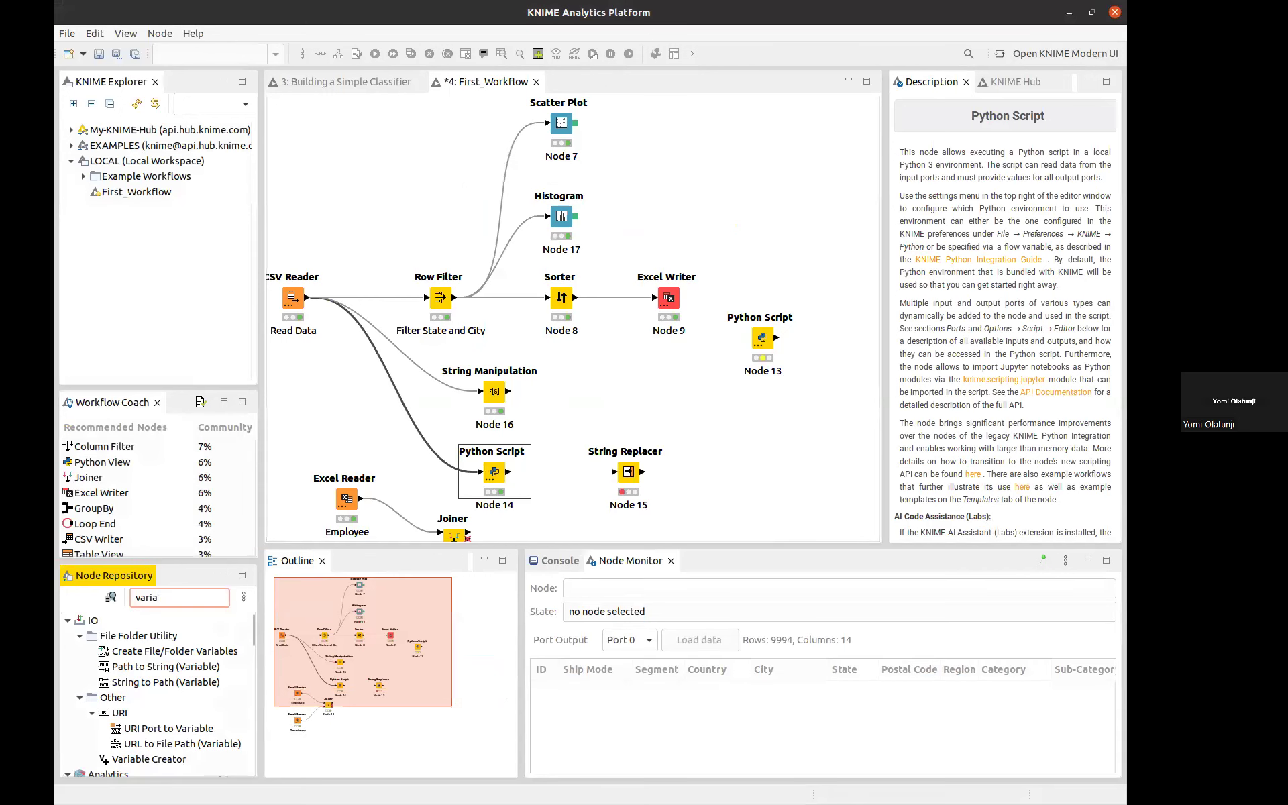
pyautogui.press('BackSpace')
pyautogui.press('BackSpace')
pyautogui.press('BackSpace')
pyautogui.press('BackSpace')
pyautogui.press('BackSpace')
pyautogui.write('cona')
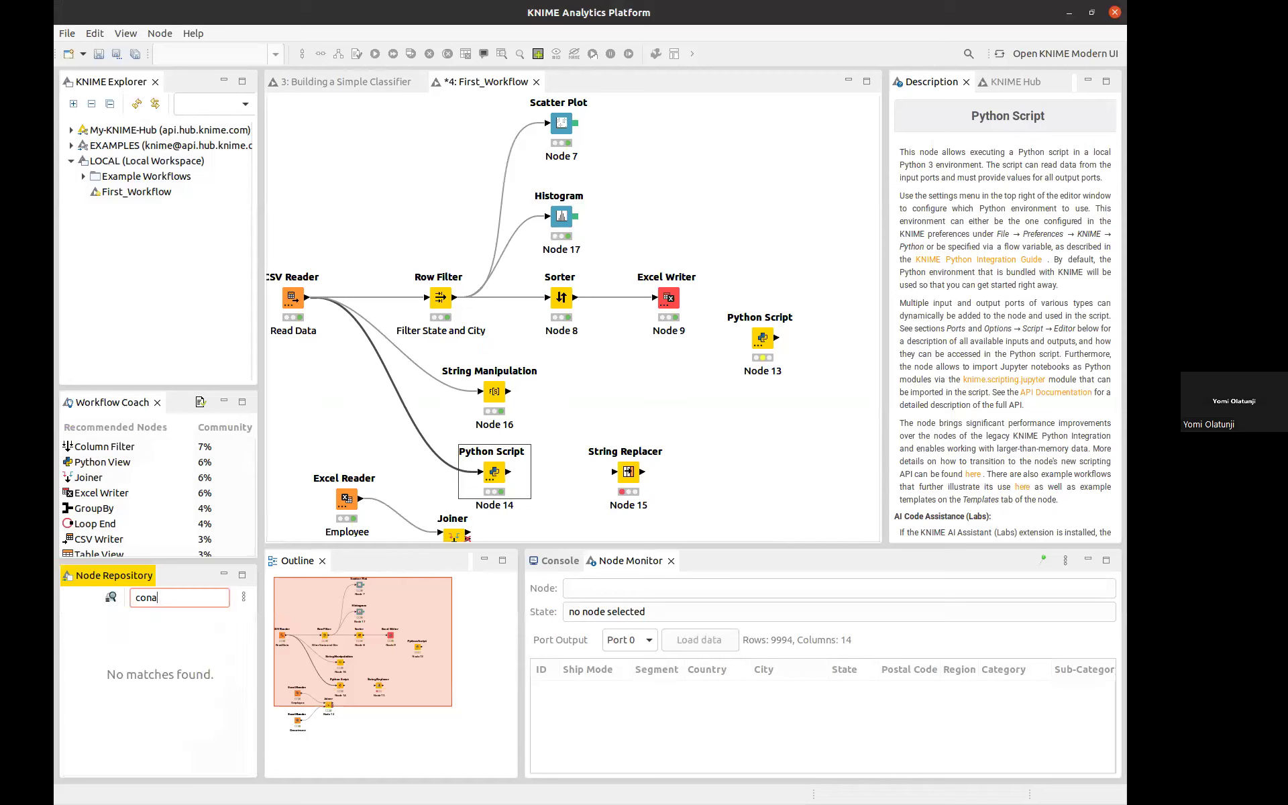
pyautogui.press('BackSpace')
pyautogui.write('st')
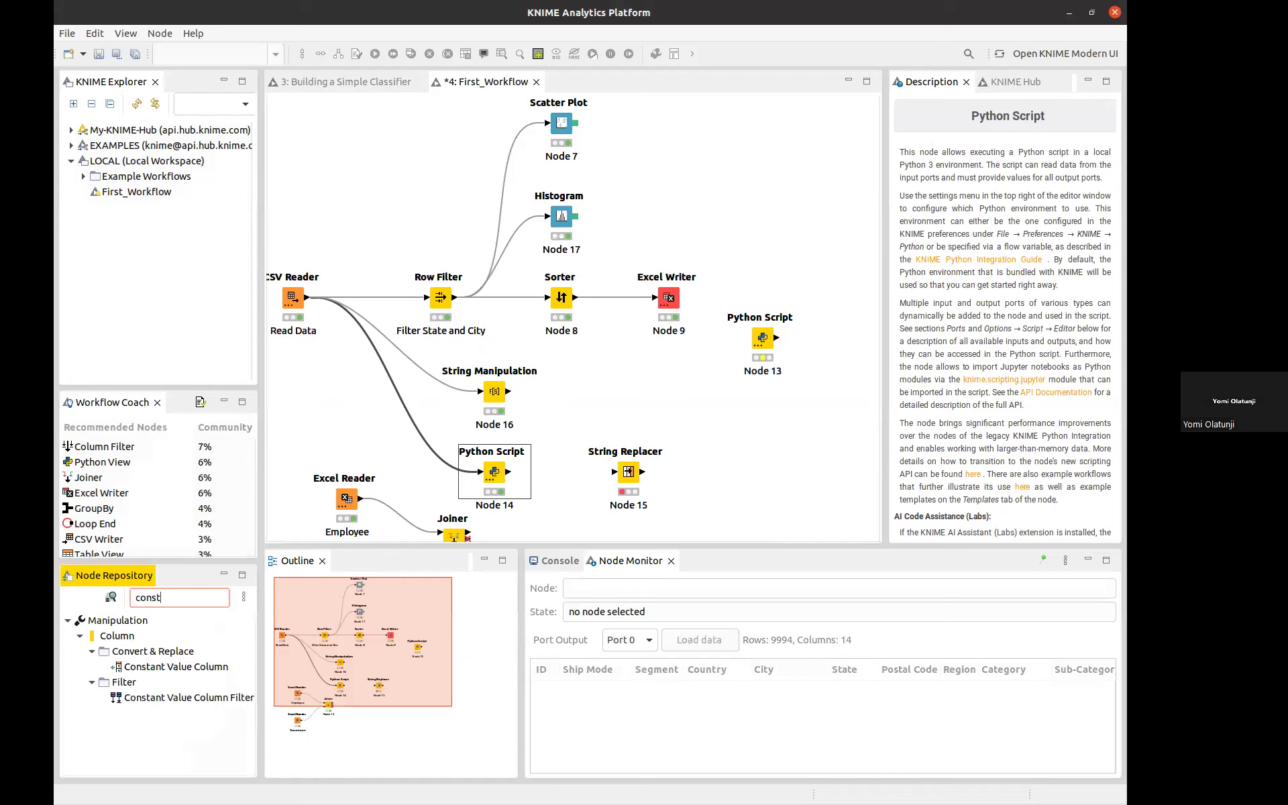
# Clear the node repository search and list the nodes matching "variable" again.
pyautogui.hotkey('ctrl', 'a')
pyautogui.press('BackSpace')
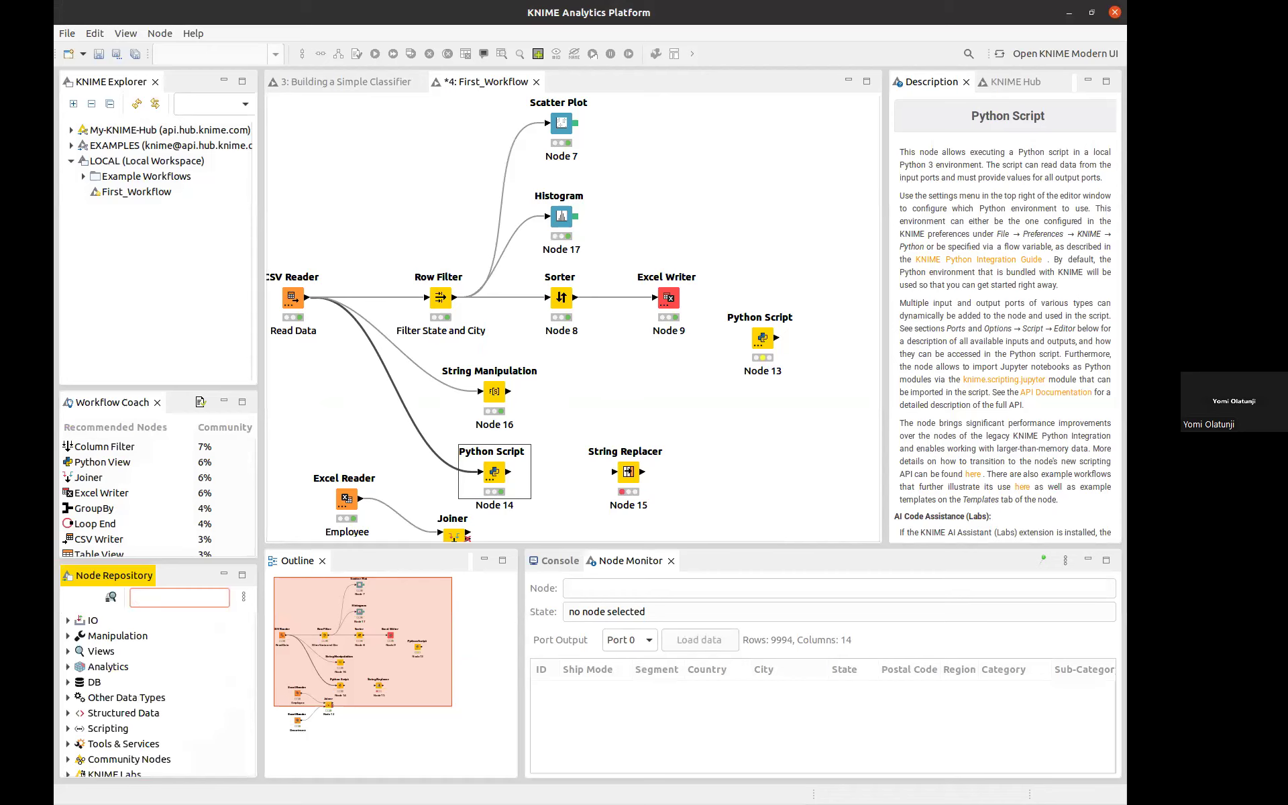
pyautogui.write('vari')
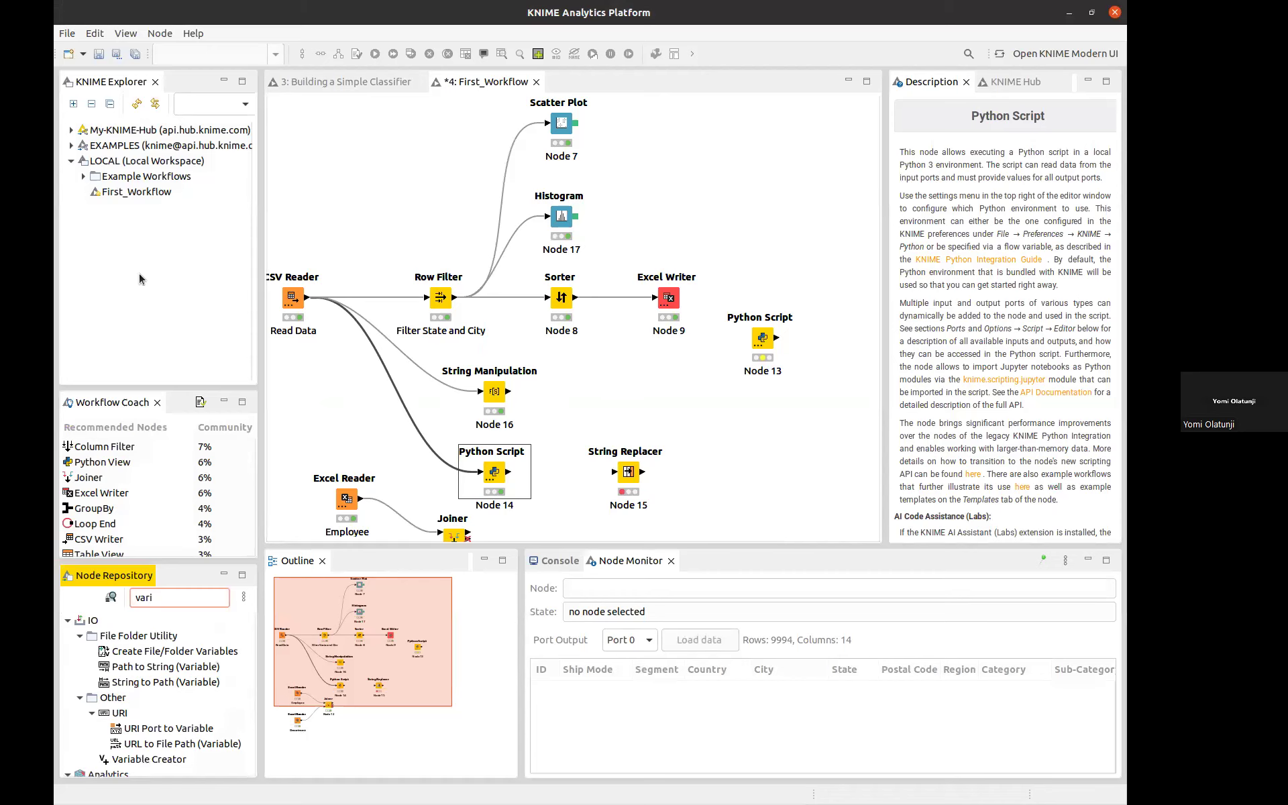
pyautogui.write('able')
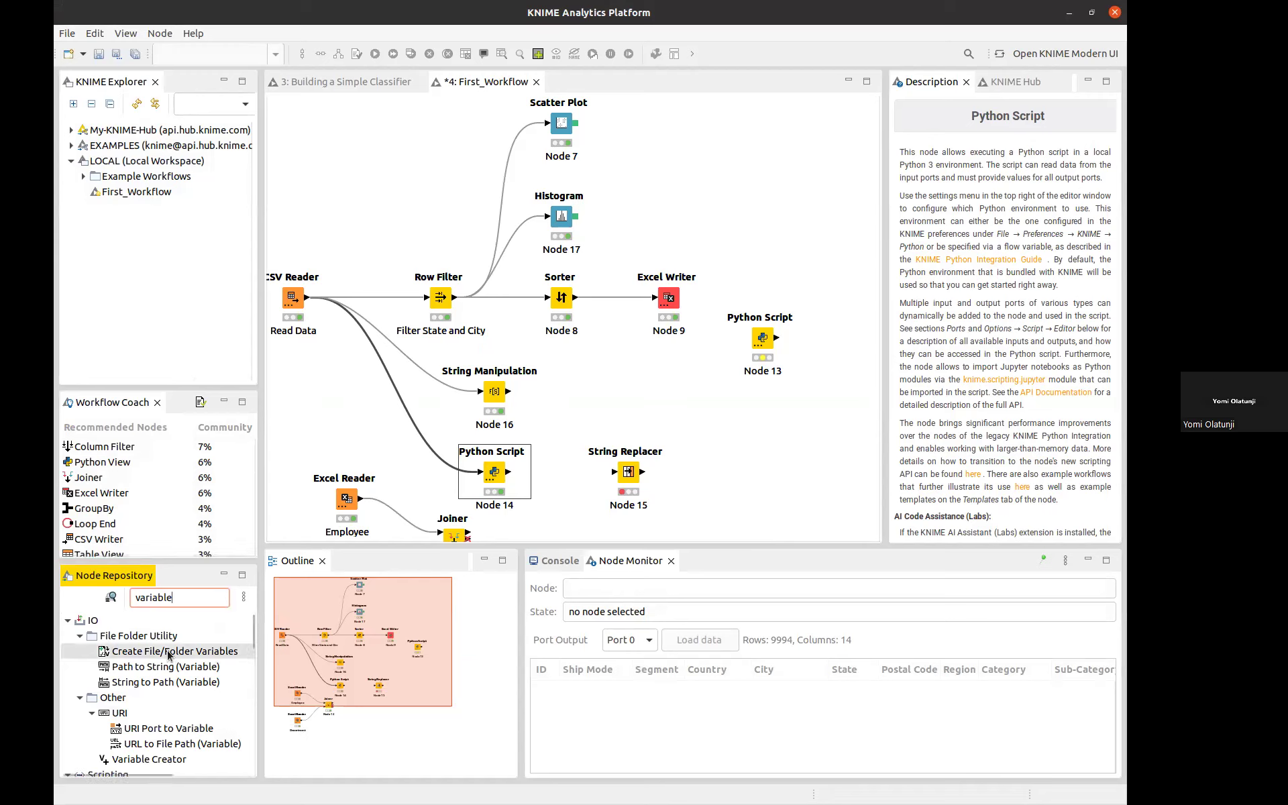
# Add a Create File/Folder Variables node above the Row Filter, review its settings and job manager selection, and close its dialog.
pyautogui.moveTo(169, 655); pyautogui.dragTo(440, 176)
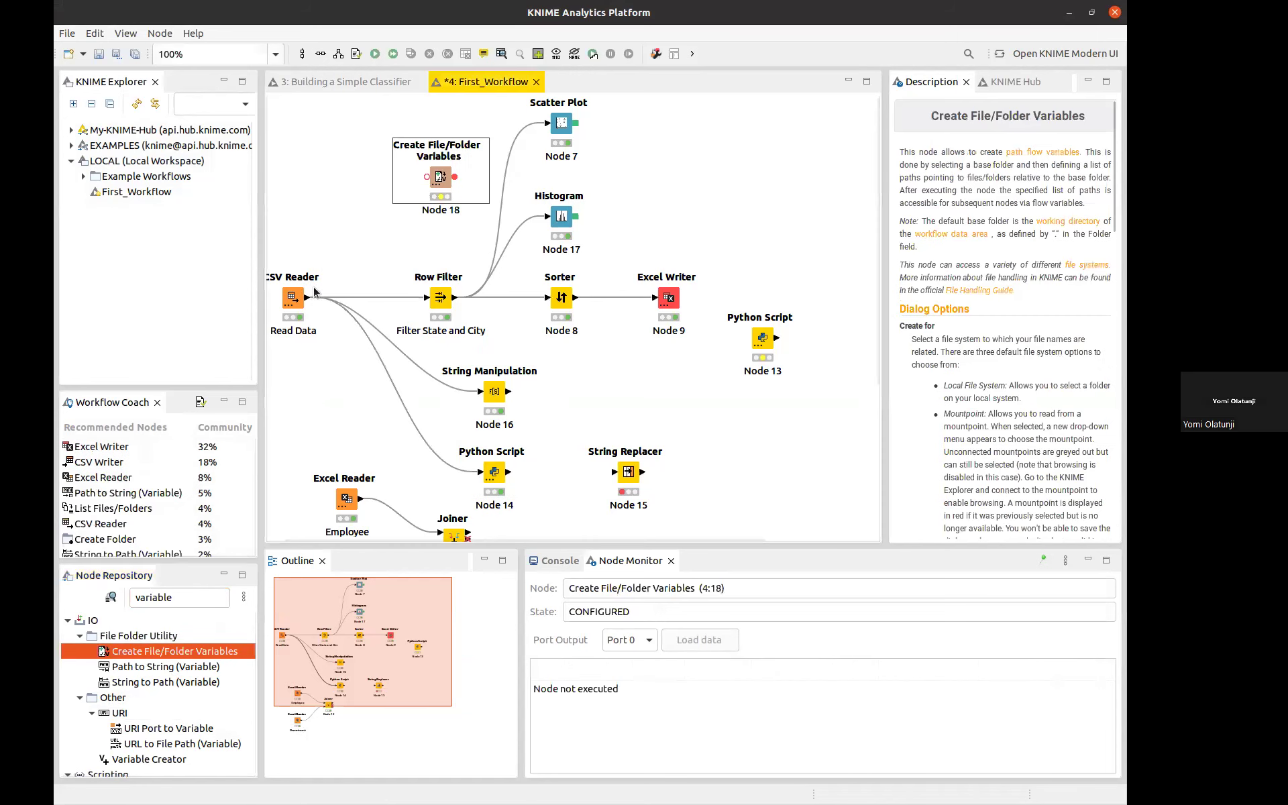
pyautogui.doubleClick(443, 175)
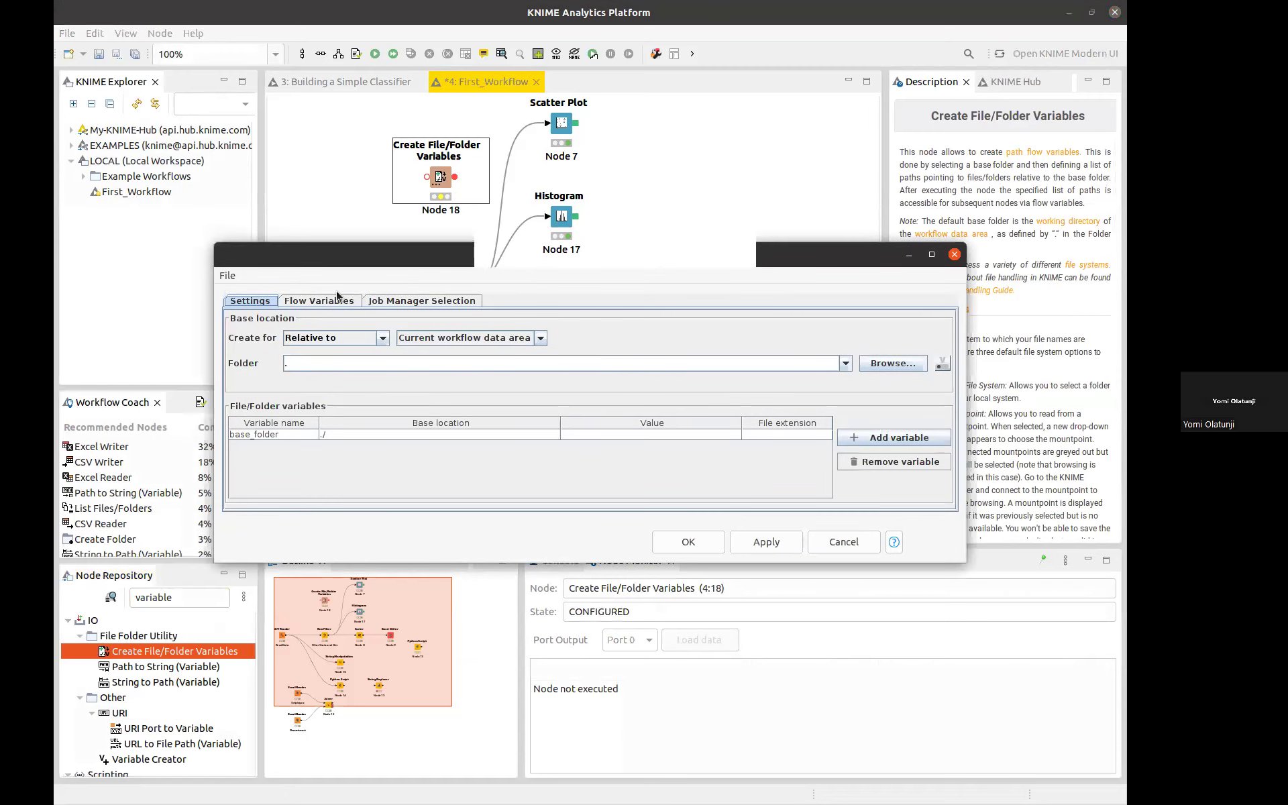
pyautogui.click(421, 300)
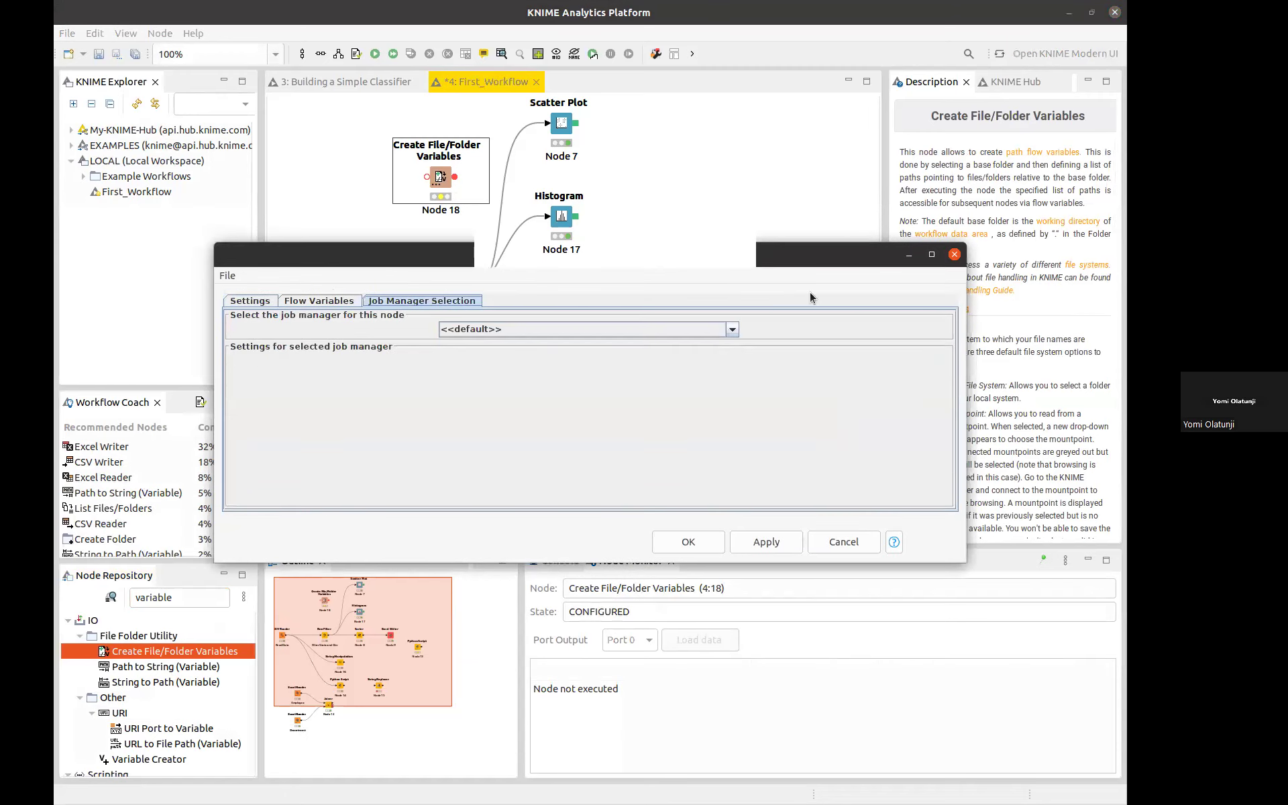
pyautogui.click(954, 254)
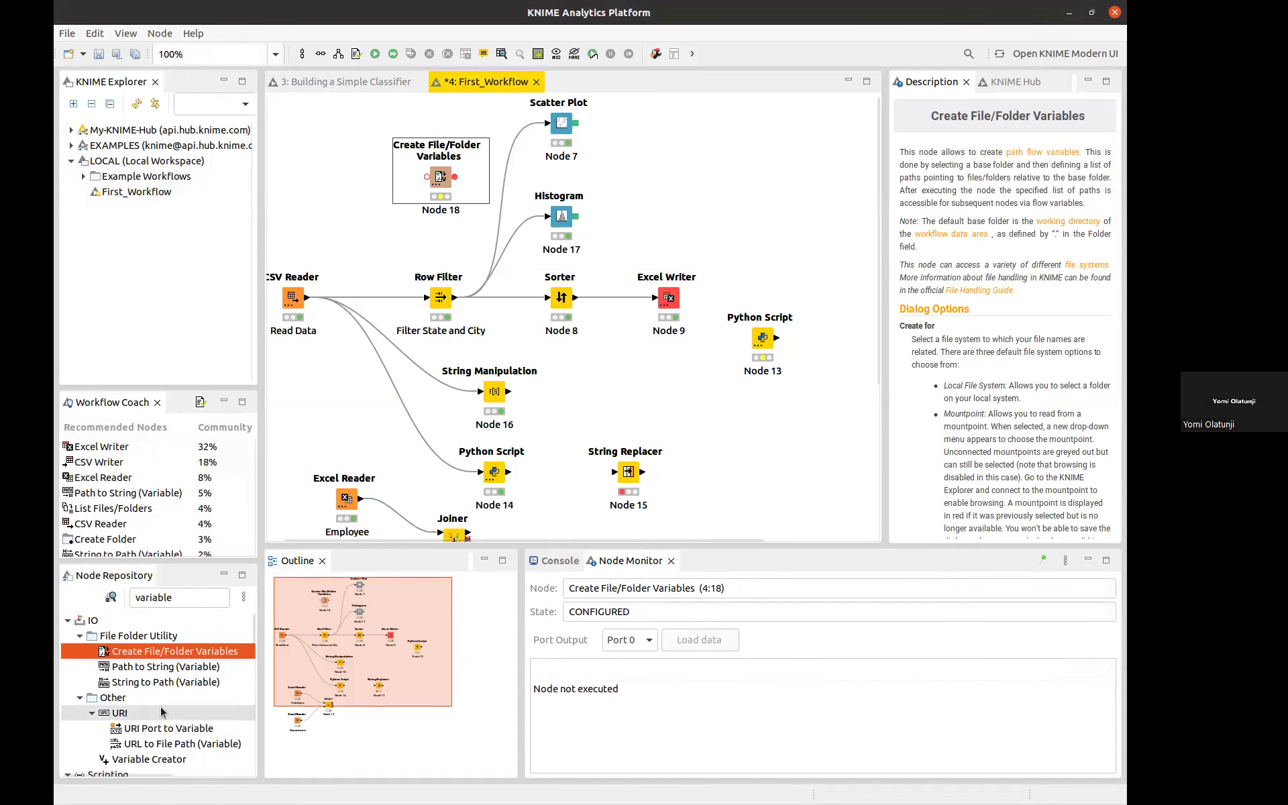
# Replace the Create File/Folder Variables node with a Variable Creator node, then view its variable settings and close the dialog unchanged.
pyautogui.scroll(-1, 156, 718)
pyautogui.moveTo(136, 736); pyautogui.dragTo(351, 342)
pyautogui.moveTo(438, 178); pyautogui.dragTo(439, 183)
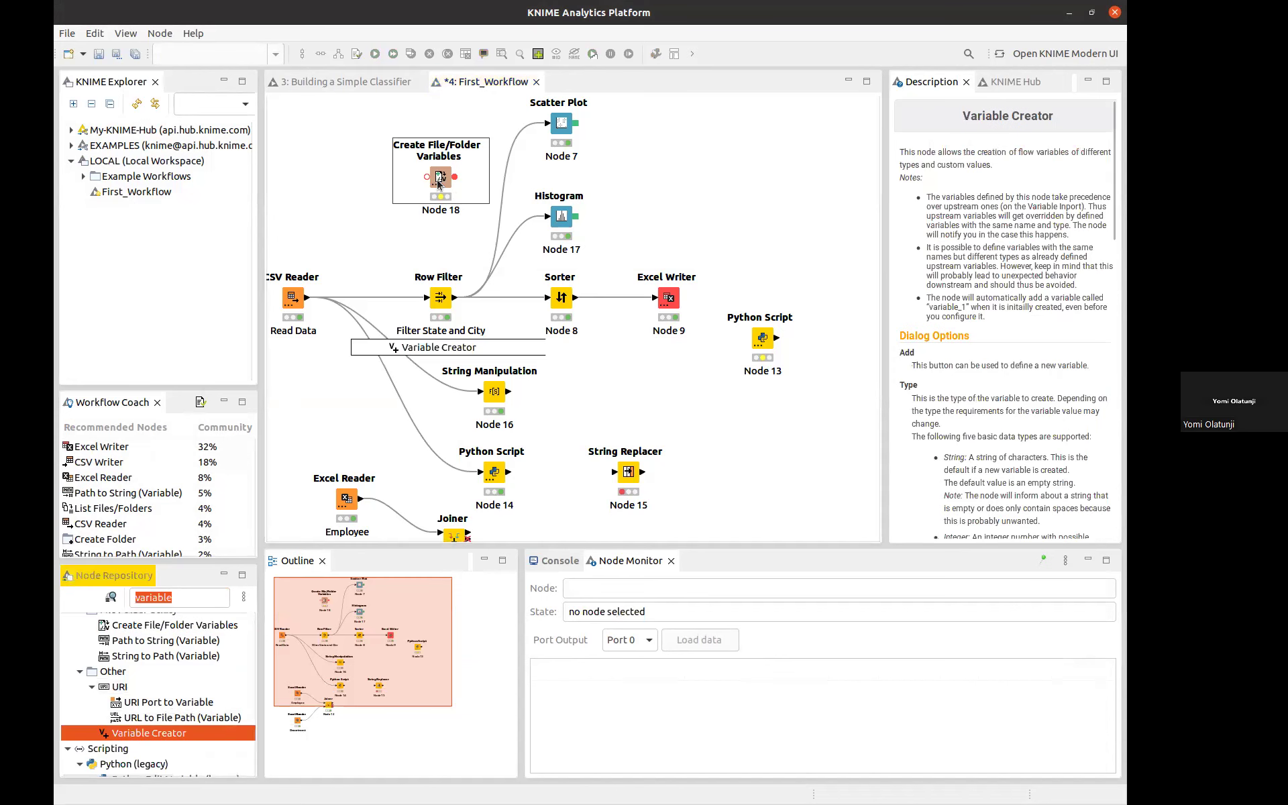
pyautogui.click(735, 421)
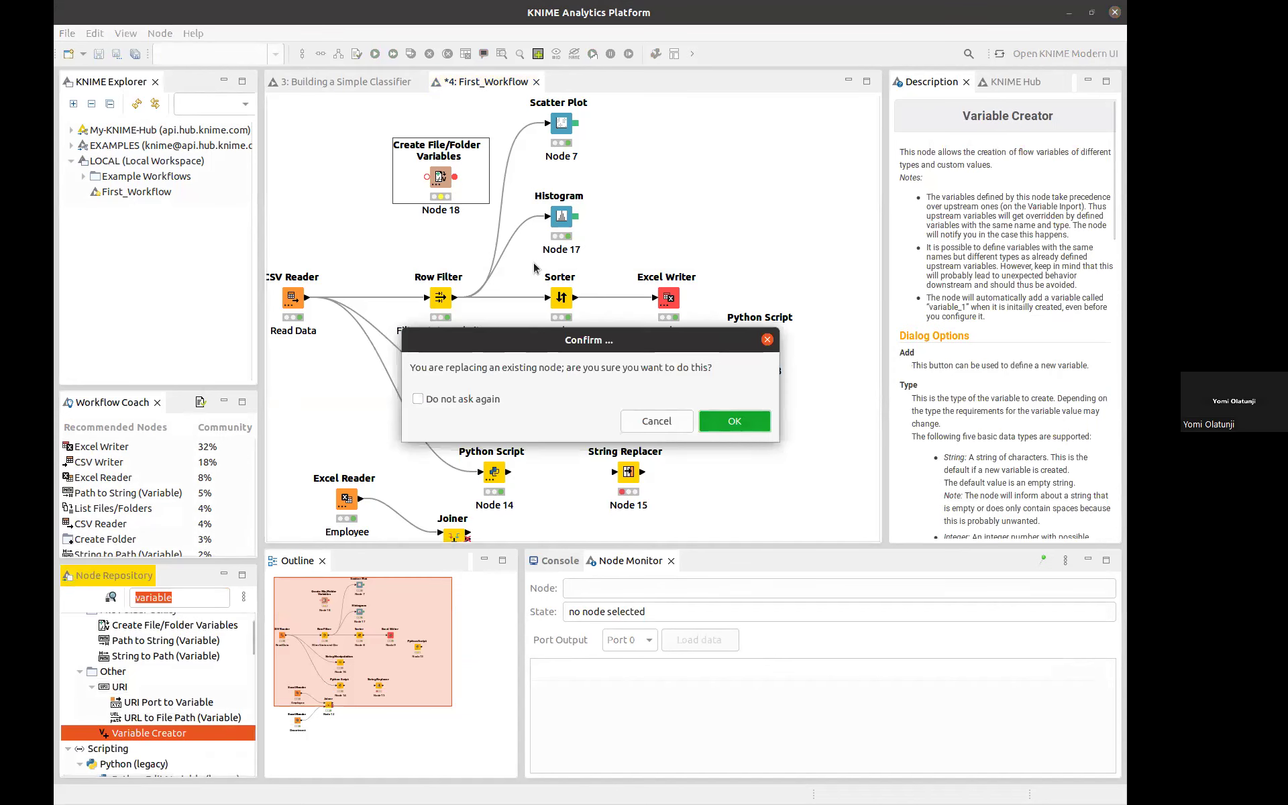
pyautogui.doubleClick(437, 179)
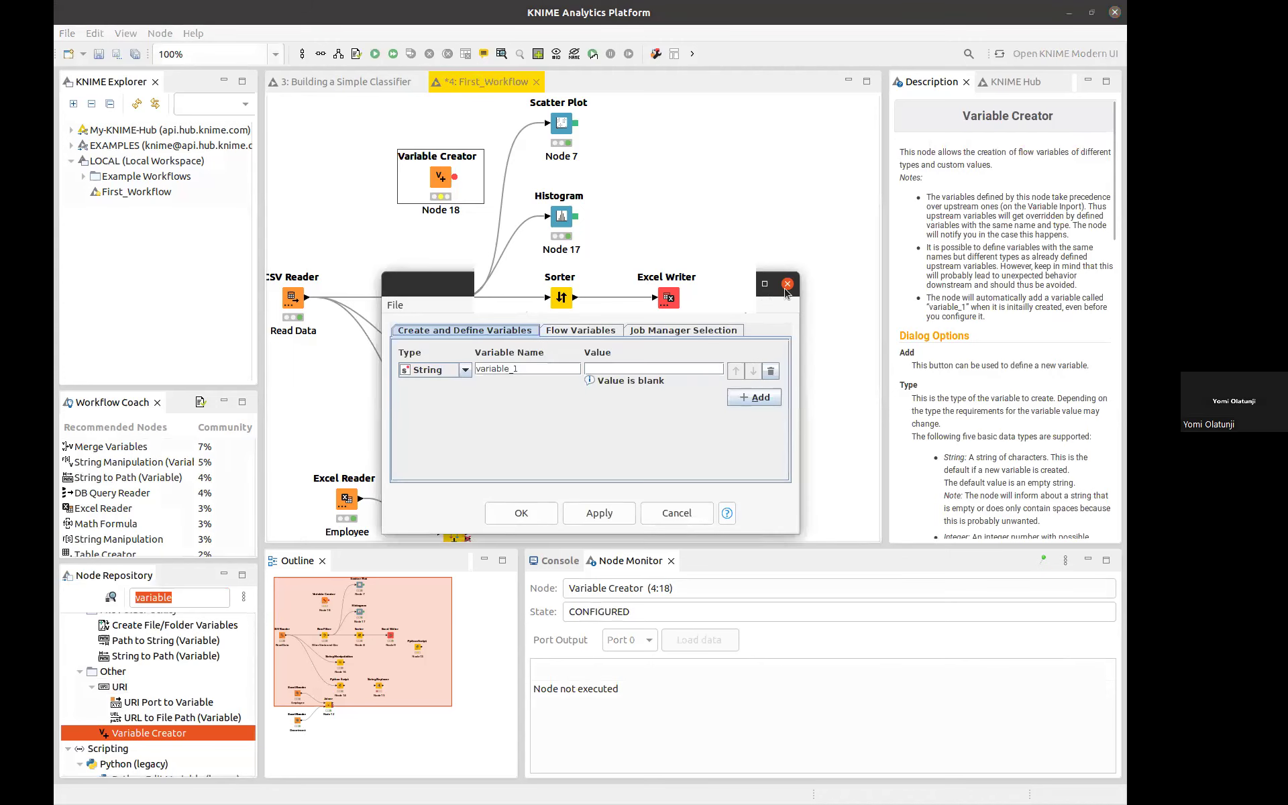
pyautogui.click(787, 284)
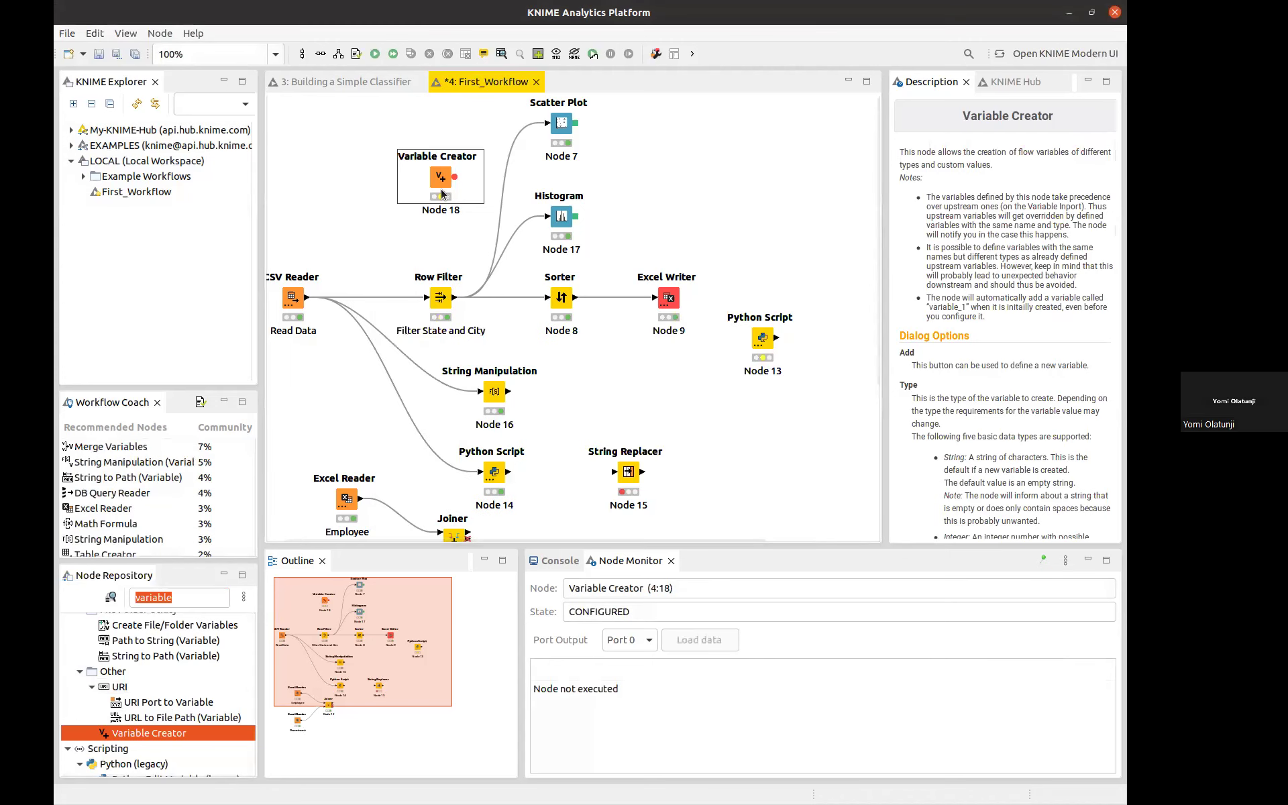
# Rearrange the canvas by shifting Row Filter, Histogram and Scatter Plot to the right and moving Variable Creator down and left.
pyautogui.click(442, 193)
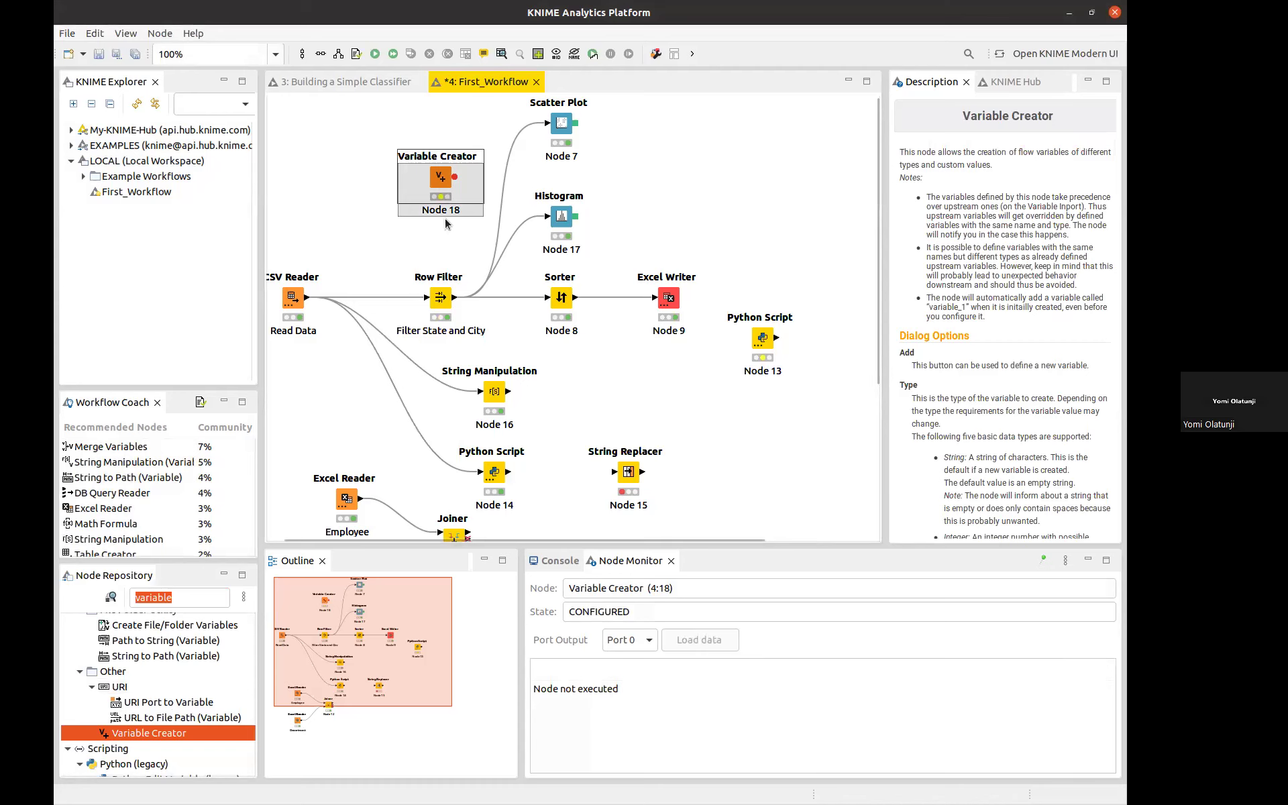
pyautogui.moveTo(442, 300); pyautogui.dragTo(467, 298)
pyautogui.moveTo(561, 216); pyautogui.dragTo(602, 202)
pyautogui.moveTo(562, 122); pyautogui.dragTo(603, 116)
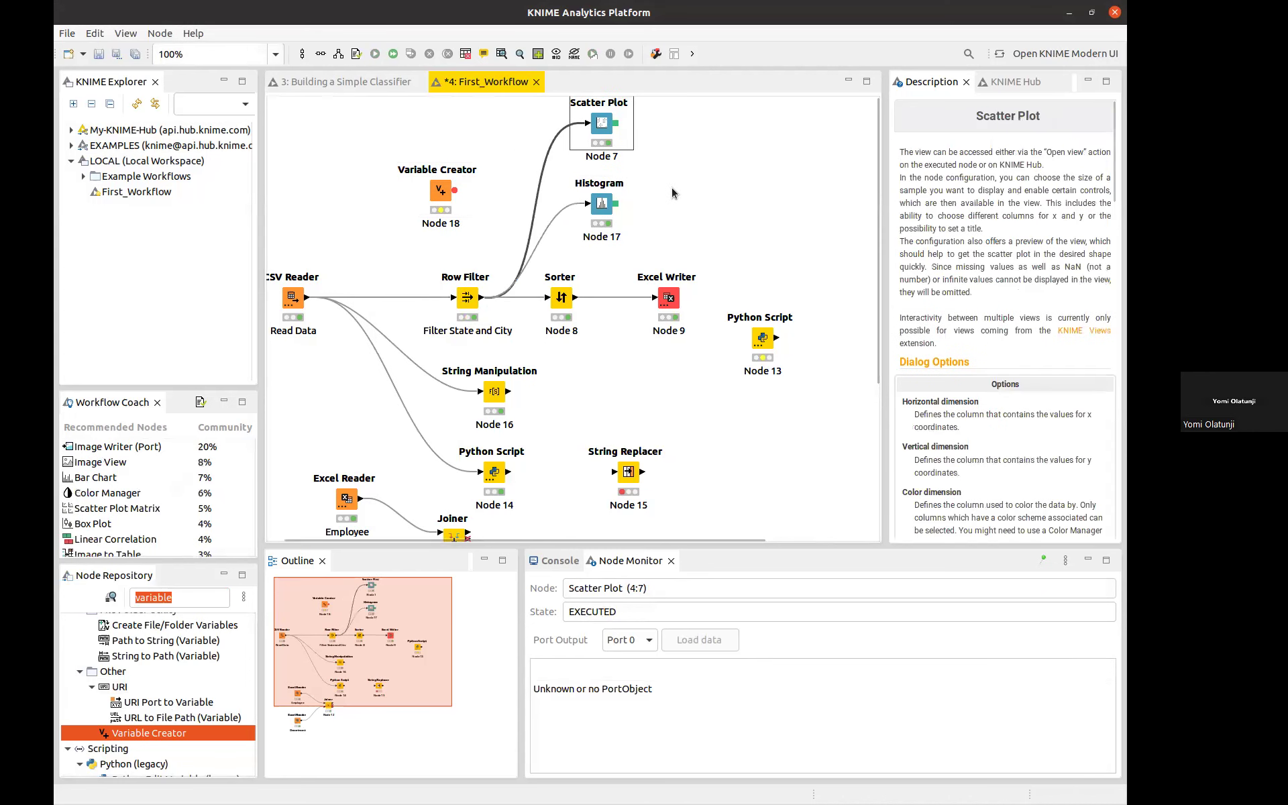
pyautogui.moveTo(442, 187); pyautogui.dragTo(396, 194)
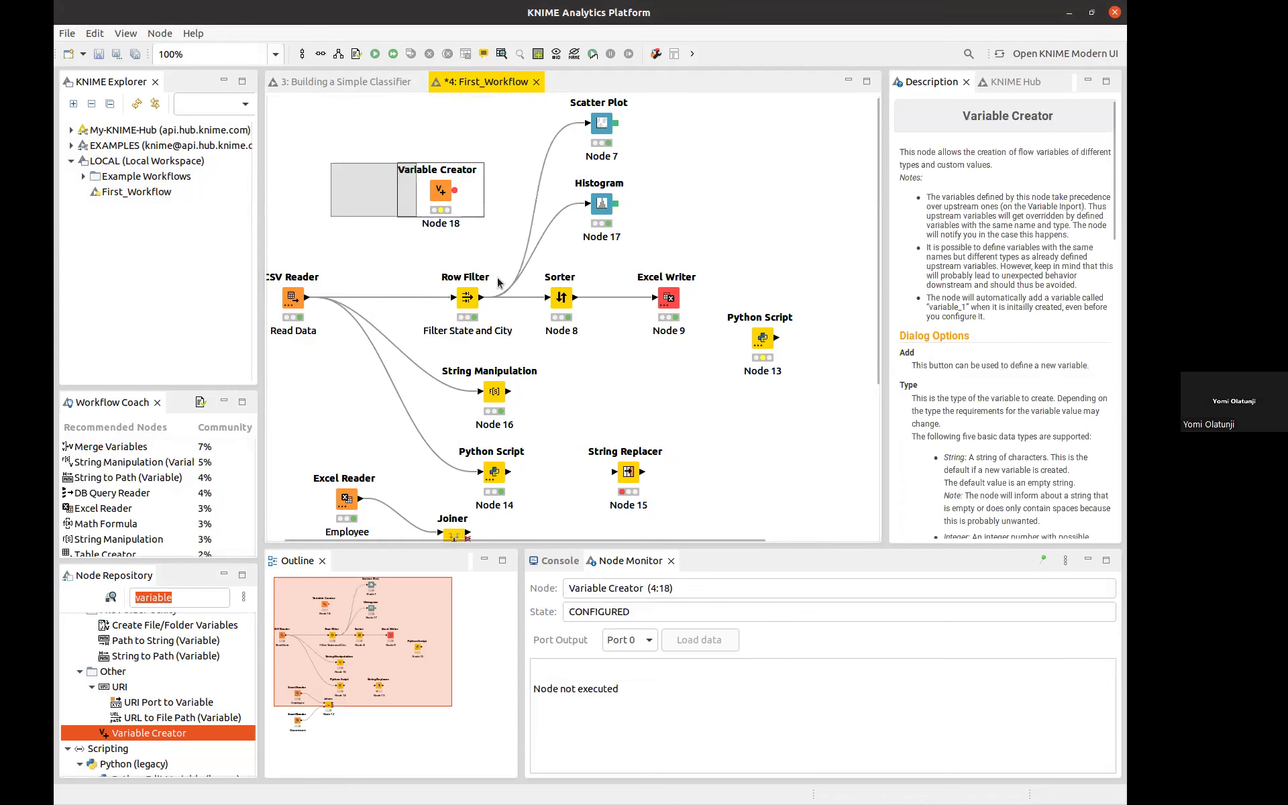
# Define a string variable State with the Row Filter's value Texas in the Variable Creator, add a second variable row, and apply the settings.
pyautogui.doubleClick(464, 297)
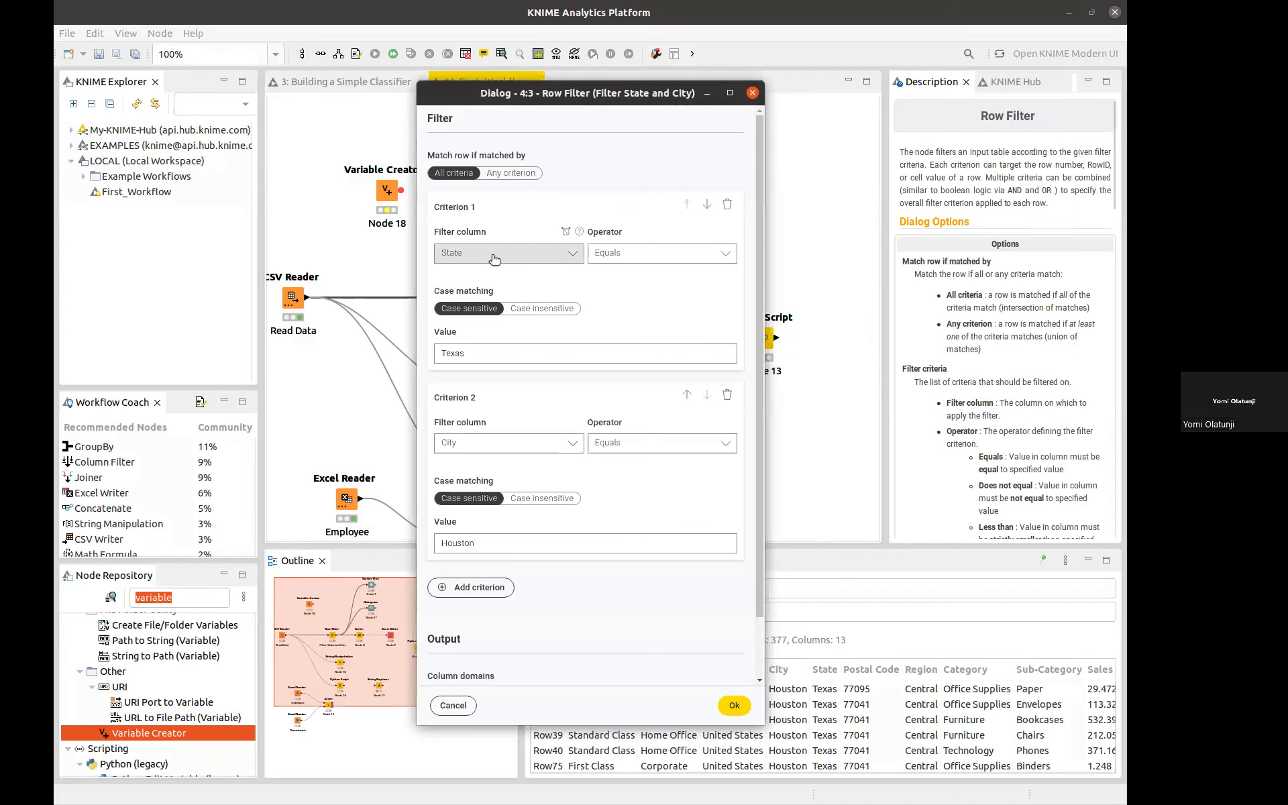
pyautogui.doubleClick(468, 353)
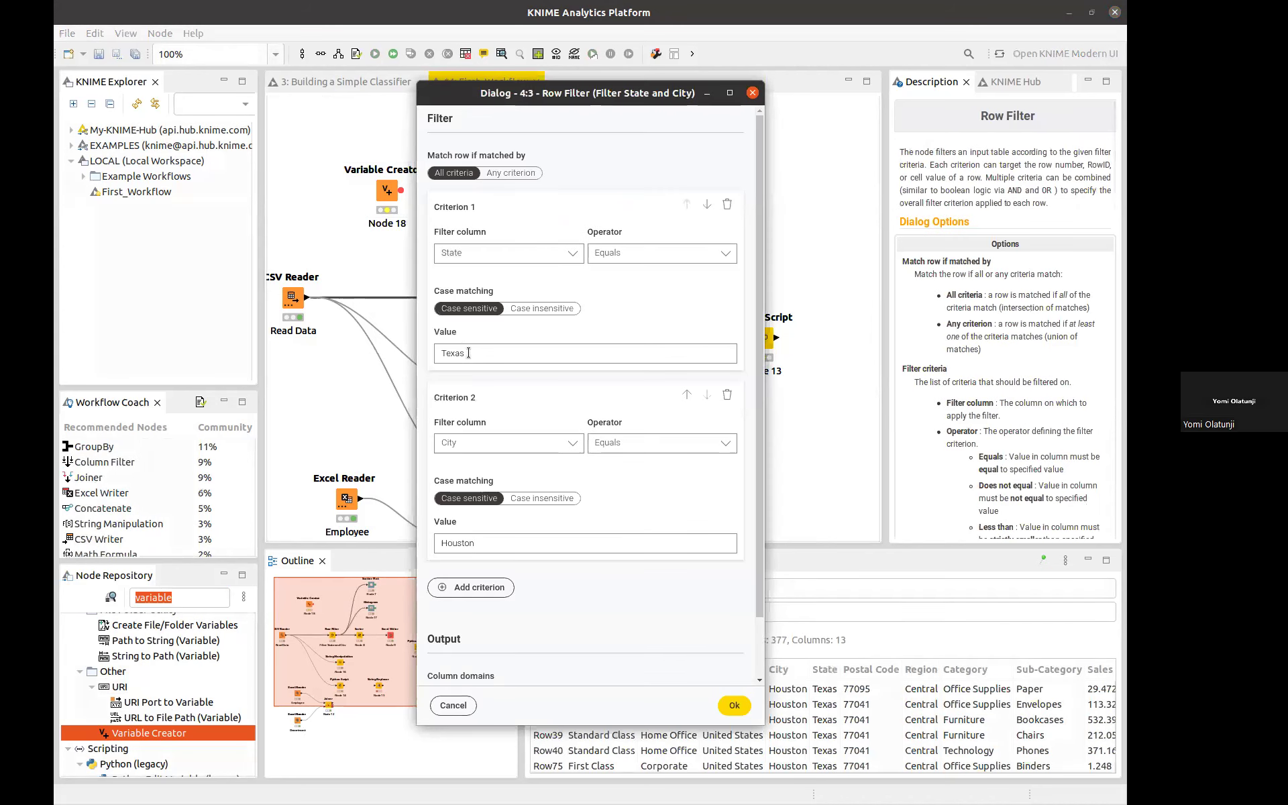
pyautogui.click(752, 97)
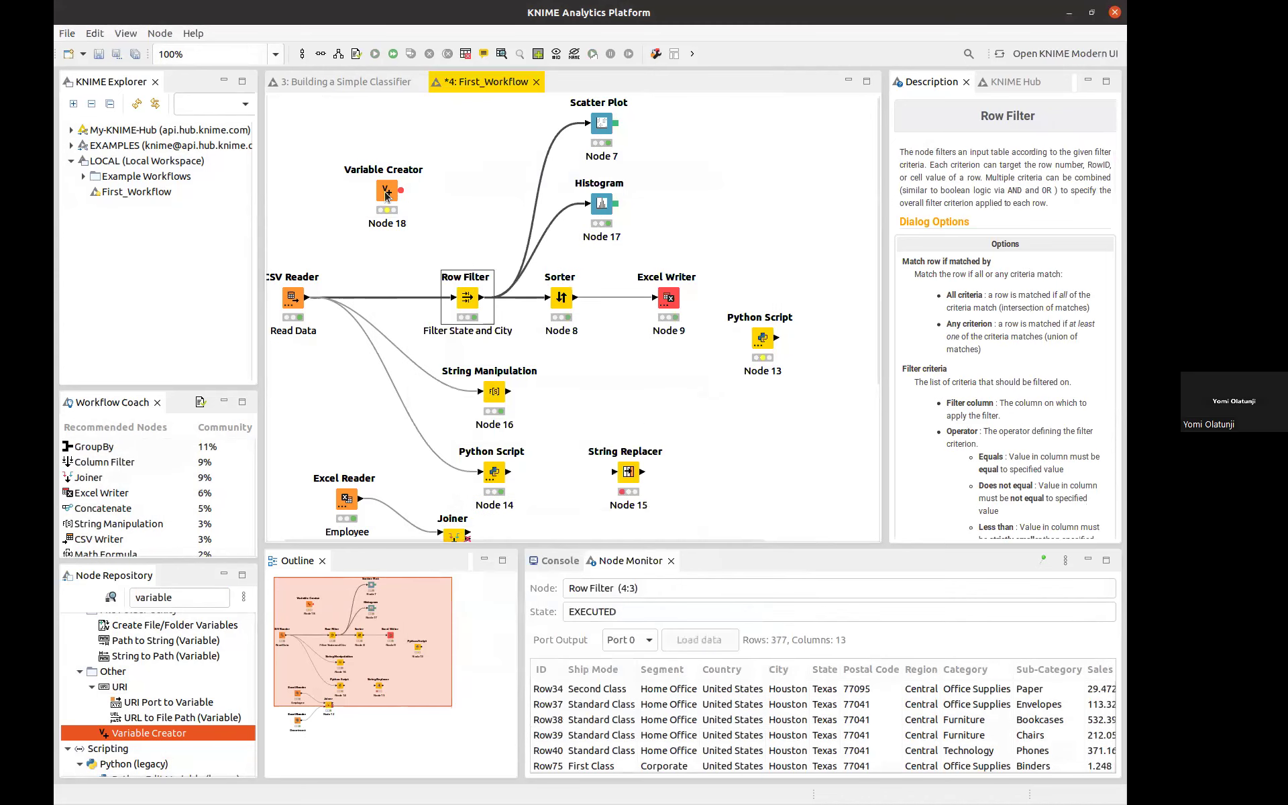
pyautogui.doubleClick(387, 193)
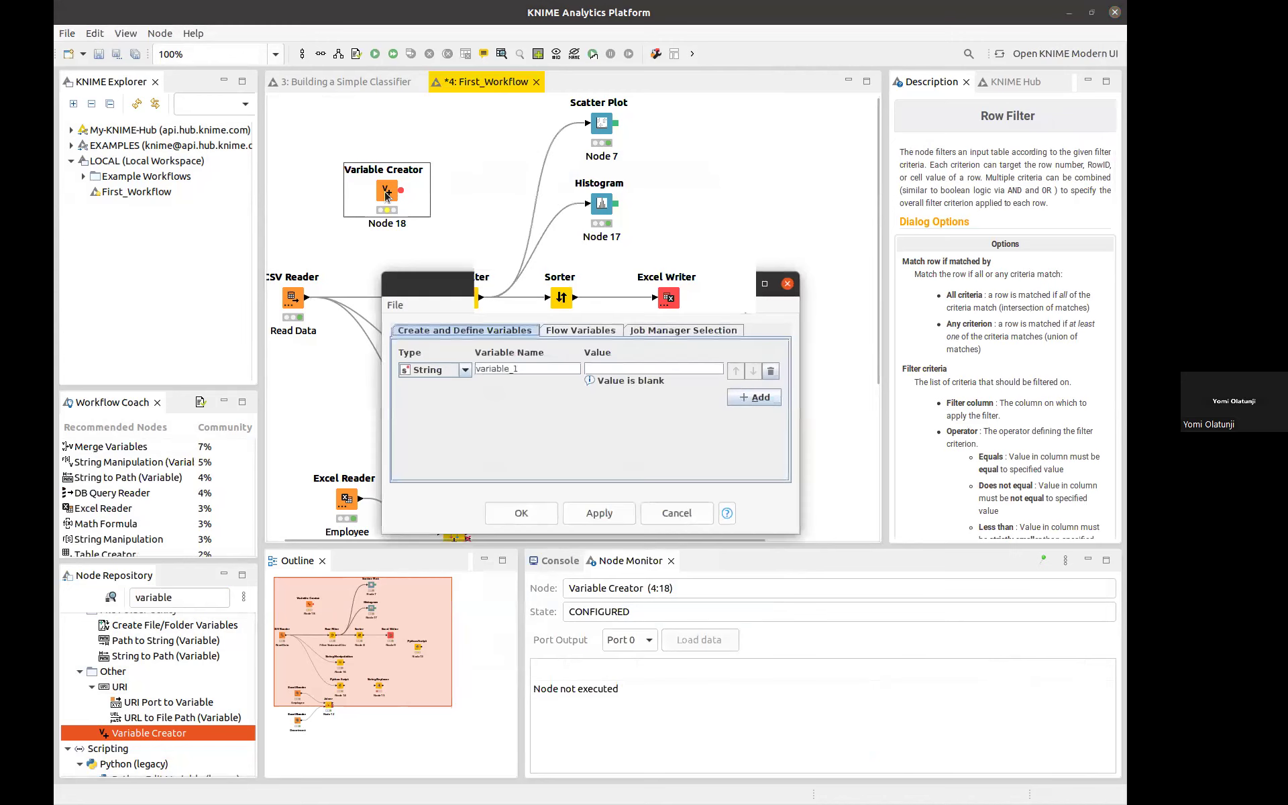
pyautogui.click(616, 364)
pyautogui.write('Texas')
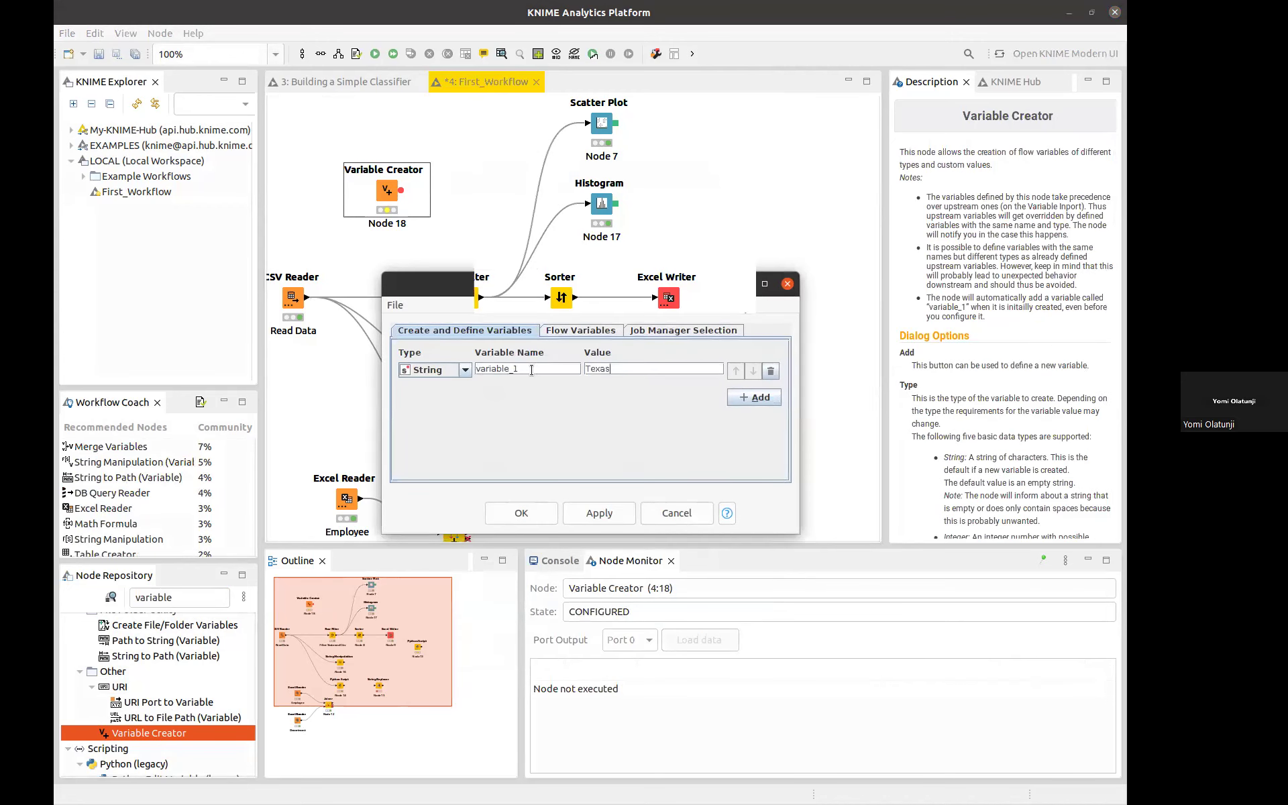
pyautogui.doubleClick(526, 369)
pyautogui.write('State')
pyautogui.click(749, 400)
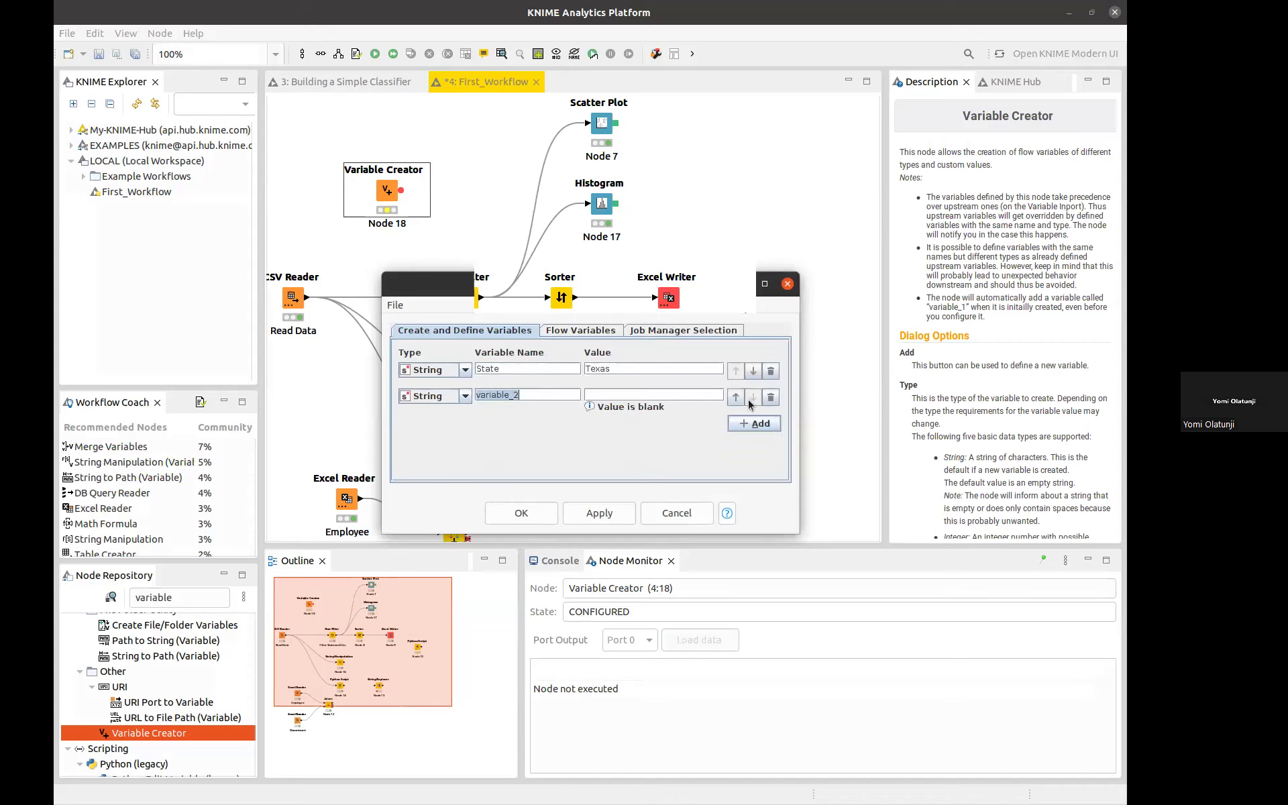
pyautogui.click(522, 513)
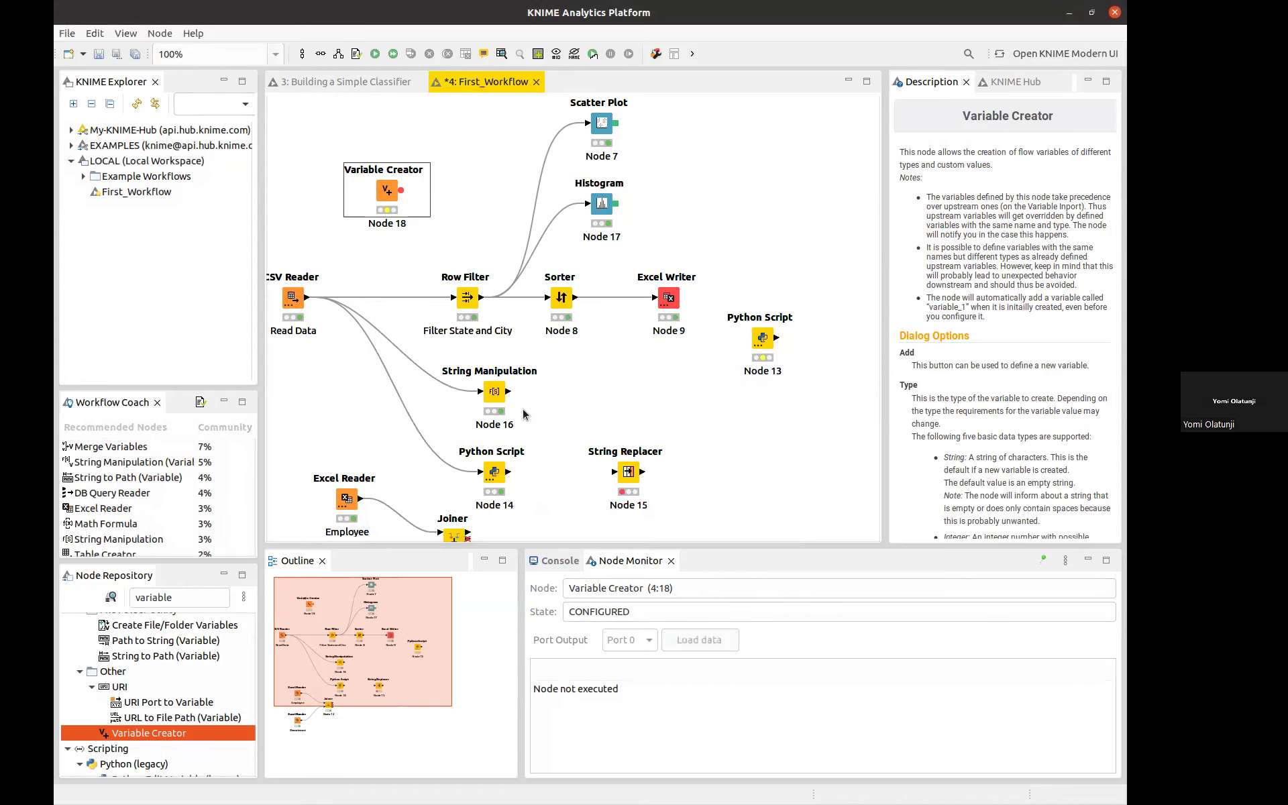
# Copy the Row Filter's city value and define the Variable Creator's second string variable as City with the value Houston.
pyautogui.doubleClick(468, 298)
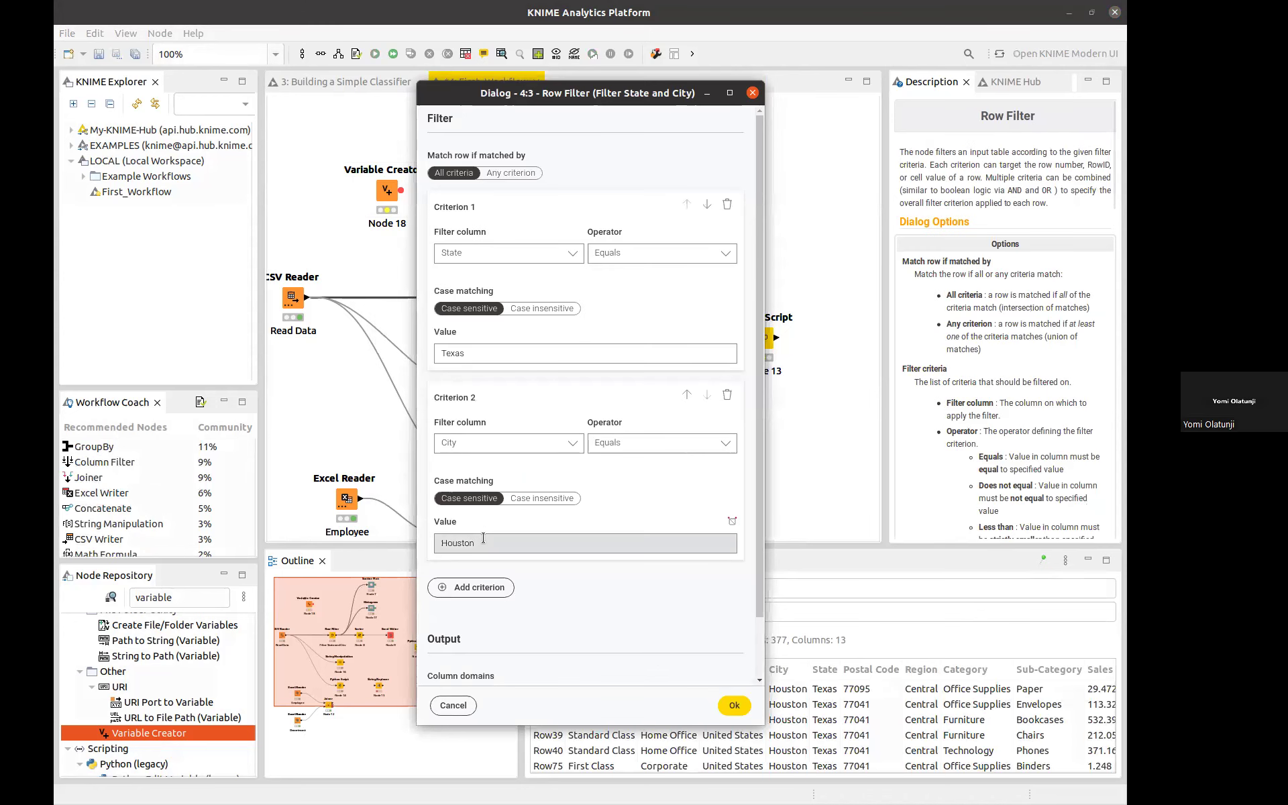
pyautogui.moveTo(436, 545); pyautogui.dragTo(489, 538)
pyautogui.hotkey('ctrl', 'c')
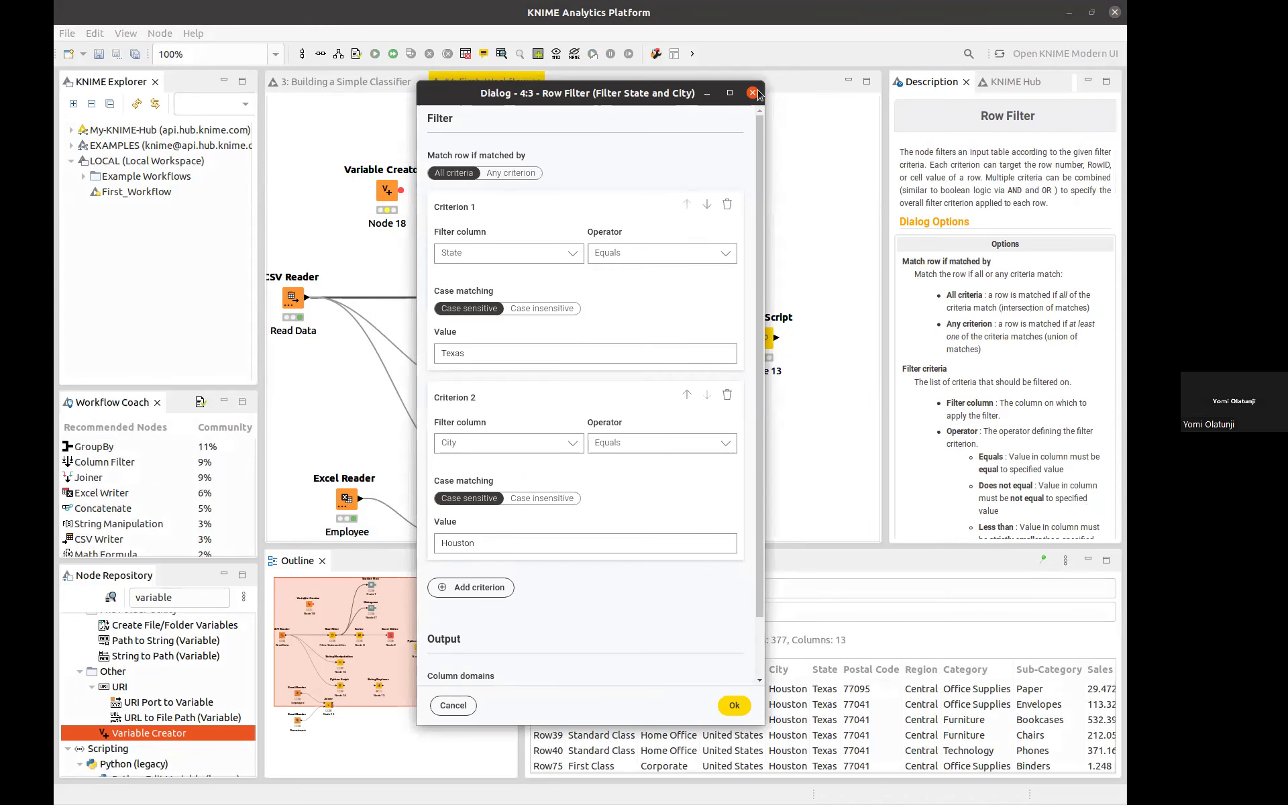
pyautogui.click(754, 93)
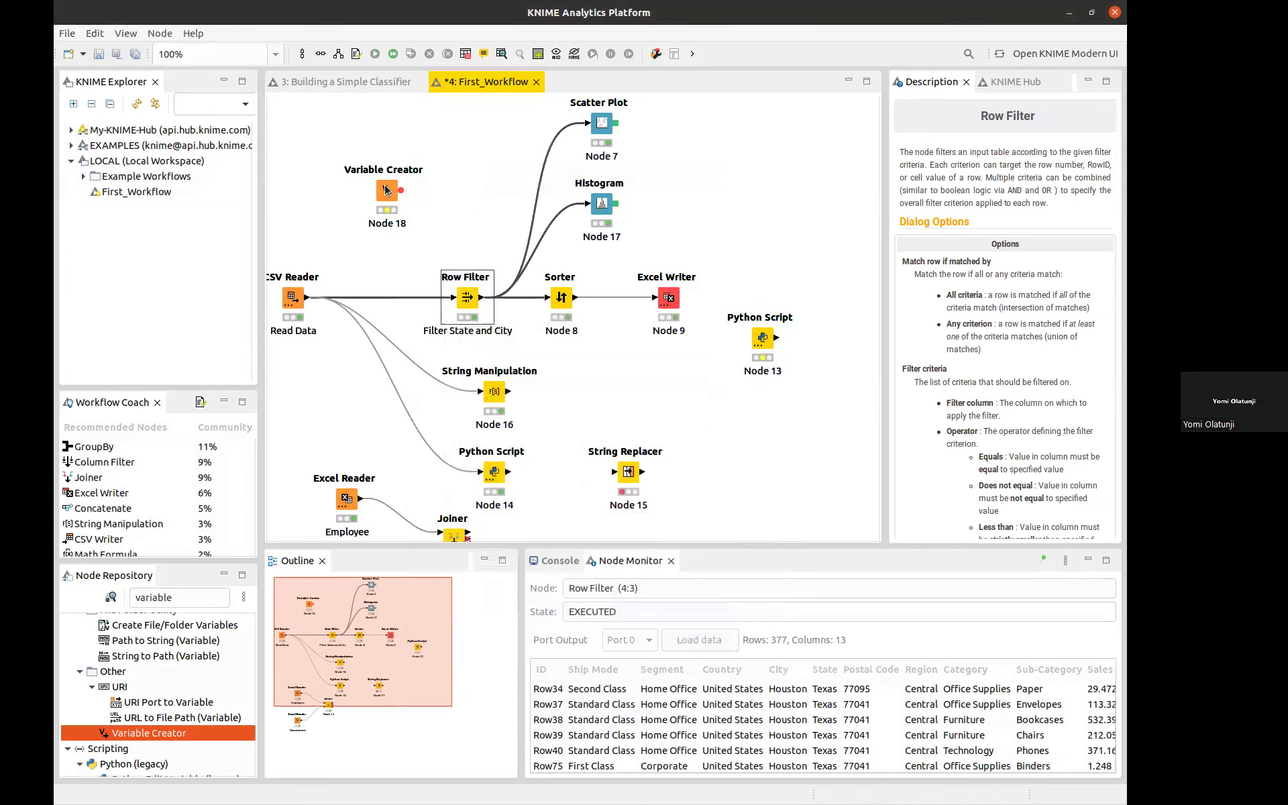
pyautogui.doubleClick(387, 189)
pyautogui.doubleClick(482, 396)
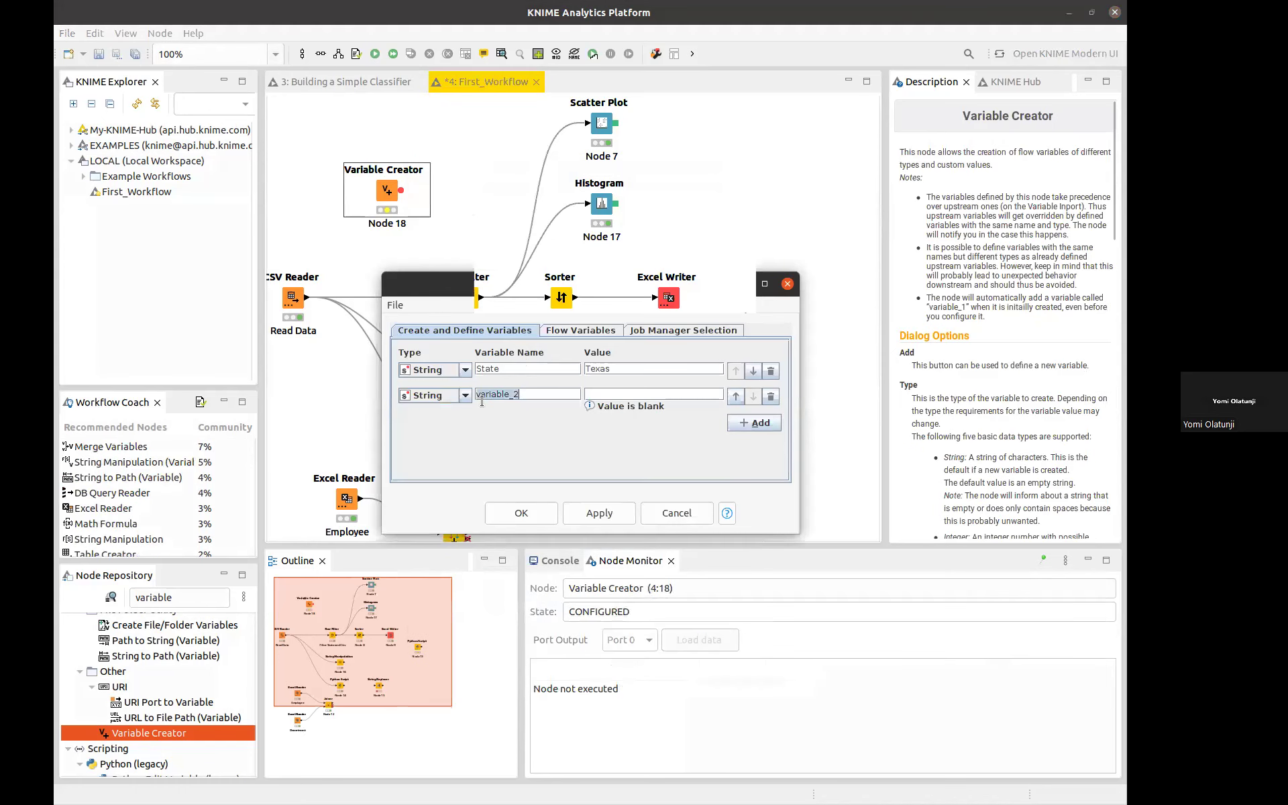
pyautogui.write('Texas')
pyautogui.doubleClick(534, 394)
pyautogui.write('City')
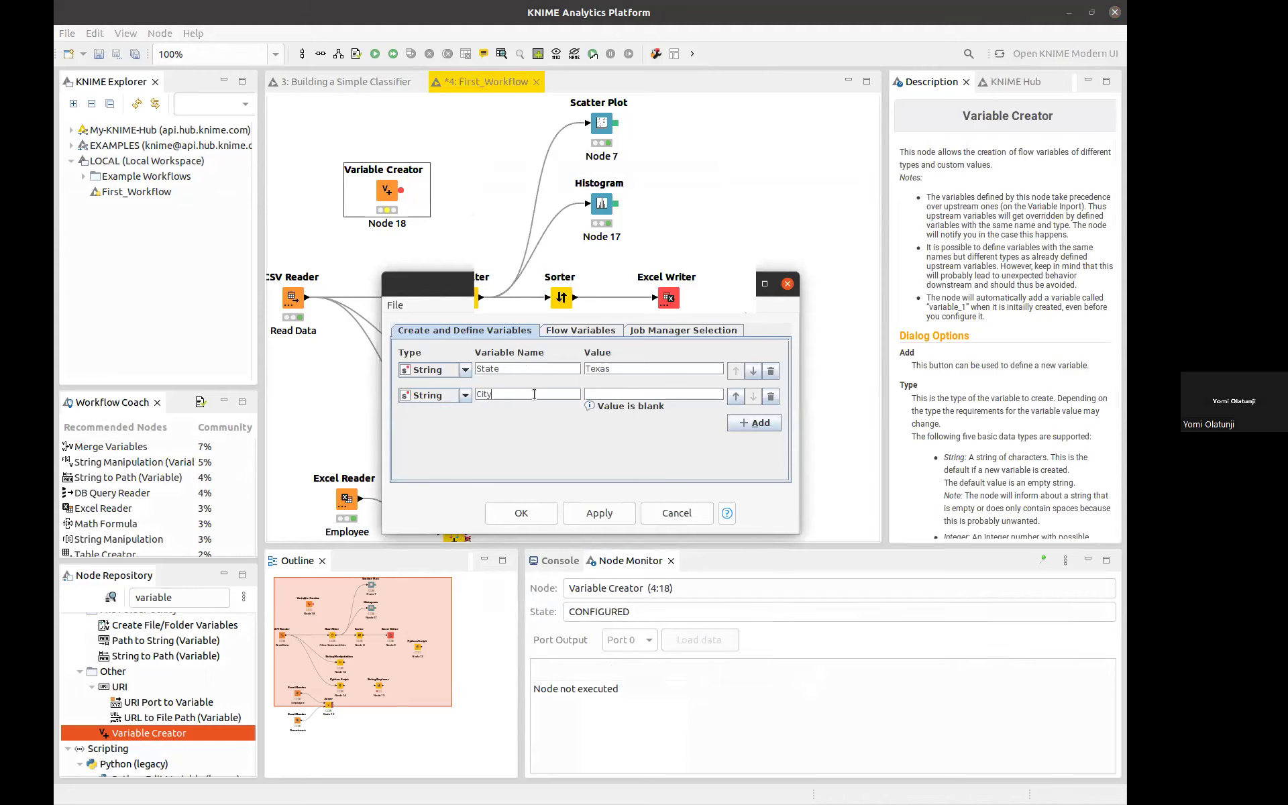
pyautogui.write('Houston')
pyautogui.click(512, 516)
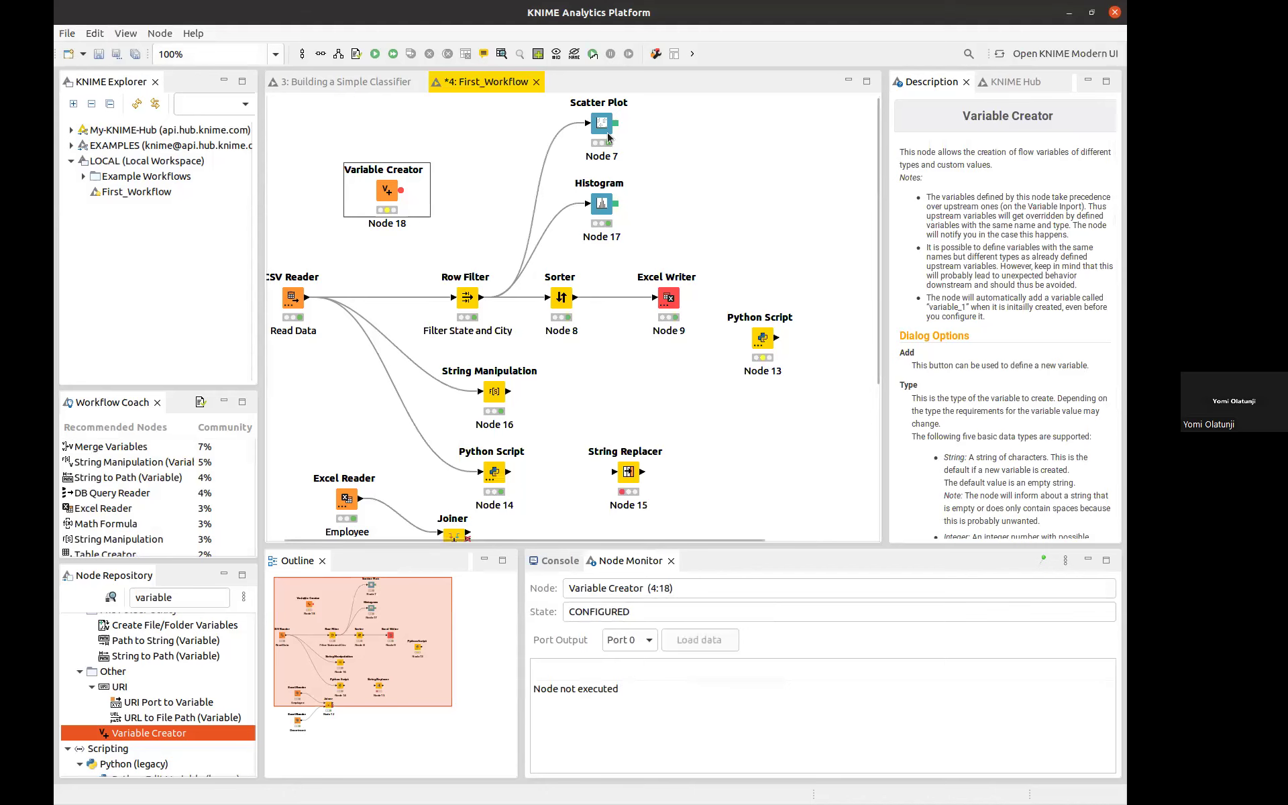
# Spread out the workflow by moving Scatter Plot, Histogram, Row Filter, Sorter and Excel Writer to the right and the unconnected Python Script node down.
pyautogui.moveTo(612, 129); pyautogui.dragTo(705, 129)
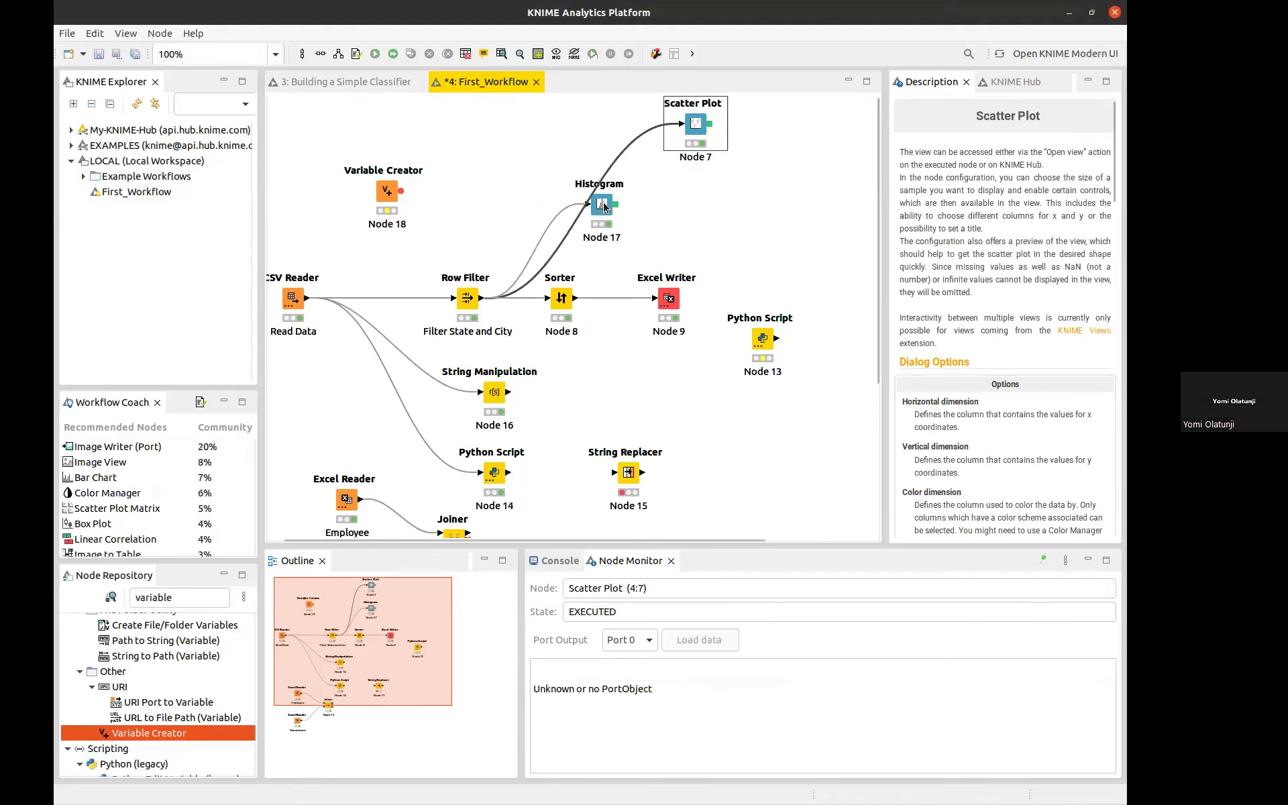
pyautogui.moveTo(605, 206); pyautogui.dragTo(685, 192)
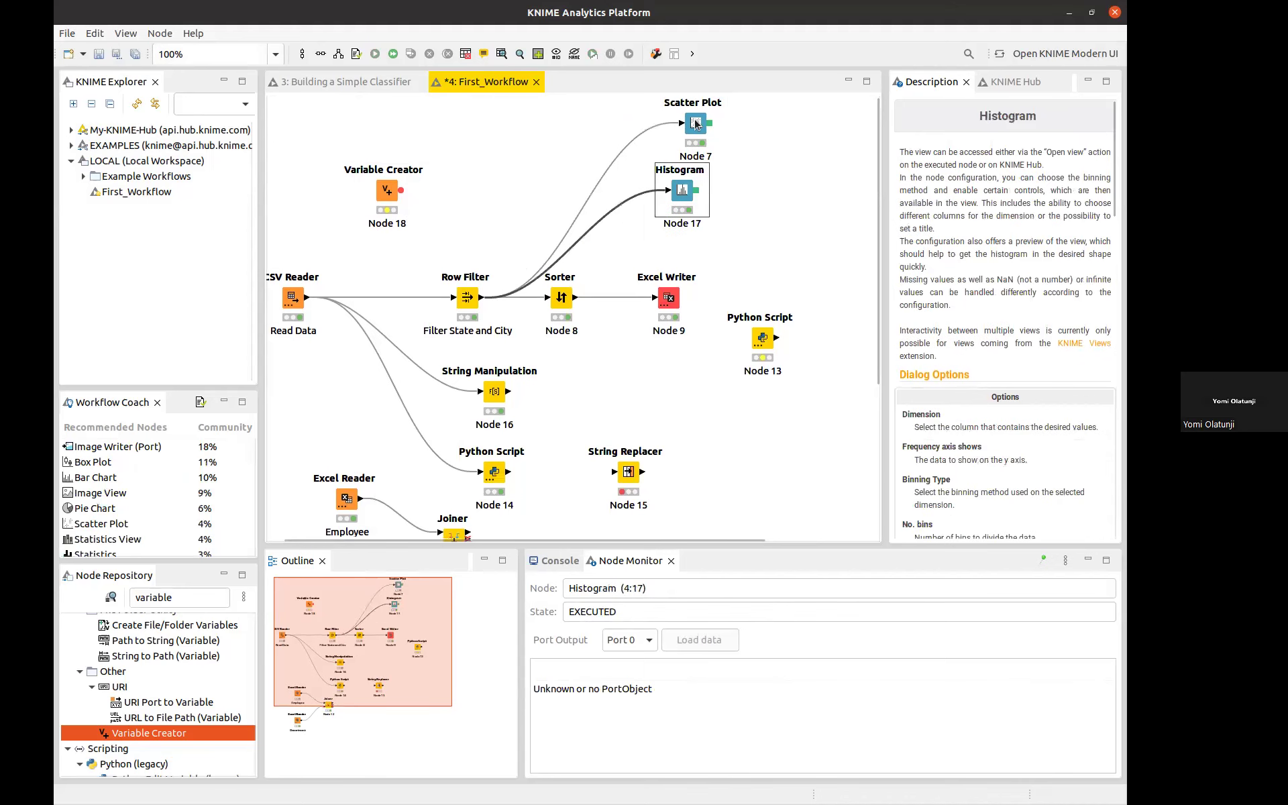
pyautogui.moveTo(695, 123); pyautogui.dragTo(668, 123)
pyautogui.moveTo(677, 197); pyautogui.dragTo(664, 211)
pyautogui.moveTo(566, 299); pyautogui.dragTo(593, 298)
pyautogui.moveTo(671, 297); pyautogui.dragTo(673, 299)
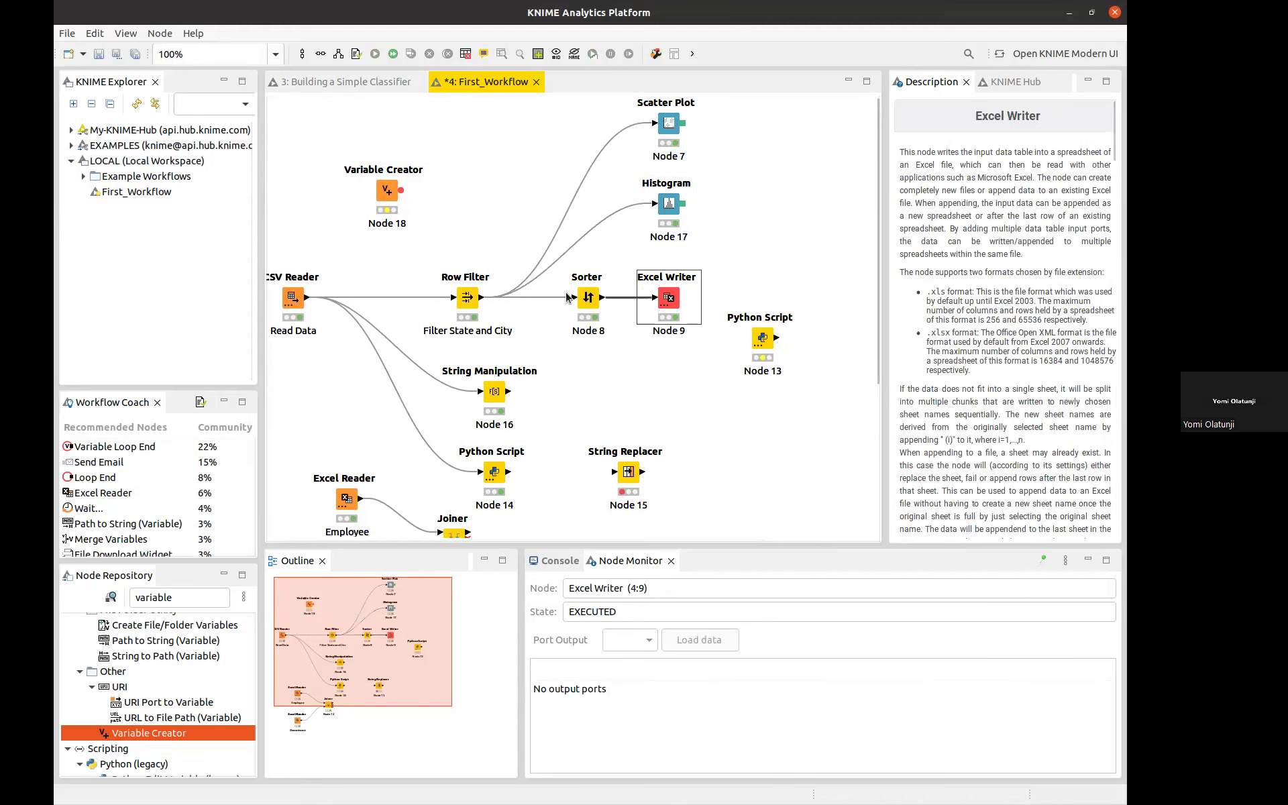
pyautogui.moveTo(475, 302); pyautogui.dragTo(501, 302)
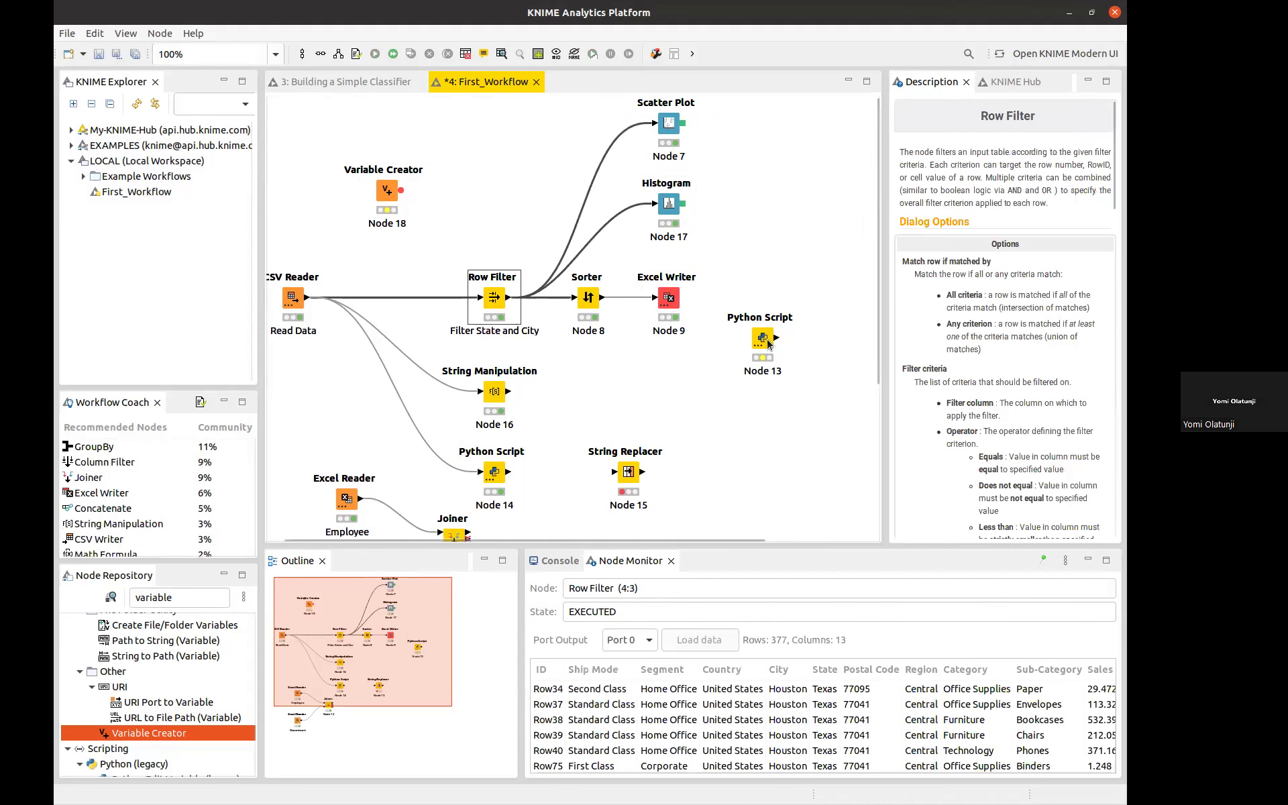
pyautogui.moveTo(768, 342); pyautogui.dragTo(768, 409)
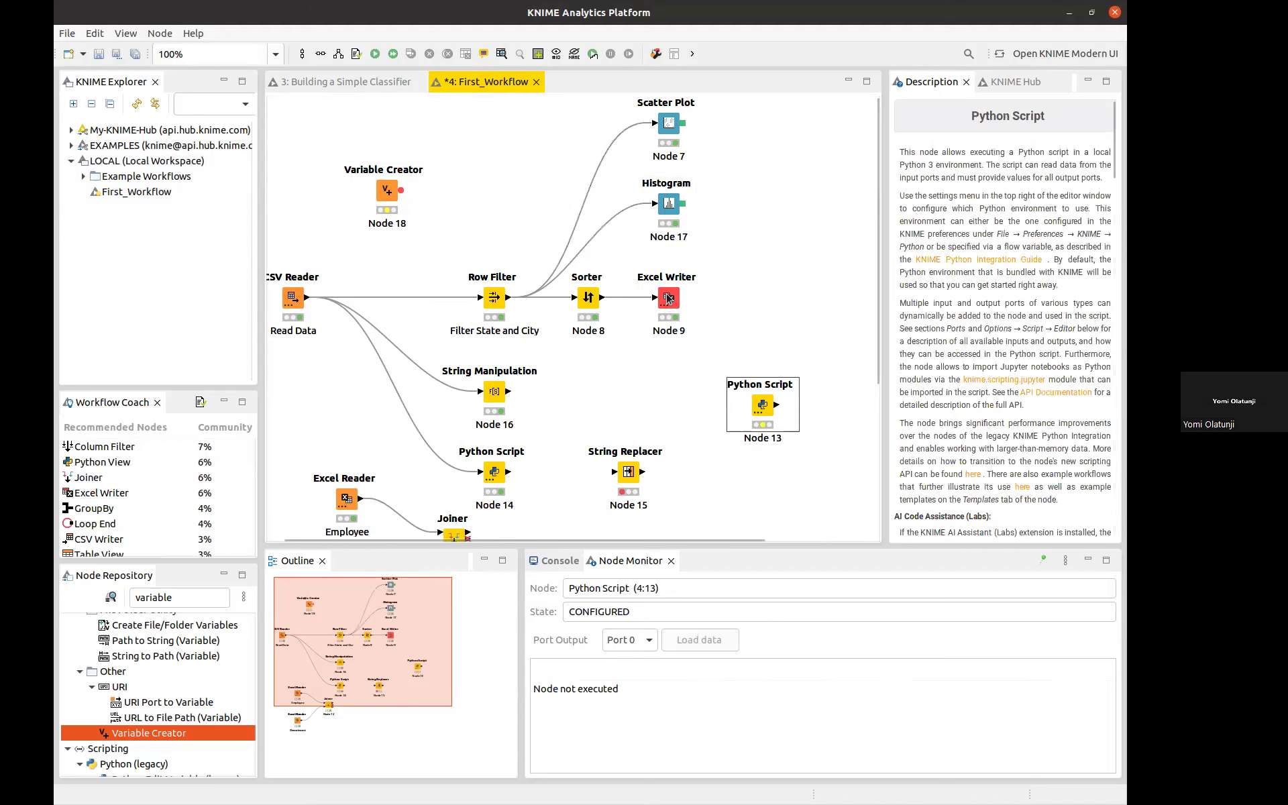
pyautogui.moveTo(669, 299); pyautogui.dragTo(749, 299)
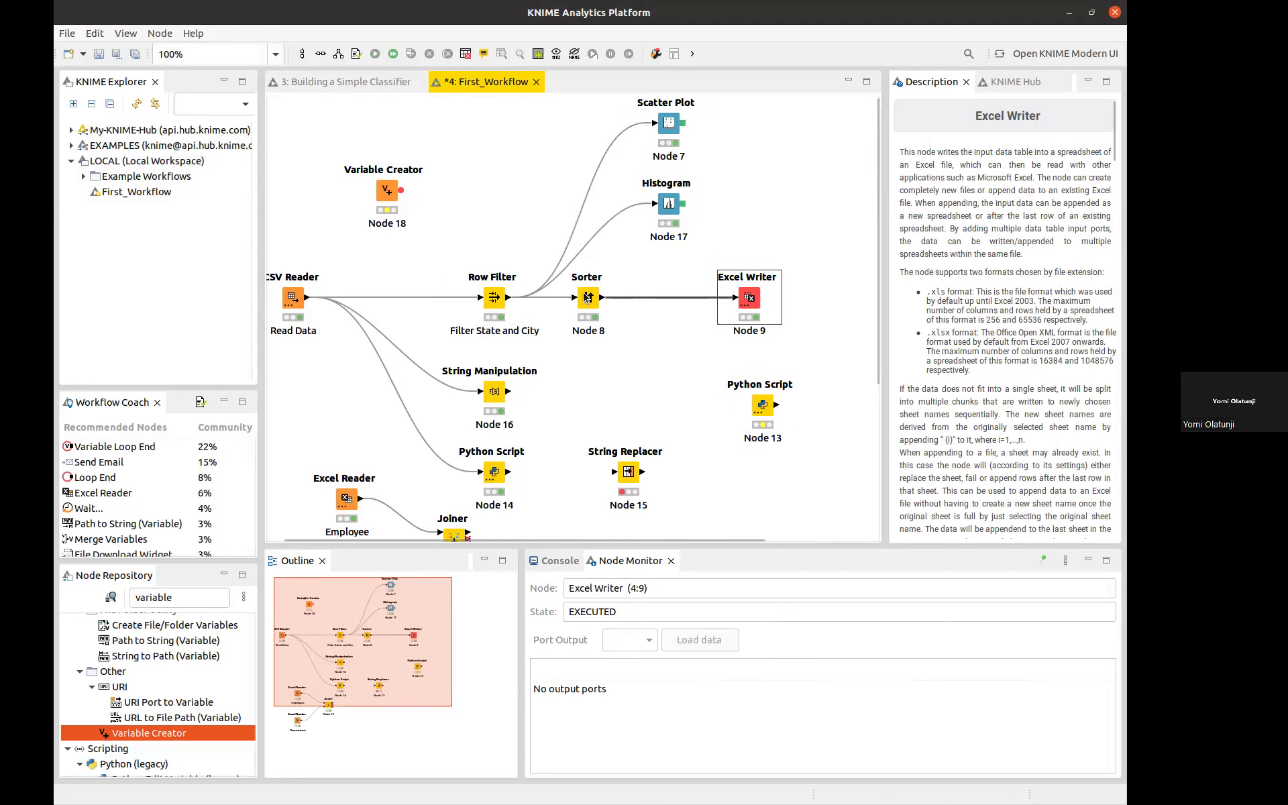
pyautogui.moveTo(619, 294); pyautogui.dragTo(659, 293)
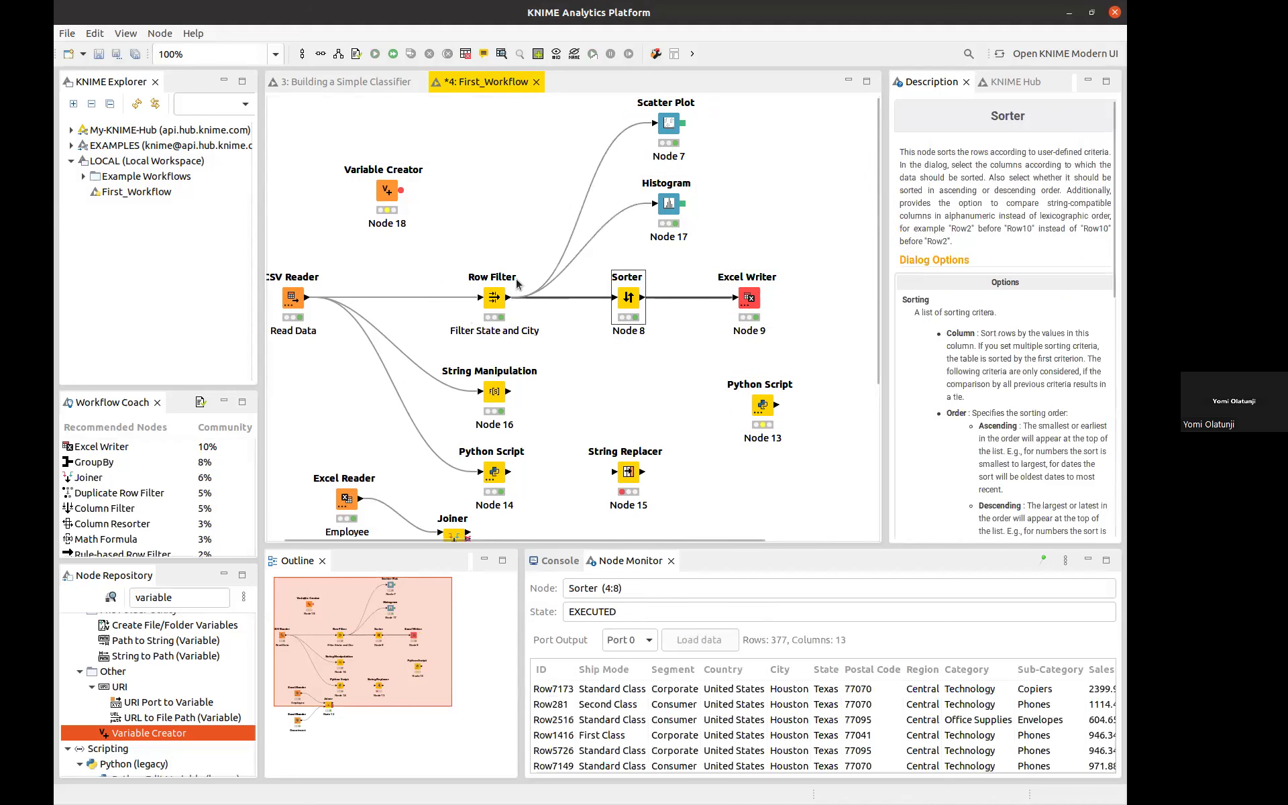
# Review the Row Filter's criteria without changes and connect the Variable Creator's flow variable output to the Row Filter.
pyautogui.doubleClick(489, 295)
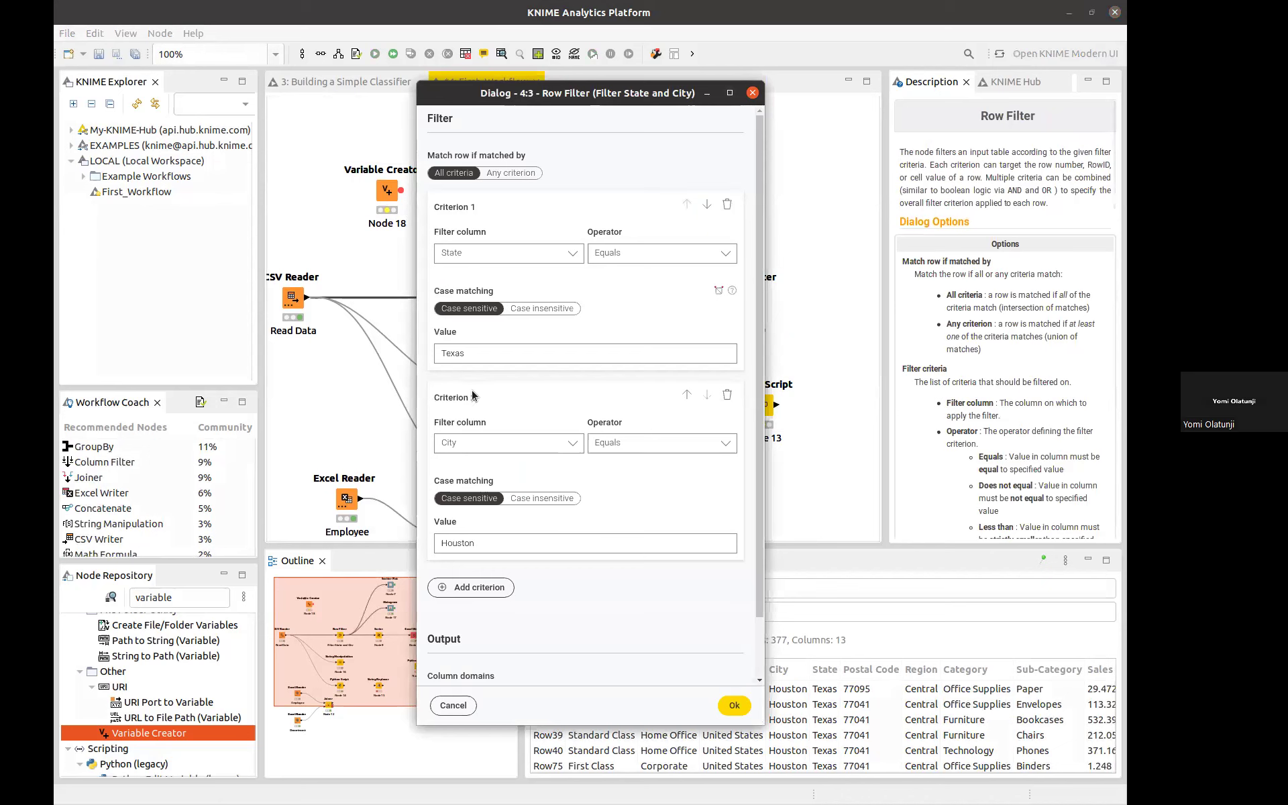
pyautogui.click(752, 93)
pyautogui.moveTo(403, 192); pyautogui.dragTo(500, 284)
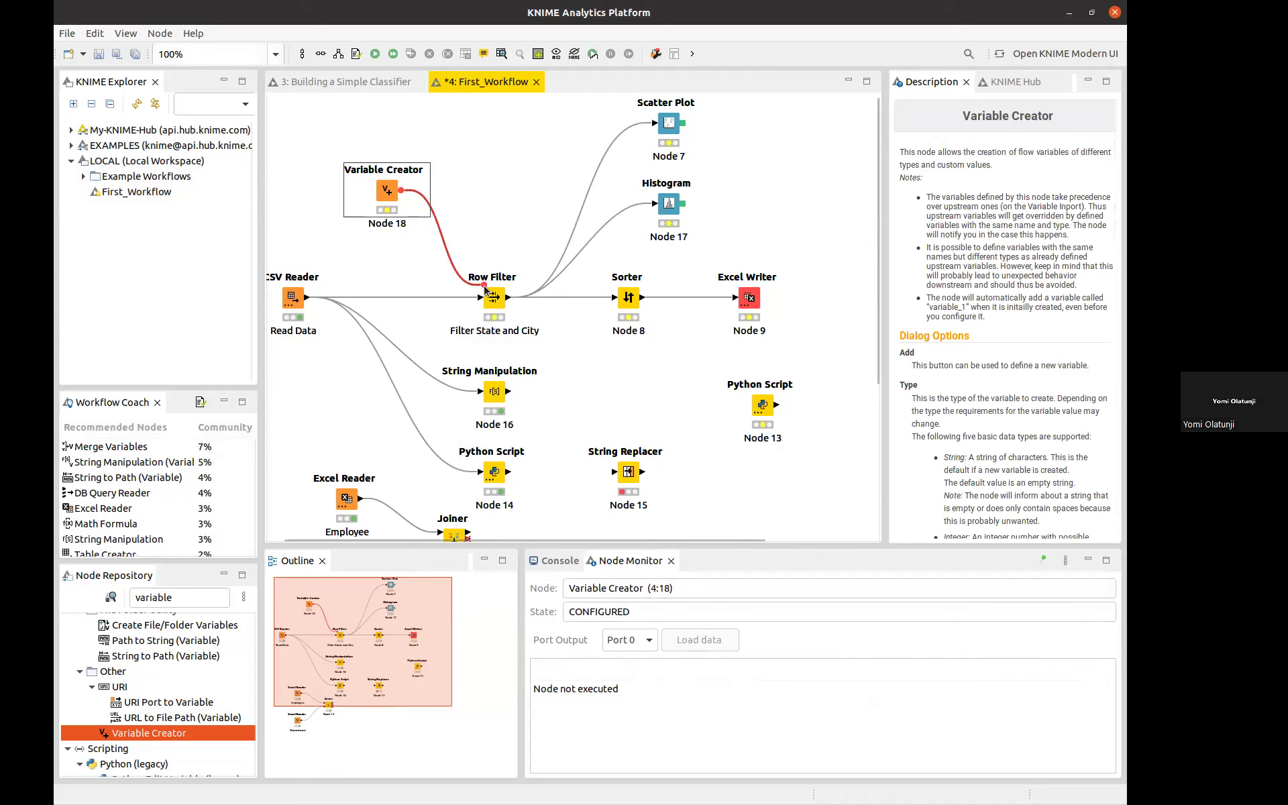
# Connect the Variable Creator's flow variable output to the Sorter as well and delete that extra connection.
pyautogui.moveTo(401, 191); pyautogui.dragTo(620, 285)
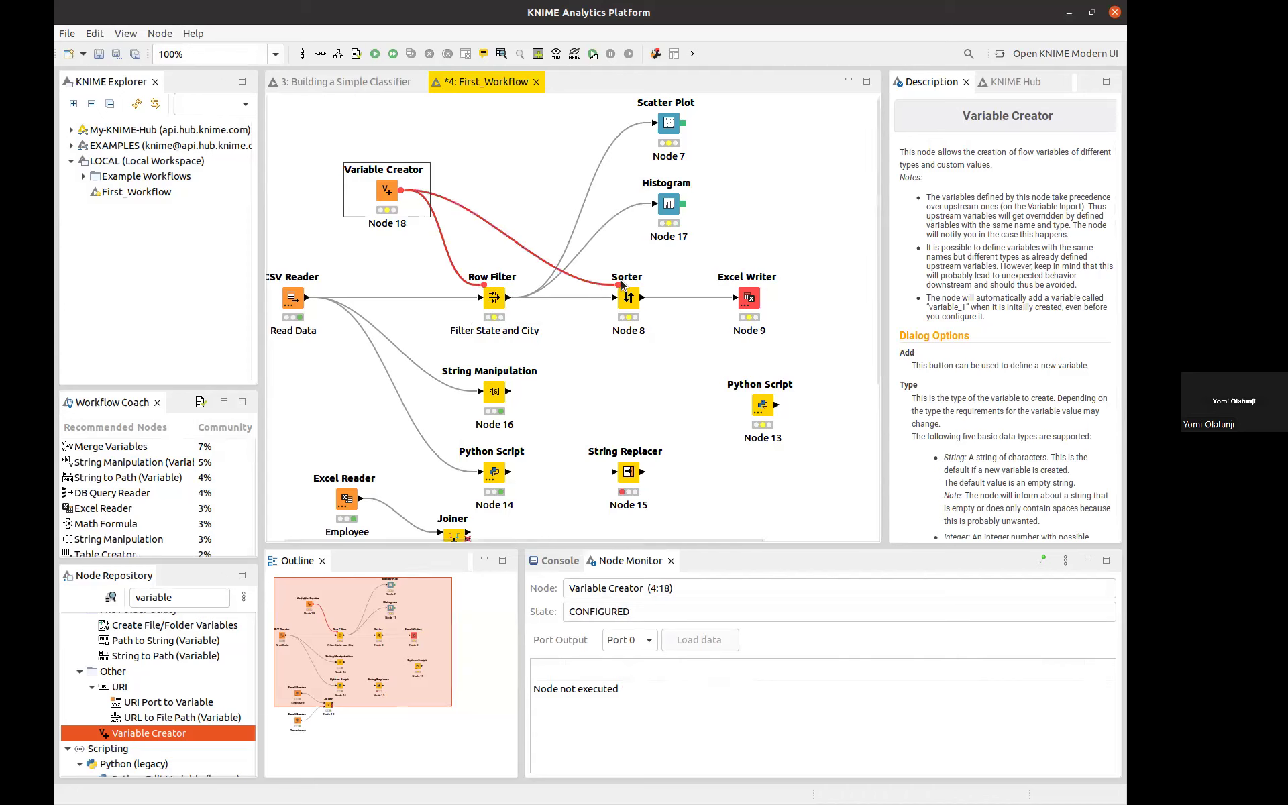
pyautogui.click(476, 214)
pyautogui.press('Delete')
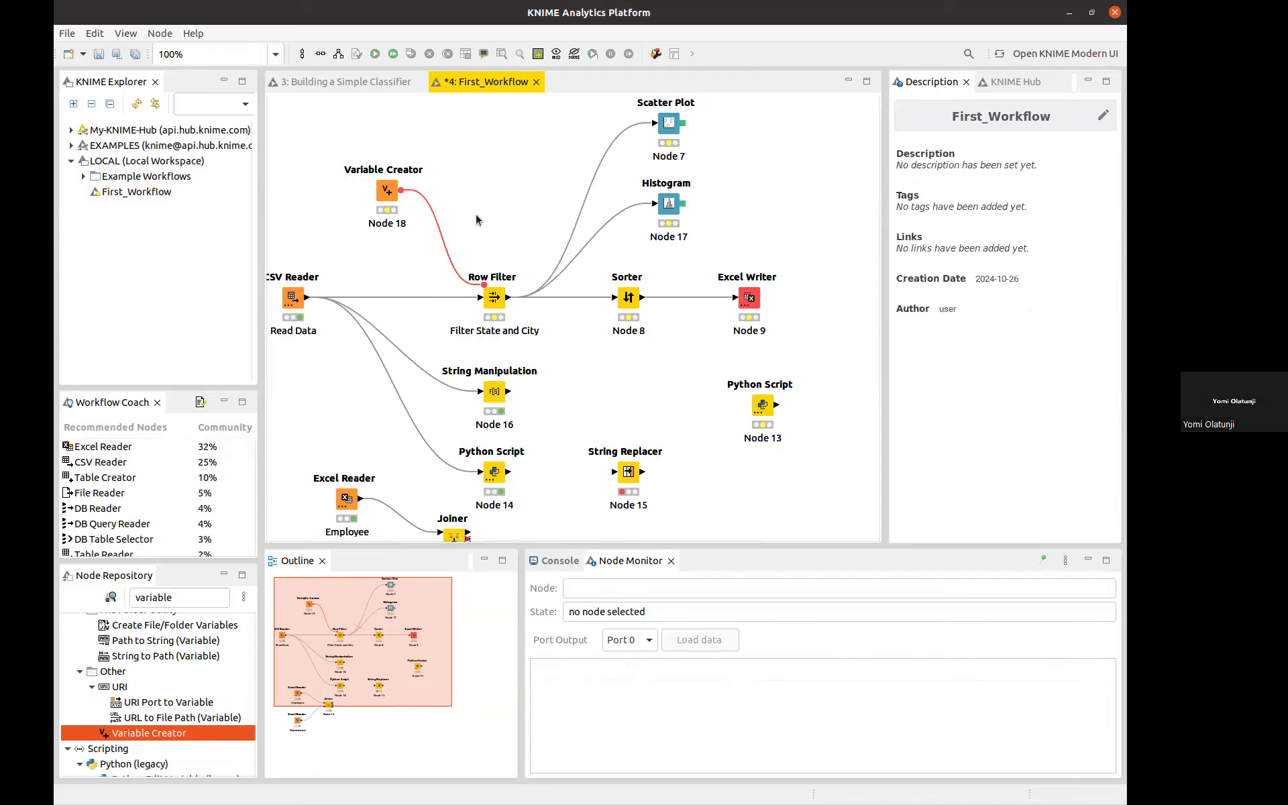
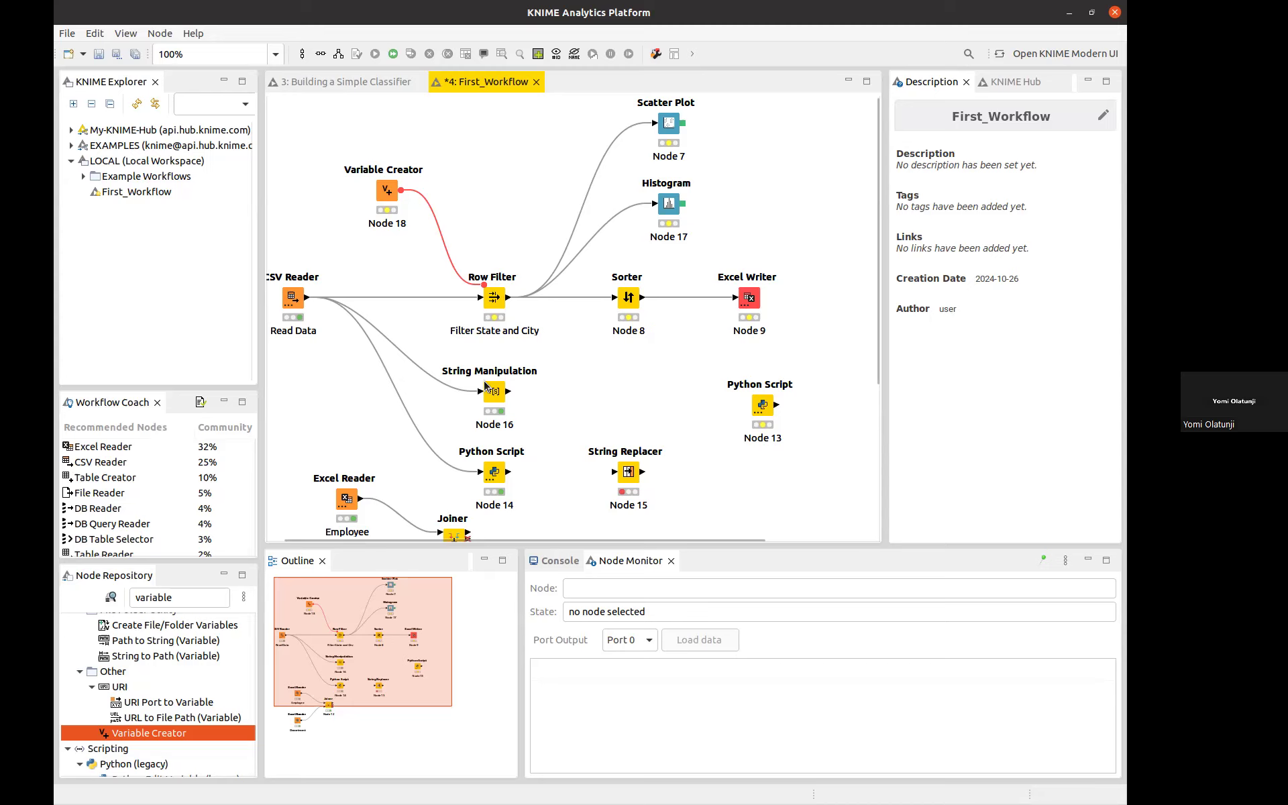
# In the Row Filter settings, overwrite the value of Criterion 1 with the flow variable State, leaving the output variable unset.
pyautogui.click(491, 302)
pyautogui.doubleClick(490, 301)
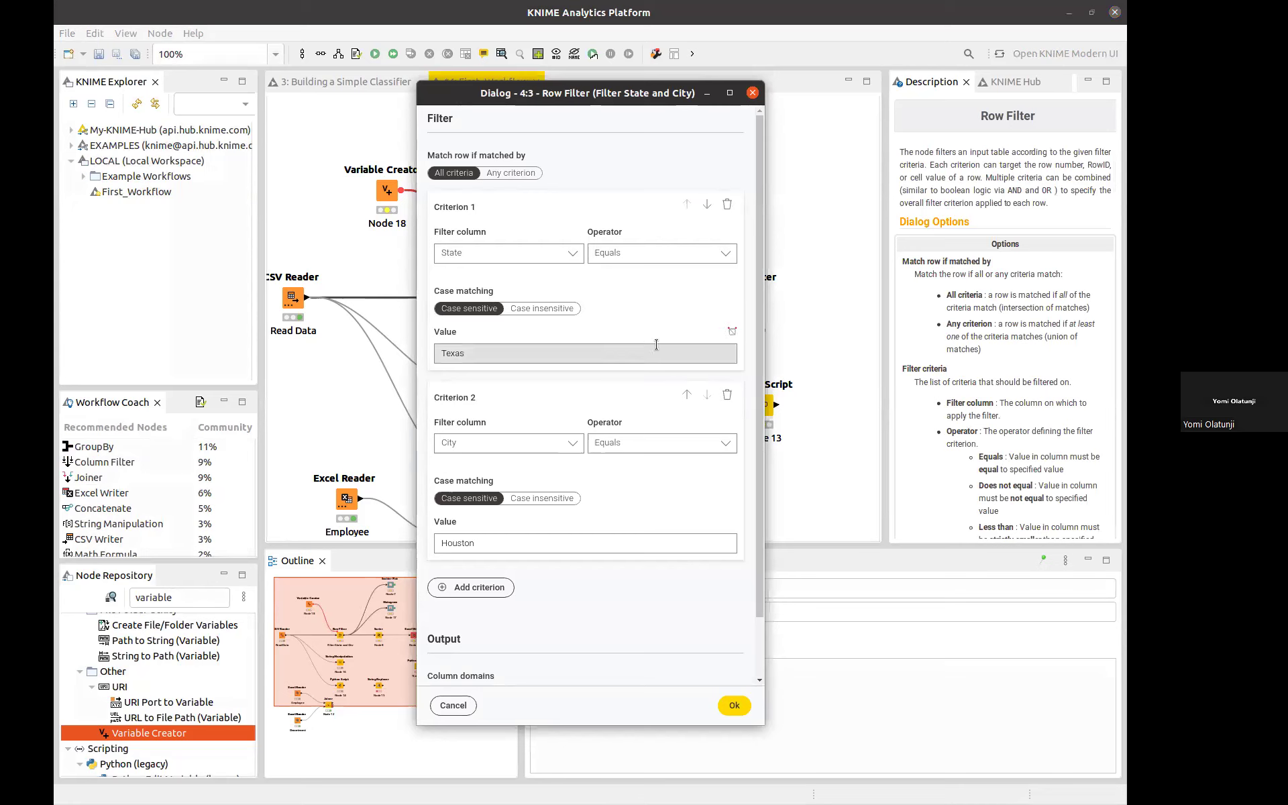
pyautogui.moveTo(525, 356); pyautogui.dragTo(437, 350)
pyautogui.click(617, 329)
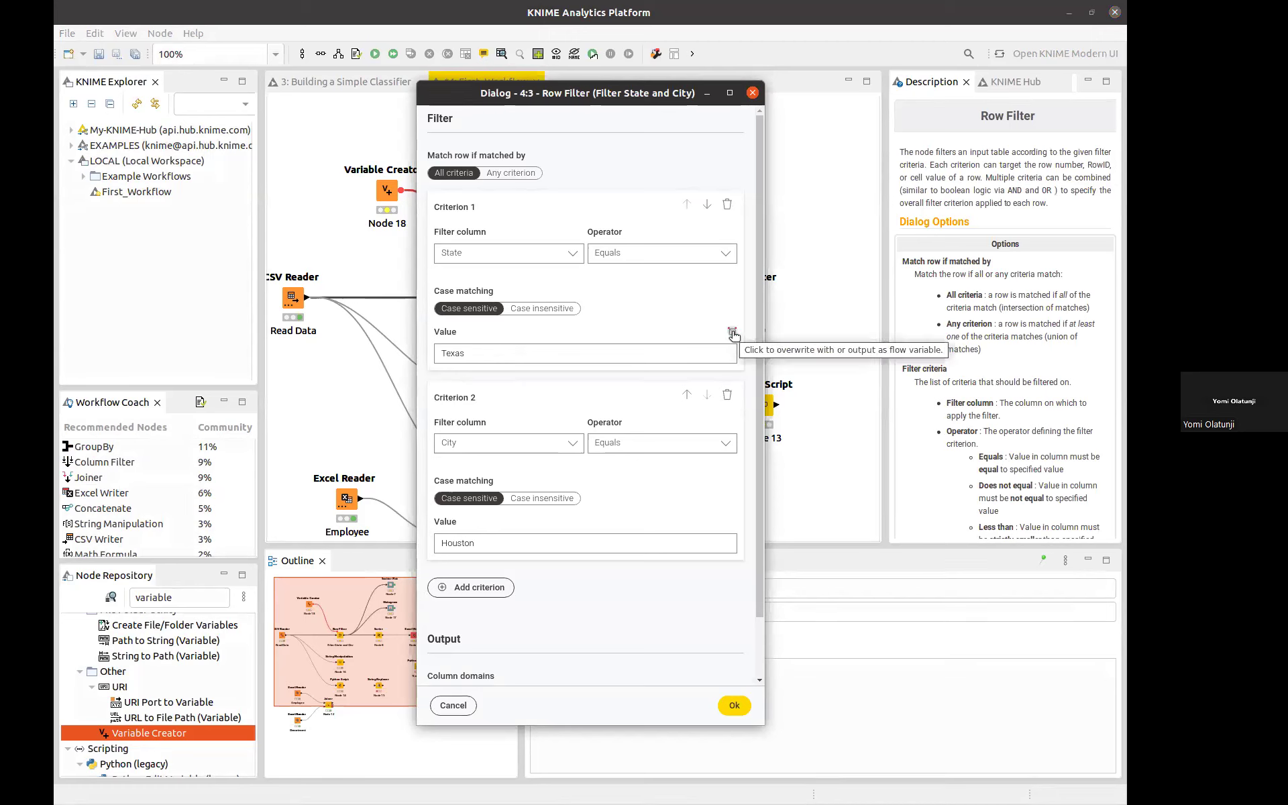
pyautogui.click(733, 333)
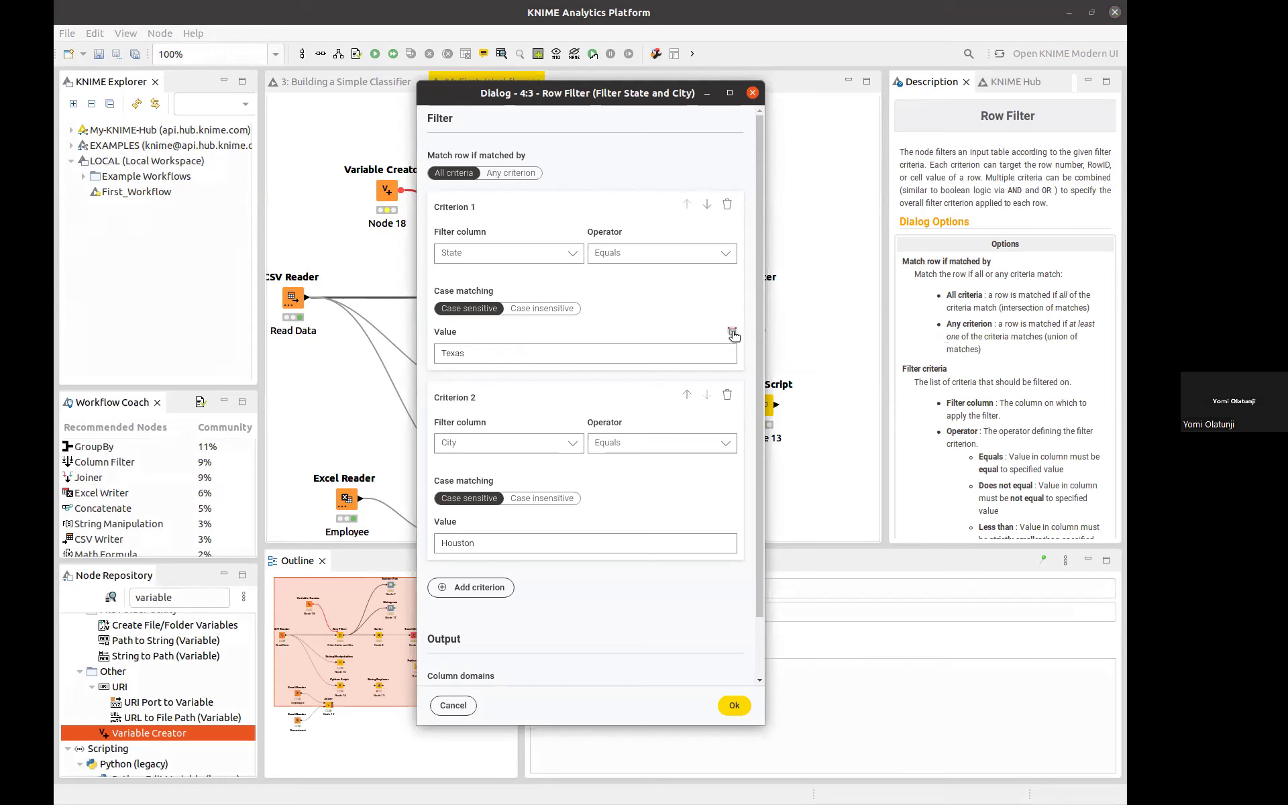
pyautogui.click(644, 249)
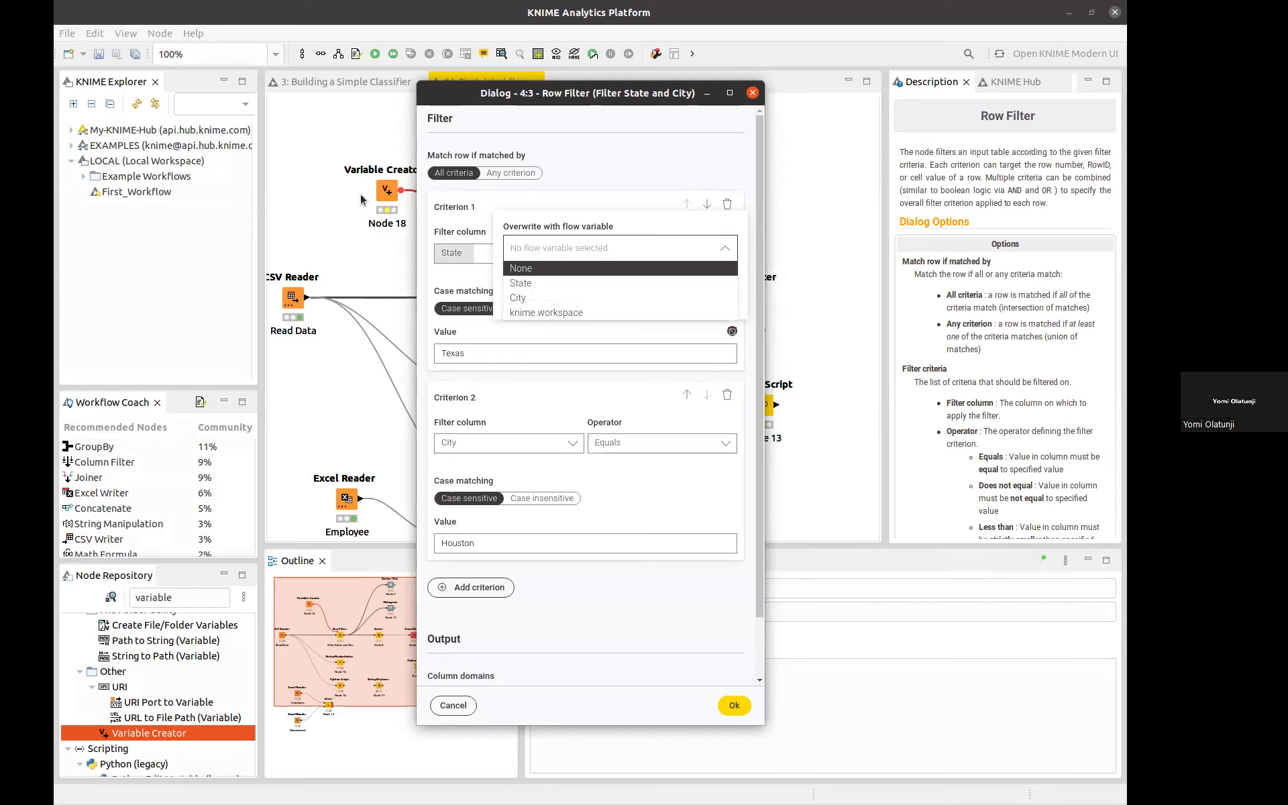
pyautogui.click(515, 283)
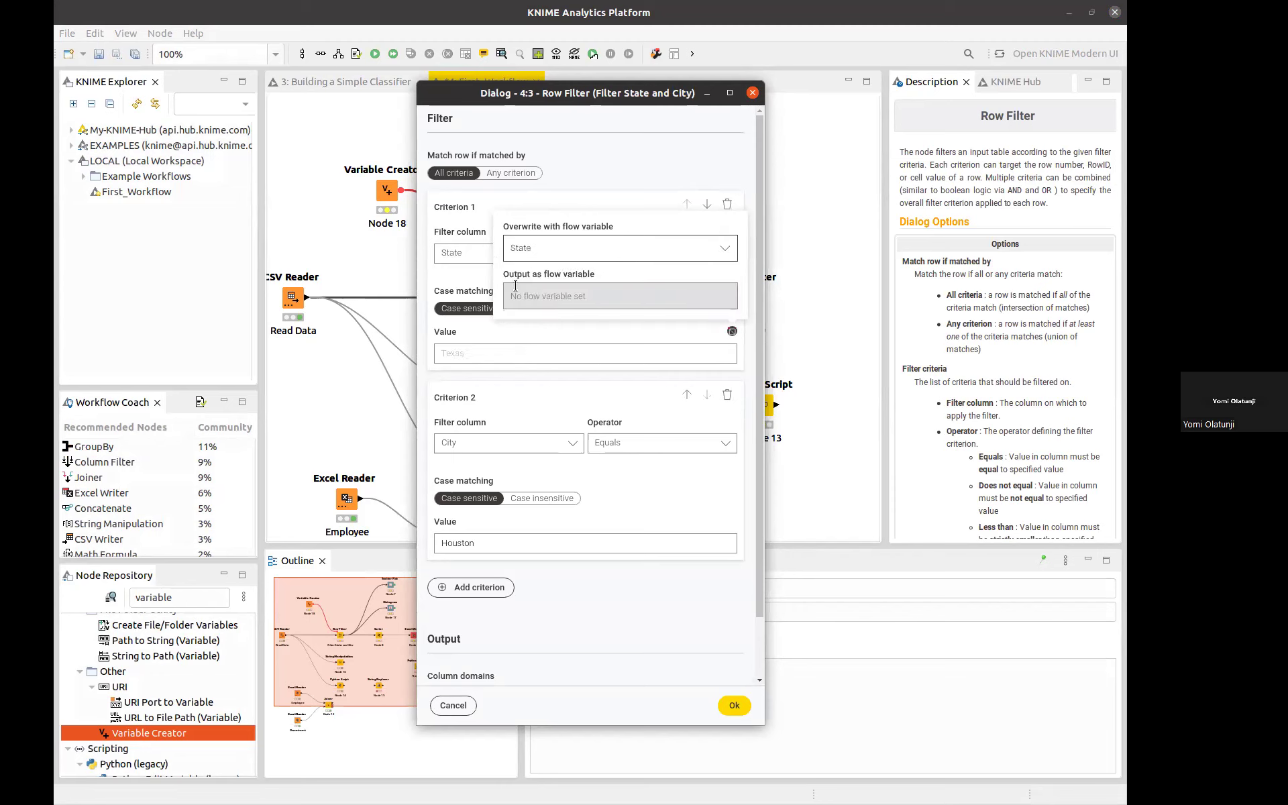
pyautogui.click(608, 295)
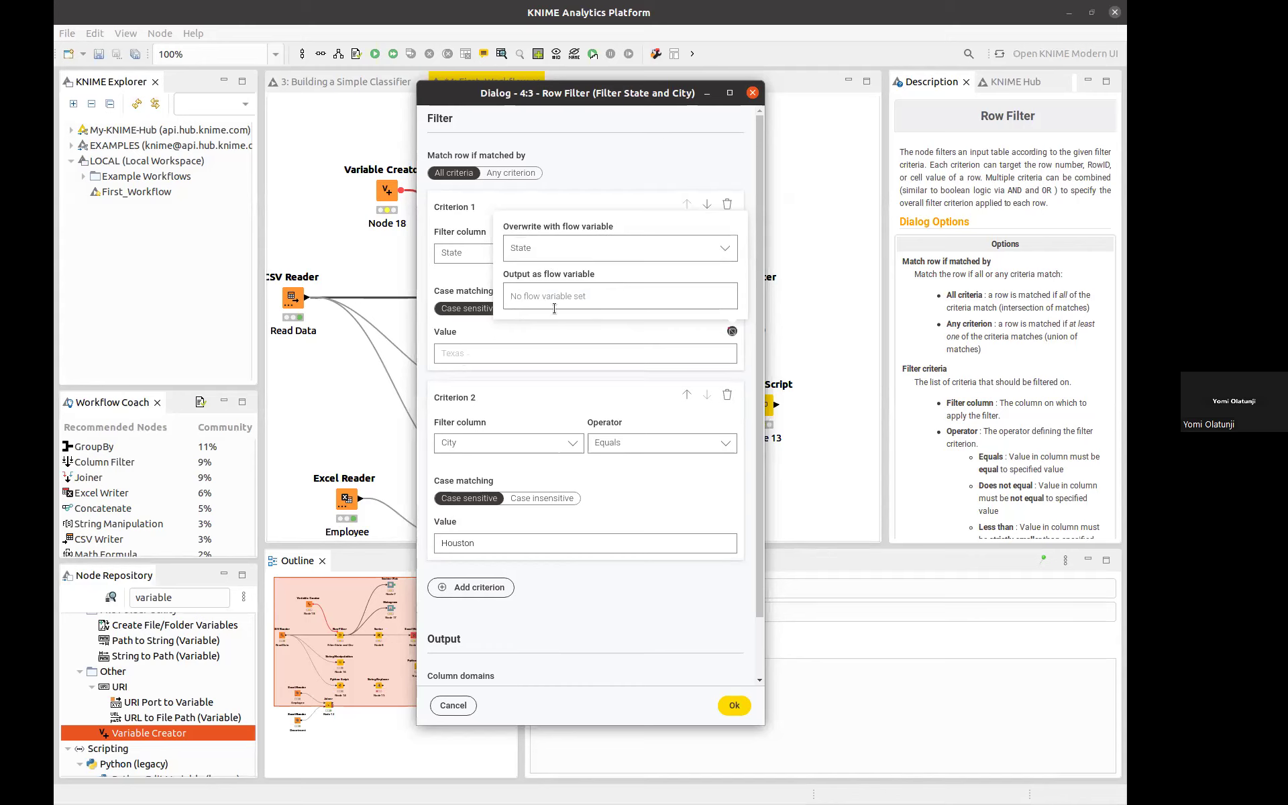
pyautogui.click(527, 334)
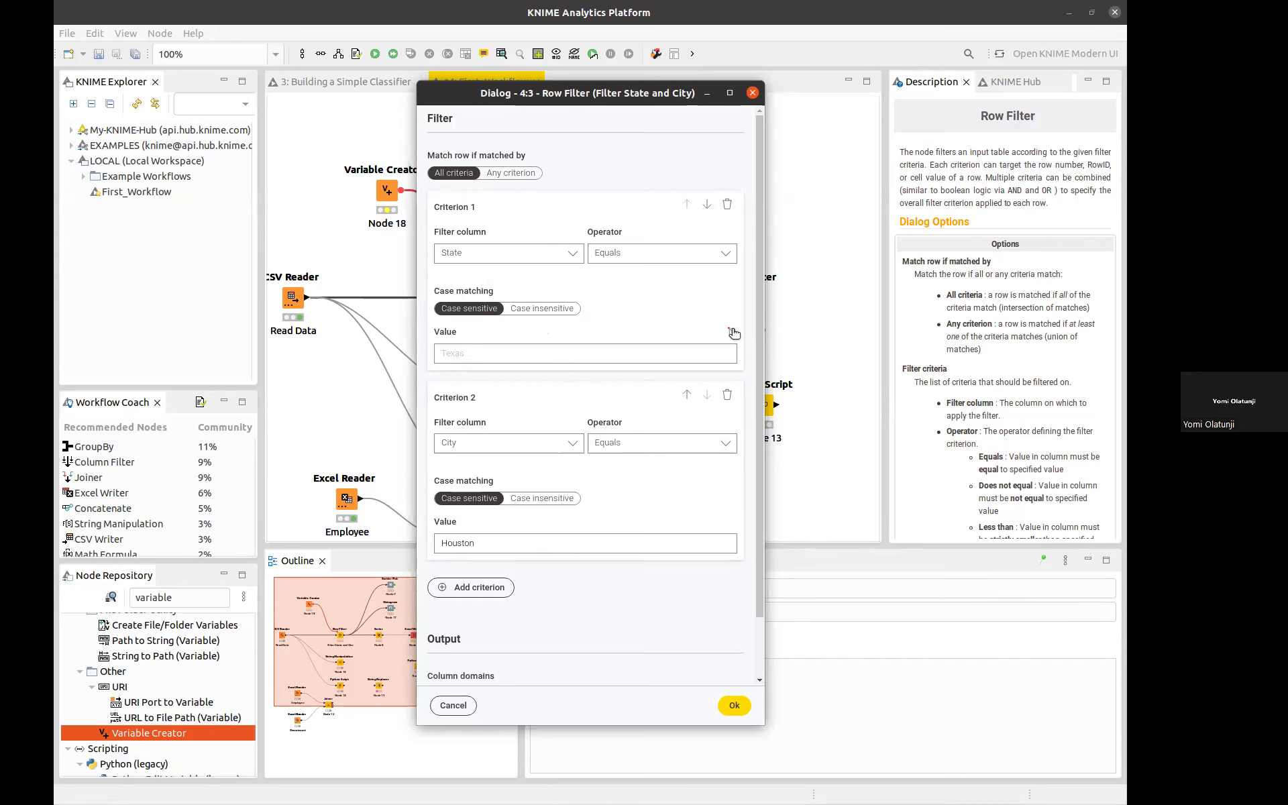
# Clear the value of Criterion 2, overwrite it with the flow variable City, and accept the Row Filter settings.
pyautogui.moveTo(493, 536); pyautogui.dragTo(427, 550)
pyautogui.press('BackSpace')
pyautogui.click(732, 521)
pyautogui.click(647, 441)
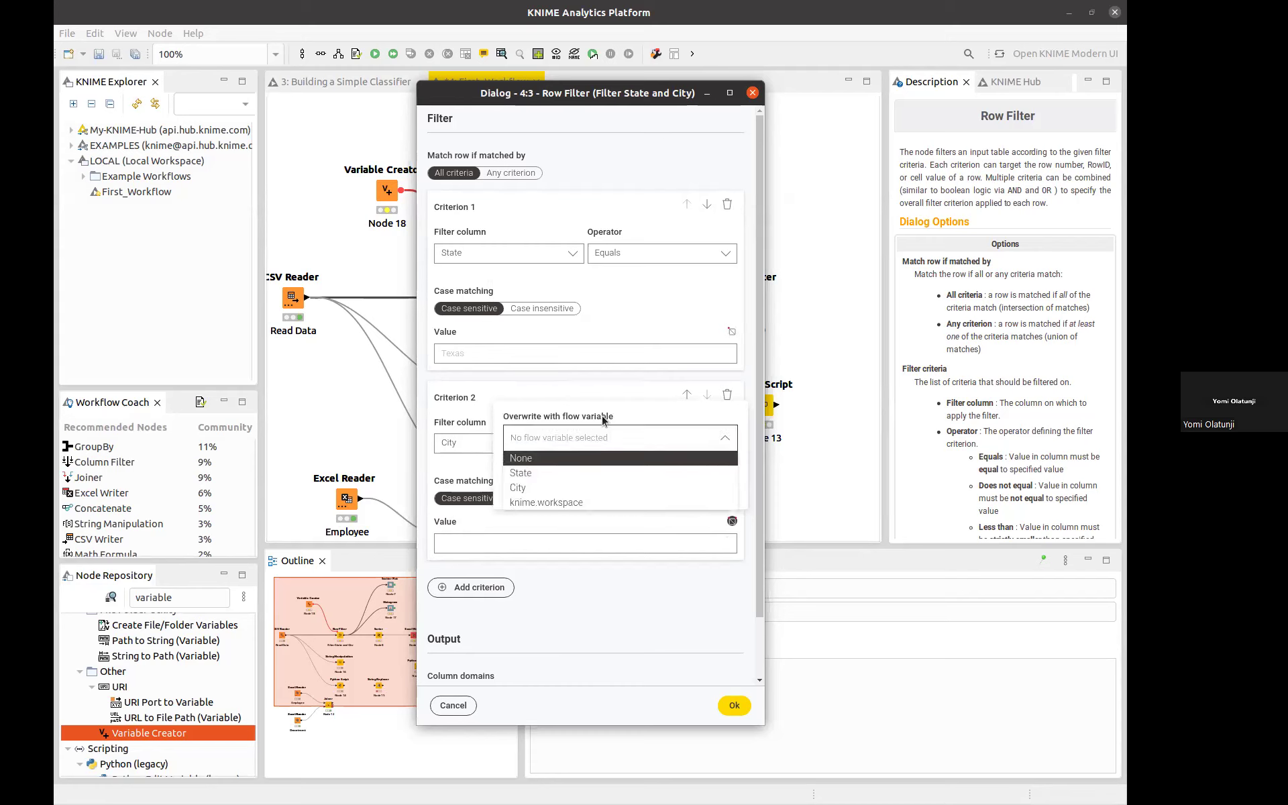
pyautogui.click(522, 489)
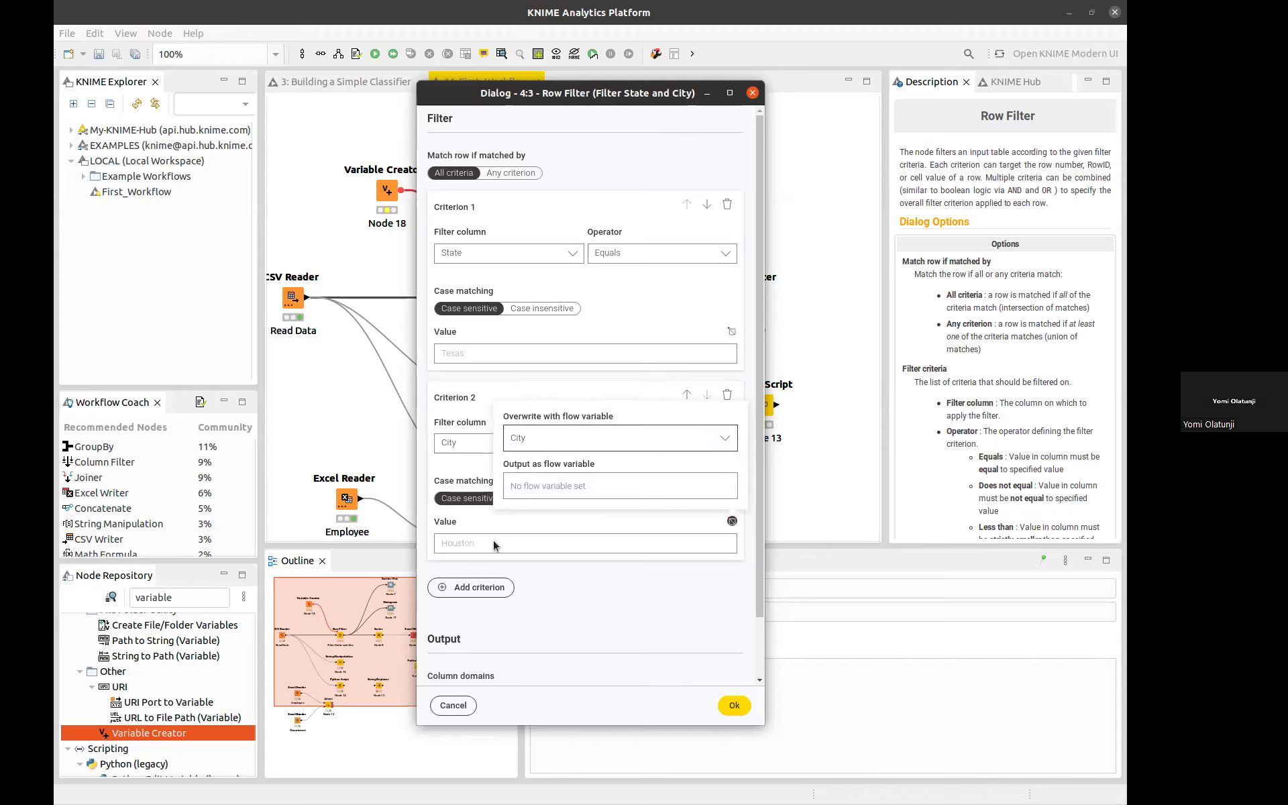
pyautogui.click(734, 705)
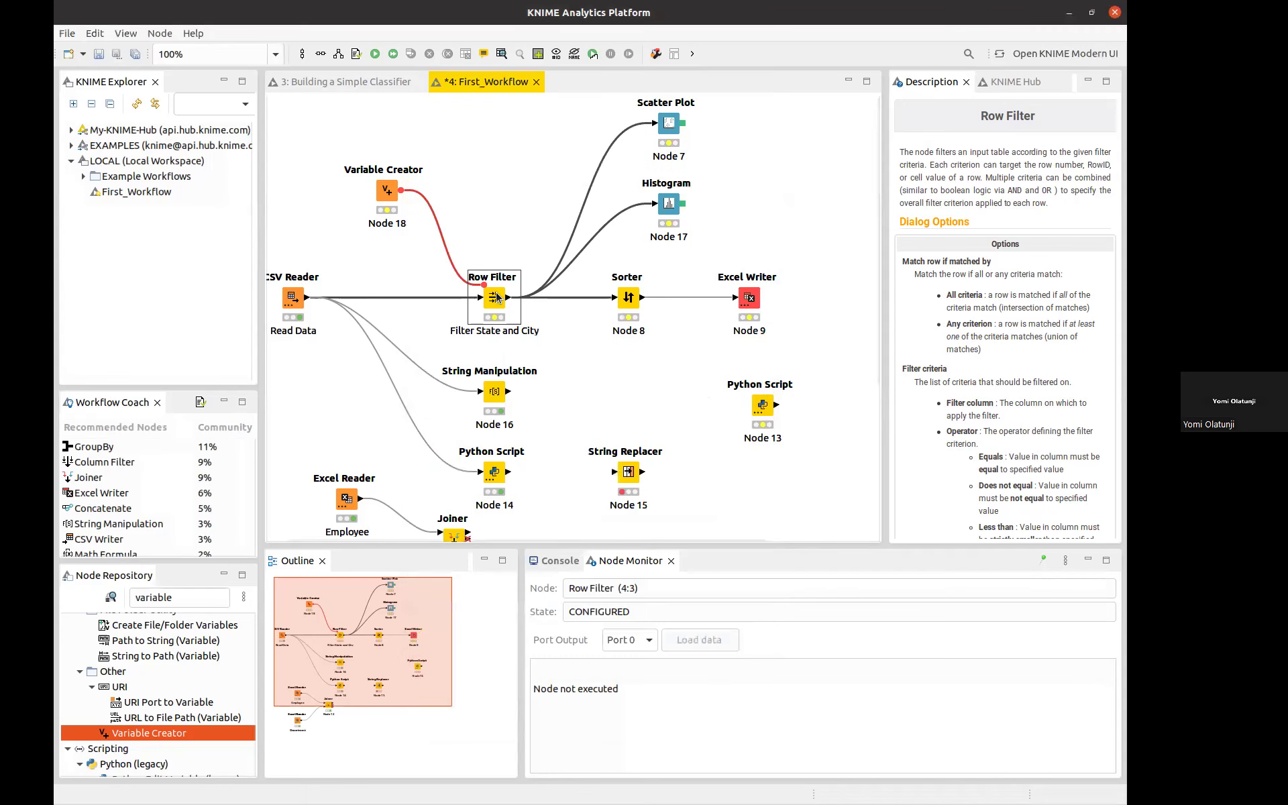
# Execute the Row Filter with the State and City flow variables and review its output rows across the columns.
pyautogui.click(376, 55)
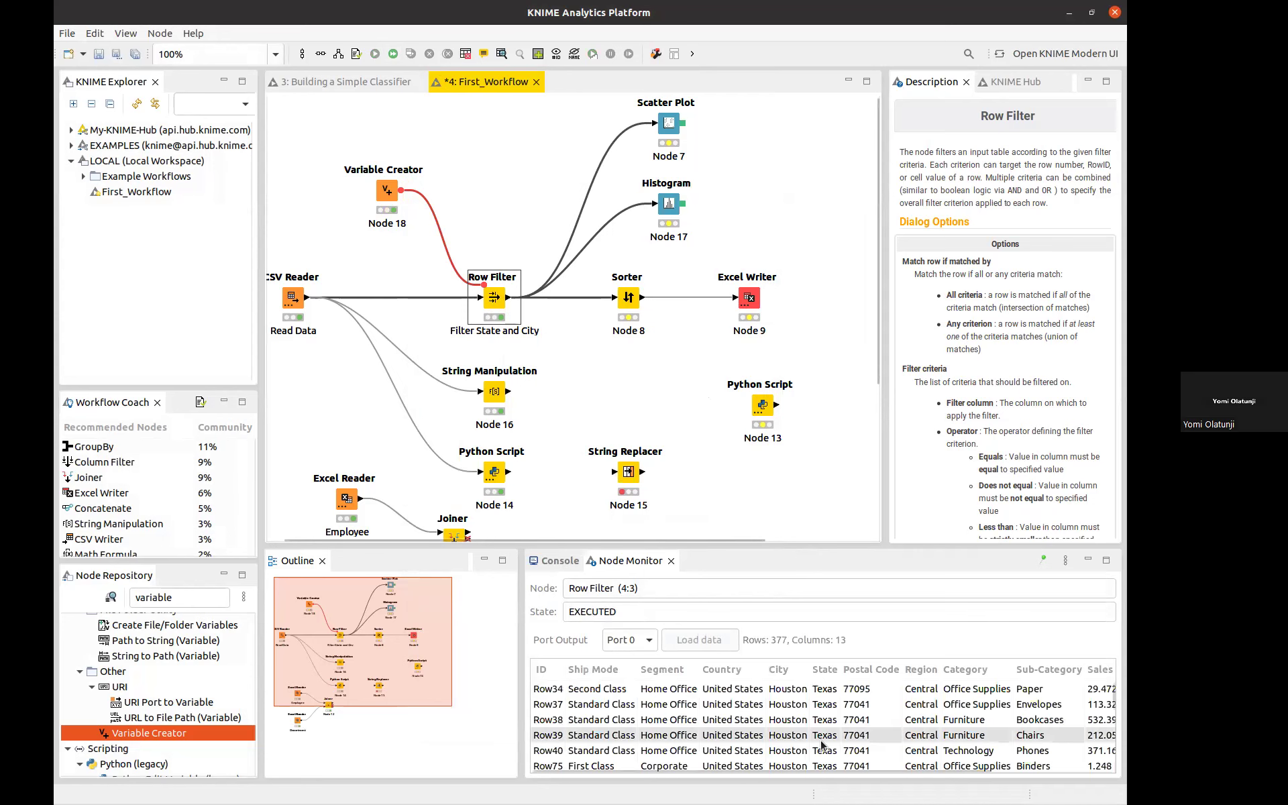
pyautogui.hscroll(3, 826, 734)
pyautogui.hscroll(-3, 832, 720)
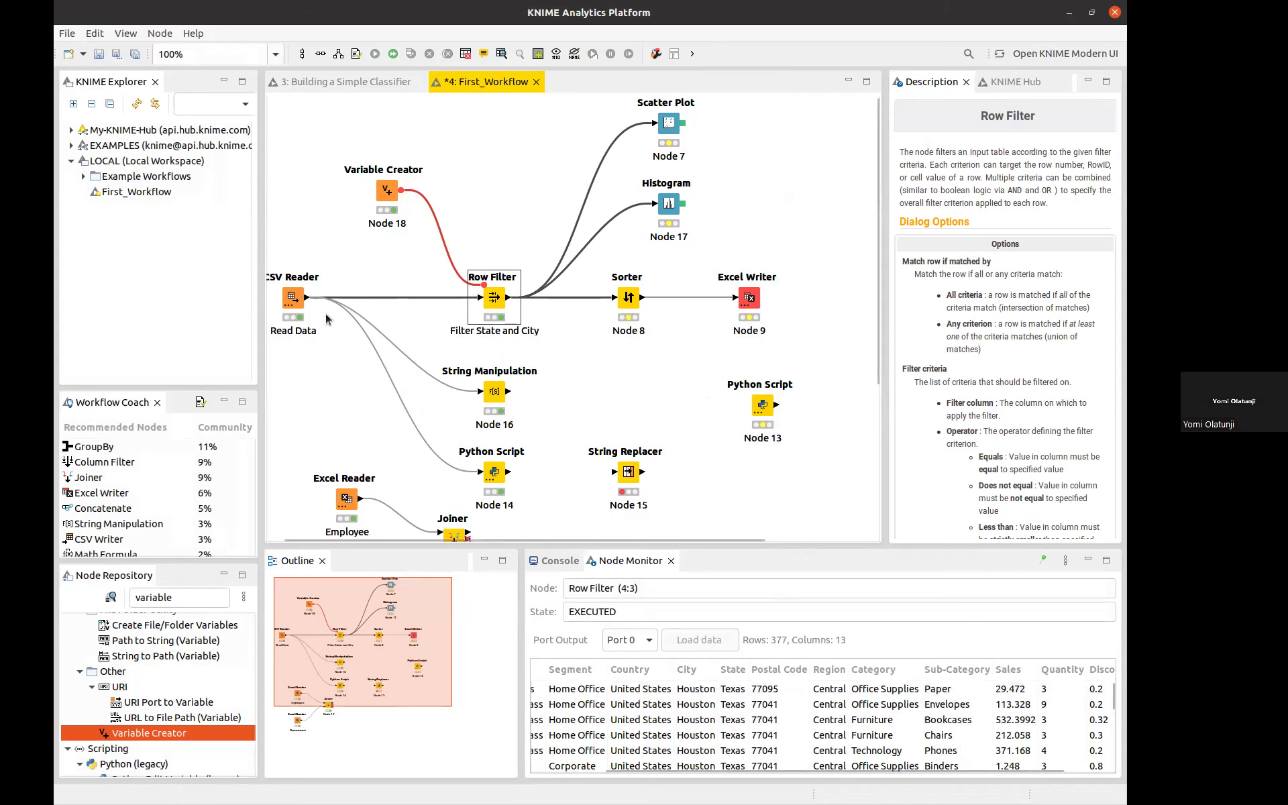
# Inspect the CSV Reader's output data and the variable values defined in the Variable Creator without changing anything.
pyautogui.click(294, 300)
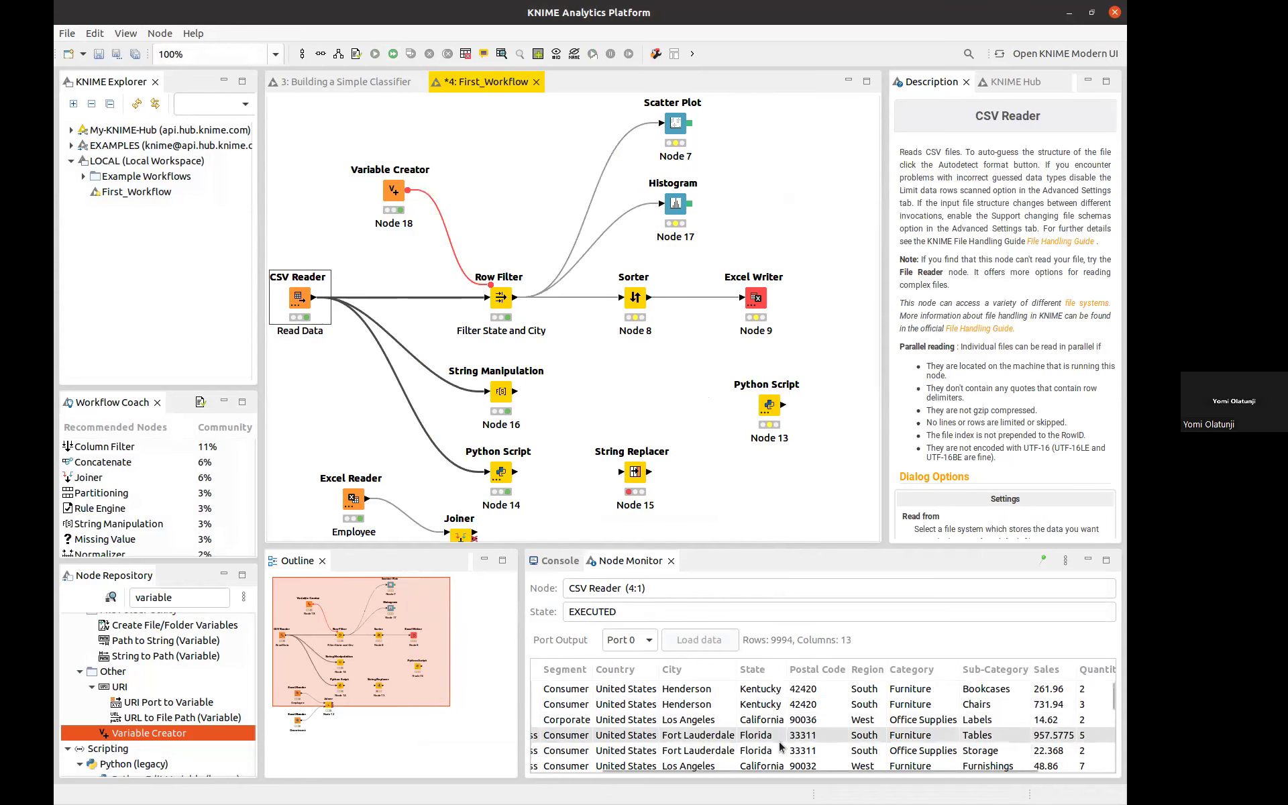
pyautogui.doubleClick(394, 196)
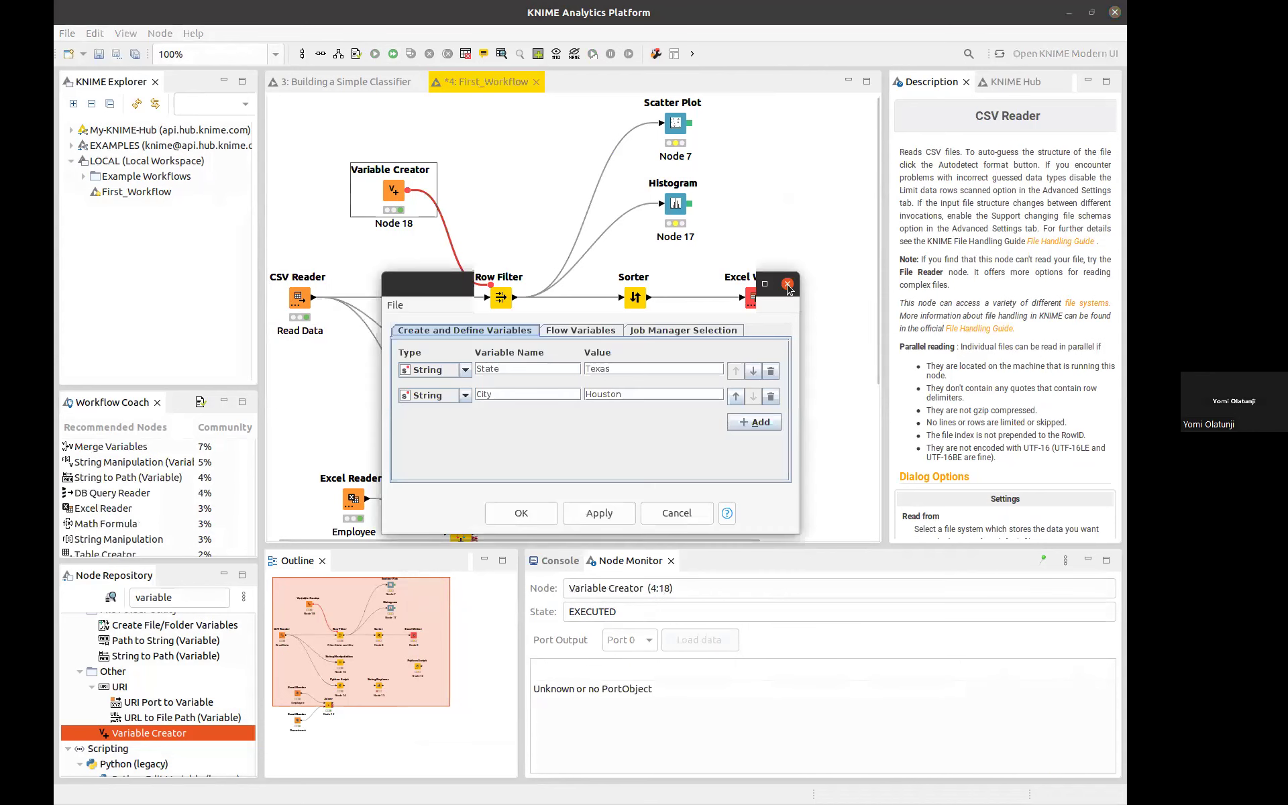
pyautogui.click(789, 285)
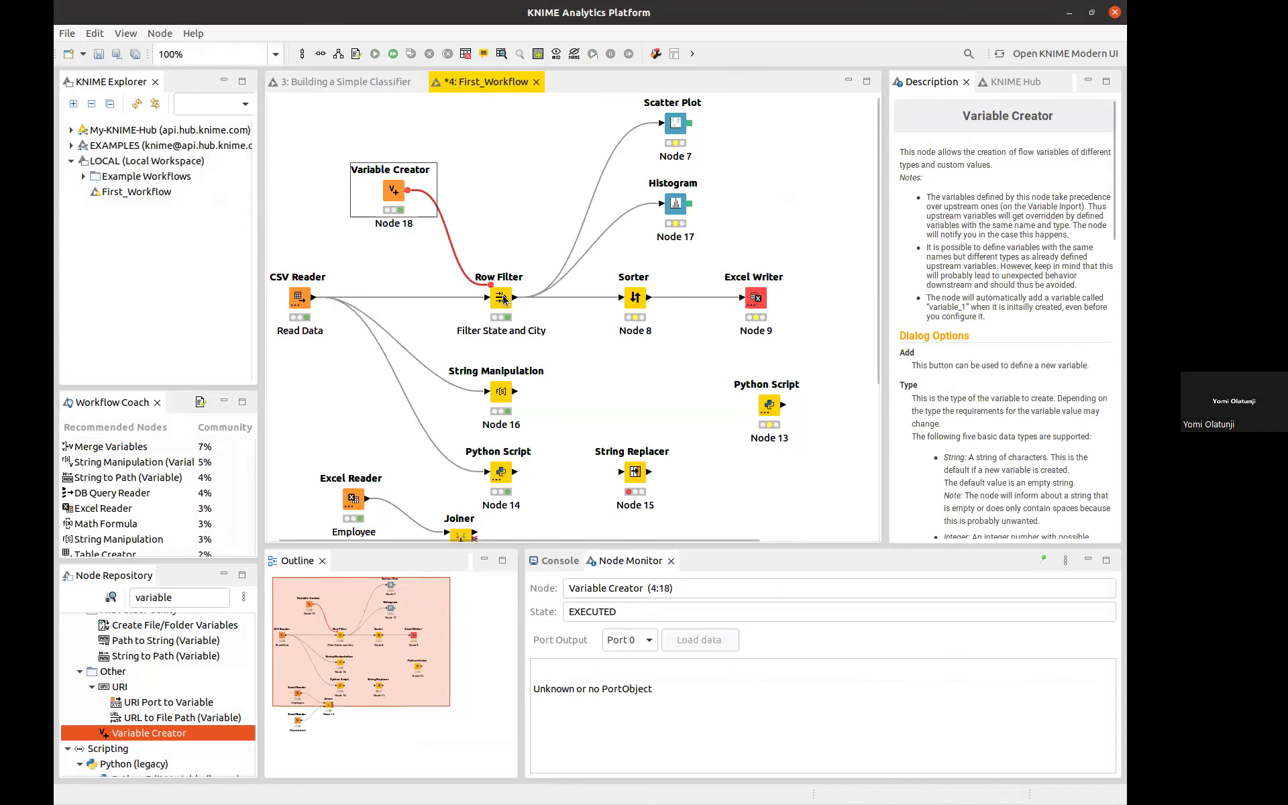
# Delete Criterion 2 on the City column from the Row Filter, accept the settings, and execute the node to review its rows.
pyautogui.doubleClick(502, 295)
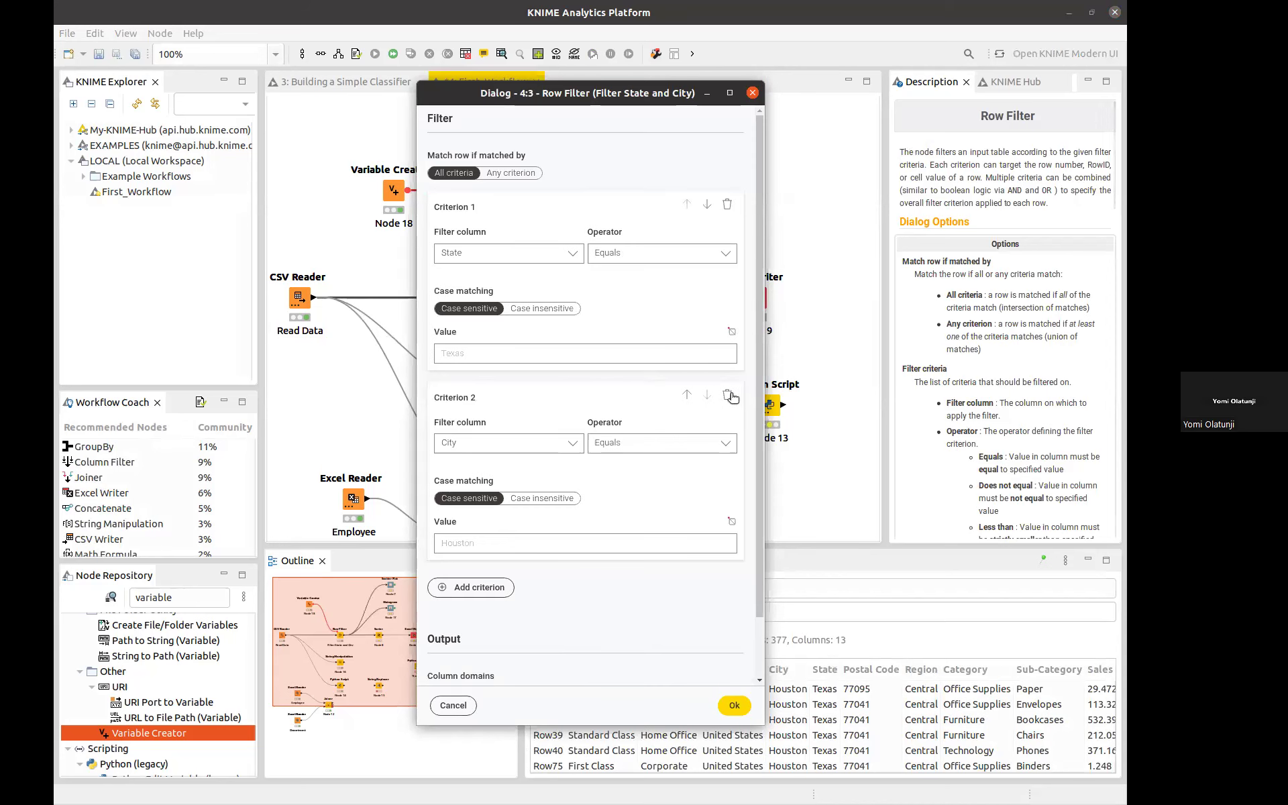
pyautogui.click(728, 395)
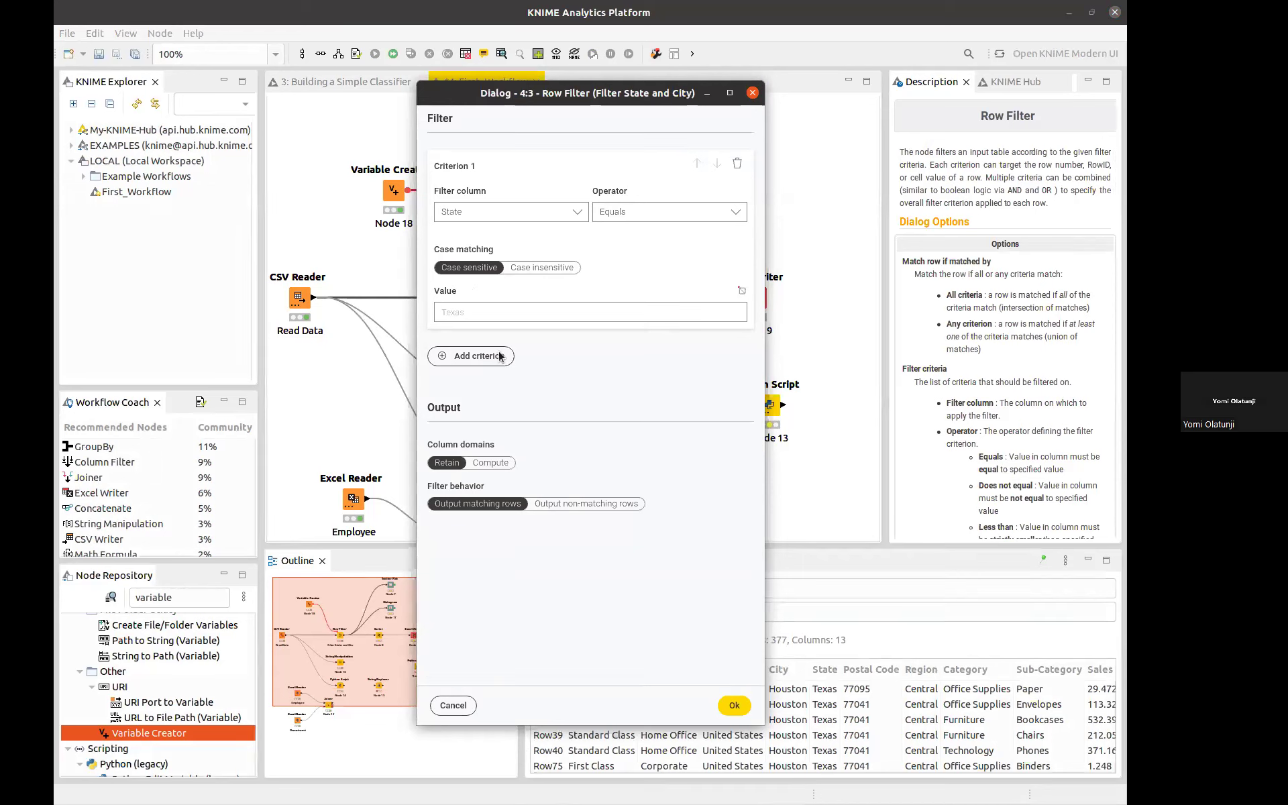
pyautogui.click(733, 705)
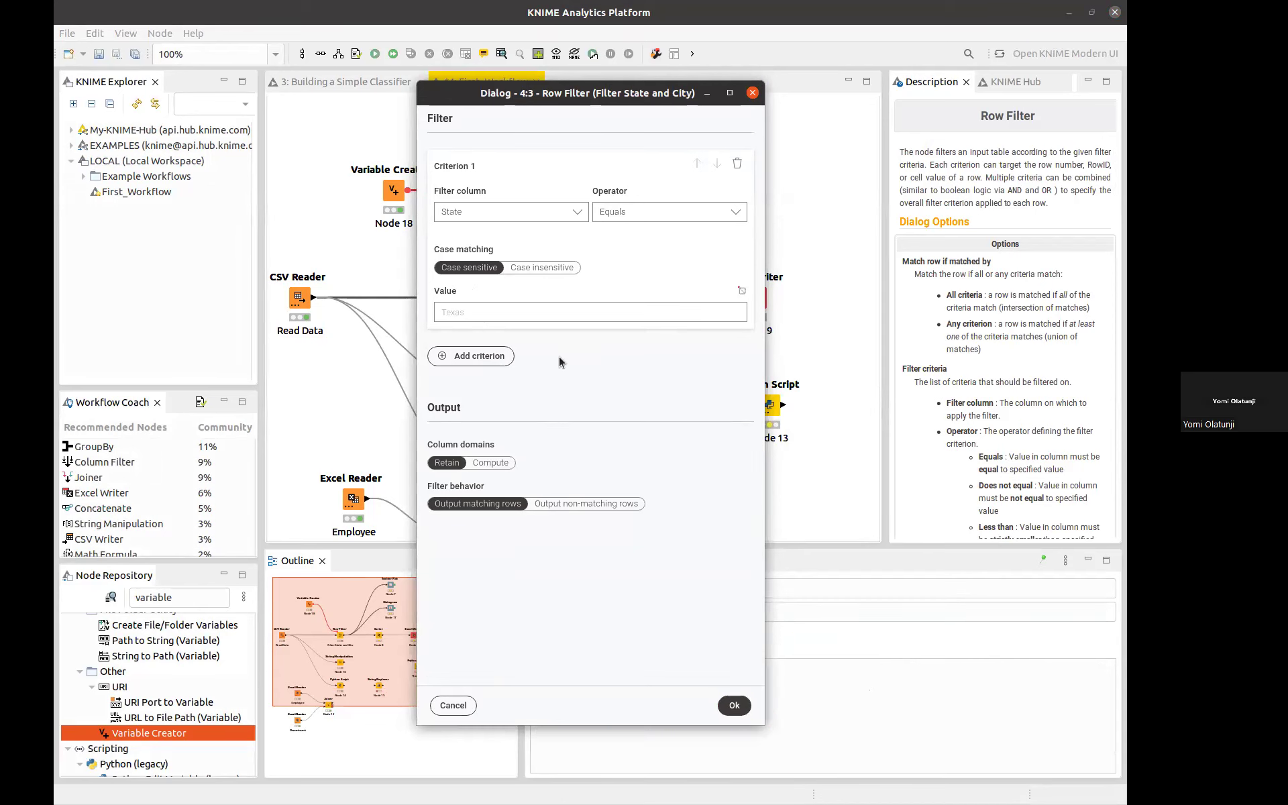
pyautogui.click(376, 54)
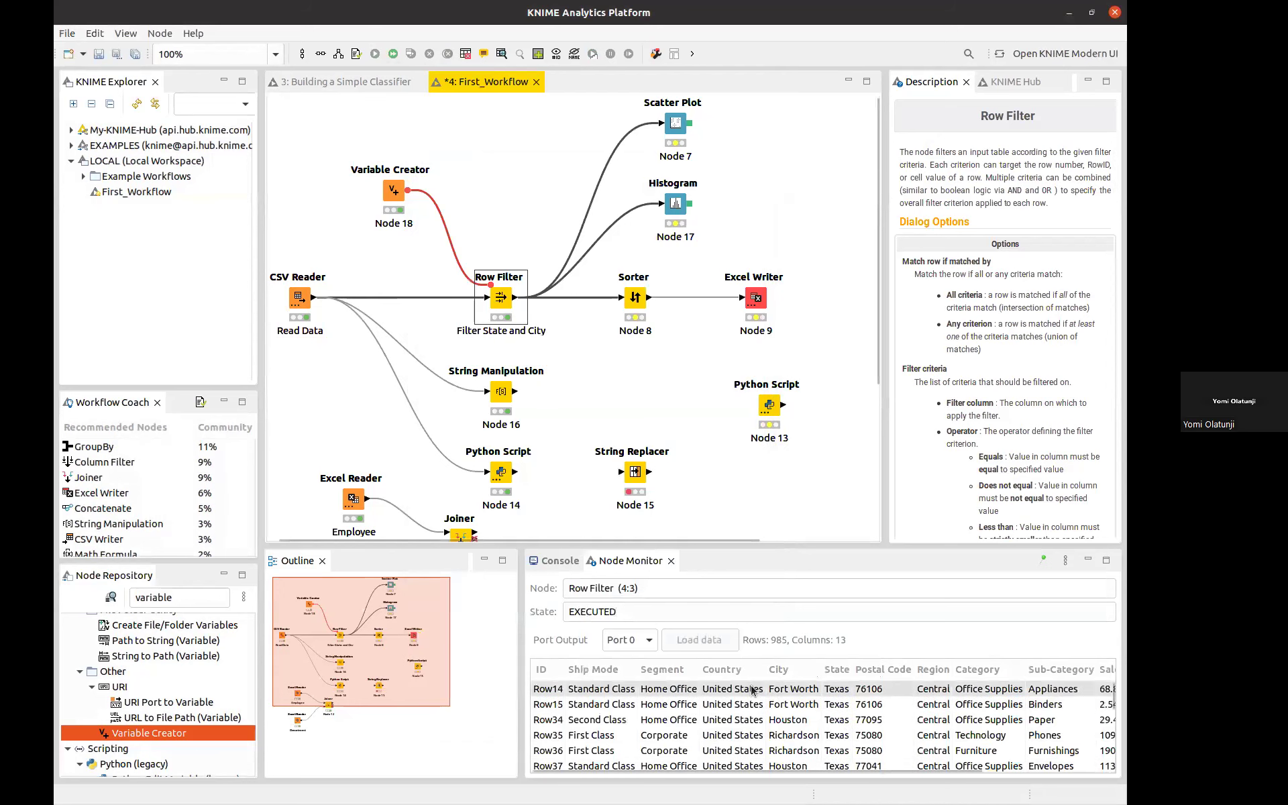
pyautogui.scroll(-15, 843, 733)
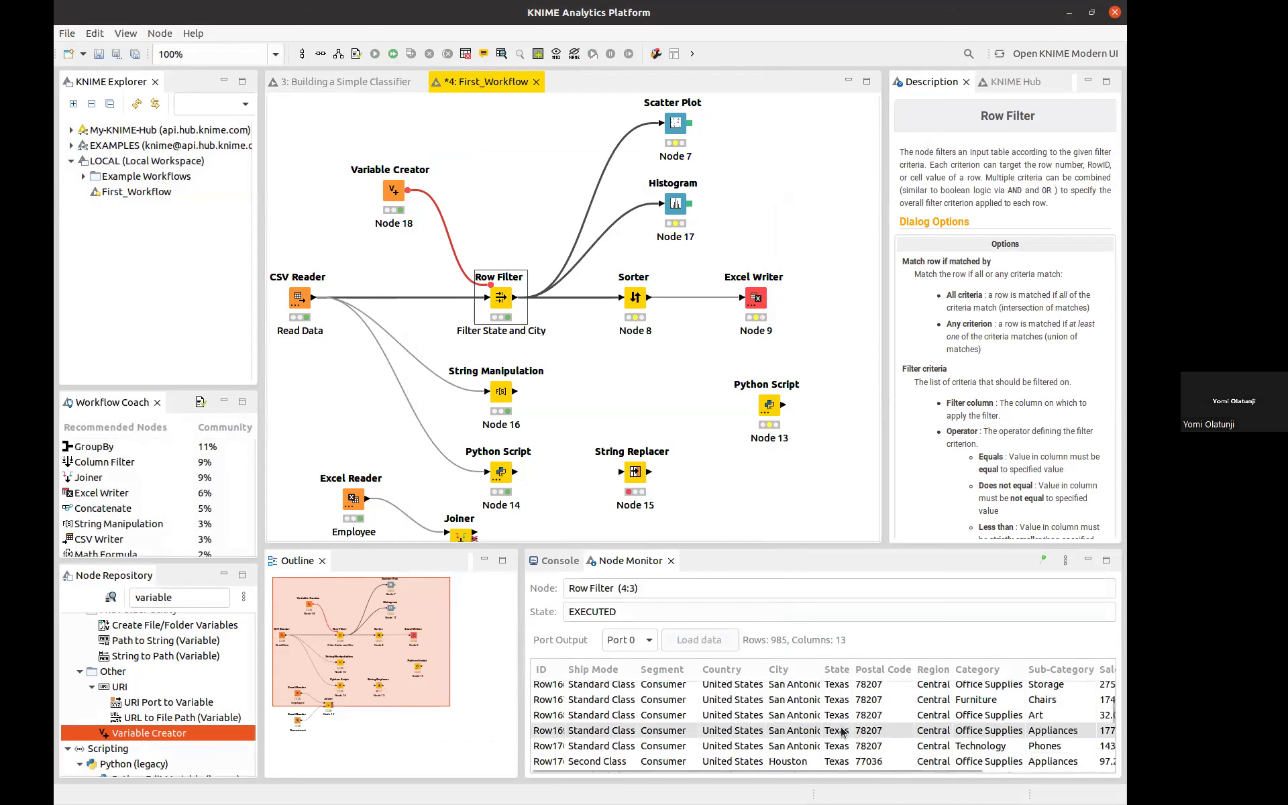
pyautogui.scroll(-4, 843, 733)
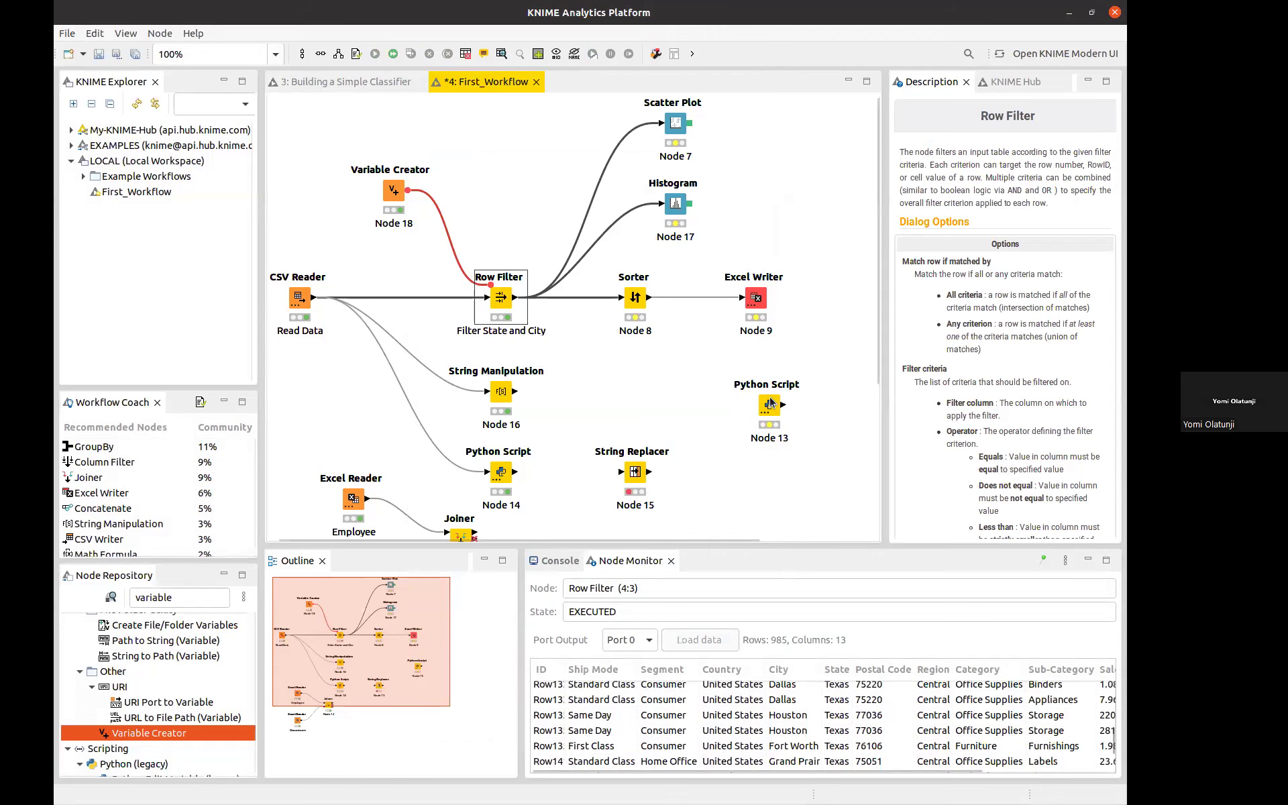
# Delete the City variable from the Variable Creator, accept the settings, and confirm the node reset.
pyautogui.doubleClick(394, 191)
pyautogui.click(771, 397)
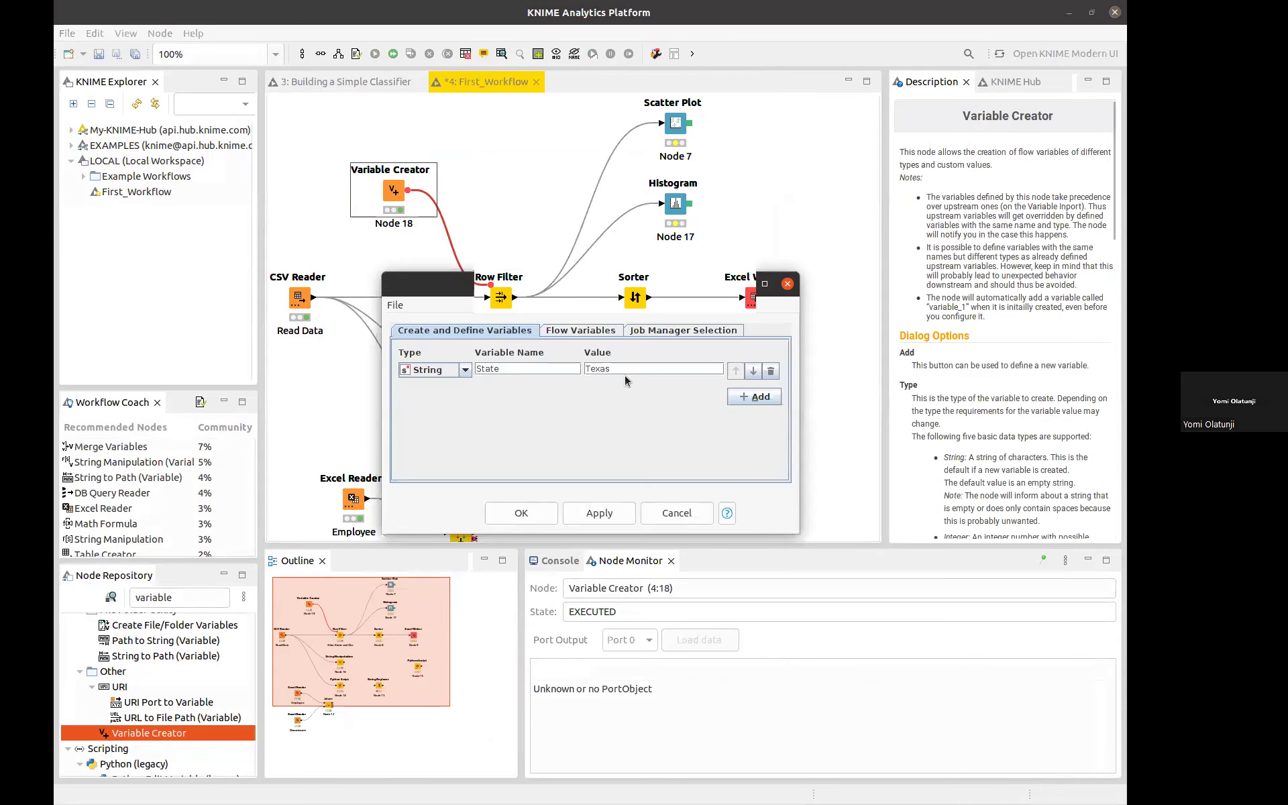
pyautogui.click(513, 513)
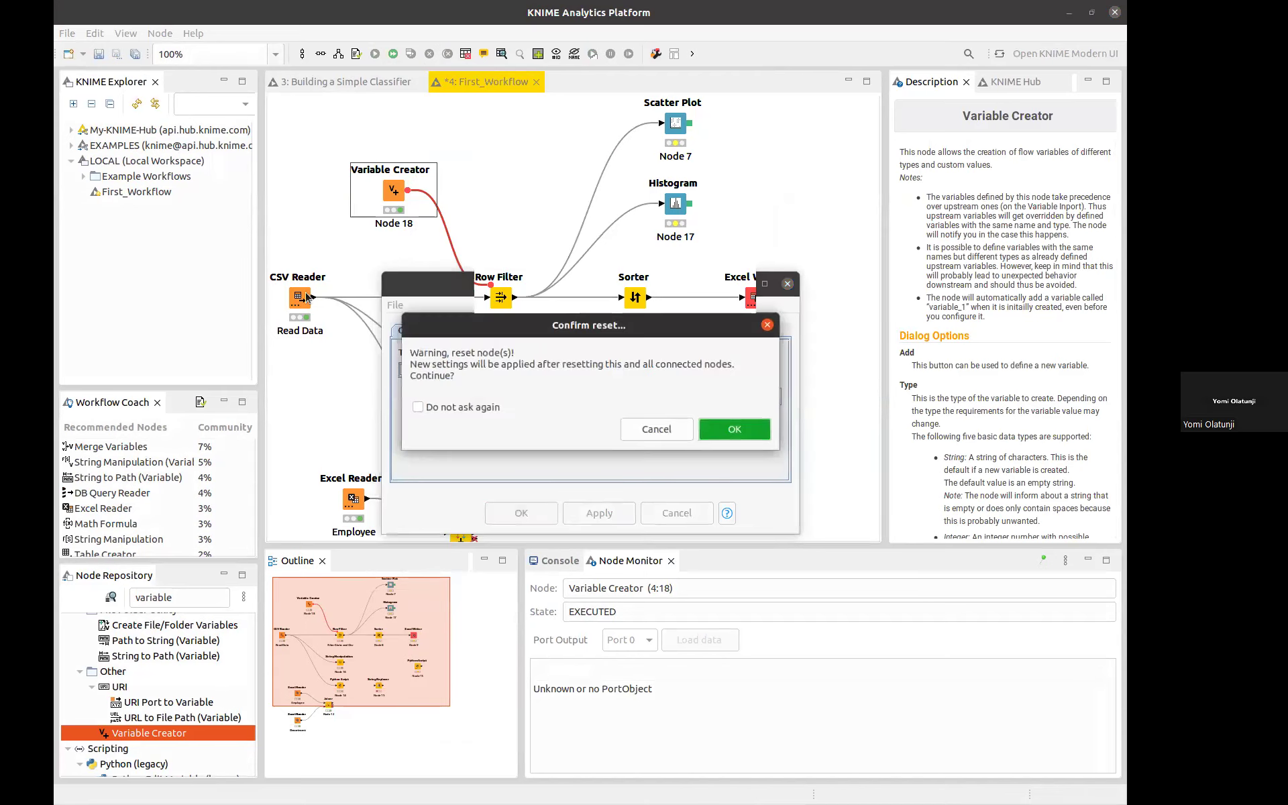
pyautogui.press('Return')
# Review the CSV Reader's output and file settings and open the Row Filter's settings, leaving both nodes unchanged.
pyautogui.click(306, 302)
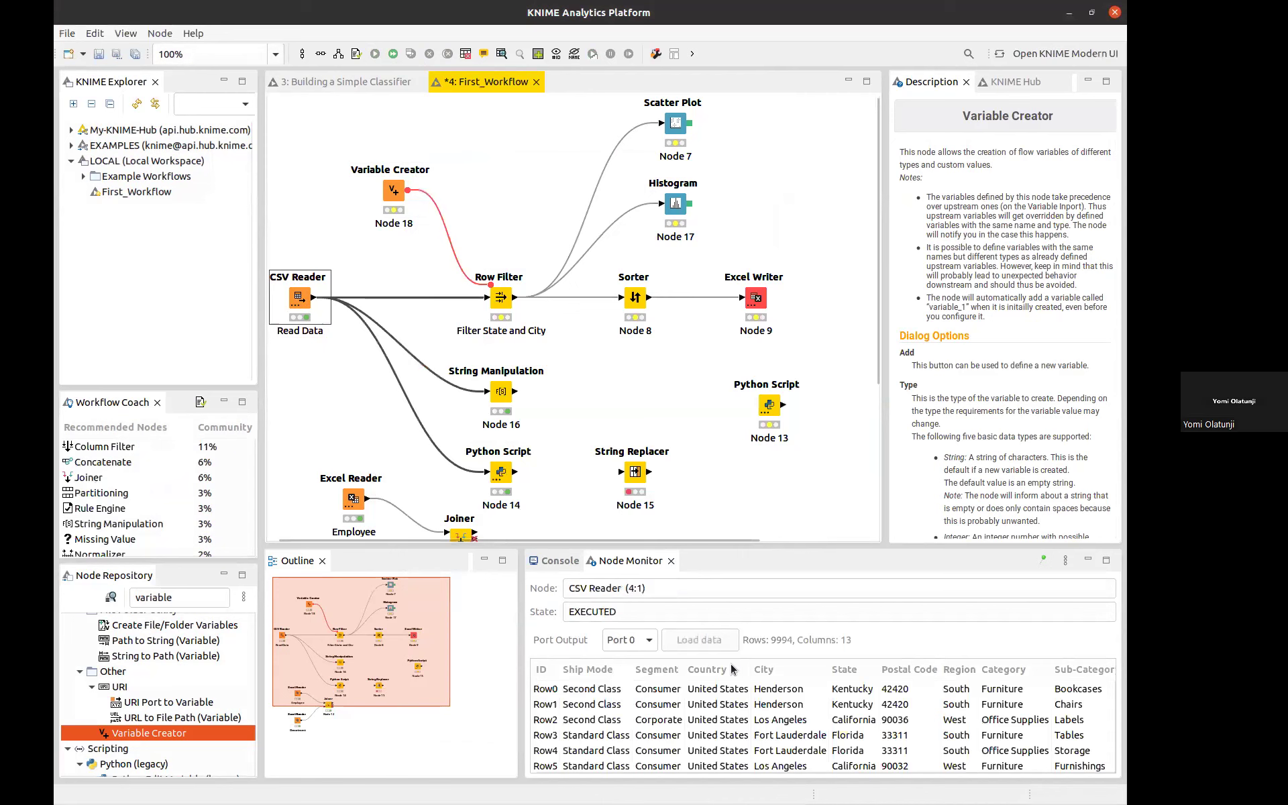
pyautogui.click(1002, 59)
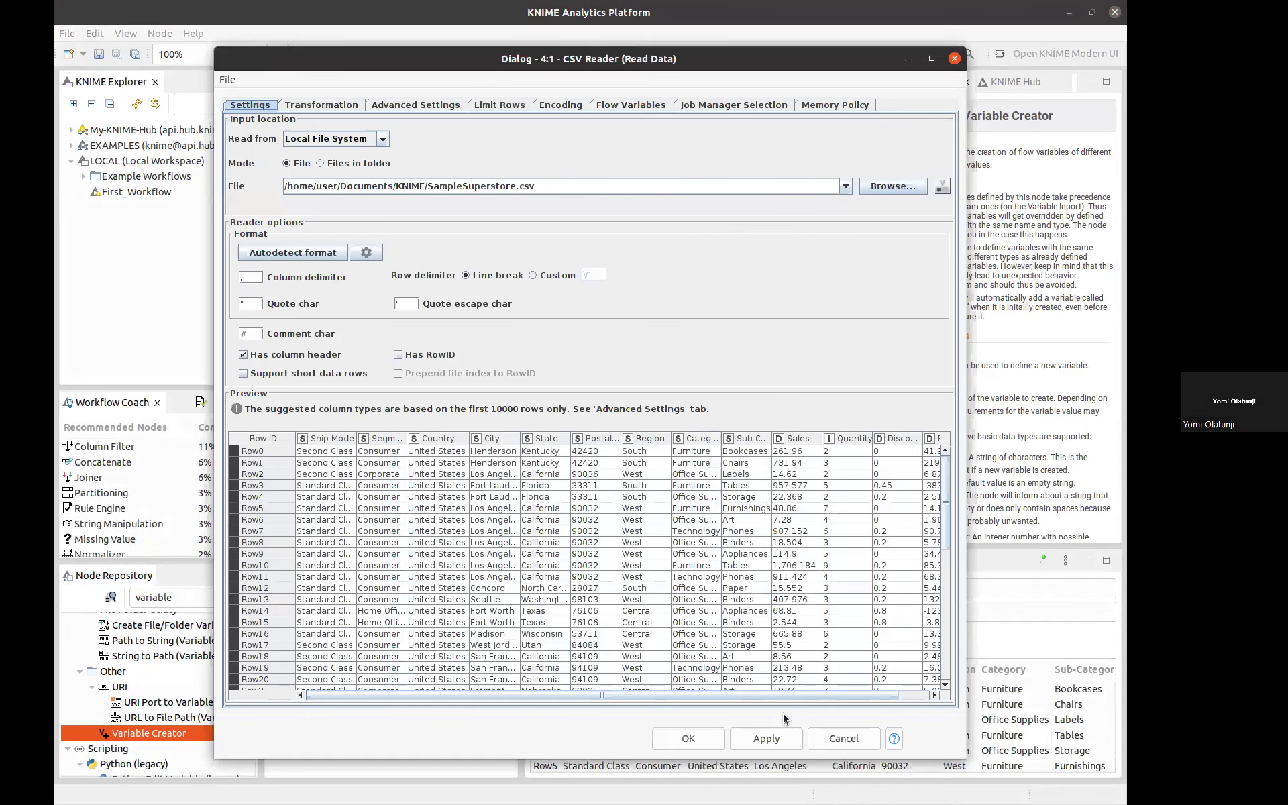
pyautogui.press('Escape')
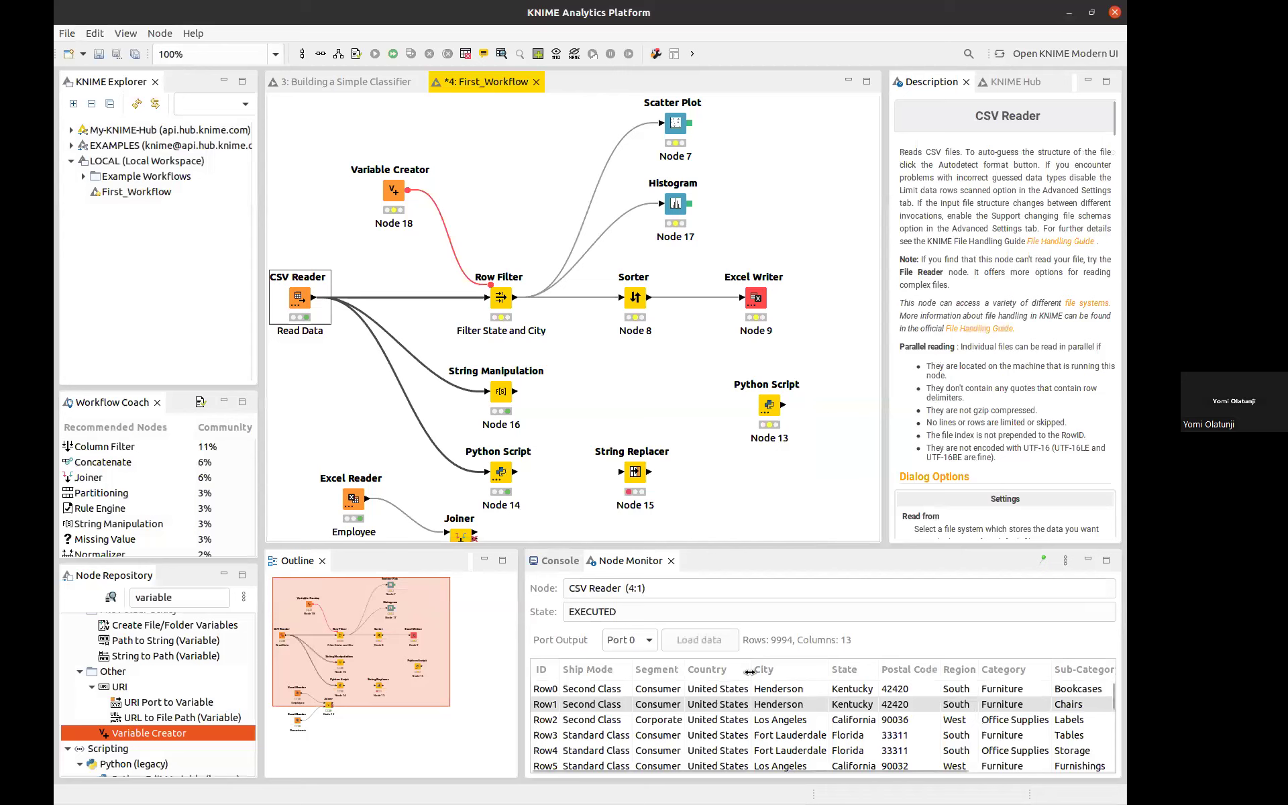
pyautogui.doubleClick(499, 298)
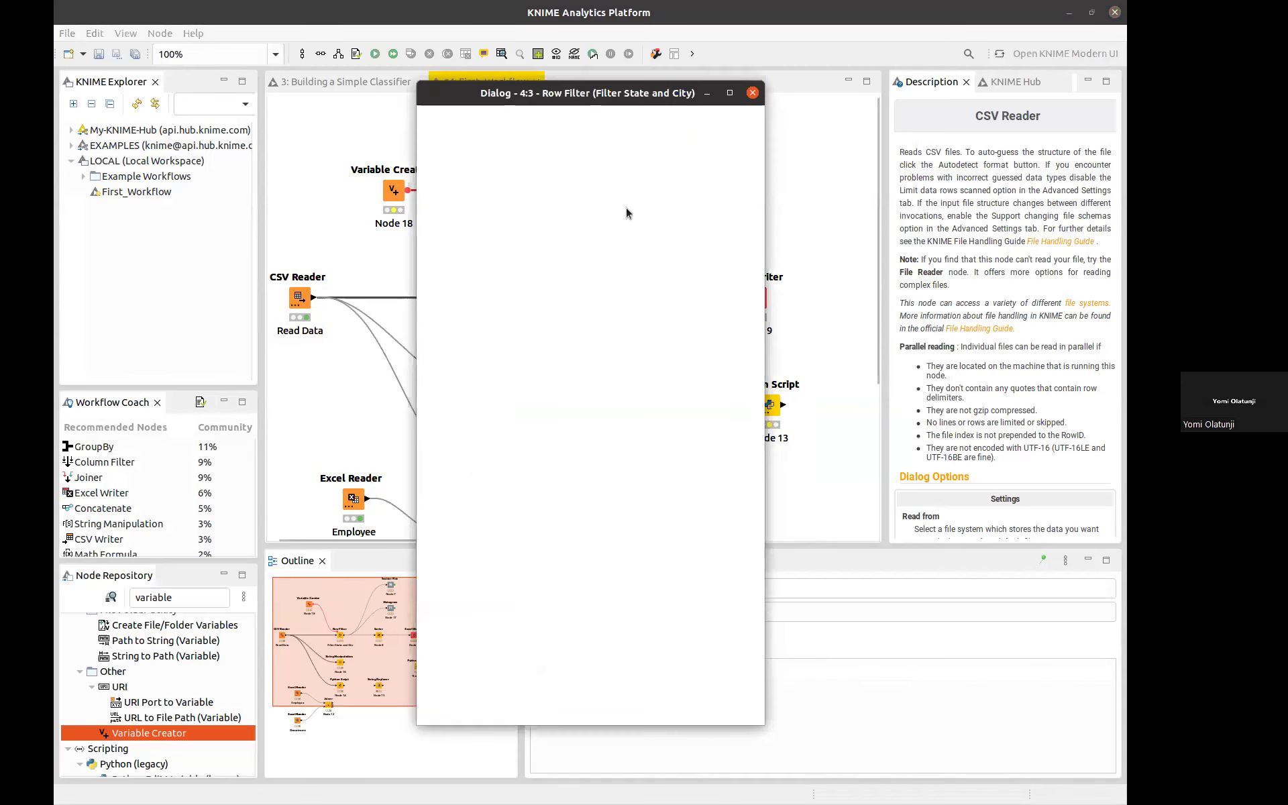
pyautogui.click(753, 93)
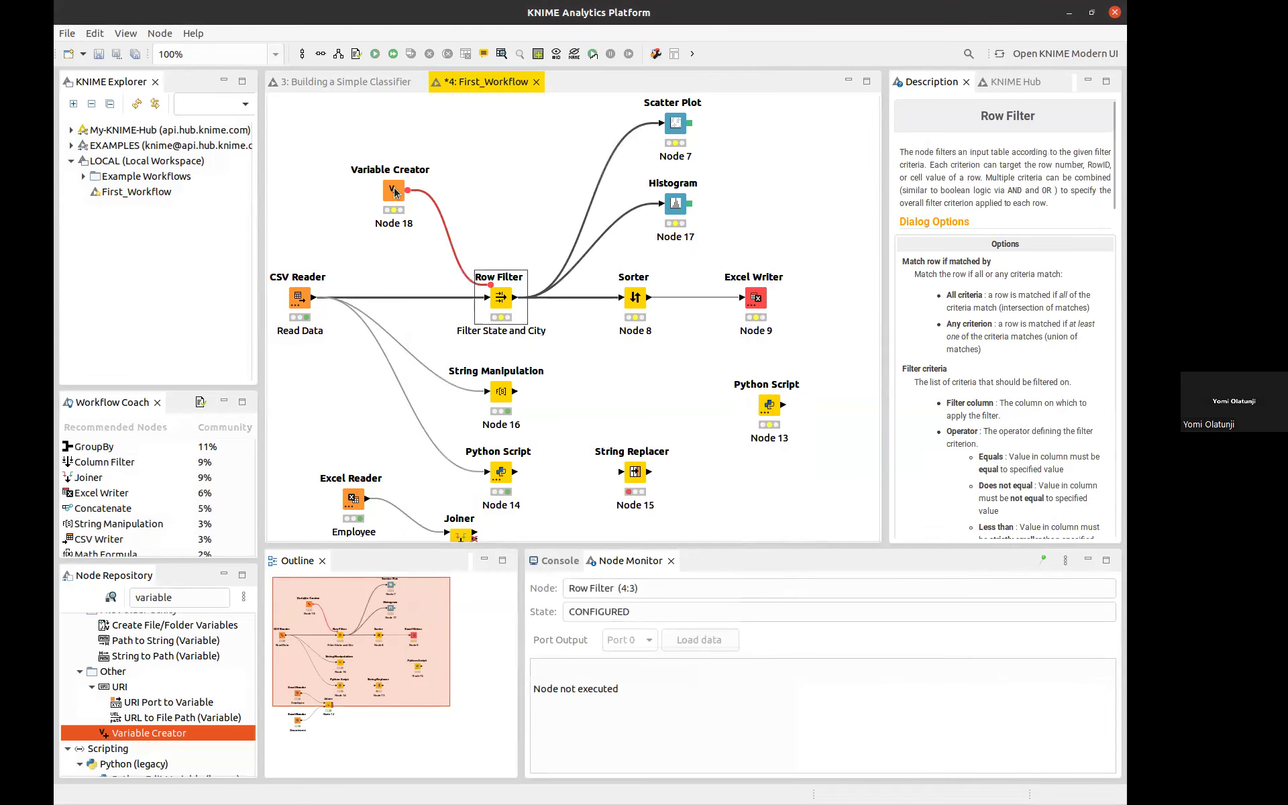
# Set the State variable's value to Henderson in the Variable Creator, accept it, and execute the Row Filter.
pyautogui.click(395, 192)
pyautogui.doubleClick(394, 192)
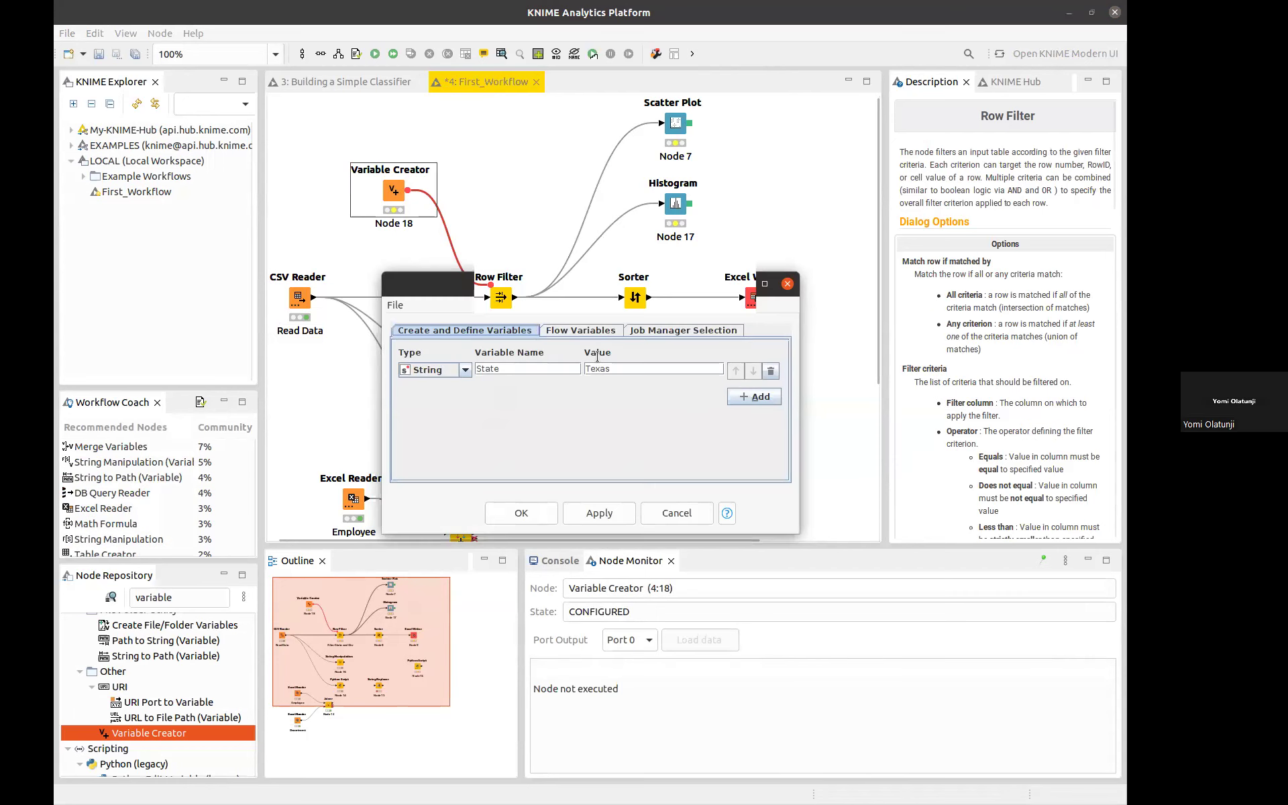
pyautogui.doubleClick(633, 368)
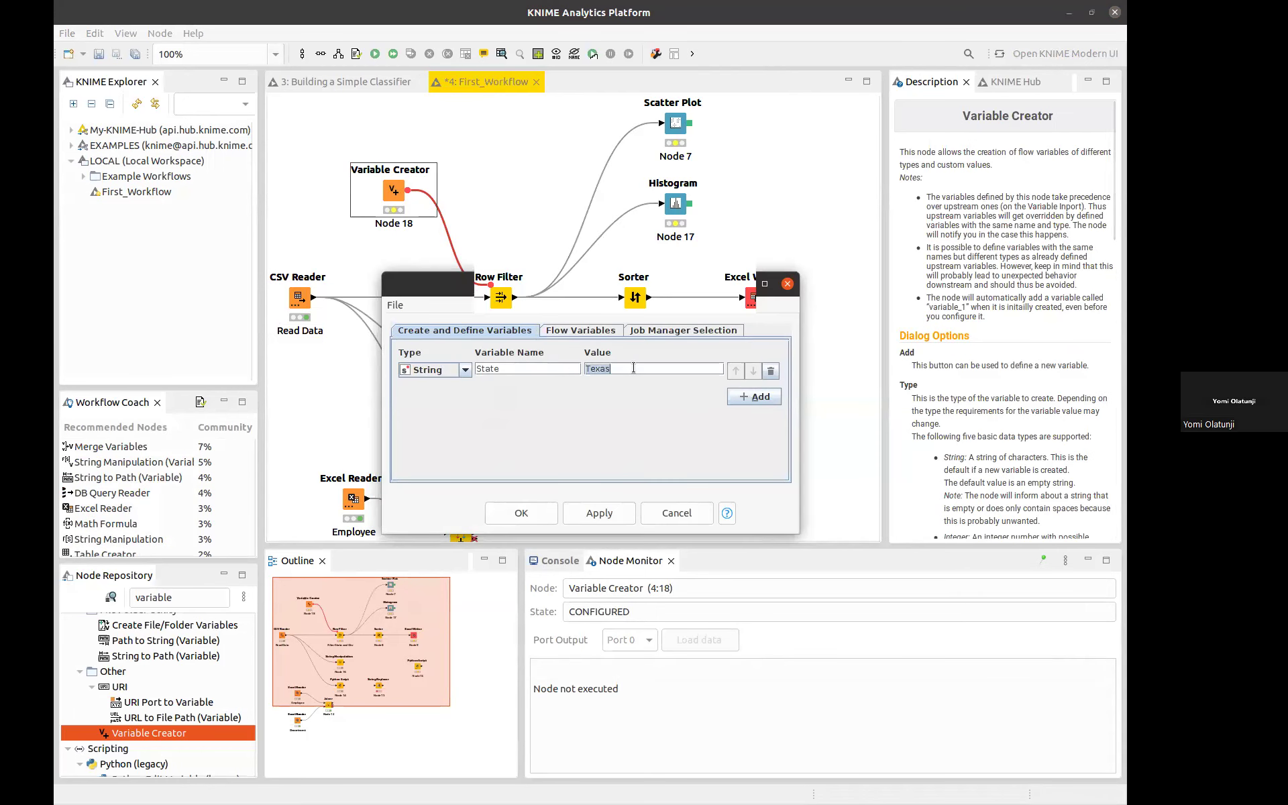
pyautogui.write('Henderson')
pyautogui.click(521, 513)
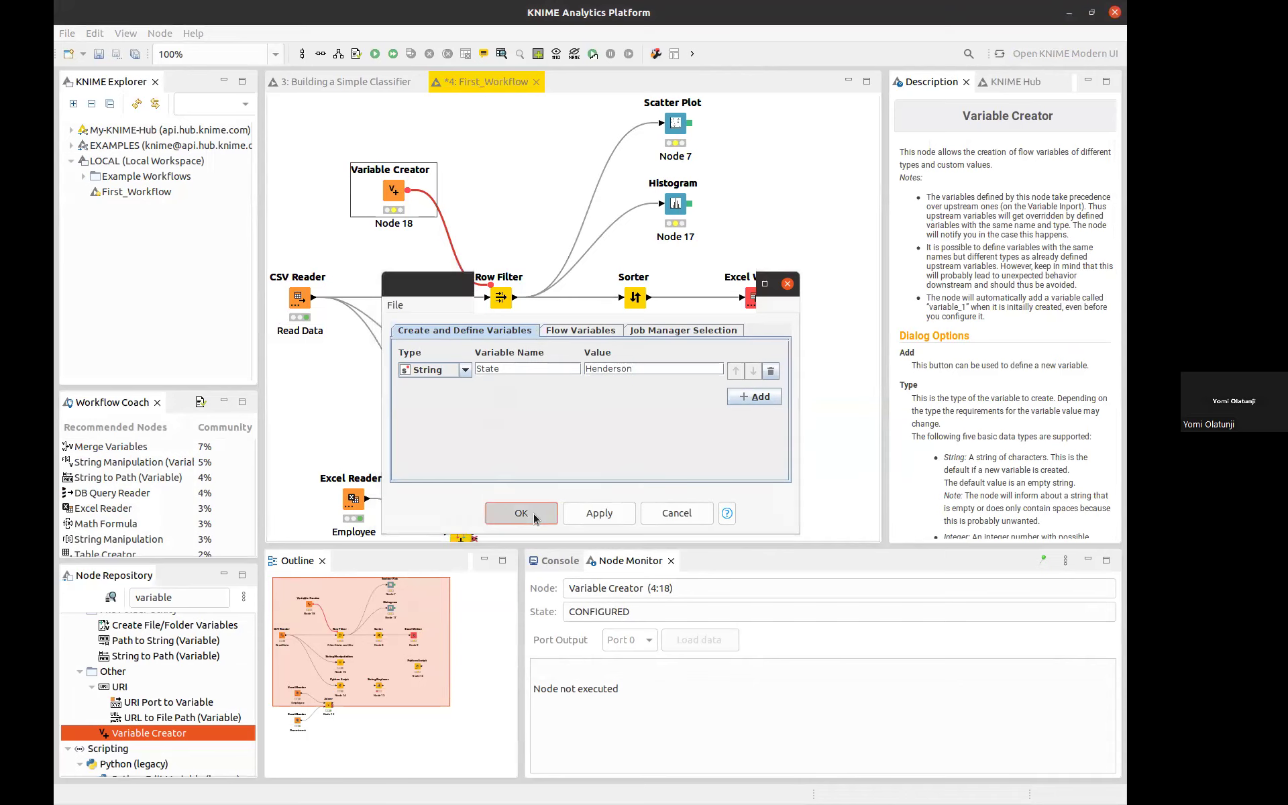
pyautogui.click(500, 296)
pyautogui.click(376, 55)
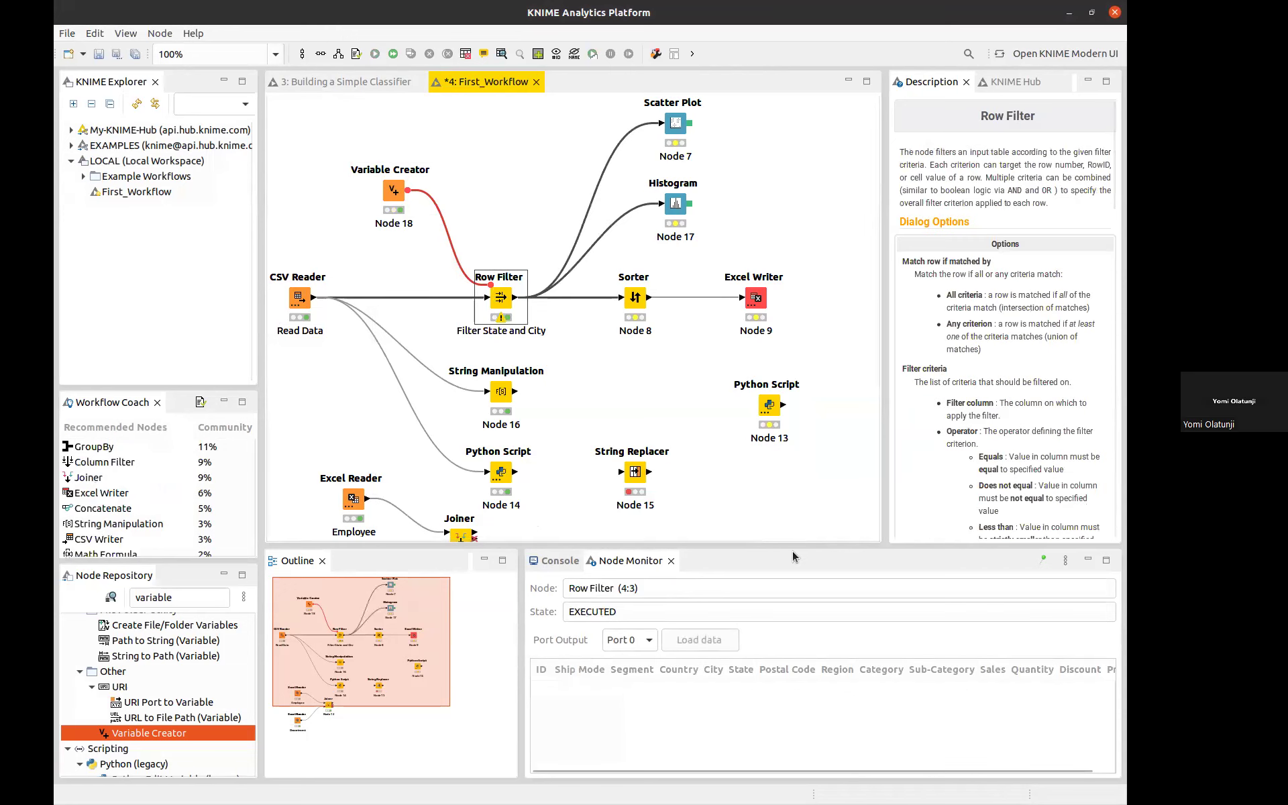
# Compare the CSV Reader's State and City columns with the Variable Creator's State value and the Row Filter's Criterion 1.
pyautogui.click(302, 303)
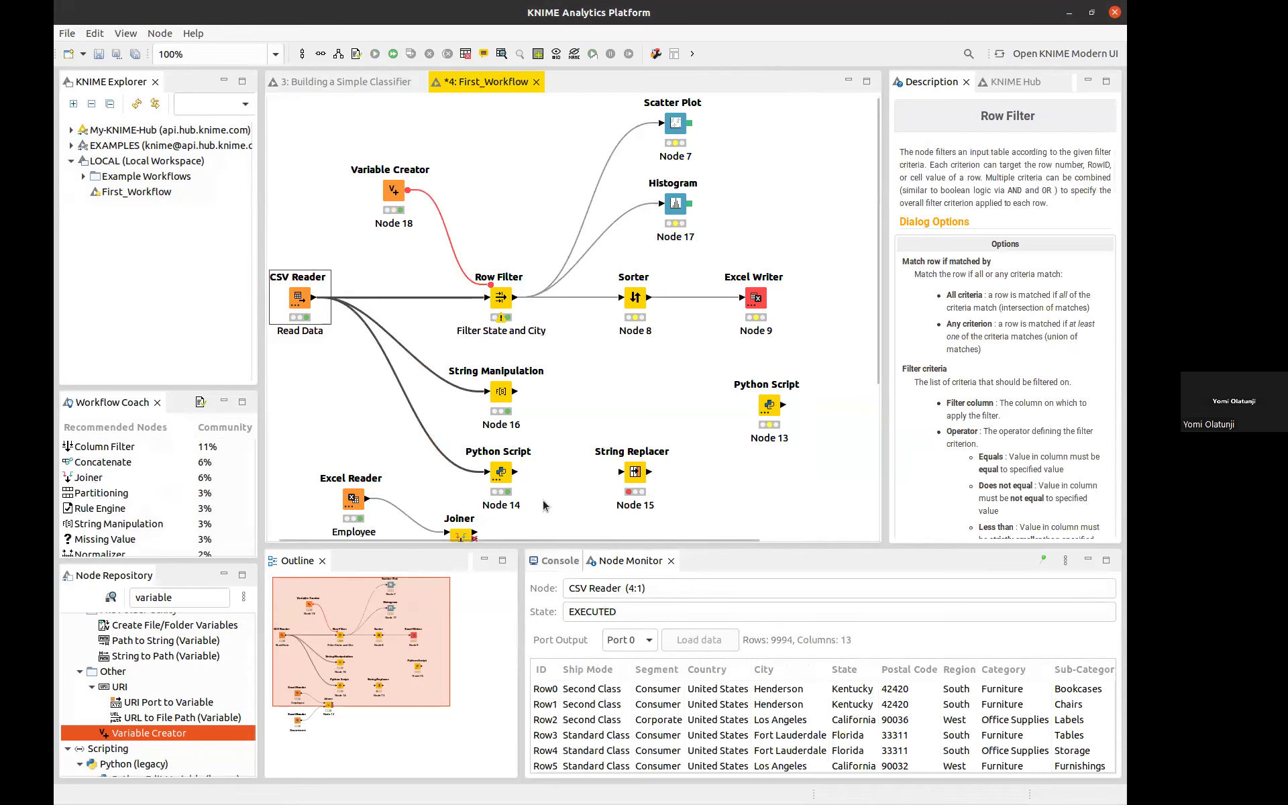
pyautogui.doubleClick(392, 190)
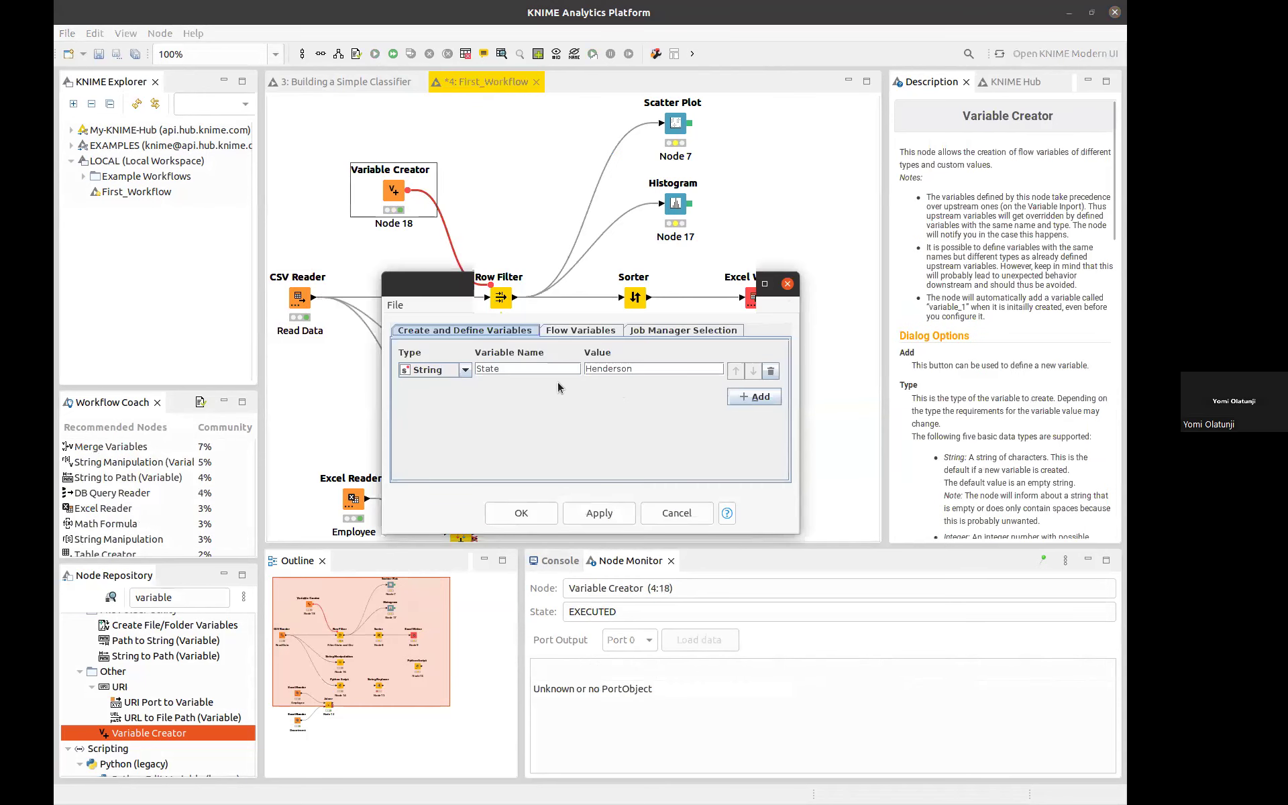
pyautogui.doubleClick(503, 302)
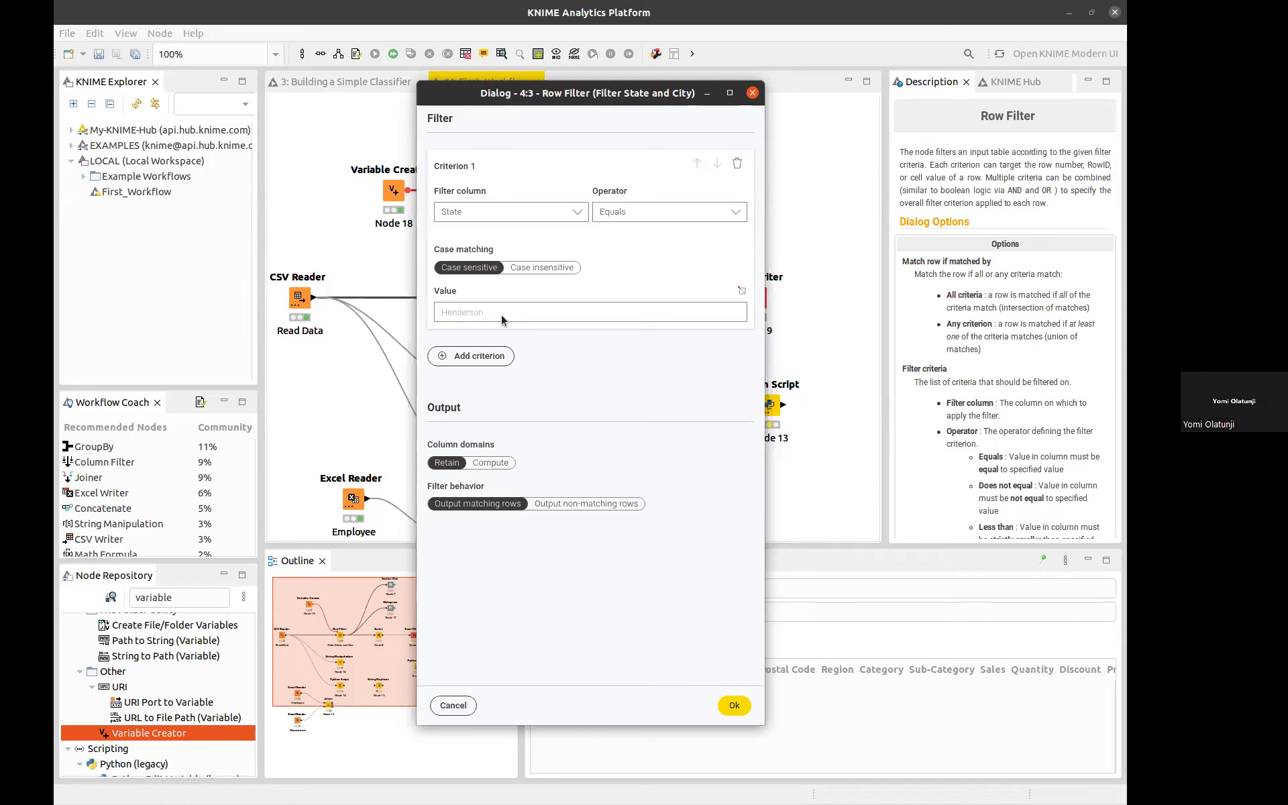
pyautogui.click(752, 94)
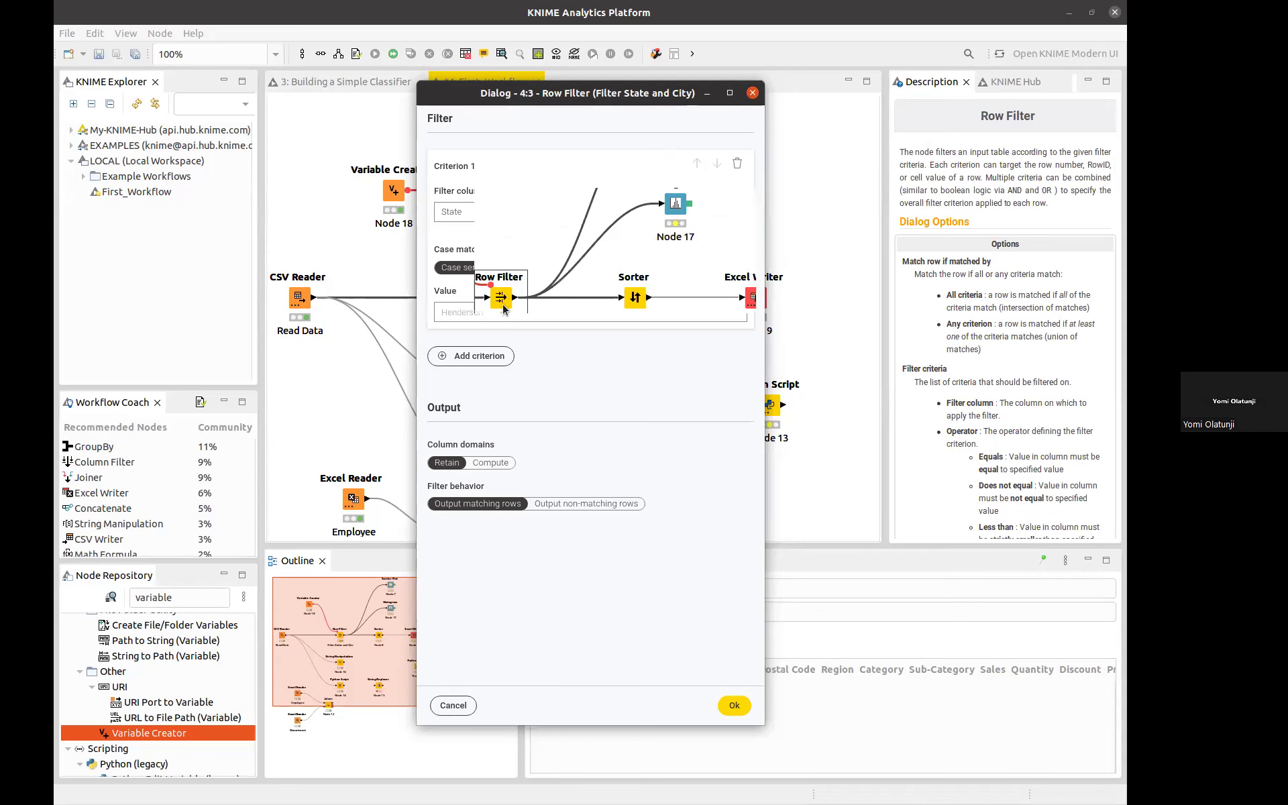
pyautogui.click(293, 301)
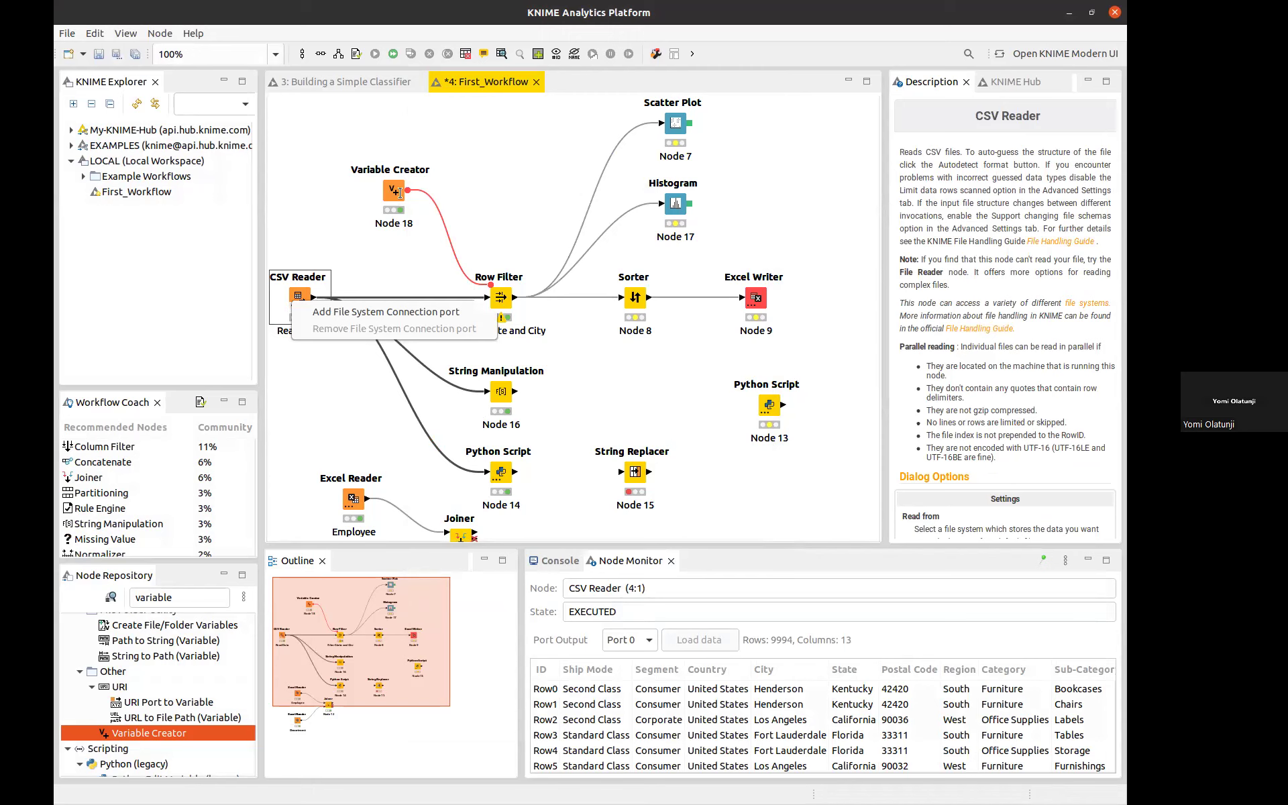
pyautogui.click(501, 336)
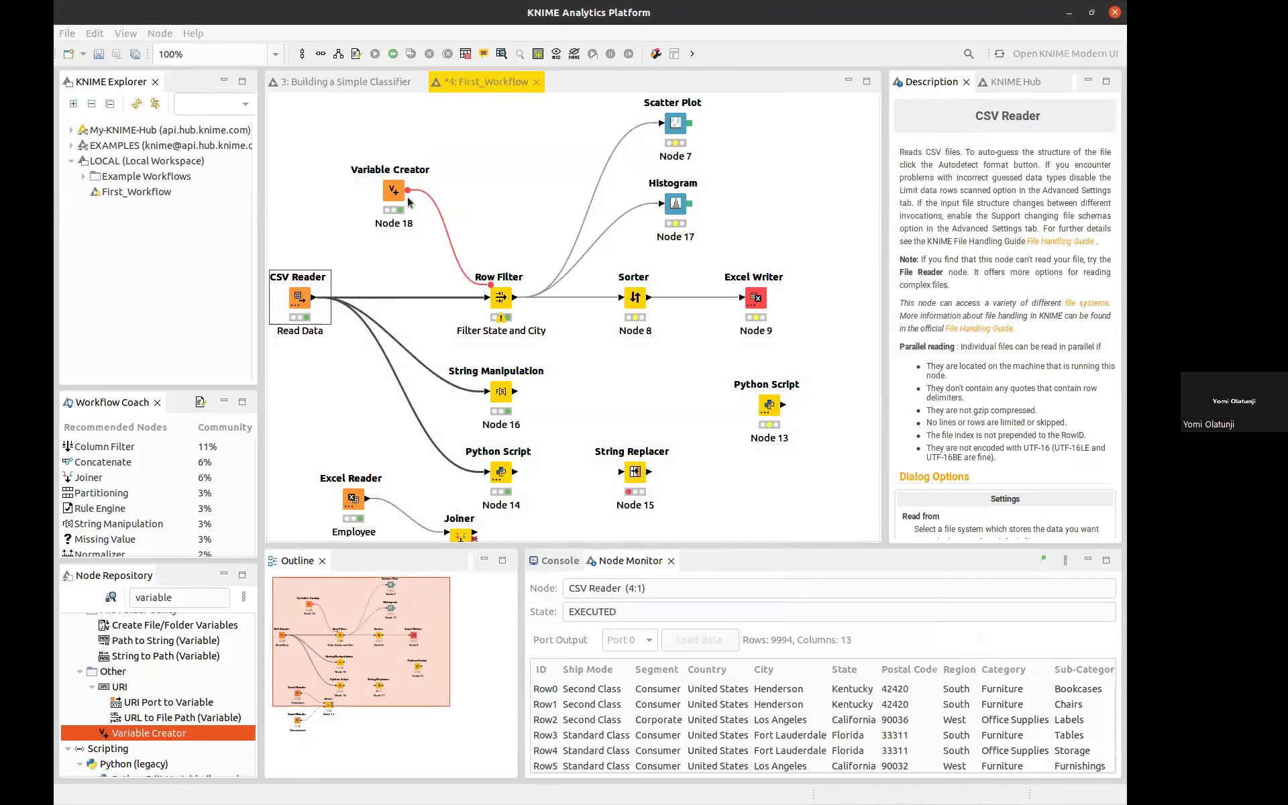
# Recheck the State variable's type, name and value in the Variable Creator and apply the settings without changes.
pyautogui.doubleClick(395, 192)
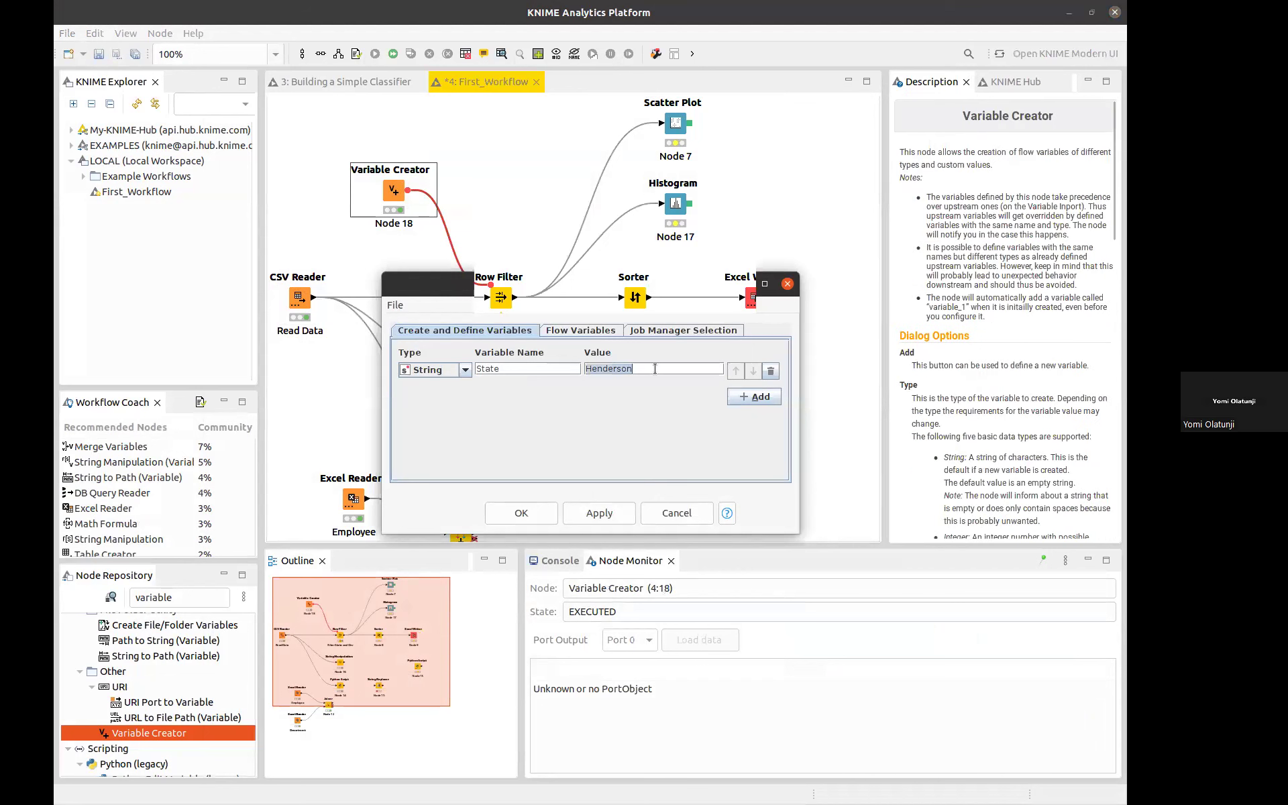
pyautogui.click(424, 371)
pyautogui.click(524, 368)
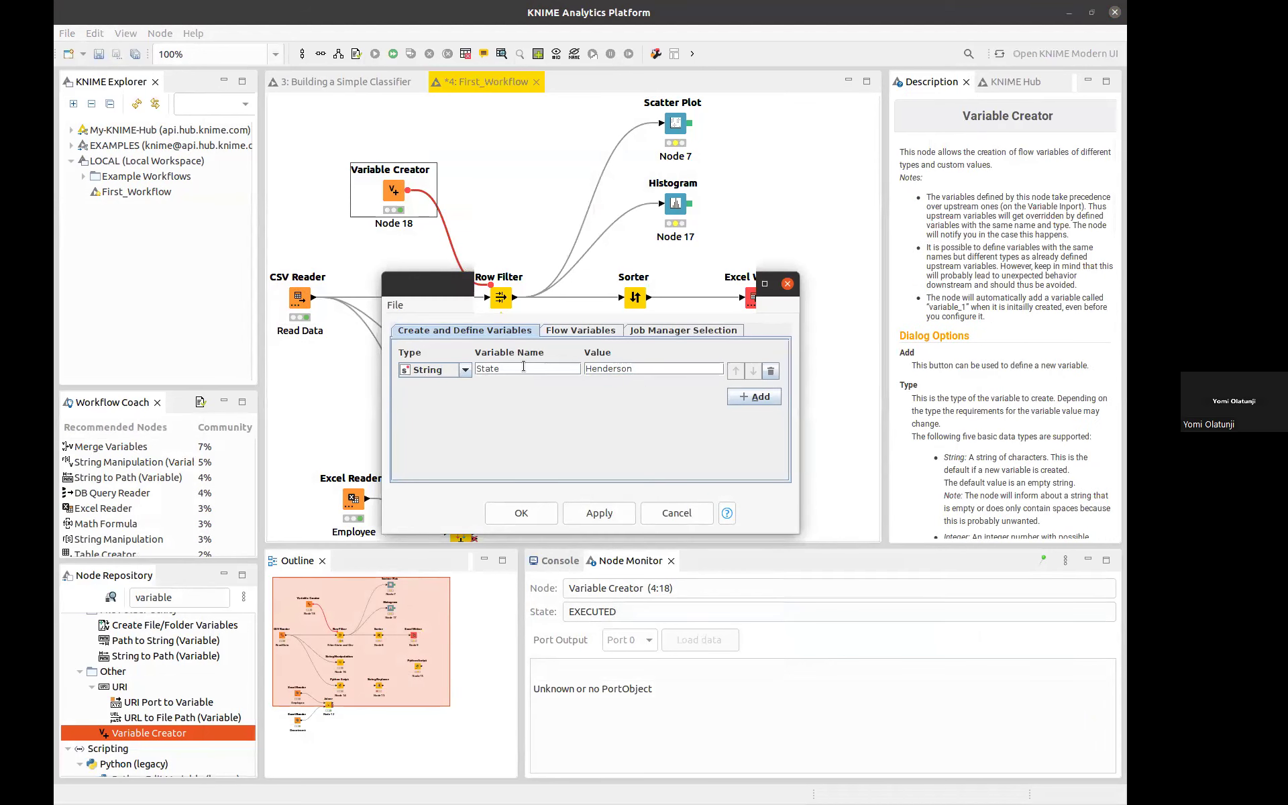
pyautogui.click(599, 513)
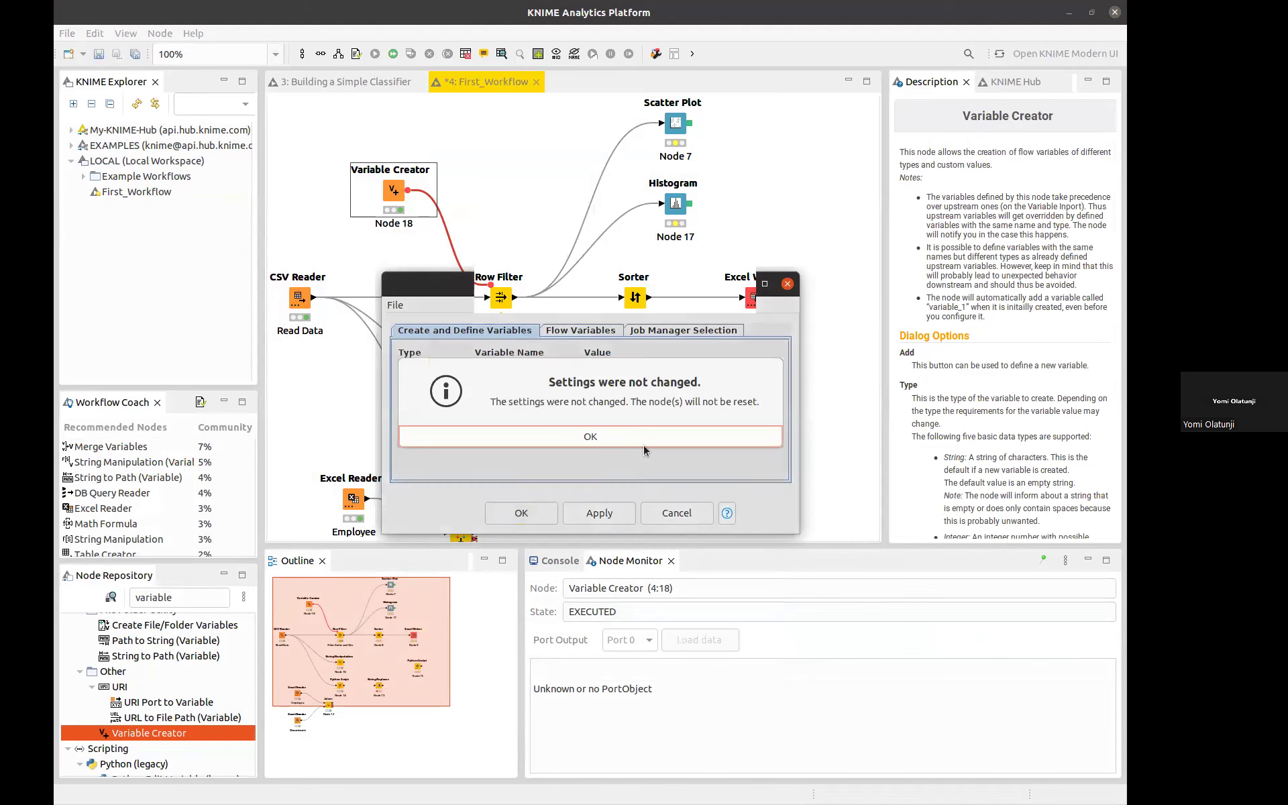
pyautogui.click(607, 436)
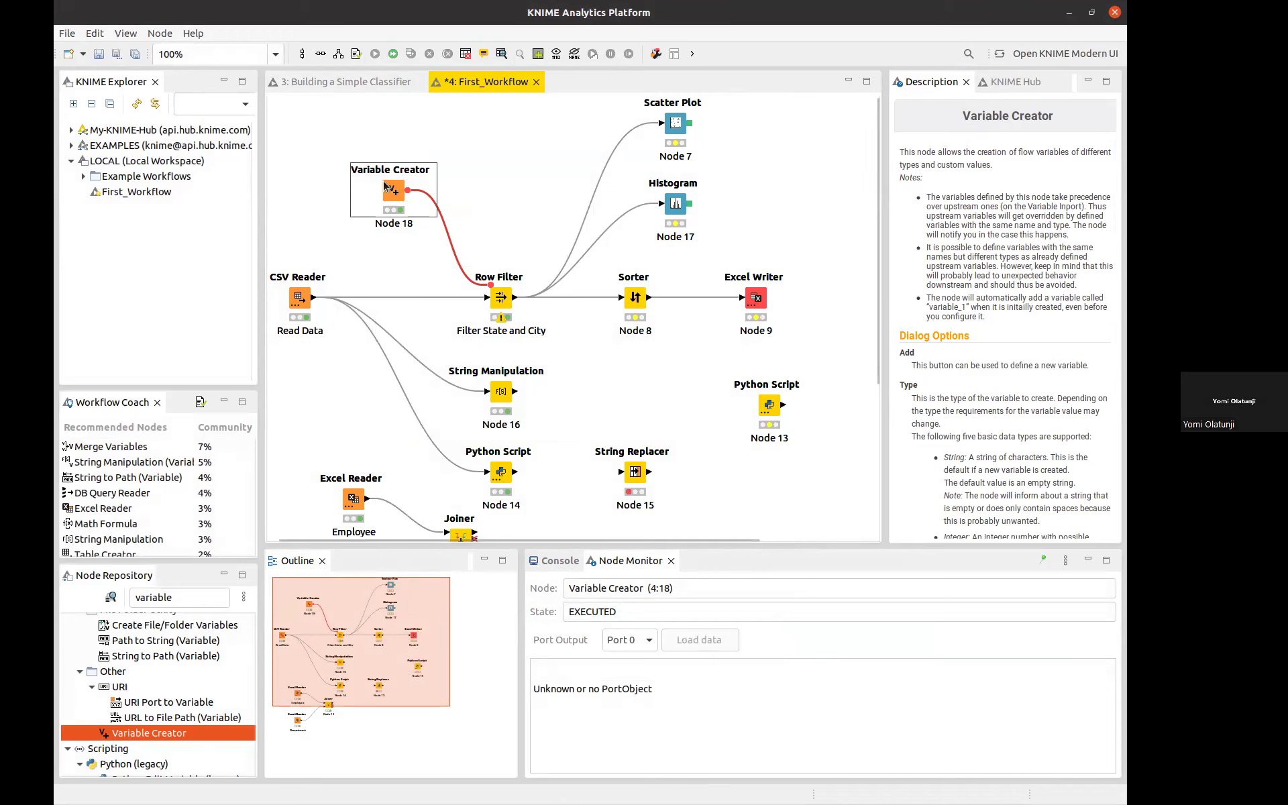
# Reset the Variable Creator, reopen its settings and accept them without changes, and execute the Row Filter again.
pyautogui.press('F8')
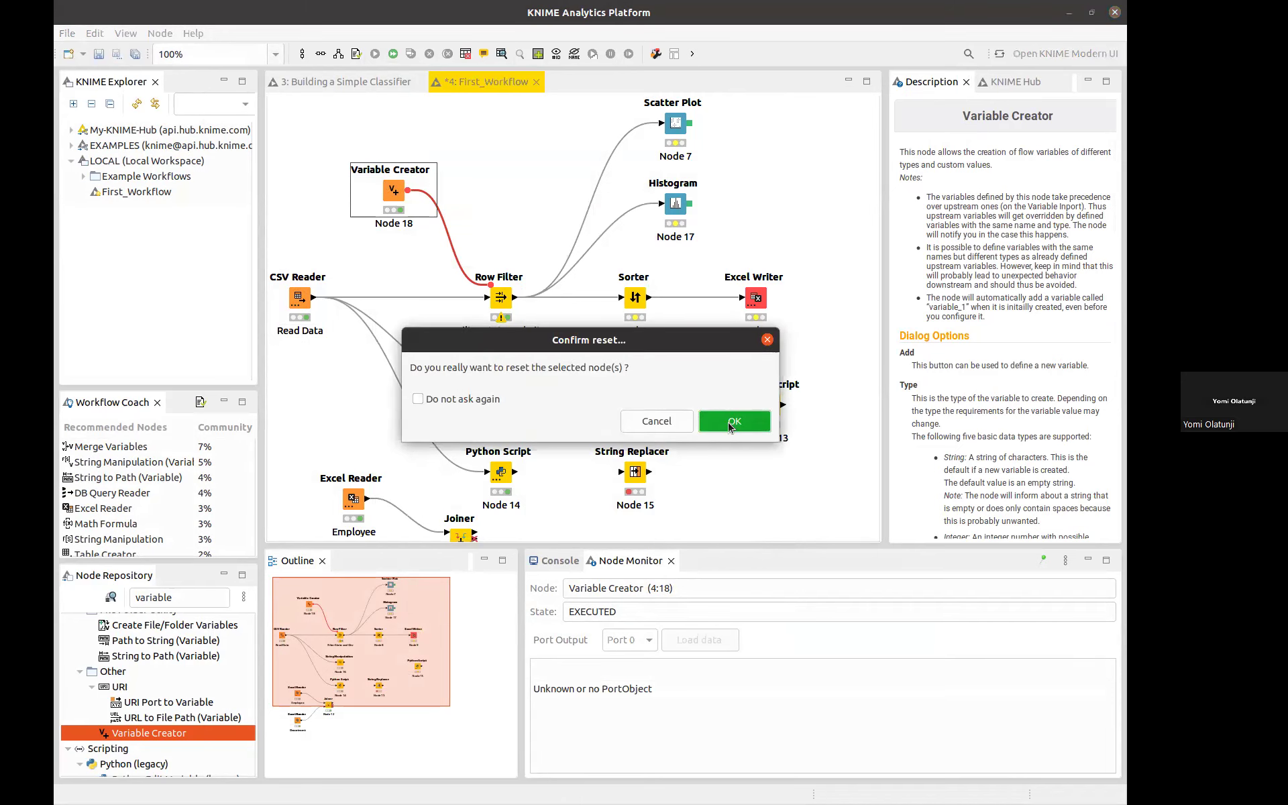
pyautogui.click(718, 420)
pyautogui.doubleClick(395, 191)
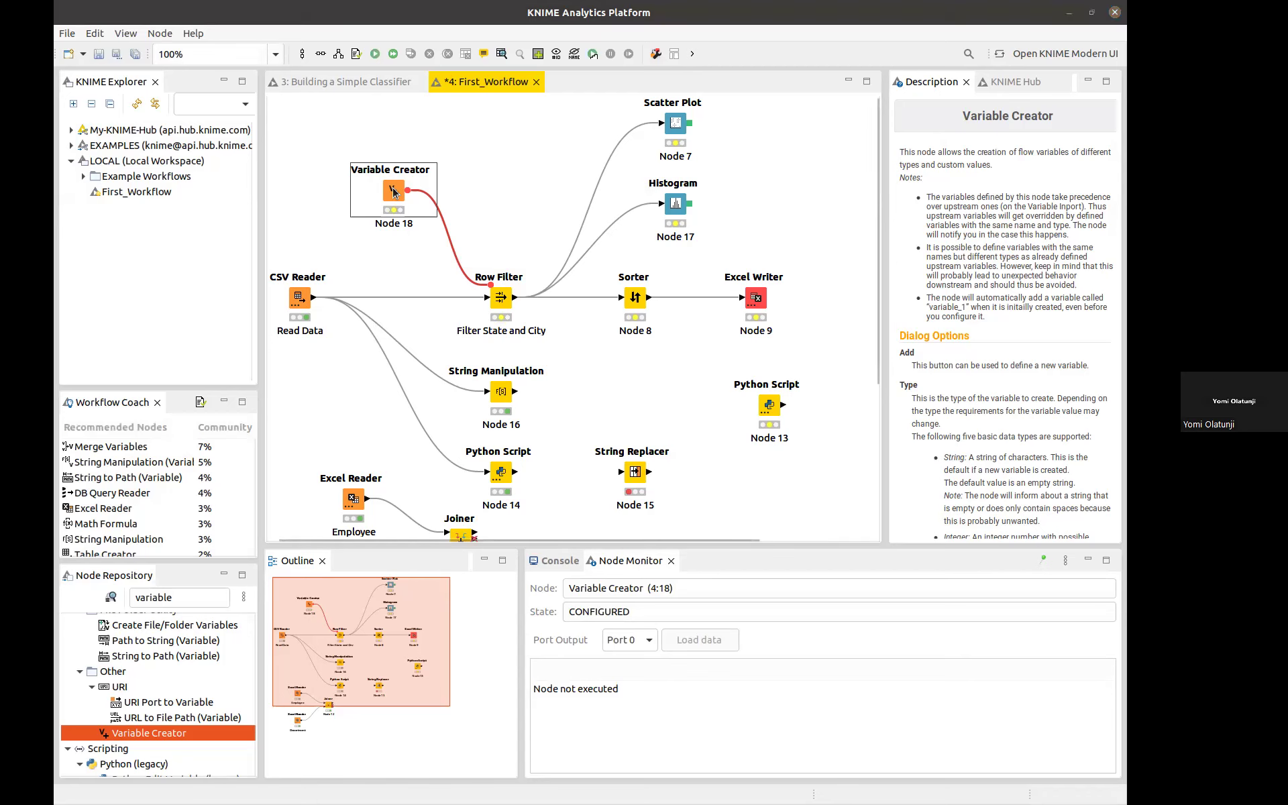
pyautogui.moveTo(585, 368); pyautogui.dragTo(646, 368)
pyautogui.hotkey('ctrl', 'c')
pyautogui.click(651, 363)
pyautogui.click(527, 513)
pyautogui.click(503, 305)
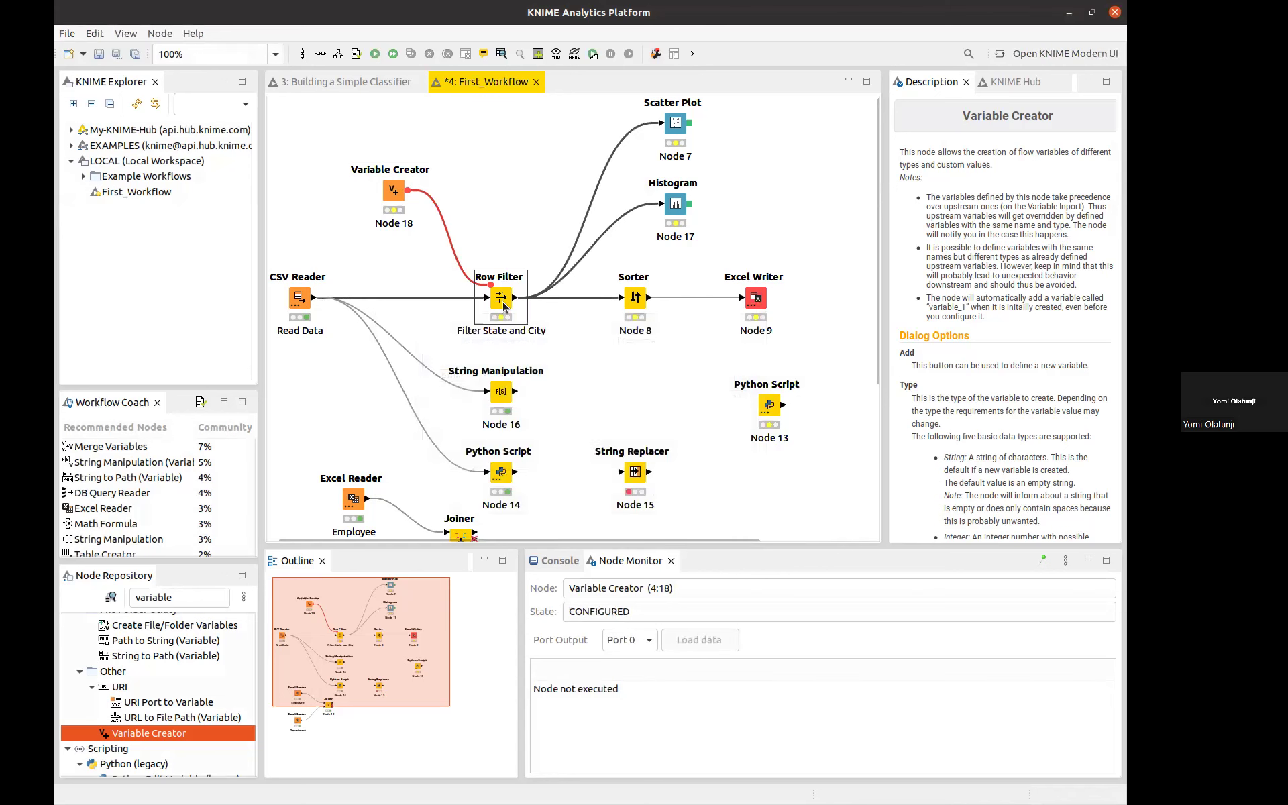
pyautogui.click(374, 54)
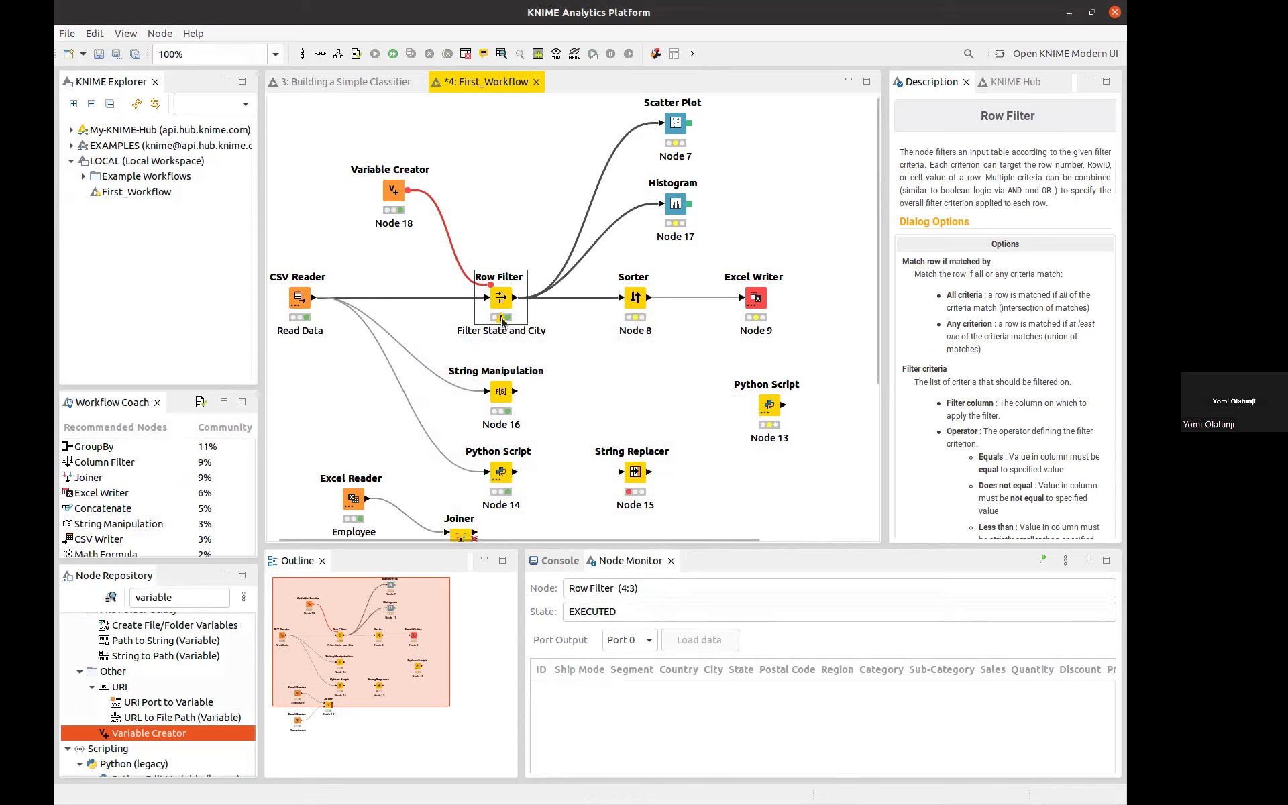
pyautogui.moveTo(502, 322)
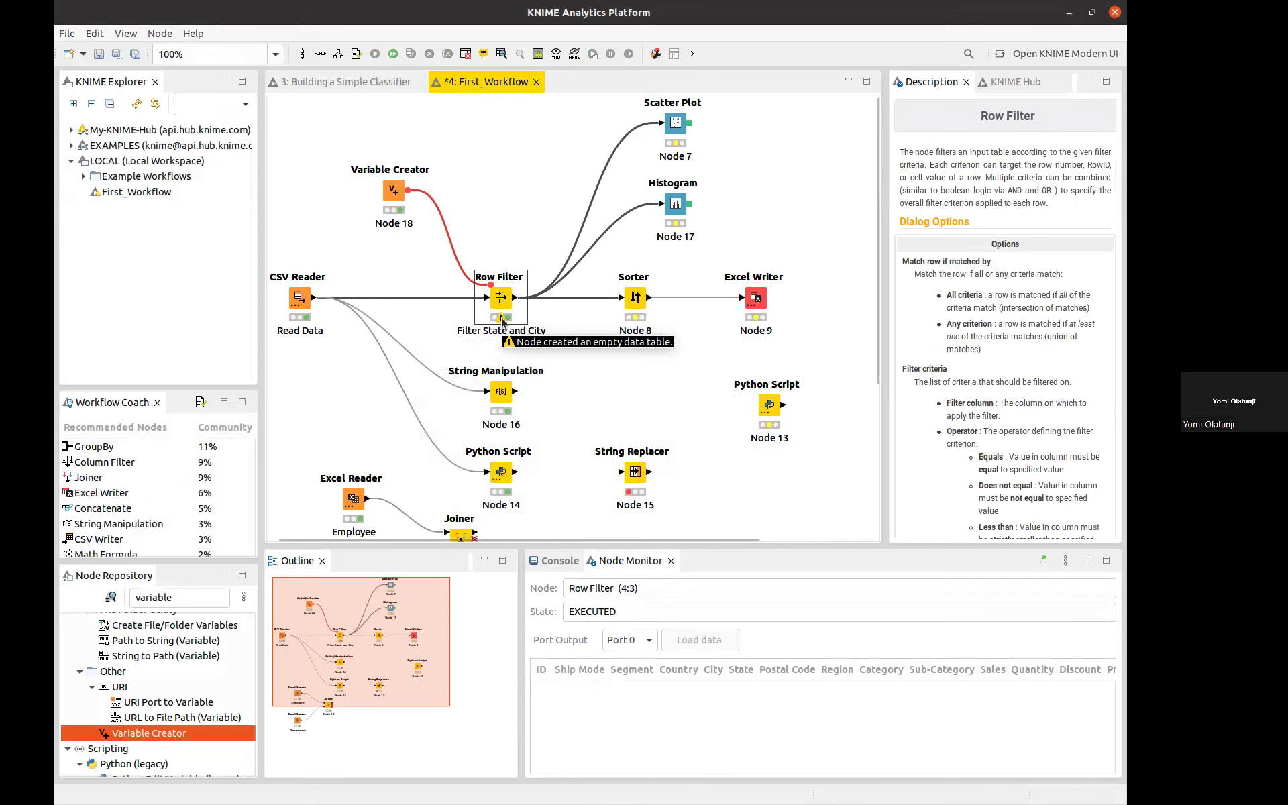
# Reselect State as the flow variable overwriting Criterion 1's value in the Row Filter, accept it, and execute the node.
pyautogui.click(394, 192)
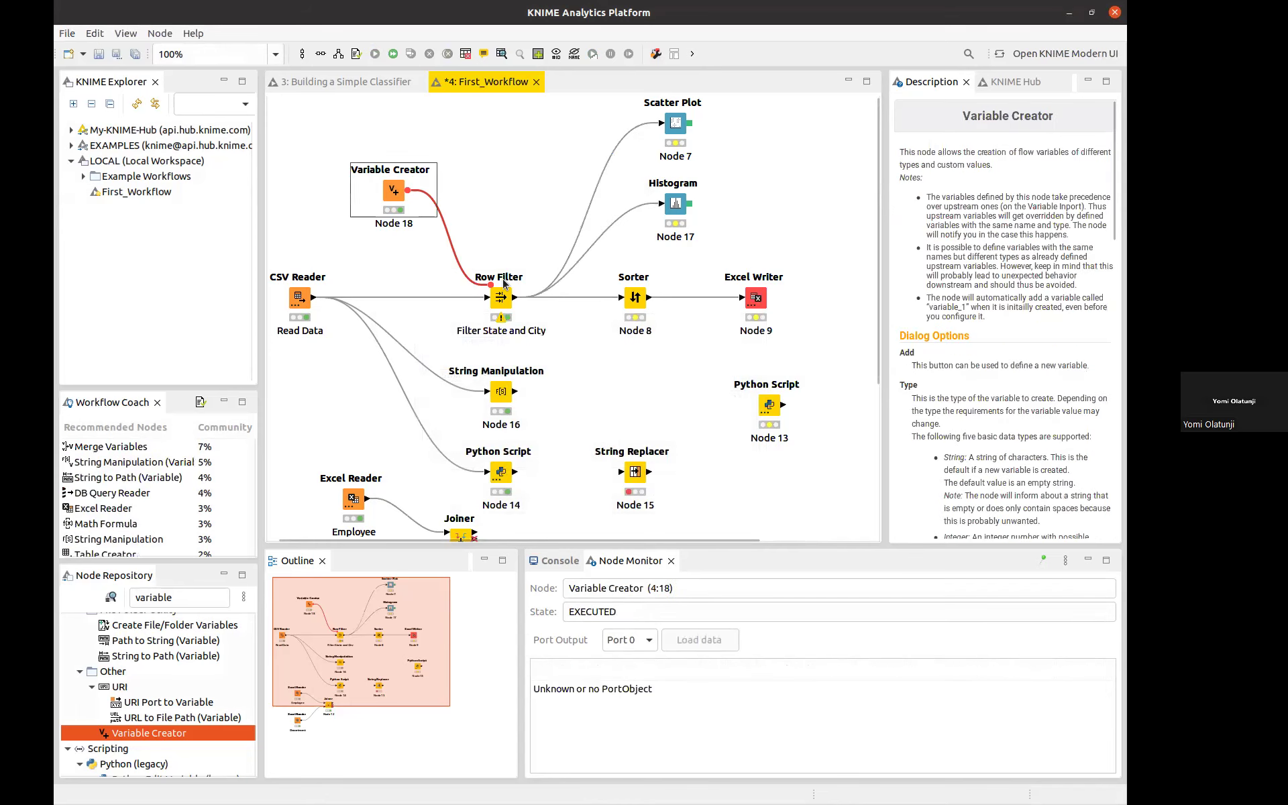
pyautogui.doubleClick(498, 298)
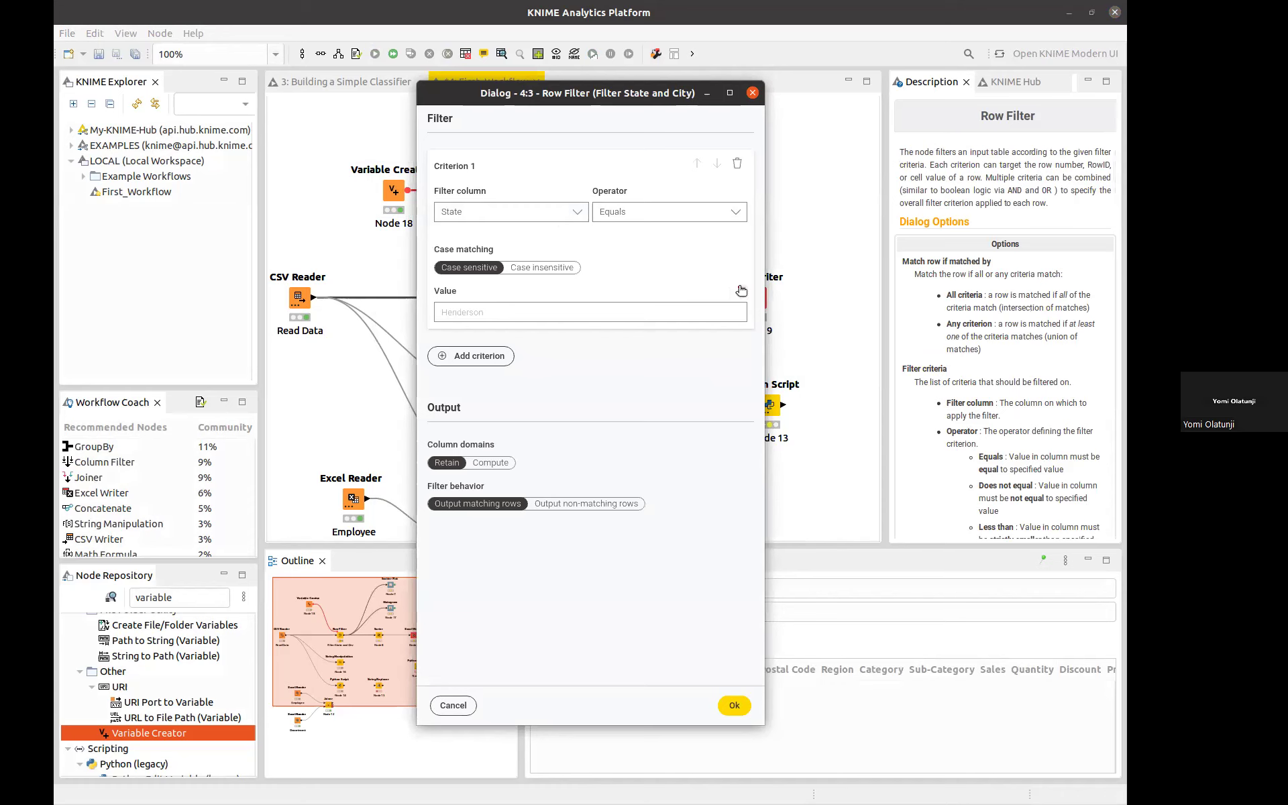
pyautogui.click(740, 290)
pyautogui.click(677, 208)
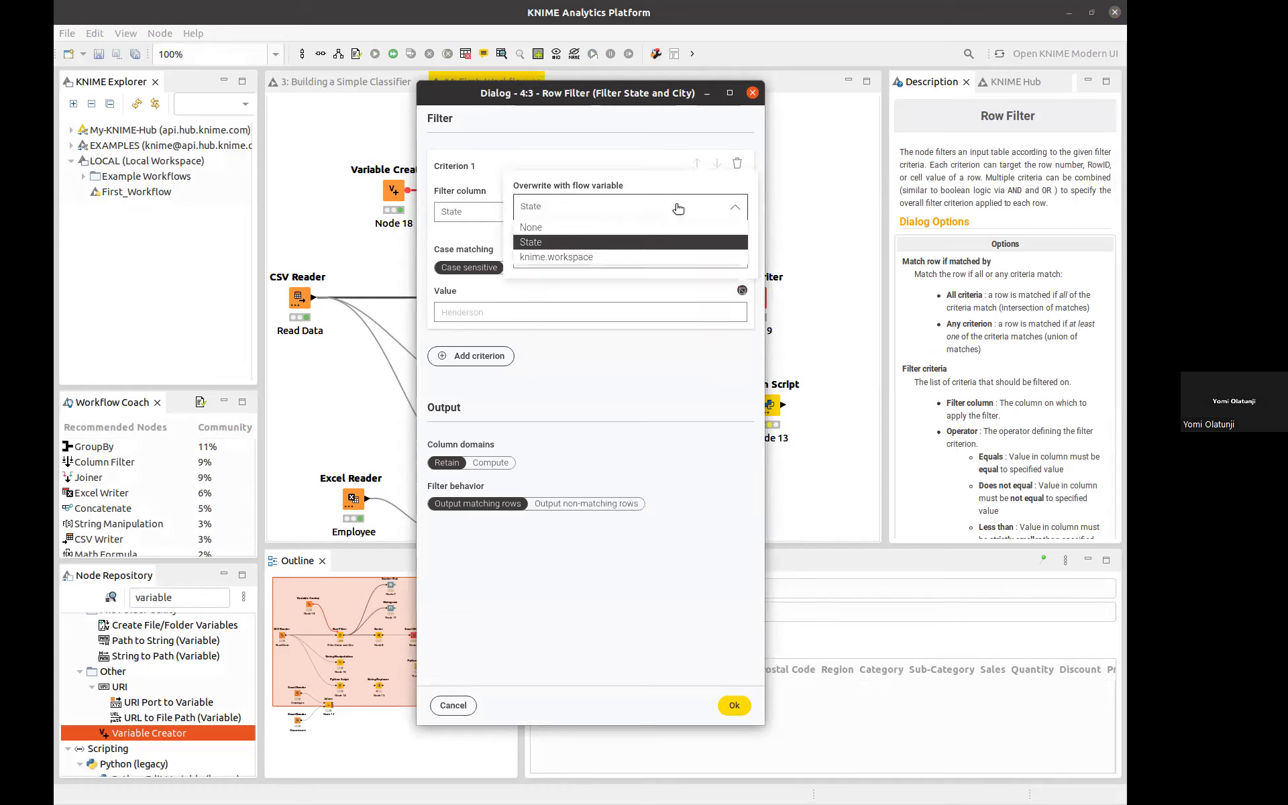
pyautogui.click(607, 240)
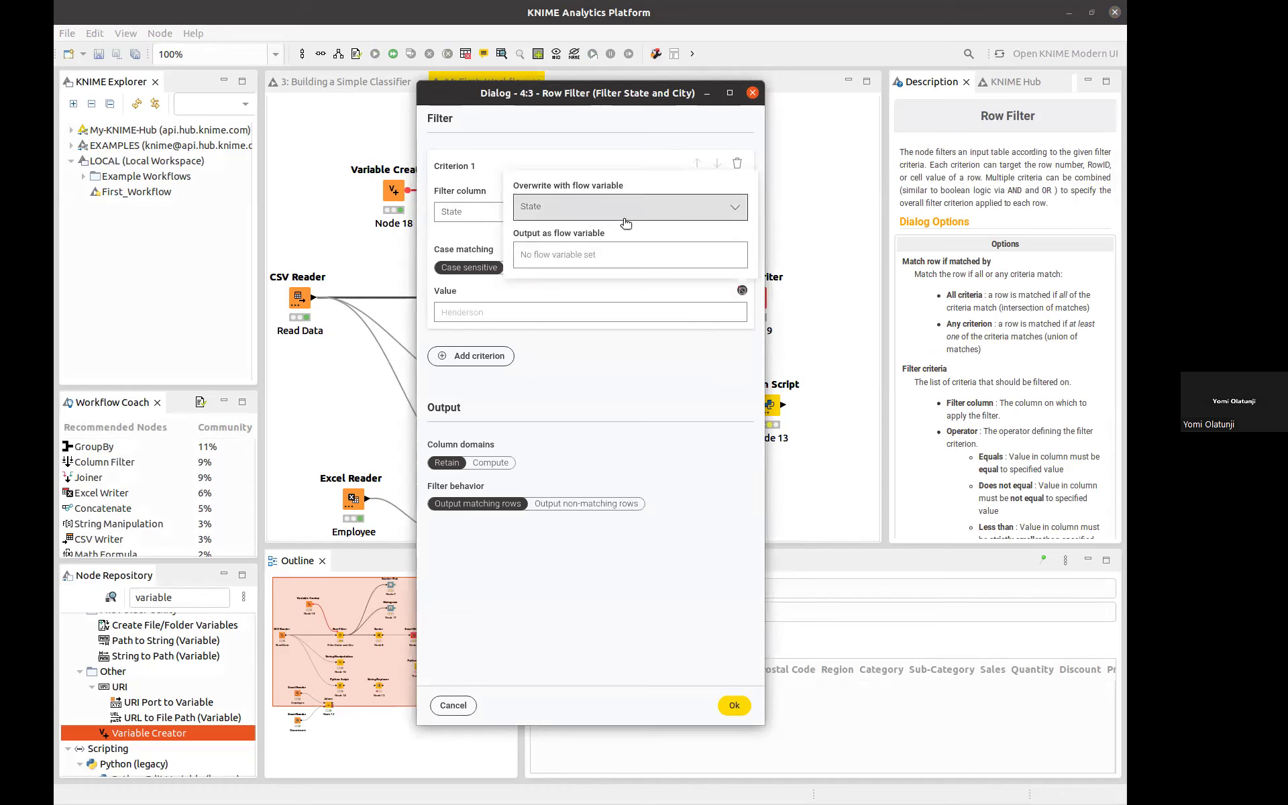
pyautogui.click(634, 288)
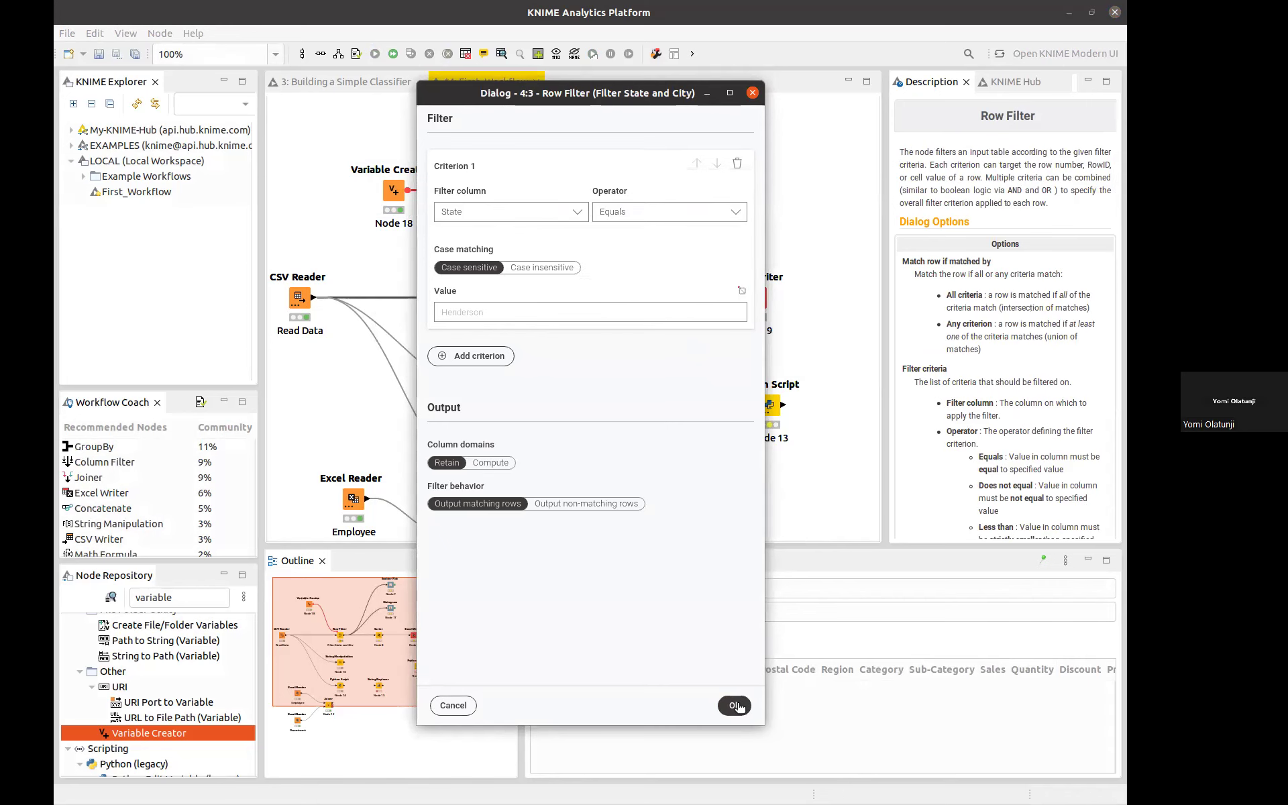
pyautogui.click(736, 706)
pyautogui.click(371, 54)
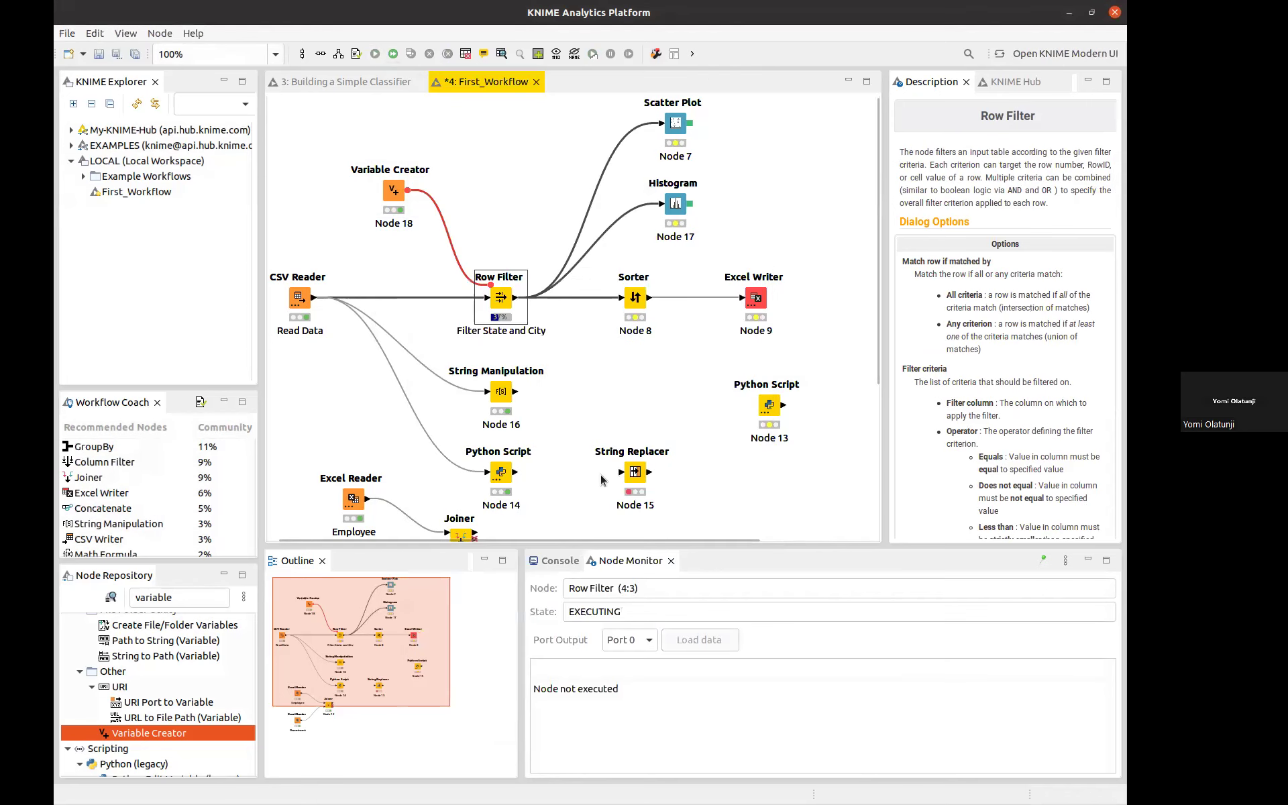
# Check the CSV Reader's City column, rename the State variable to City in the Variable Creator, and accept the node reset.
pyautogui.click(400, 193)
pyautogui.doubleClick(395, 192)
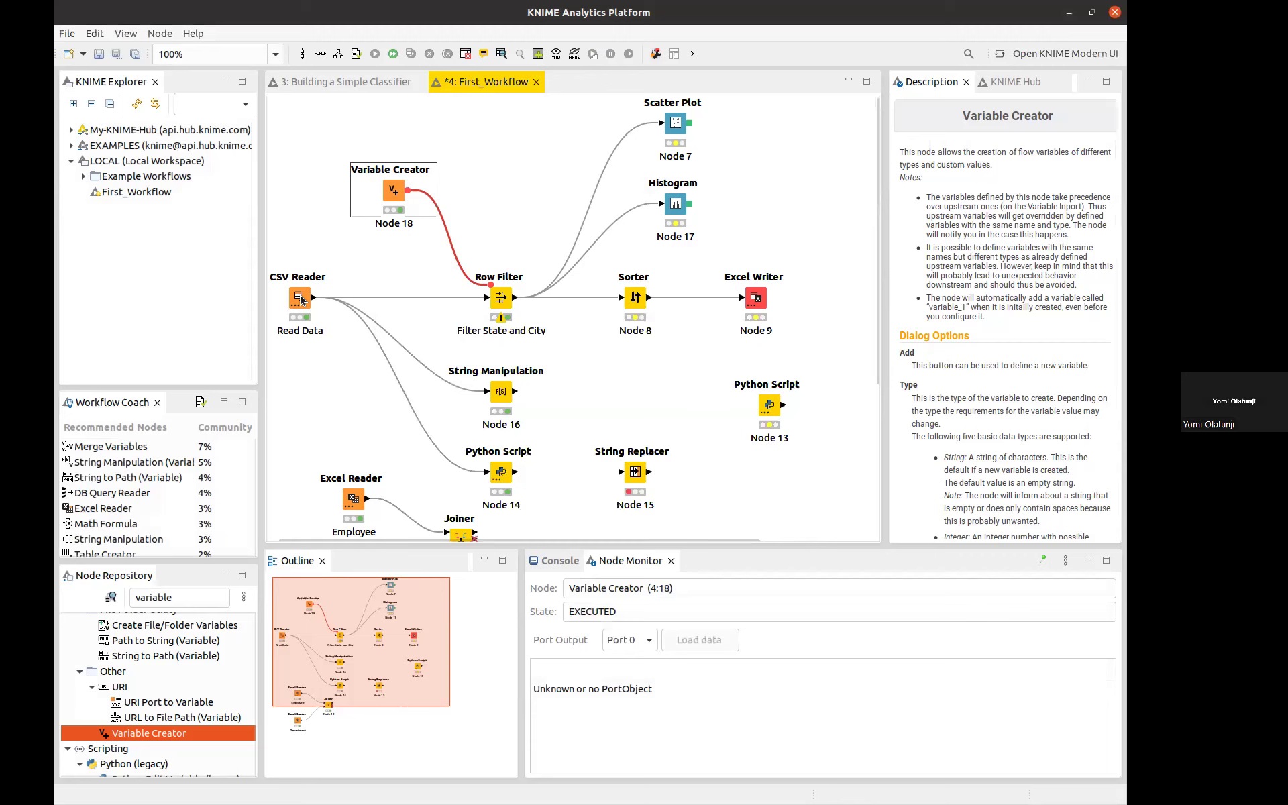
pyautogui.click(324, 276)
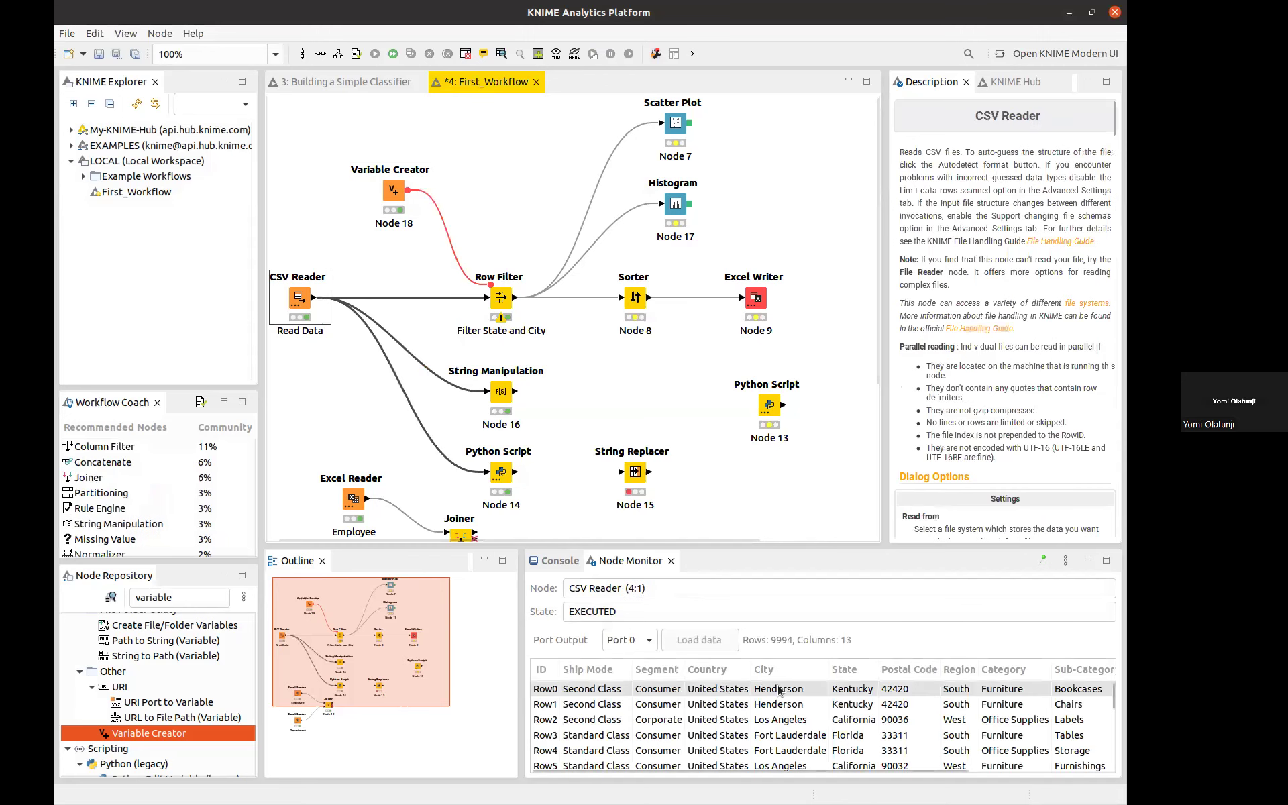
pyautogui.doubleClick(394, 192)
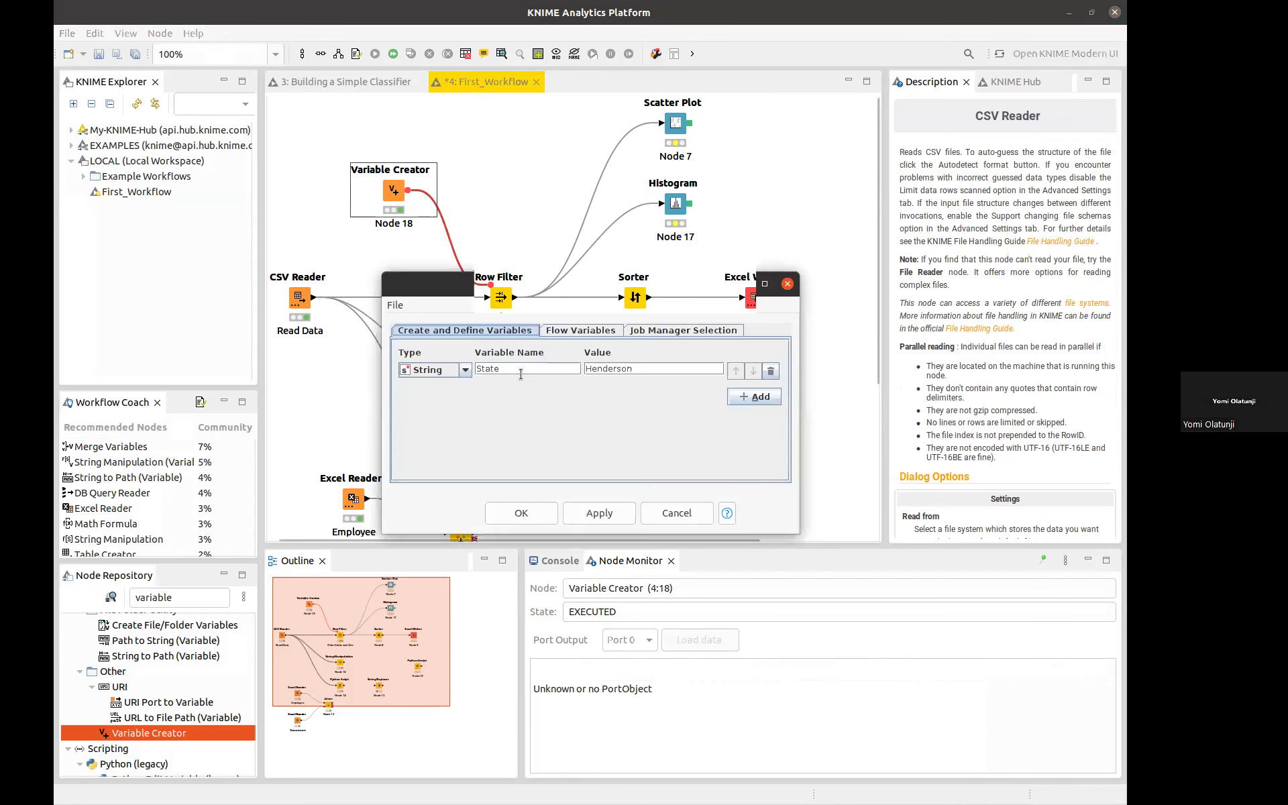
pyautogui.click(514, 371)
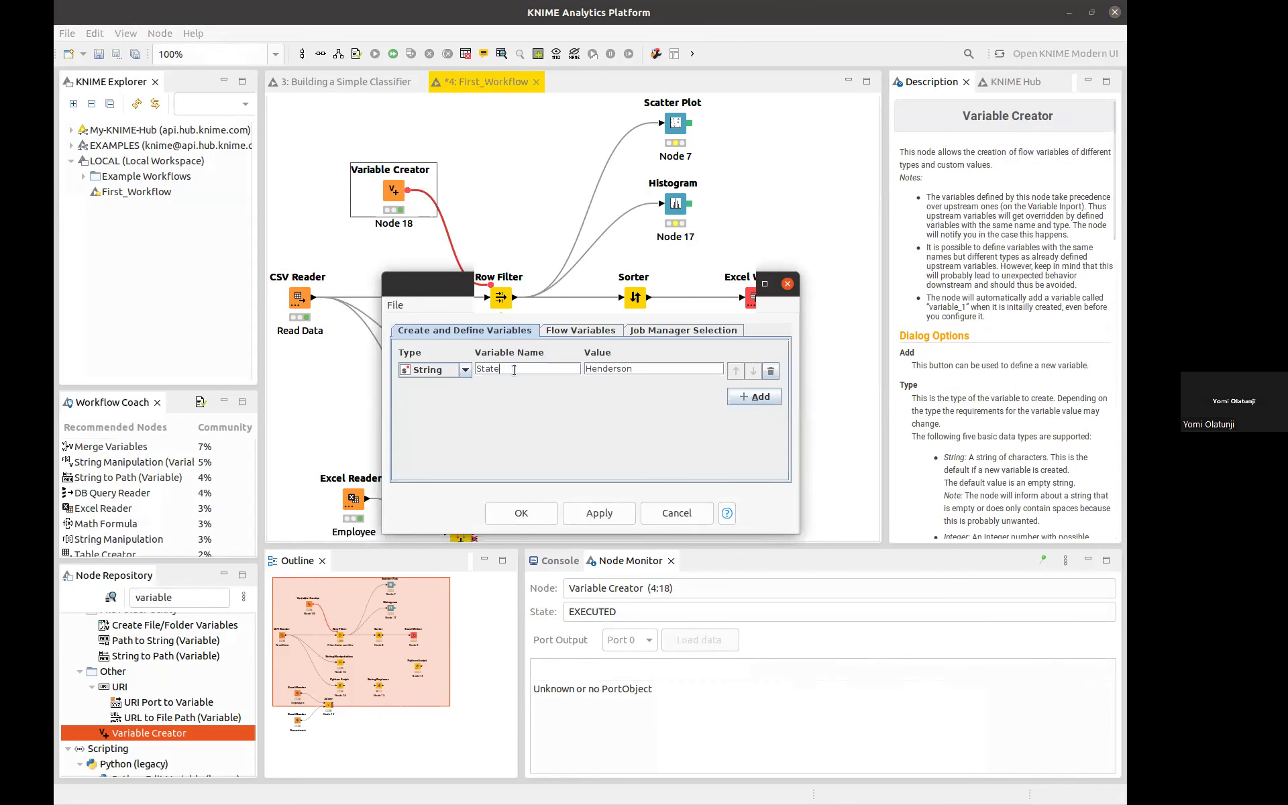
pyautogui.doubleClick(514, 371)
pyautogui.write('City')
pyautogui.click(502, 518)
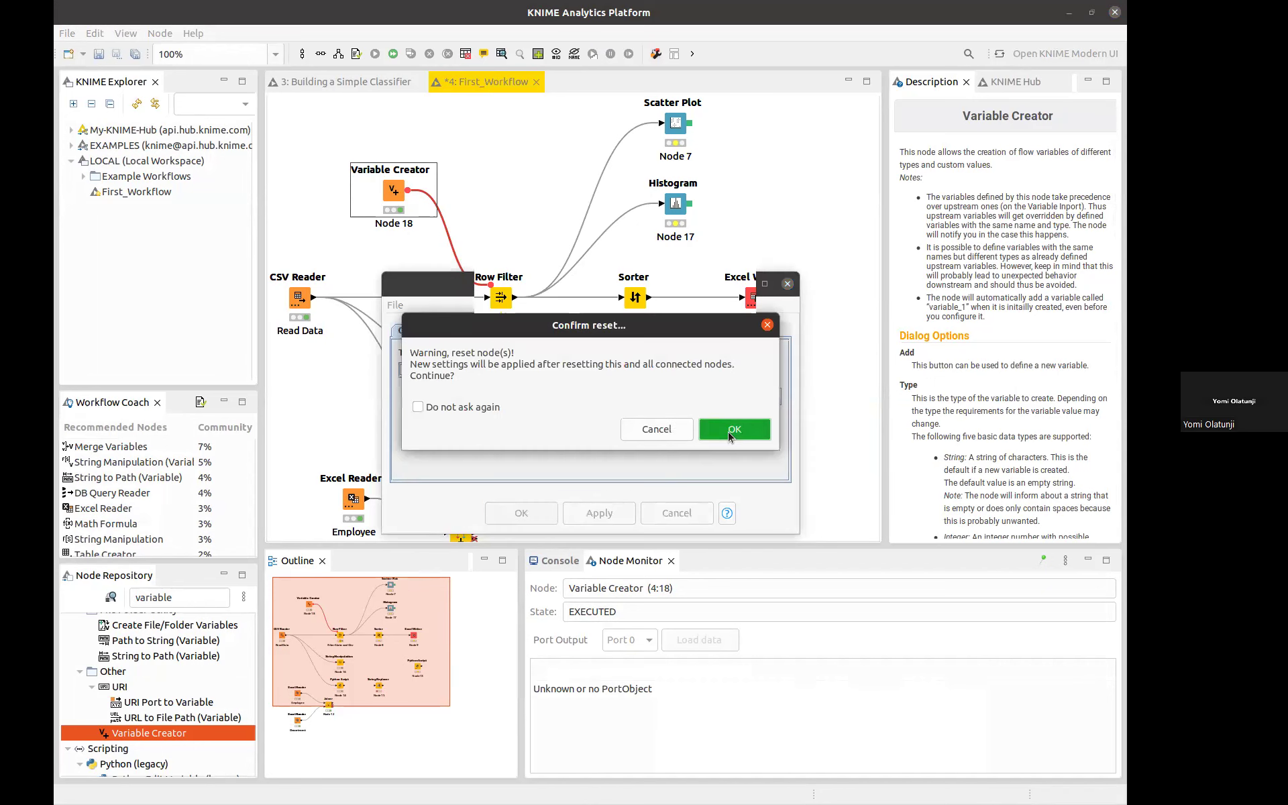
pyautogui.click(730, 431)
# Overwrite Criterion 1's value in the Row Filter with the City flow variable and execute the node.
pyautogui.click(503, 297)
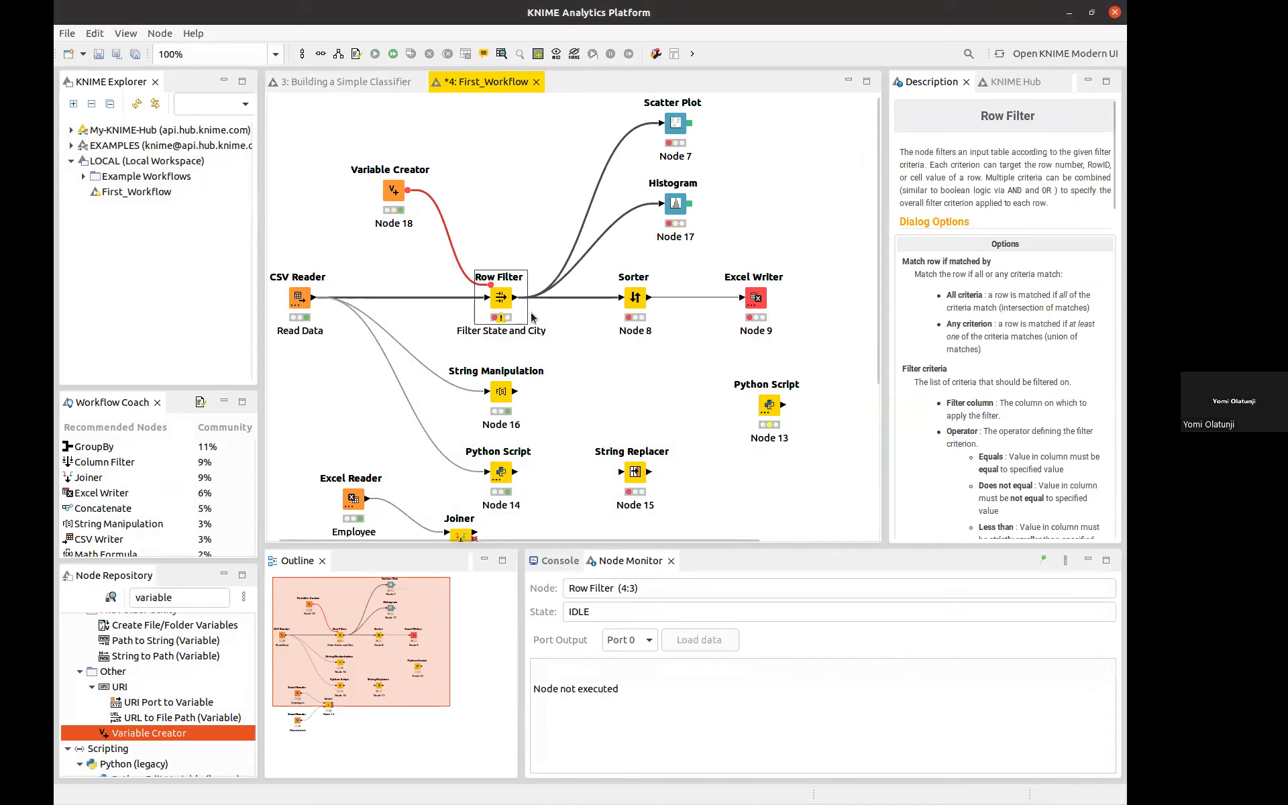
pyautogui.doubleClick(500, 299)
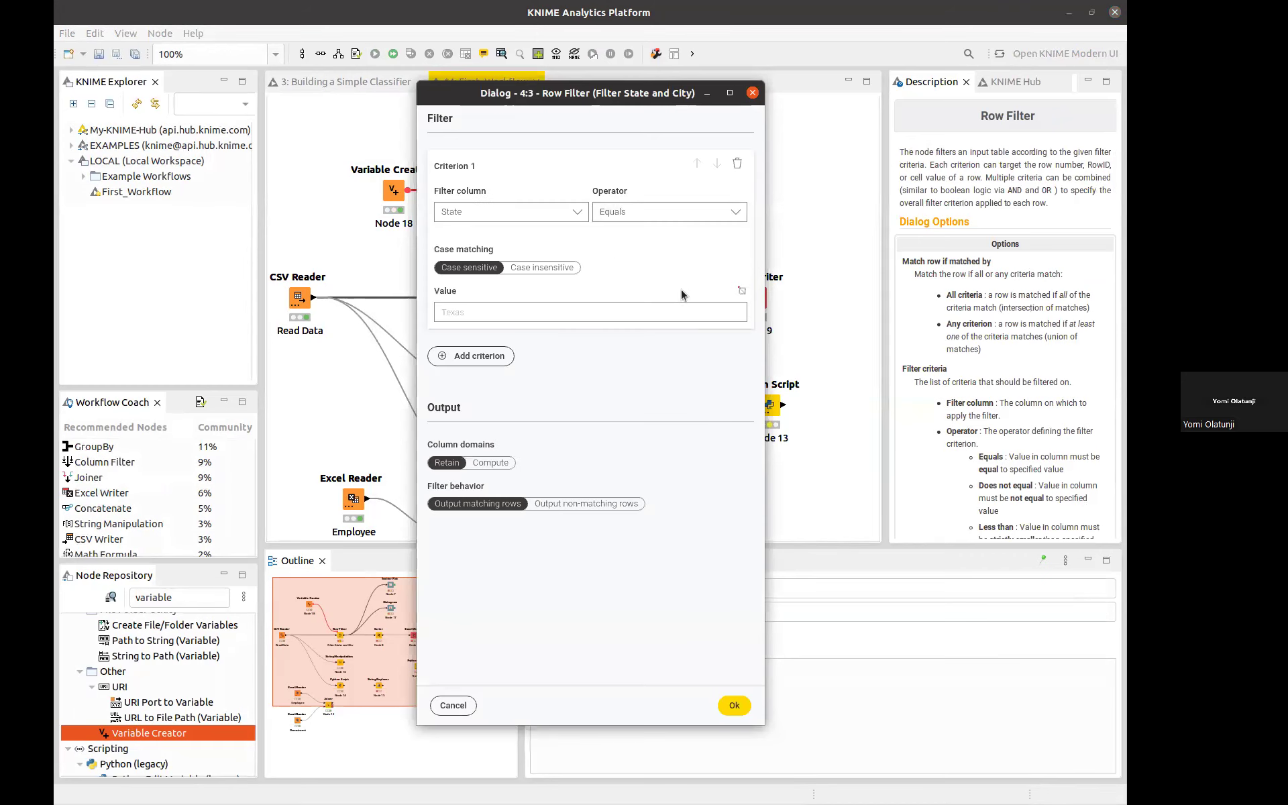
pyautogui.click(741, 290)
pyautogui.click(647, 216)
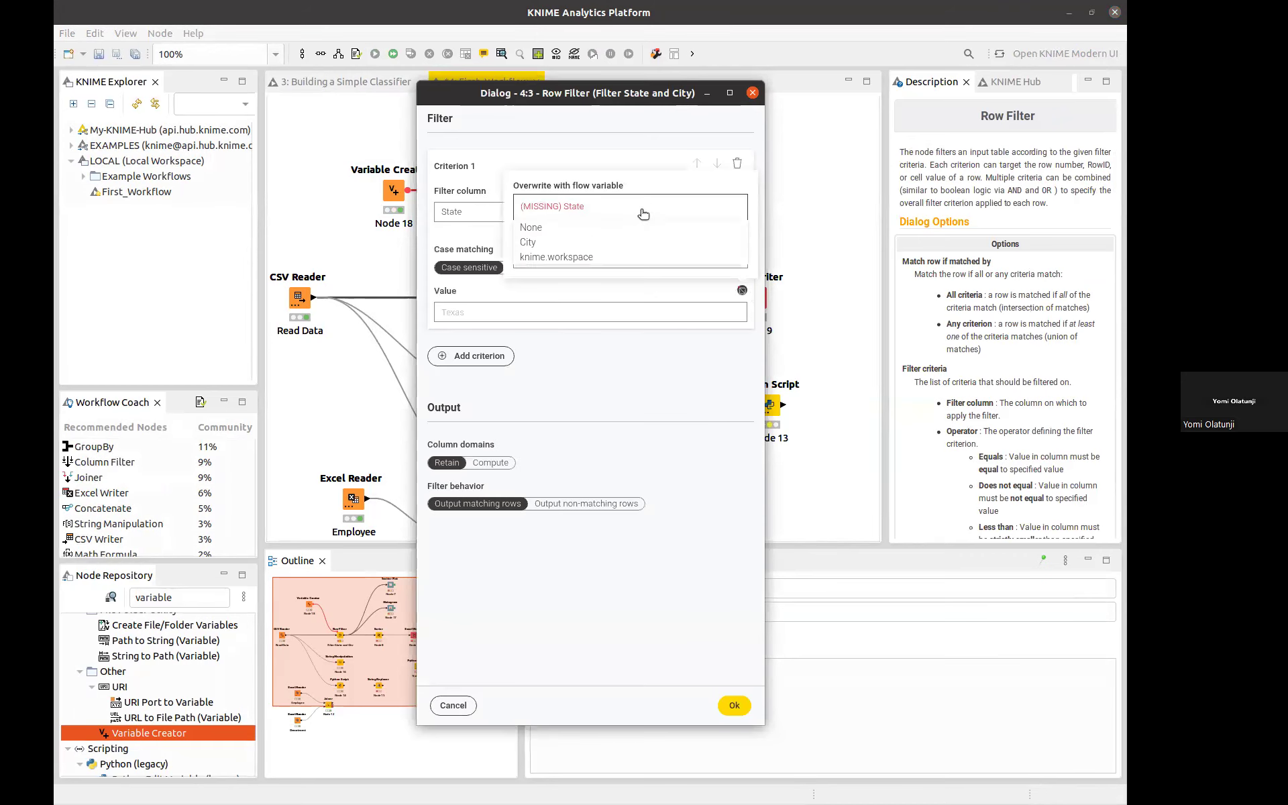
pyautogui.click(586, 246)
pyautogui.click(734, 706)
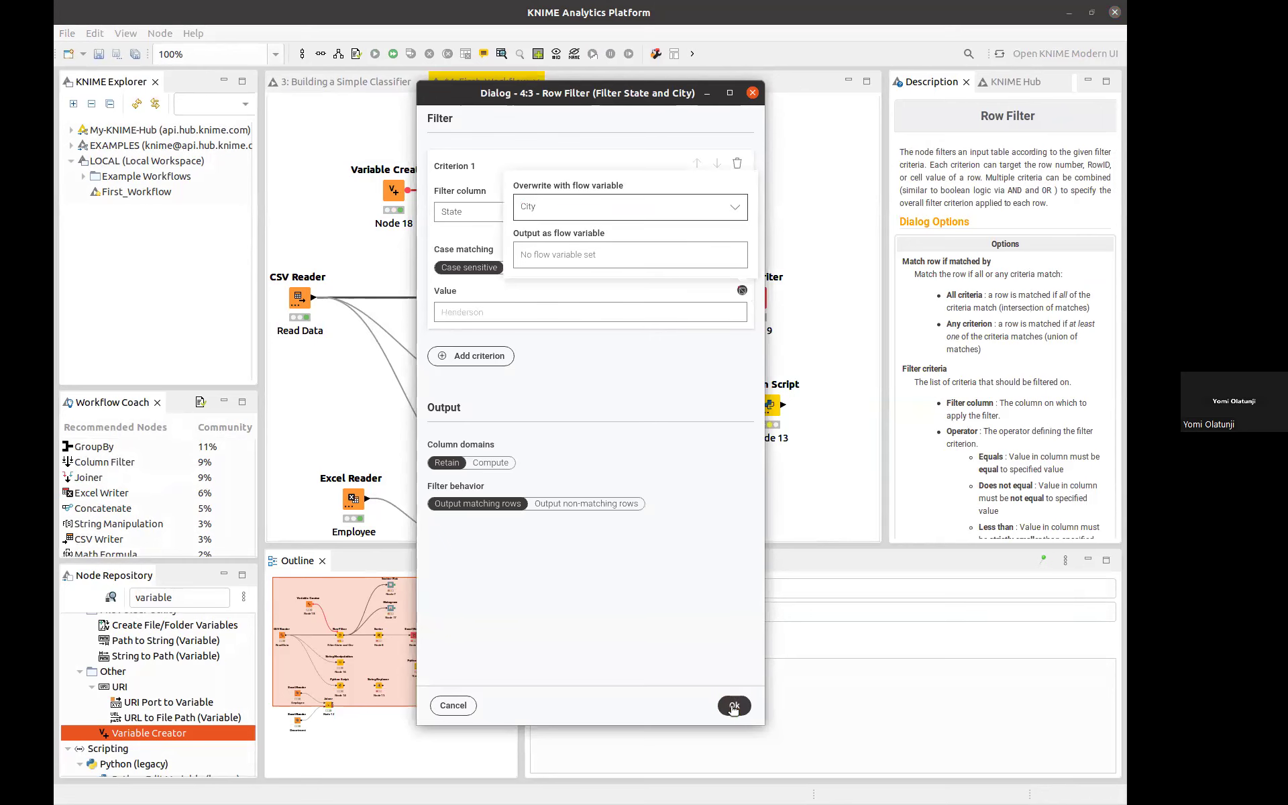
pyautogui.click(376, 55)
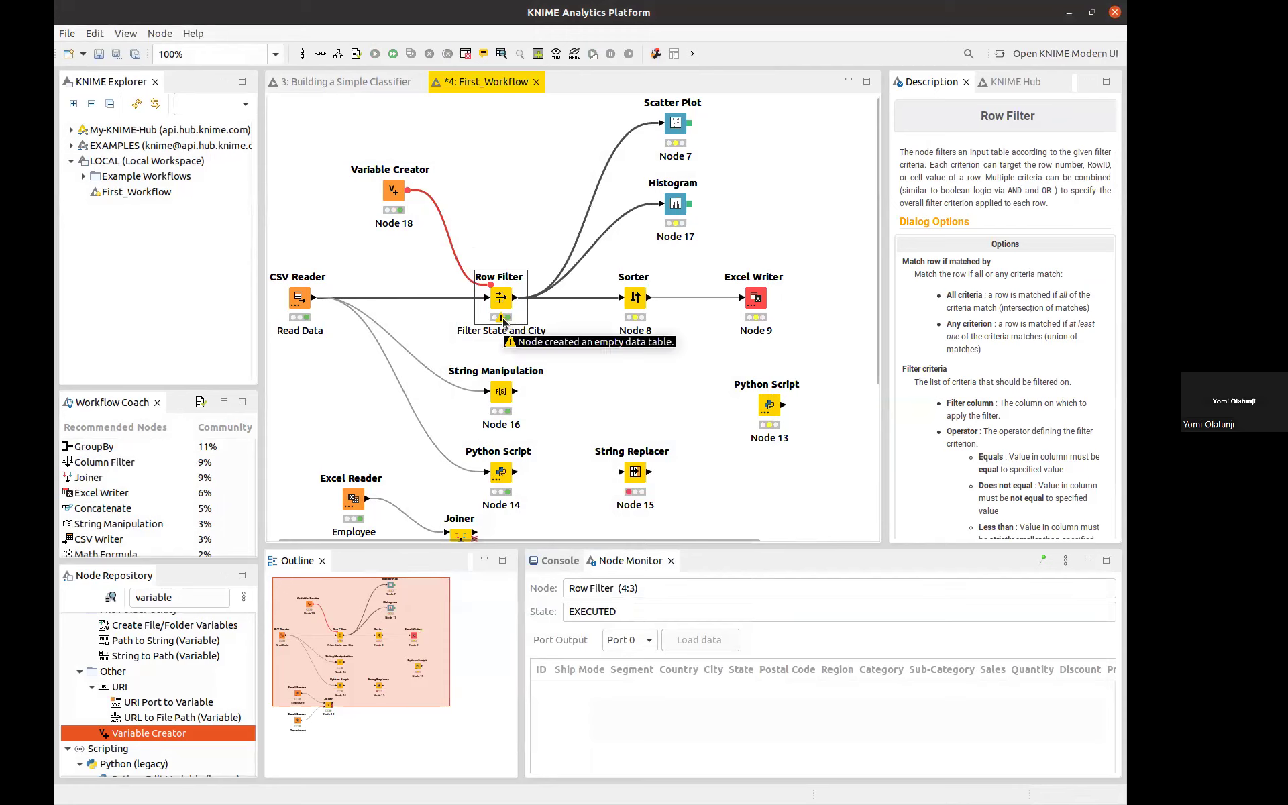
# Compare the Row Filter's Criterion 1 with the CSV Reader's output and the City variable in the Variable Creator.
pyautogui.doubleClick(498, 301)
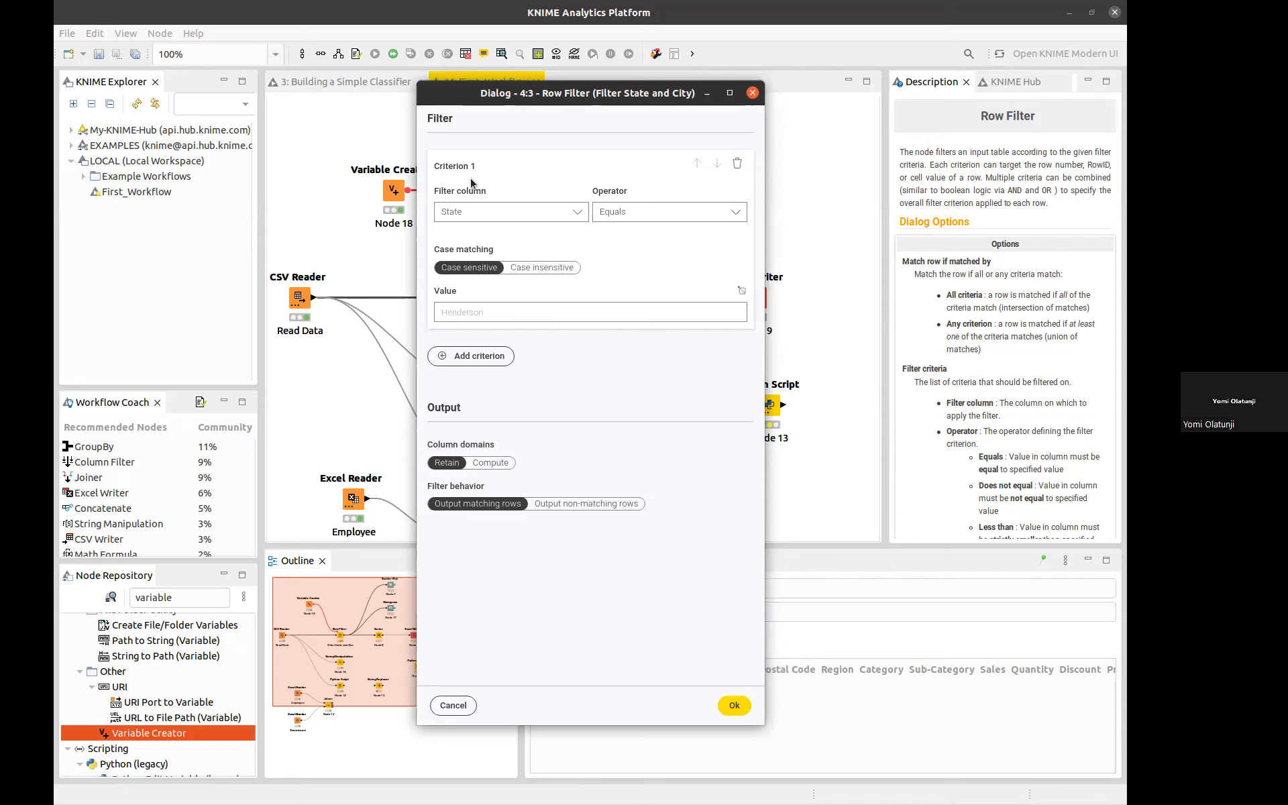
pyautogui.click(752, 93)
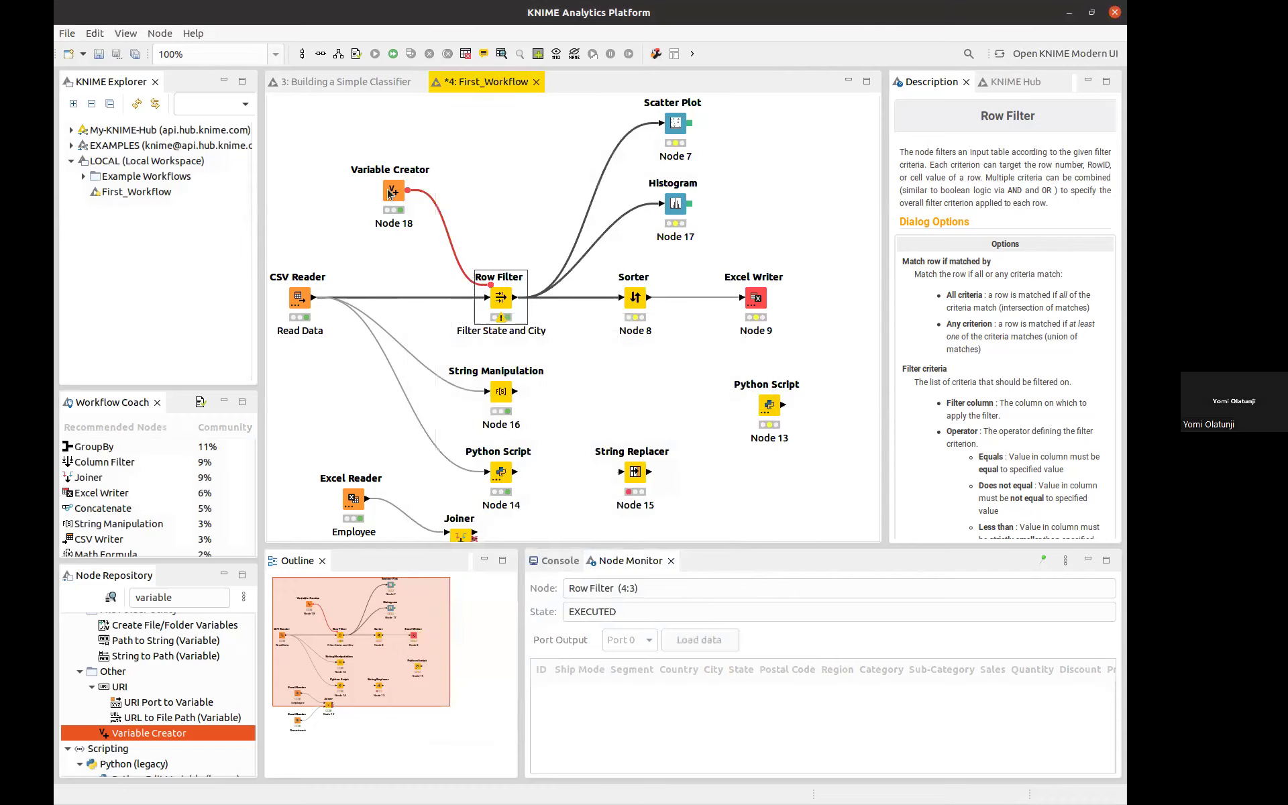
pyautogui.click(300, 303)
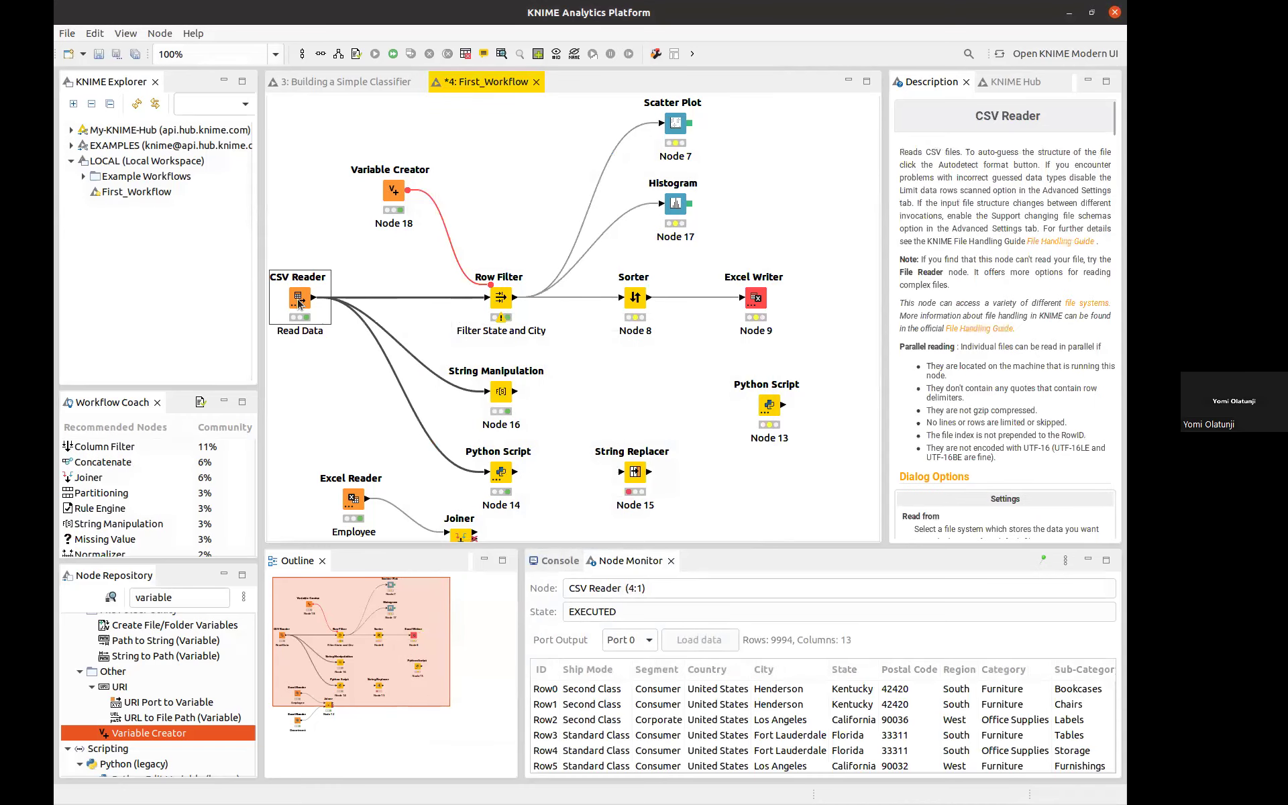
pyautogui.doubleClick(393, 194)
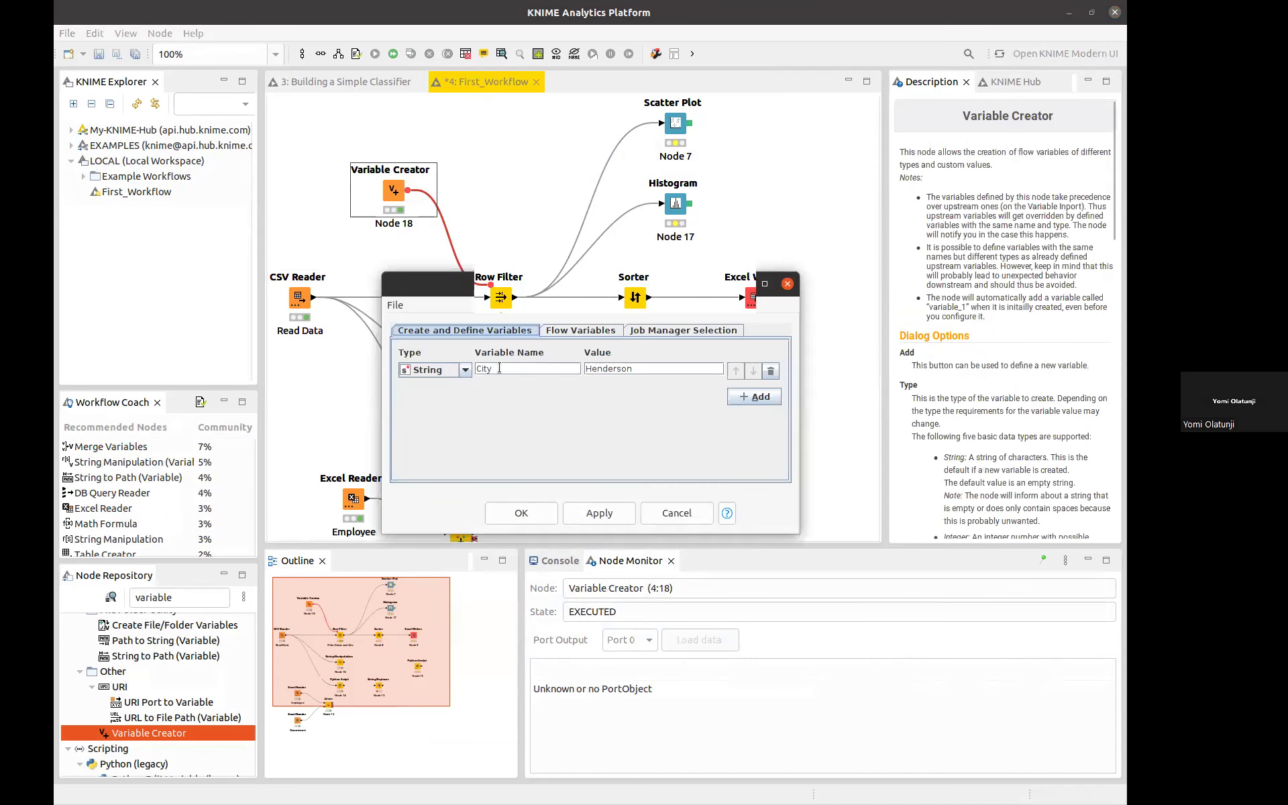
pyautogui.click(787, 284)
# Set the filter column of Criterion 1 in the Row Filter to City.
pyautogui.doubleClick(500, 303)
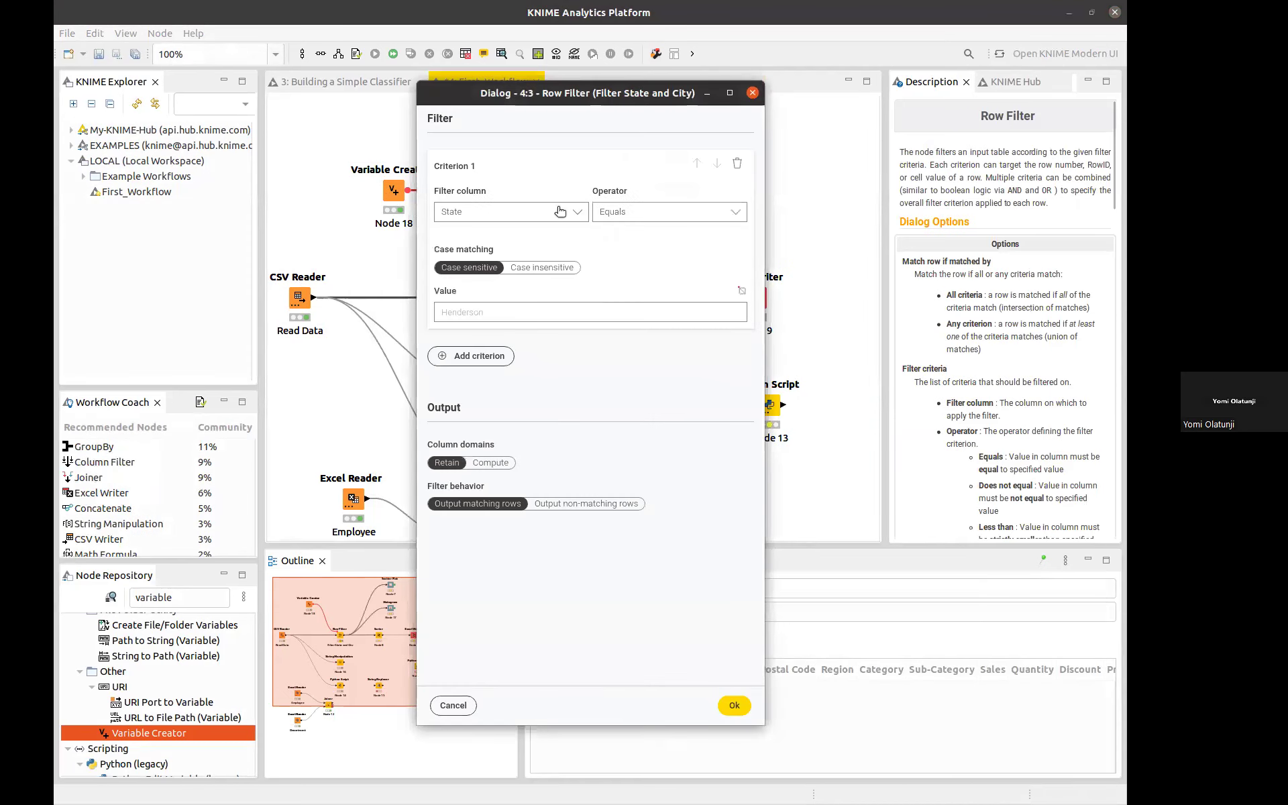
pyautogui.click(551, 213)
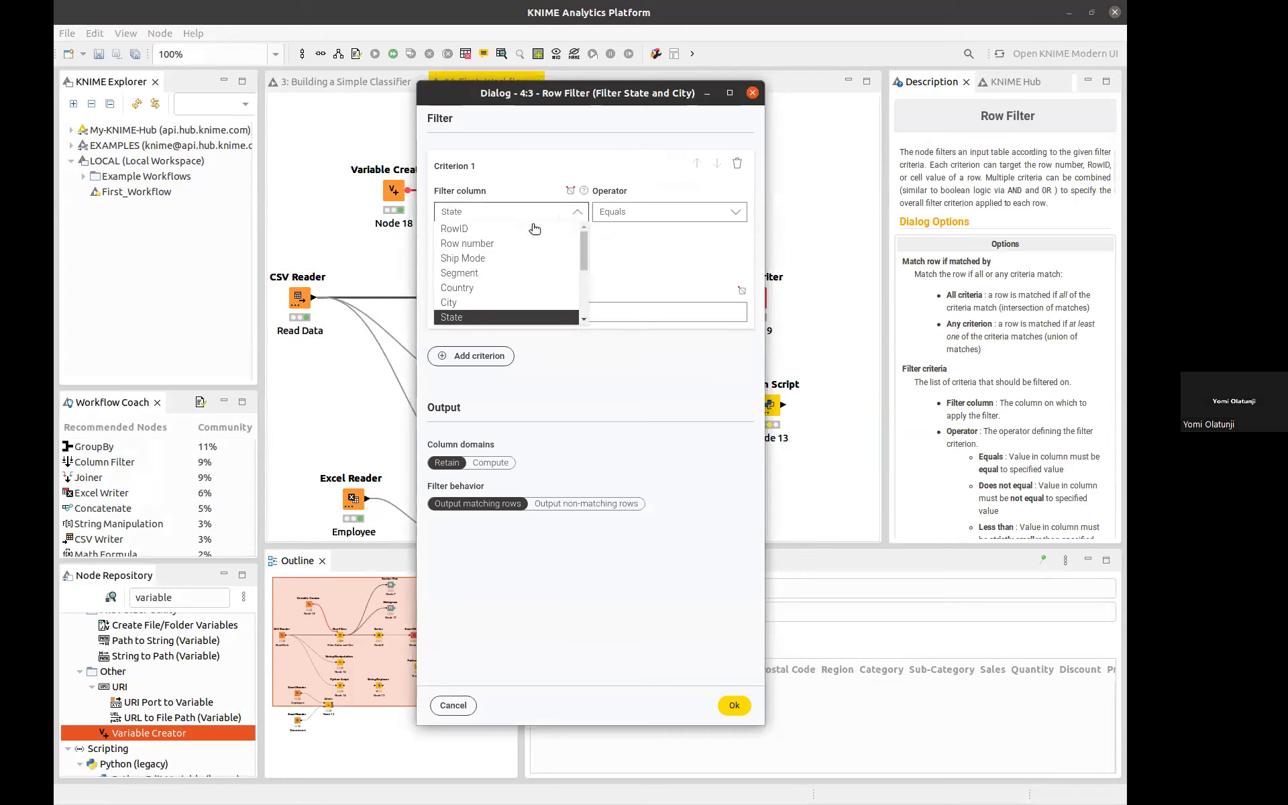
pyautogui.scroll(-2, 486, 281)
pyautogui.scroll(2, 486, 281)
pyautogui.scroll(-2, 487, 281)
pyautogui.scroll(2, 476, 278)
pyautogui.click(472, 269)
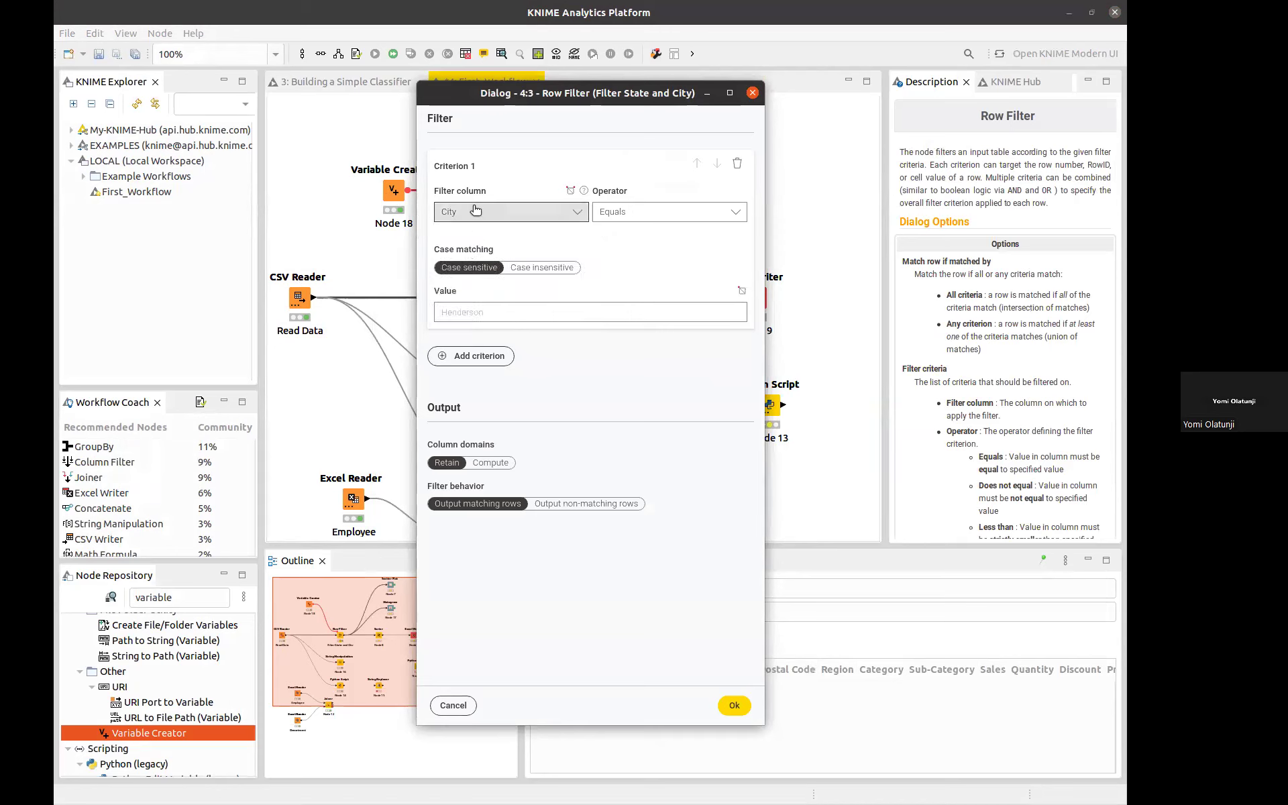
# Examine the flow variable settings for Criterion 1's value and operator, and the available filter columns.
pyautogui.click(743, 289)
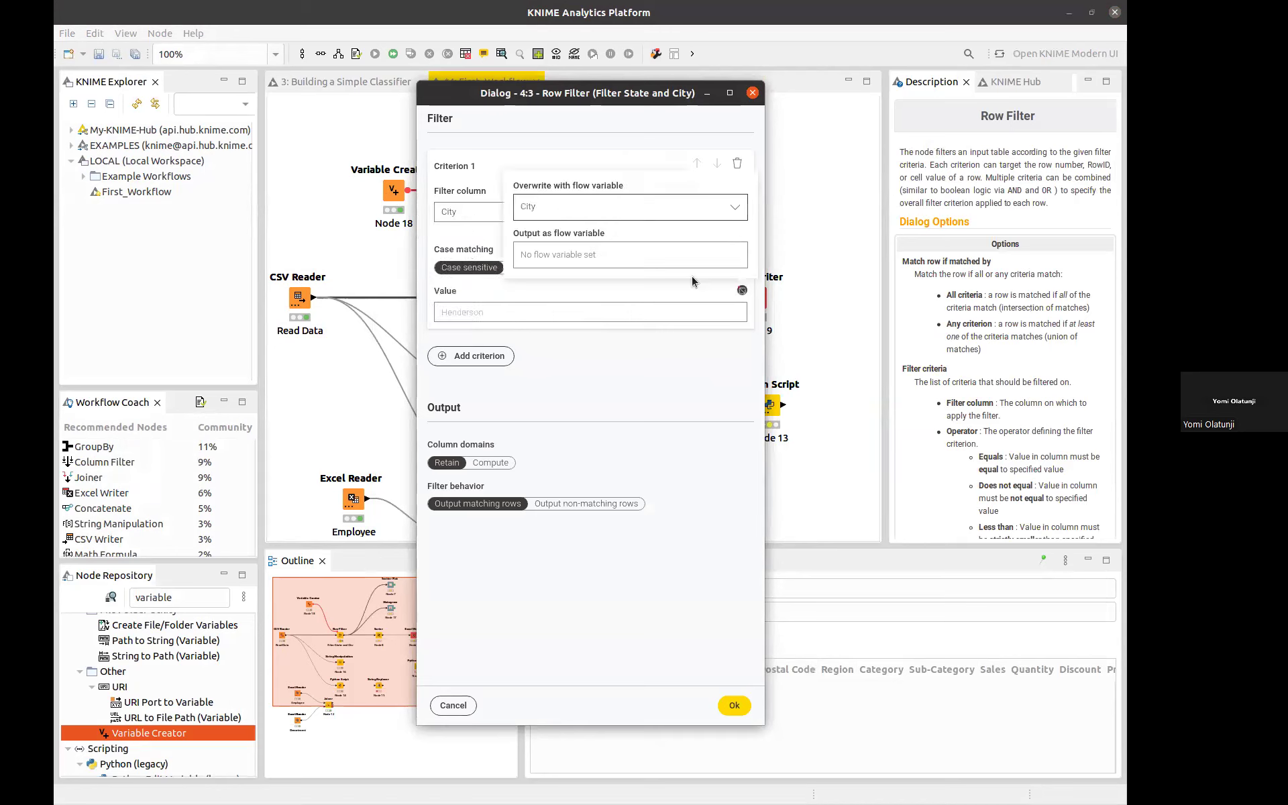
pyautogui.click(670, 284)
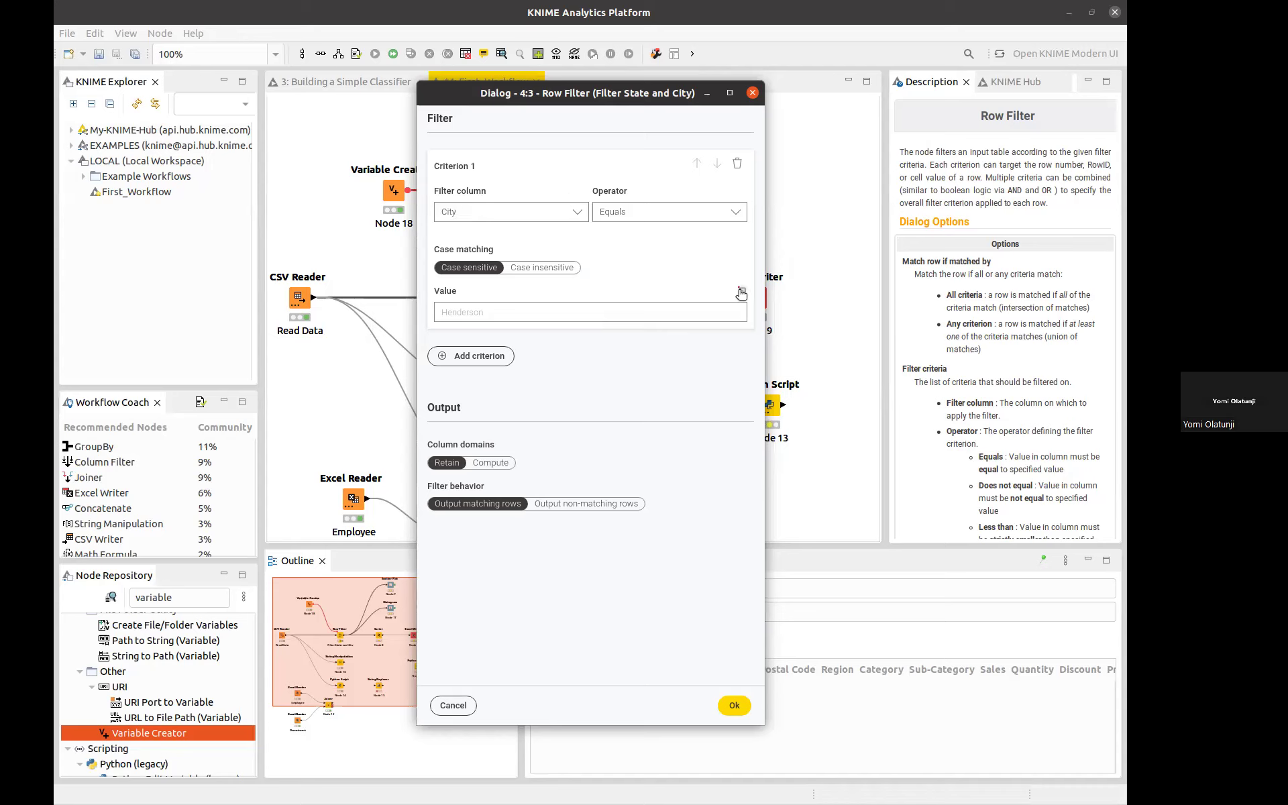
pyautogui.click(740, 289)
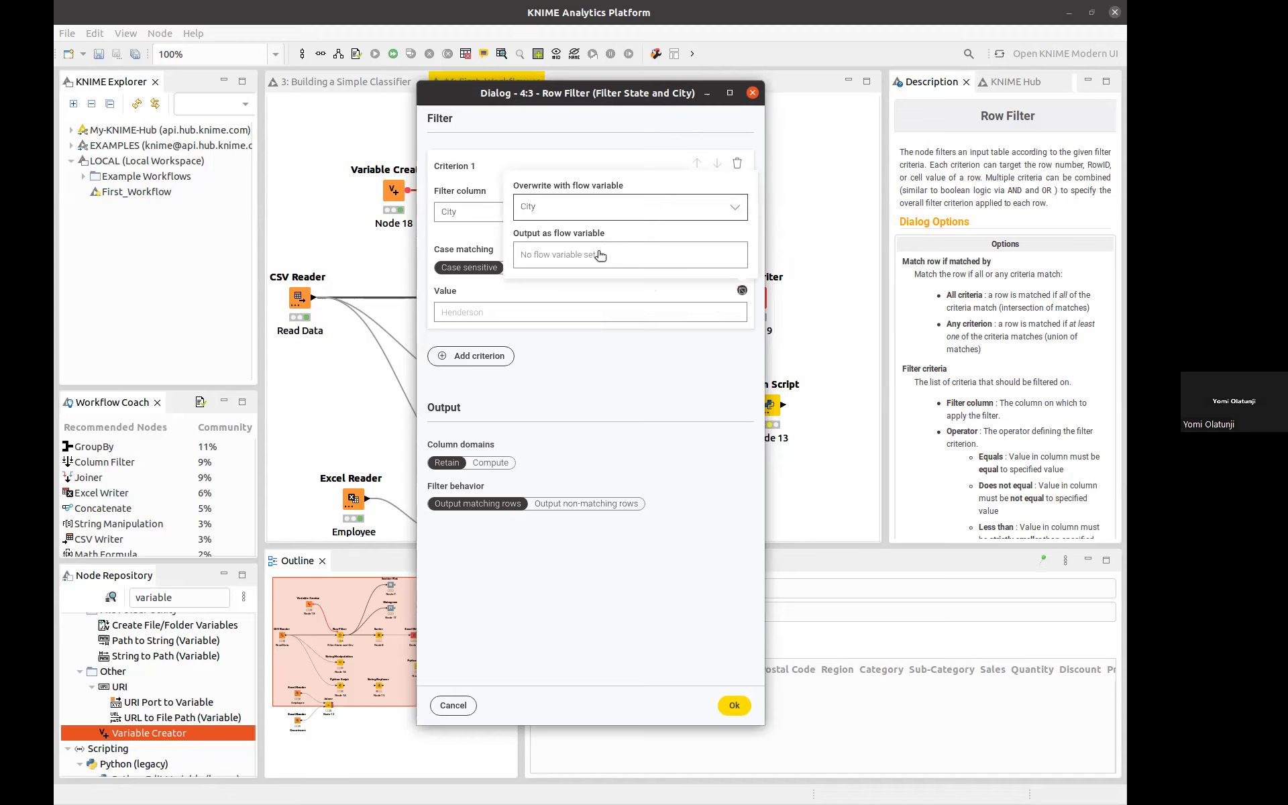
pyautogui.click(586, 289)
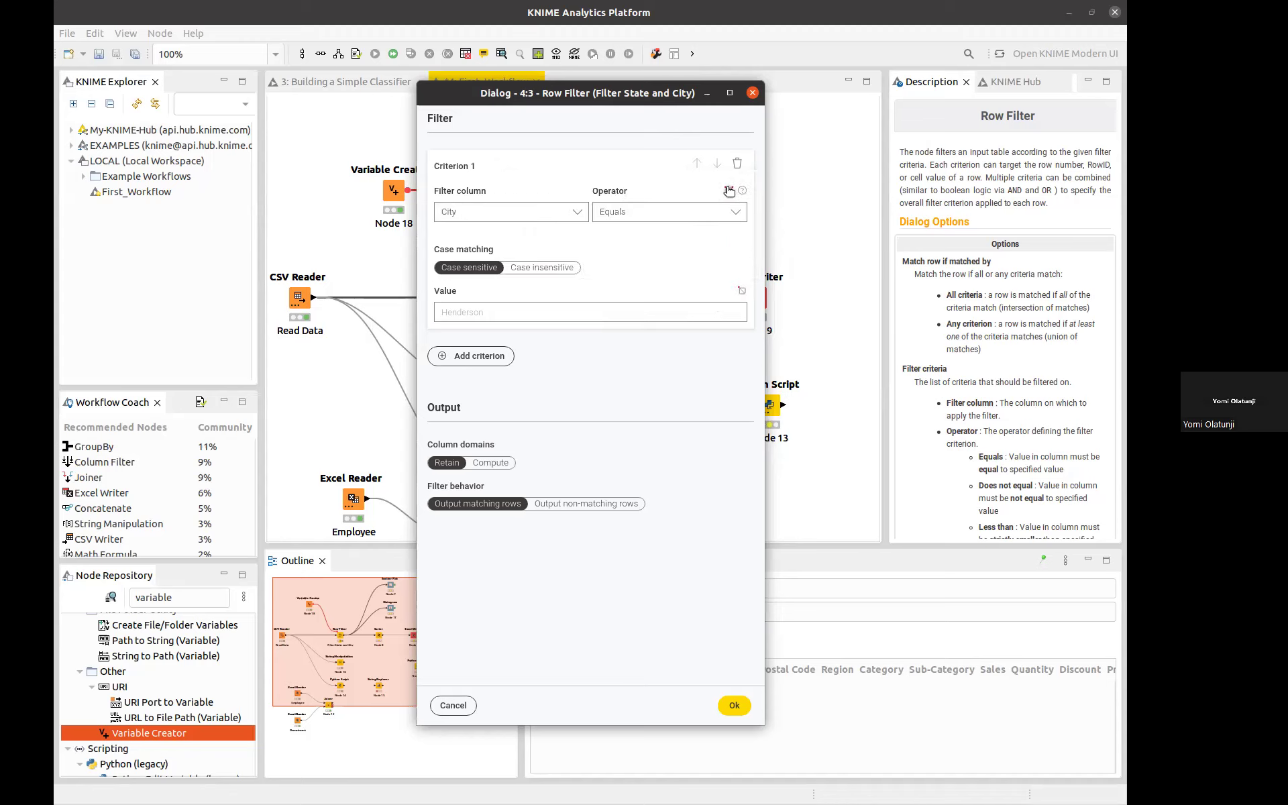
pyautogui.click(728, 192)
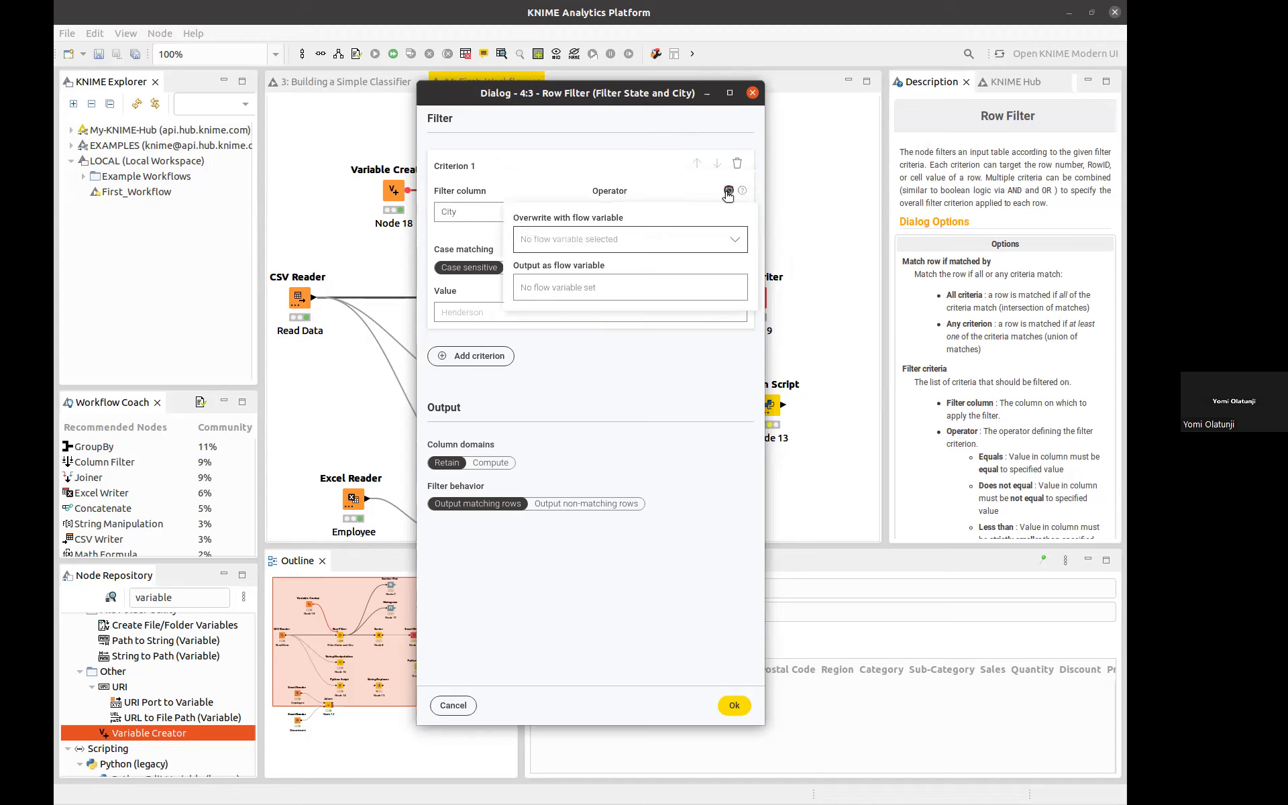
pyautogui.click(701, 243)
pyautogui.click(650, 184)
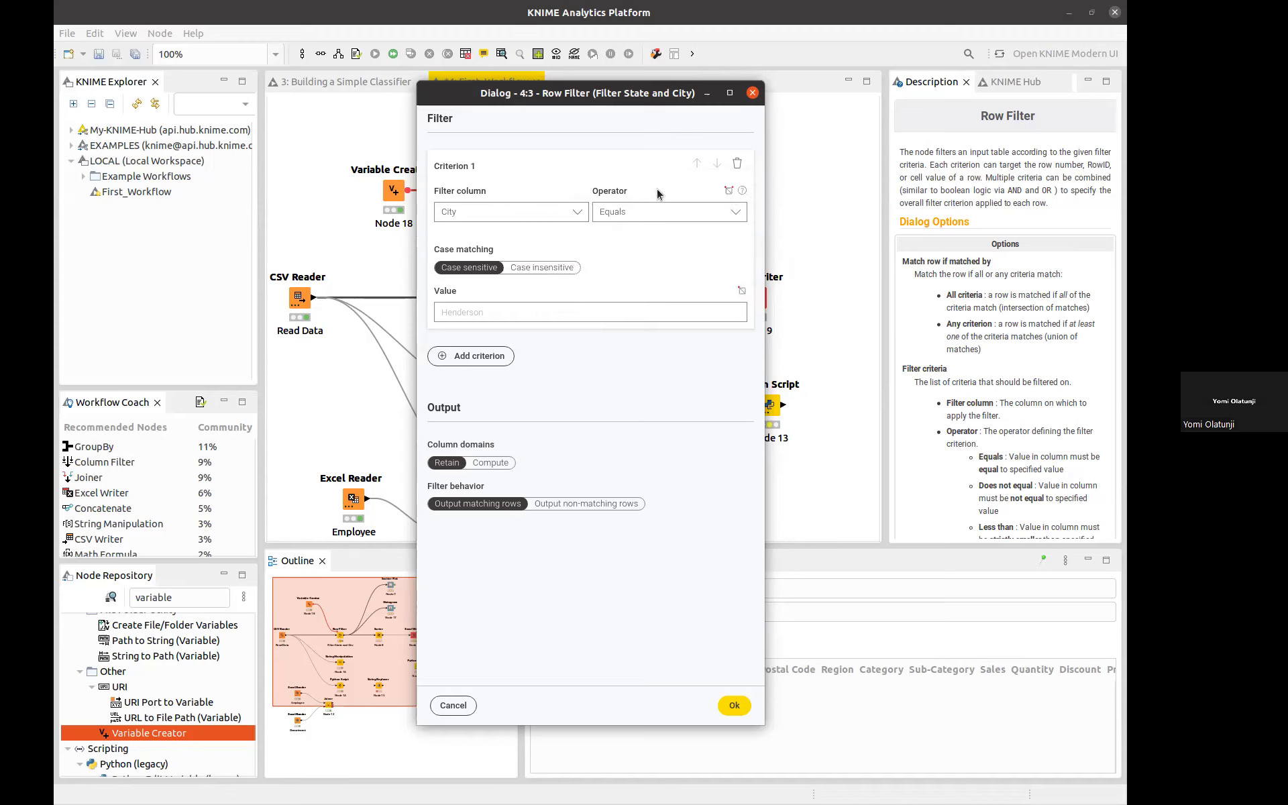
pyautogui.click(492, 214)
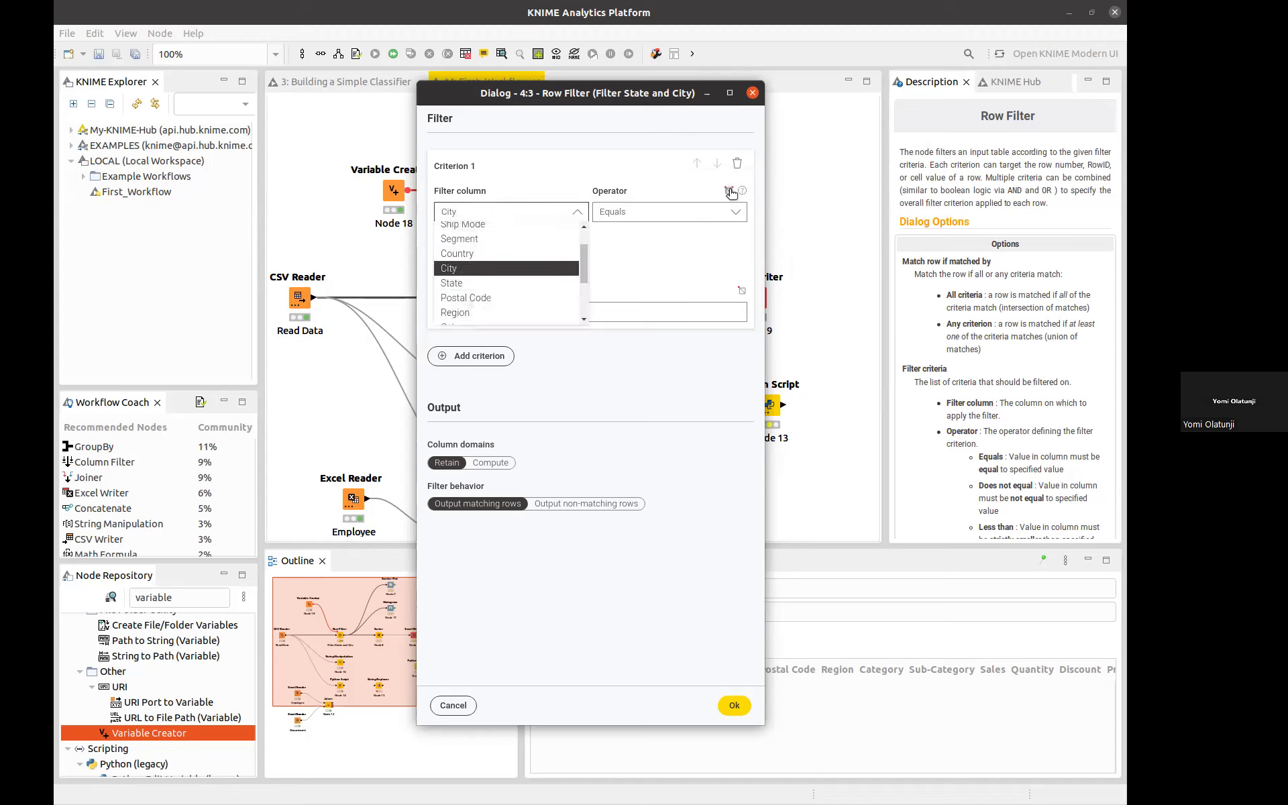
# Try to overwrite Criterion 1's operator with the City flow variable and dismiss the error.
pyautogui.click(729, 192)
pyautogui.click(634, 239)
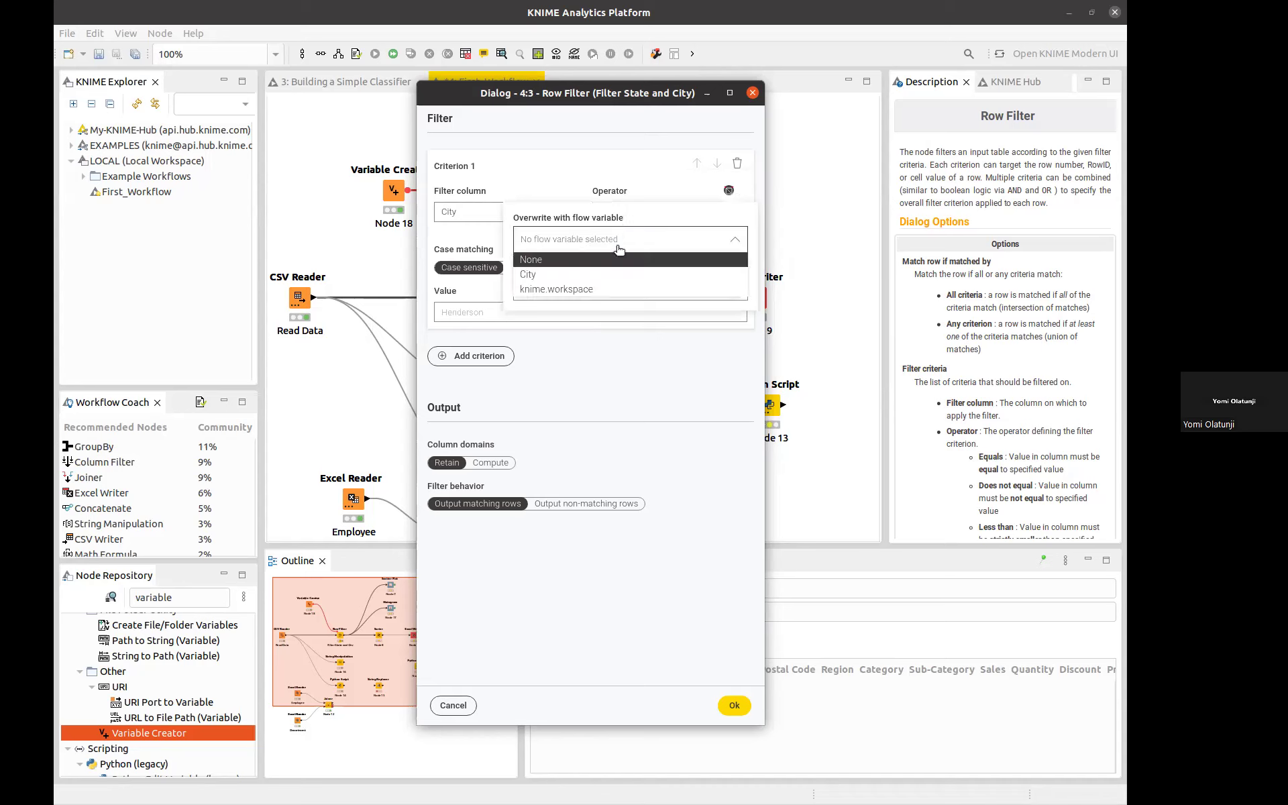
pyautogui.click(587, 274)
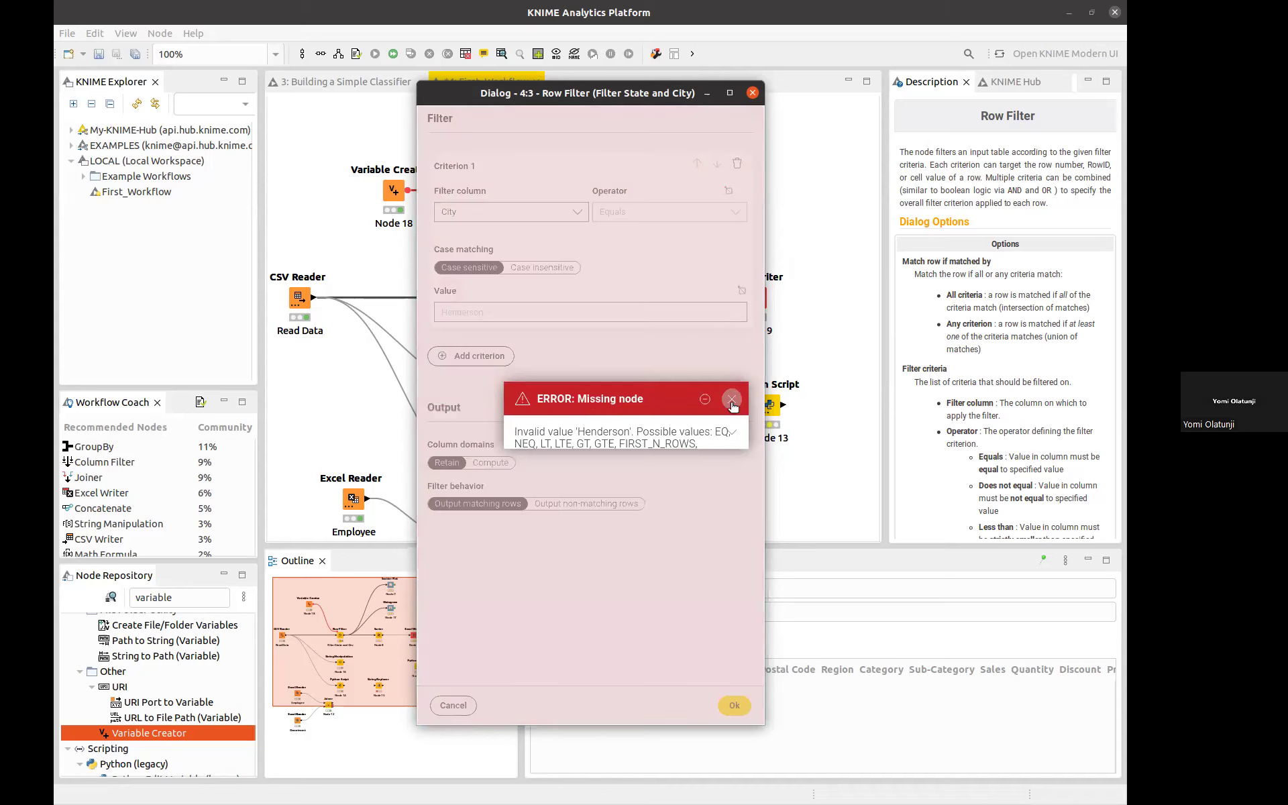
pyautogui.click(732, 399)
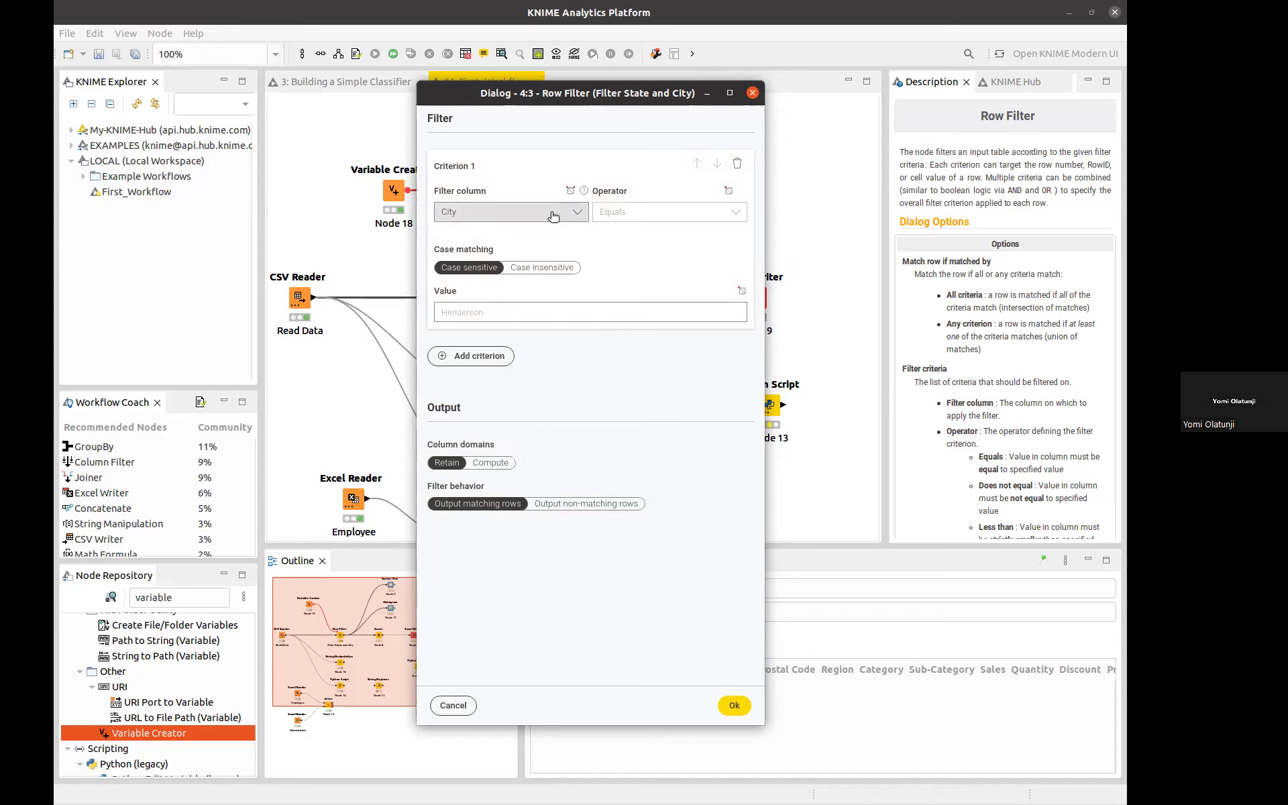
# Try to overwrite Criterion 1's filter column with the City flow variable.
pyautogui.click(571, 192)
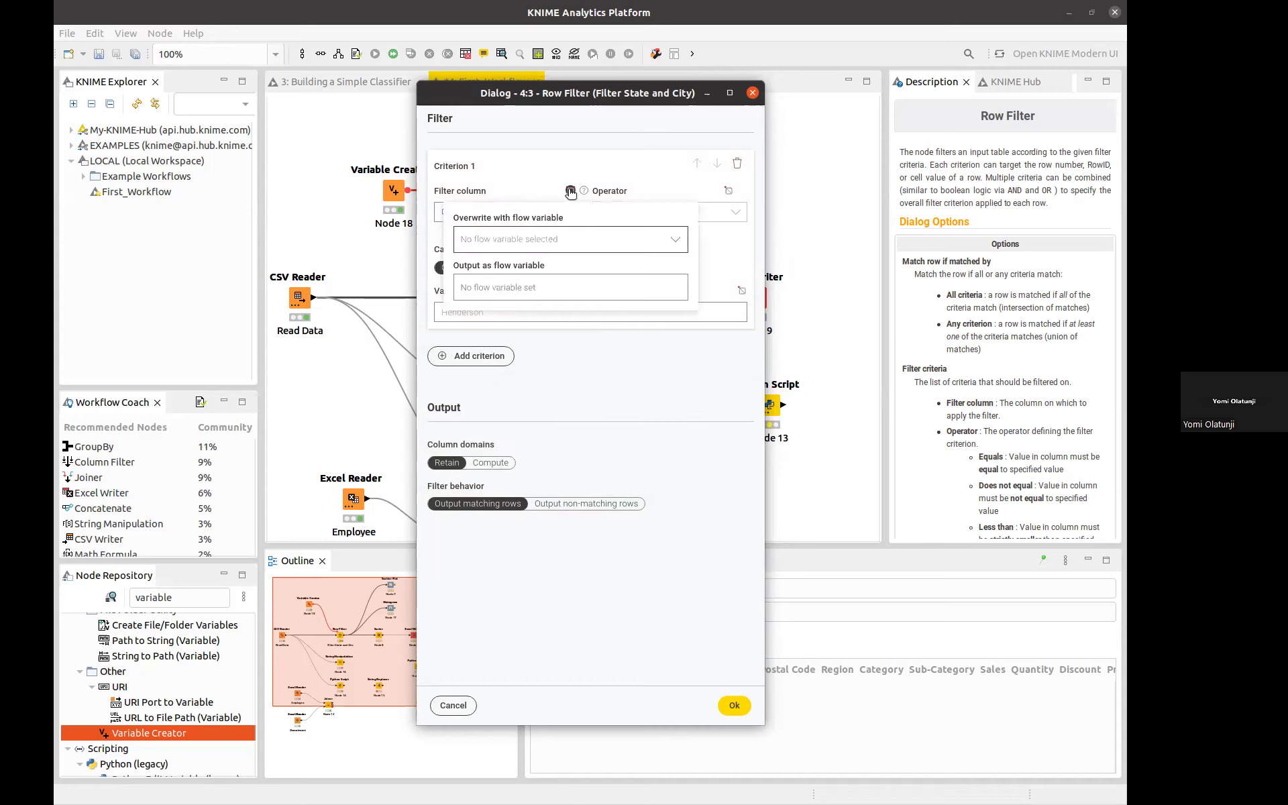
pyautogui.click(544, 239)
pyautogui.click(515, 276)
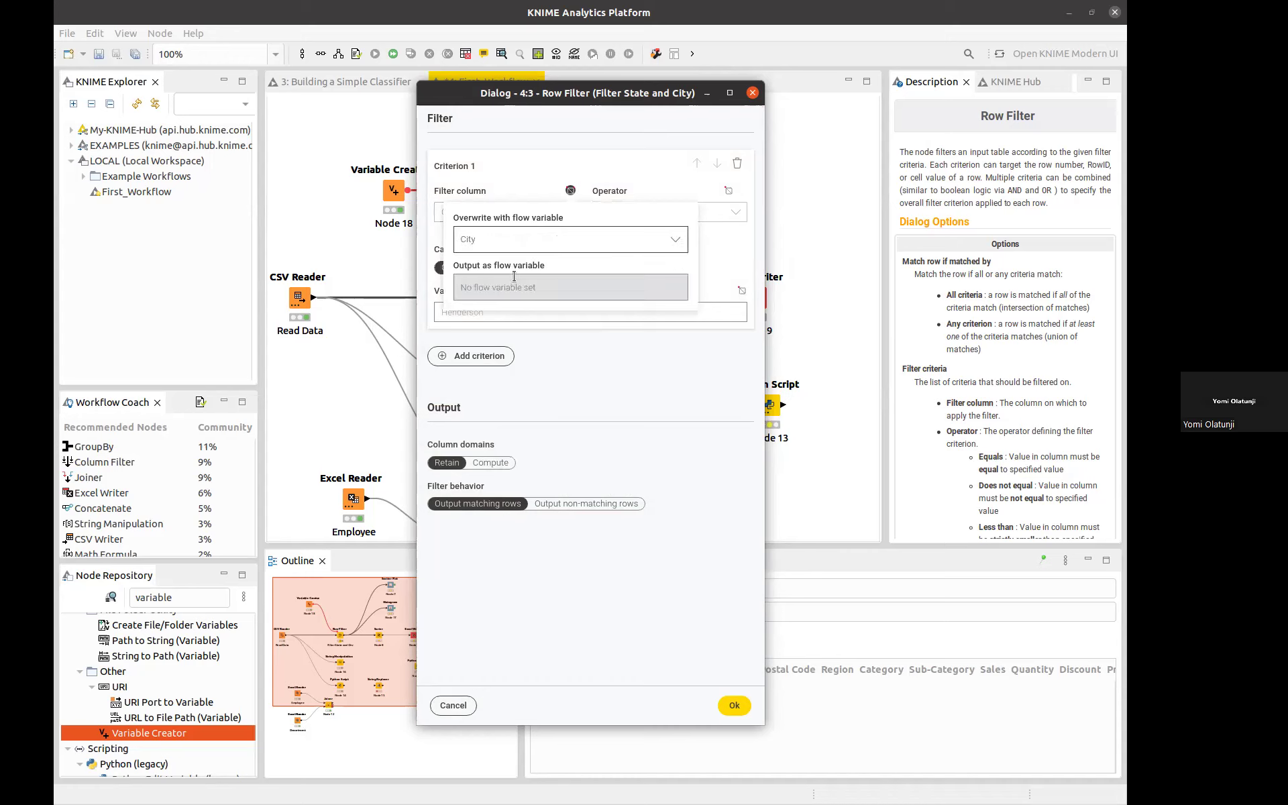
pyautogui.click(710, 275)
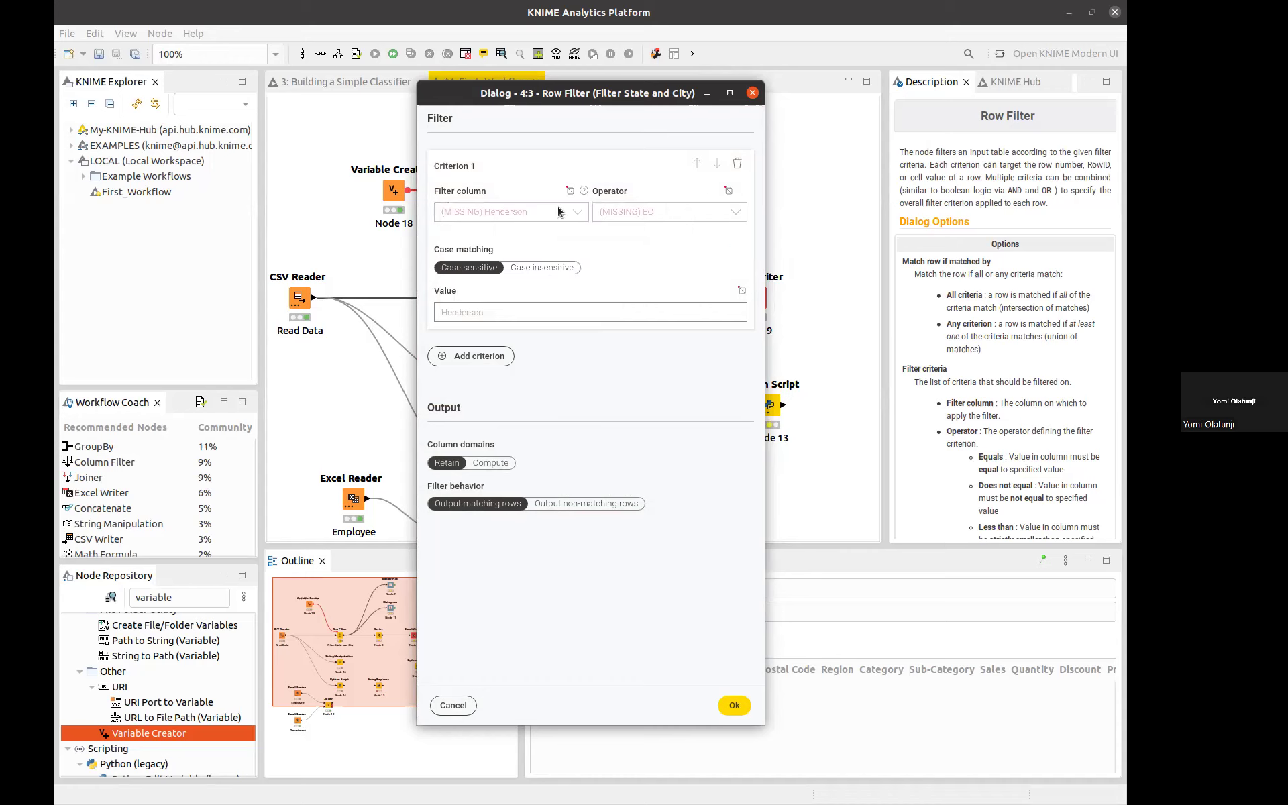
pyautogui.click(571, 193)
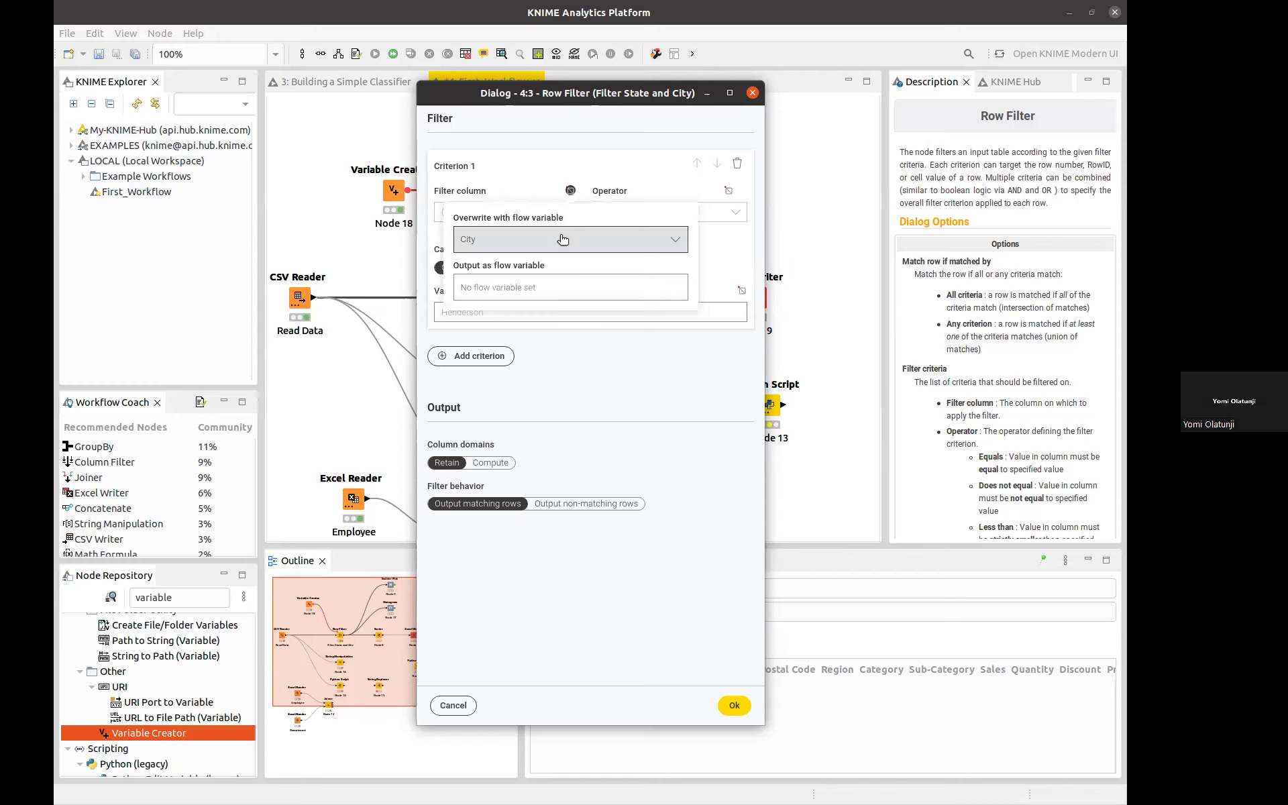
pyautogui.click(562, 240)
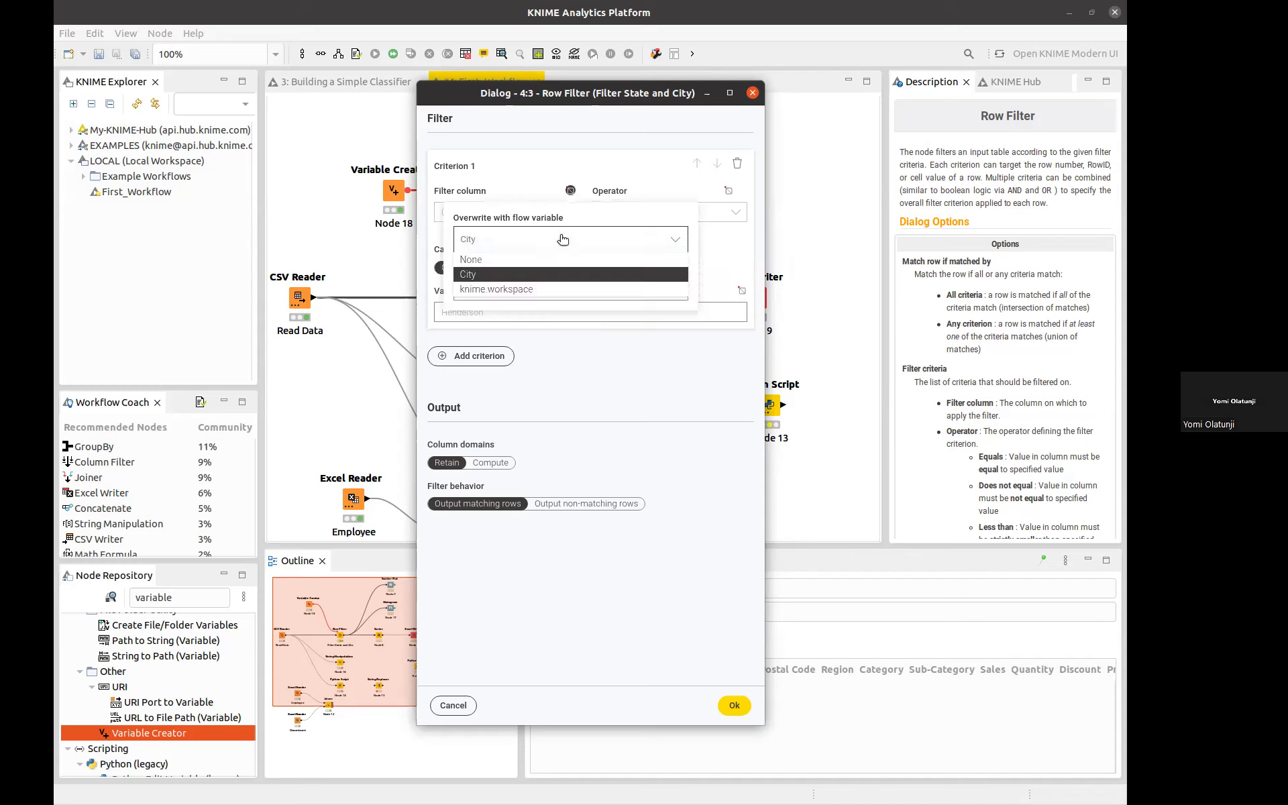
pyautogui.click(530, 277)
pyautogui.click(532, 283)
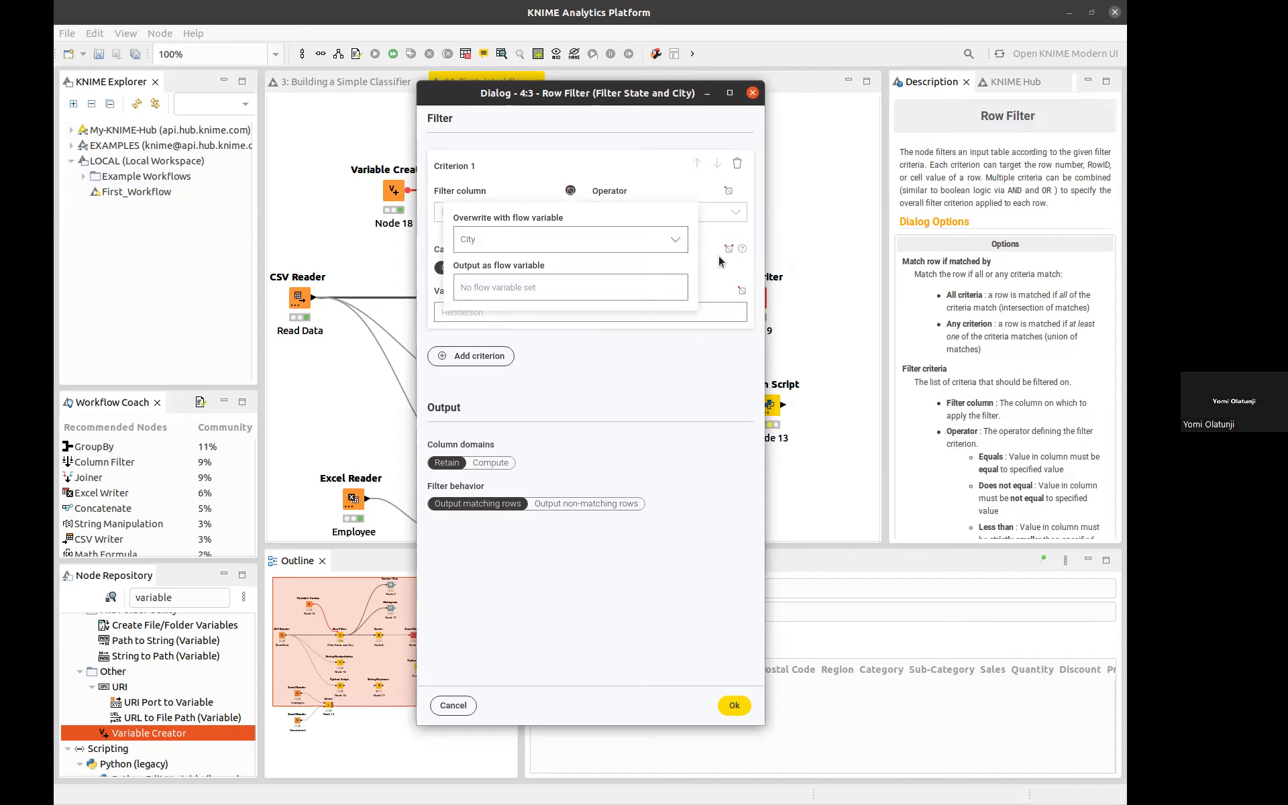
pyautogui.click(718, 255)
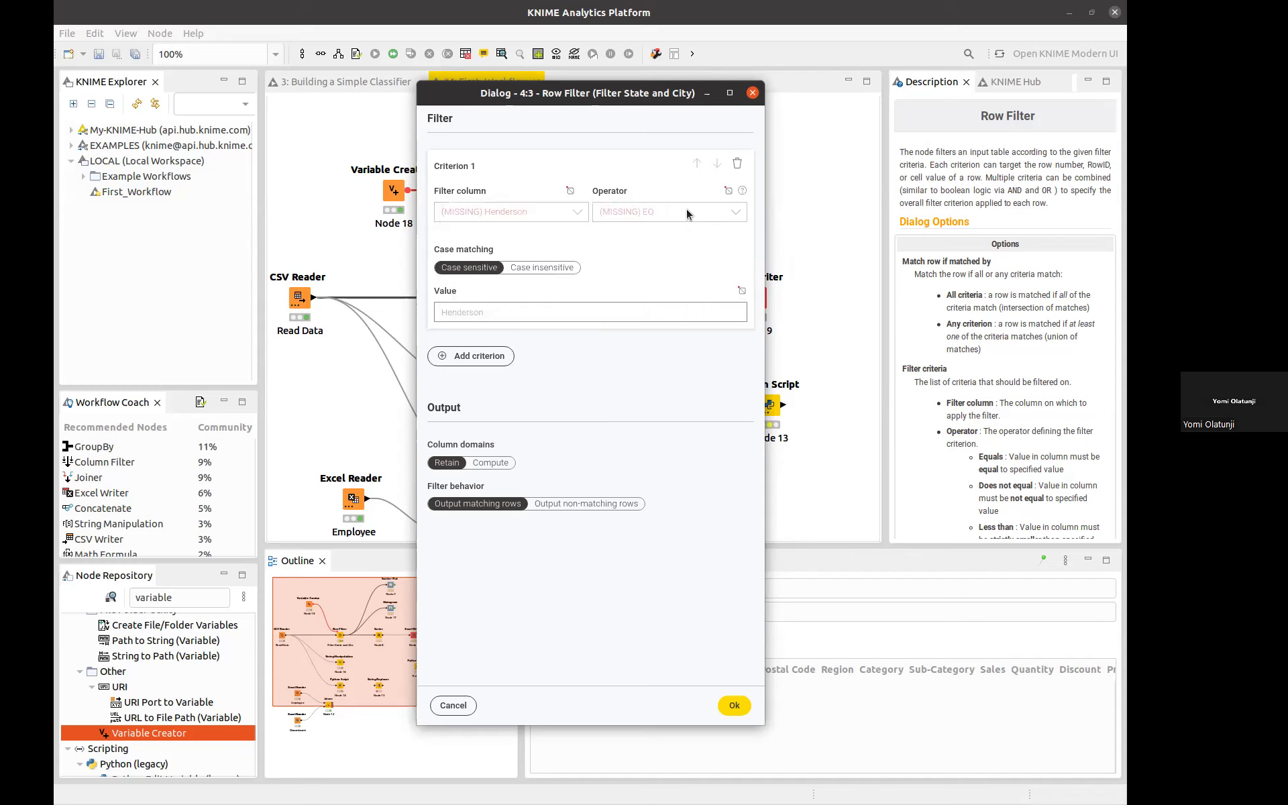
# Remove the flow variable from Criterion 1's filter column, select the City column instead, and confirm the Row Filter configuration.
pyautogui.click(570, 191)
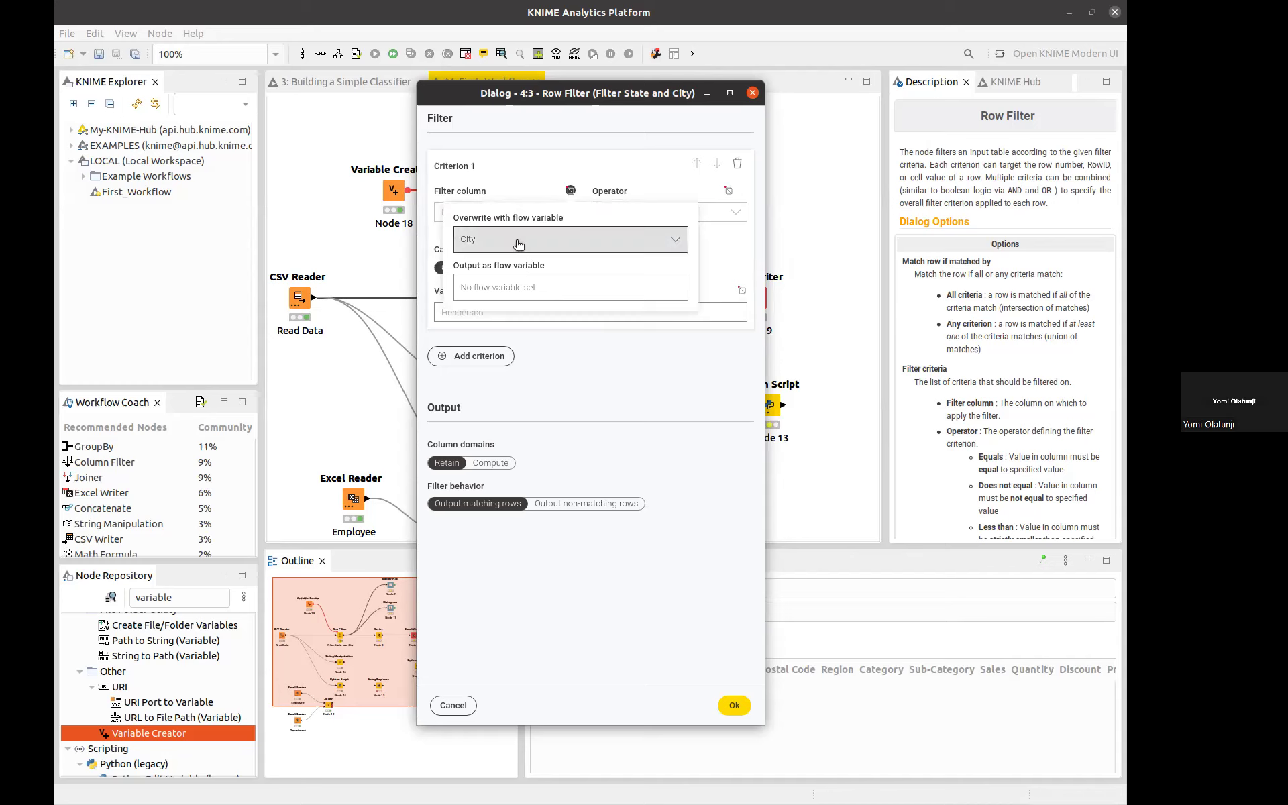
pyautogui.click(585, 242)
pyautogui.click(500, 262)
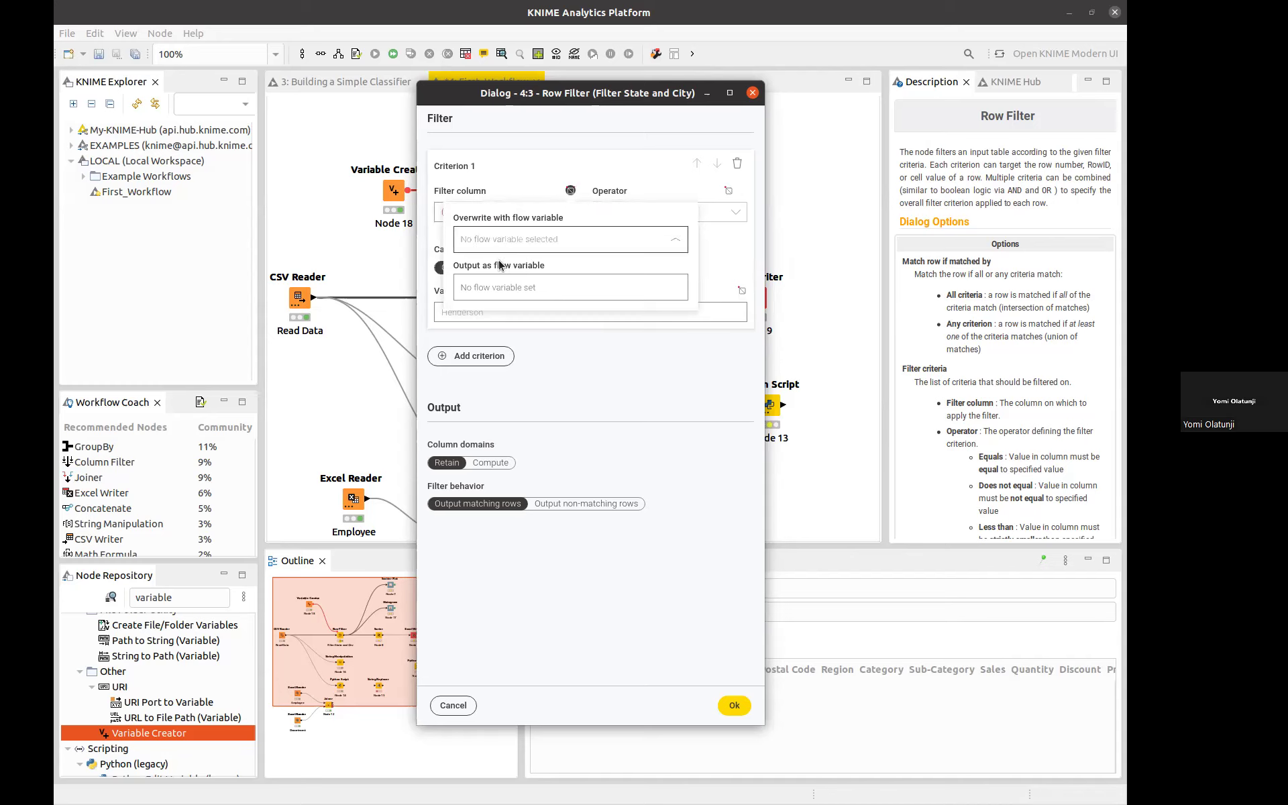
pyautogui.click(709, 269)
pyautogui.click(534, 212)
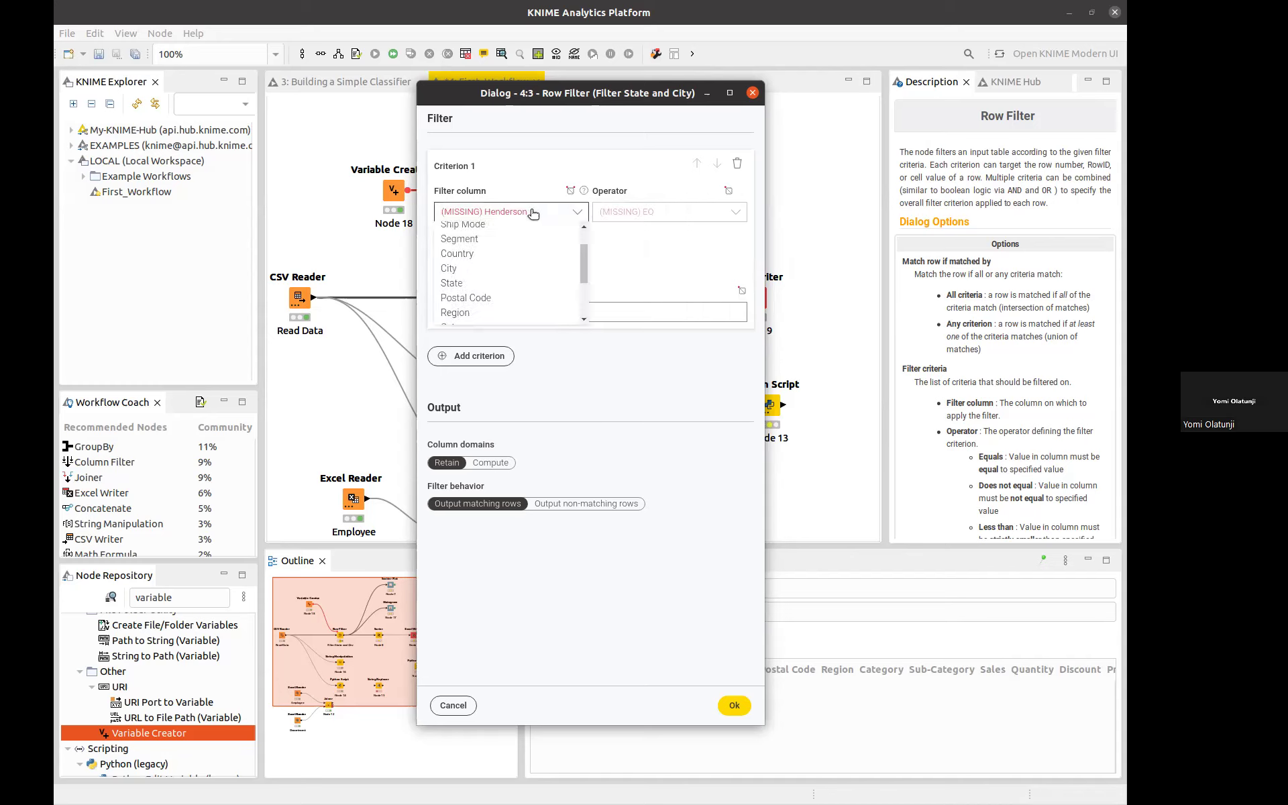
pyautogui.click(474, 268)
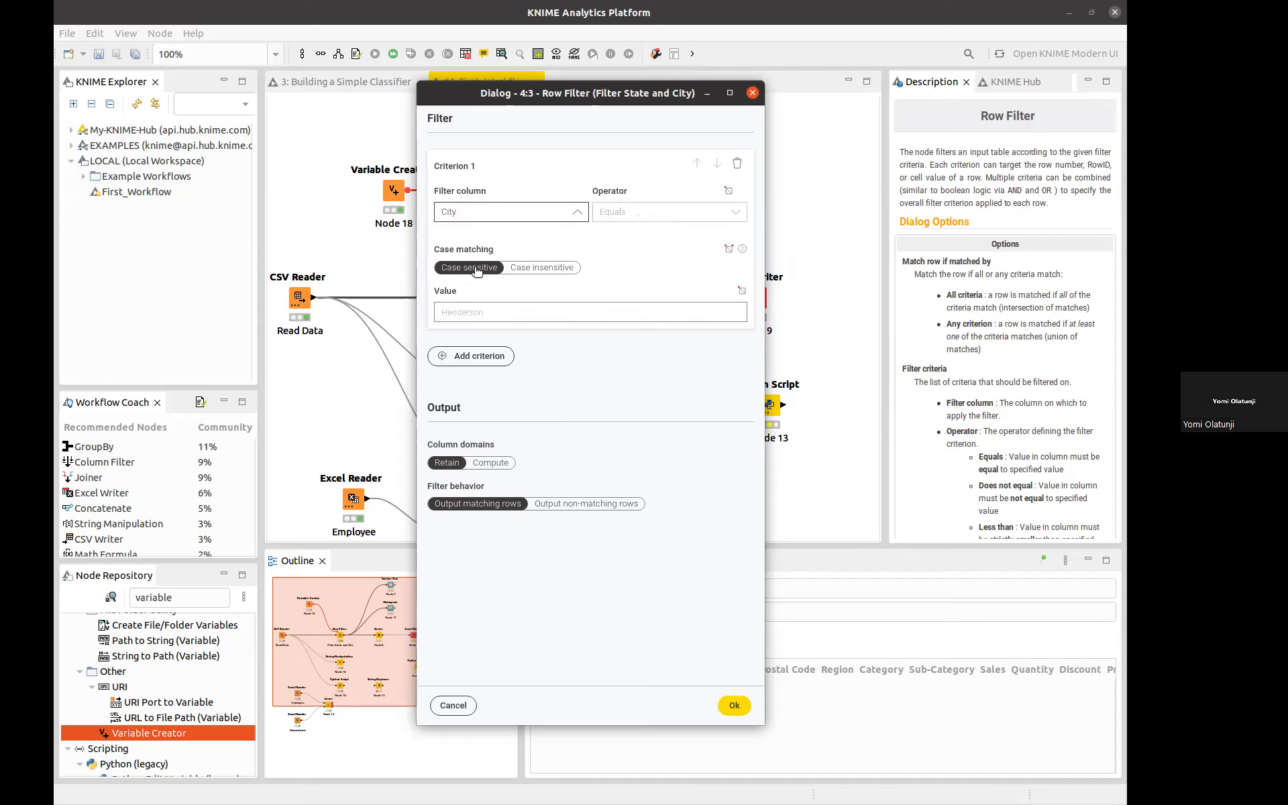
pyautogui.moveTo(574, 198)
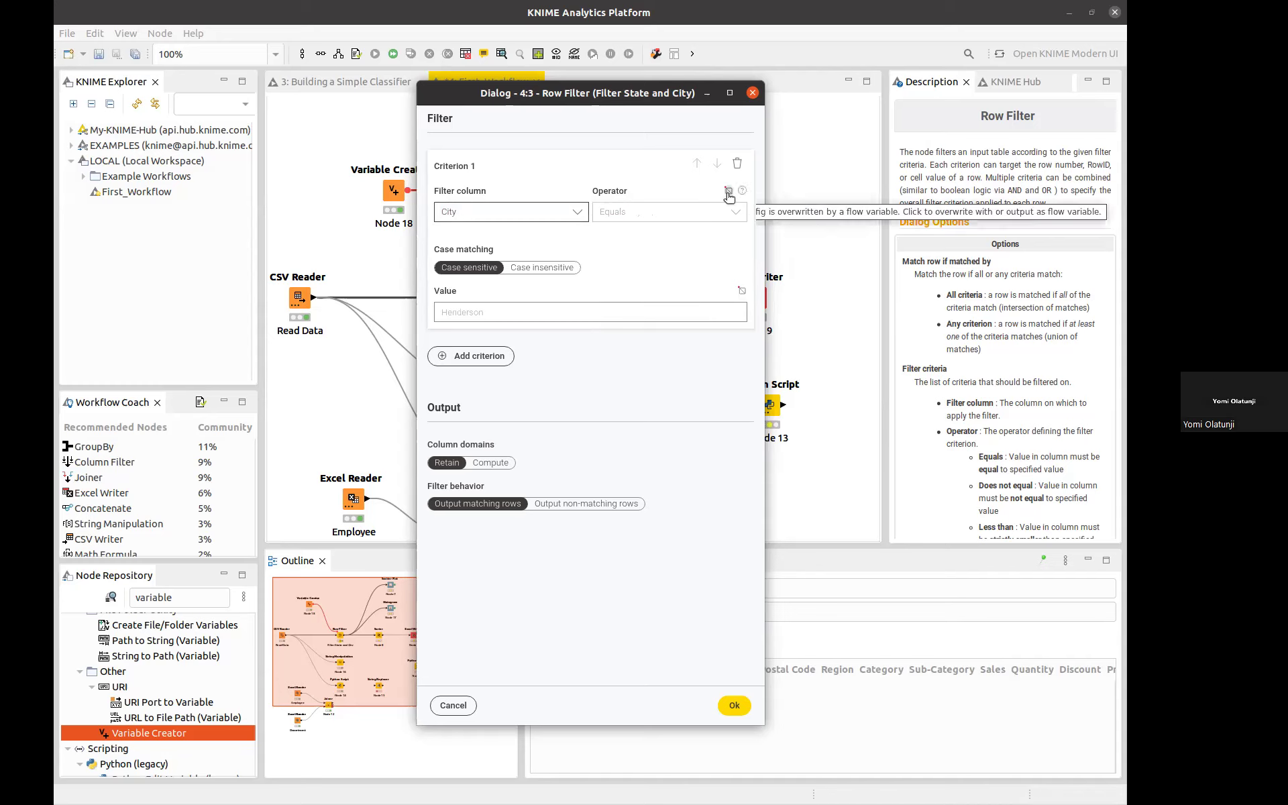
pyautogui.click(743, 292)
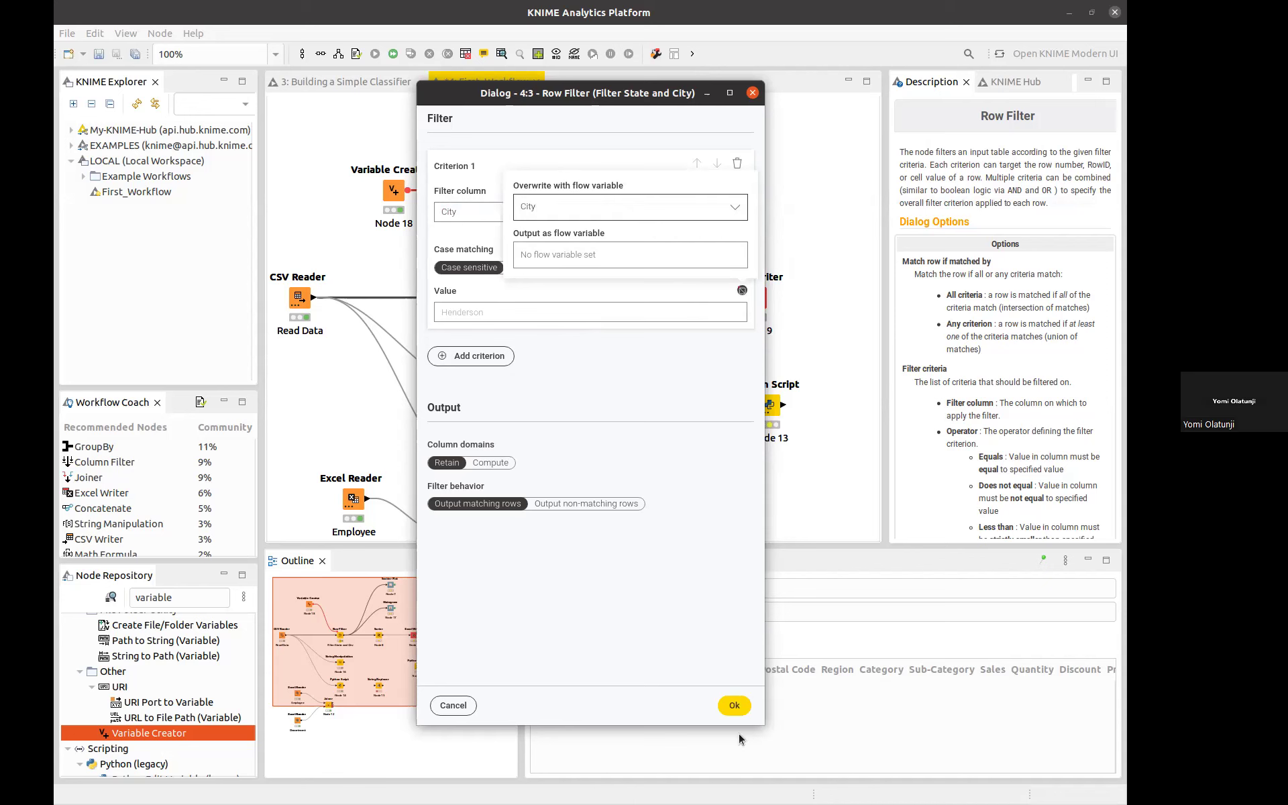
pyautogui.click(734, 706)
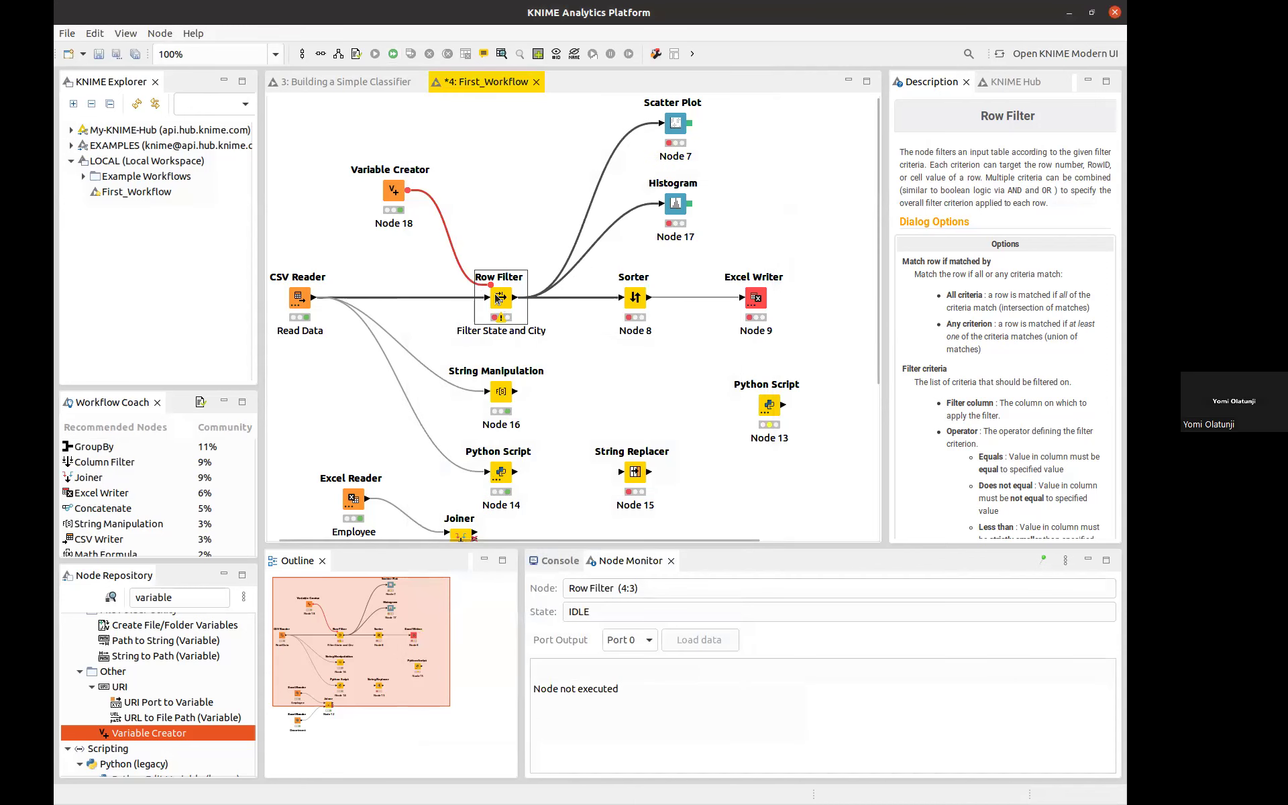
# Reopen and confirm the Row Filter configuration, and execute all executable nodes in First_Workflow.
pyautogui.click(397, 197)
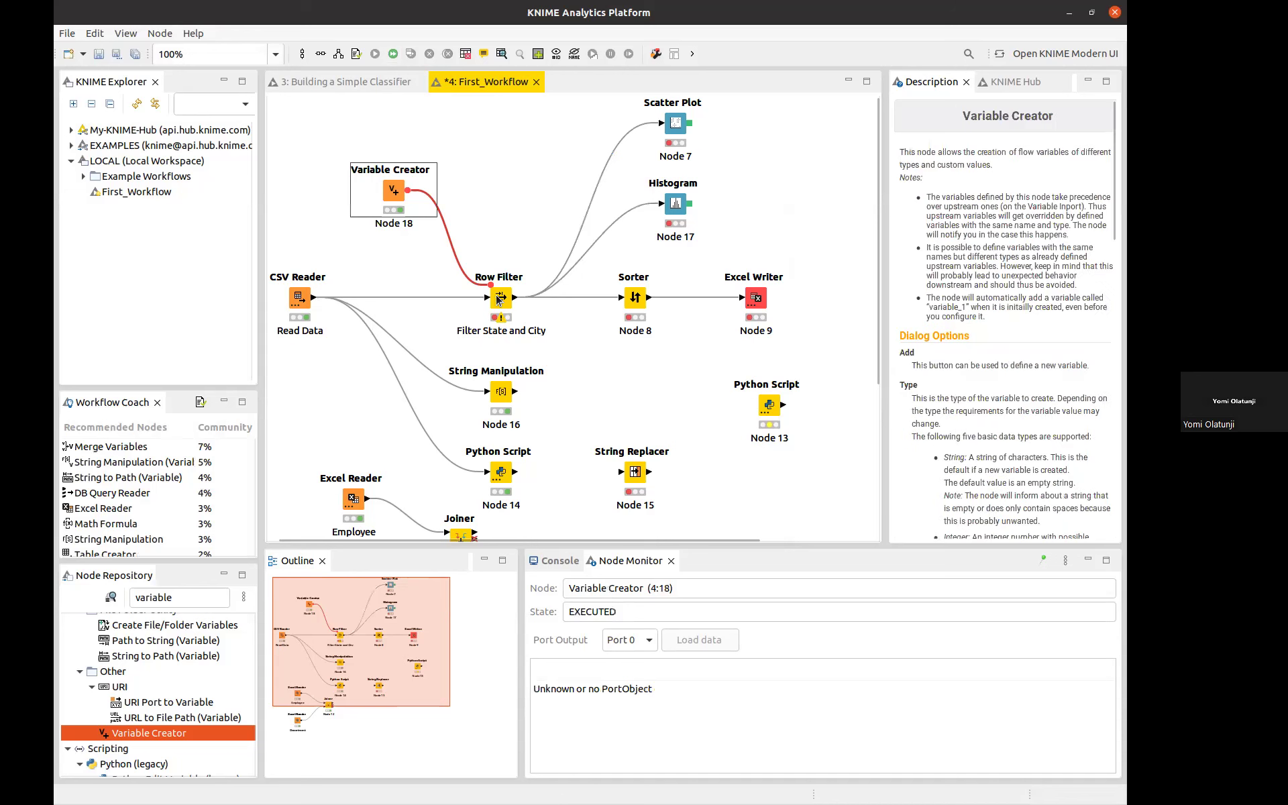
pyautogui.click(498, 300)
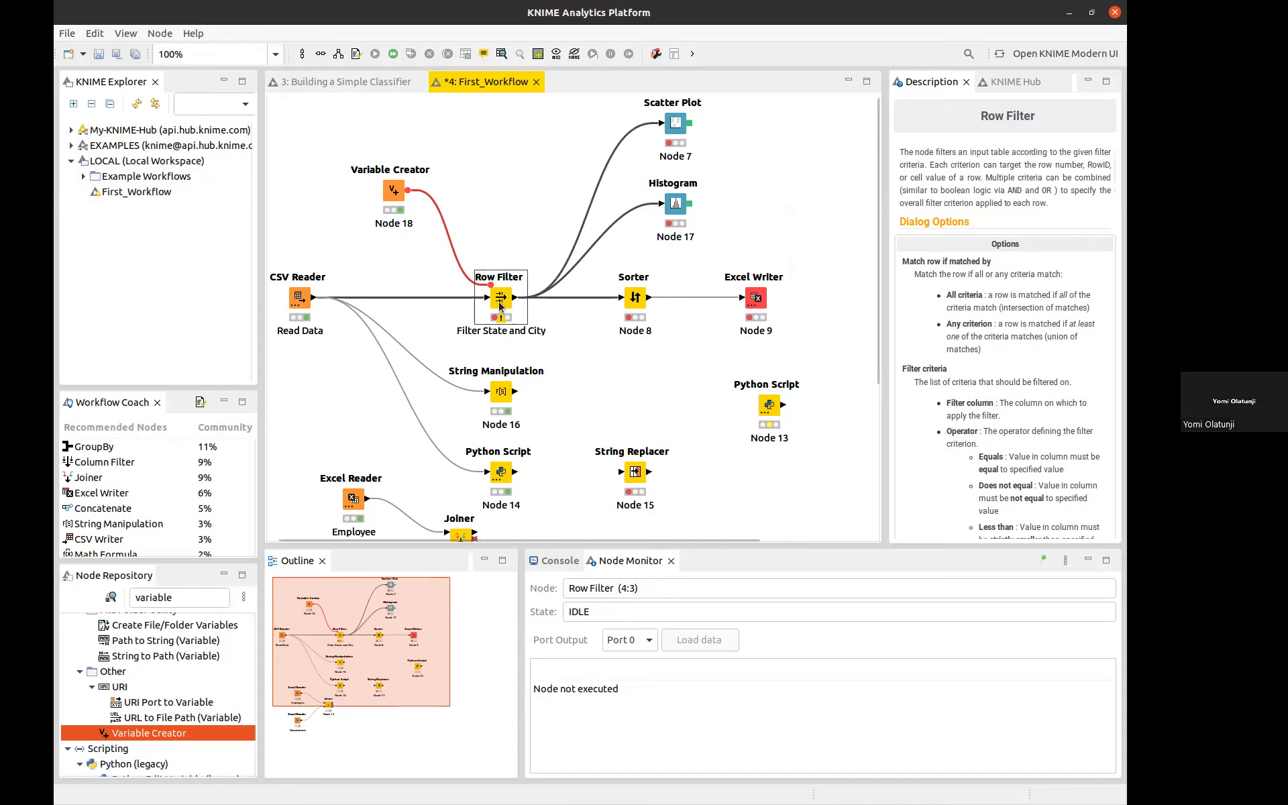
pyautogui.doubleClick(500, 306)
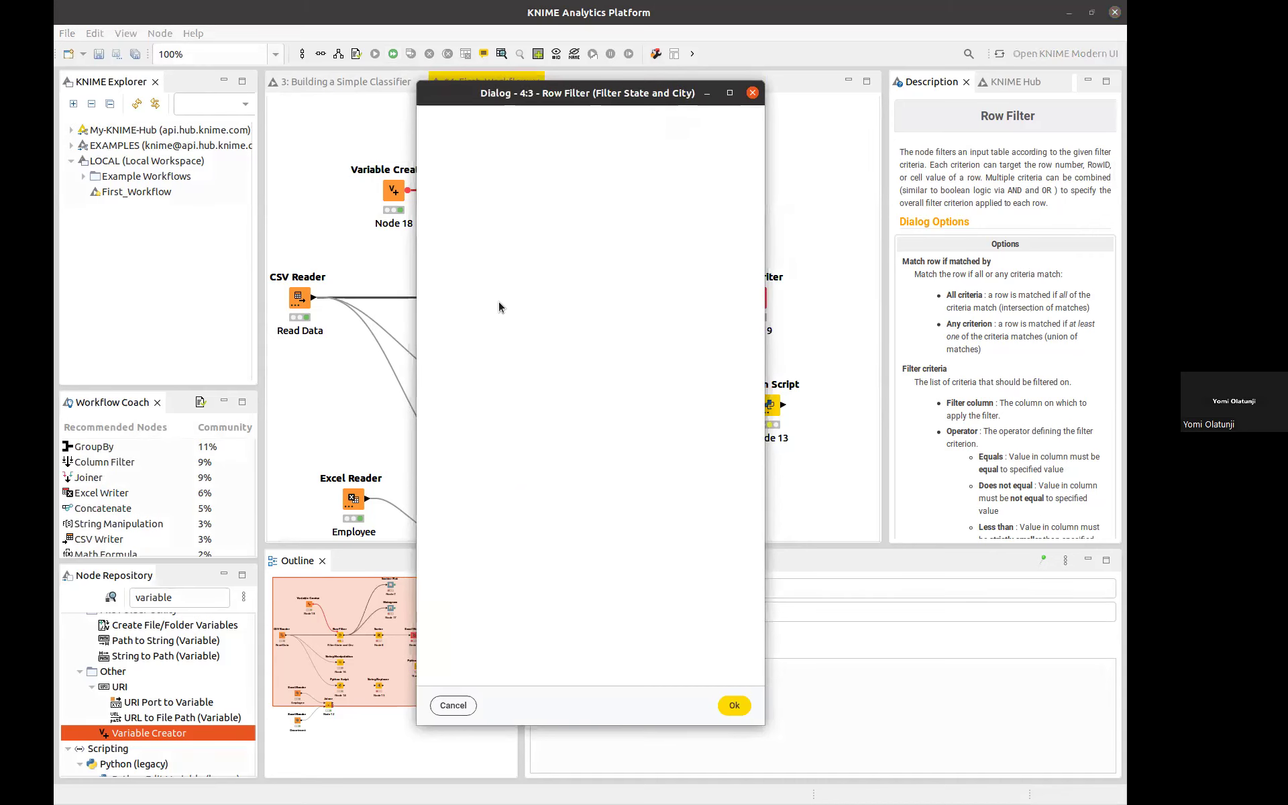
pyautogui.click(735, 706)
pyautogui.click(394, 55)
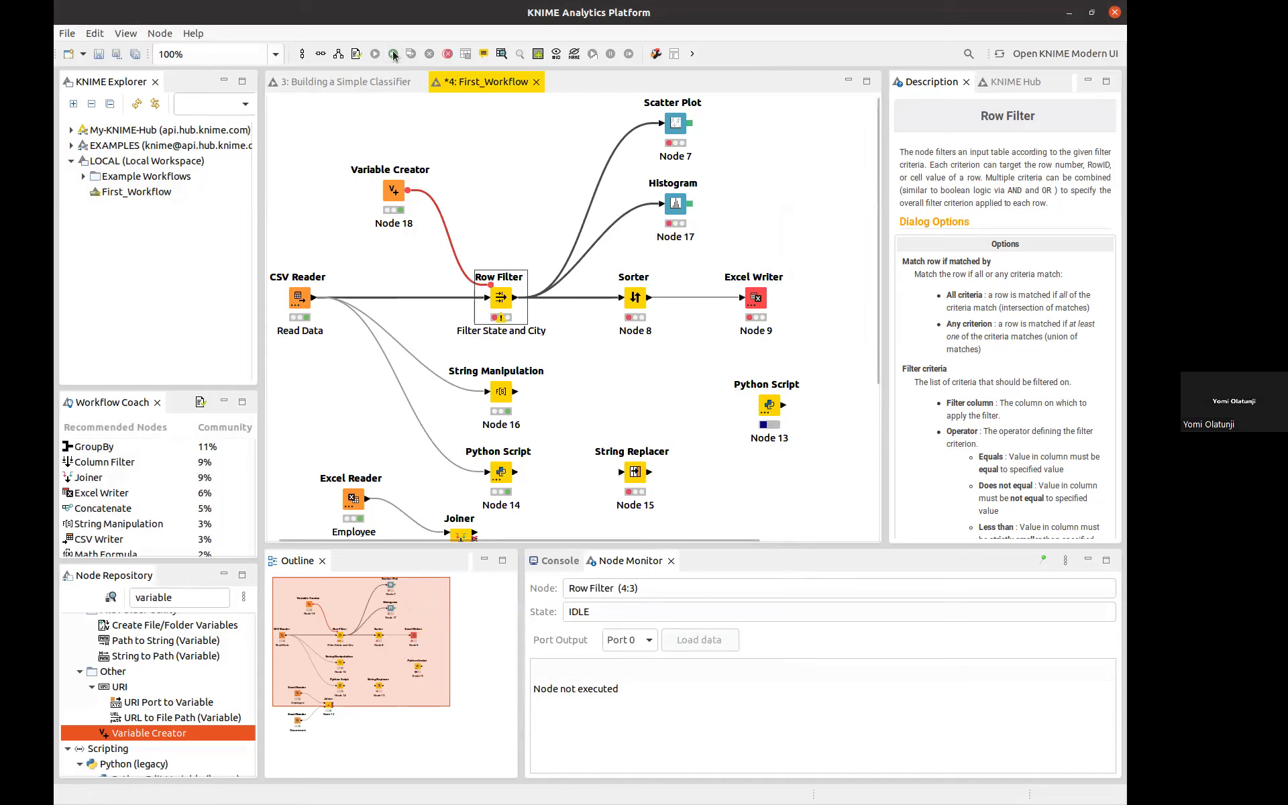
pyautogui.rightClick(502, 303)
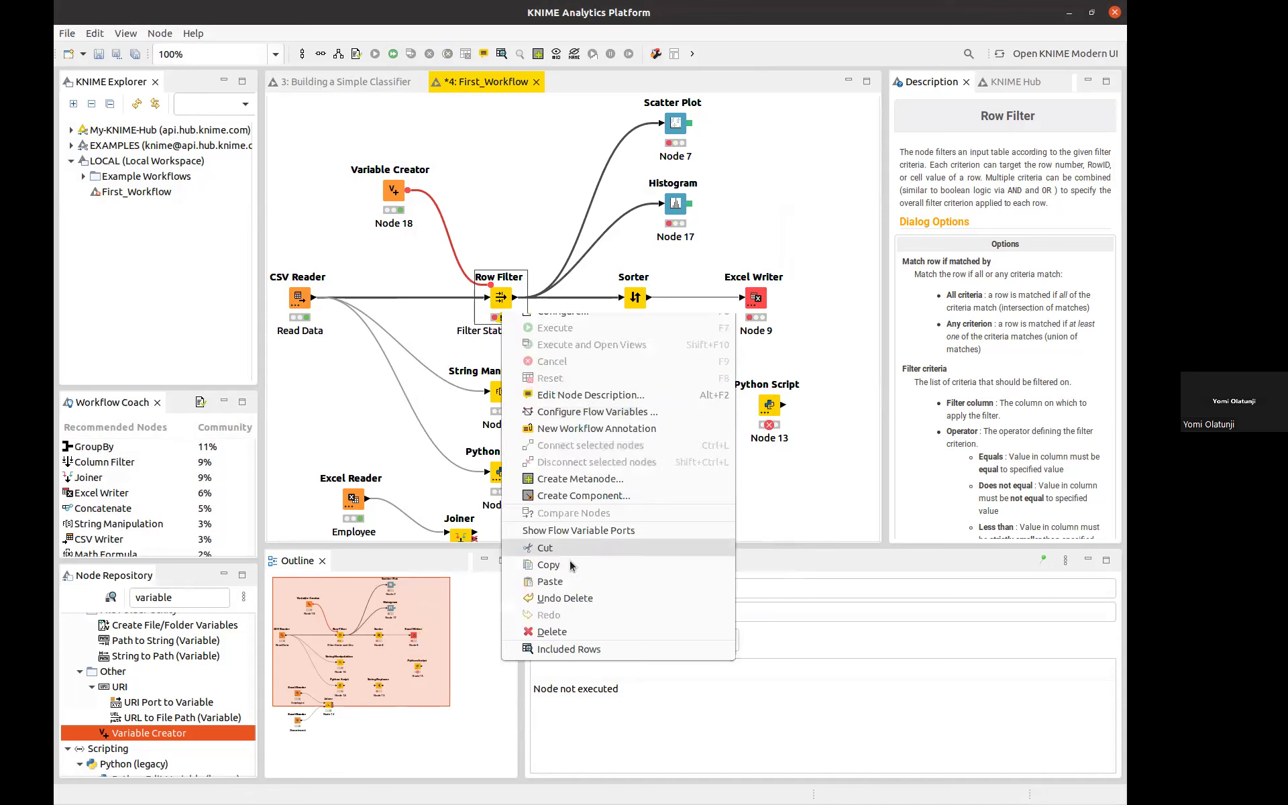
pyautogui.click(520, 256)
pyautogui.click(404, 194)
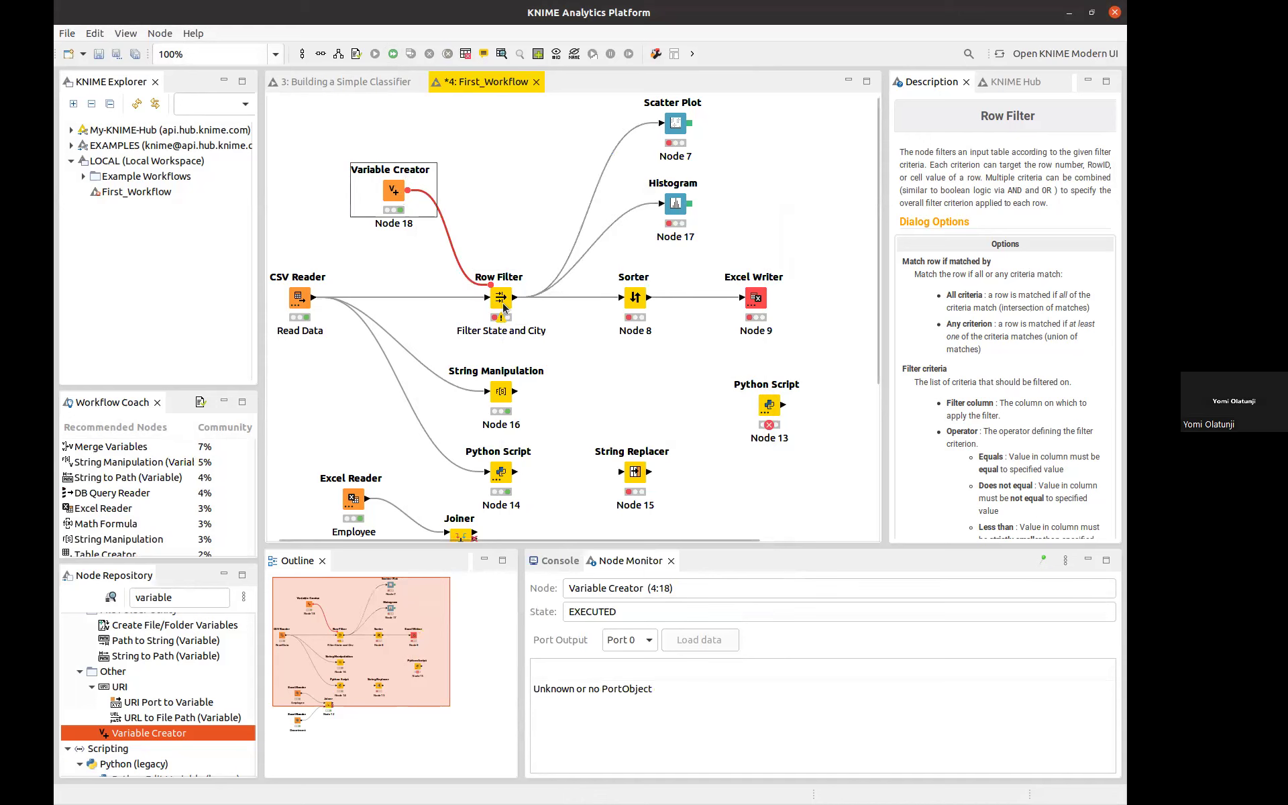
# Reopen the Row Filter, select City as the filter column, and remove the flow variable overwrite from Criterion 1's operator.
pyautogui.click(507, 308)
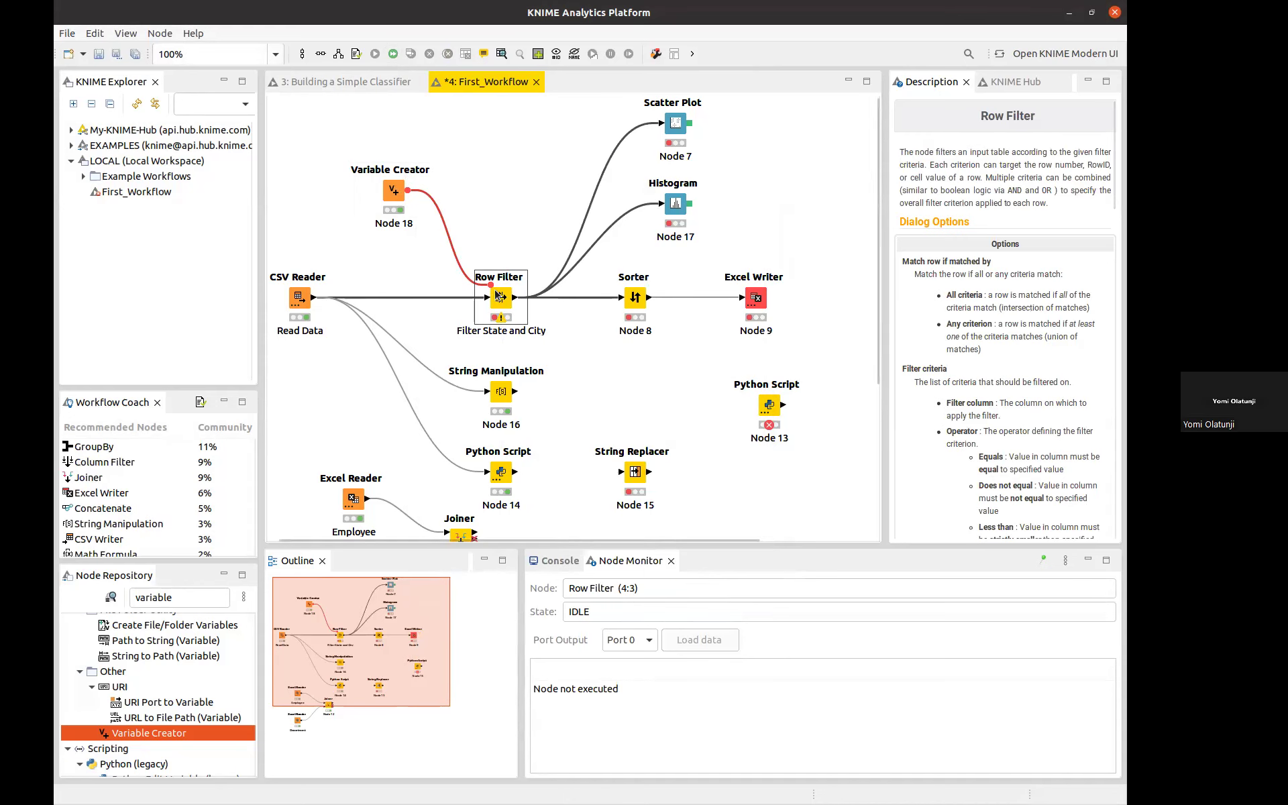
pyautogui.doubleClick(507, 308)
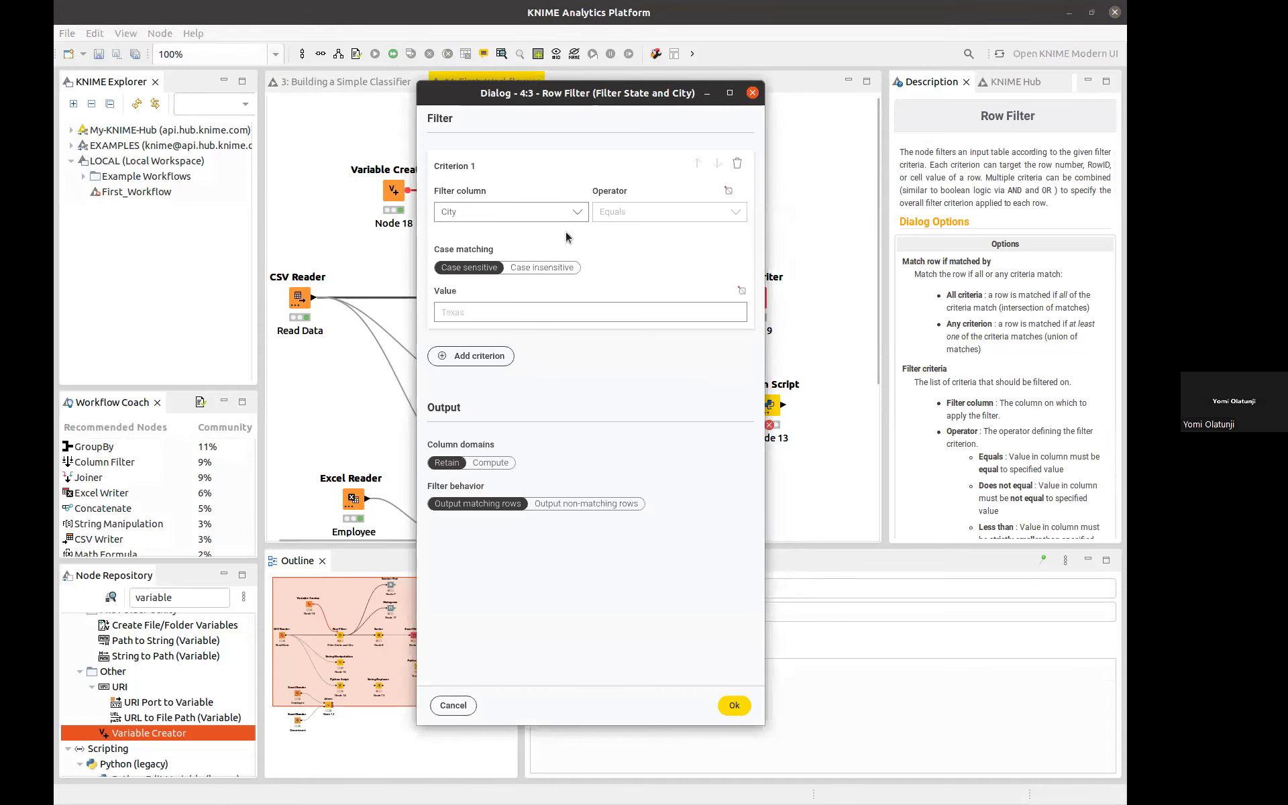
pyautogui.click(518, 212)
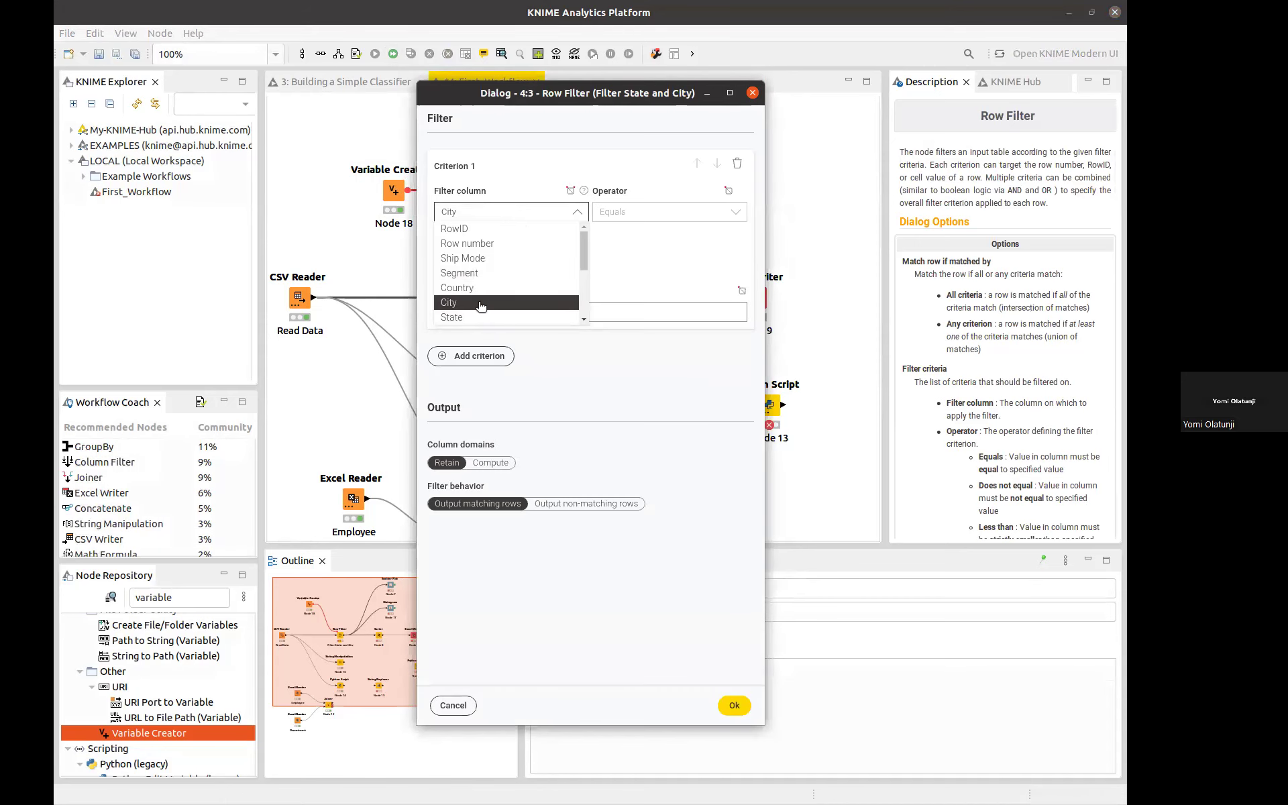
pyautogui.click(488, 308)
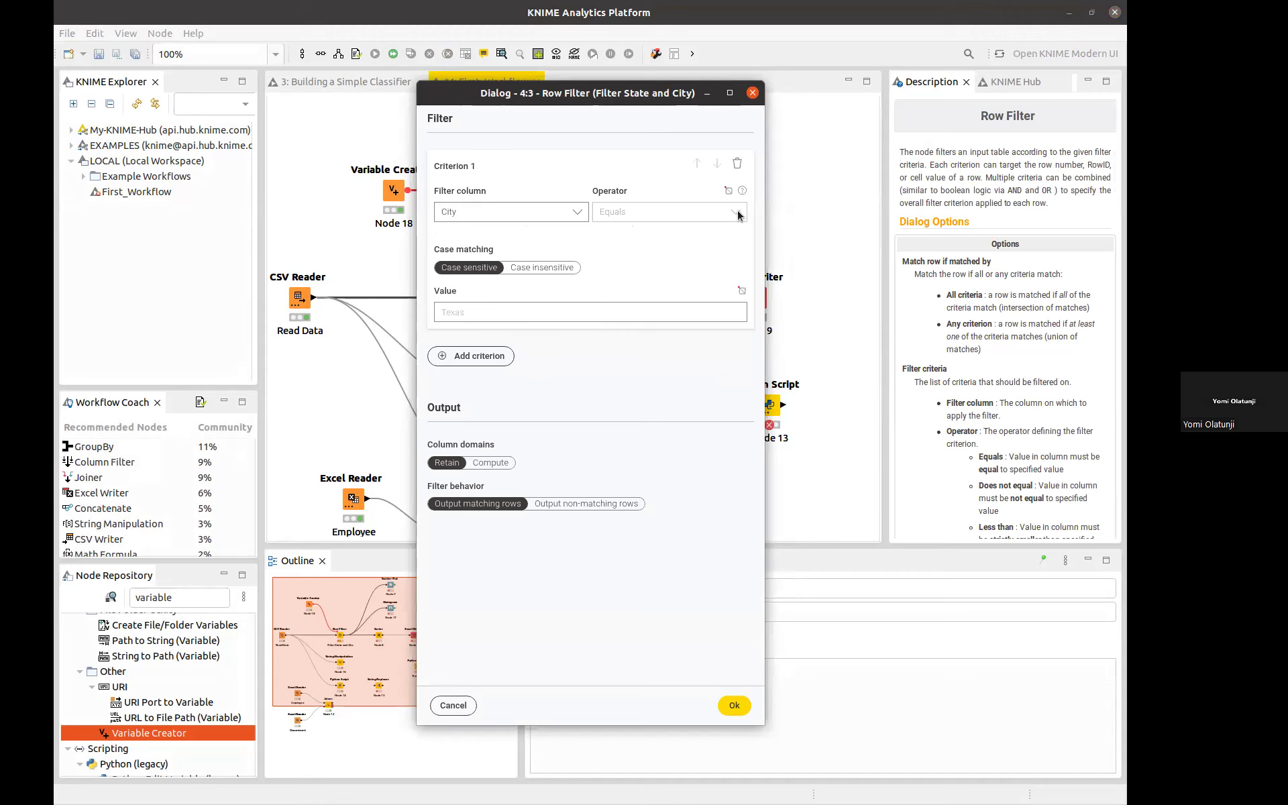
pyautogui.click(728, 190)
pyautogui.click(637, 241)
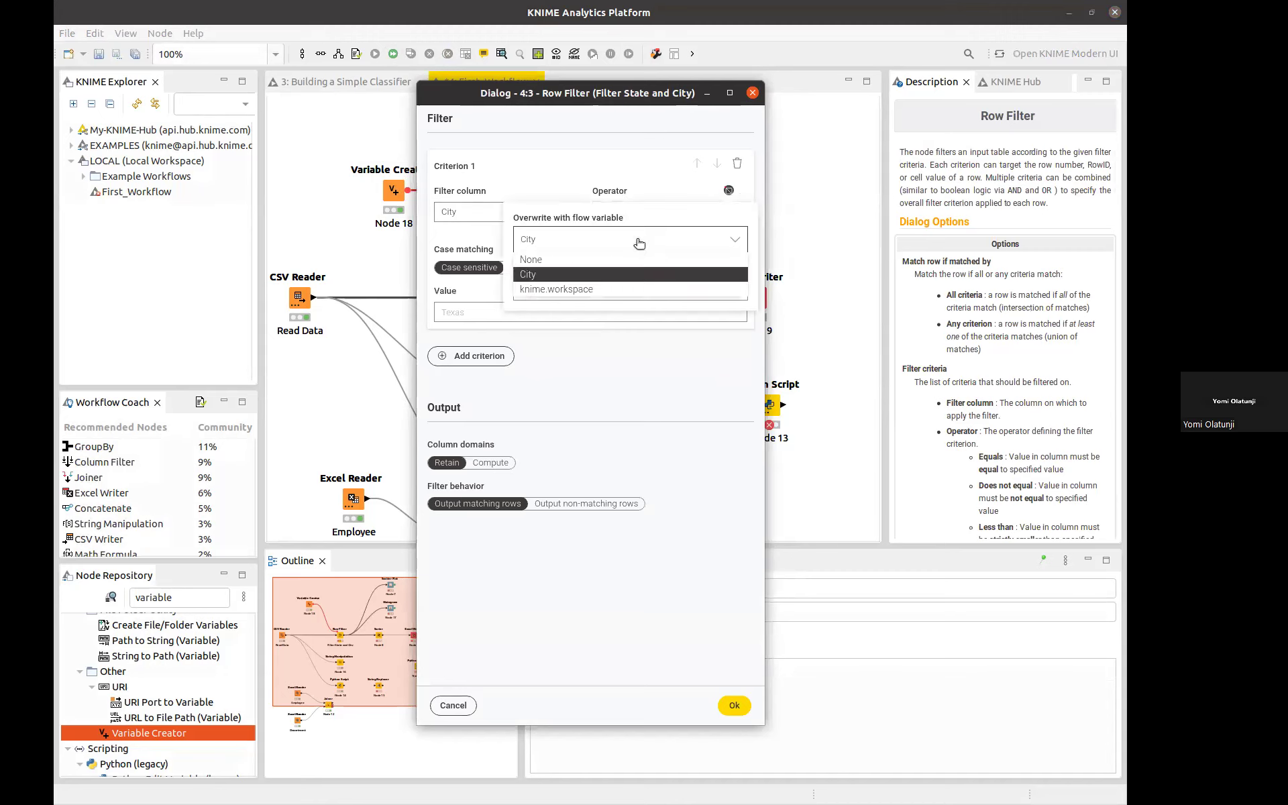
pyautogui.click(566, 260)
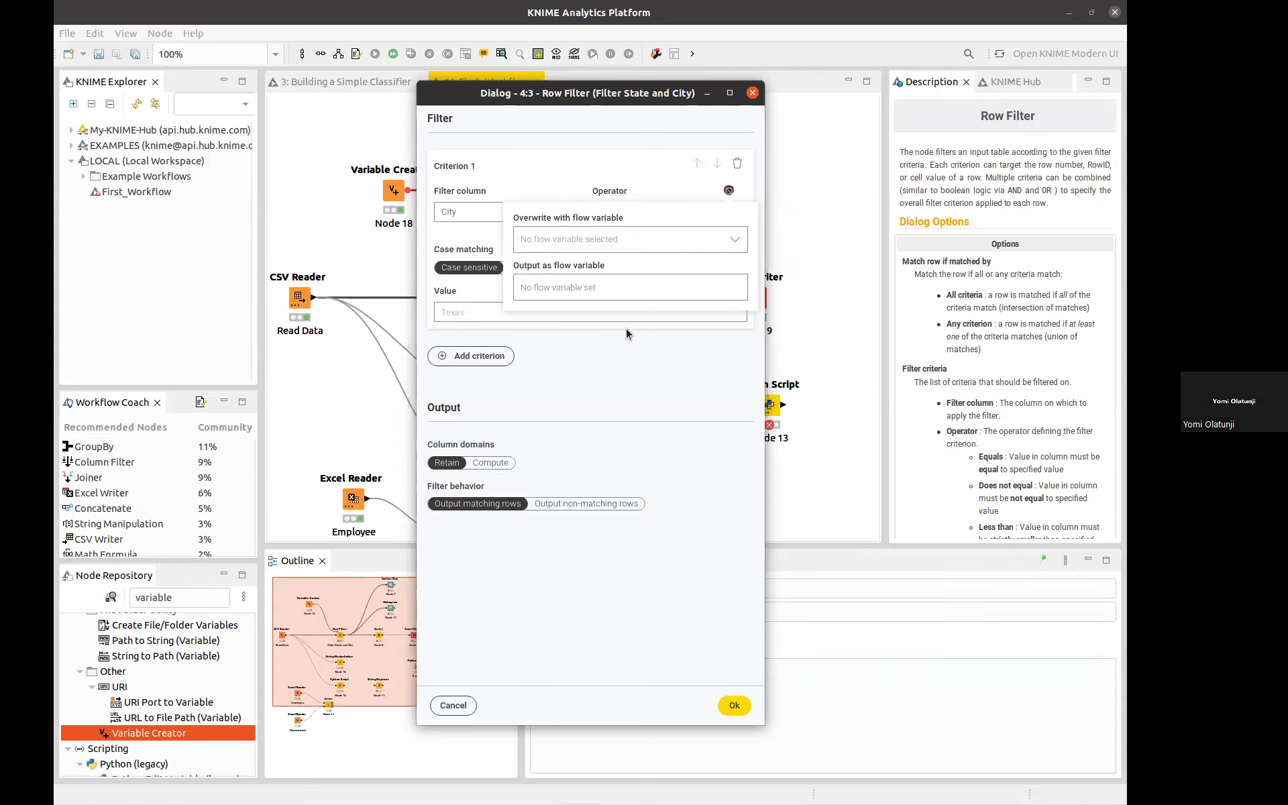
pyautogui.click(680, 215)
pyautogui.click(648, 209)
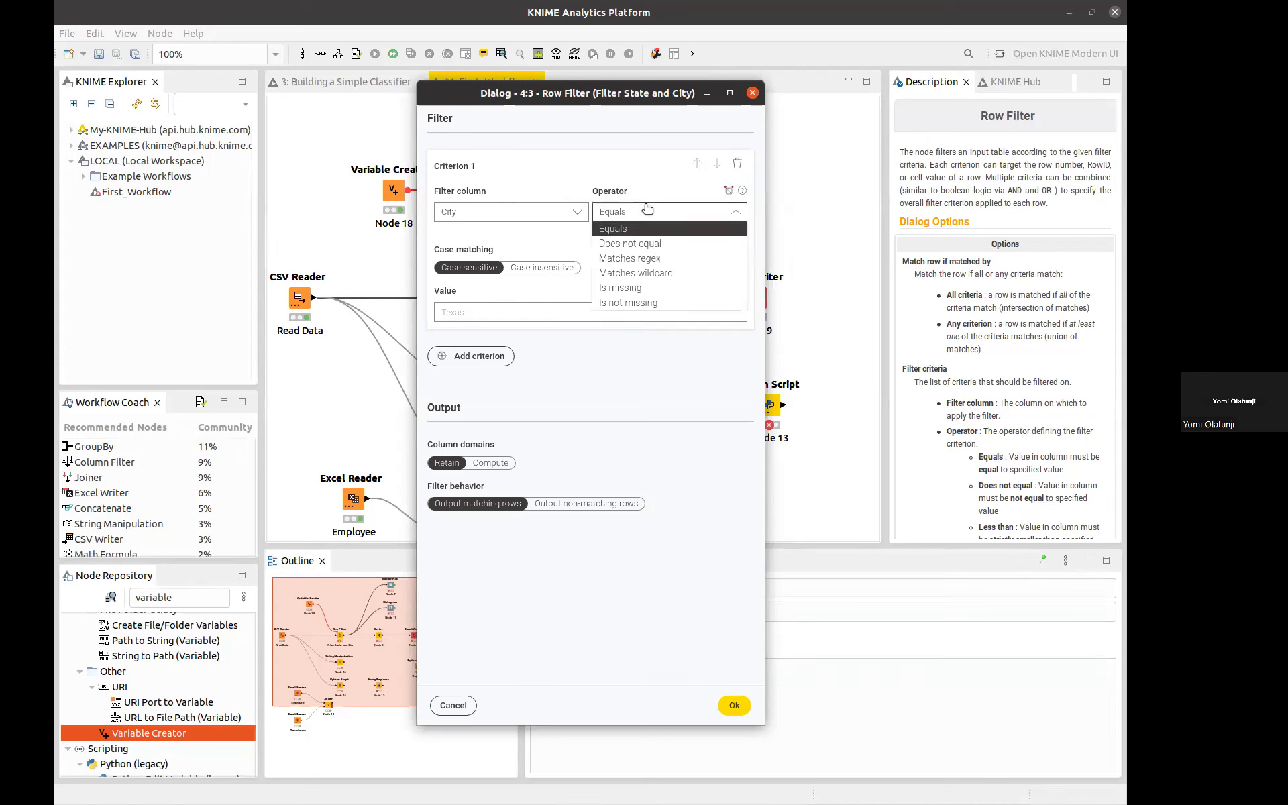
pyautogui.click(626, 168)
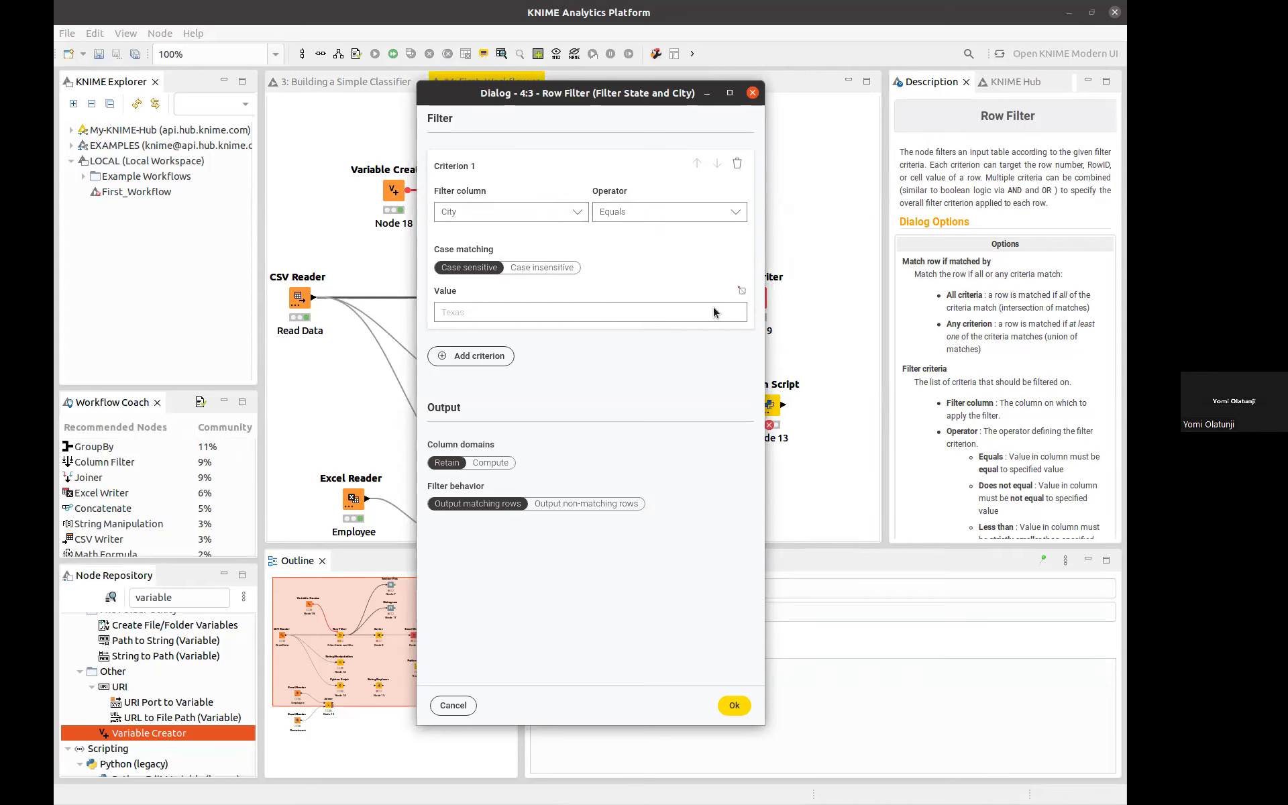
# Check the flow variable assigned to Criterion 1's value, confirm the configuration, and execute the Row Filter.
pyautogui.click(742, 292)
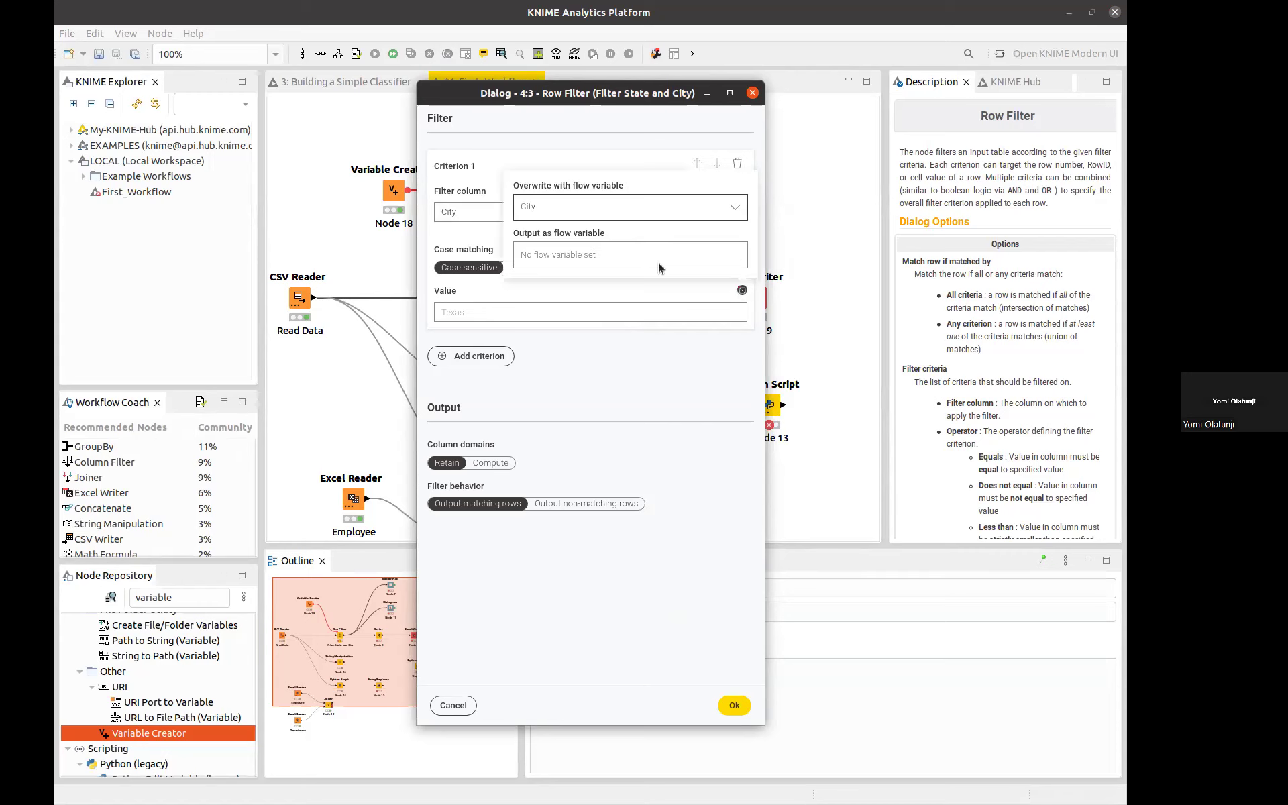
pyautogui.click(661, 375)
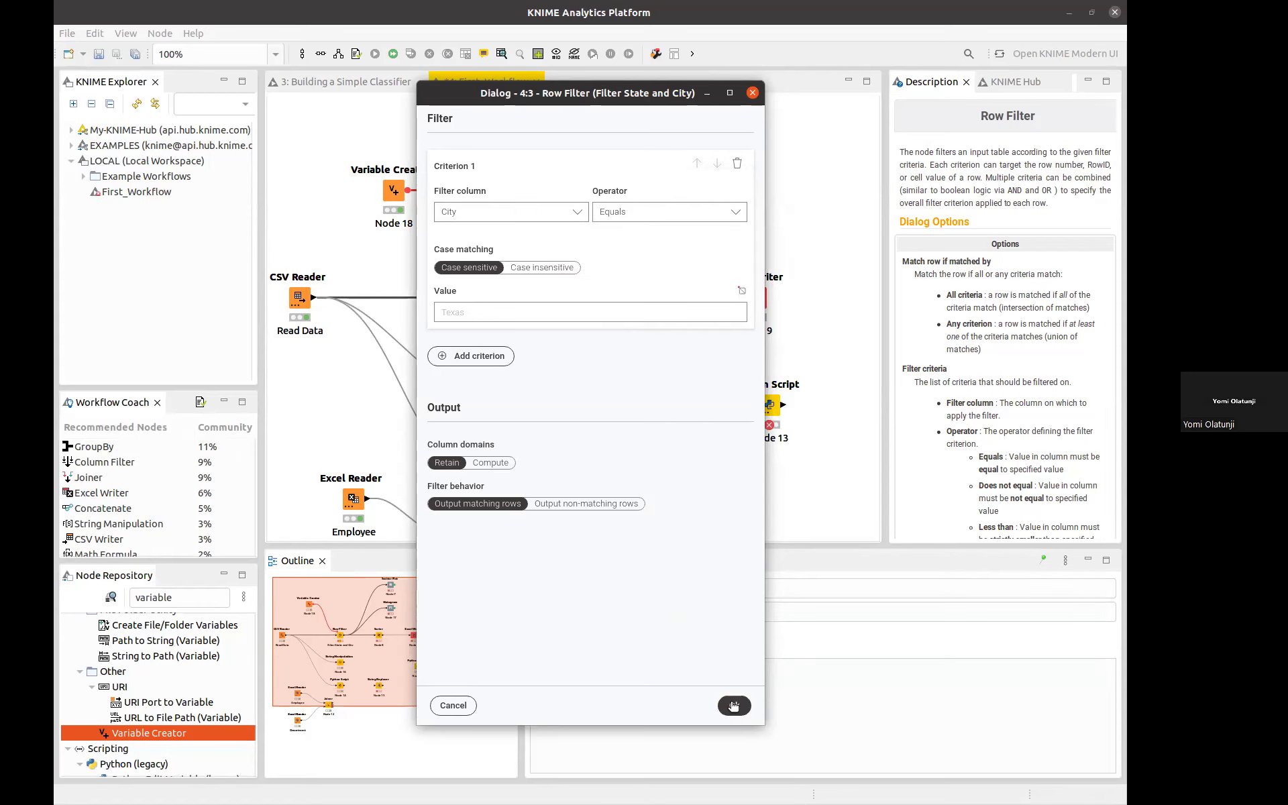
pyautogui.click(733, 705)
pyautogui.click(374, 54)
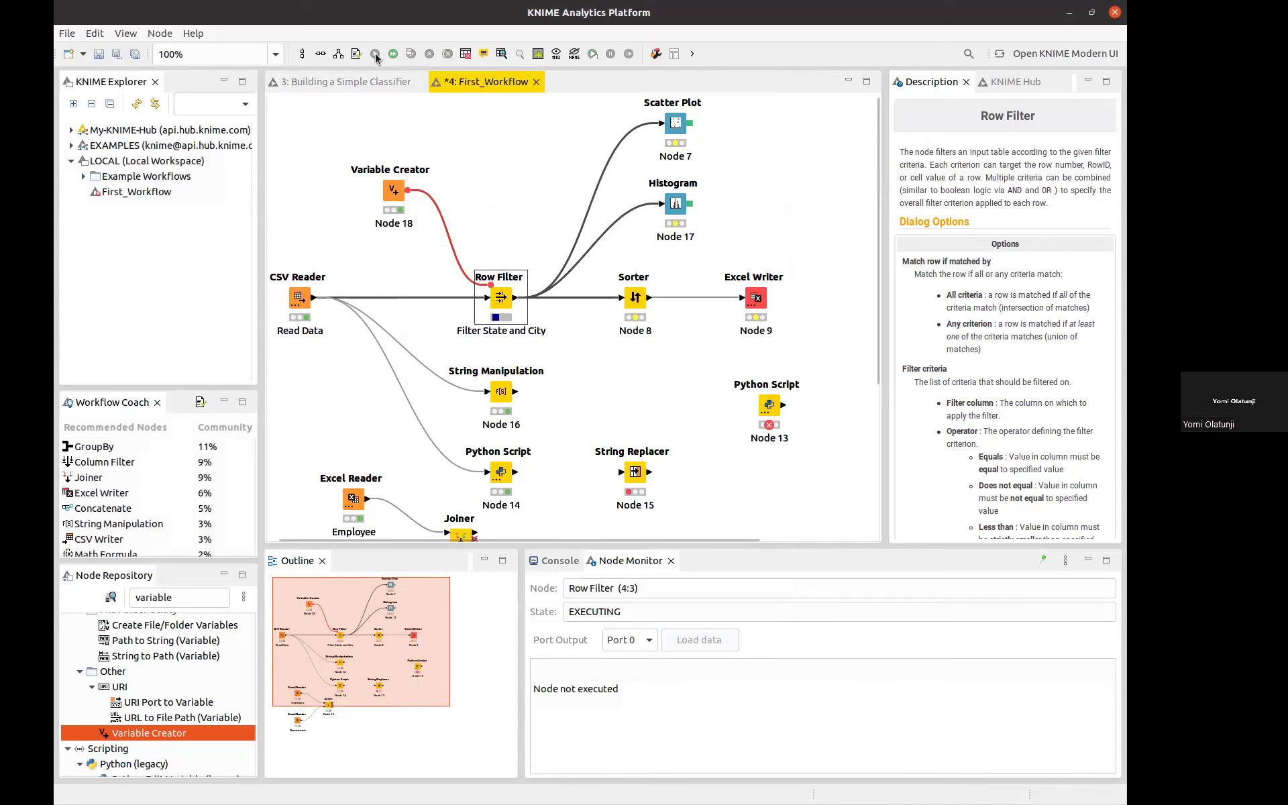
pyautogui.scroll(-5, 748, 706)
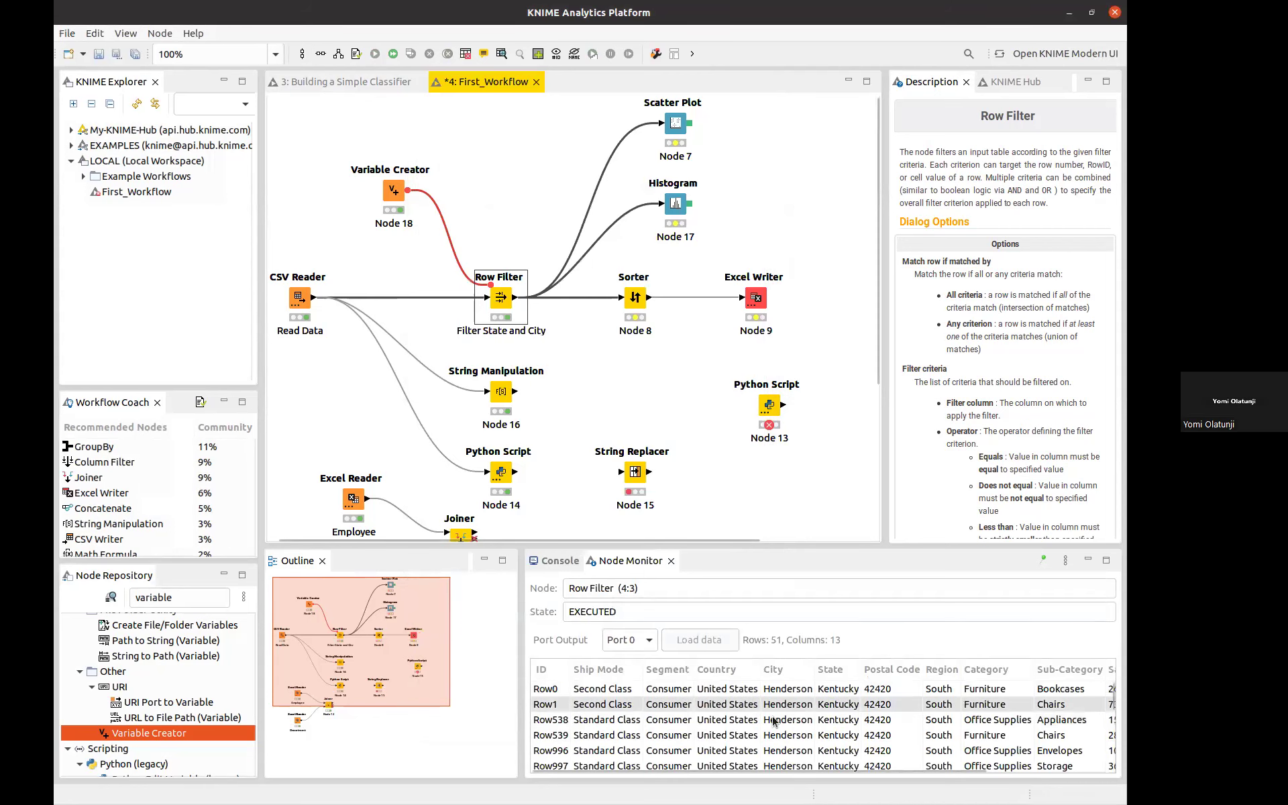
# Review the Row Filter's output rows and its Criterion 1 settings, and close the configuration without changes.
pyautogui.scroll(5, 774, 721)
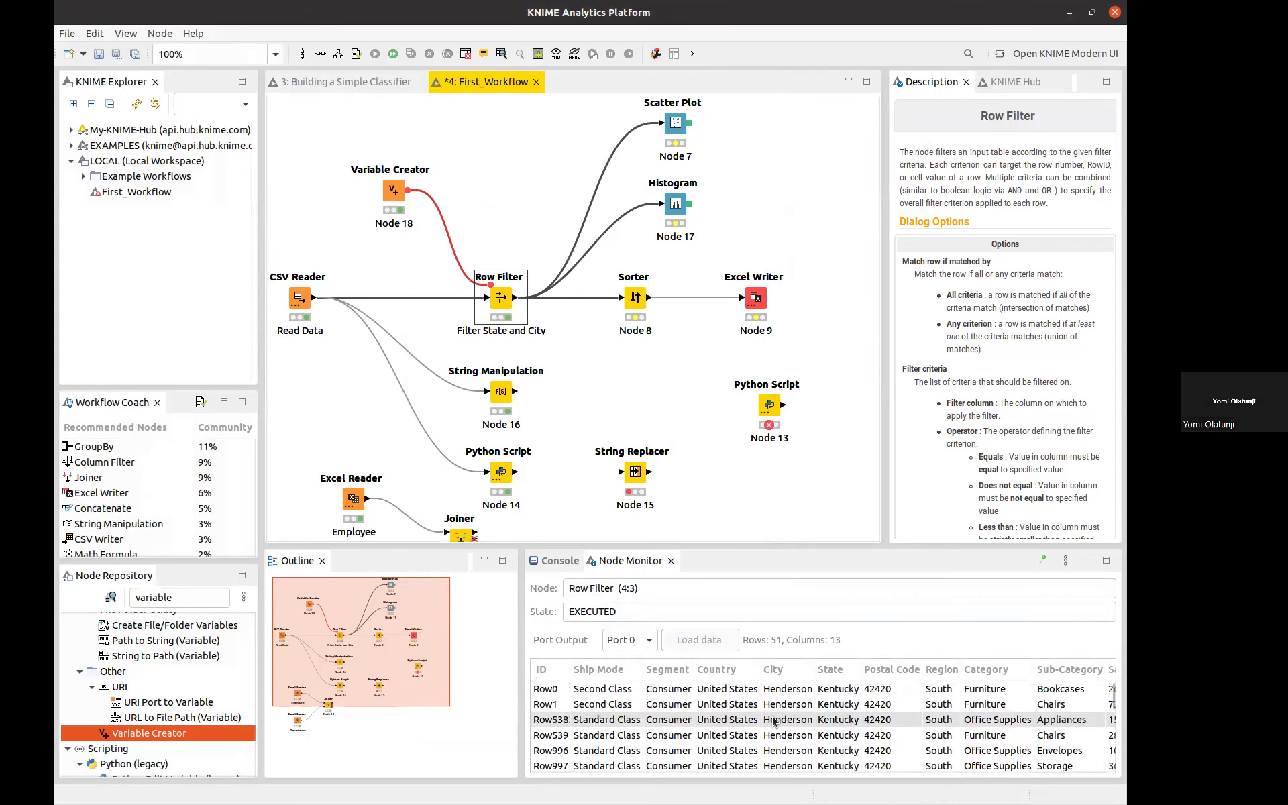
pyautogui.doubleClick(500, 299)
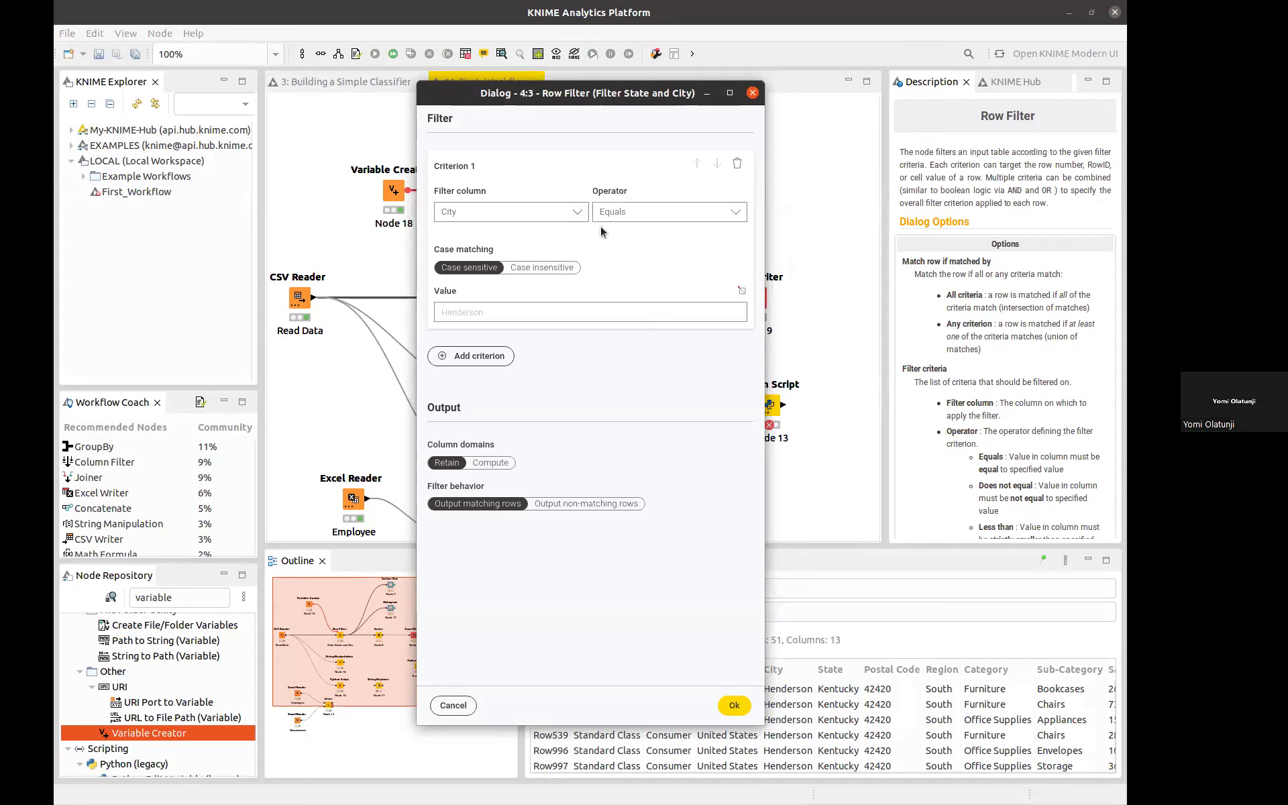
pyautogui.click(752, 93)
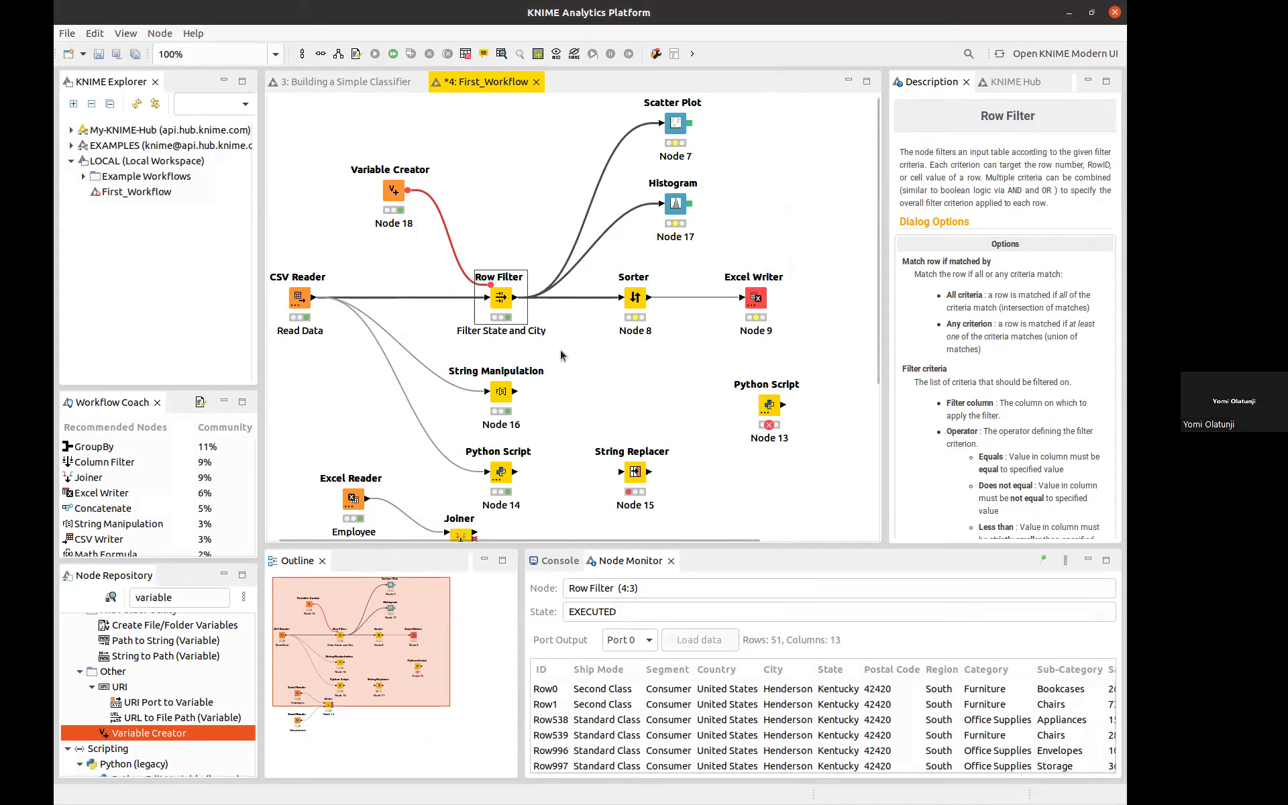
# Execute the Sorter node on the filtered rows.
pyautogui.scroll(-1, 561, 356)
pyautogui.scroll(1, 560, 355)
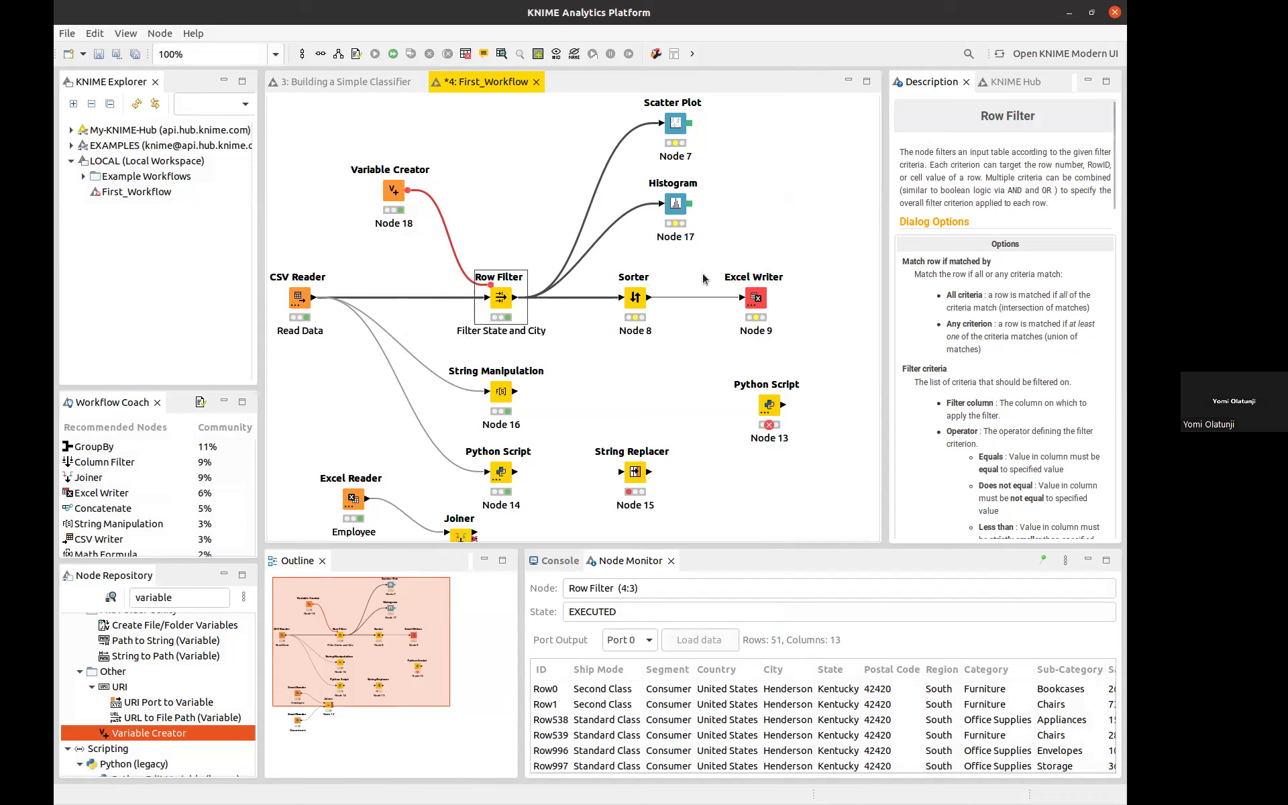
pyautogui.click(632, 300)
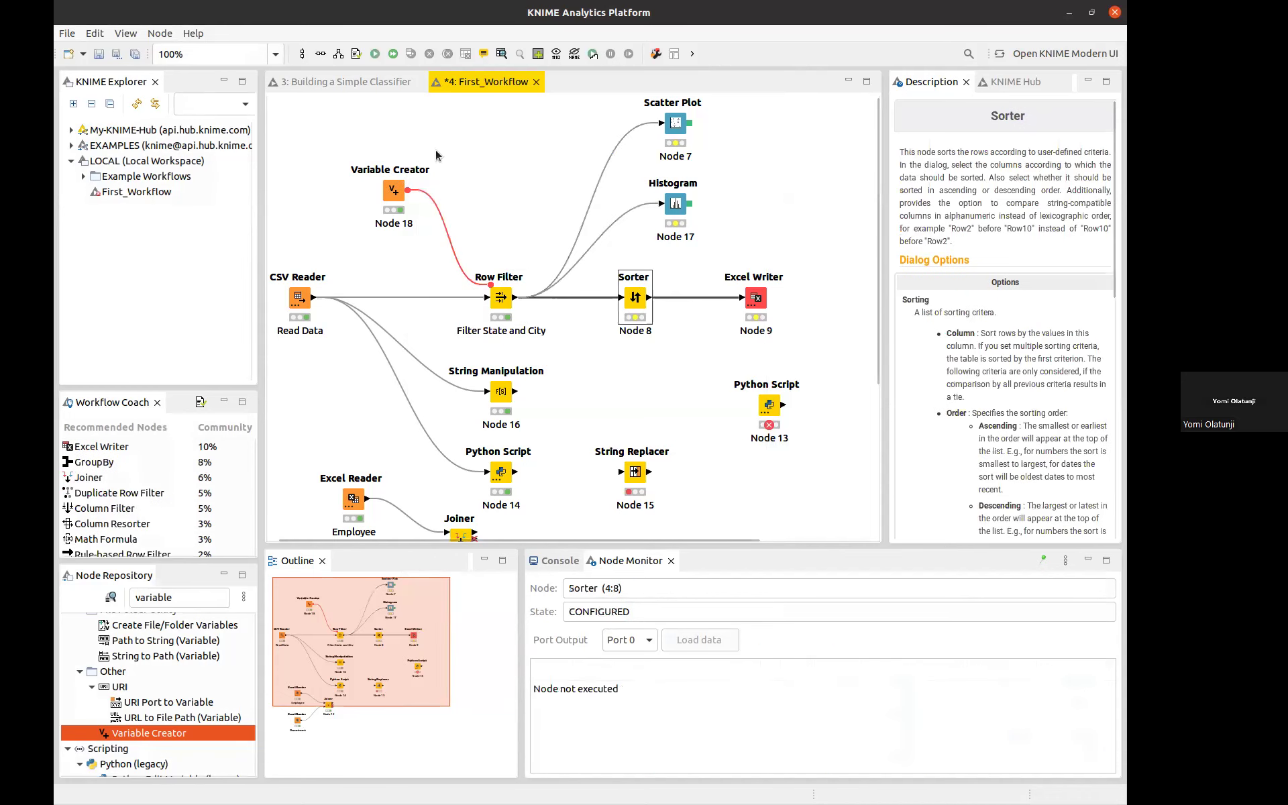
pyautogui.click(375, 54)
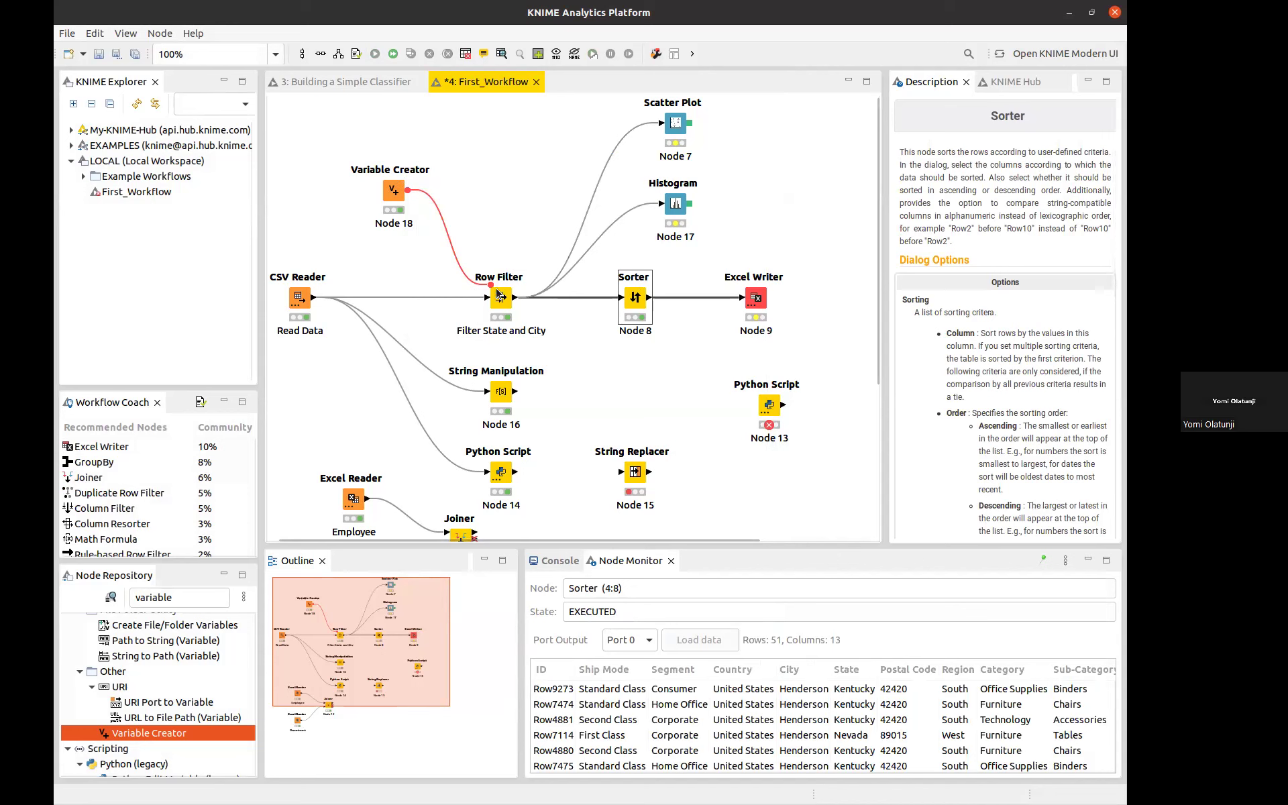
# Check the flow variables available for overwriting the Sorter's Criterion 1 column, and close the configuration without assigning one.
pyautogui.doubleClick(636, 305)
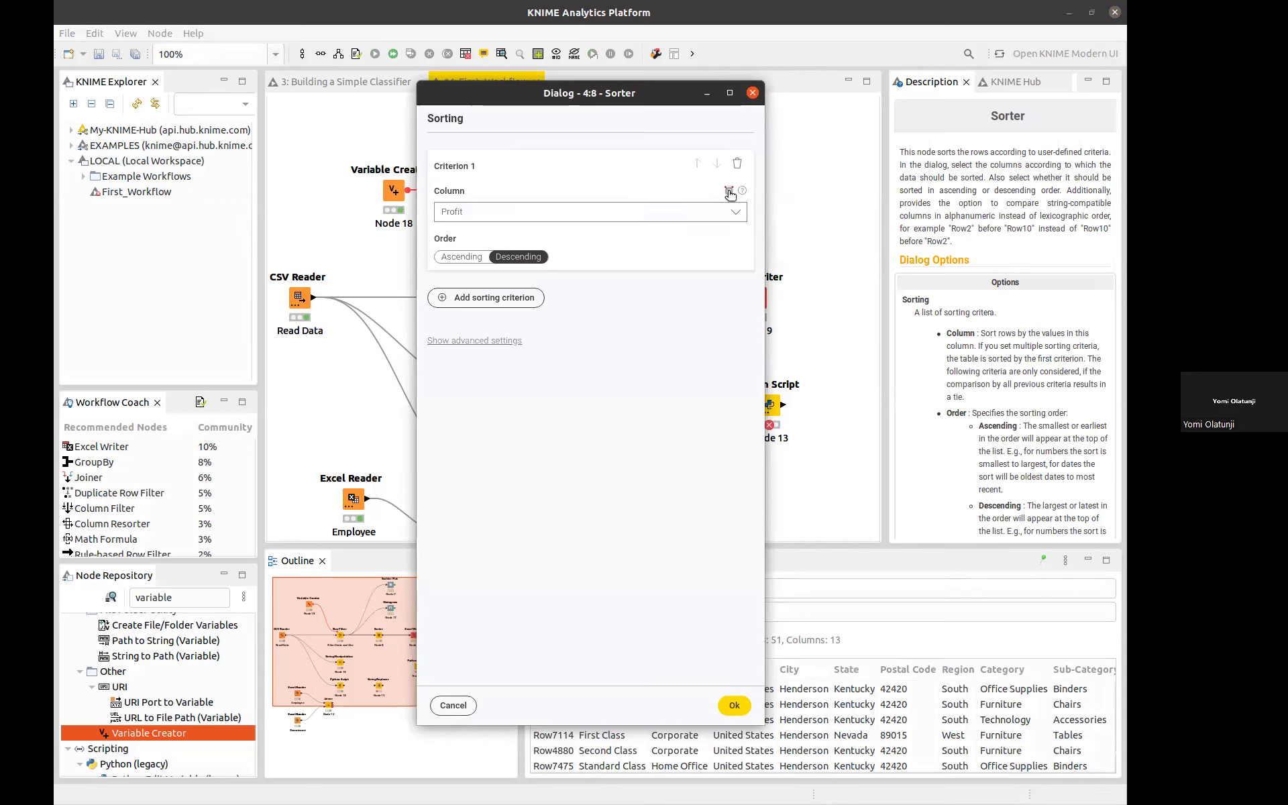
pyautogui.click(729, 192)
pyautogui.click(733, 239)
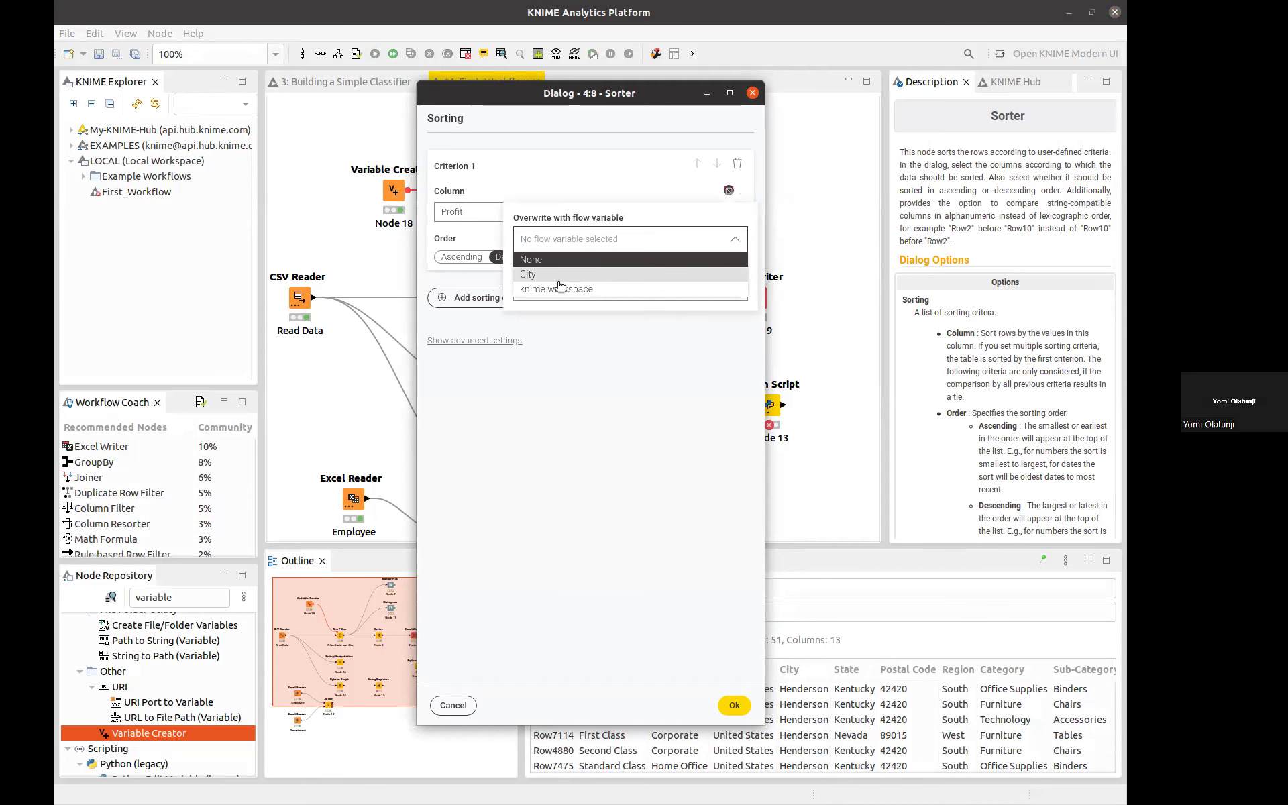
pyautogui.click(753, 93)
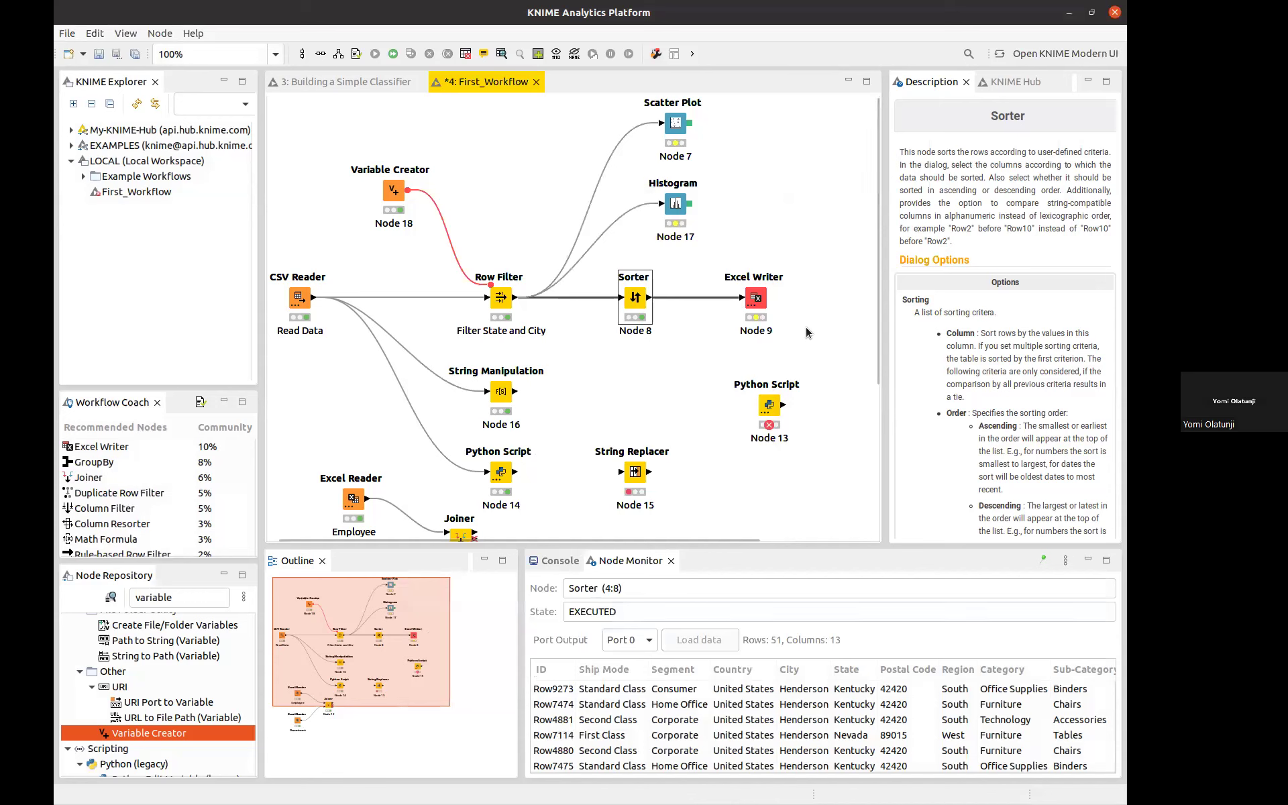
# Inspect the String Manipulation node's configuration and its flow variable list, and close it without changes.
pyautogui.hscroll(3, 527, 306)
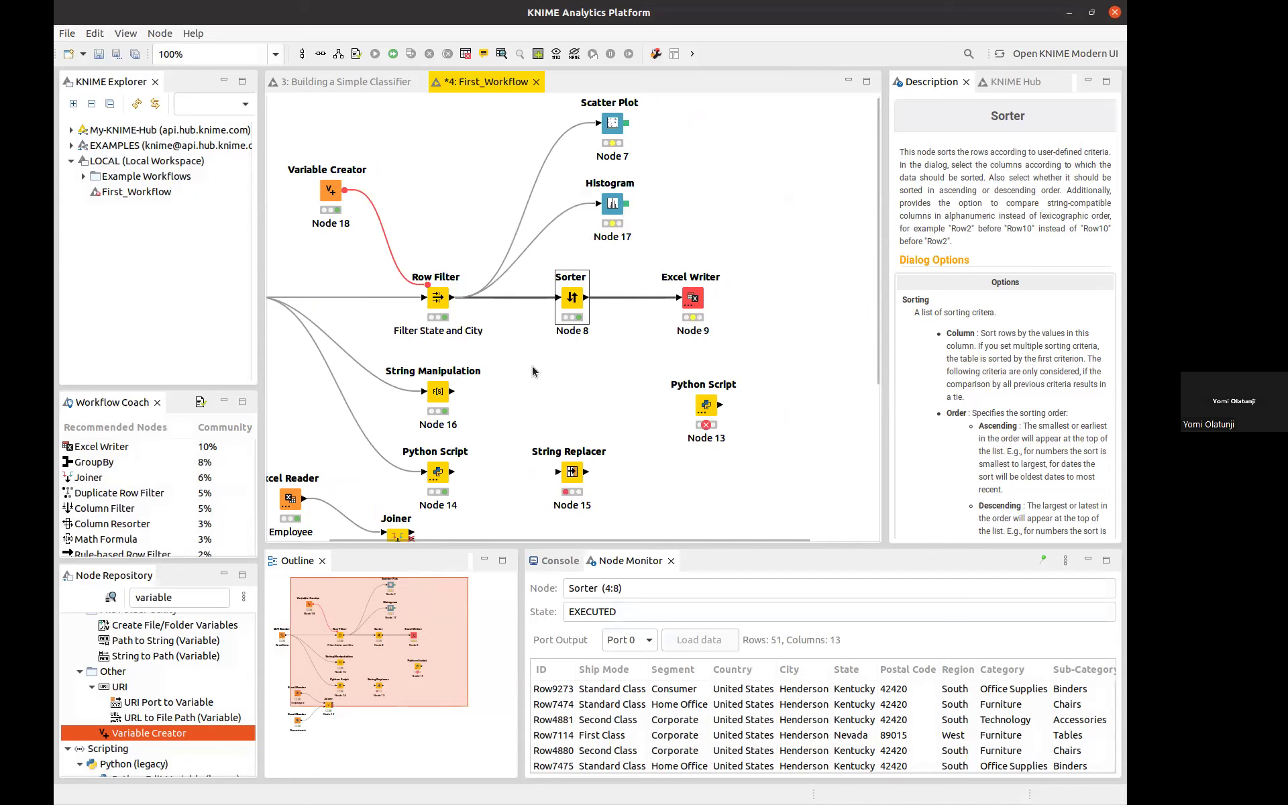
pyautogui.hscroll(-4, 533, 372)
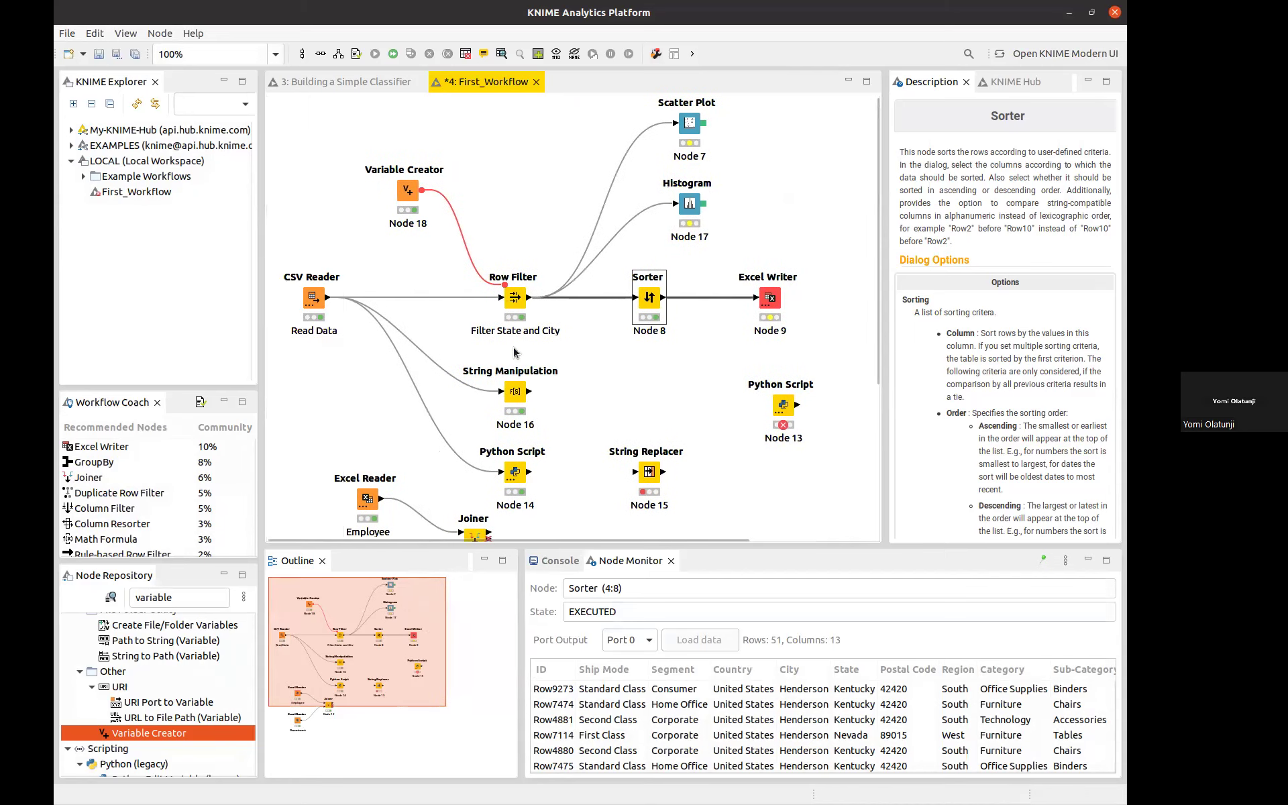
pyautogui.click(513, 395)
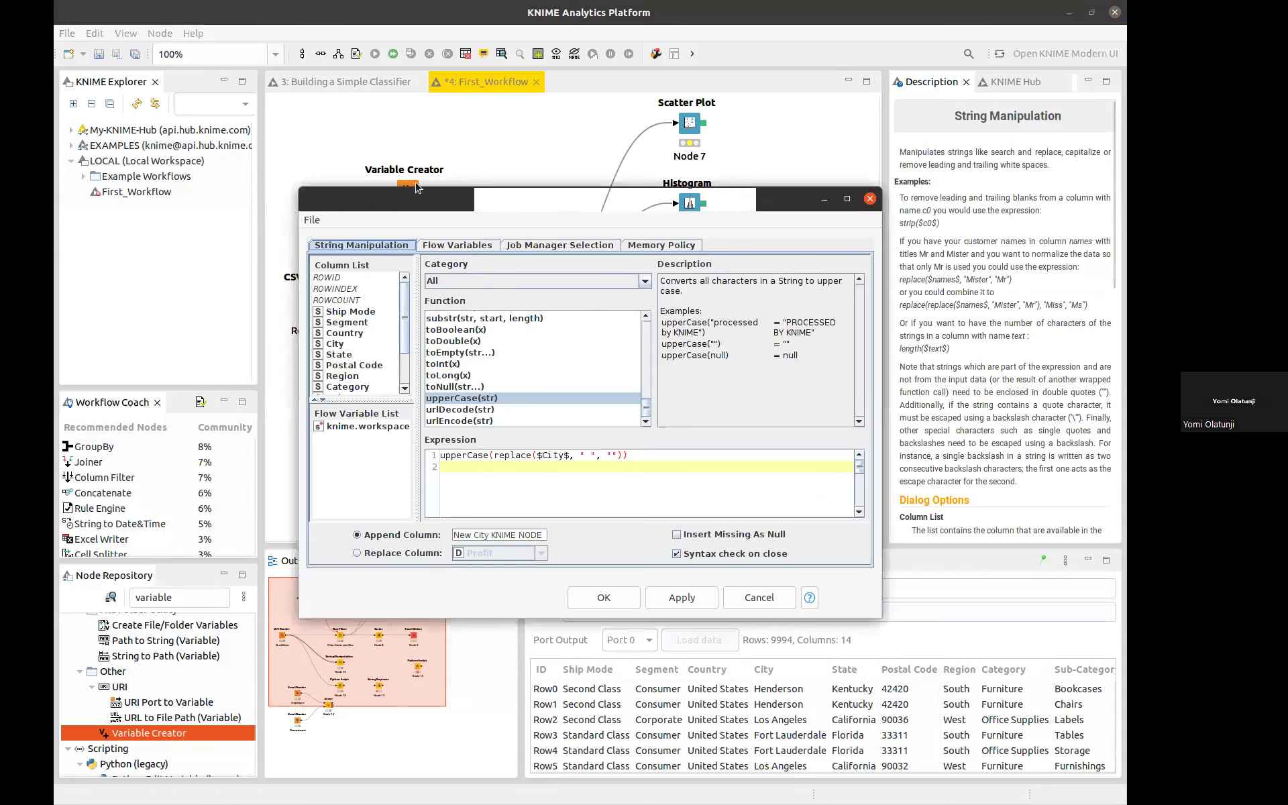
pyautogui.press('Escape')
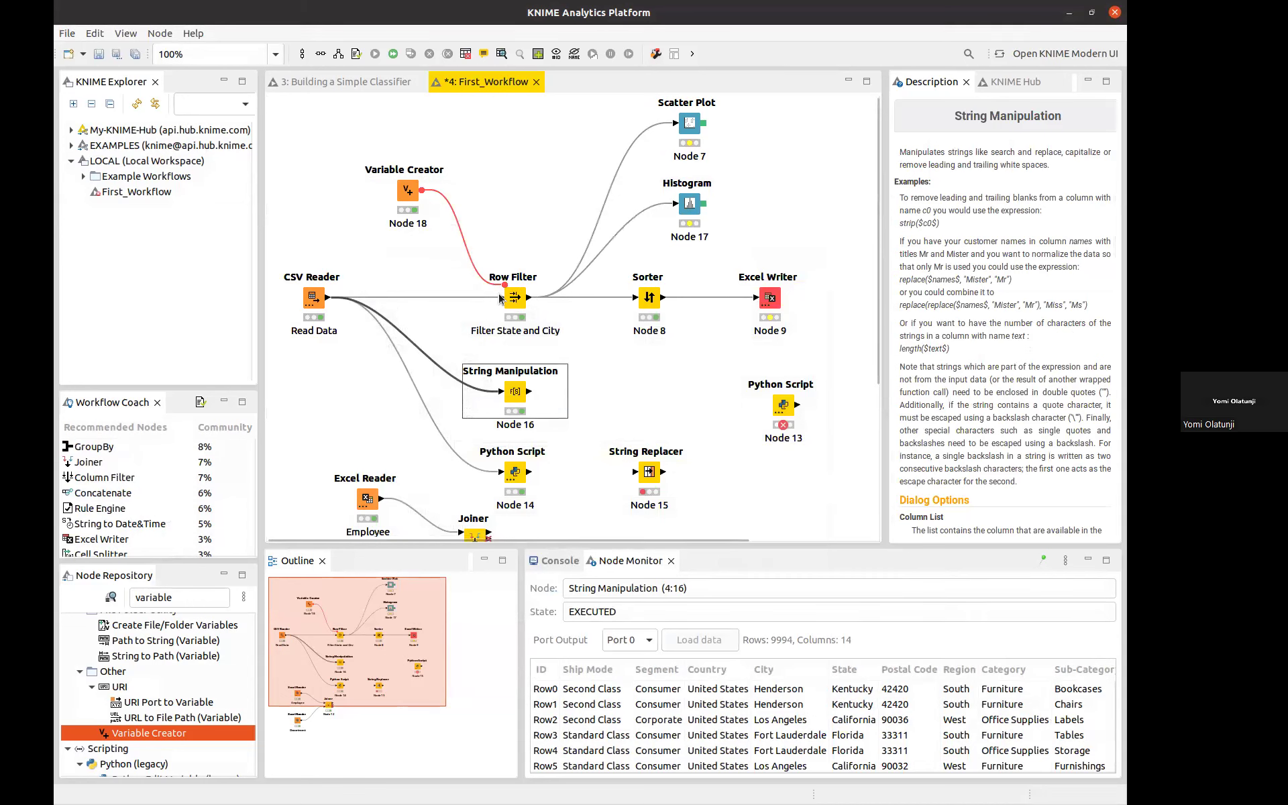
# Add an input table port to the unconnected Python Script node (Node 13) and connect the Sorter's output to it.
pyautogui.click(772, 297)
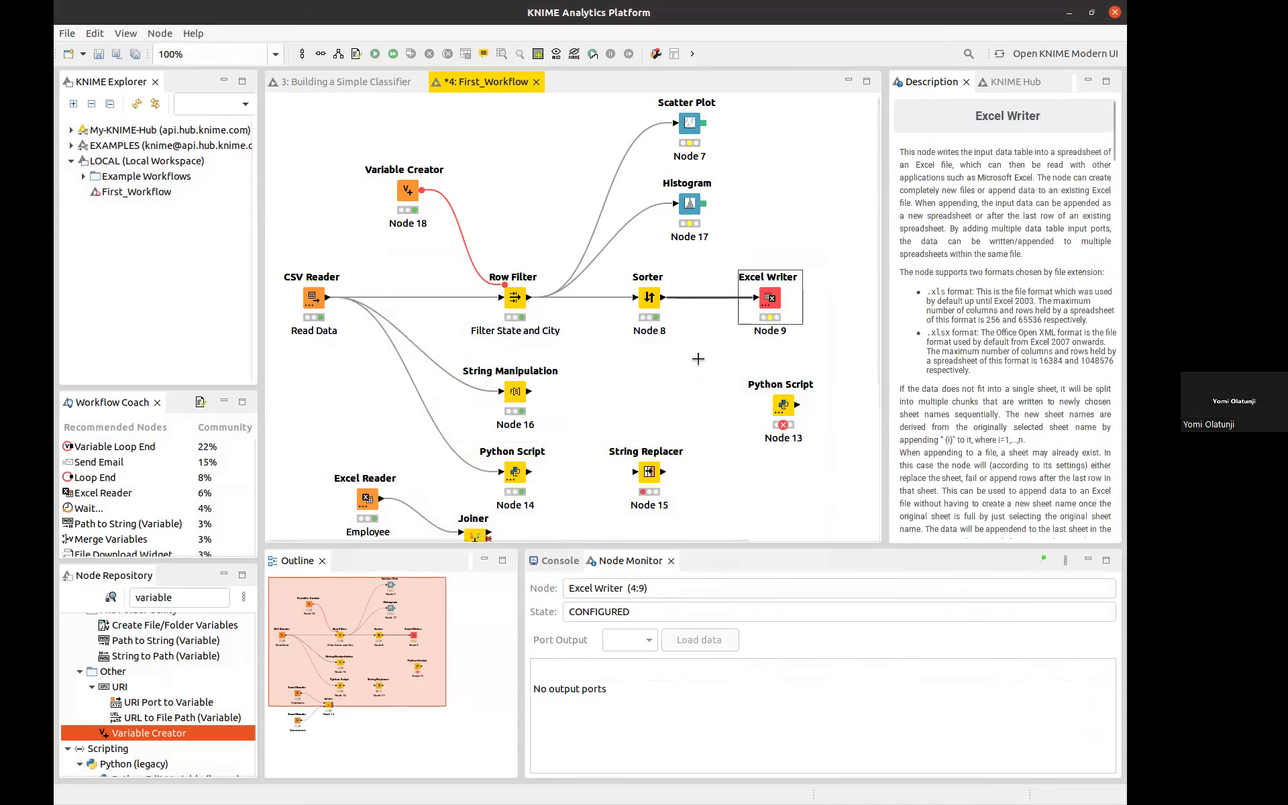
pyautogui.click(662, 302)
pyautogui.moveTo(662, 298); pyautogui.dragTo(781, 409)
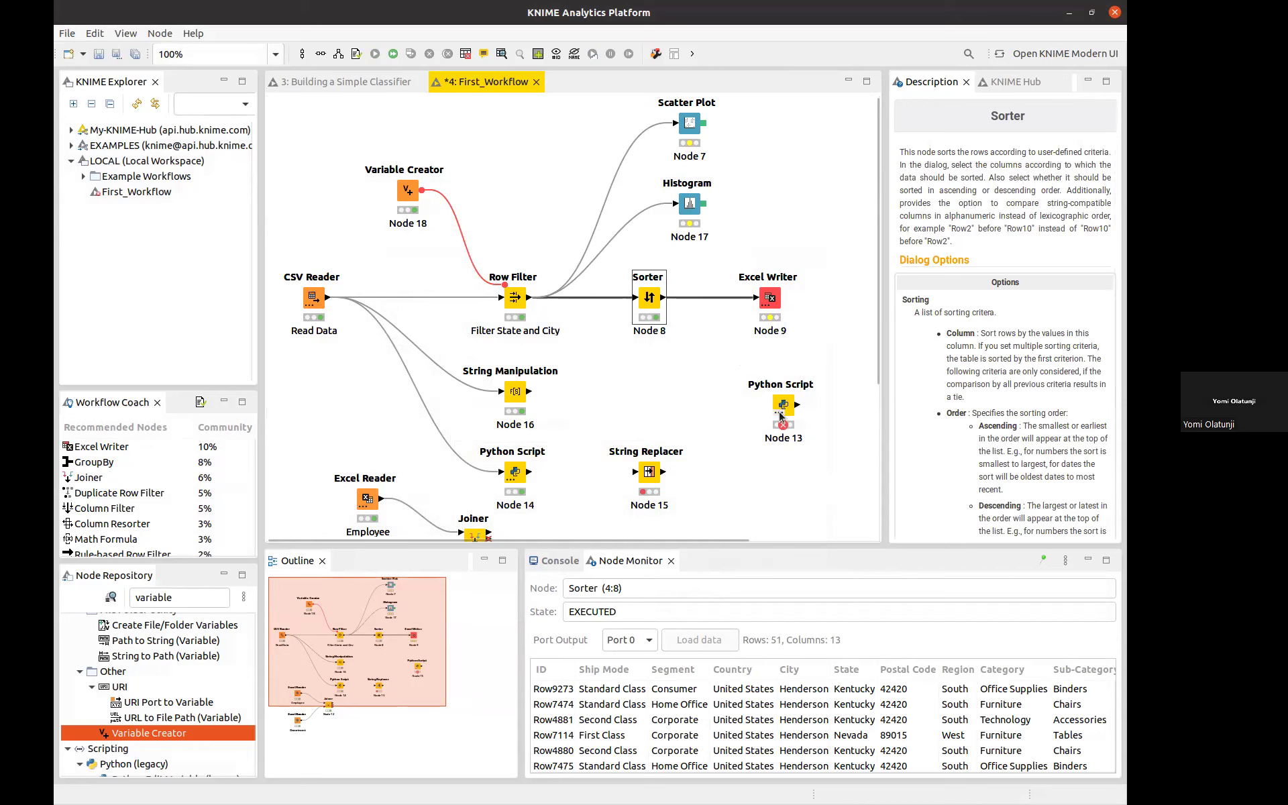
pyautogui.rightClick(780, 415)
pyautogui.moveTo(824, 426)
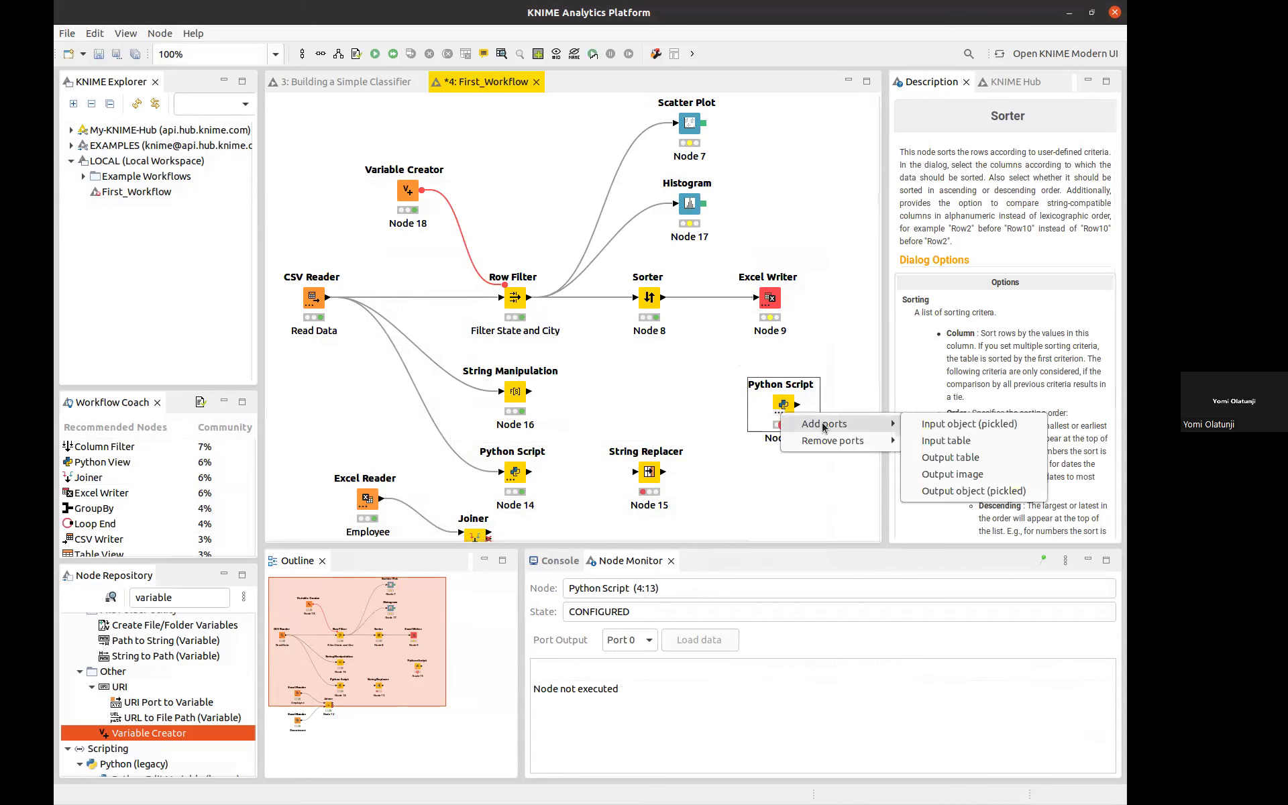
pyautogui.click(944, 440)
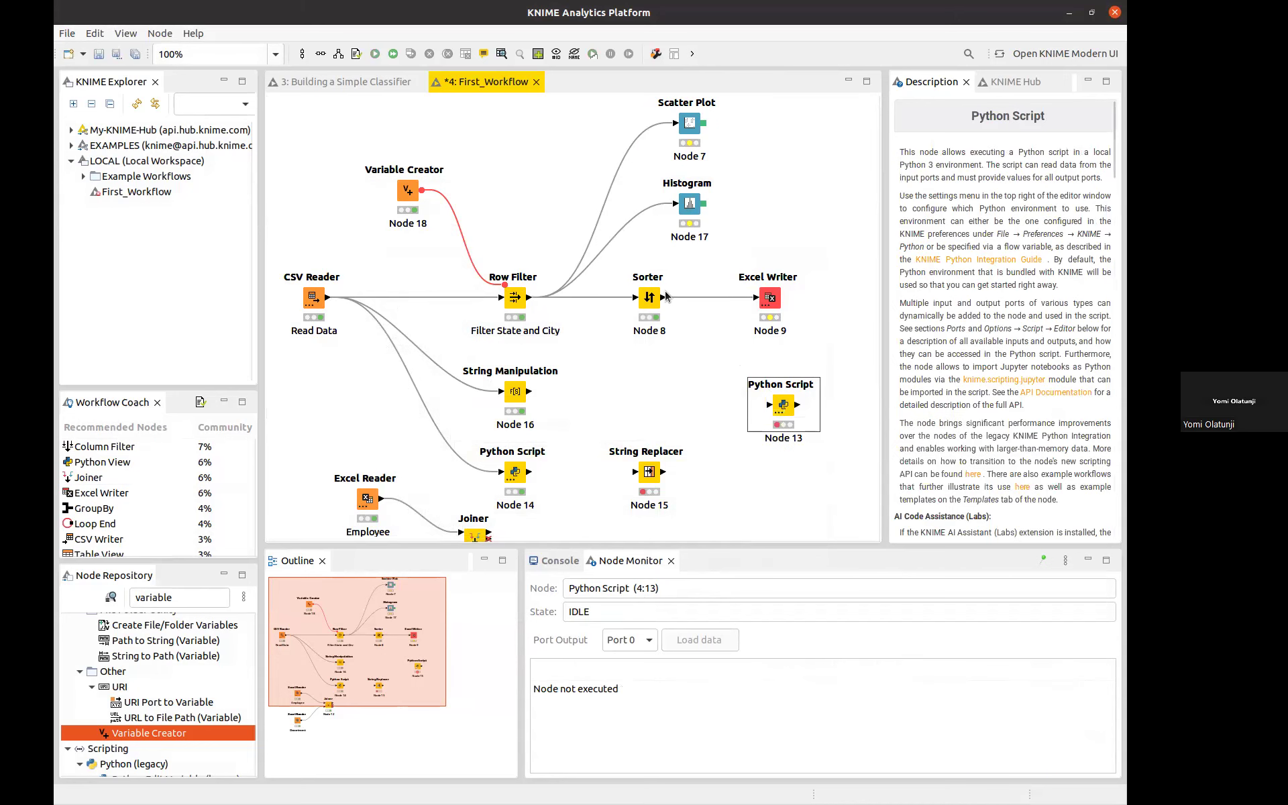
pyautogui.moveTo(665, 297); pyautogui.dragTo(782, 410)
pyautogui.moveTo(663, 298); pyautogui.dragTo(769, 405)
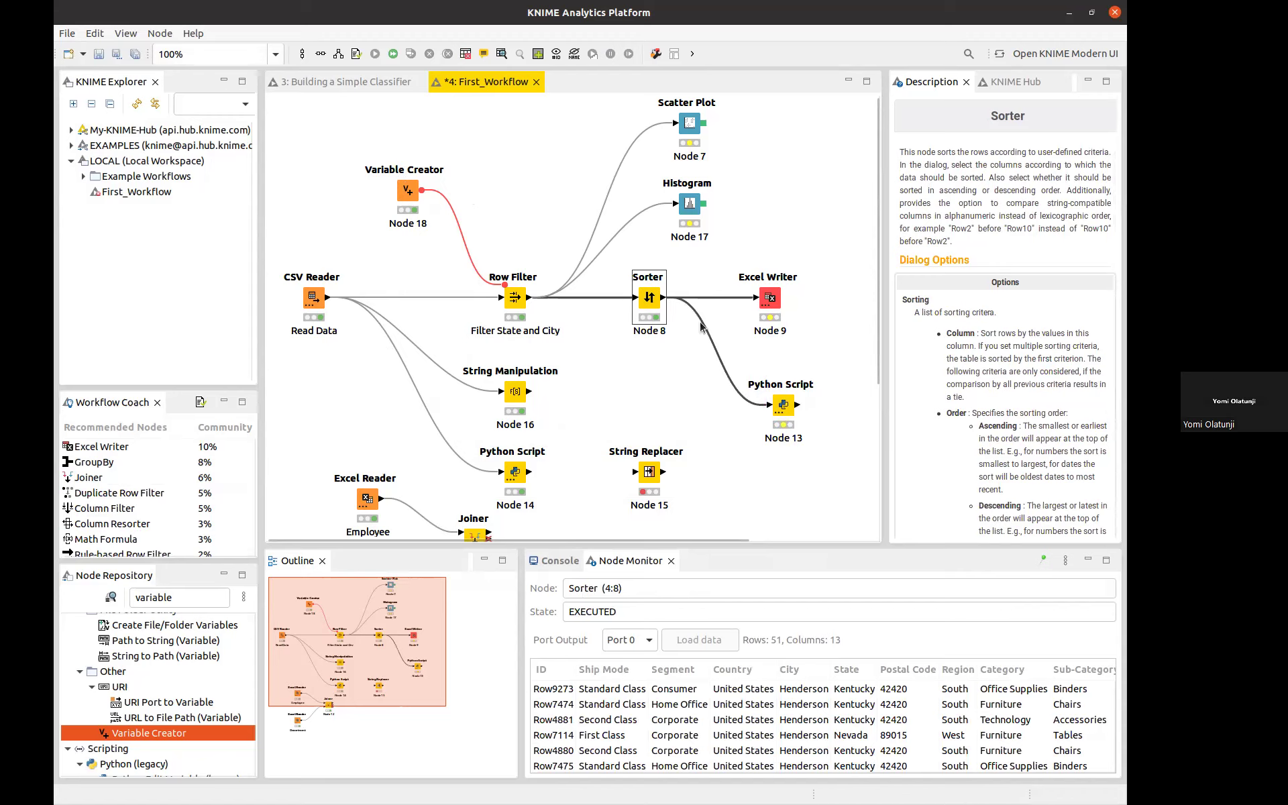
# Open Node 13's Python Script editor, examine the input table columns and flow variables, and widen the inputs pane to show the full access code.
pyautogui.doubleClick(783, 403)
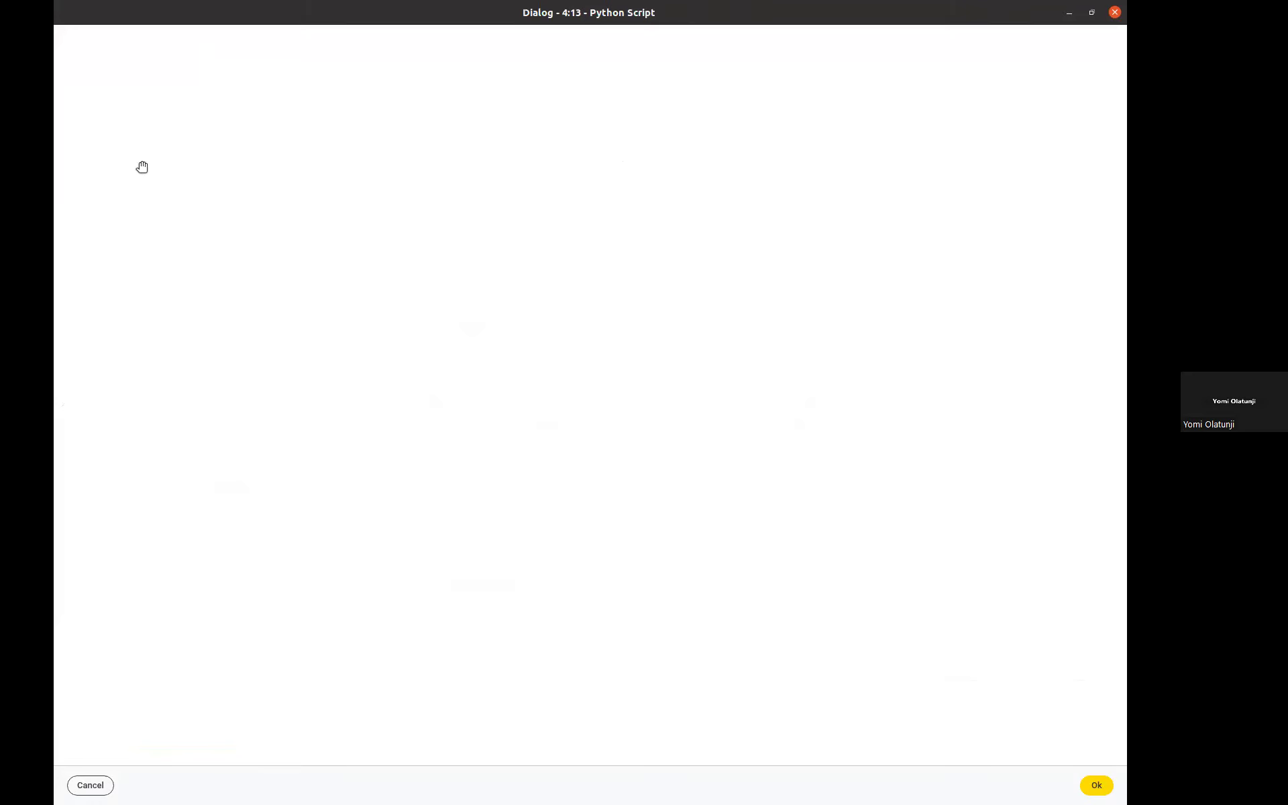
pyautogui.click(63, 63)
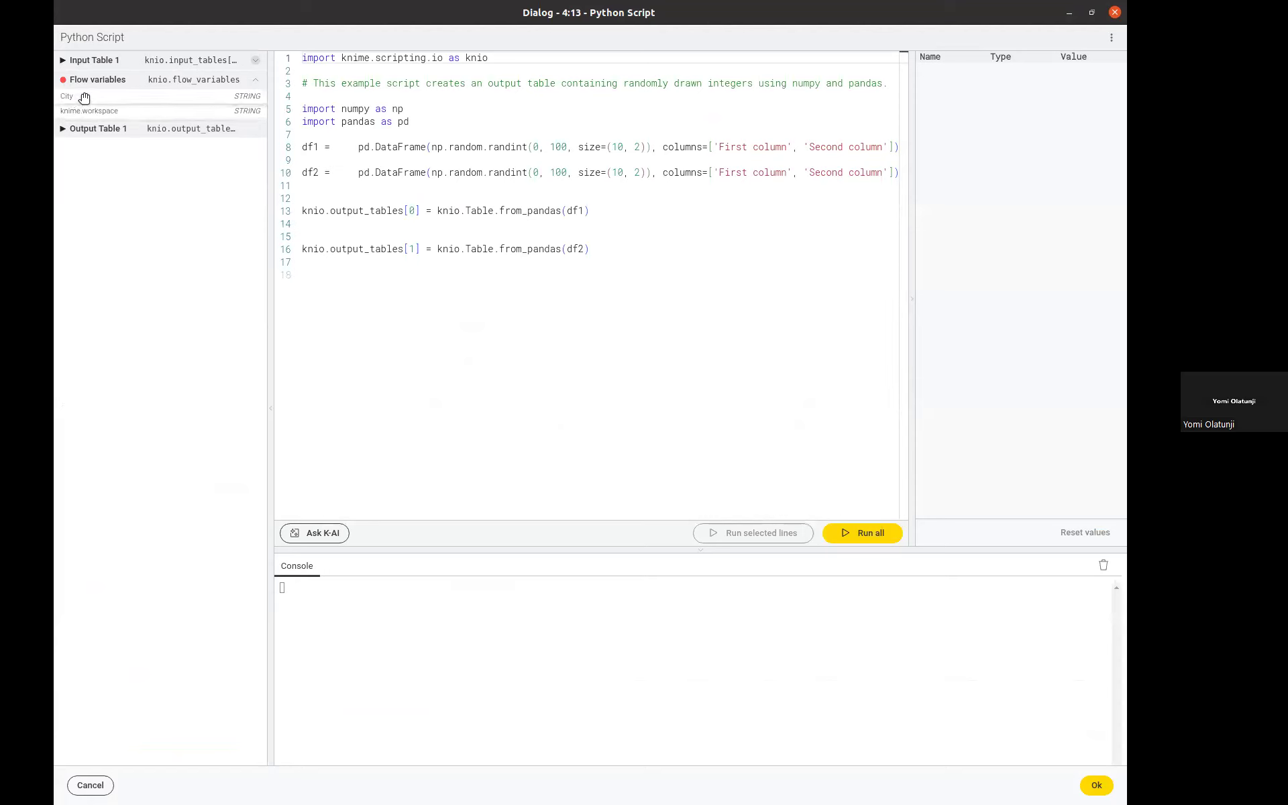
pyautogui.click(238, 64)
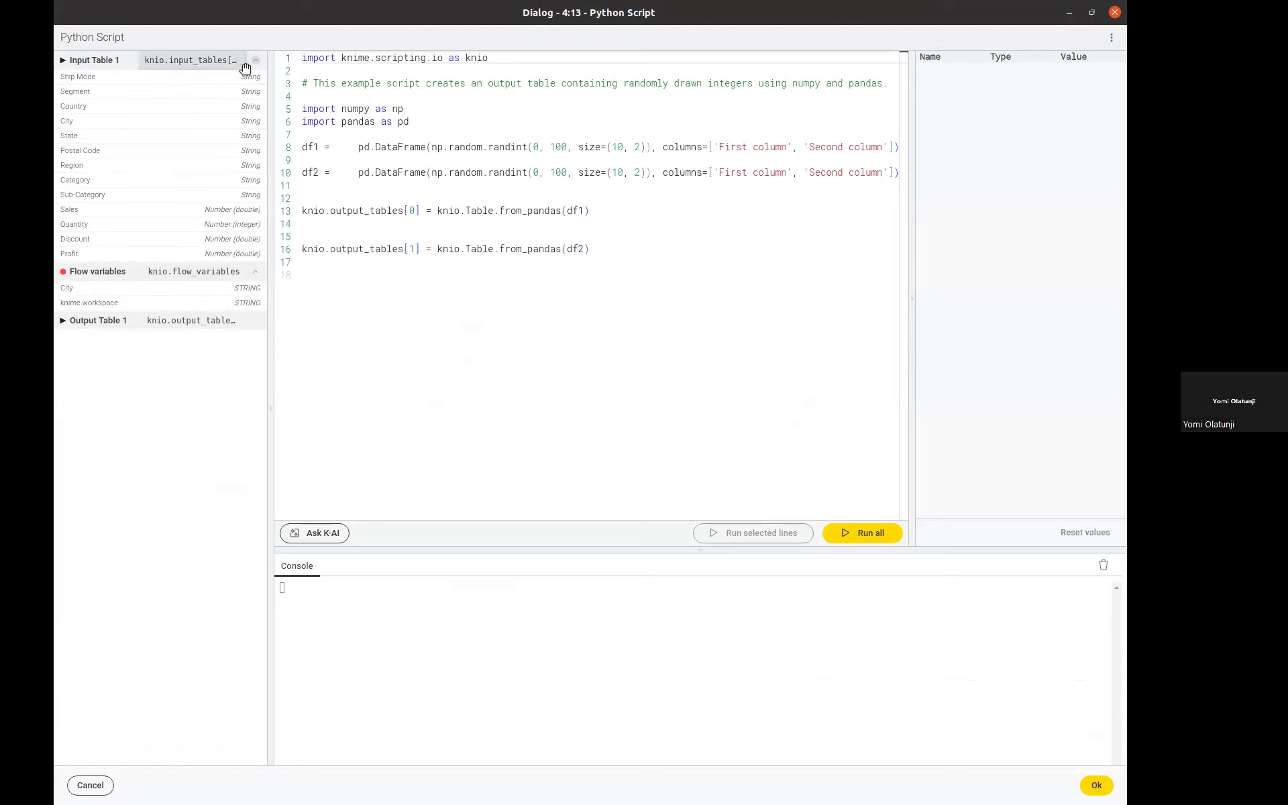
pyautogui.click(244, 62)
pyautogui.hscroll(-1, 331, 71)
pyautogui.moveTo(331, 71); pyautogui.dragTo(332, 71)
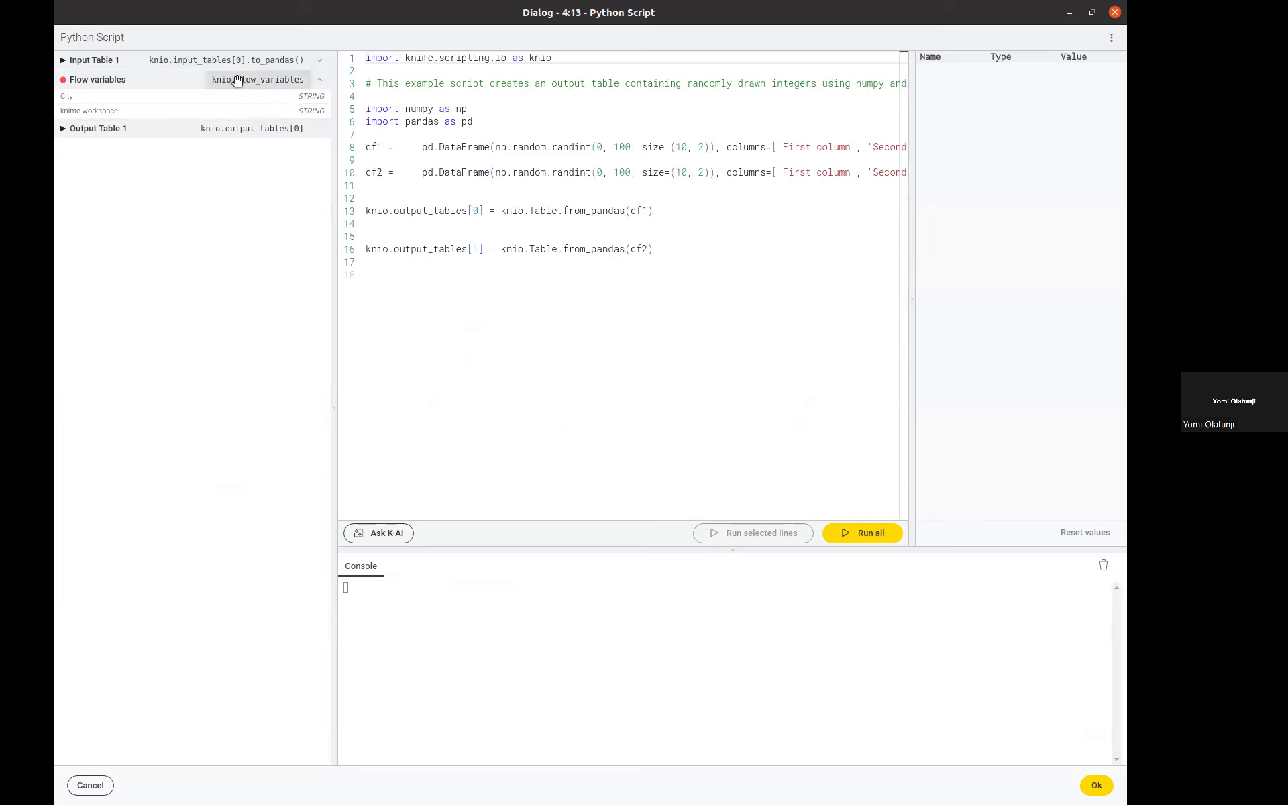
# Add the line print(knio.flow_variables) below the imports and run the whole script.
pyautogui.click(394, 136)
pyautogui.press('Return')
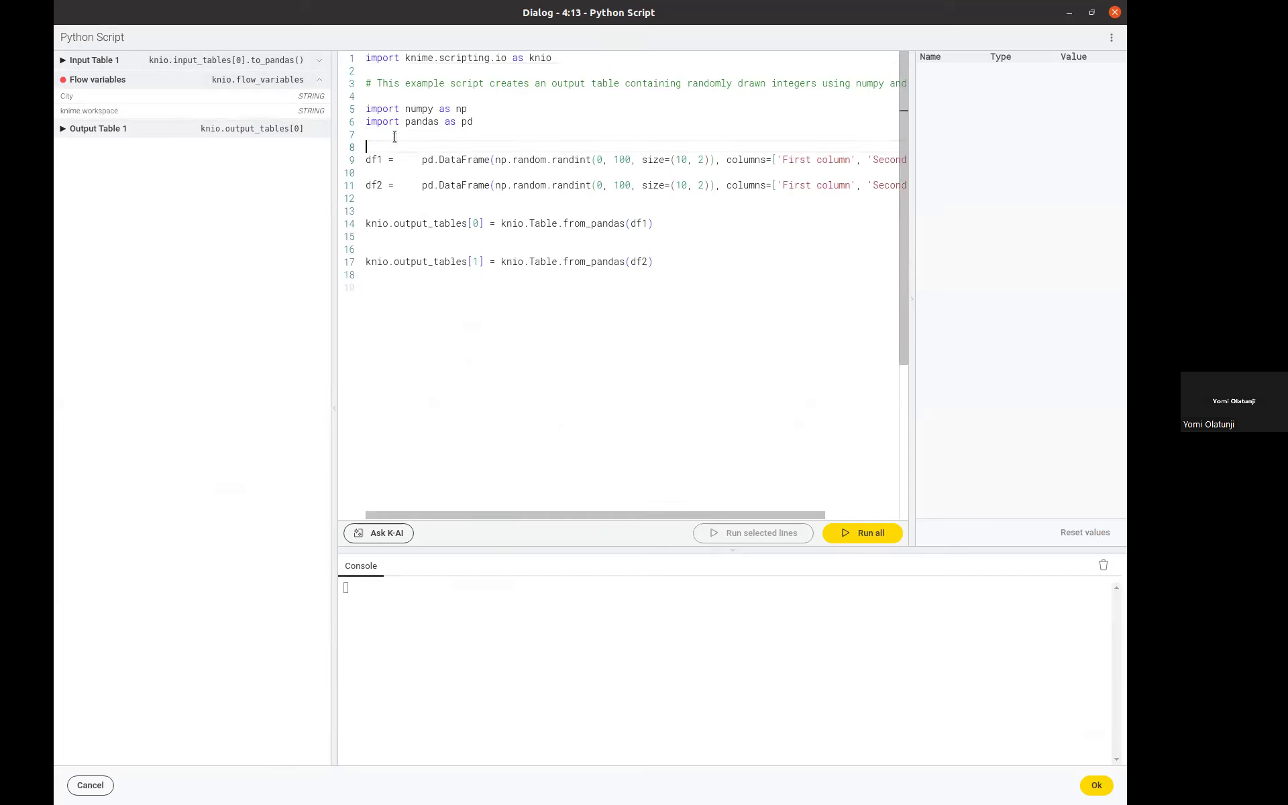
pyautogui.write('print(')
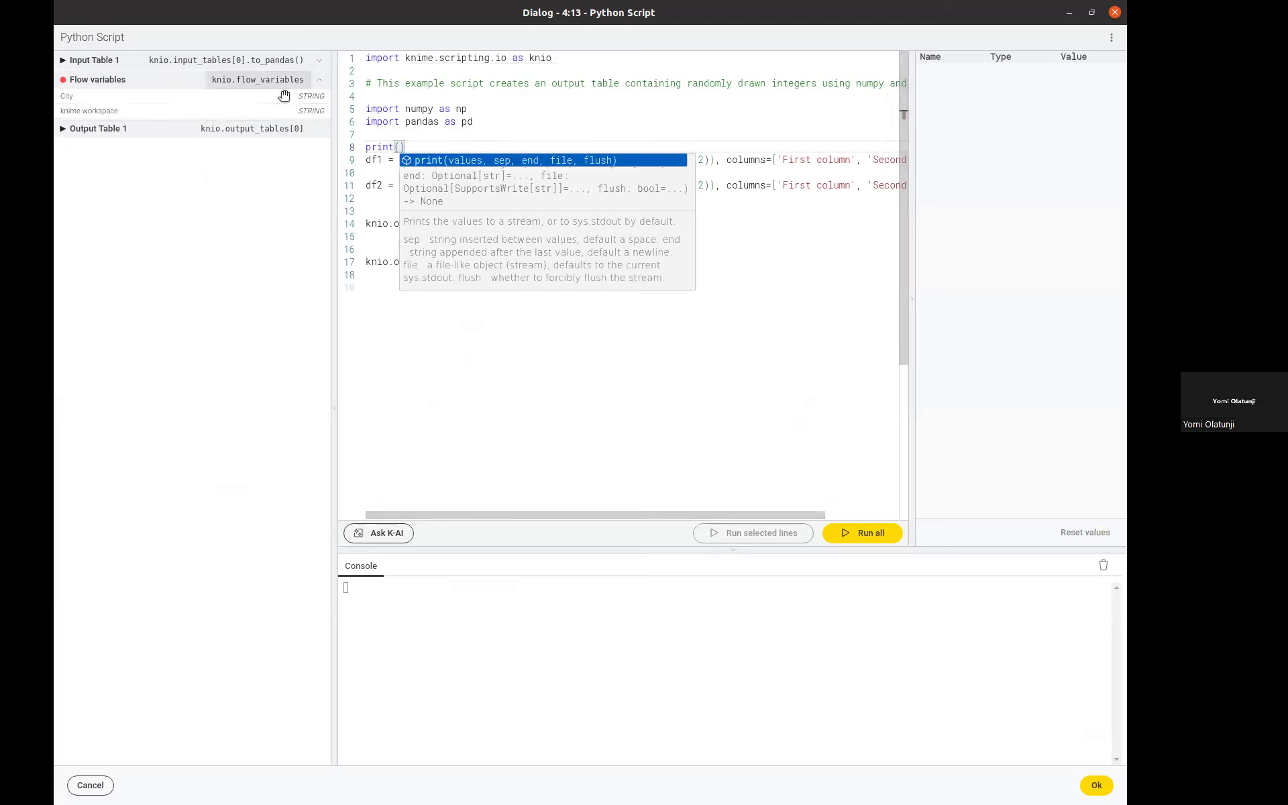
pyautogui.write('kn')
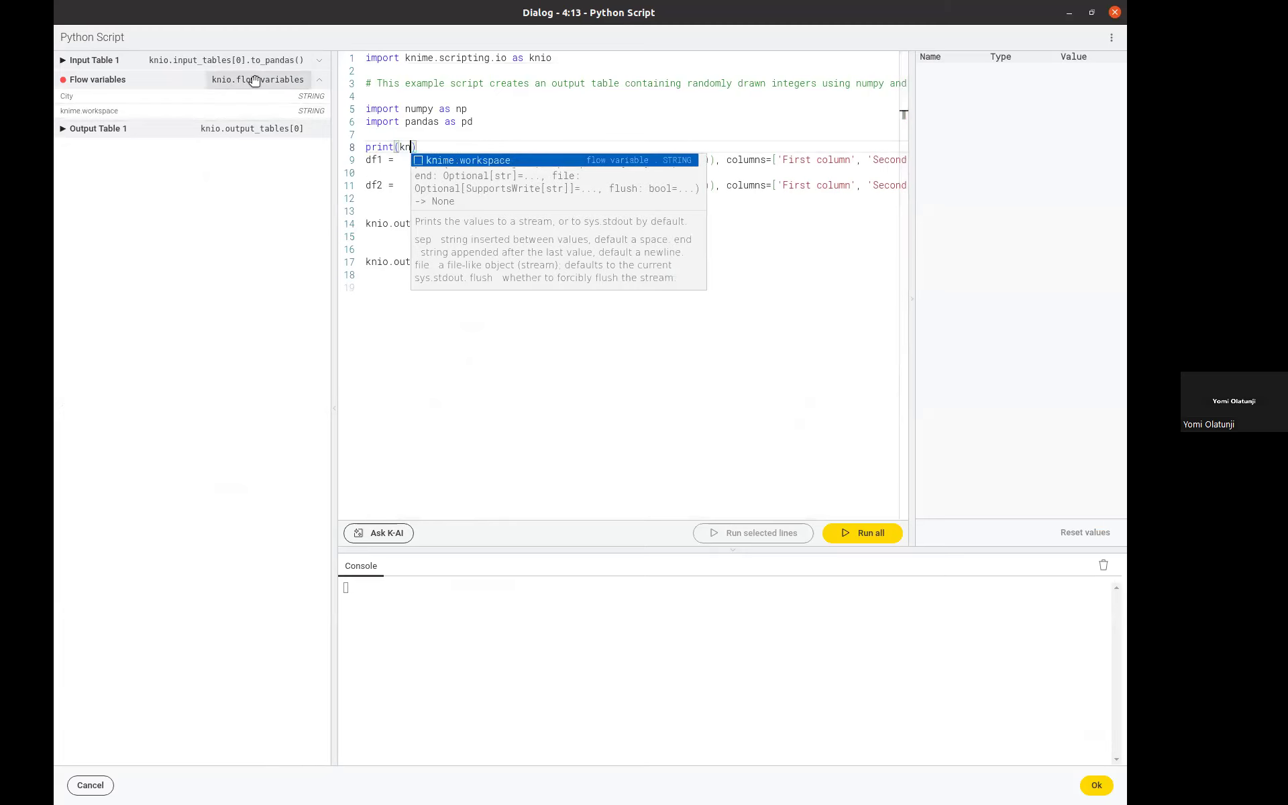
pyautogui.write('io.flo')
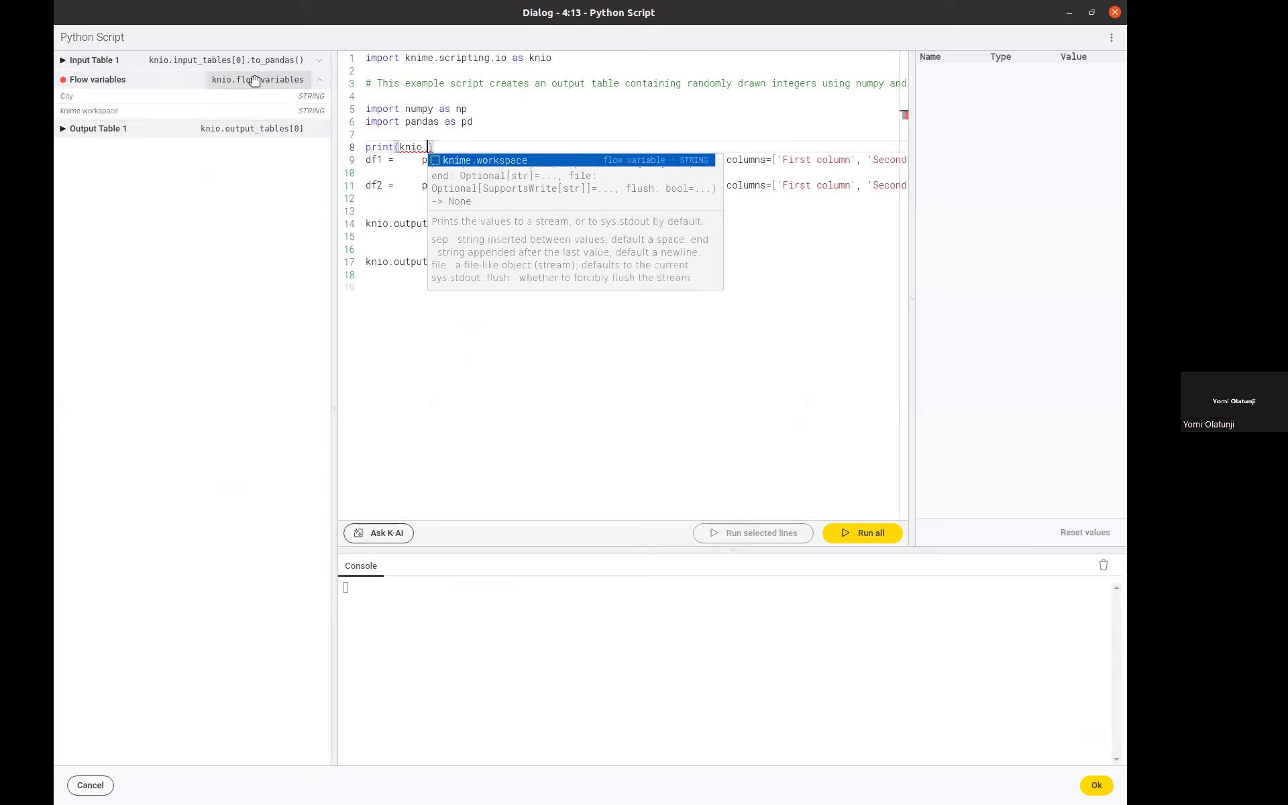
pyautogui.press('Return')
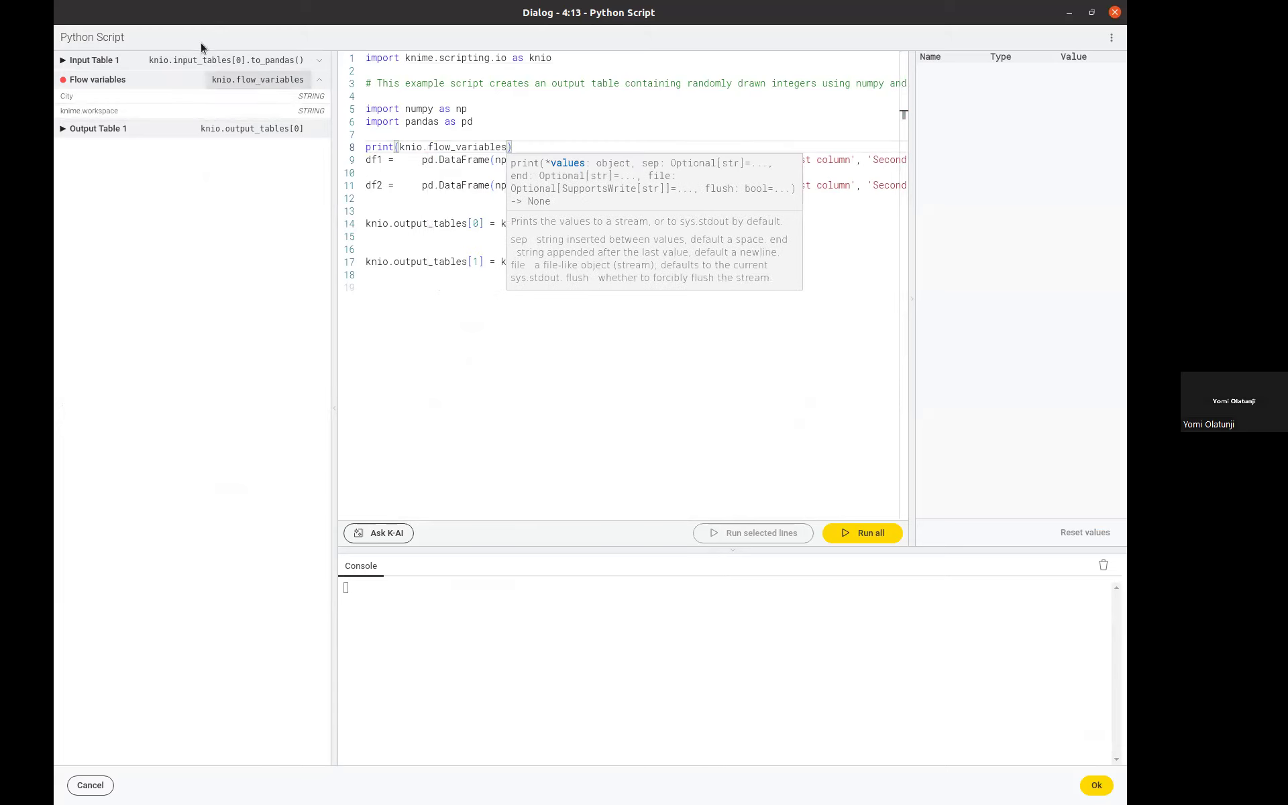
pyautogui.click(534, 145)
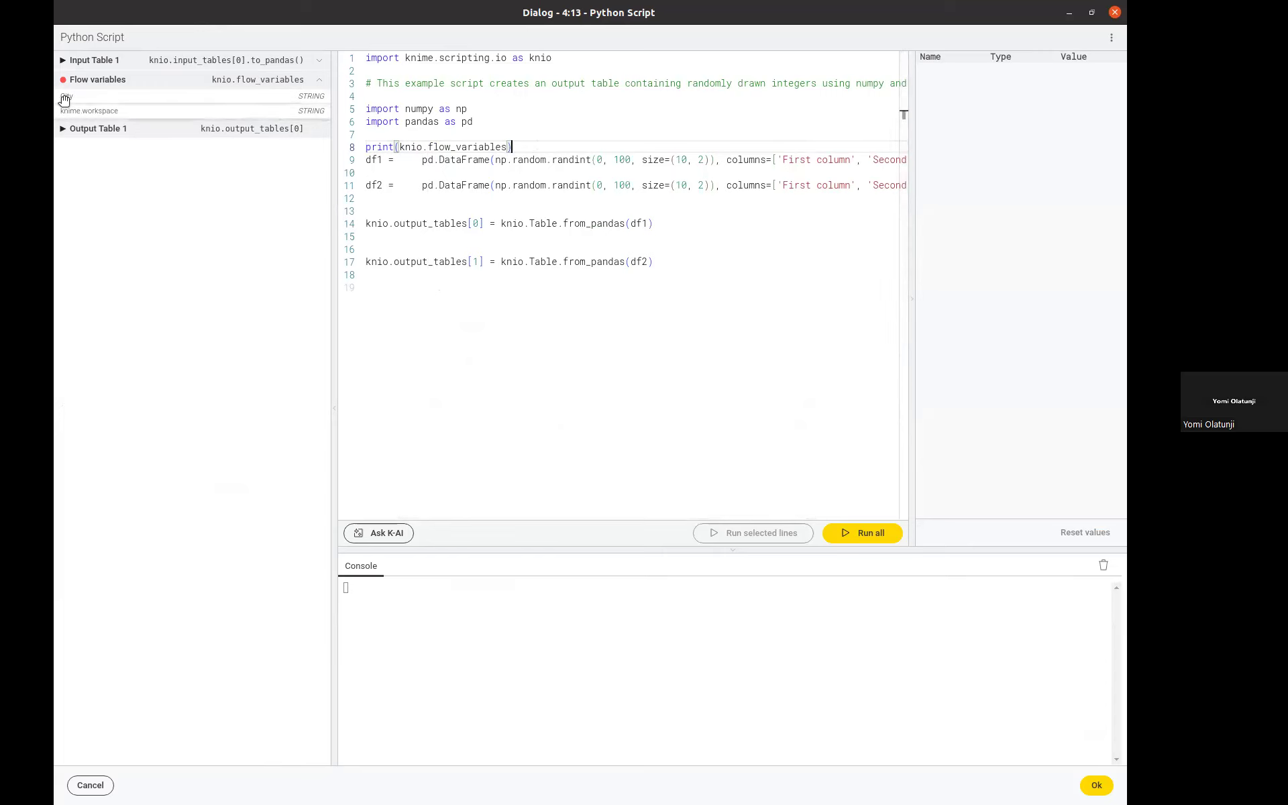
pyautogui.click(862, 535)
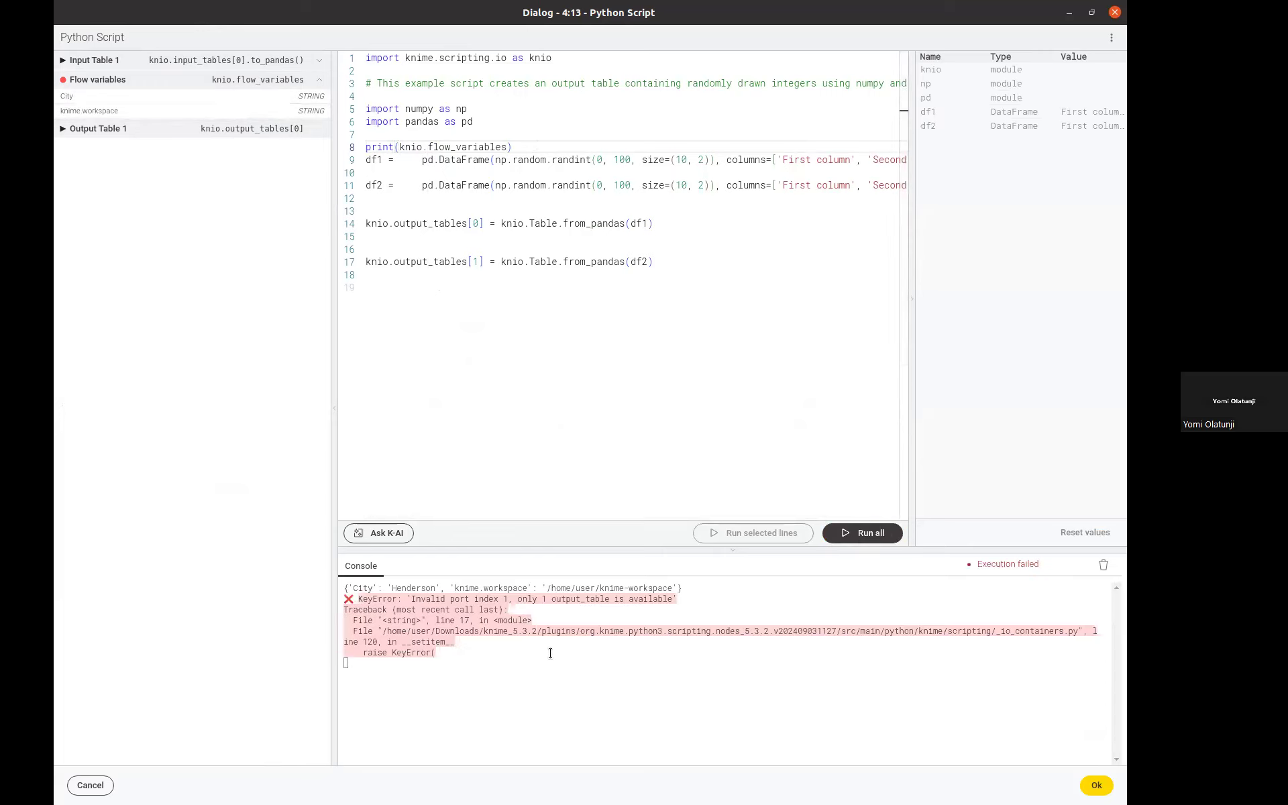
# Change the print statement to print(knio.flow_variables['City']), rerun the script, and check the printed value.
pyautogui.moveTo(351, 588); pyautogui.dragTo(435, 588)
pyautogui.write("['")
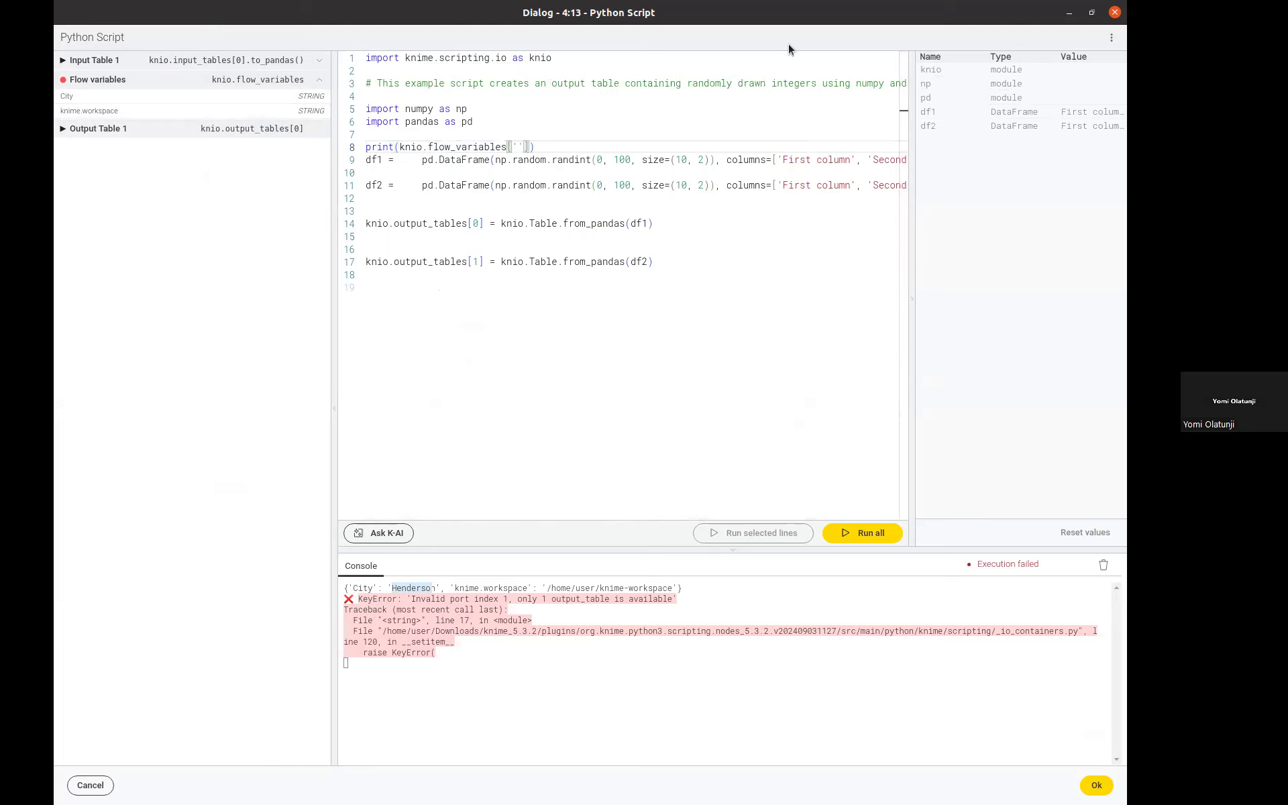
pyautogui.write('City')
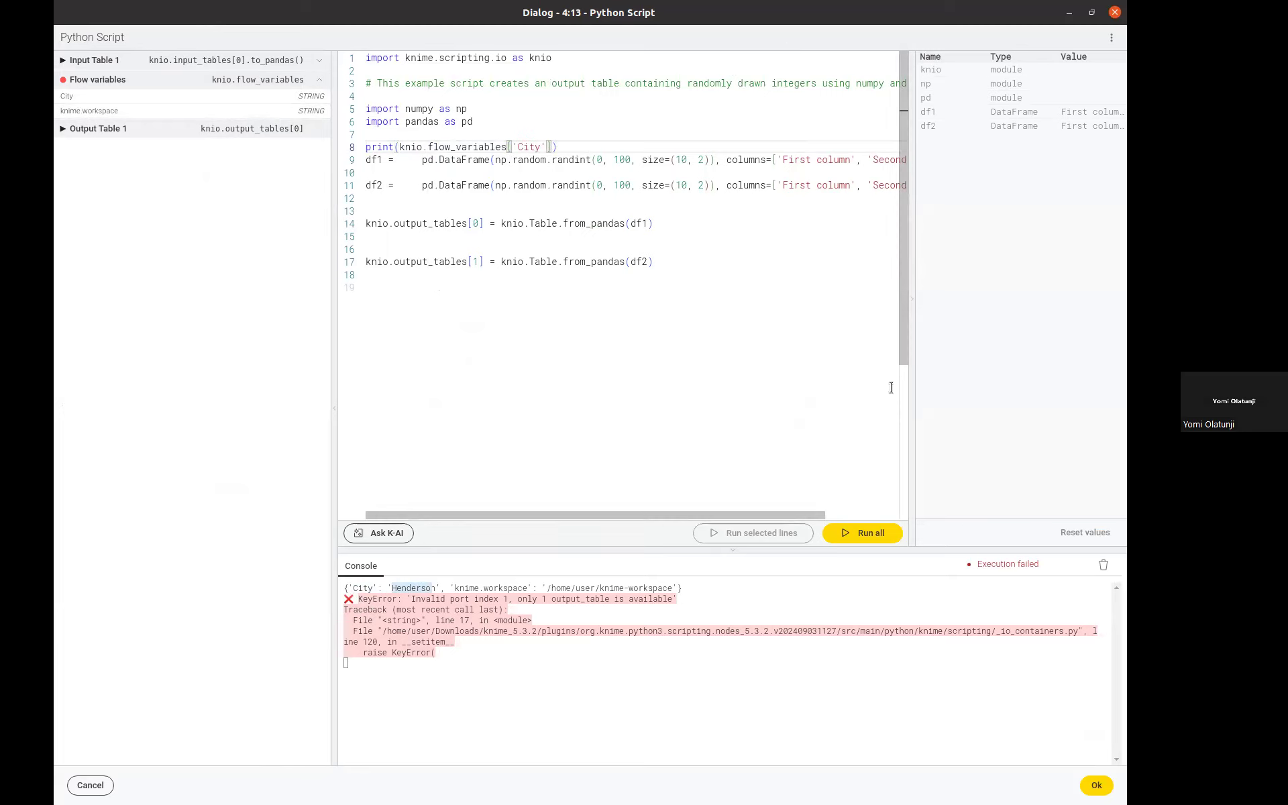
pyautogui.click(865, 534)
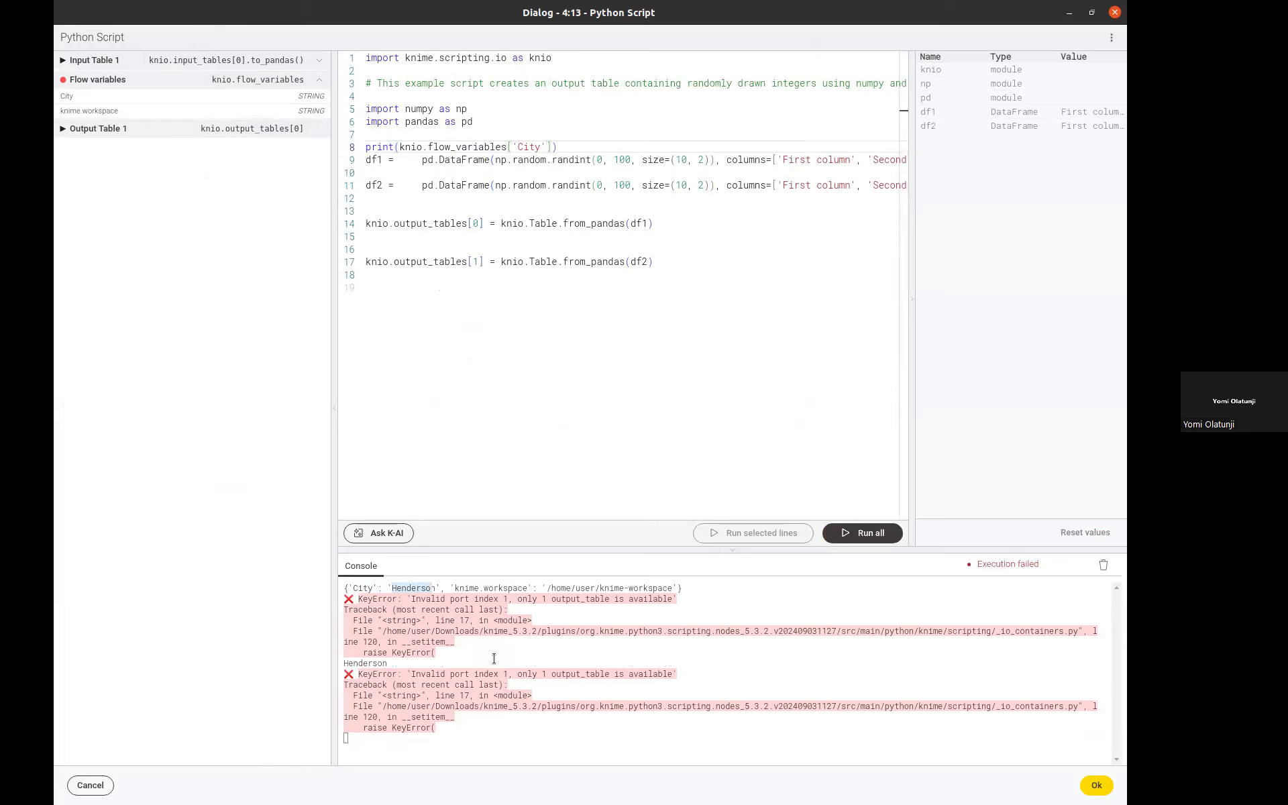
pyautogui.moveTo(388, 662); pyautogui.dragTo(342, 664)
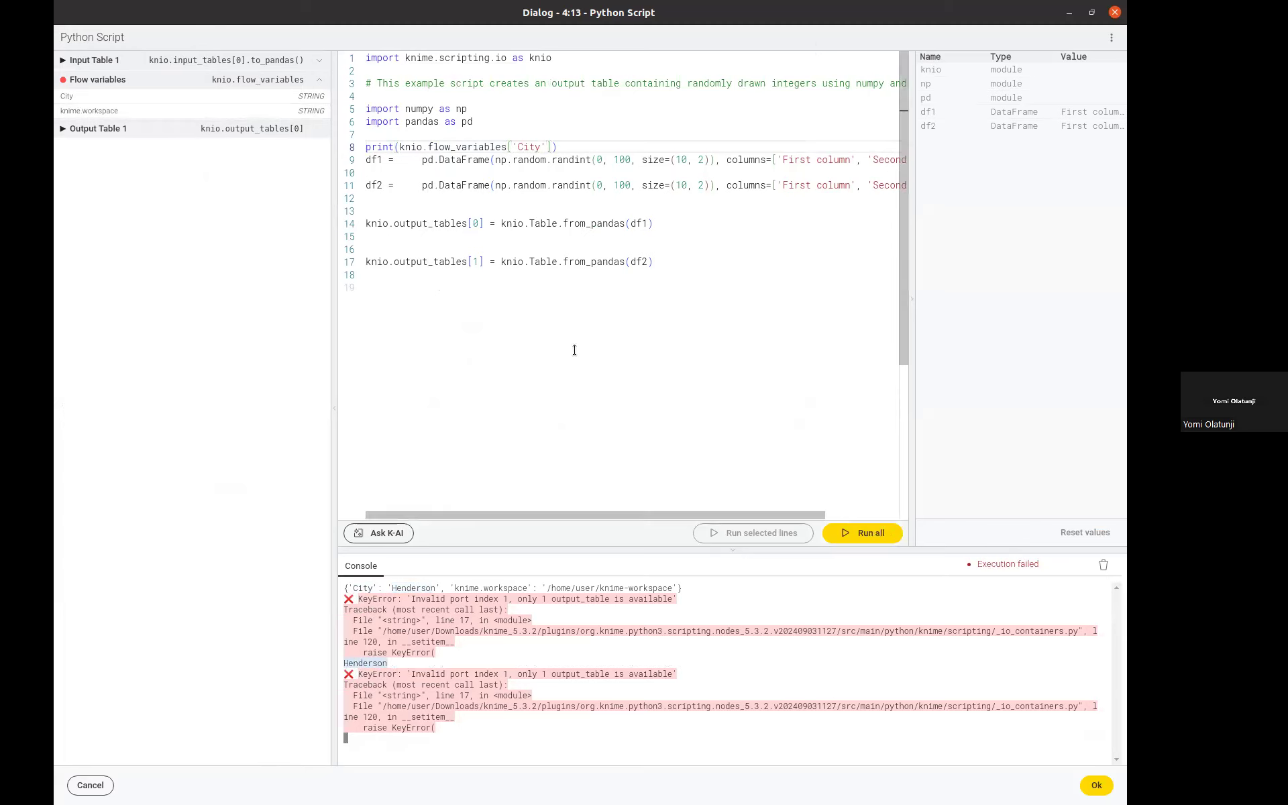
# Comment out the df1, df2 and output table lines, rerun the script, and check the console output.
pyautogui.moveTo(666, 263); pyautogui.dragTo(352, 164)
pyautogui.hotkey('ctrl', '/')
pyautogui.click(463, 199)
pyautogui.click(871, 536)
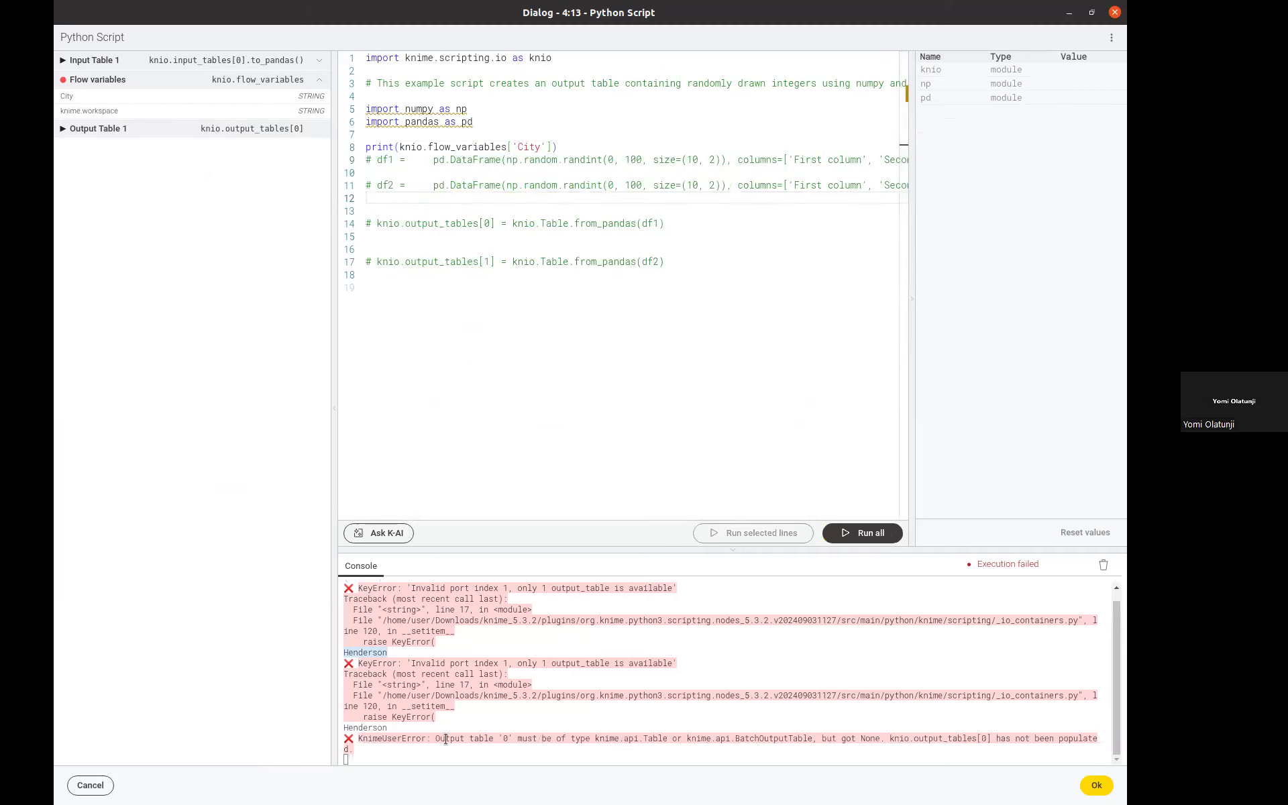
pyautogui.moveTo(401, 730); pyautogui.dragTo(345, 727)
pyautogui.click(389, 663)
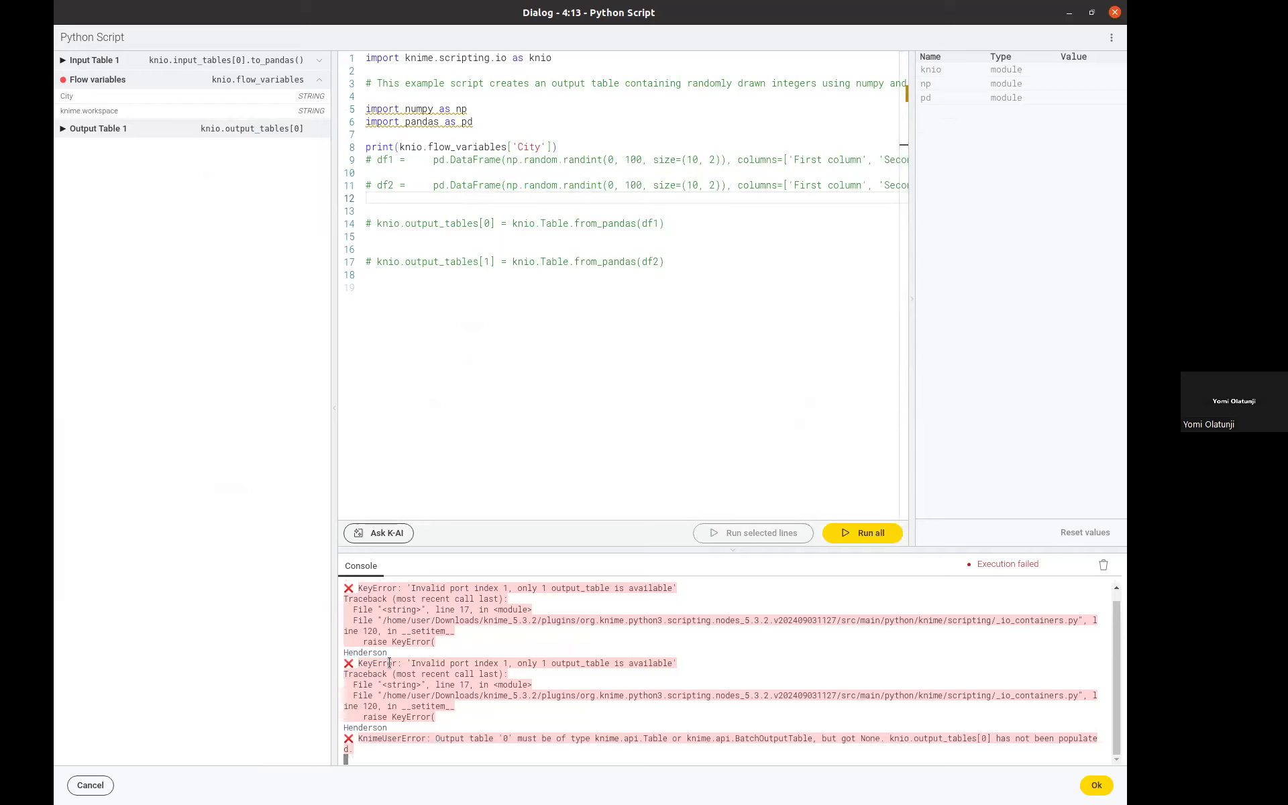
# Review the flow variable dictionary printed first in the console, close the Python Script dialog, and clear the node selection.
pyautogui.scroll(1, 397, 653)
pyautogui.moveTo(345, 587)
pyautogui.mouseDown()
pyautogui.moveTo(420, 590)
pyautogui.moveTo(357, 588)
pyautogui.mouseUp()
pyautogui.click(427, 590)
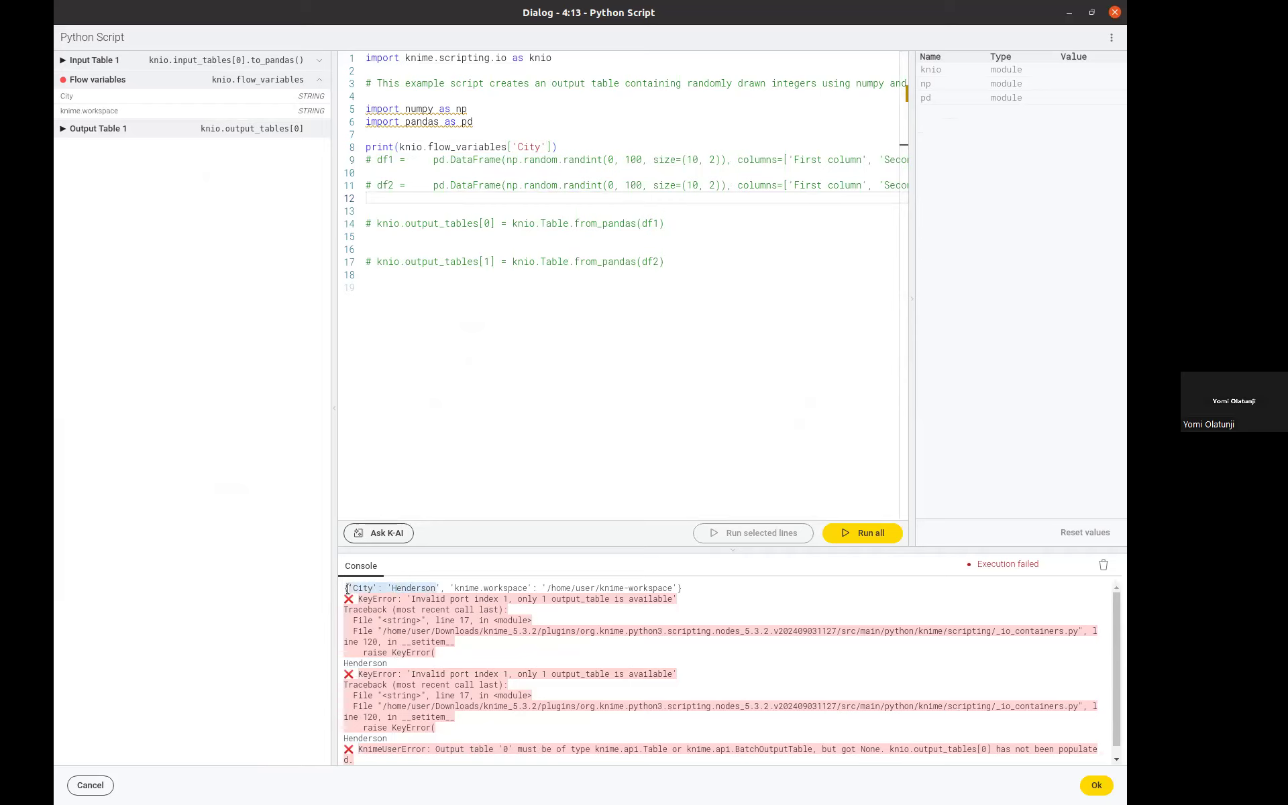
pyautogui.click(426, 587)
pyautogui.click(1114, 13)
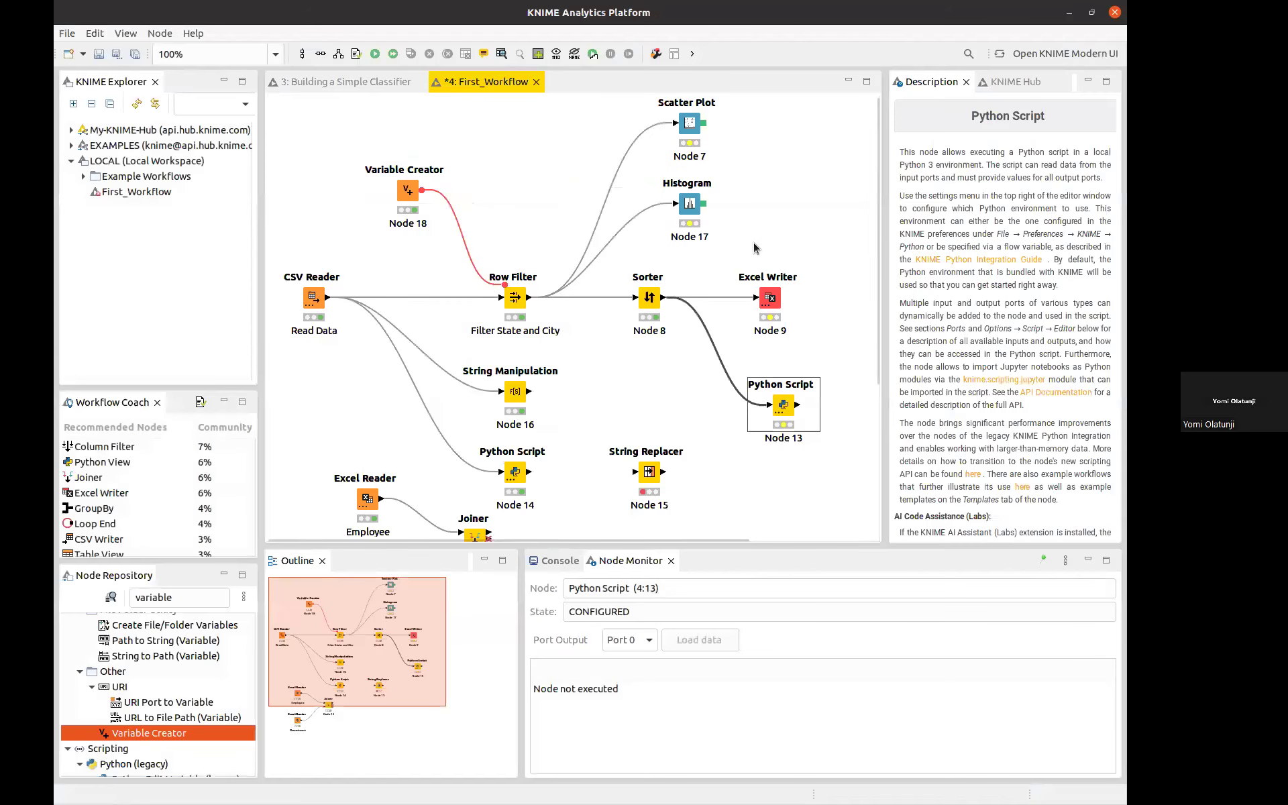
pyautogui.click(755, 248)
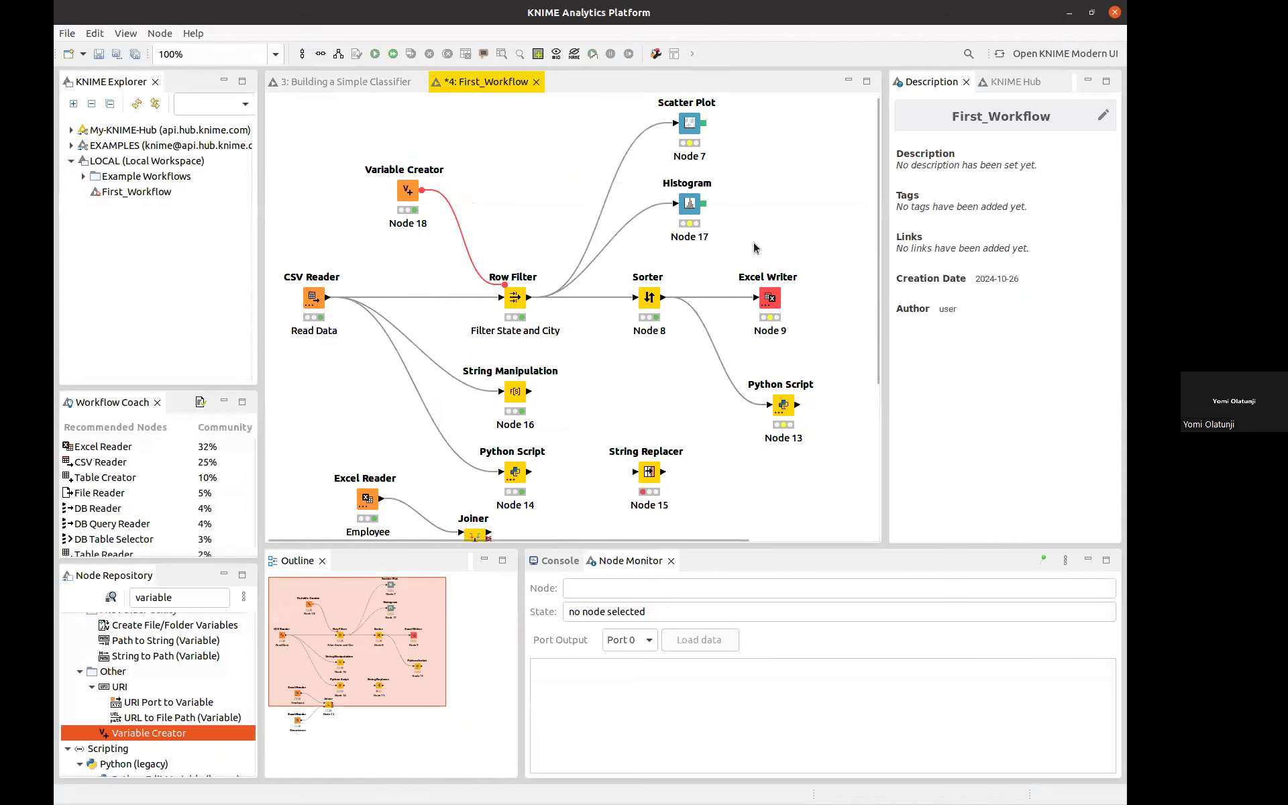